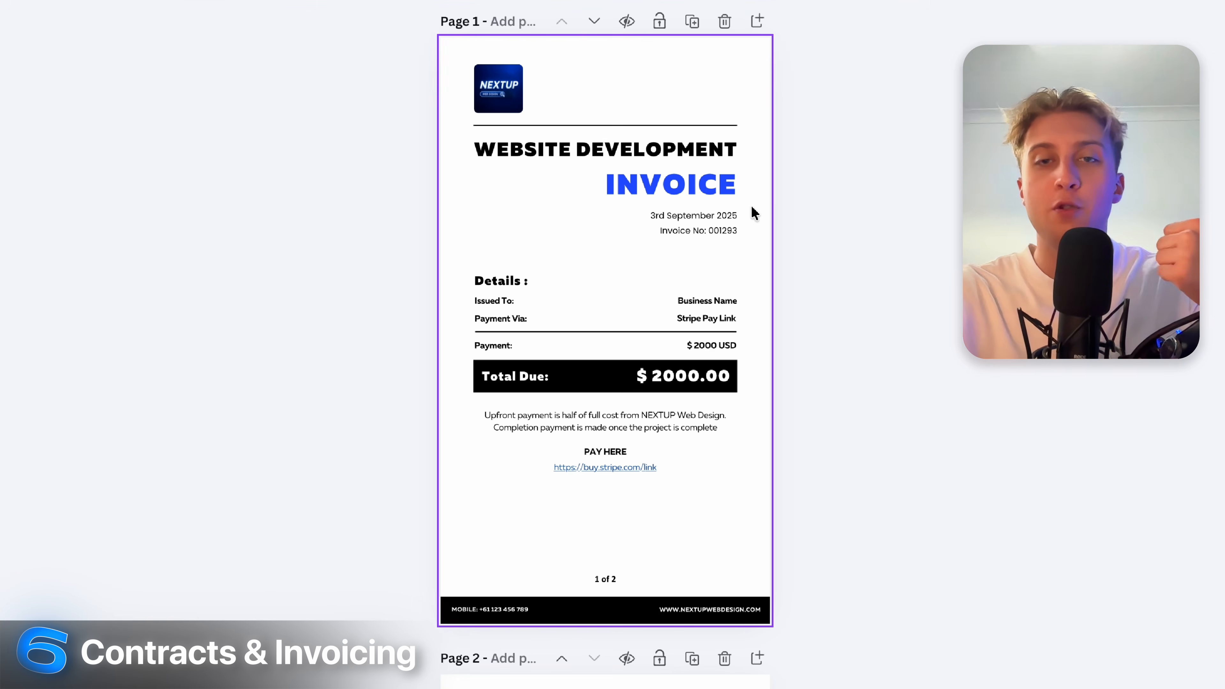
Scroll through the Framer Marketplace template gallery and return to the top.
scroll(751, 206, "down", 10)
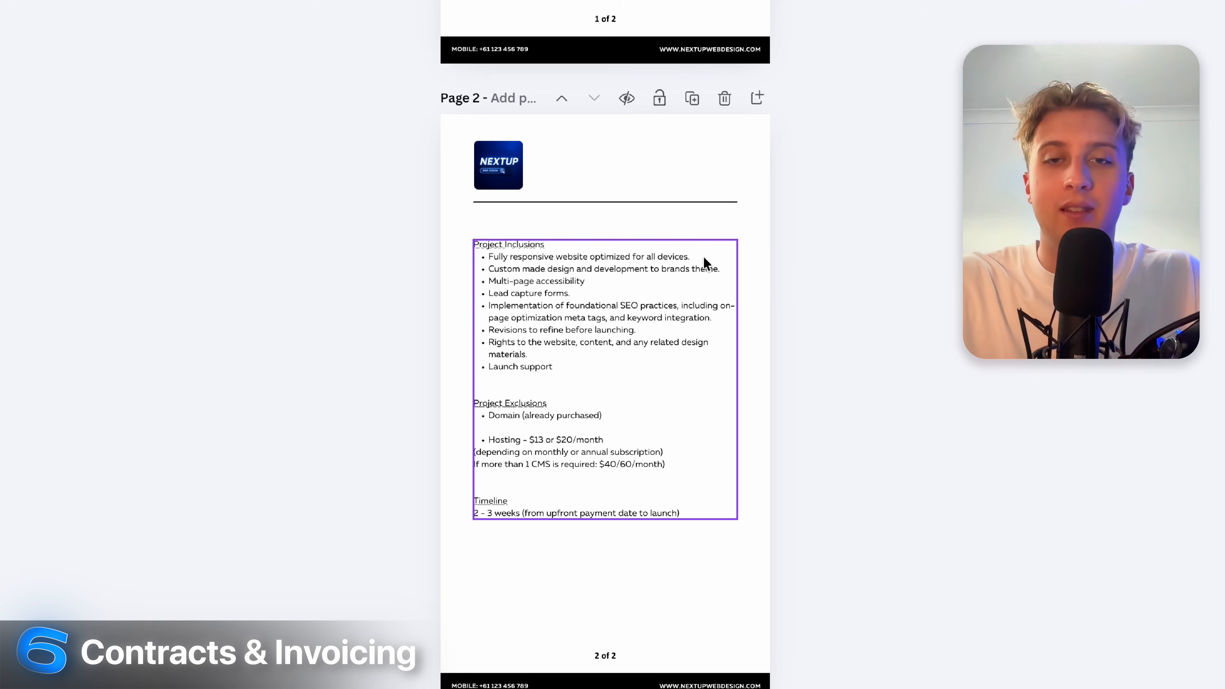
scroll(714, 273, "up", 10)
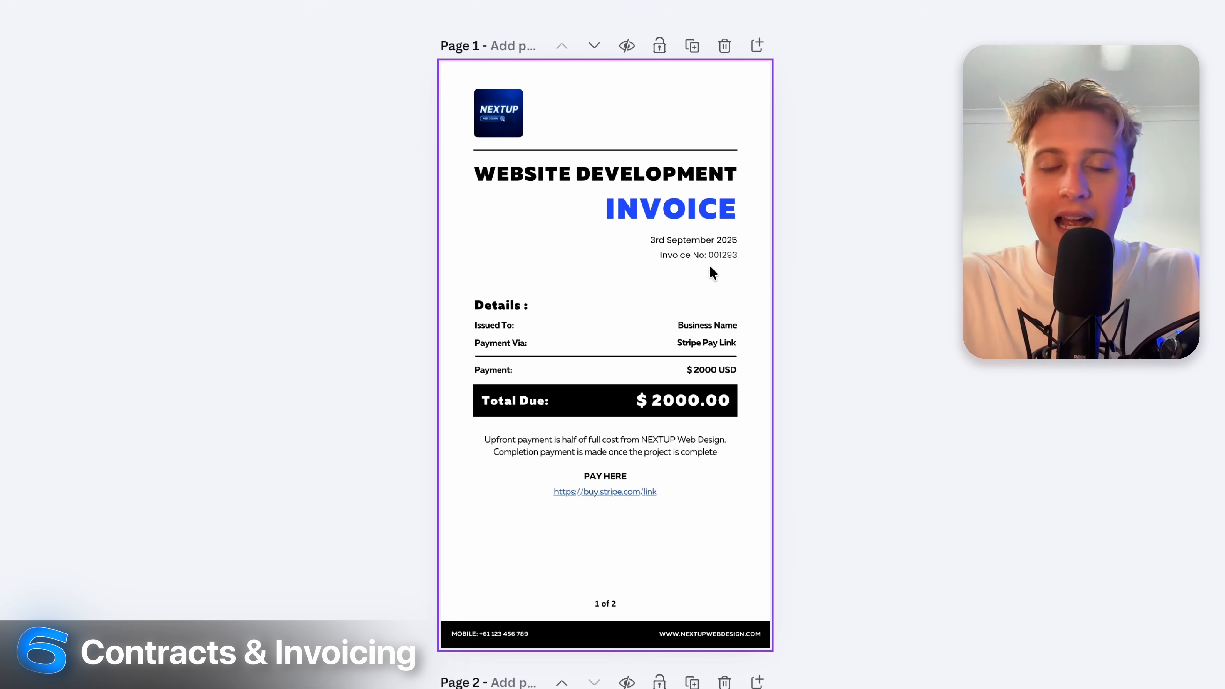
scroll(906, 353, "down", 10)
scroll(905, 350, "up", 10)
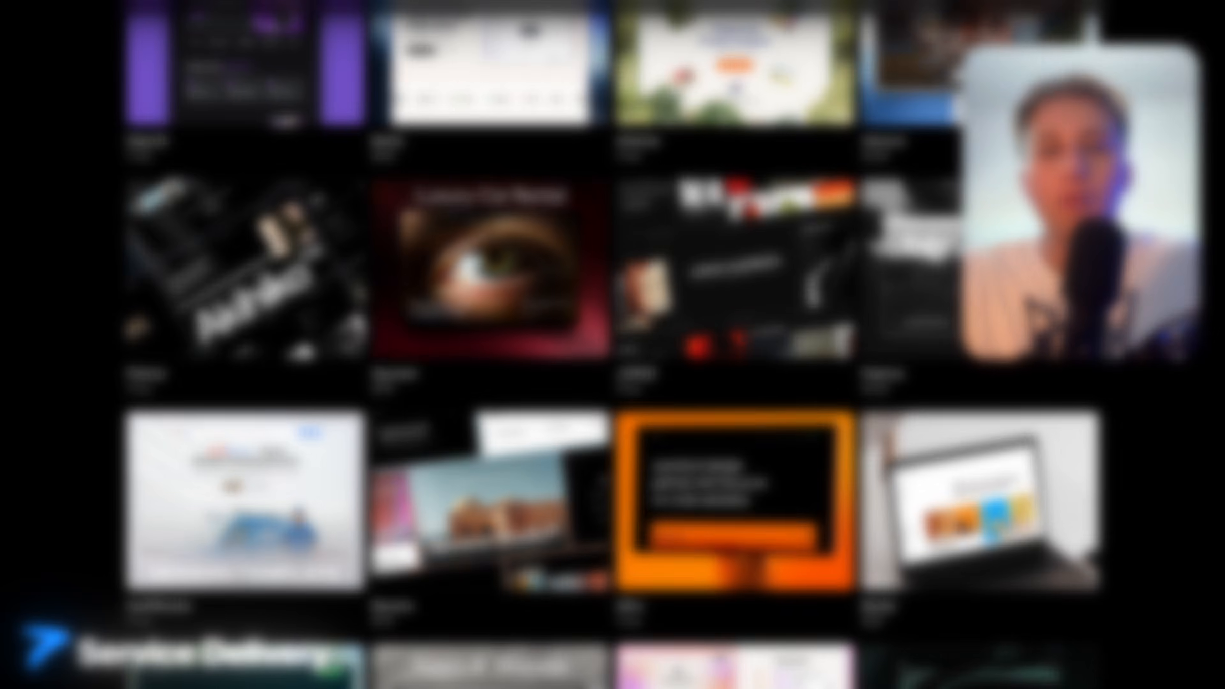
scroll(613, 345, "up", 5)
scroll(613, 344, "up", 10)
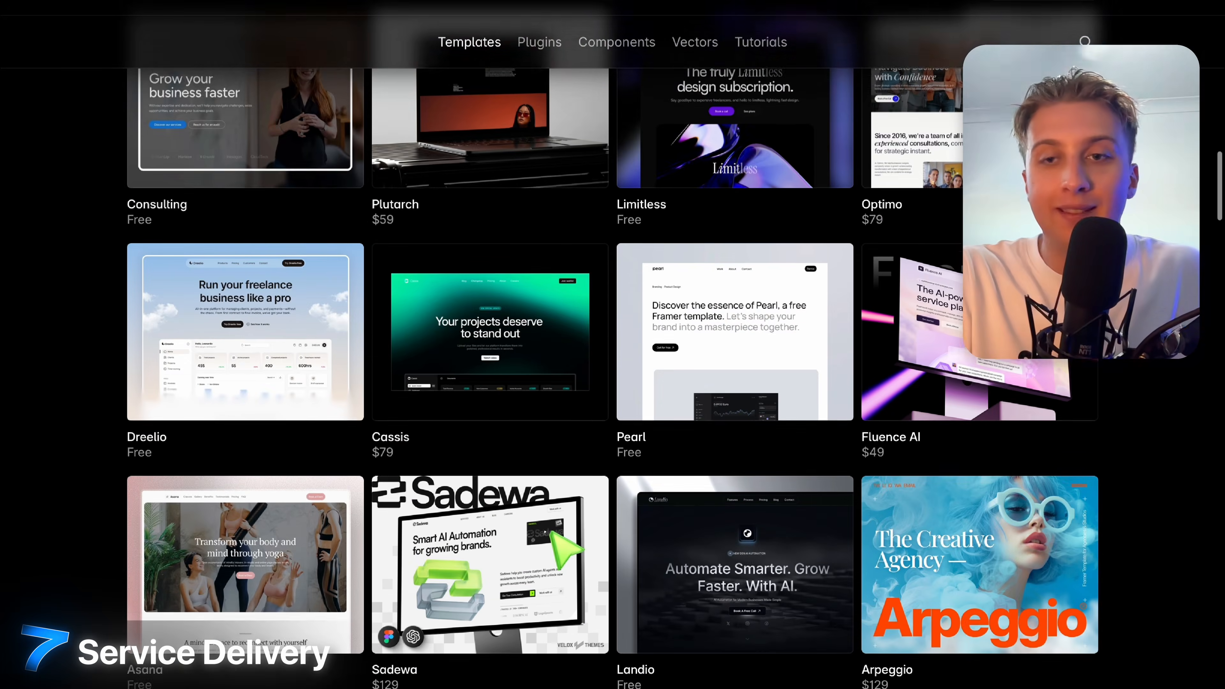
scroll(612, 345, "up", 10)
scroll(612, 344, "down", 5)
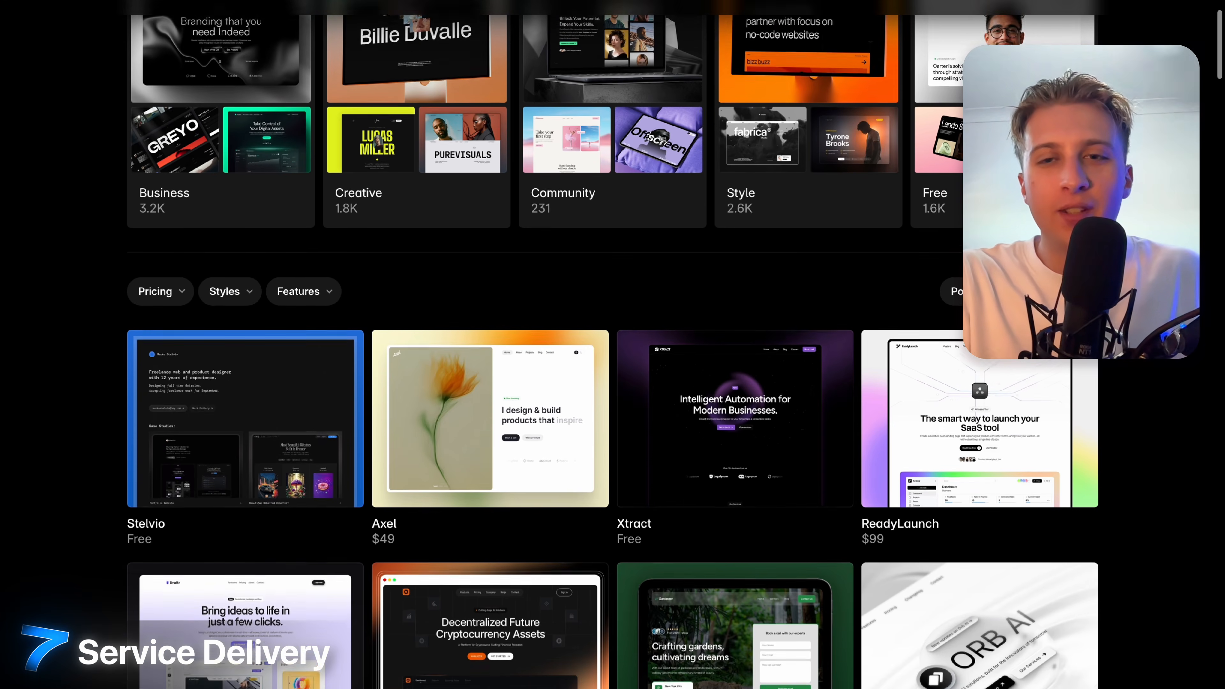
scroll(613, 344, "up", 10)
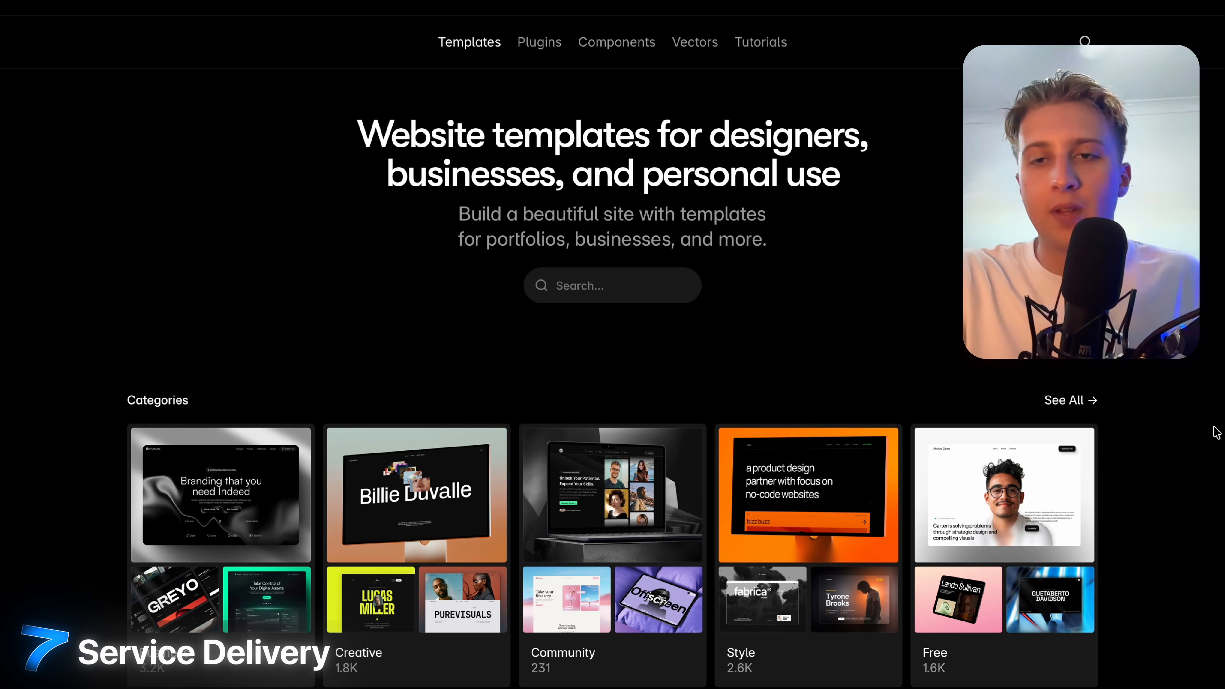
scroll(1216, 432, "down", 5)
scroll(1216, 432, "down", 11)
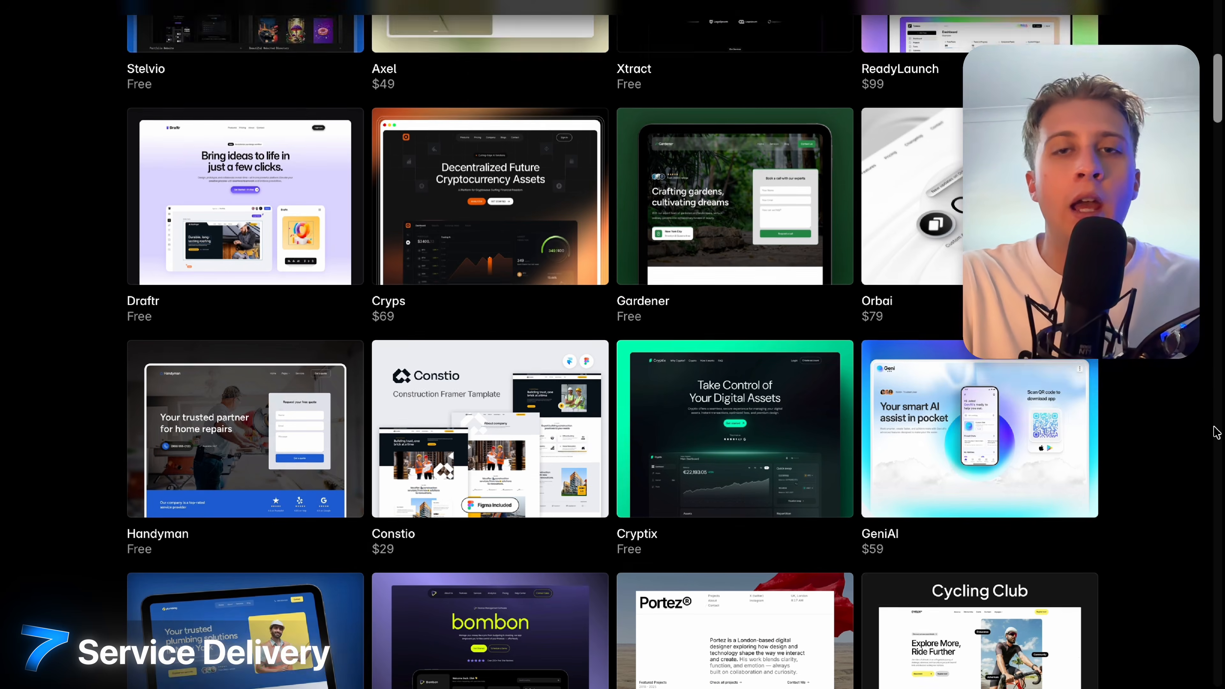
scroll(1216, 432, "down", 10)
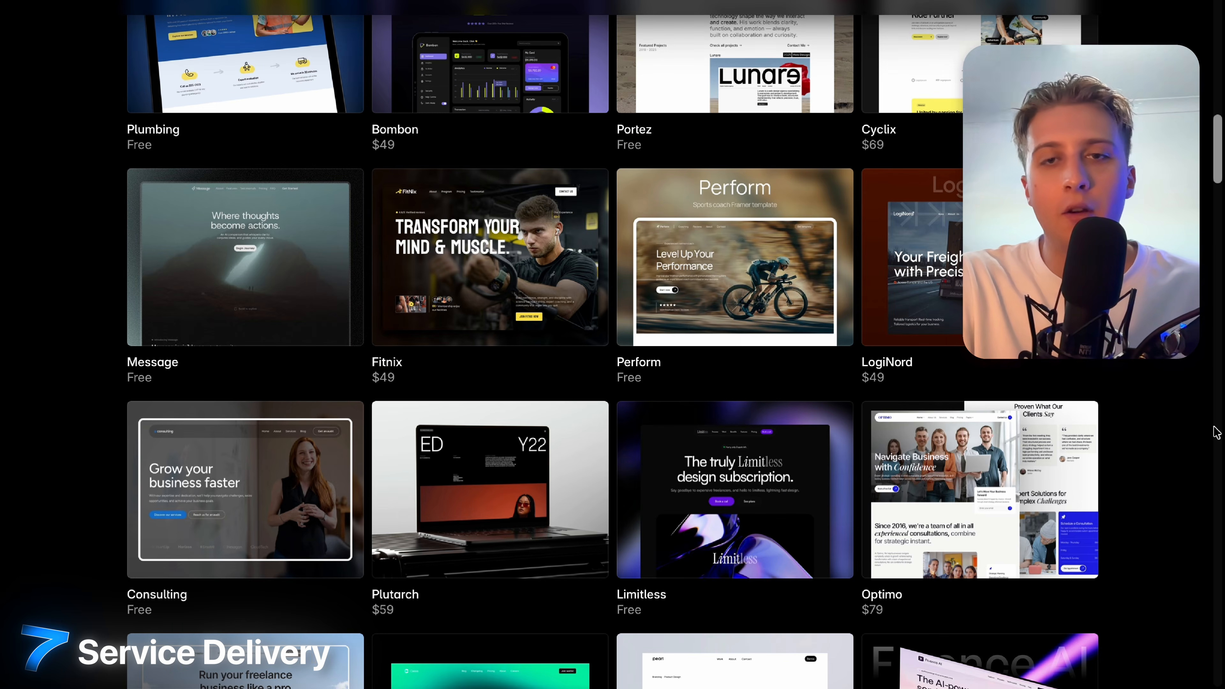
scroll(1216, 432, "down", 14)
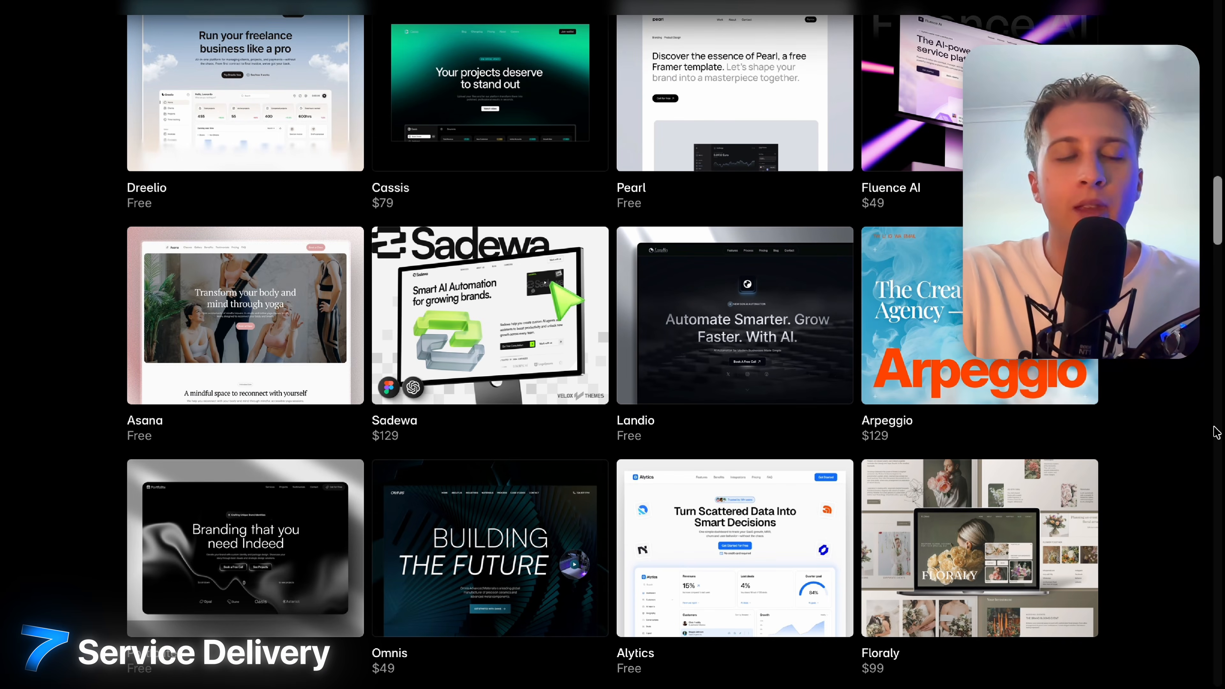
scroll(1216, 432, "down", 7)
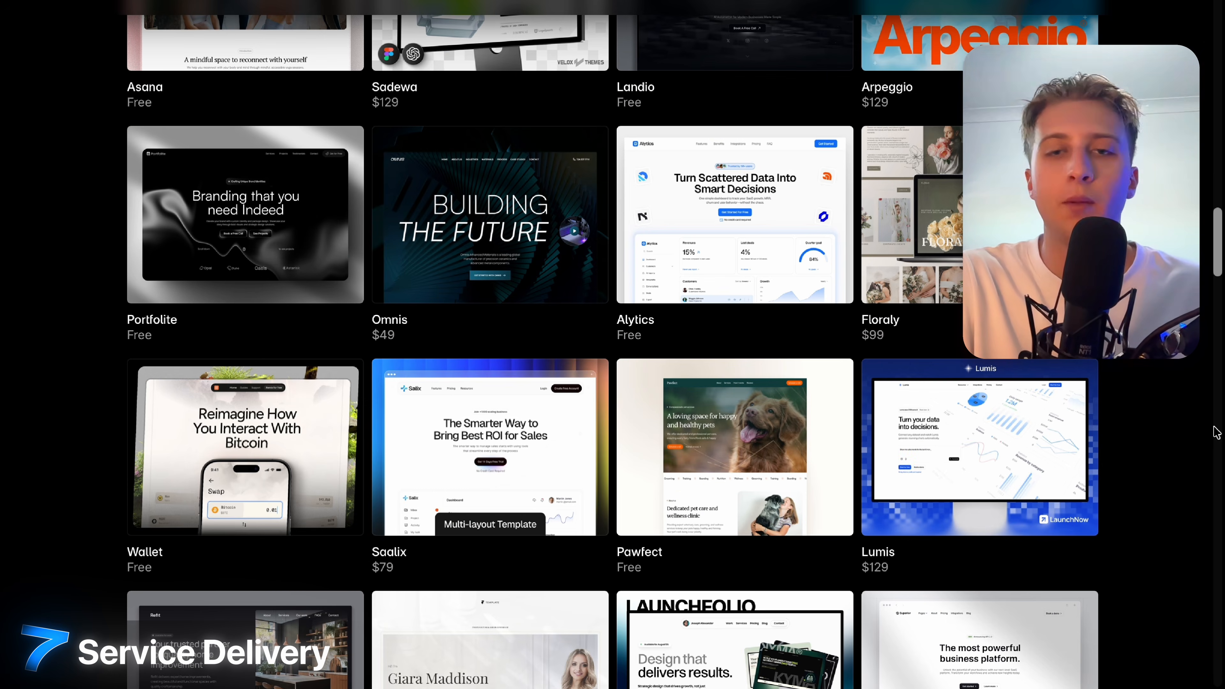
scroll(1216, 432, "down", 8)
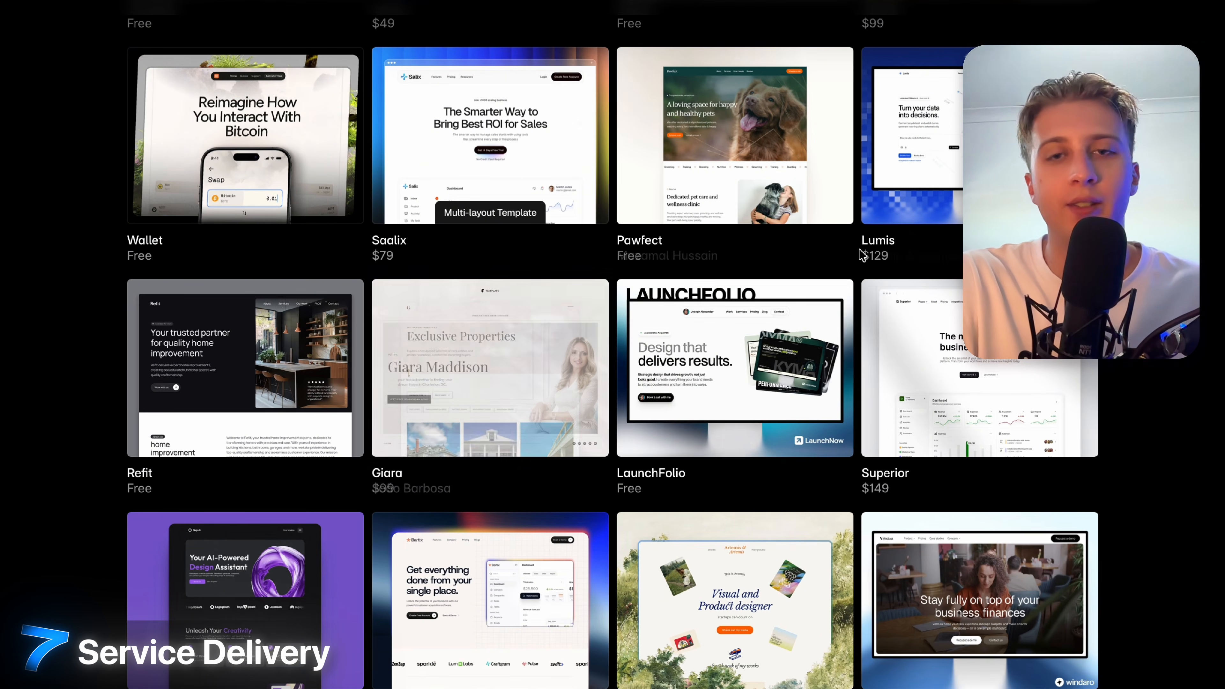
scroll(1159, 387, "down", 5)
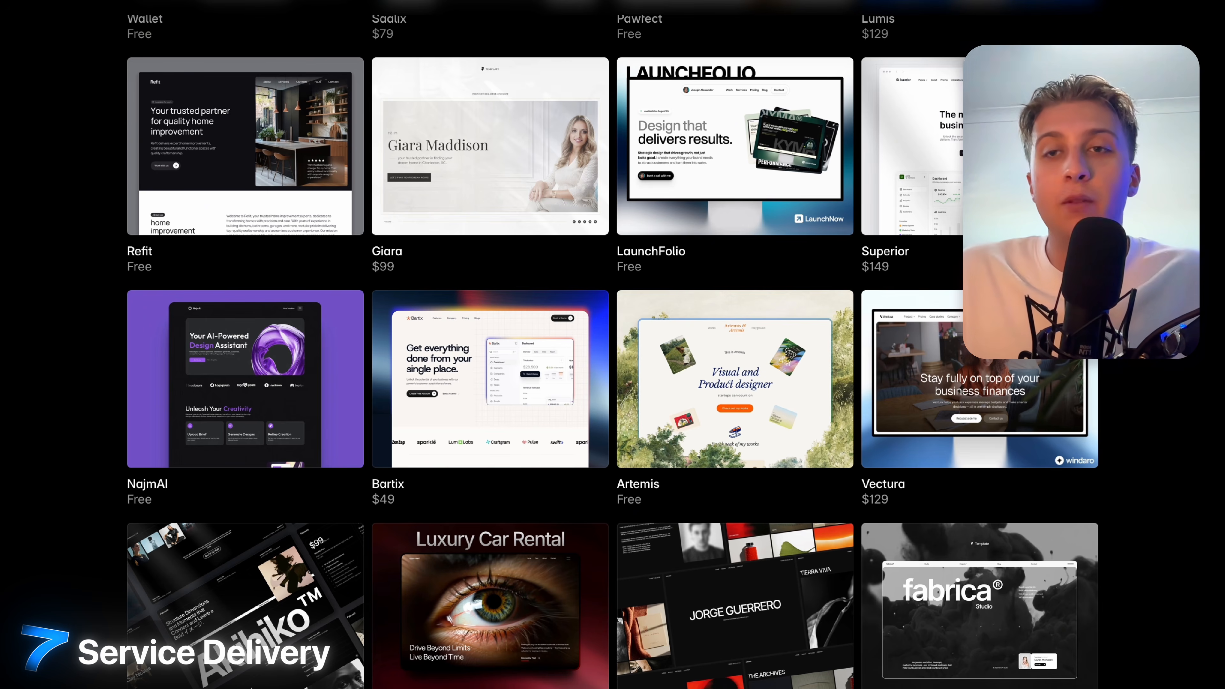
scroll(612, 338, "down", 4)
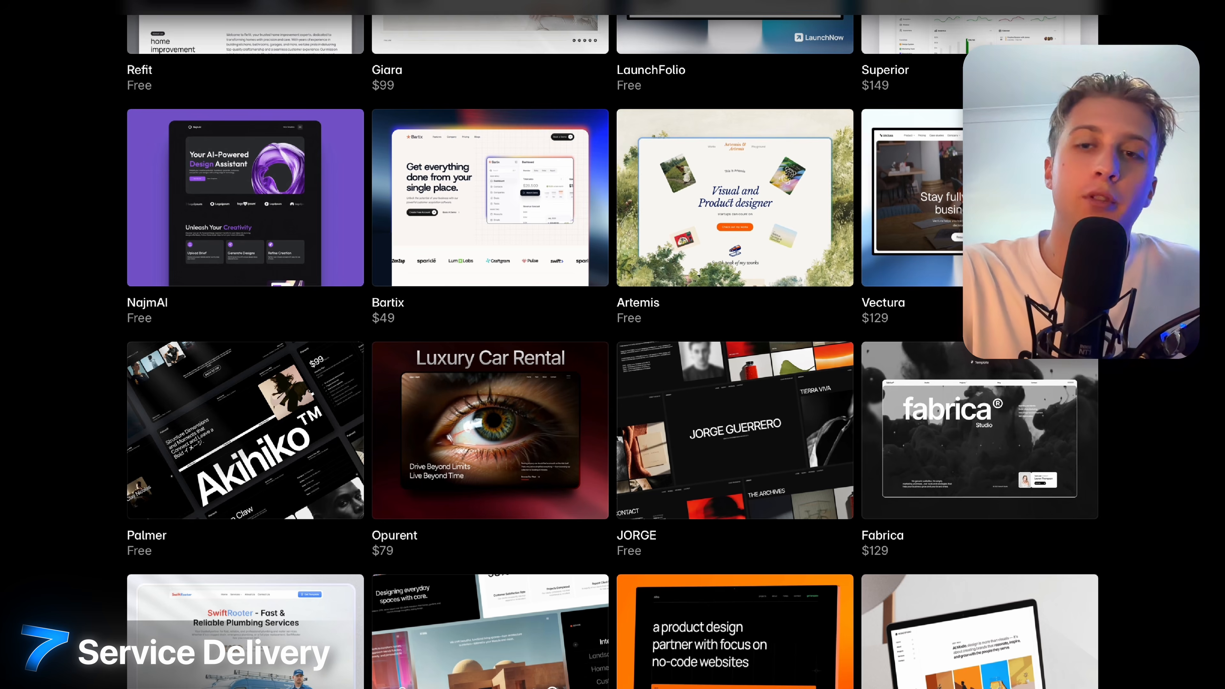
scroll(612, 338, "up", 20)
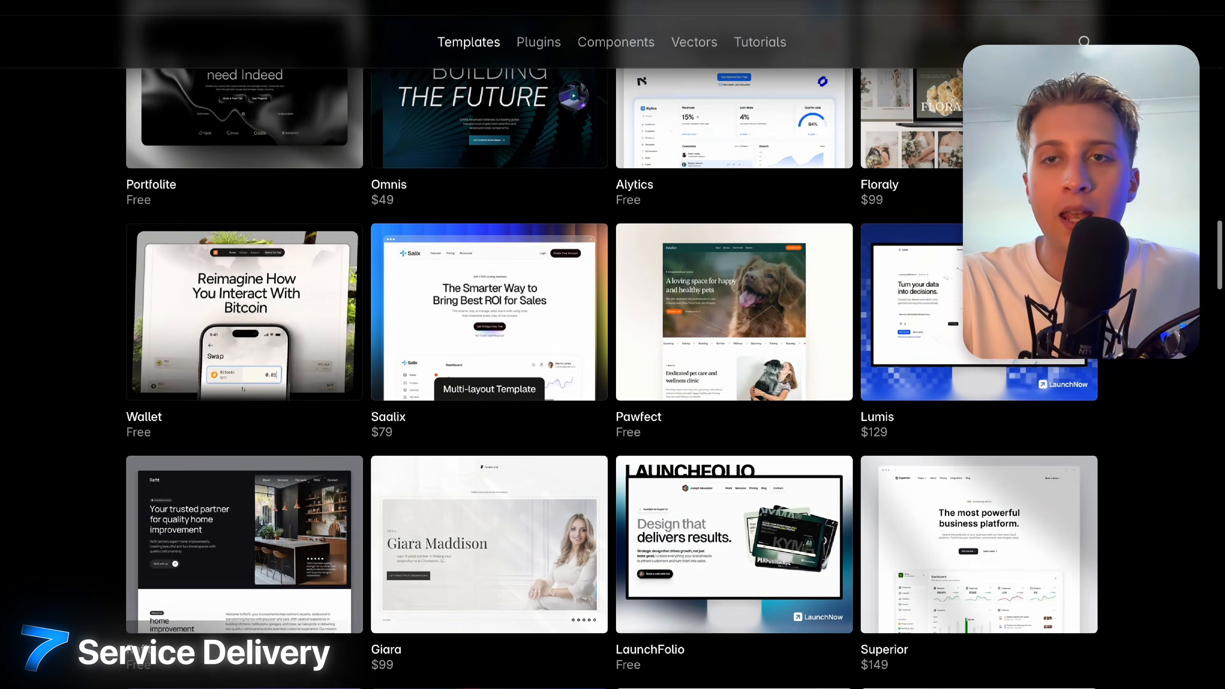
scroll(767, 305, "up", 13)
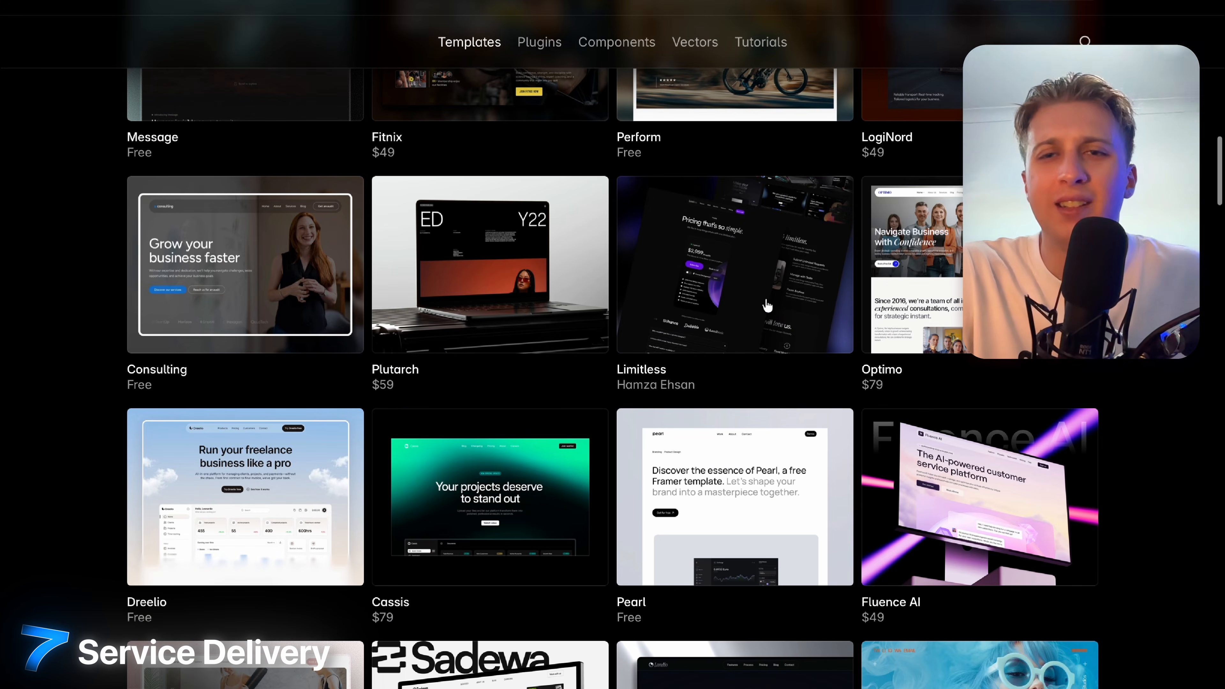
scroll(767, 305, "up", 13)
scroll(767, 305, "up", 20)
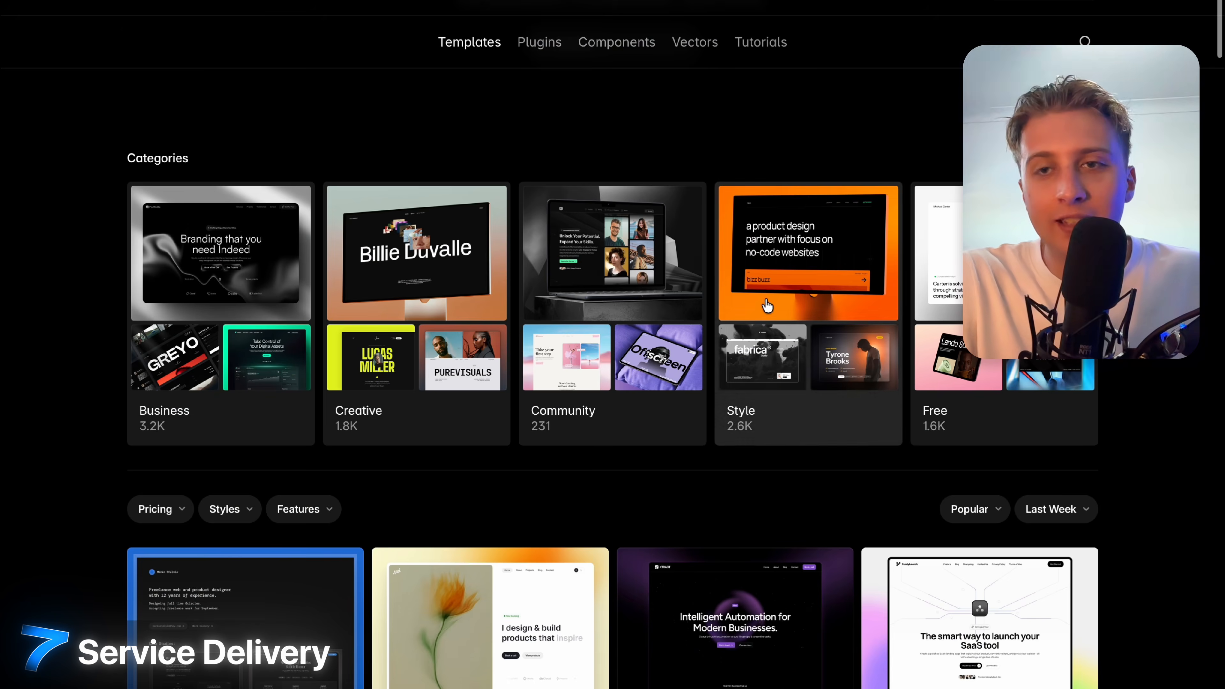
scroll(767, 305, "down", 10)
scroll(767, 305, "down", 1)
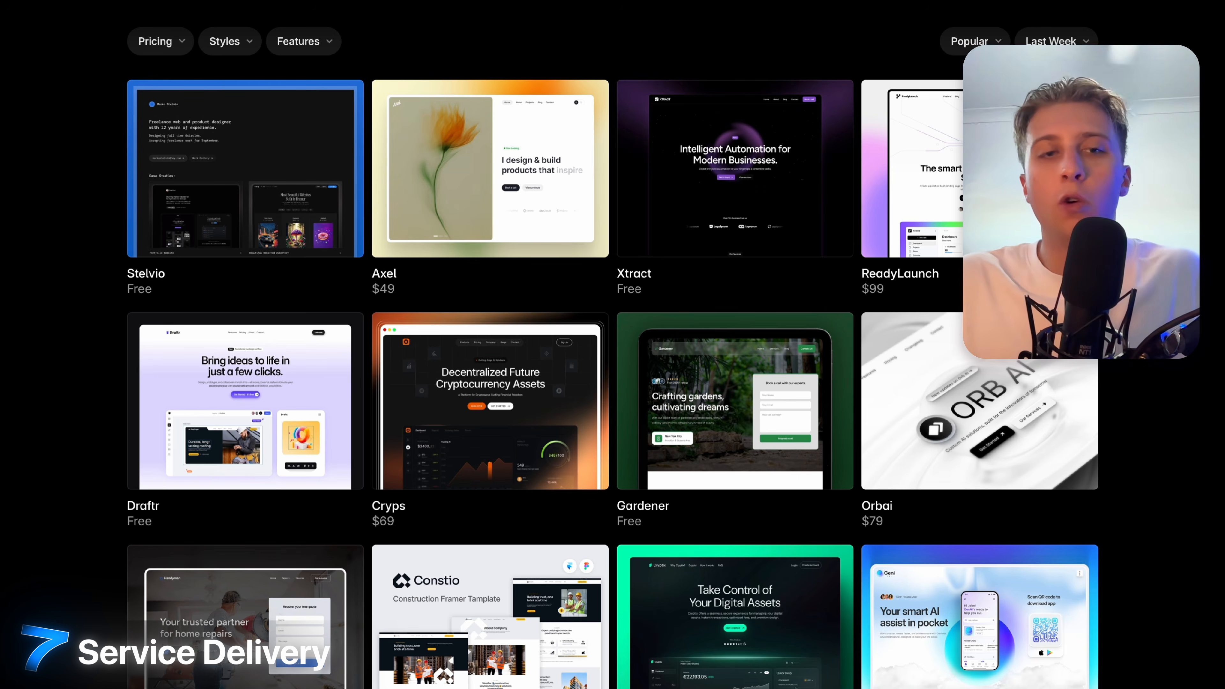
scroll(613, 338, "up", 10)
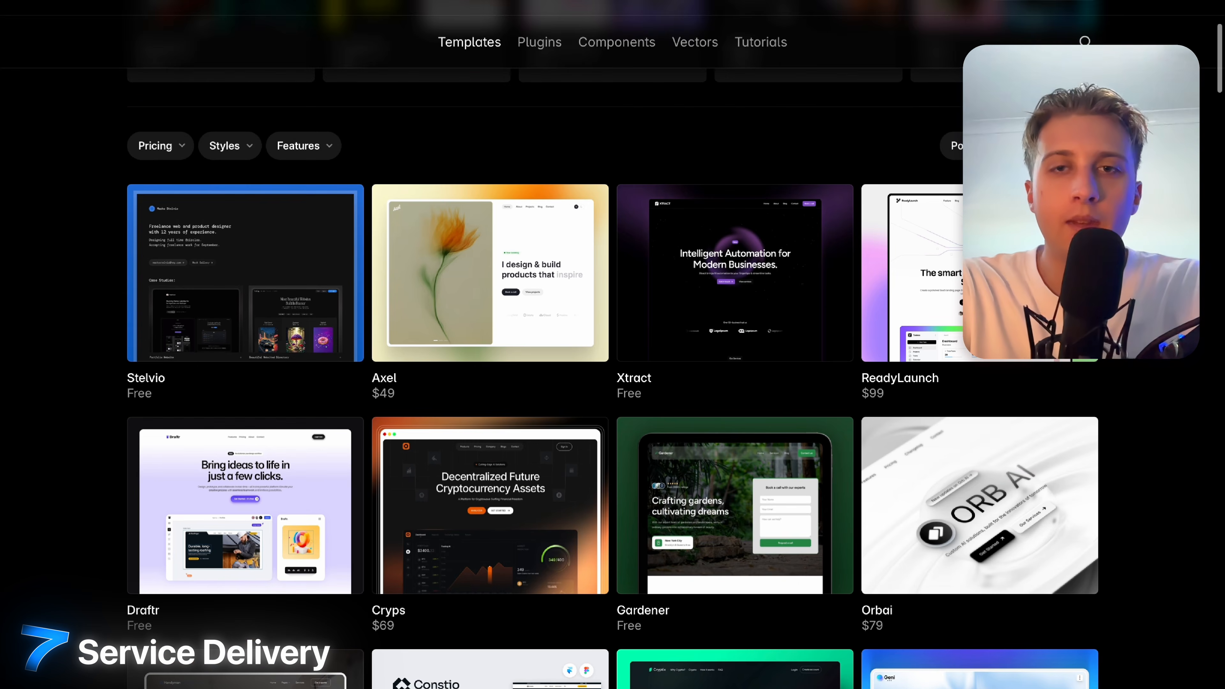
scroll(820, 309, "up", 5)
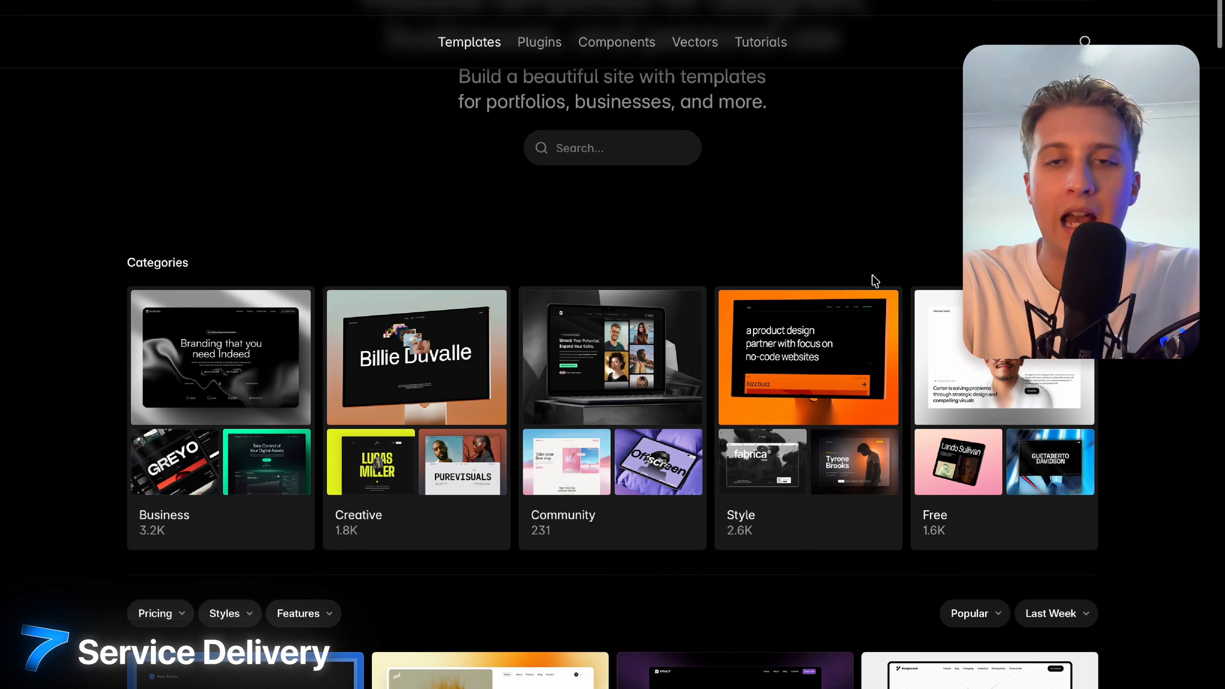
scroll(700, 338, "up", 4)
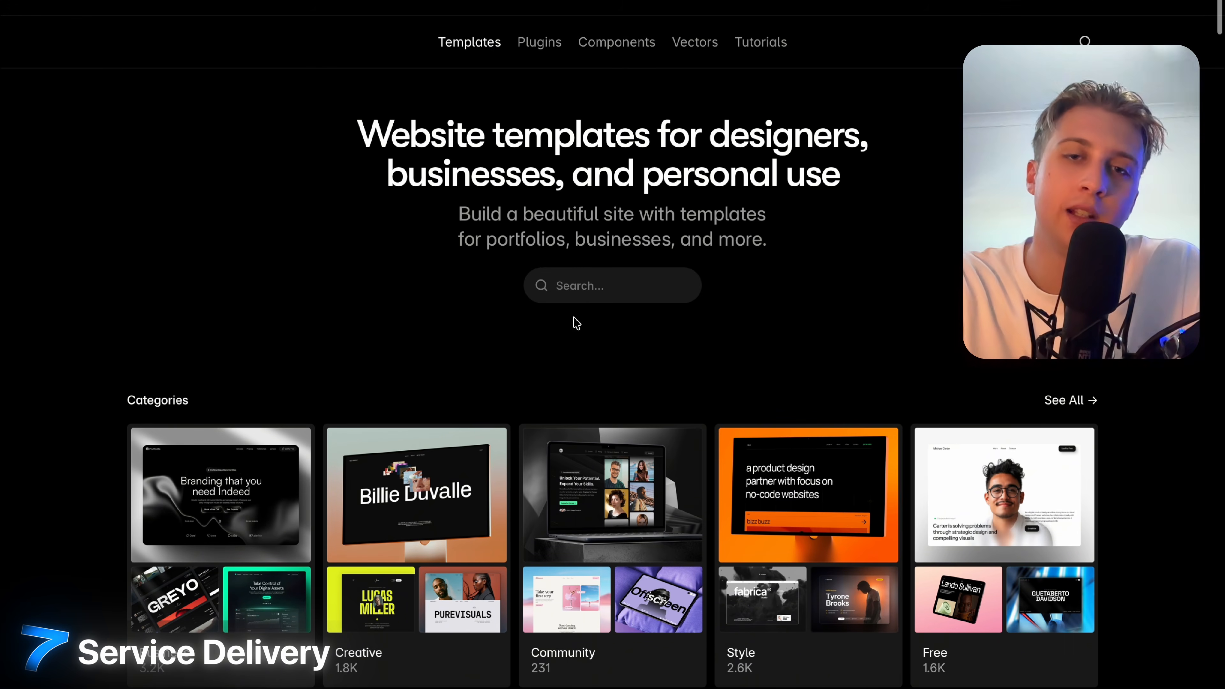
Bring up the template categories overview and scroll through it.
left_click(458, 48)
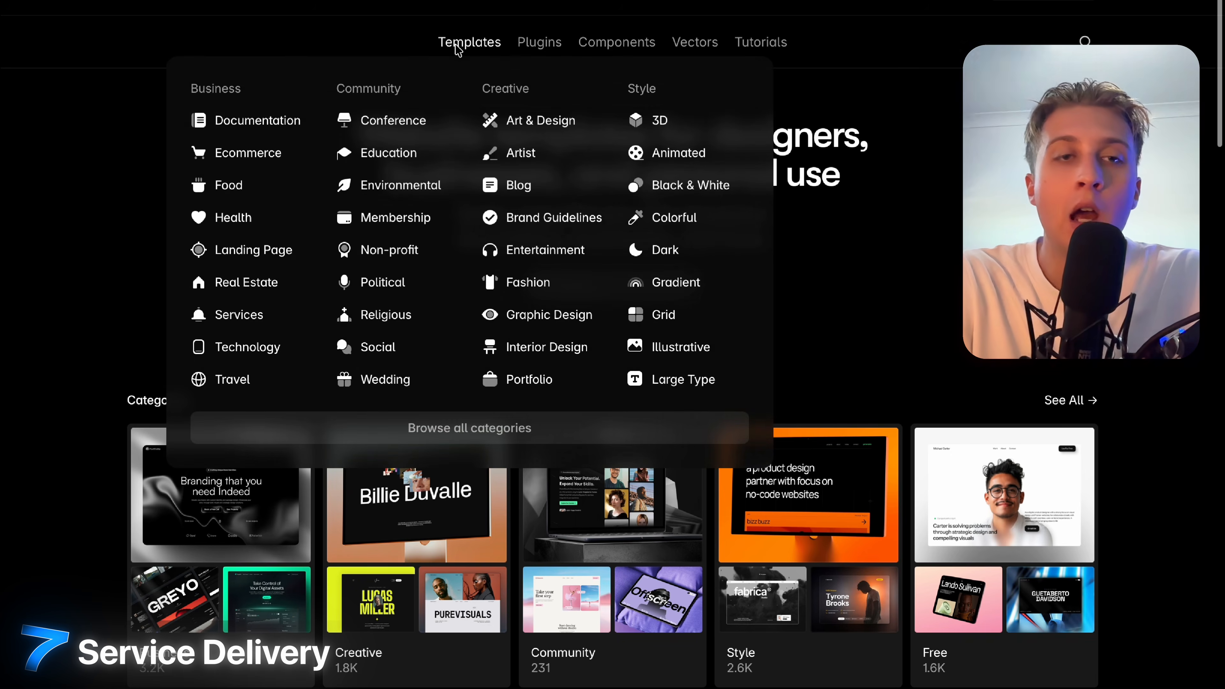
scroll(96, 351, "down", 20)
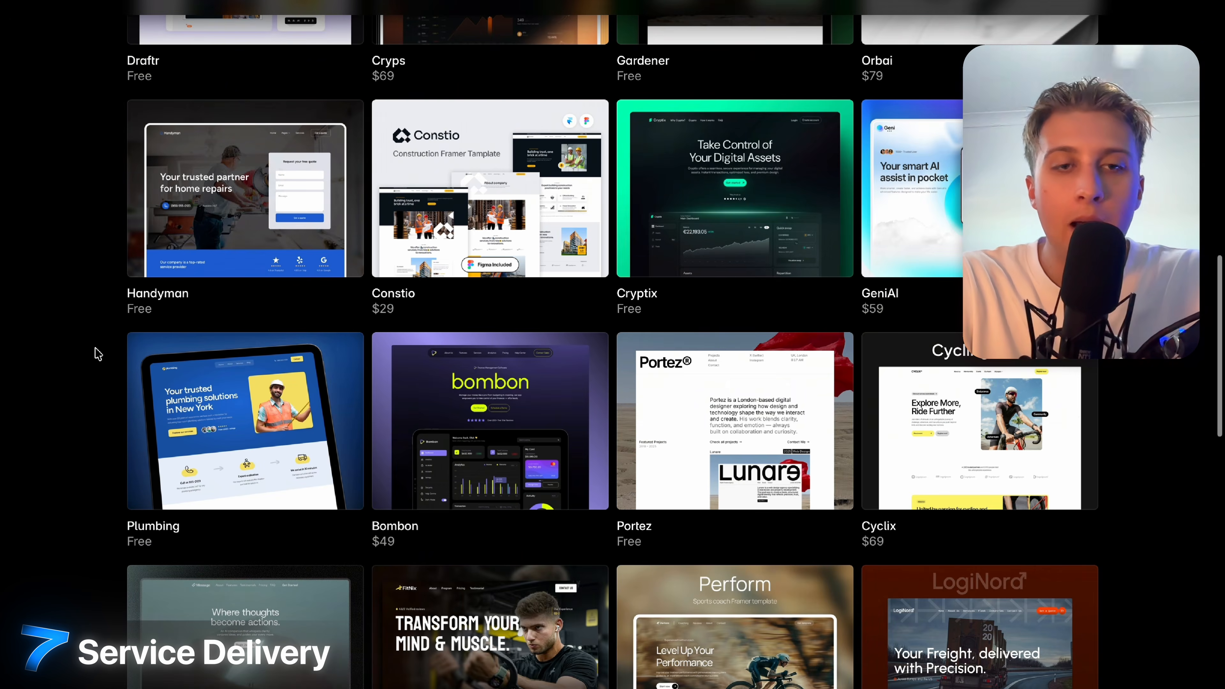
scroll(98, 354, "down", 15)
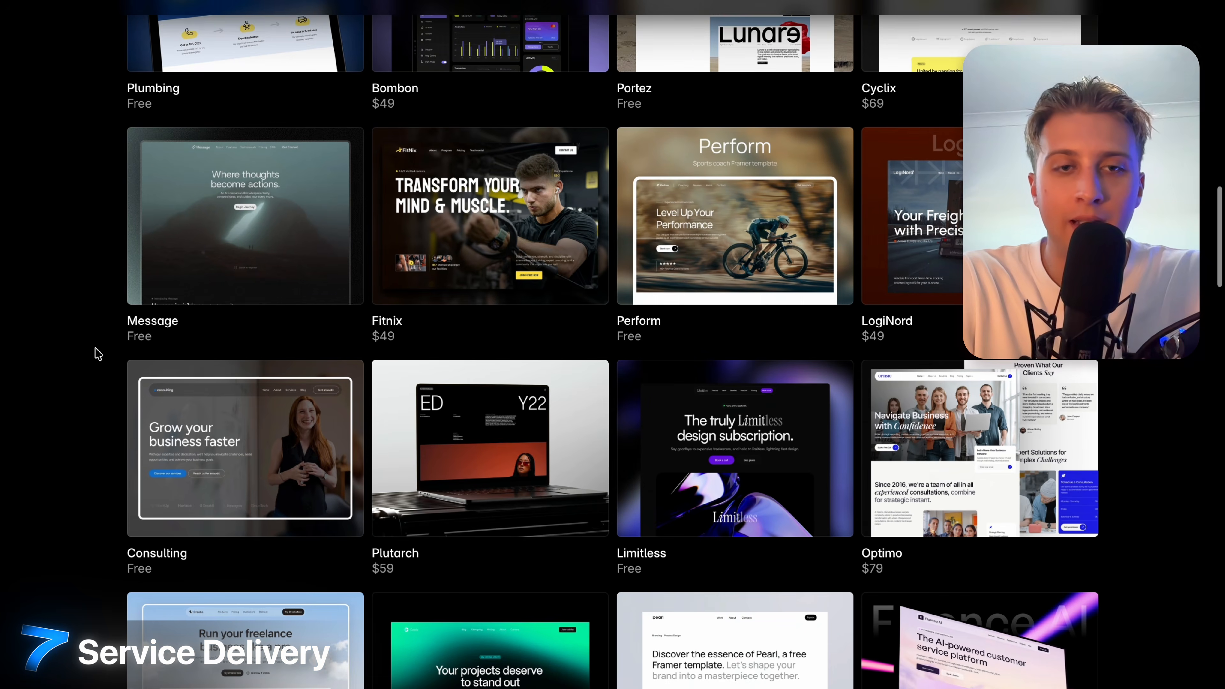
scroll(98, 354, "up", 20)
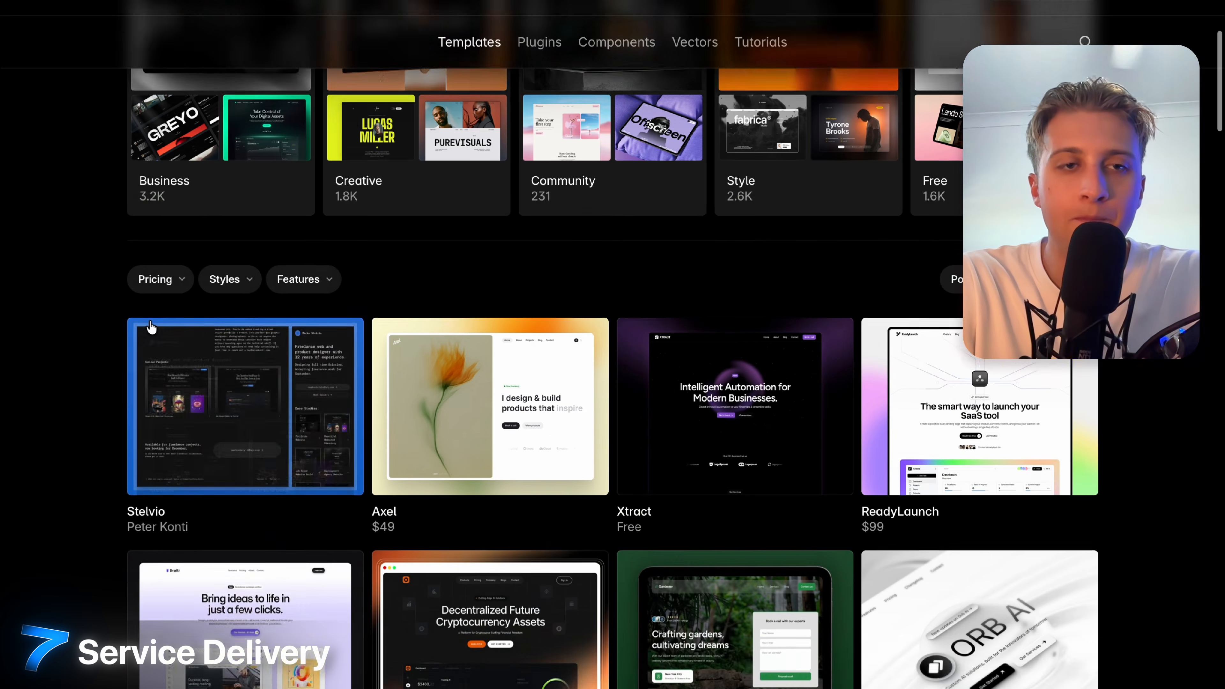
Set the Pricing filter to Free and browse the free templates such as Stelvio and Xtract.
left_click(154, 308)
left_click(161, 347)
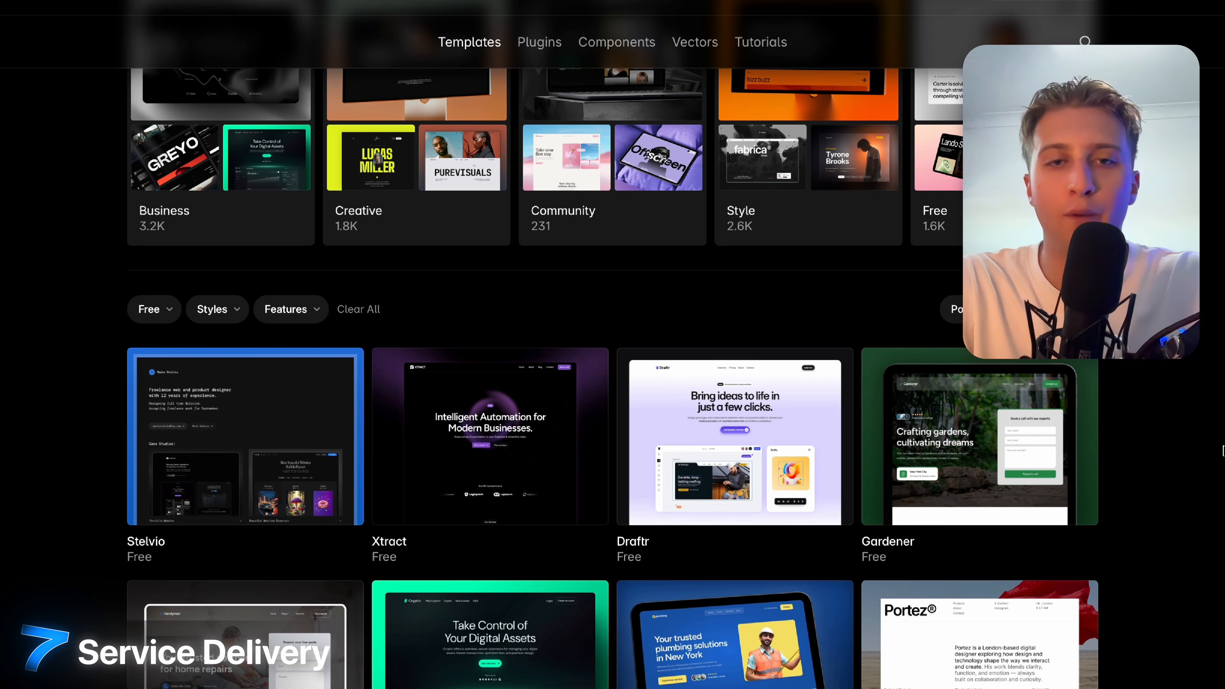
scroll(1223, 450, "down", 6)
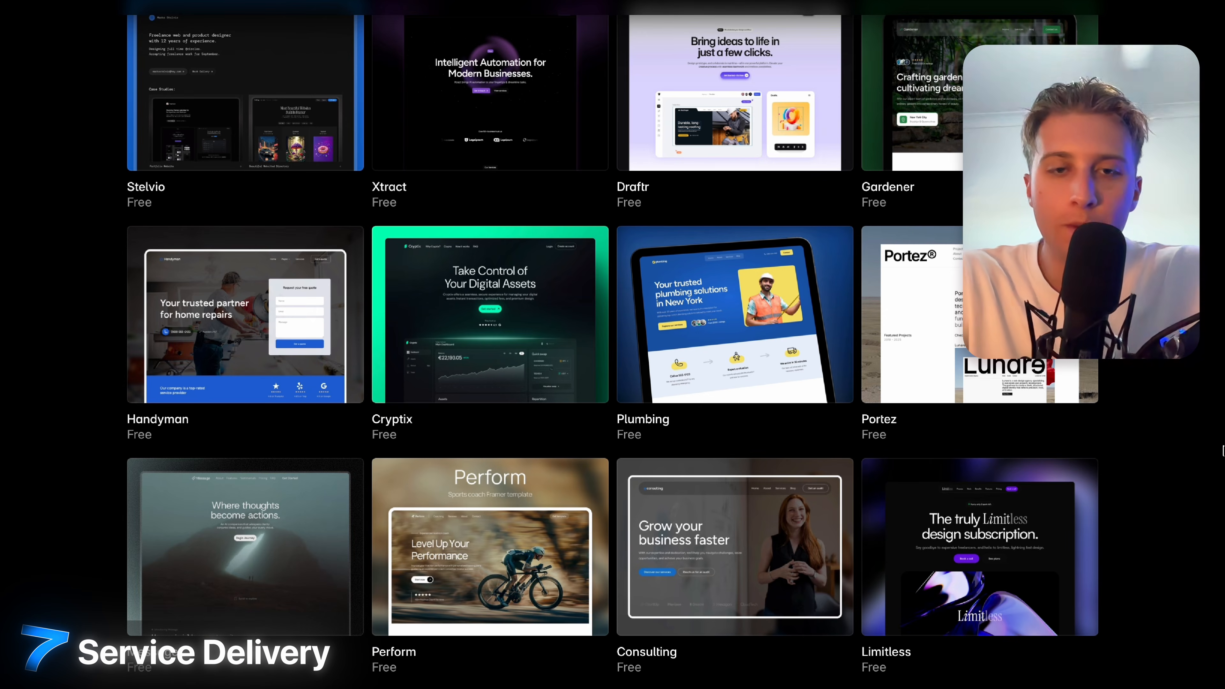
scroll(1223, 450, "down", 4)
scroll(1099, 459, "down", 6)
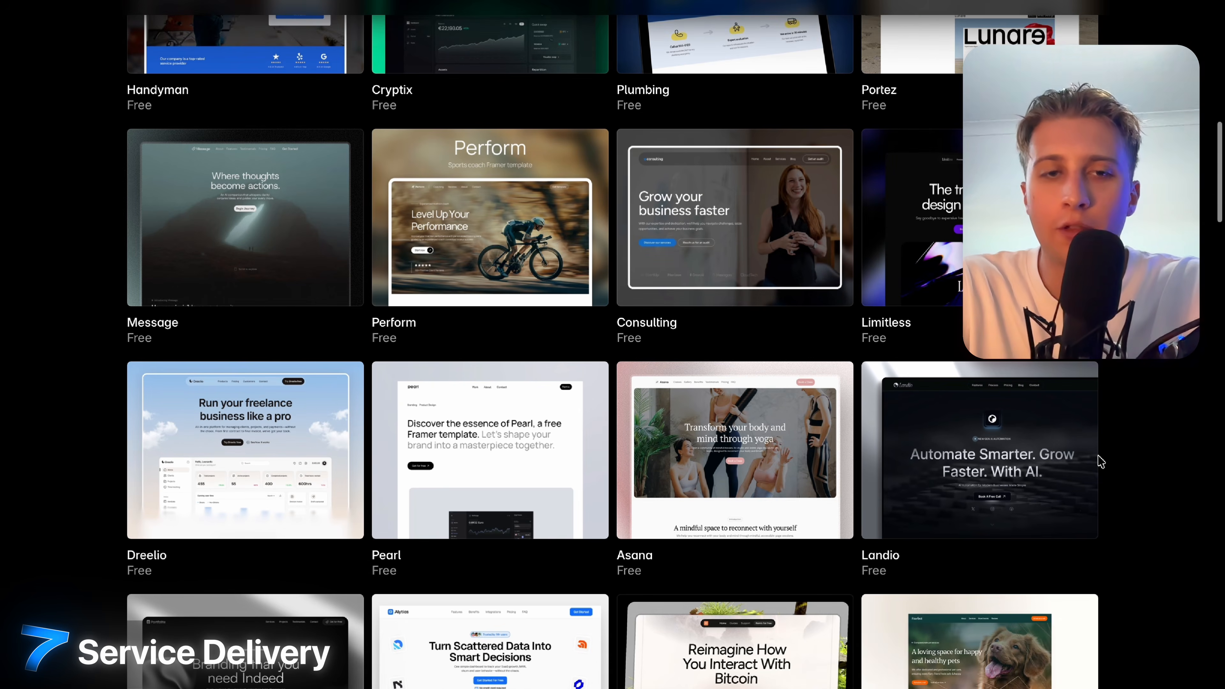
scroll(1100, 461, "down", 8)
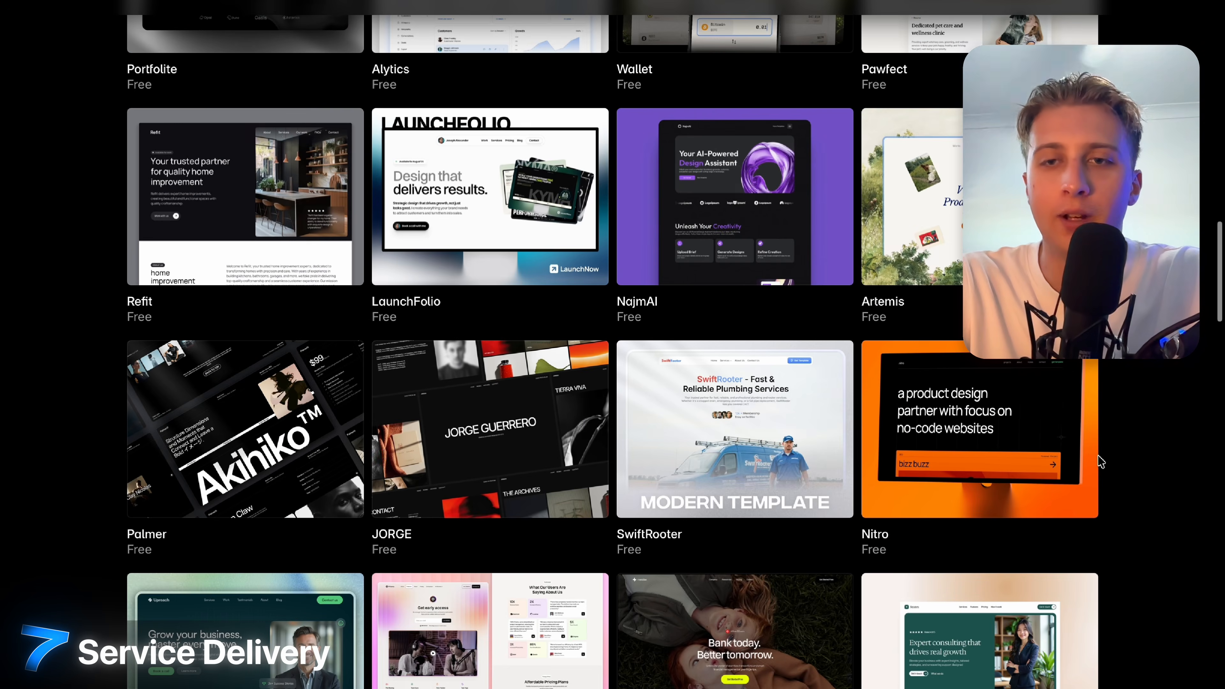
scroll(1100, 461, "down", 8)
scroll(1100, 461, "up", 20)
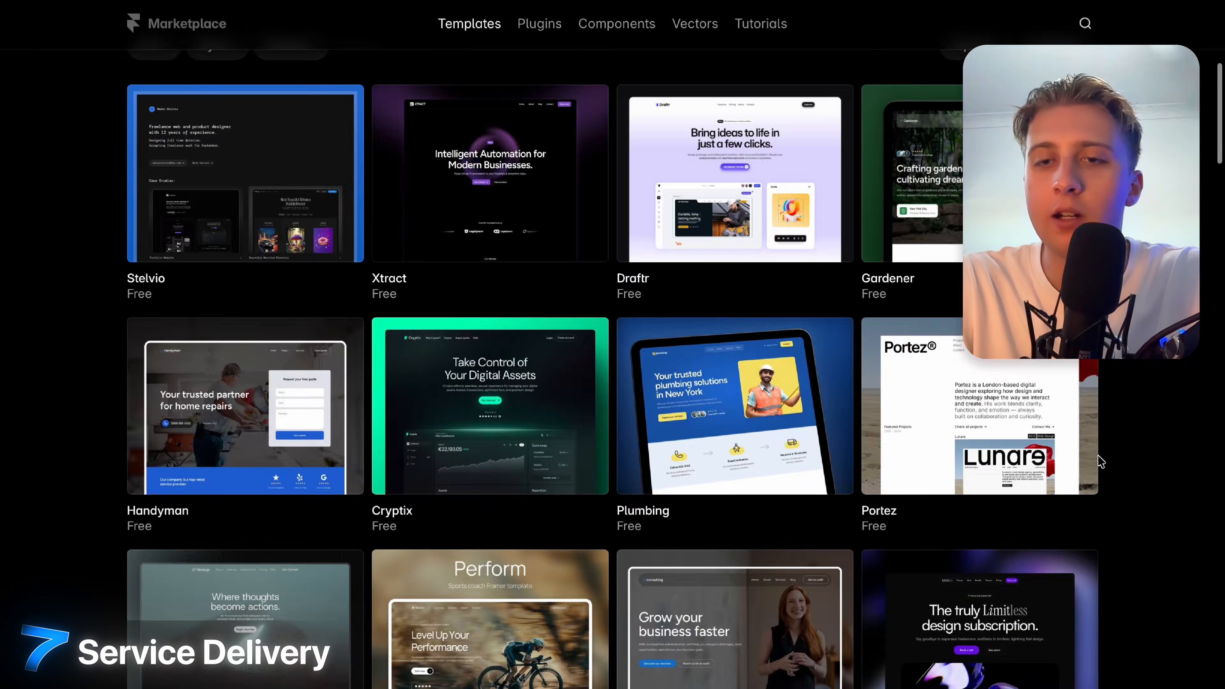
Search the Marketplace for 'gym' templates.
left_click(618, 292)
type("gym")
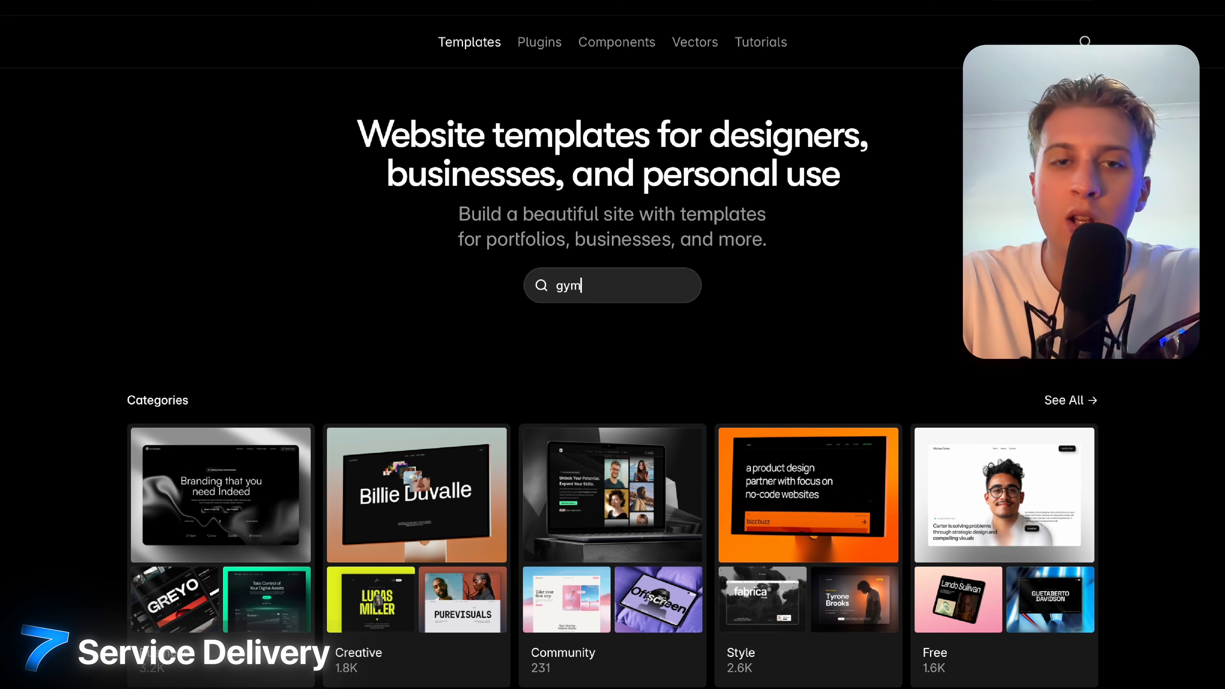
key("Return")
Filter the gym results to Free and review templates like Fitbricks, LiftFit and Fit365.
left_click(164, 196)
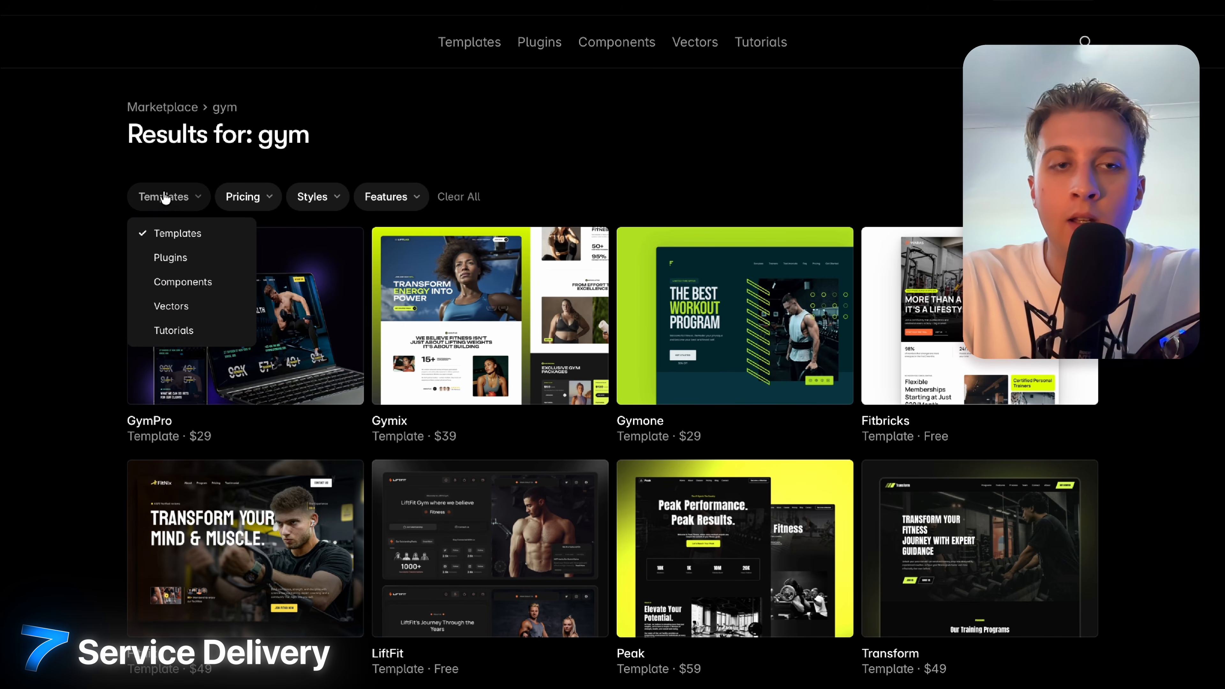
left_click(249, 198)
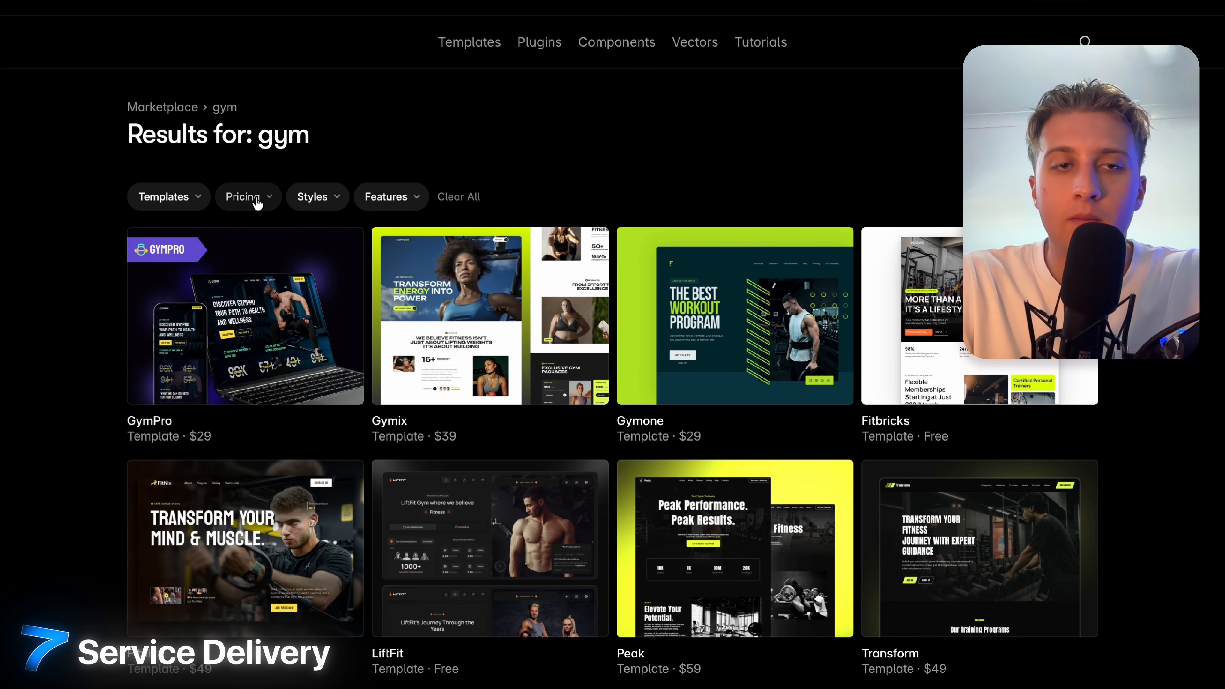
left_click(248, 198)
left_click(249, 230)
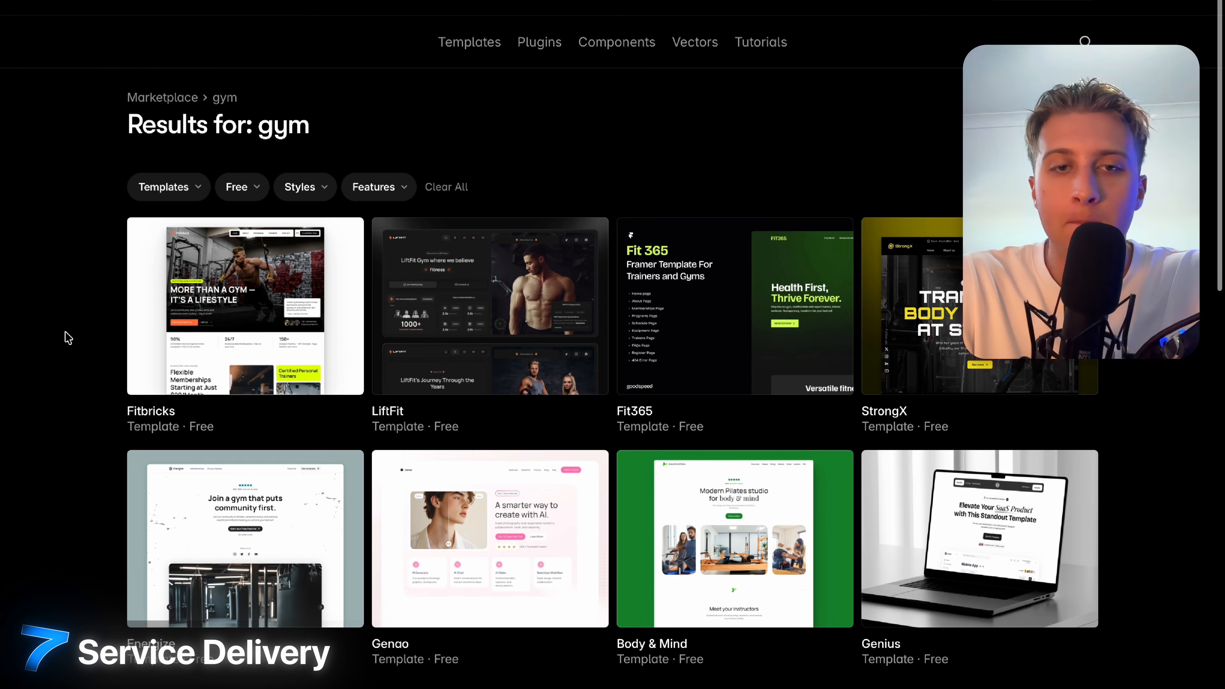
scroll(65, 335, "down", 1)
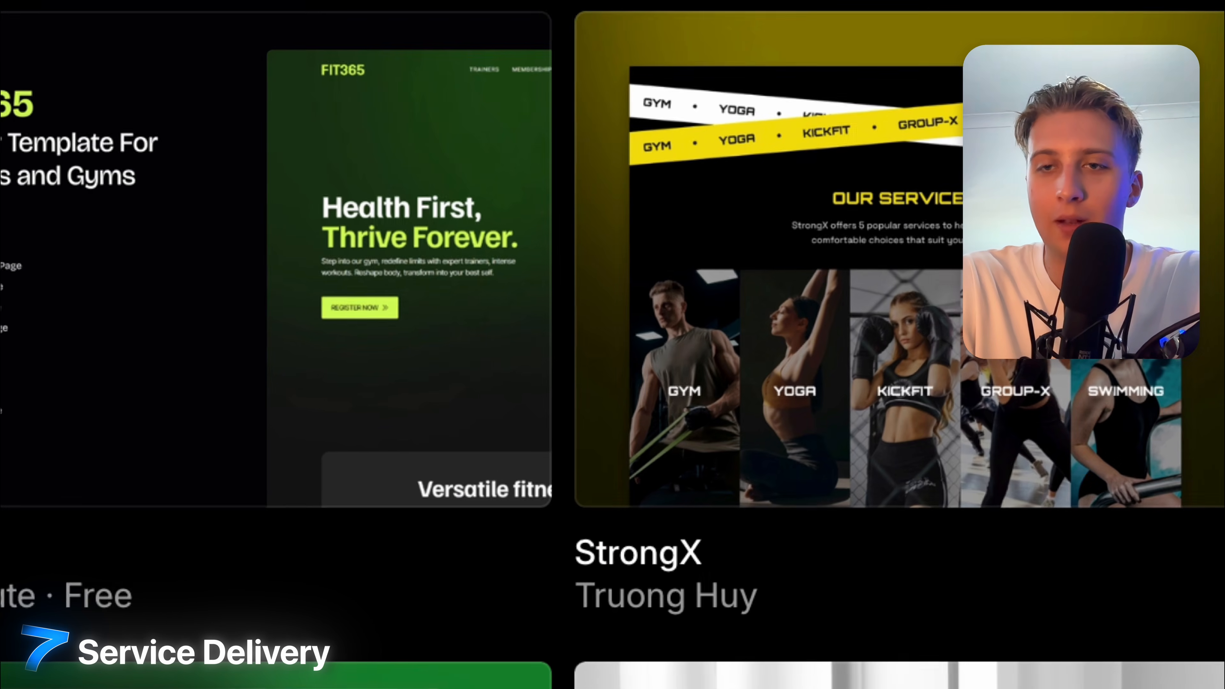
scroll(1130, 510, "down", 3)
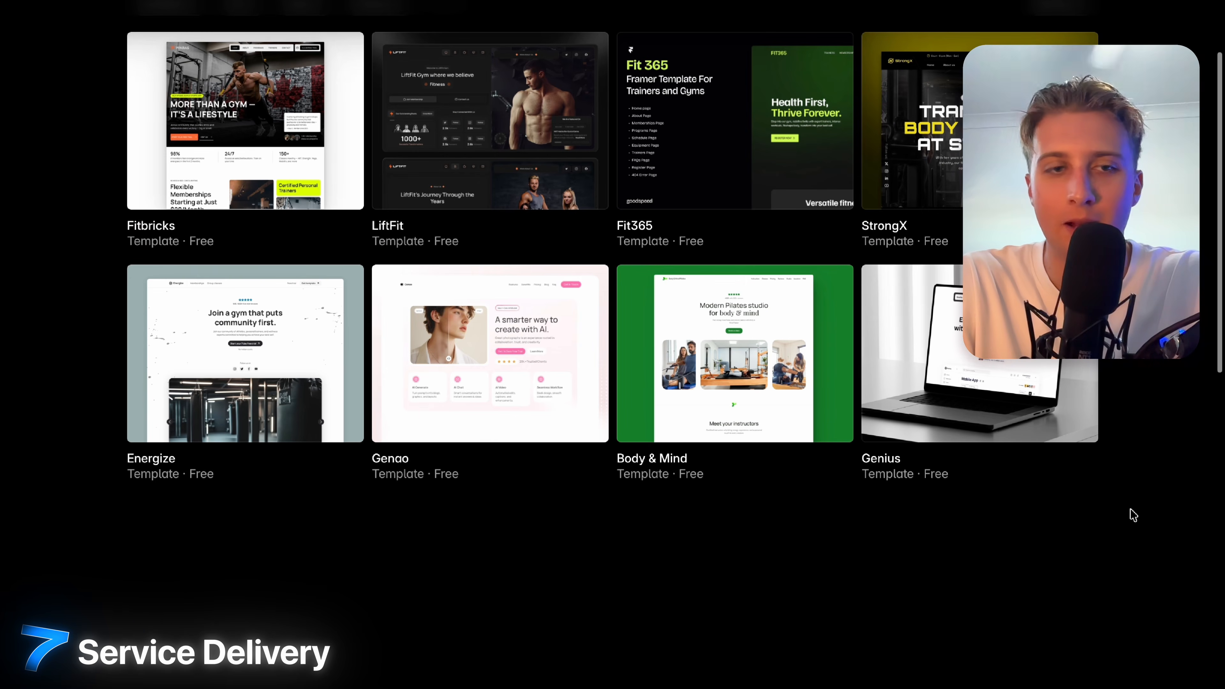
scroll(540, 367, "up", 2)
scroll(443, 216, "up", 5)
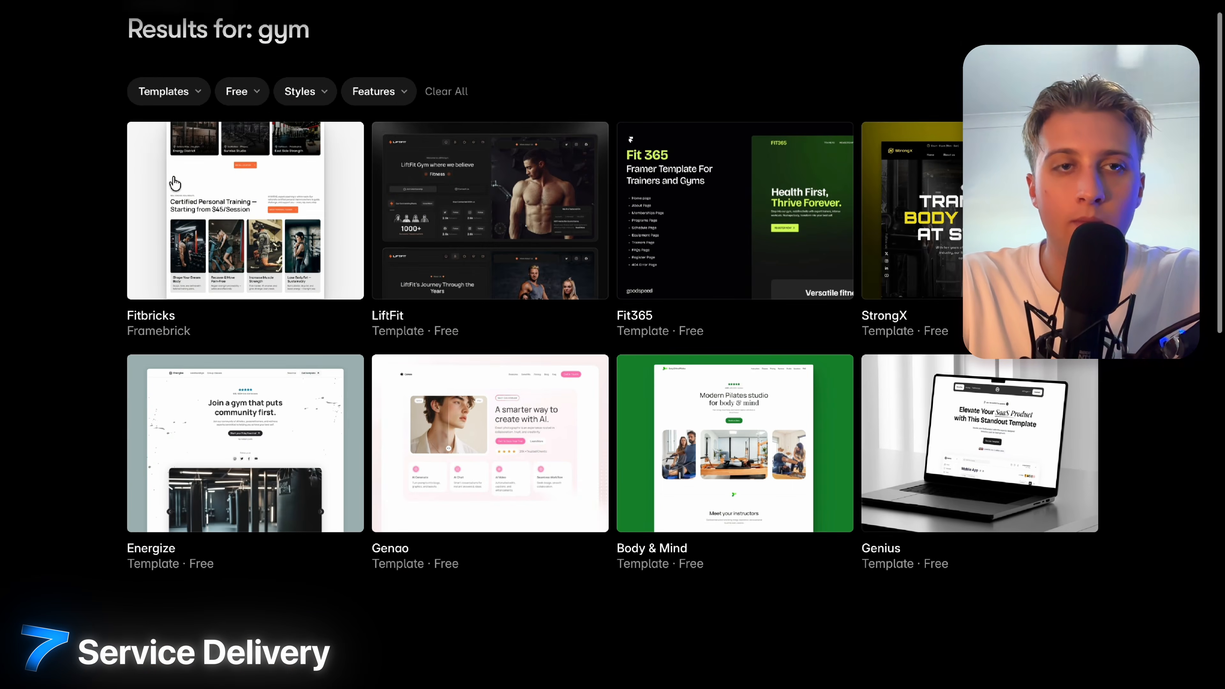
scroll(172, 184, "up", 2)
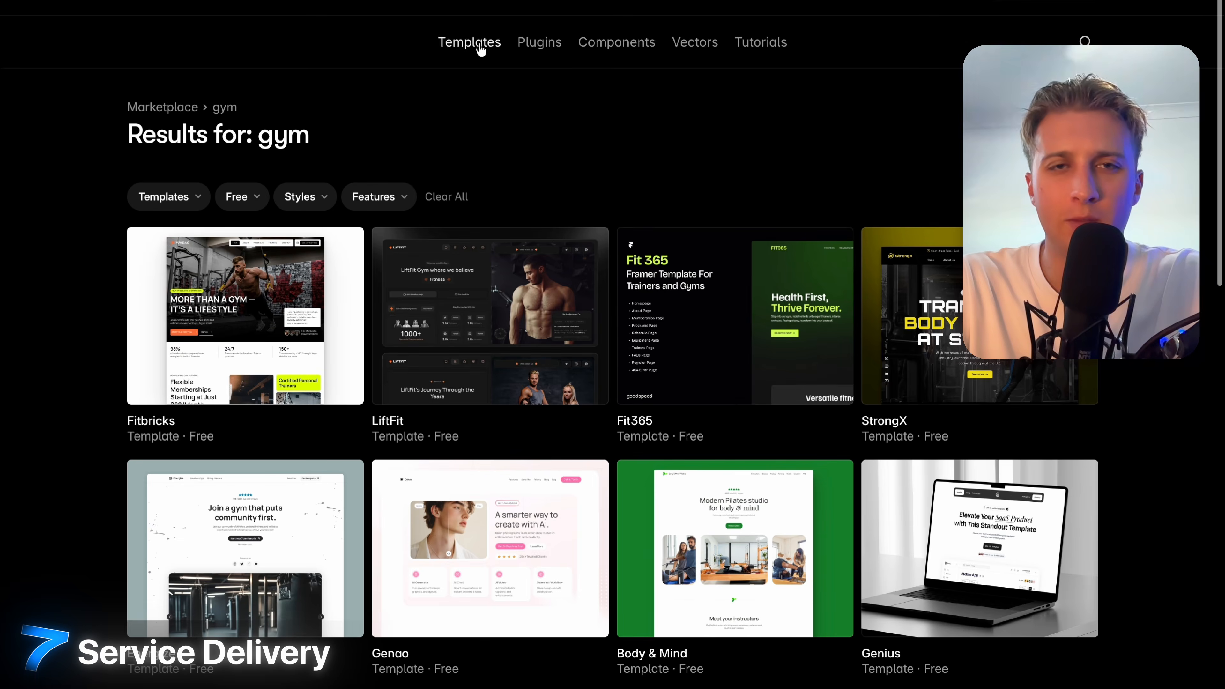
mouse_move(482, 48)
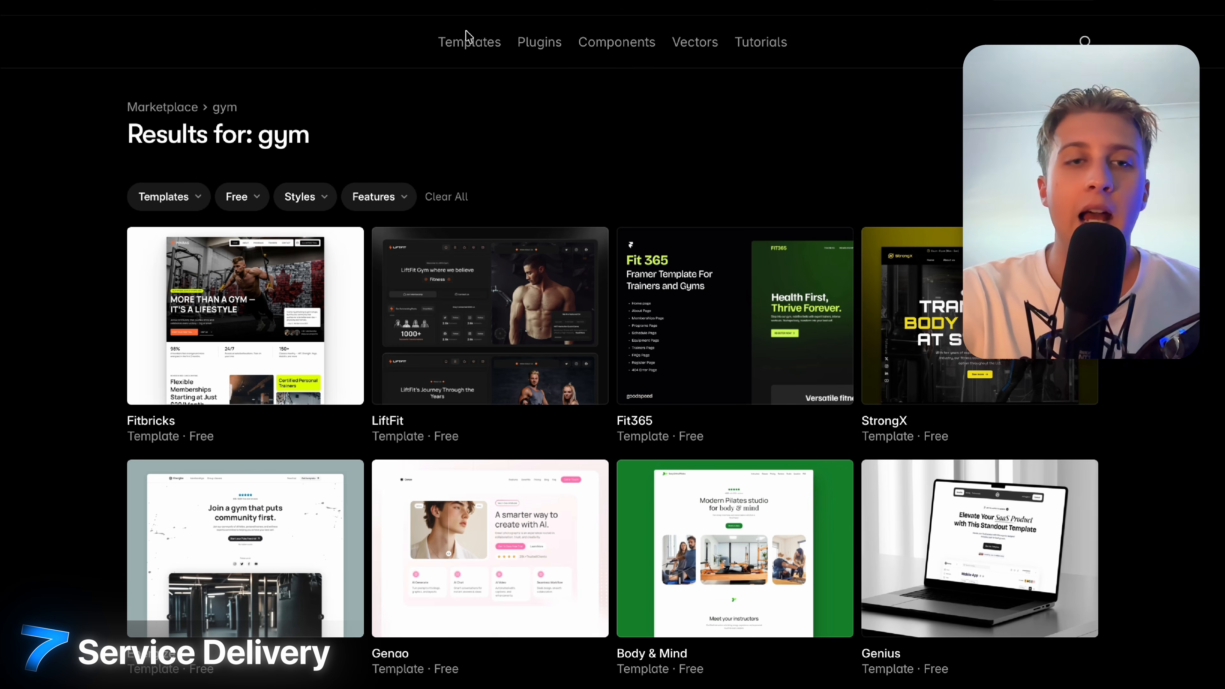
Show the Real Estate template category filtered to Free pricing.
mouse_move(471, 46)
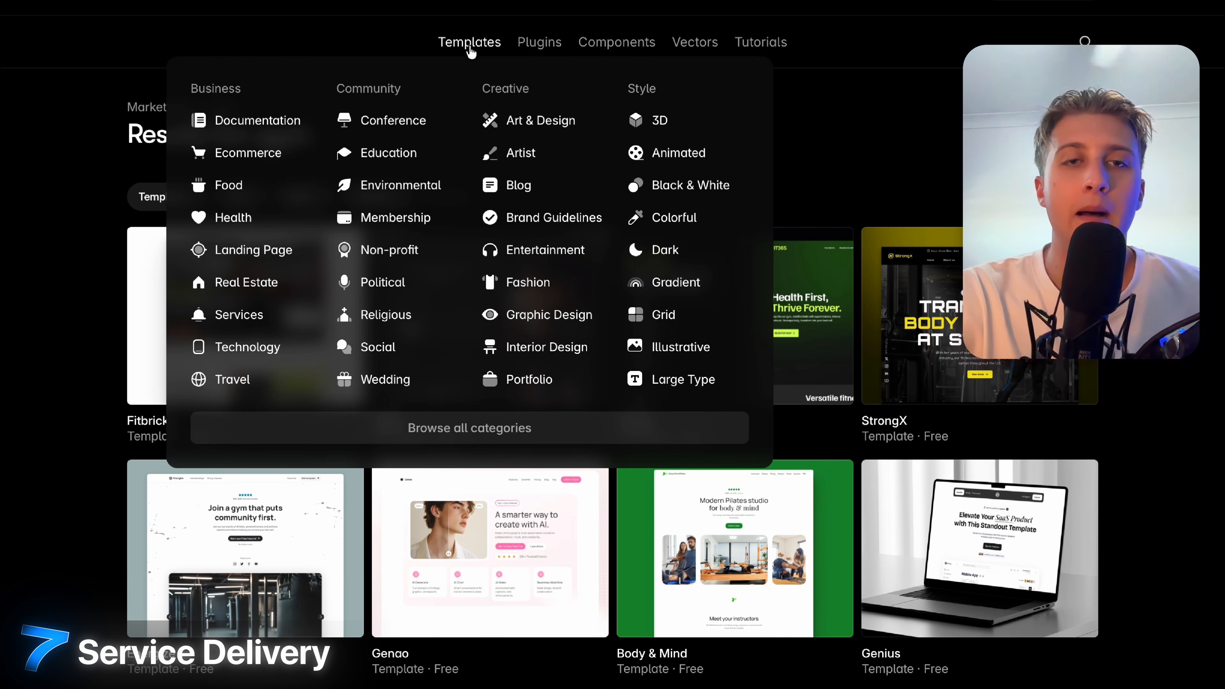
left_click(270, 284)
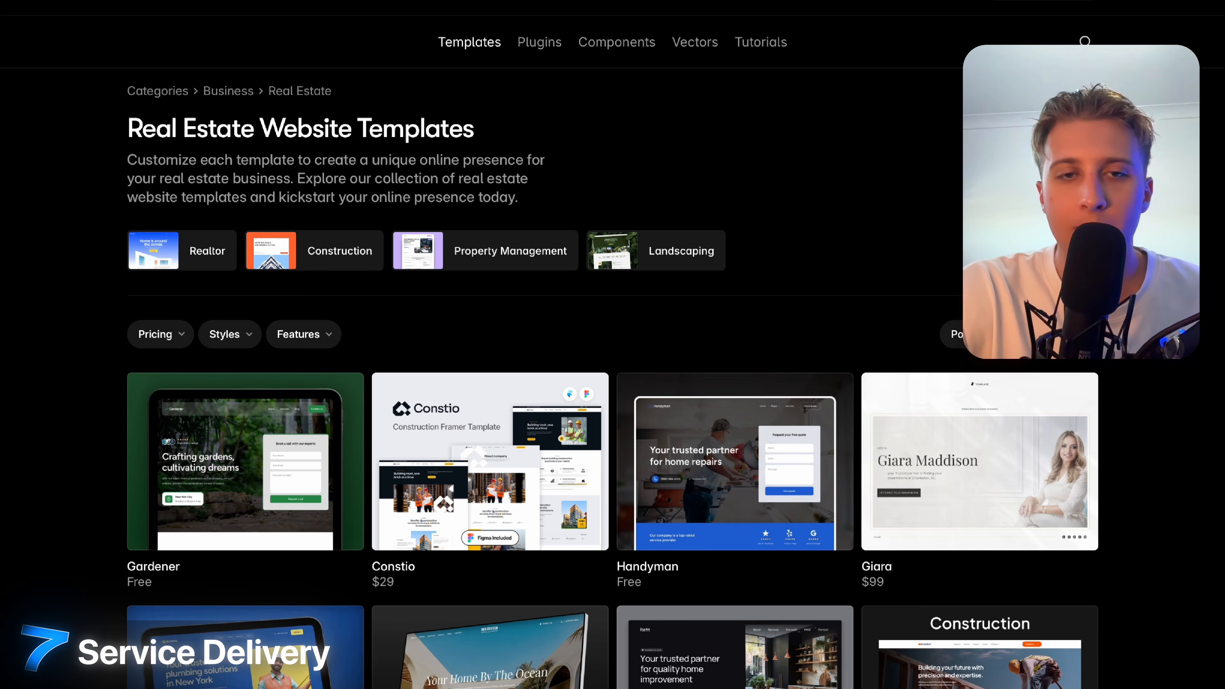
scroll(613, 386, "down", 5)
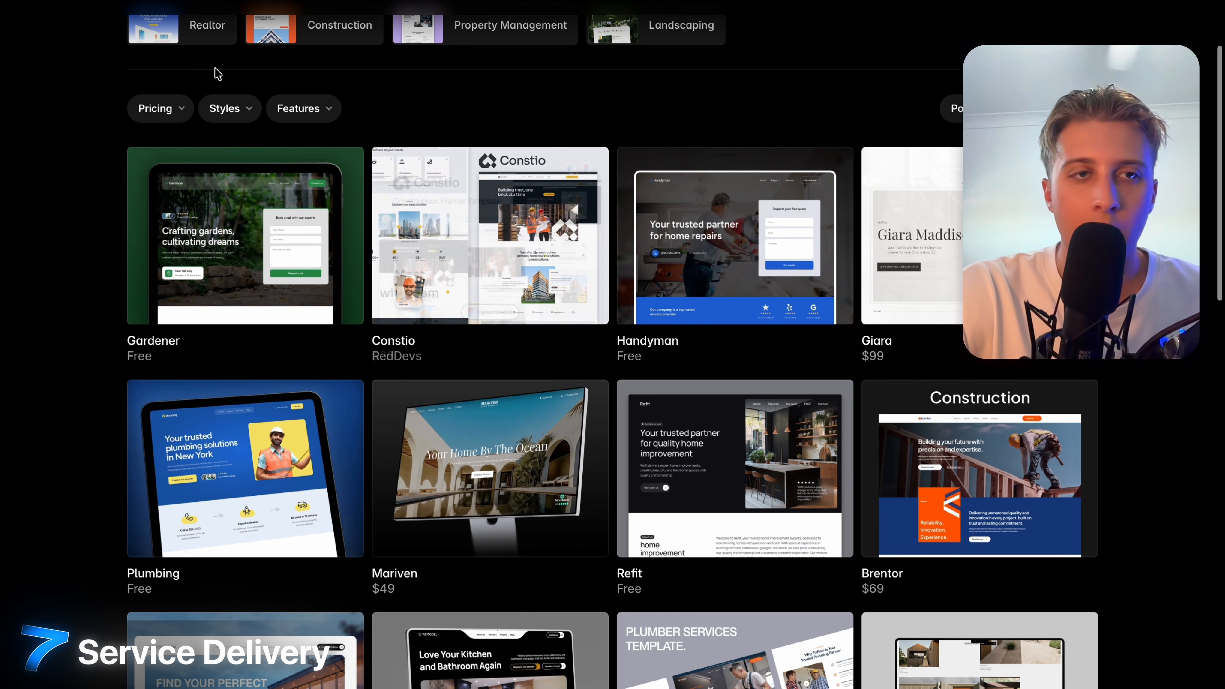
left_click(156, 108)
left_click(161, 143)
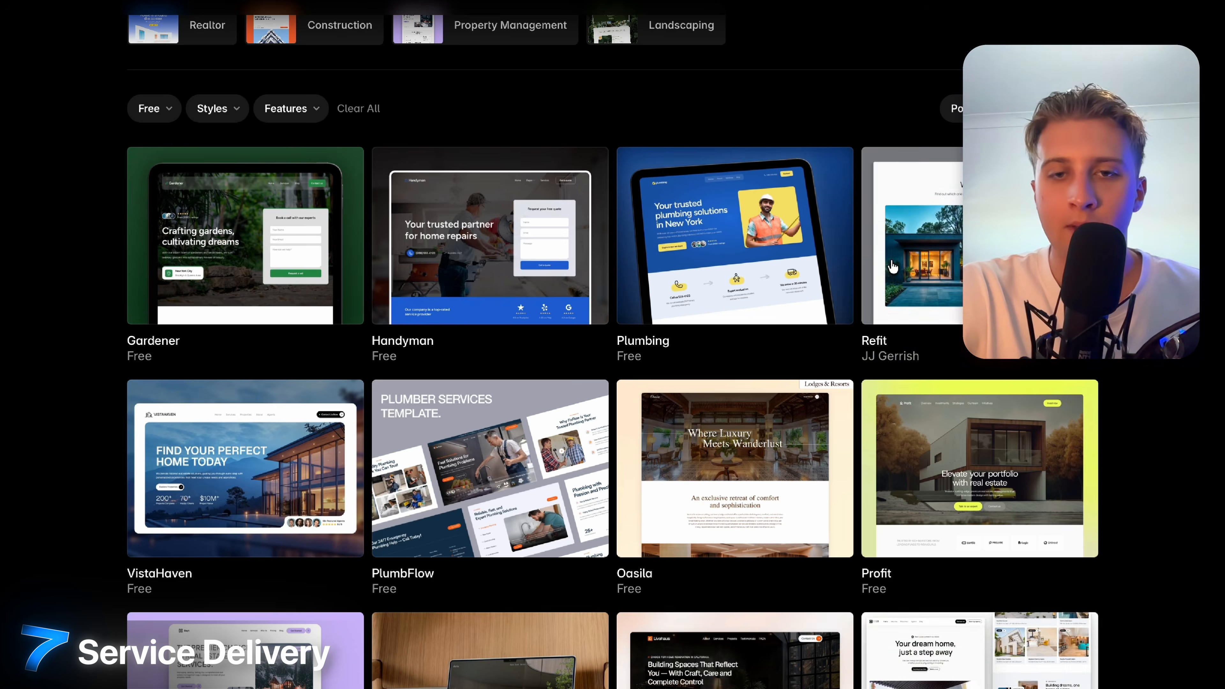
Find the Estatia card among the free Real Estate templates and open its page.
scroll(893, 266, "down", 6)
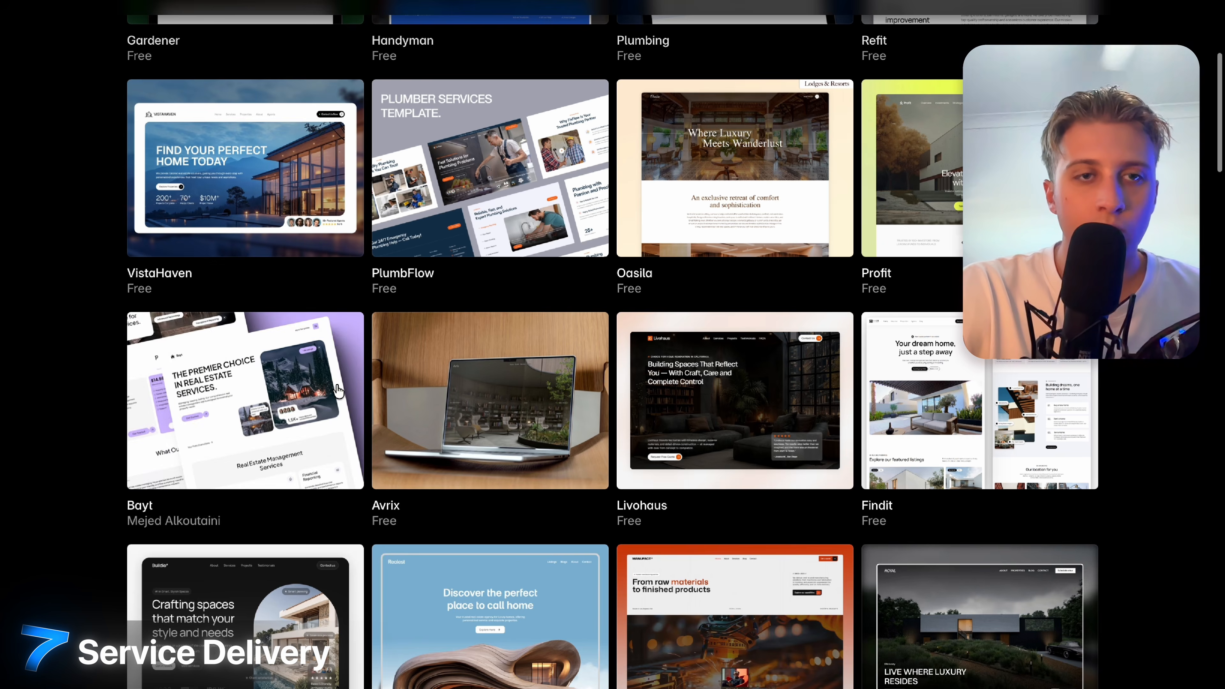
scroll(338, 390, "up", 4)
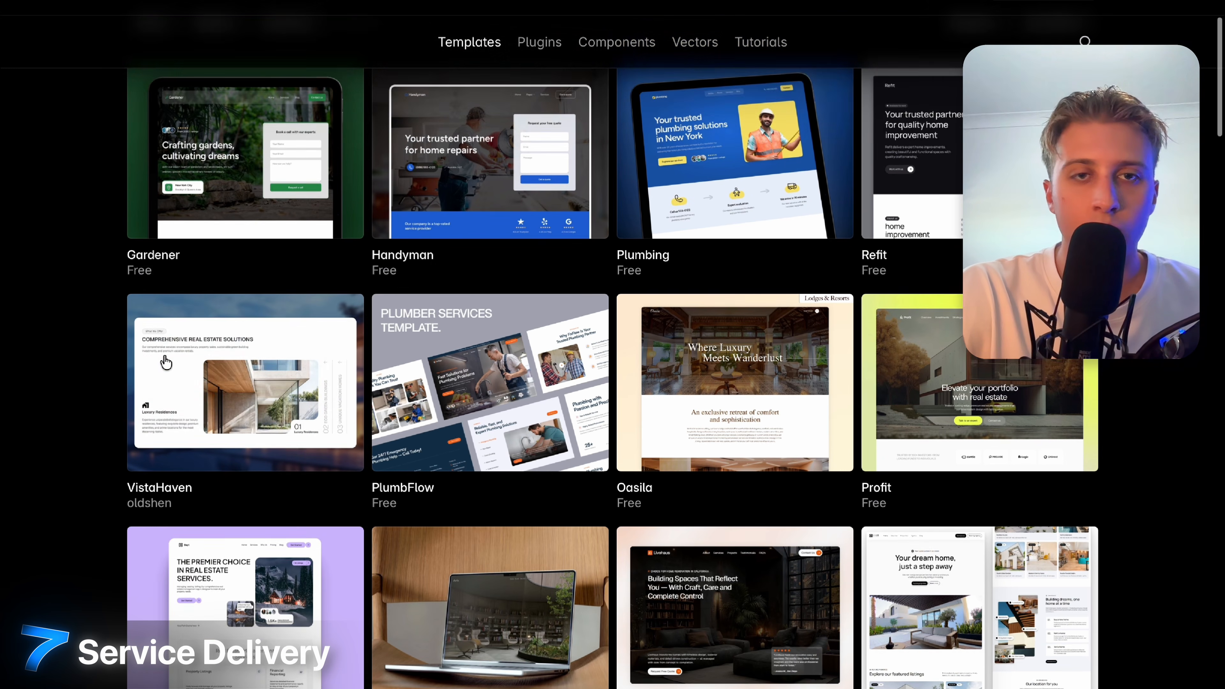
scroll(166, 362, "up", 2)
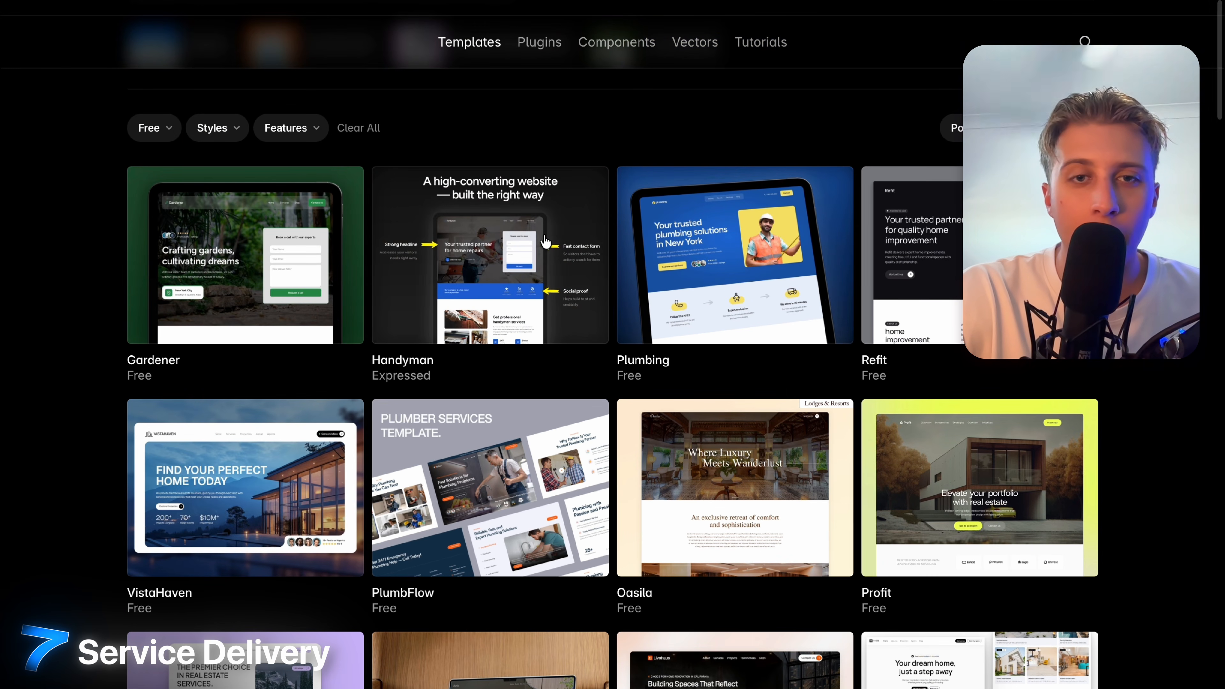
scroll(545, 241, "down", 20)
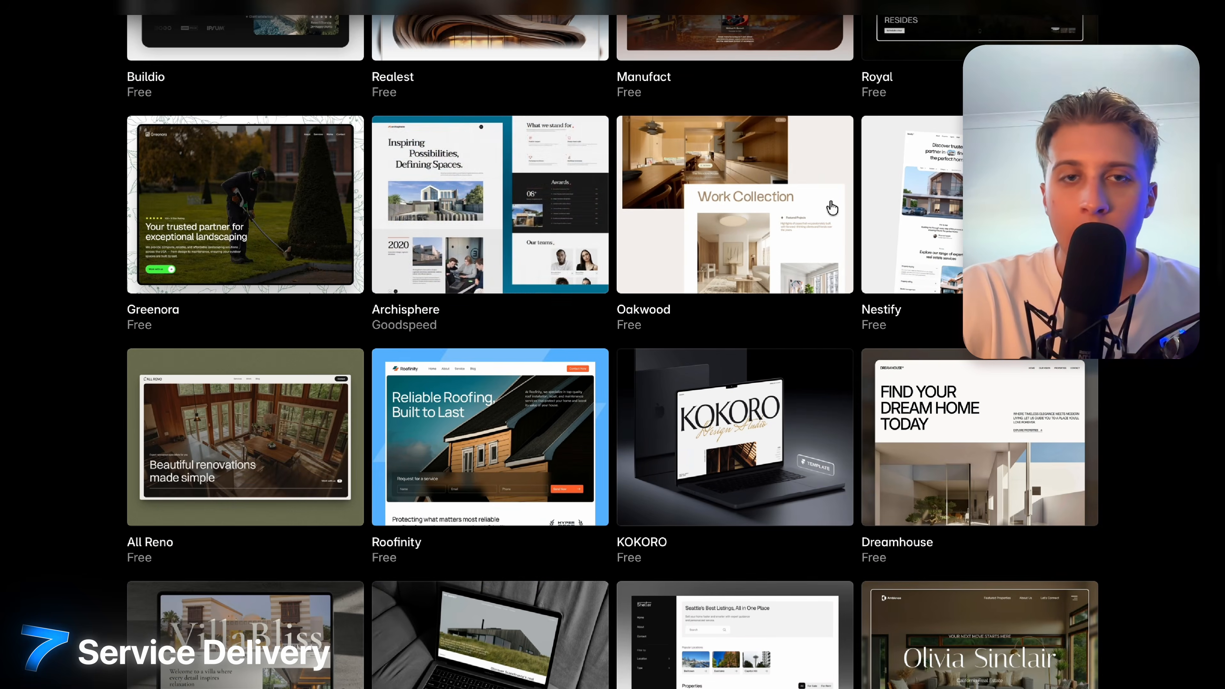
scroll(832, 208, "down", 4)
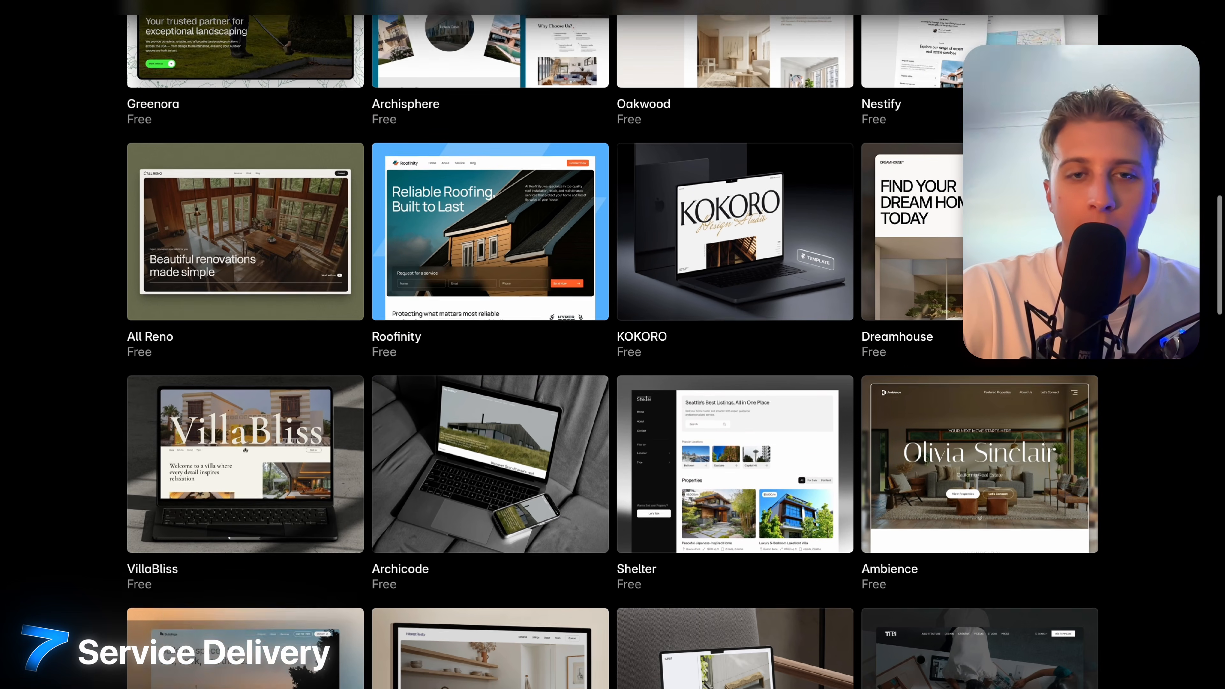
scroll(509, 193, "down", 1)
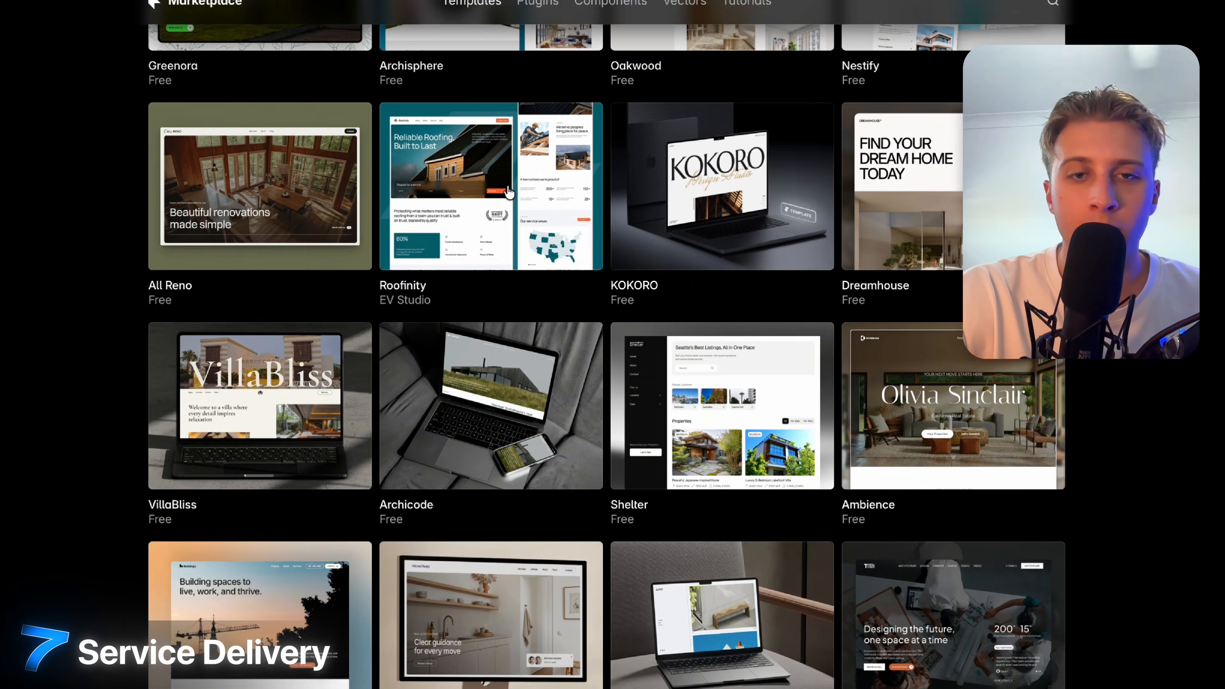
scroll(509, 193, "down", 11)
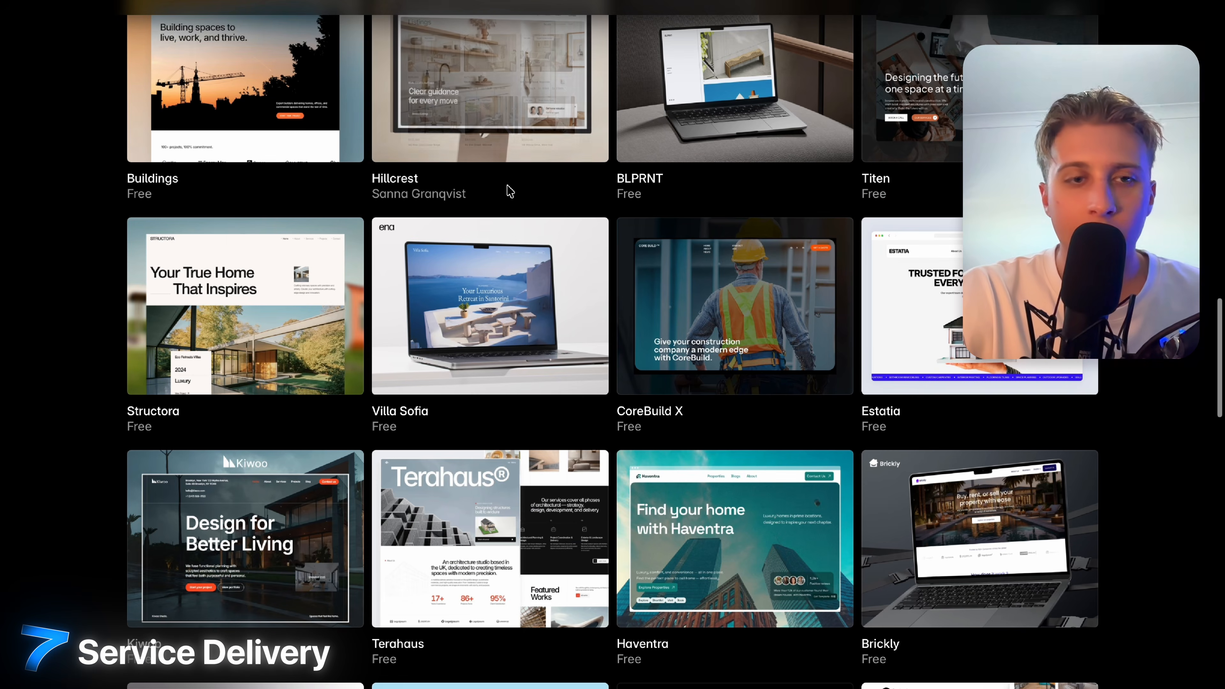
scroll(296, 251, "down", 1)
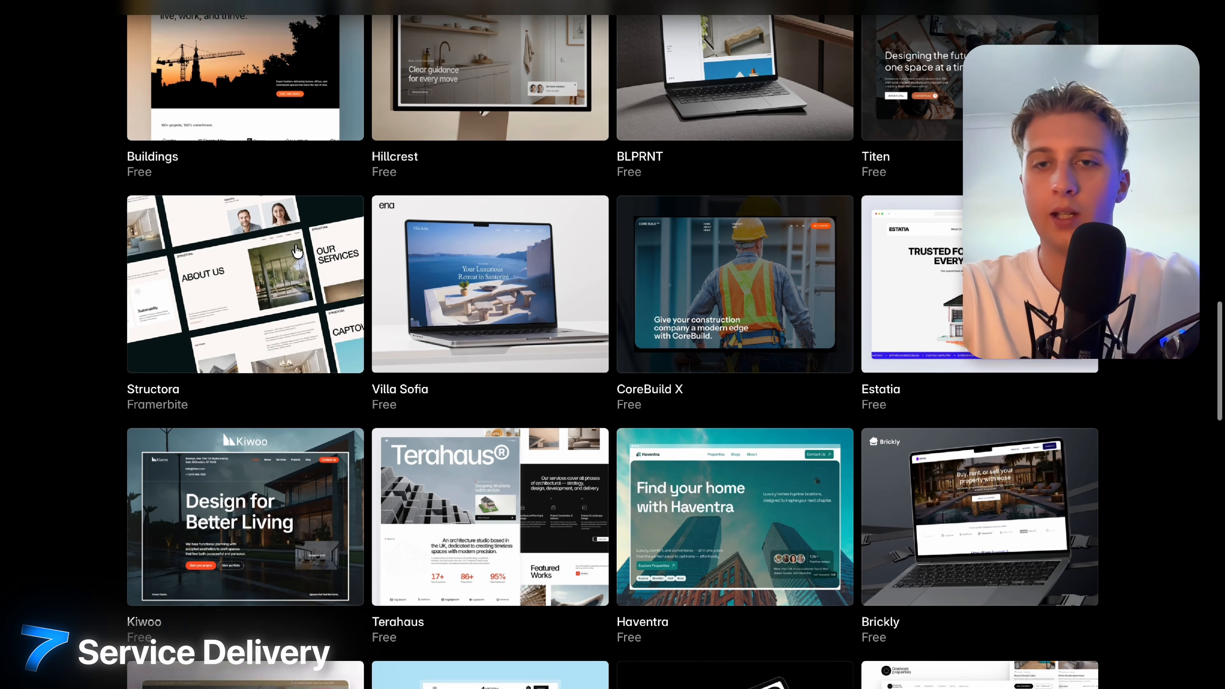
right_click(1004, 338)
key("Escape")
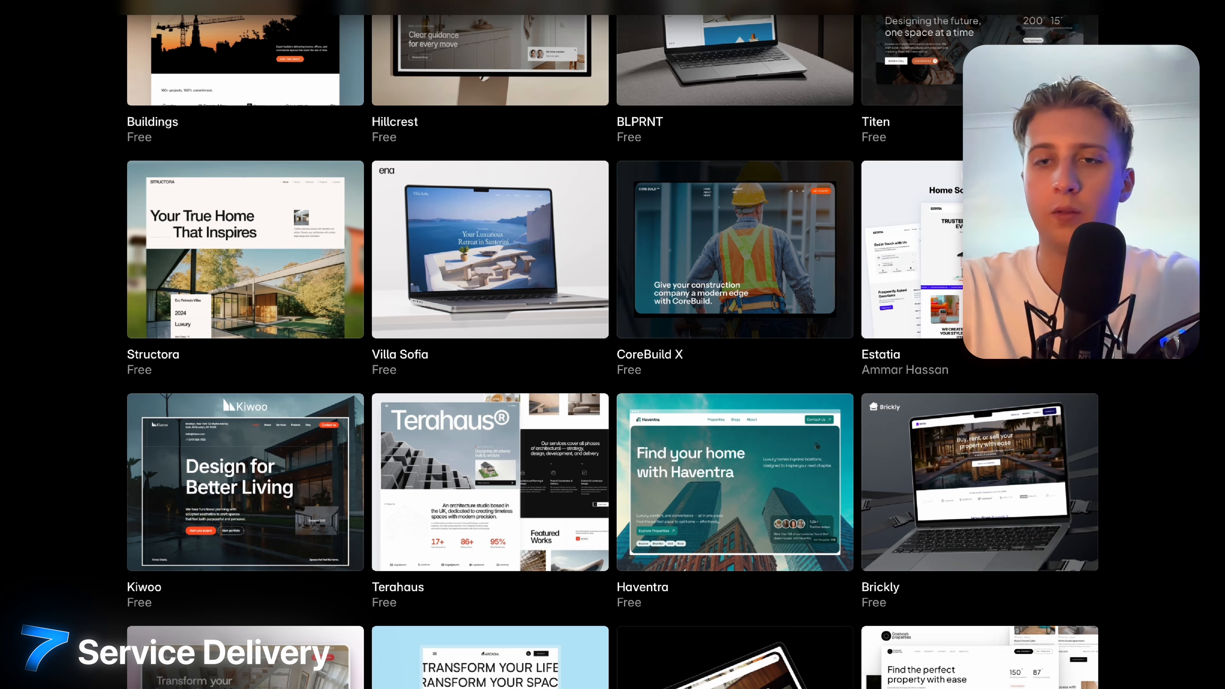
scroll(1003, 308, "up", 1)
left_click(1003, 309)
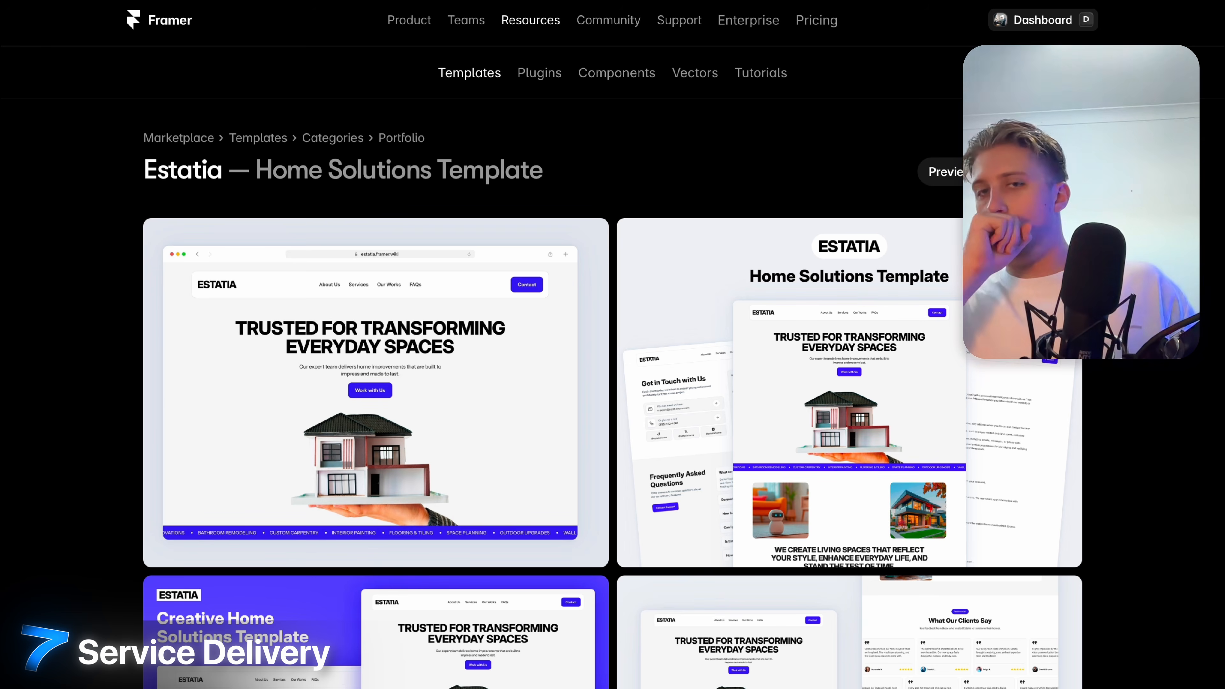
Scroll through the Estatia template page's description and image gallery.
scroll(885, 58, "down", 10)
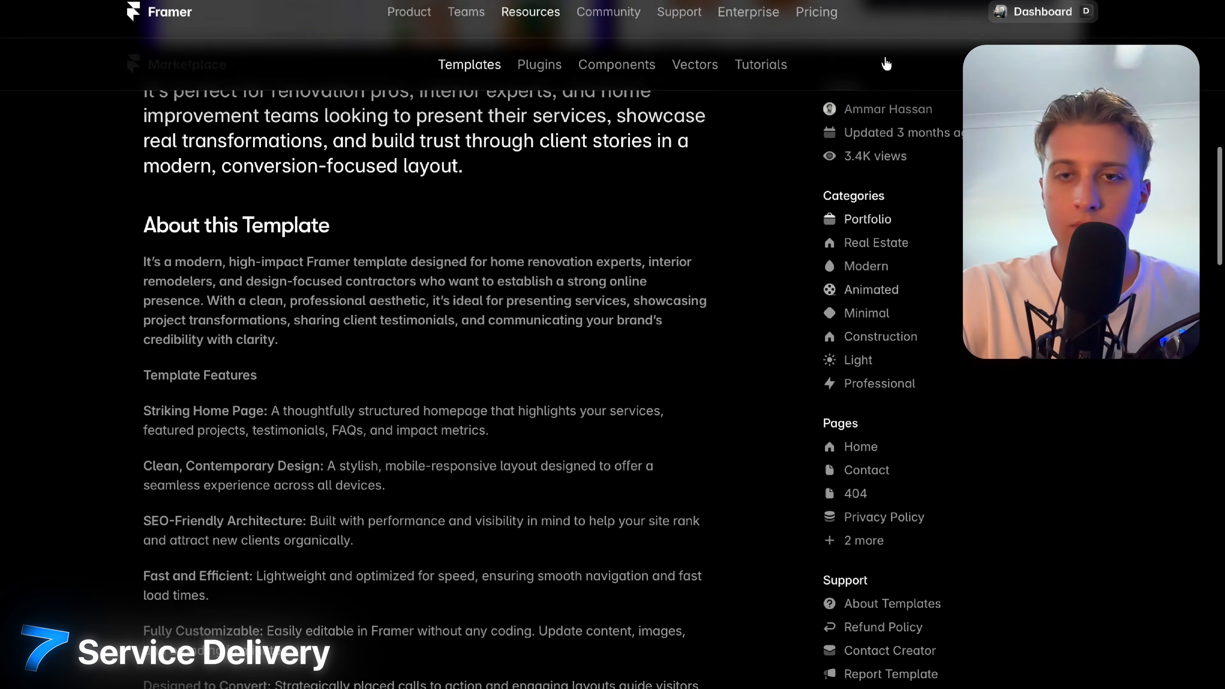
scroll(887, 68, "up", 3)
scroll(931, 244, "down", 3)
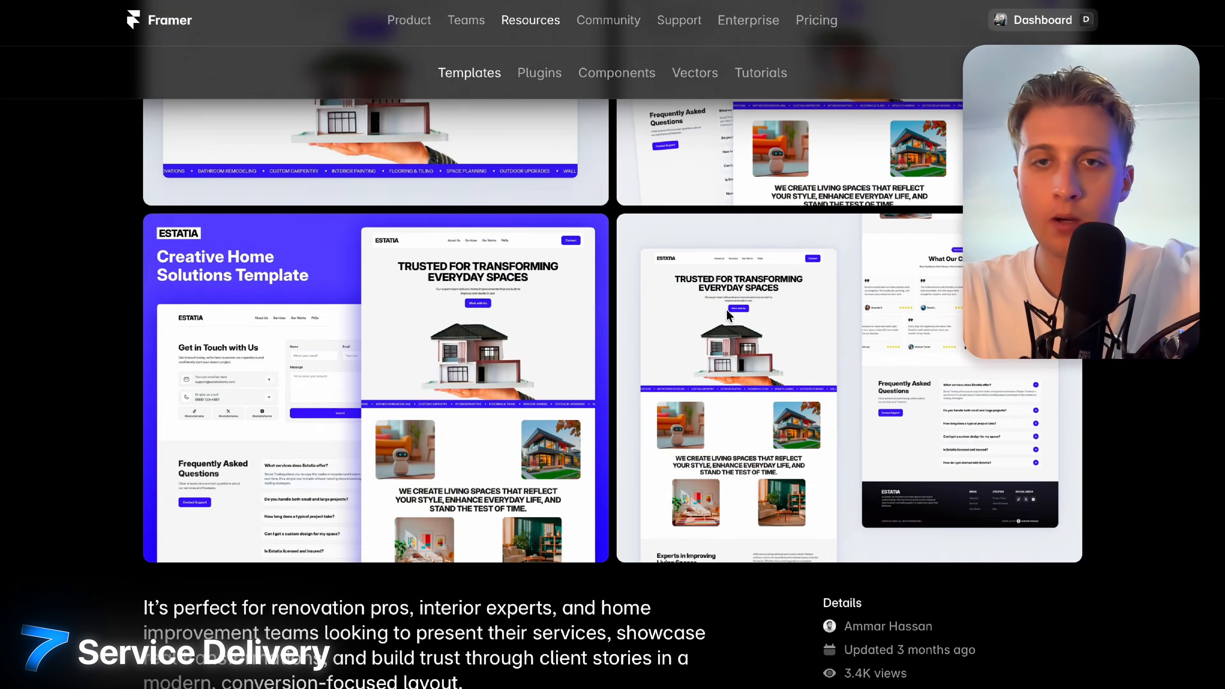
scroll(940, 174, "up", 5)
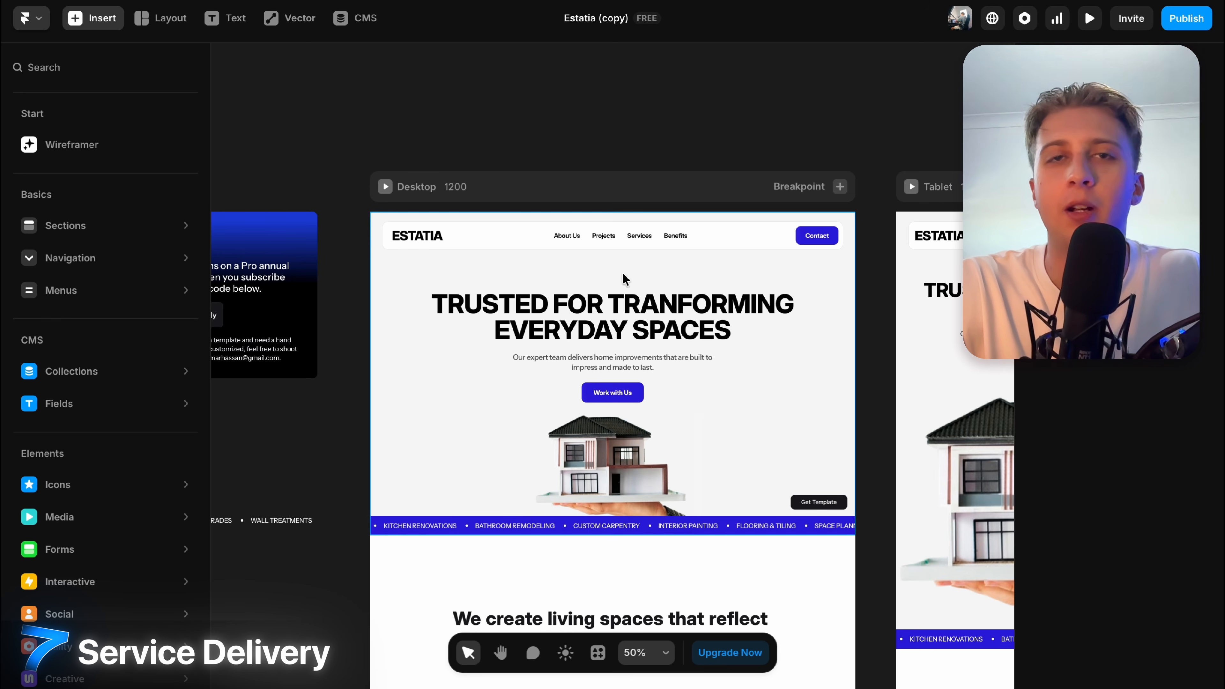
scroll(913, 484, "left", 10)
scroll(914, 484, "down", 3)
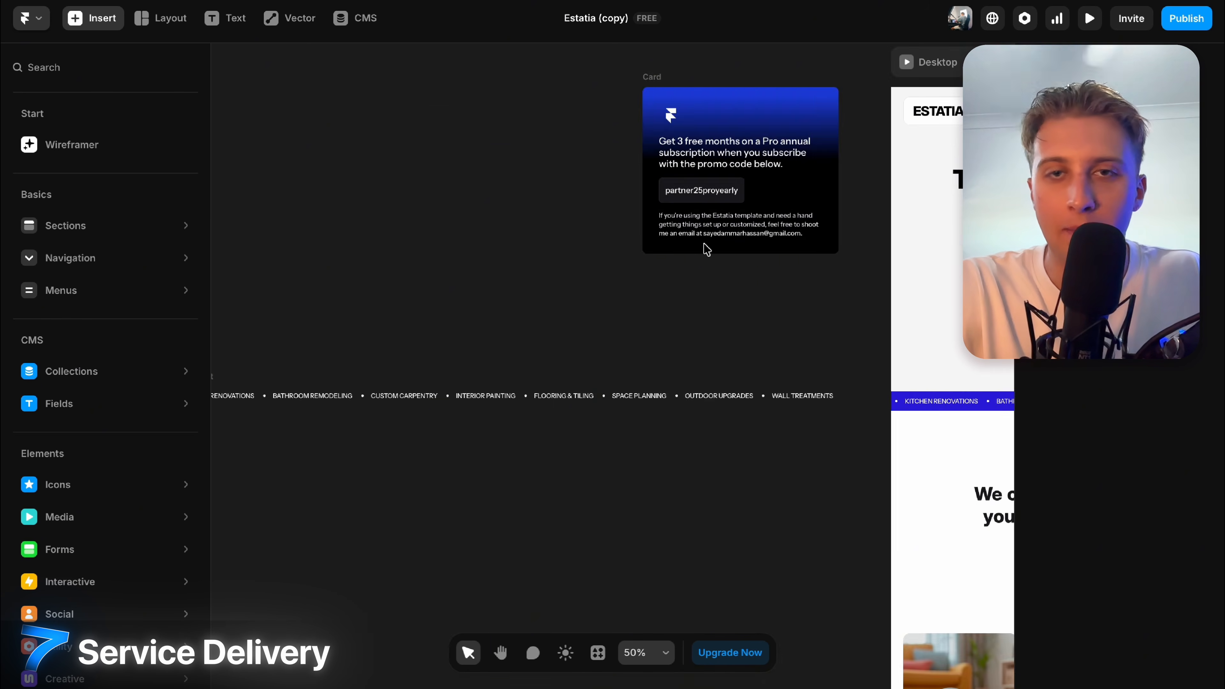
scroll(805, 142, "right", 15)
scroll(804, 143, "down", 3)
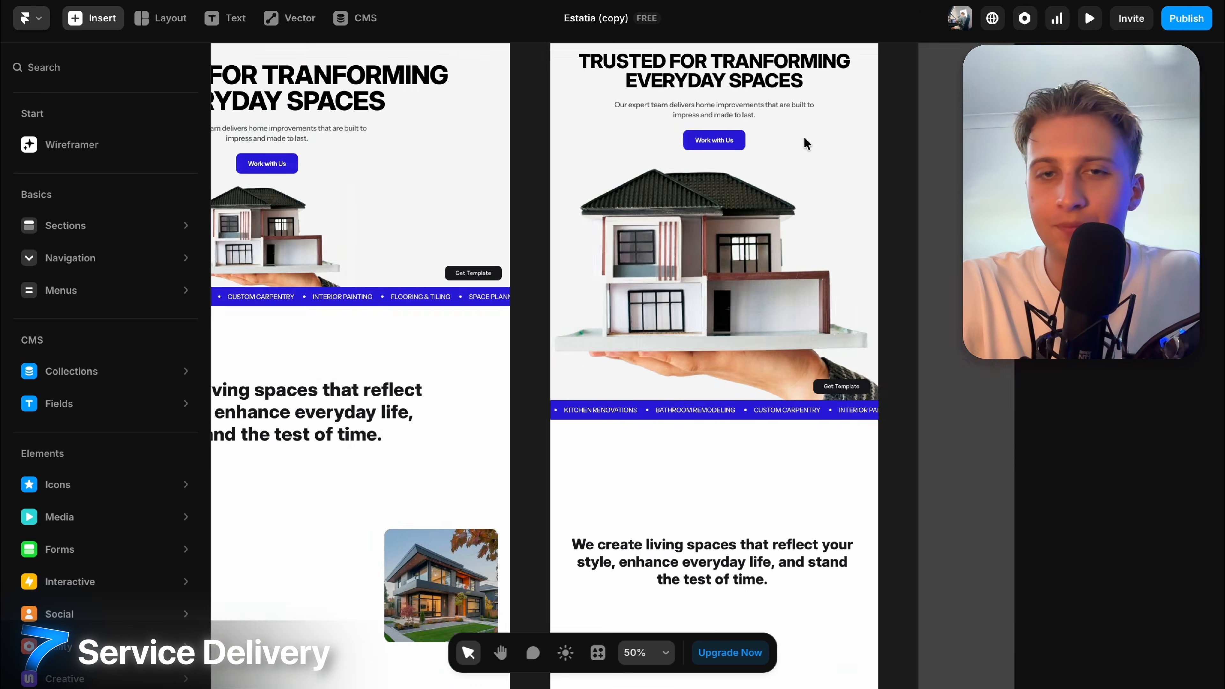
scroll(804, 143, "up", 5)
scroll(804, 143, "down", 10)
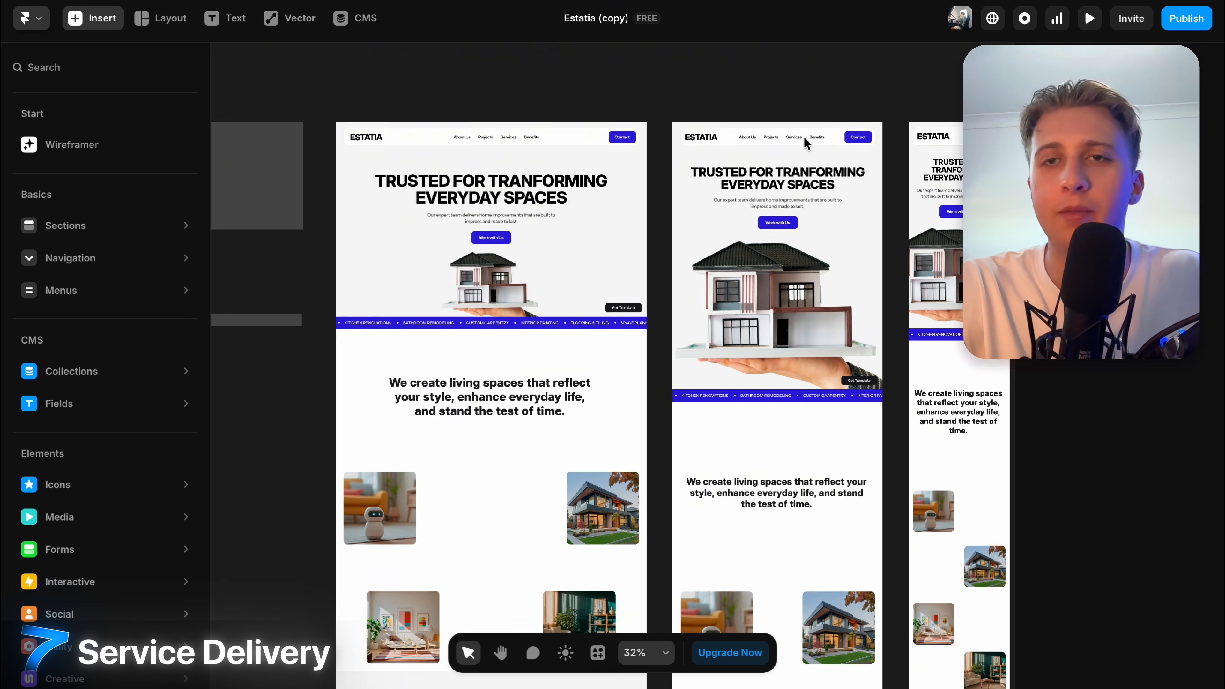
scroll(804, 142, "right", 1)
scroll(804, 142, "down", 1)
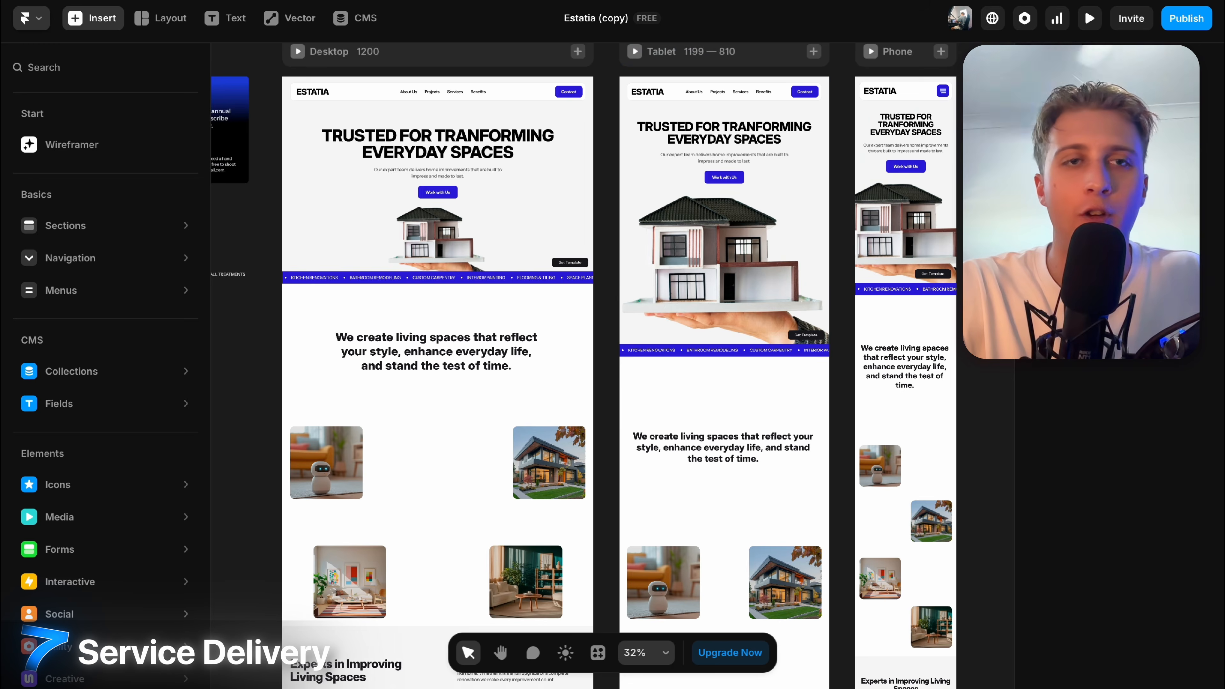
scroll(649, 77, "up", 2)
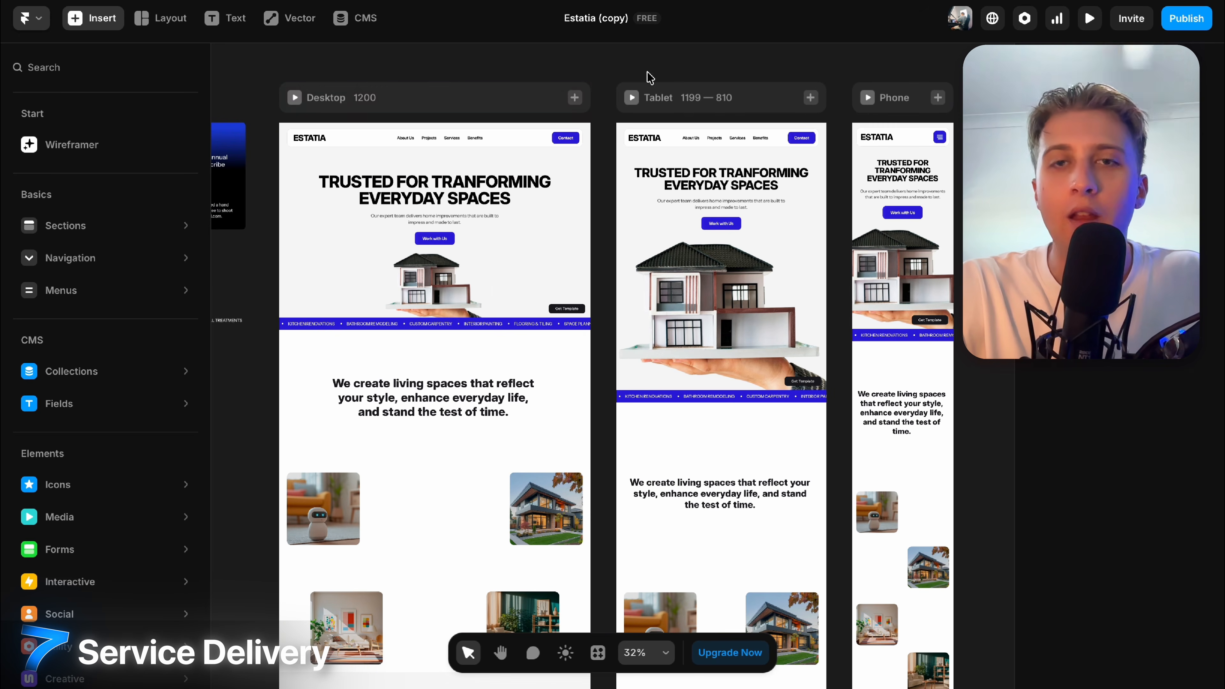
scroll(675, 201, "down", 10)
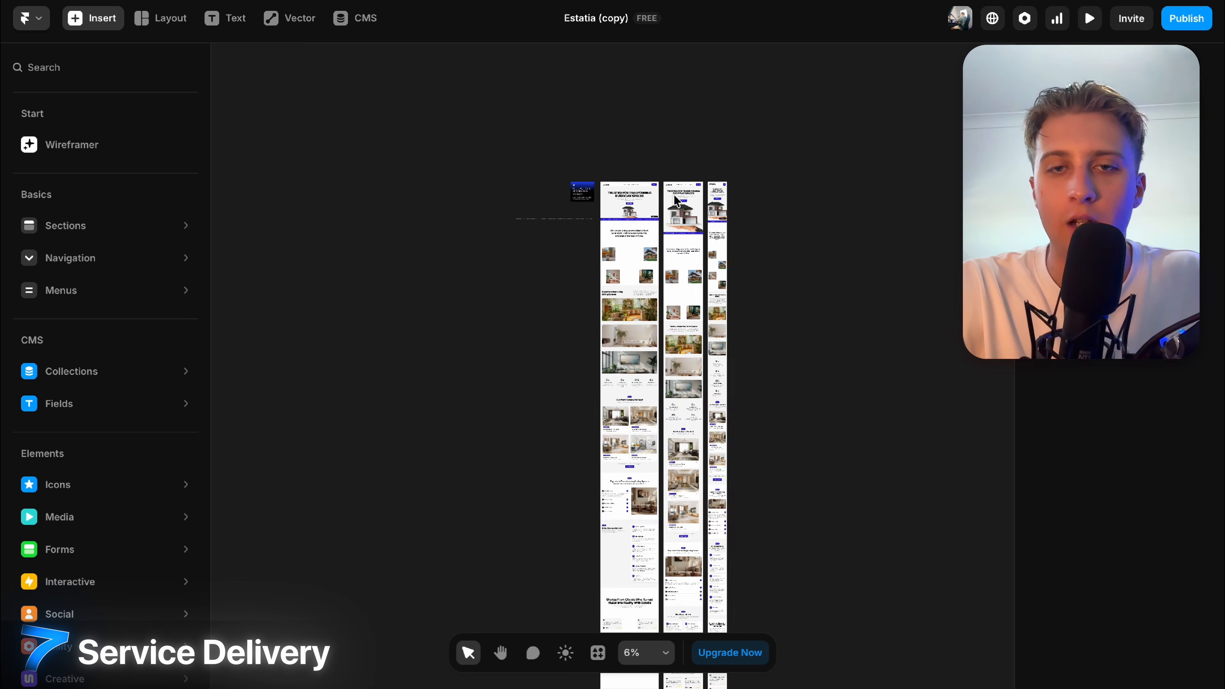
scroll(675, 200, "up", 12)
scroll(676, 201, "down", 2)
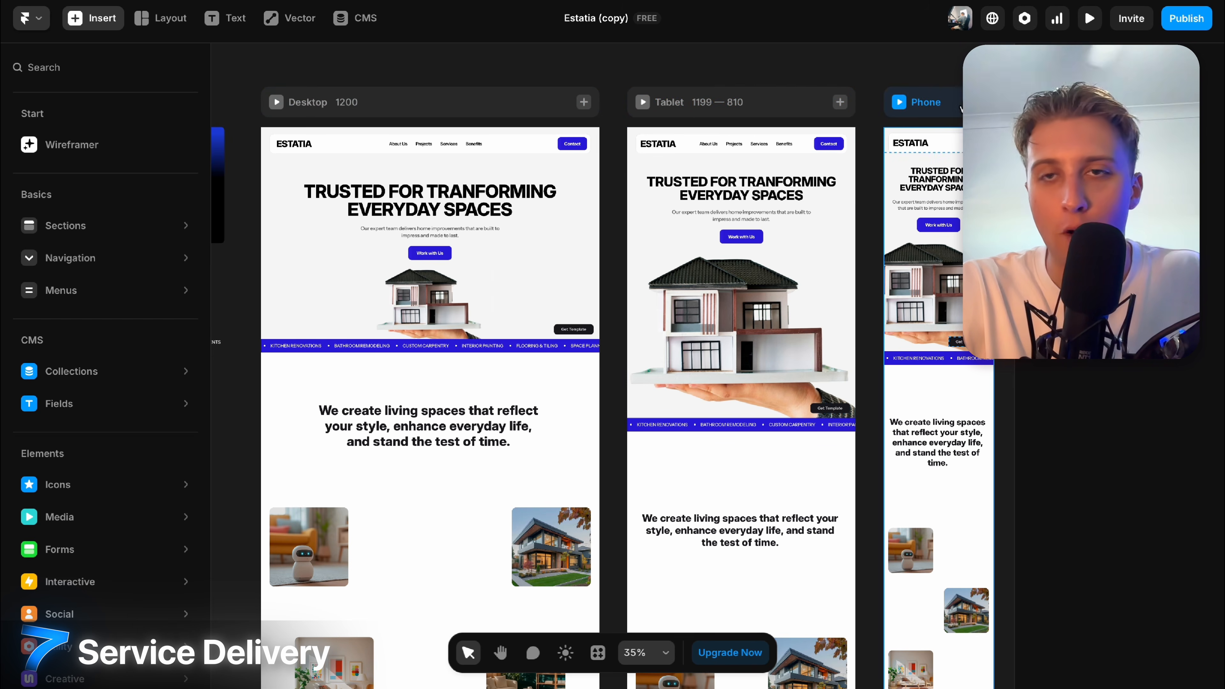
scroll(933, 415, "down", 1)
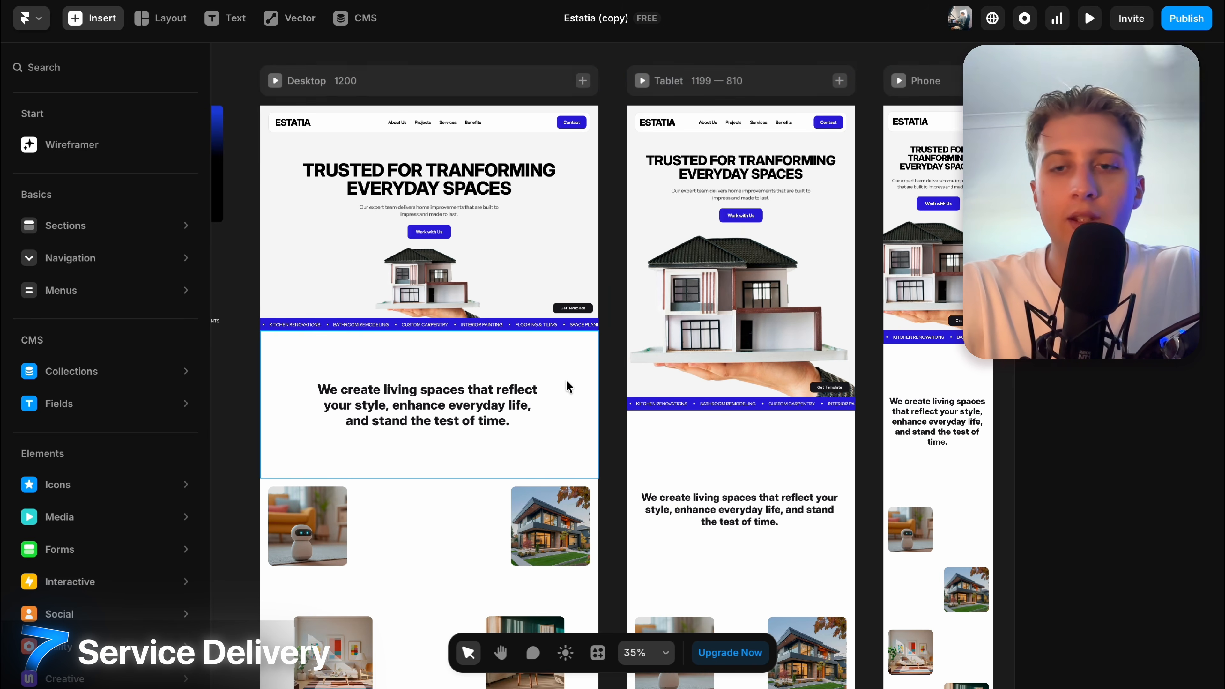
scroll(675, 386, "down", 15)
scroll(567, 386, "down", 10)
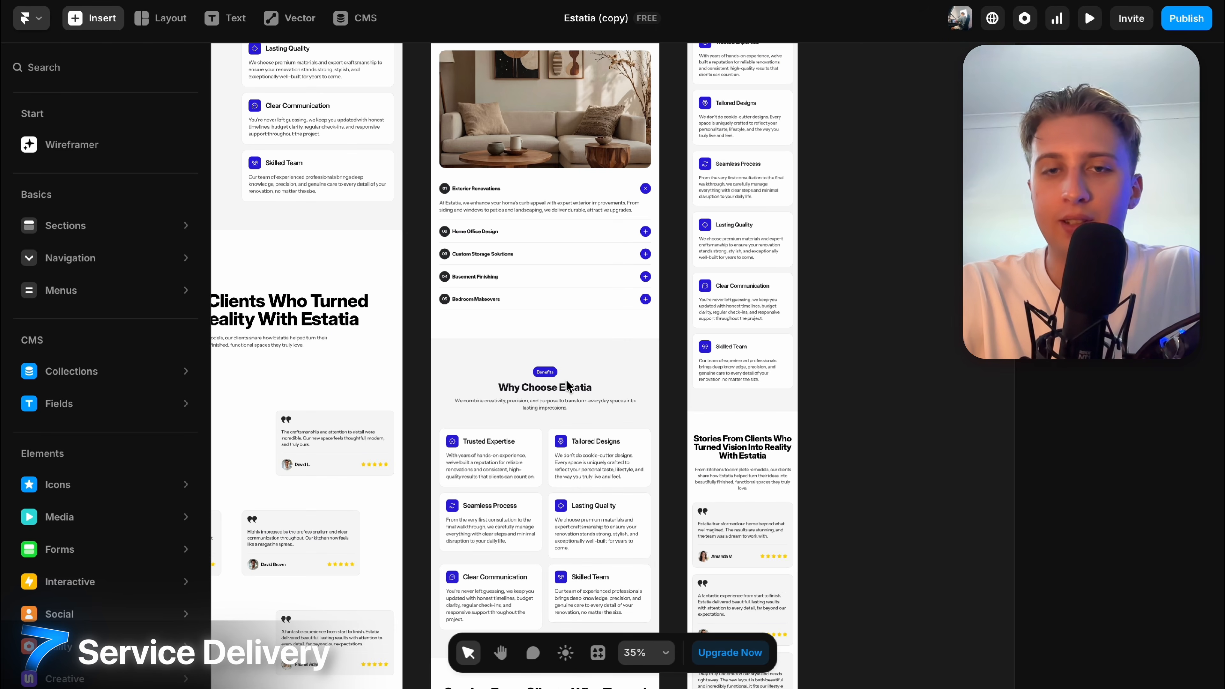
scroll(567, 386, "left", 5)
scroll(518, 517, "up", 15)
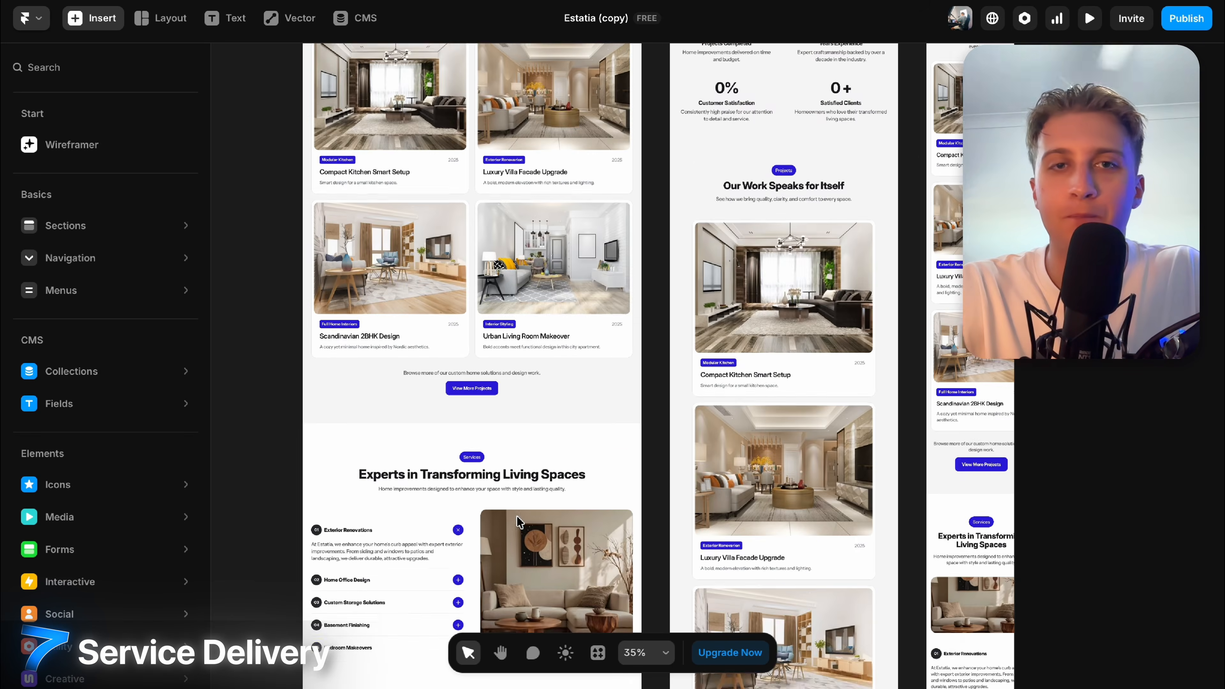
scroll(517, 516, "up", 10)
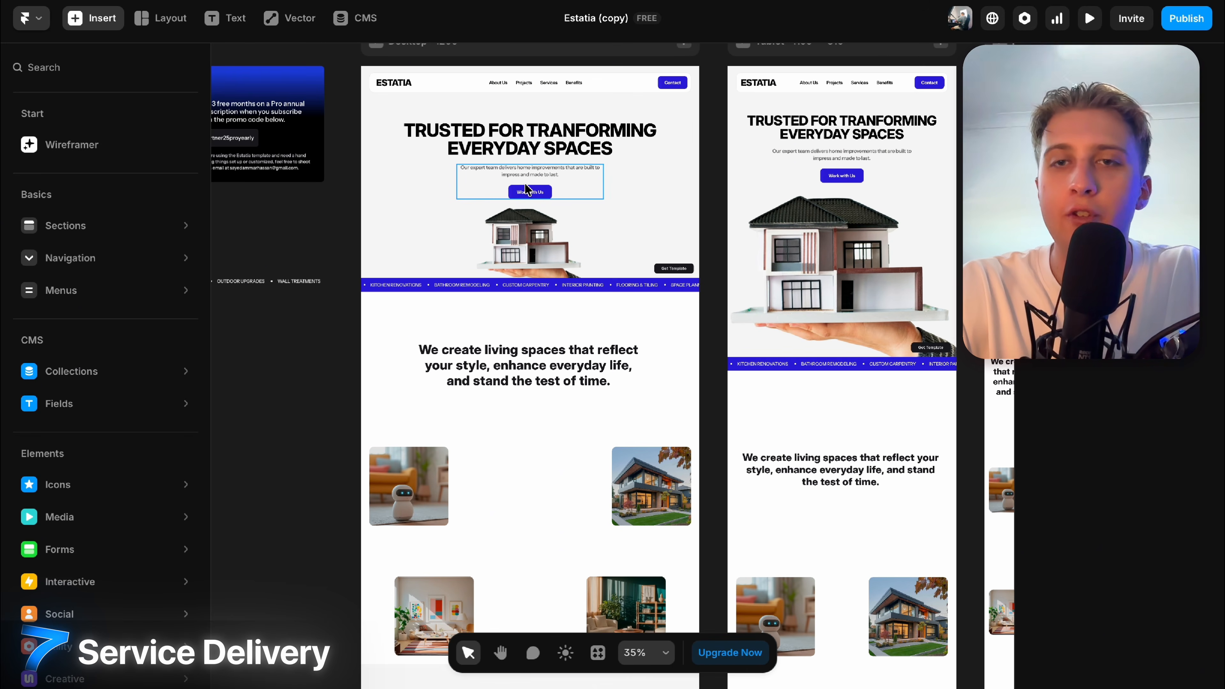
scroll(527, 189, "up", 3)
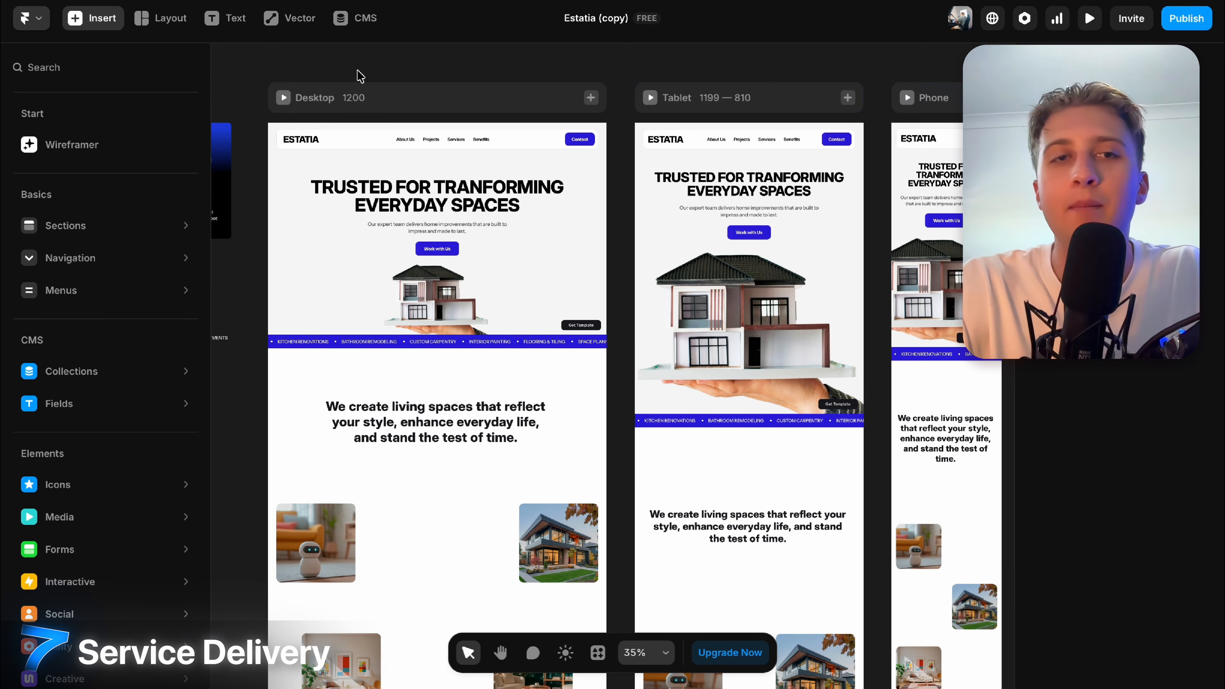
left_click(569, 109)
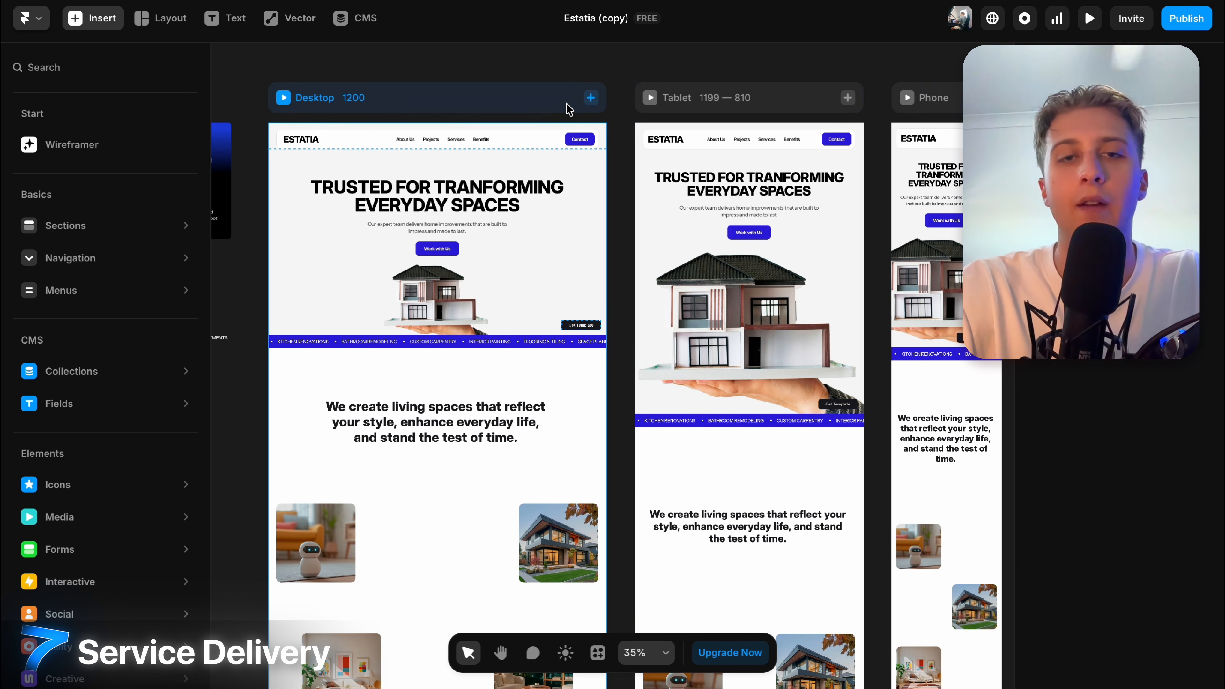
left_click(620, 104)
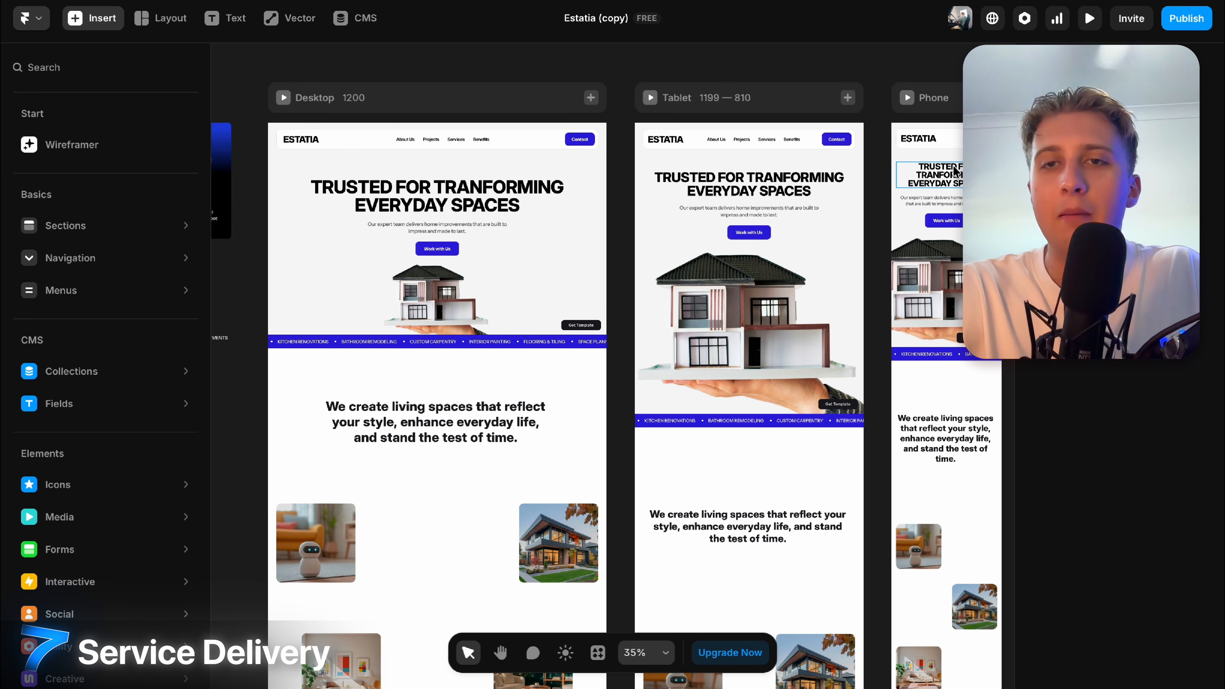
scroll(954, 170, "up", 5)
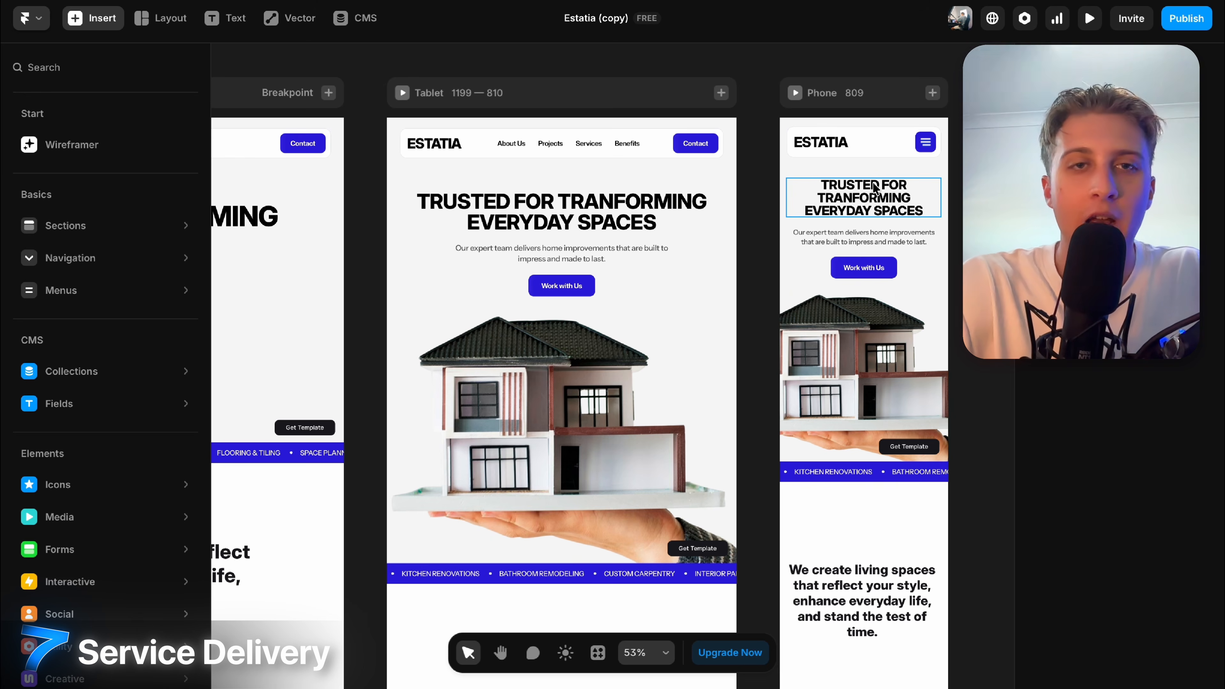
scroll(400, 118, "left", 3)
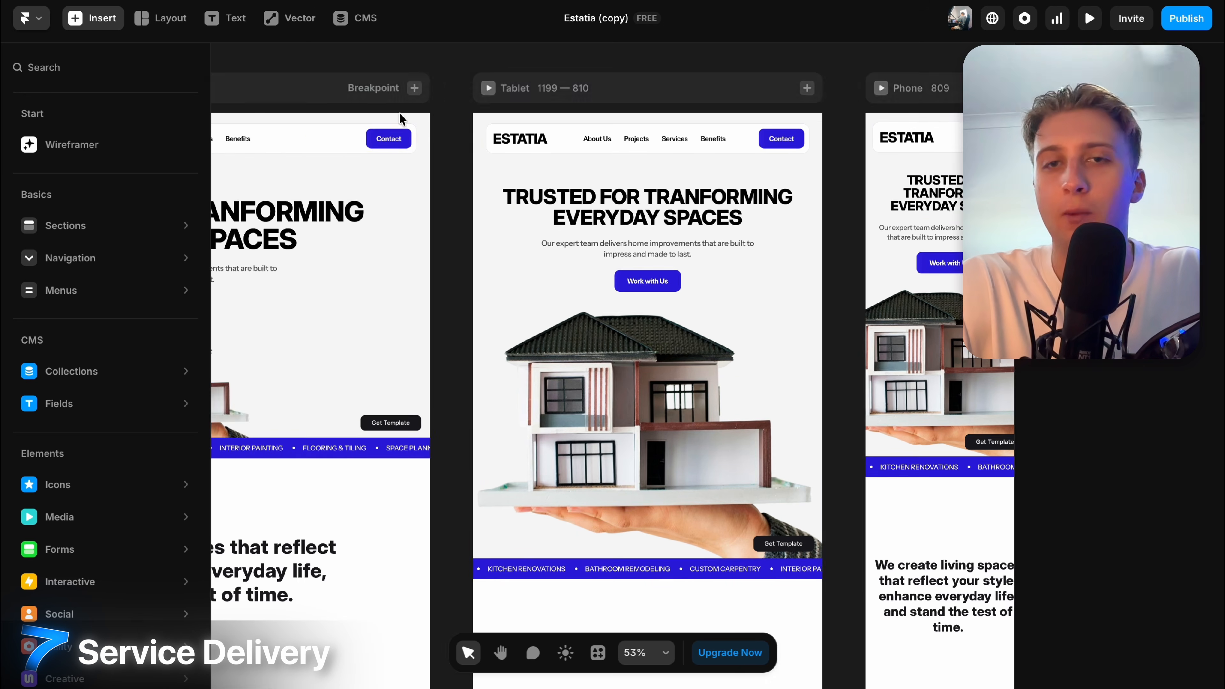
scroll(866, 217, "right", 5)
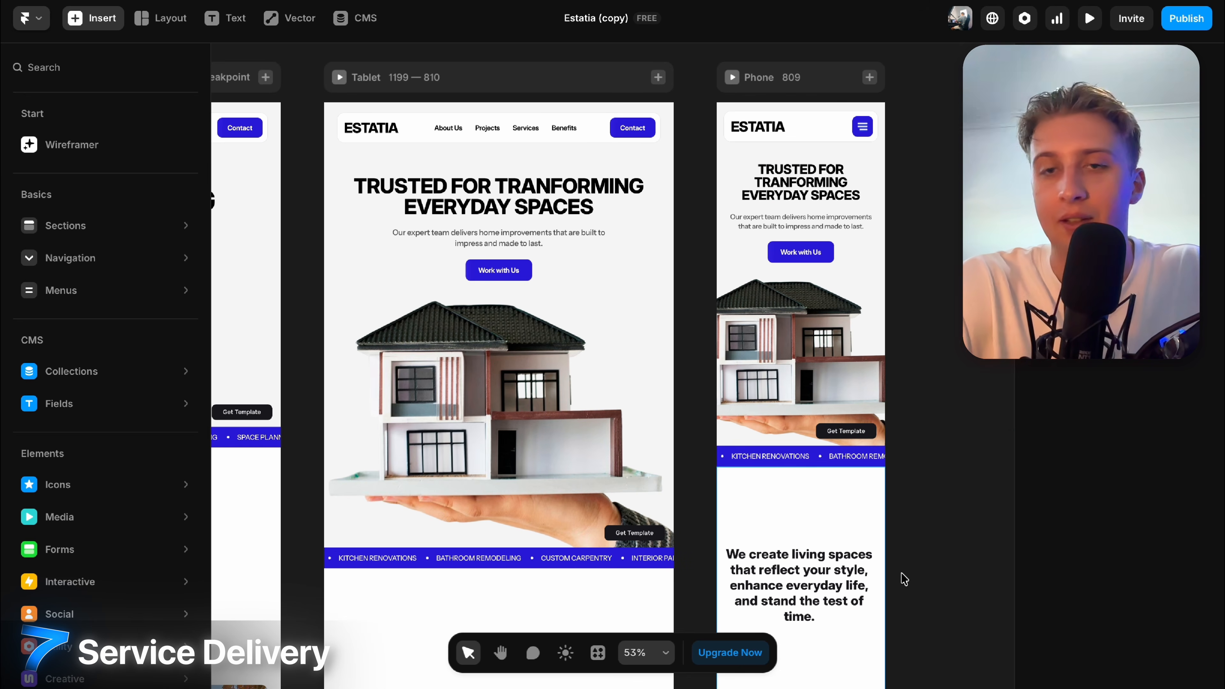
scroll(831, 605, "down", 5)
scroll(828, 446, "down", 3, "ctrl")
scroll(830, 449, "left", 5)
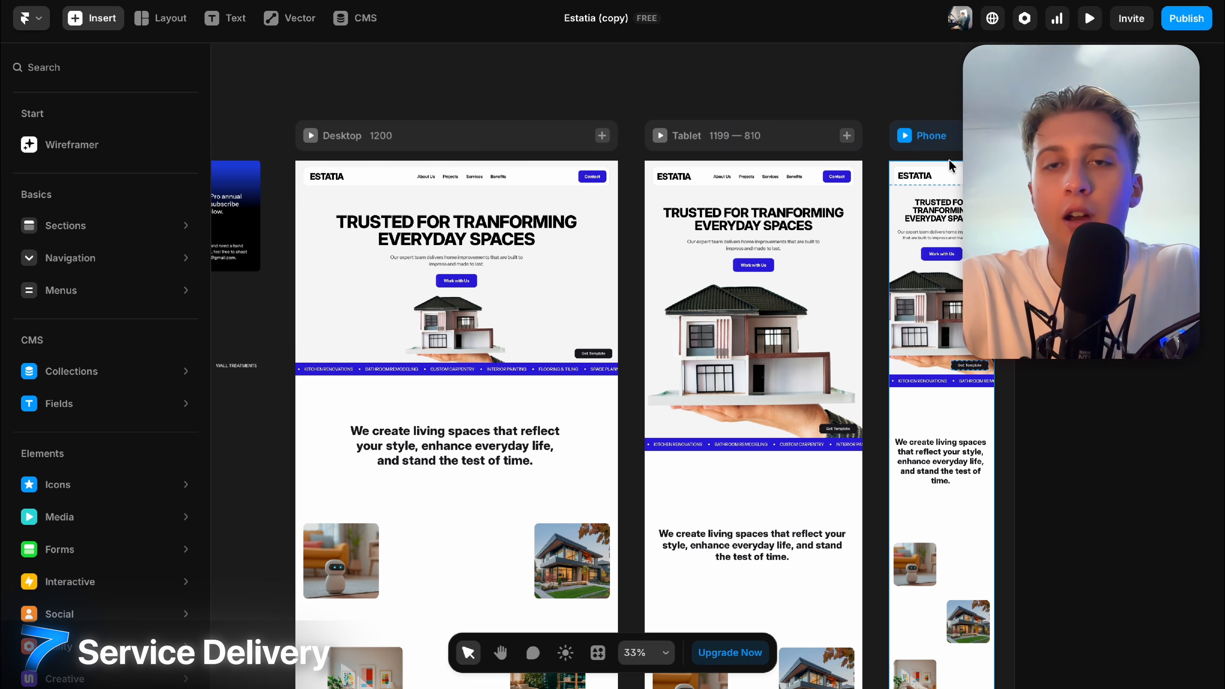
scroll(948, 162, "up", 4, "ctrl")
scroll(842, 246, "right", 10)
scroll(841, 246, "down", 7)
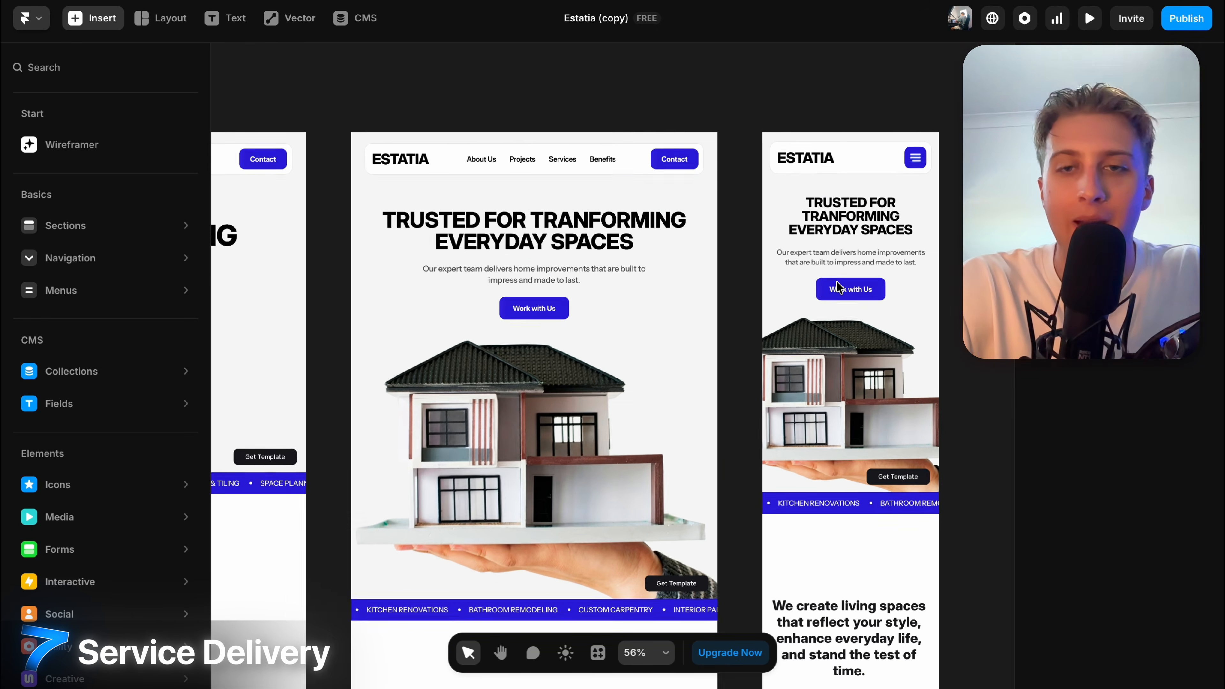
scroll(805, 335, "up", 7)
scroll(805, 335, "left", 10)
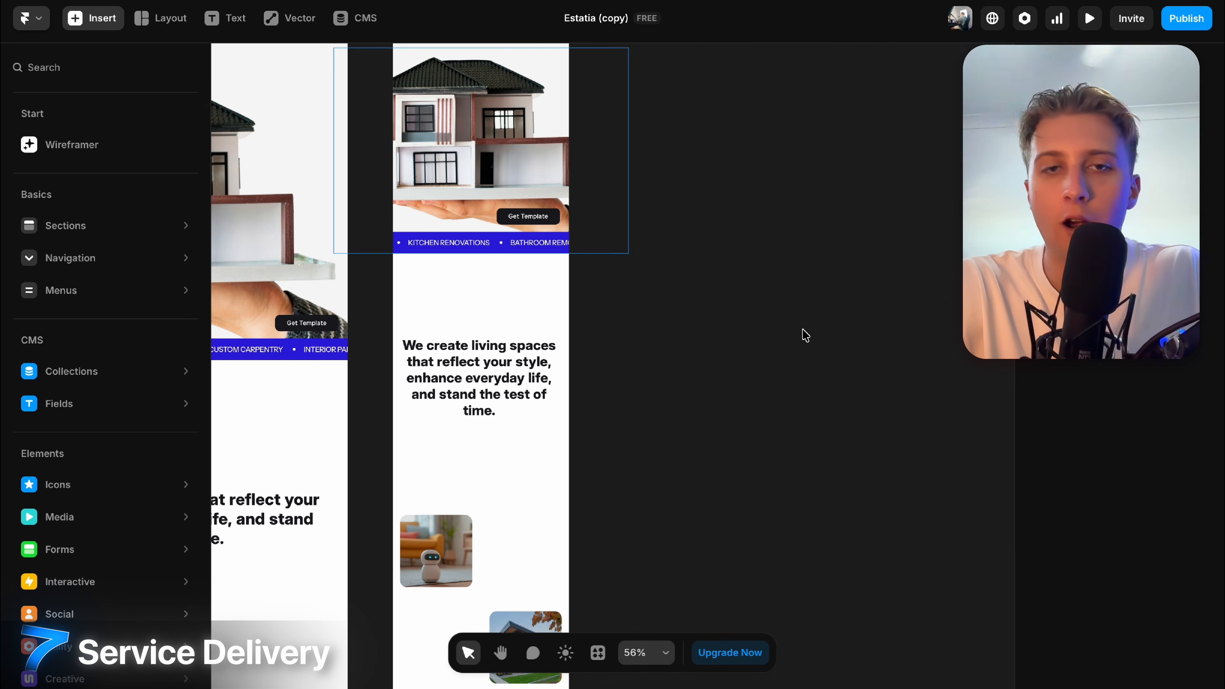
scroll(804, 336, "down", 2, "ctrl")
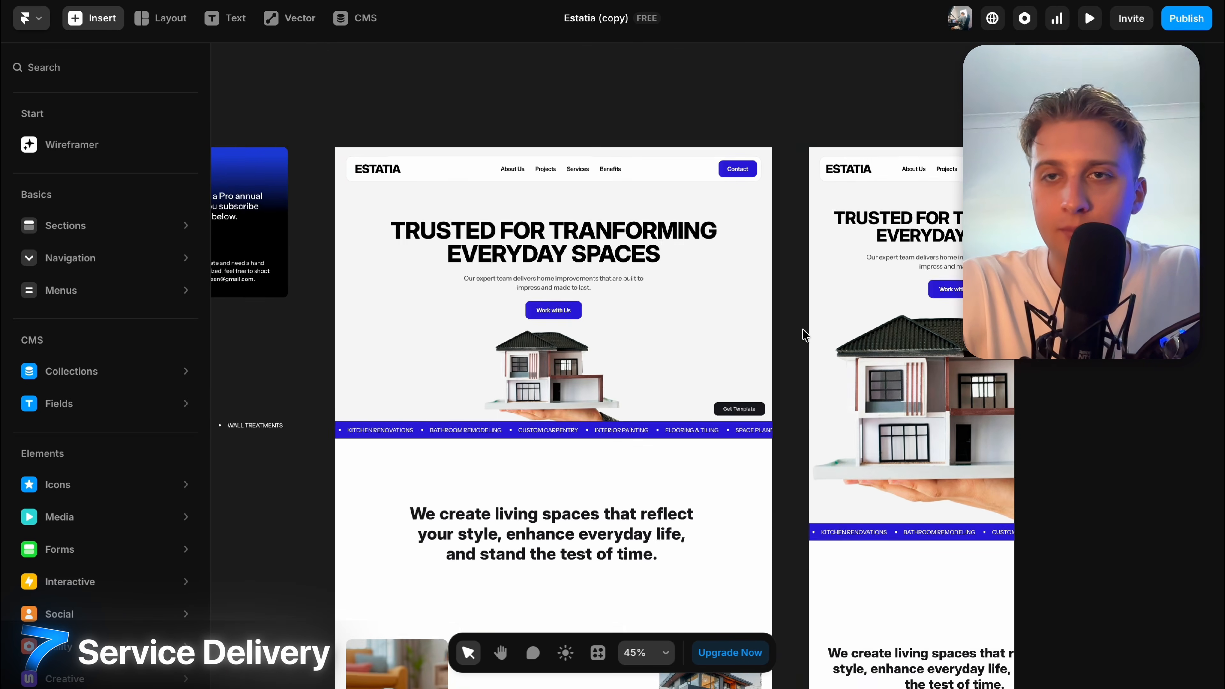
scroll(805, 335, "left", 8)
scroll(805, 335, "right", 3)
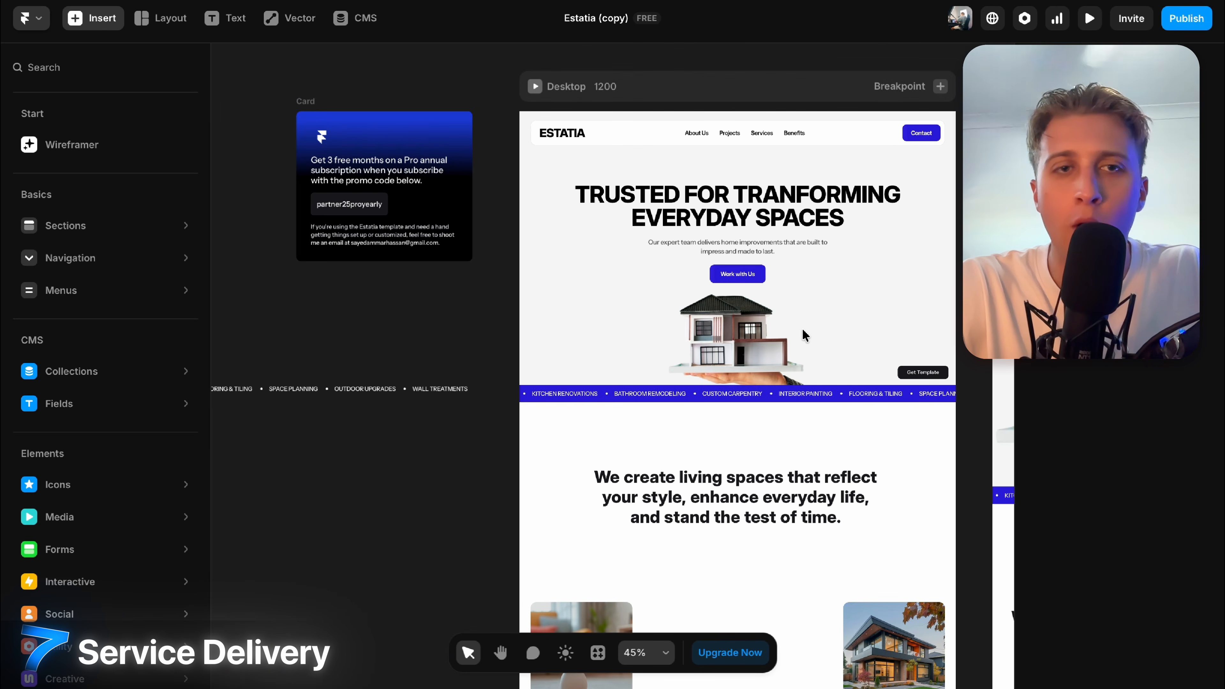
scroll(804, 336, "right", 3)
left_click(36, 26)
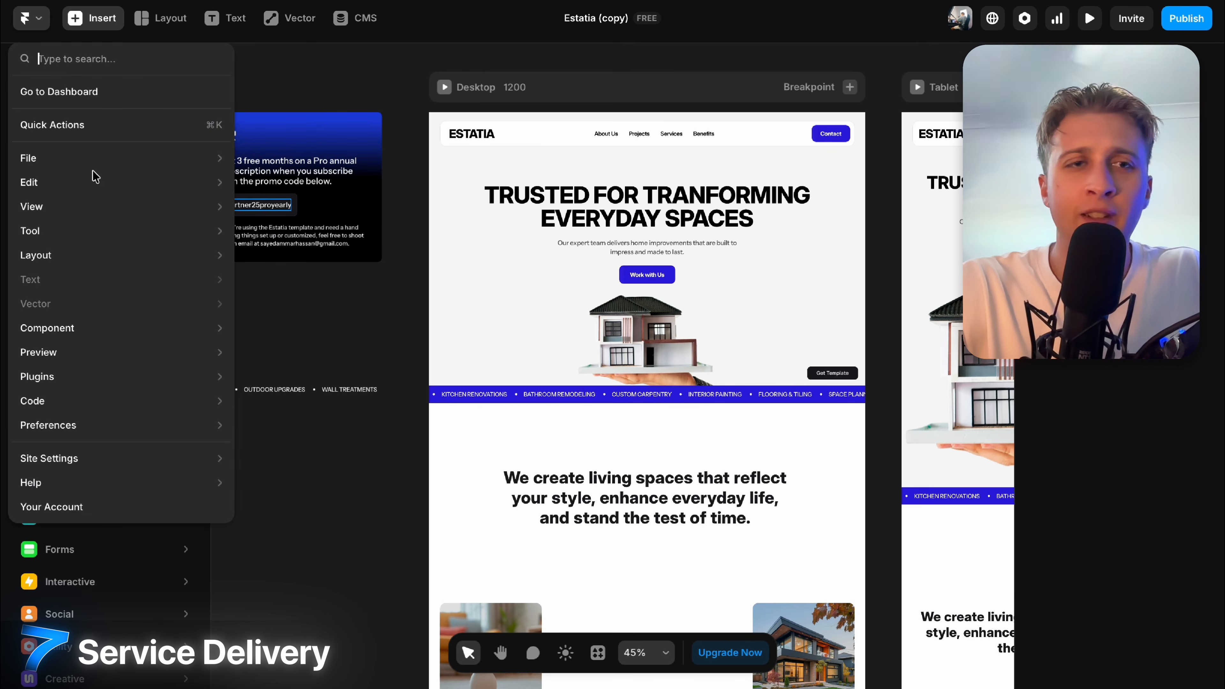
mouse_move(70, 164)
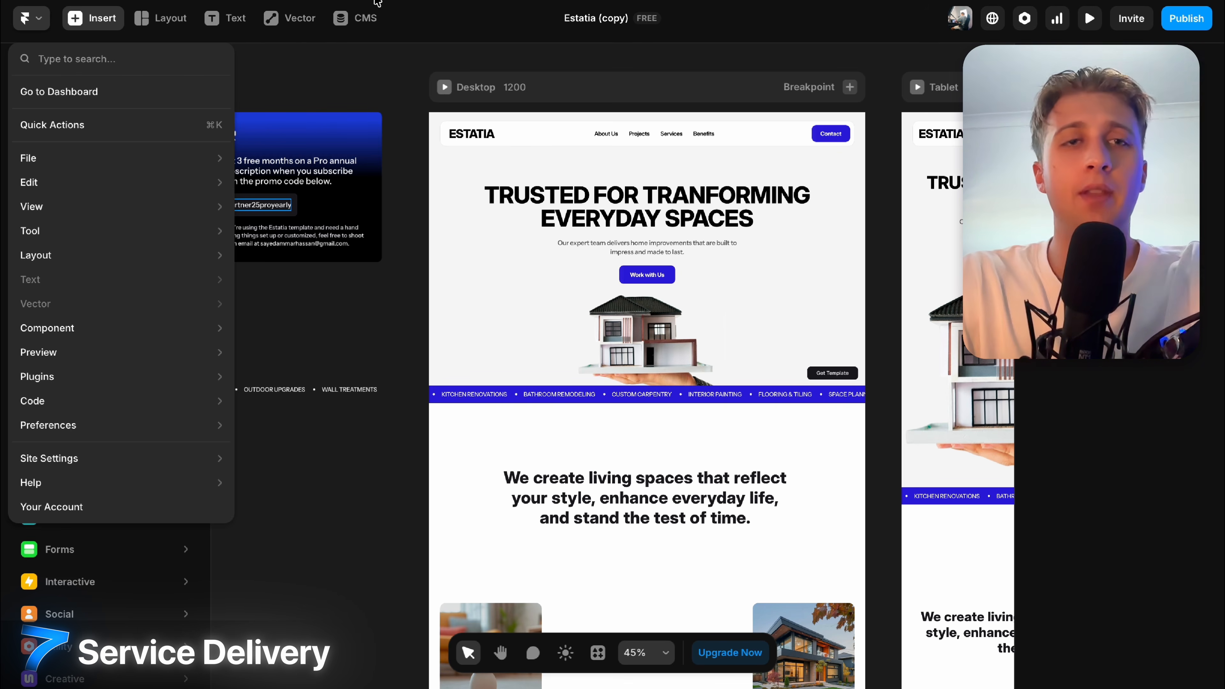
left_click(378, 2)
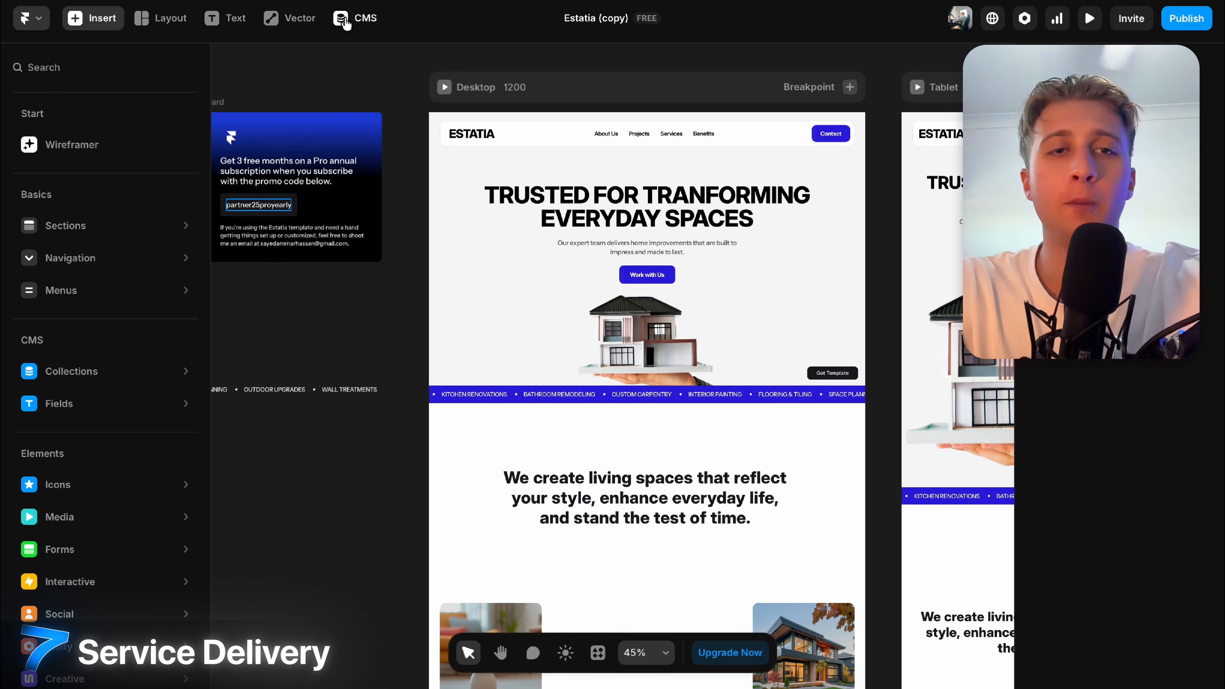
Inspect the Compact Kitchen Smart Setup CMS item's category and short description.
left_click(345, 22)
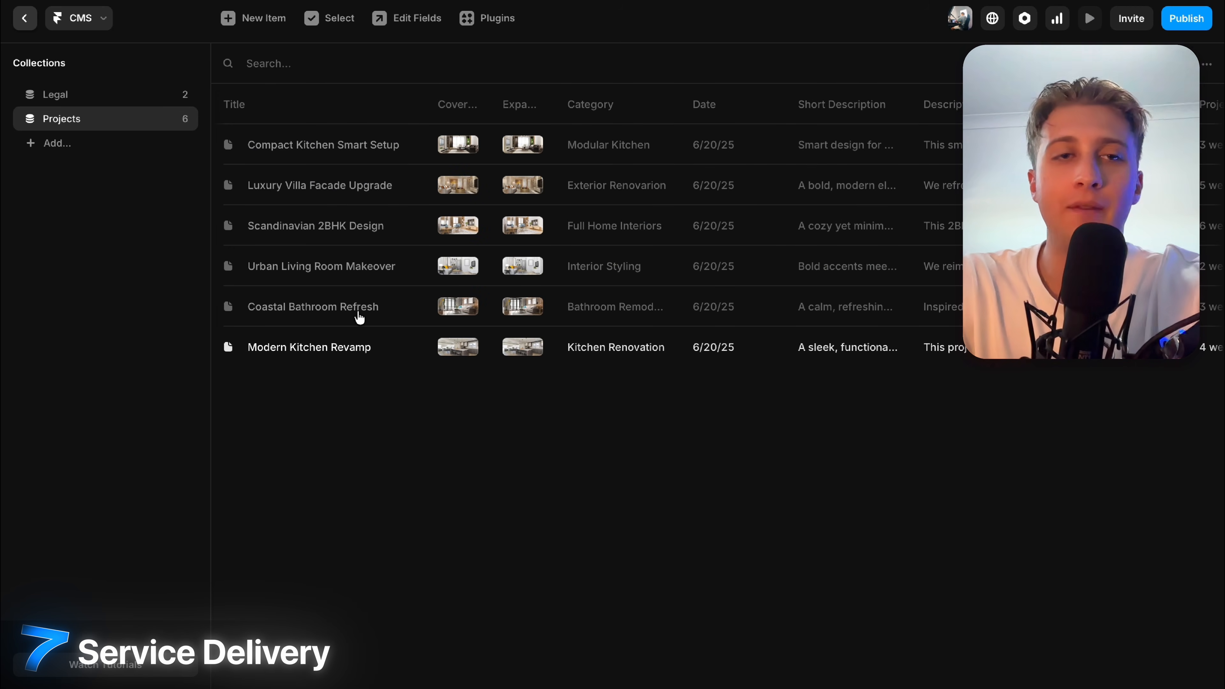
left_click(355, 144)
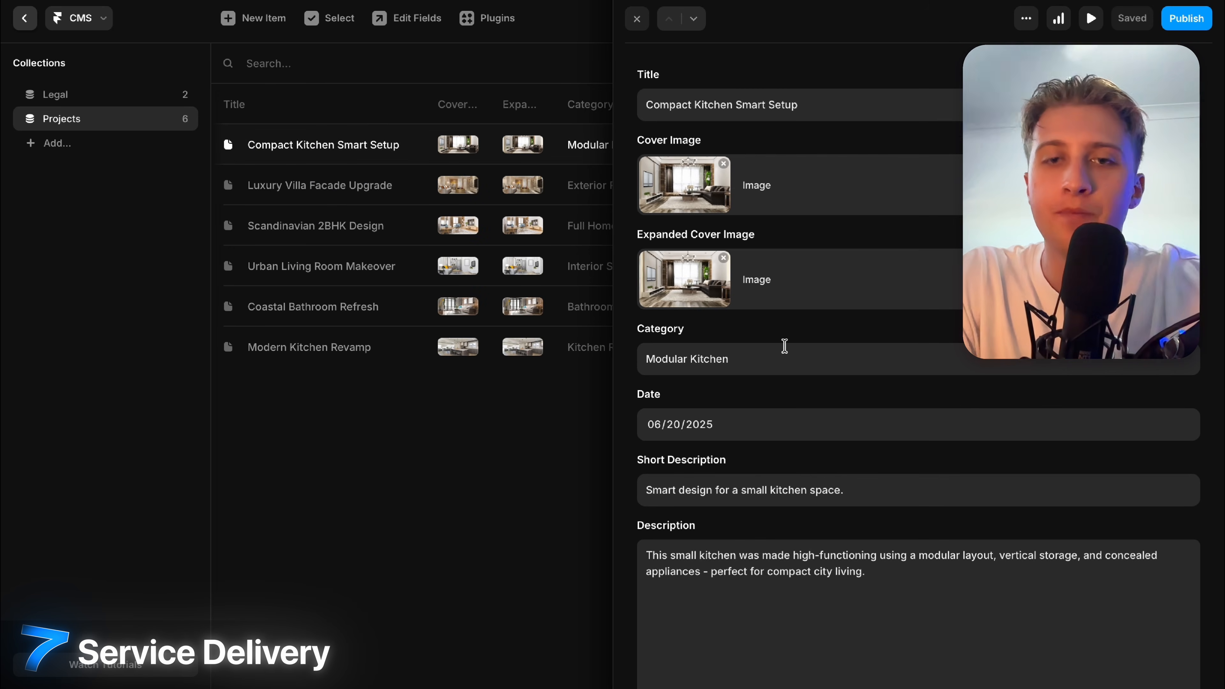
left_click(784, 346)
left_click(781, 503)
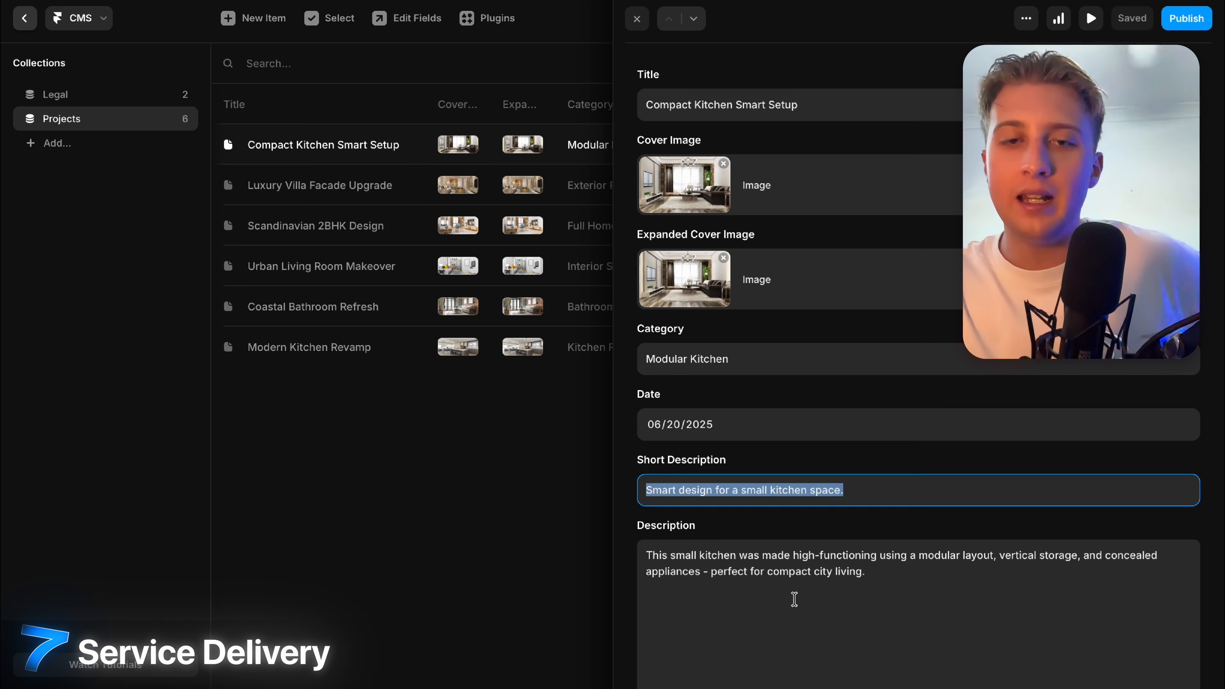
scroll(795, 600, "down", 10)
scroll(801, 432, "up", 10)
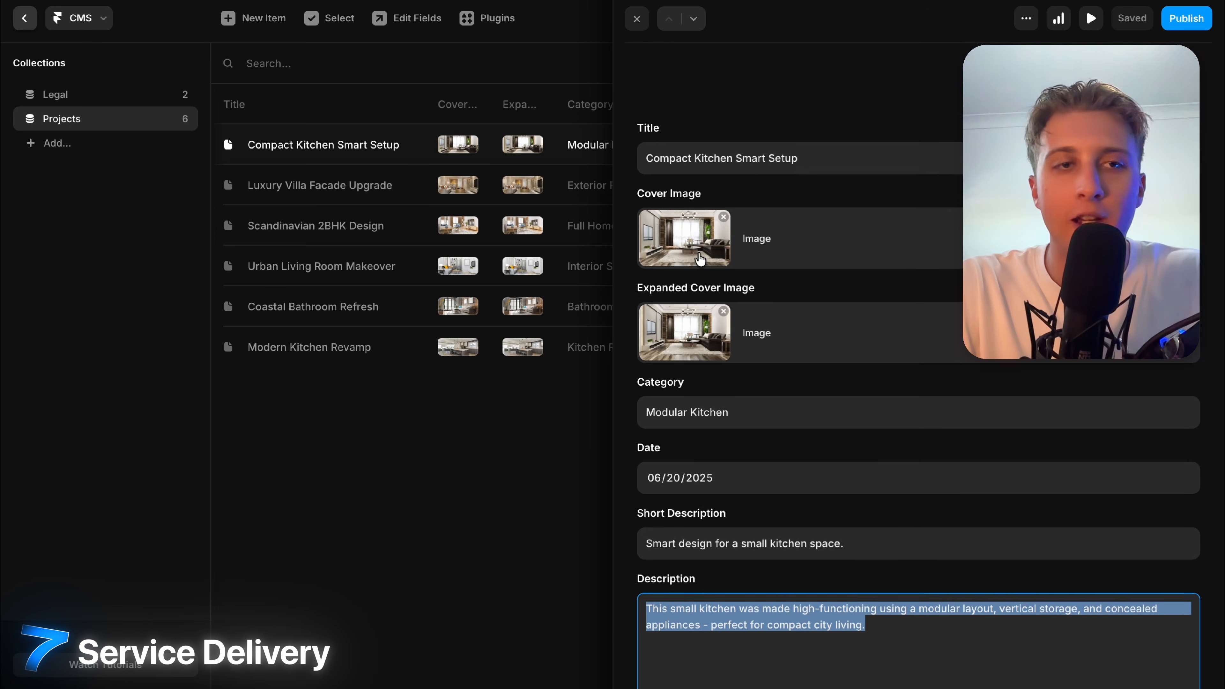
left_click(24, 22)
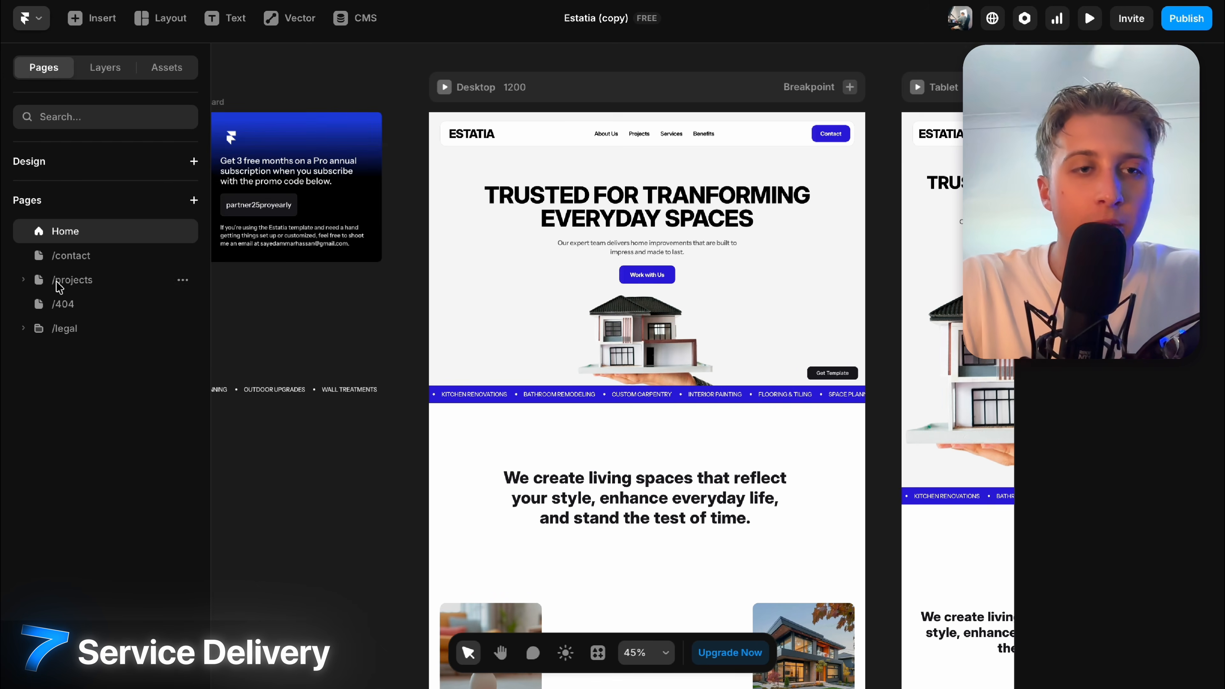
View the Projects detail page for Scandinavian 2BHK Design and Coastal Bathroom Refresh.
left_click(87, 286)
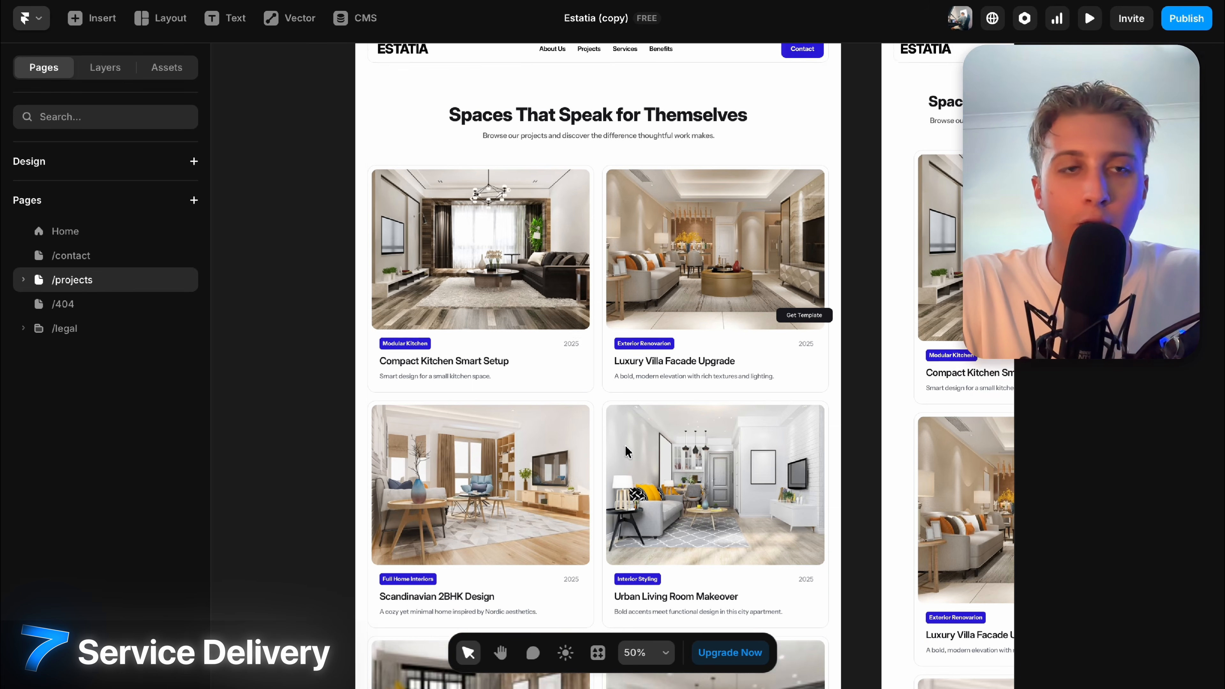
left_click(92, 308)
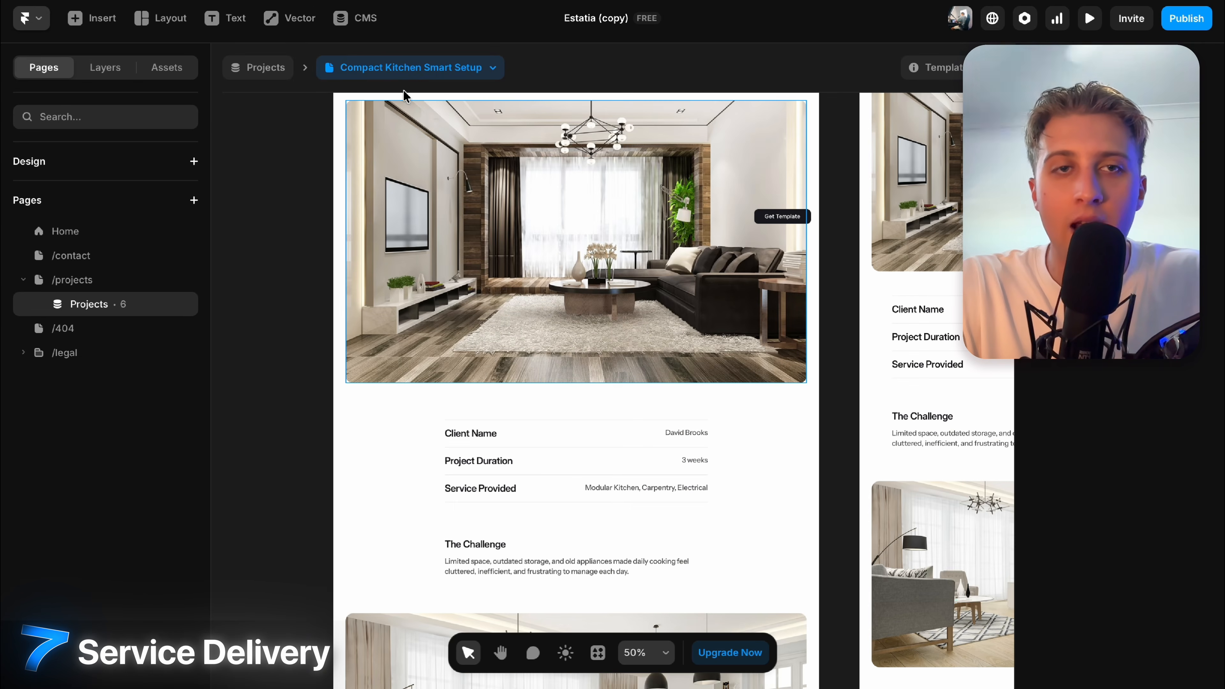
left_click(384, 66)
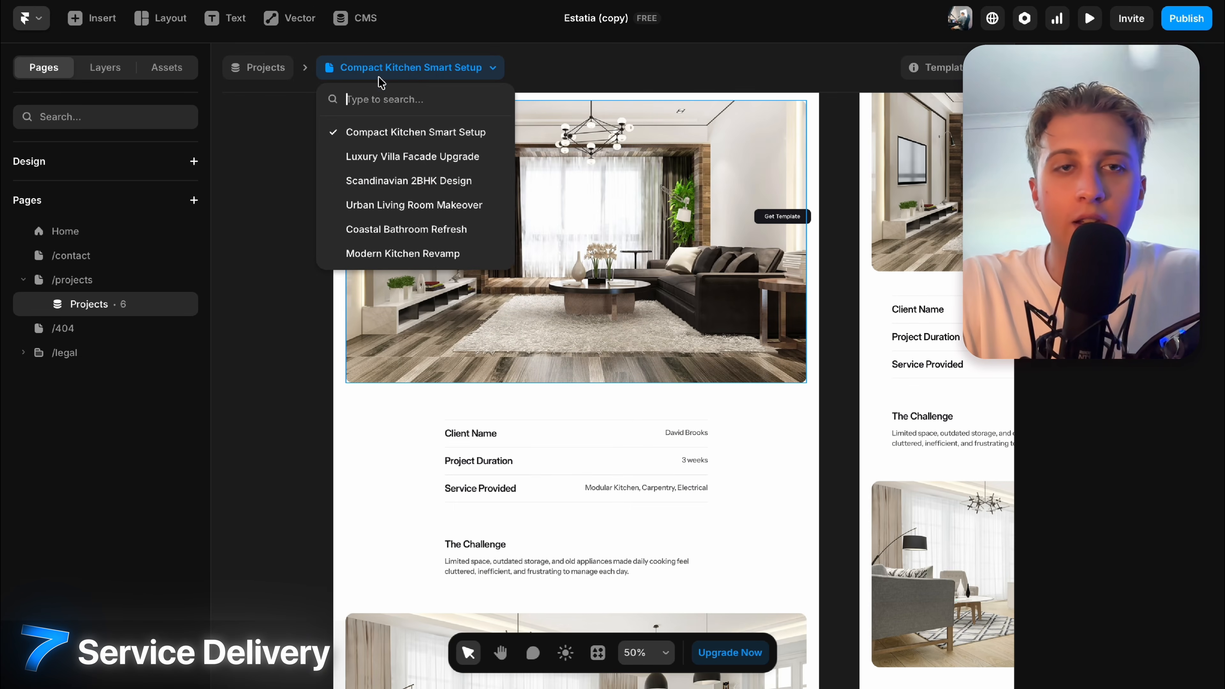
left_click(381, 181)
left_click(414, 67)
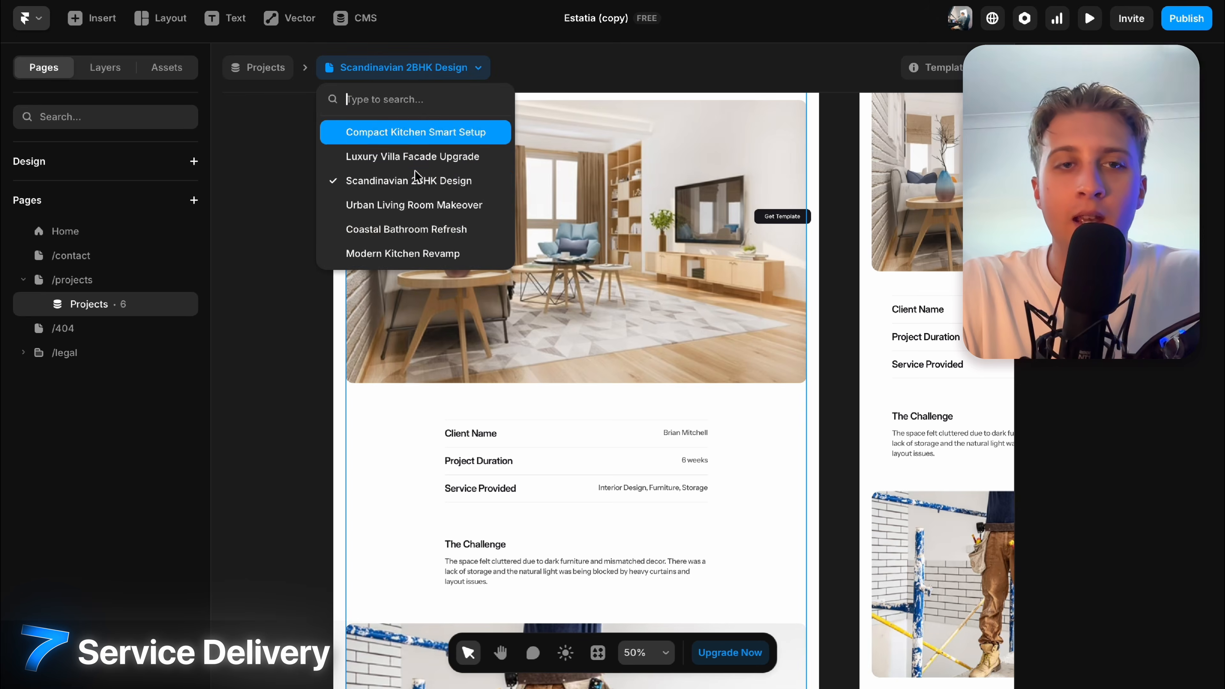
left_click(406, 230)
scroll(577, 386, "down", 10)
scroll(576, 386, "up", 10)
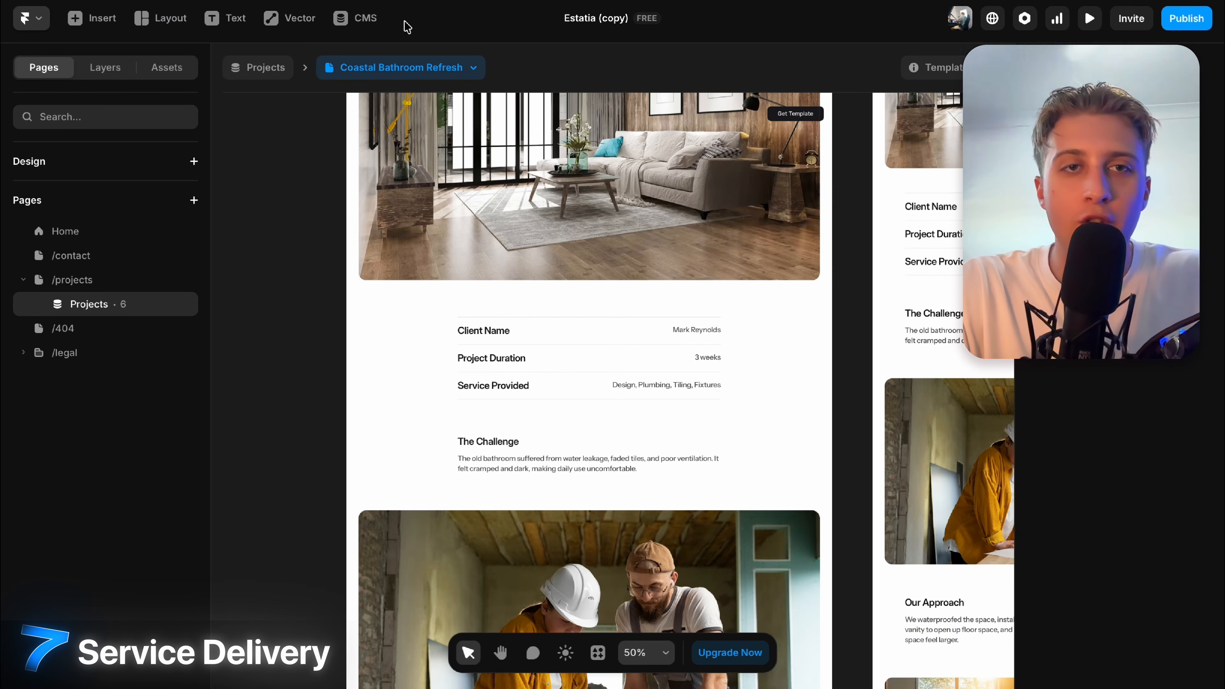
Review the Luxury Villa Facade Upgrade CMS item, then return to the canvas.
left_click(354, 18)
left_click(287, 185)
scroll(848, 432, "down", 15)
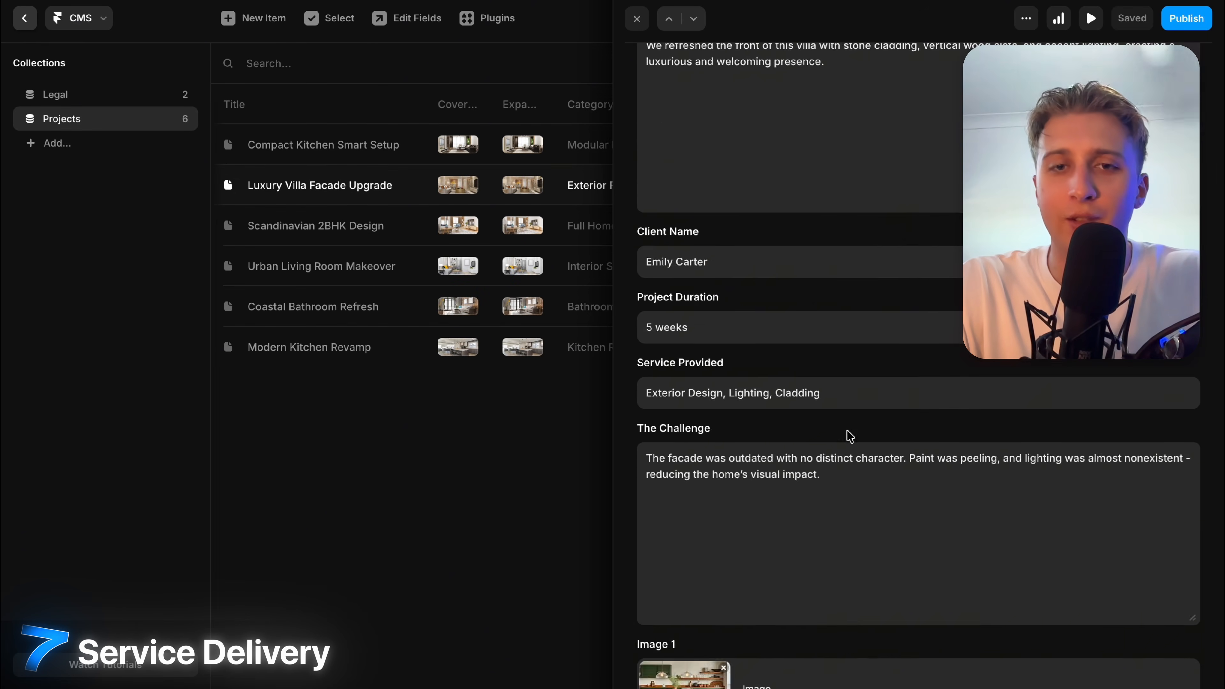
scroll(803, 271, "up", 15)
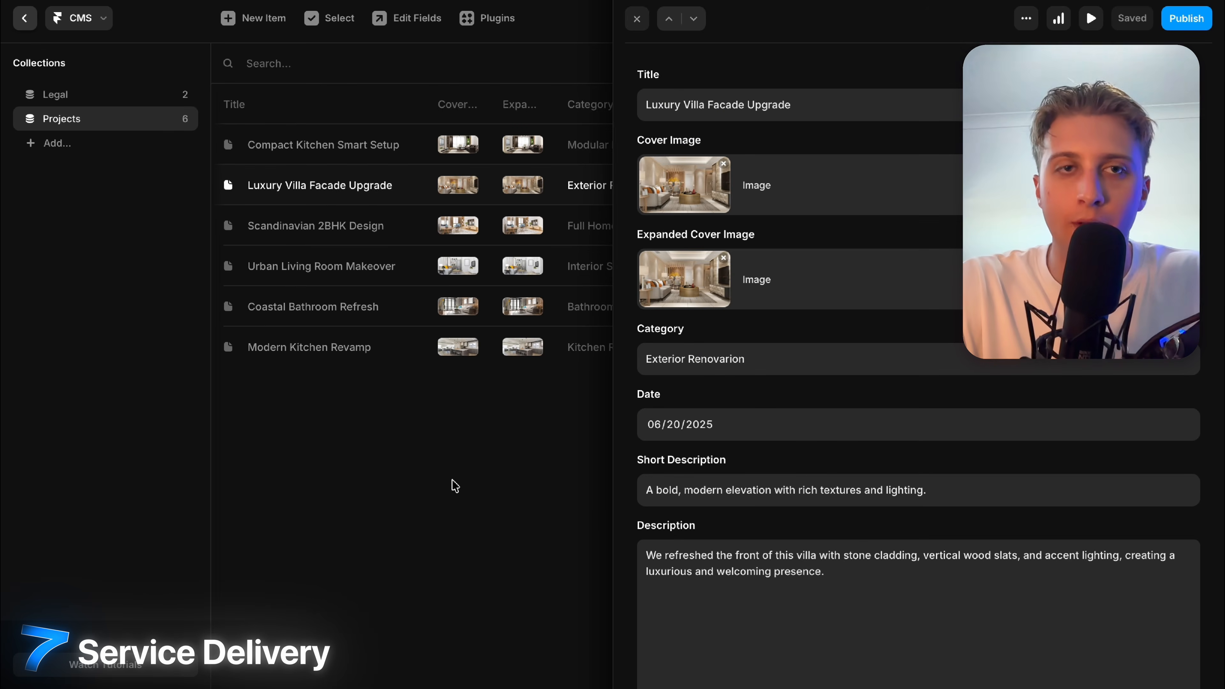
left_click(456, 487)
left_click(24, 20)
scroll(598, 452, "up", 8)
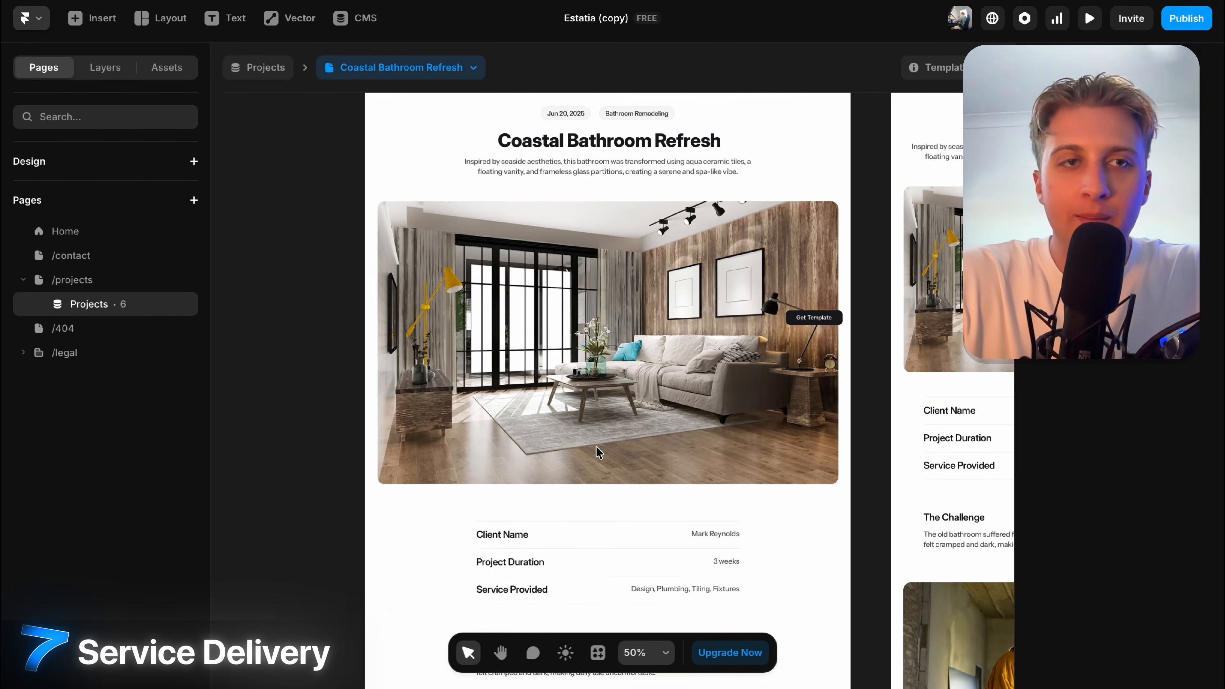
scroll(598, 452, "down", 5)
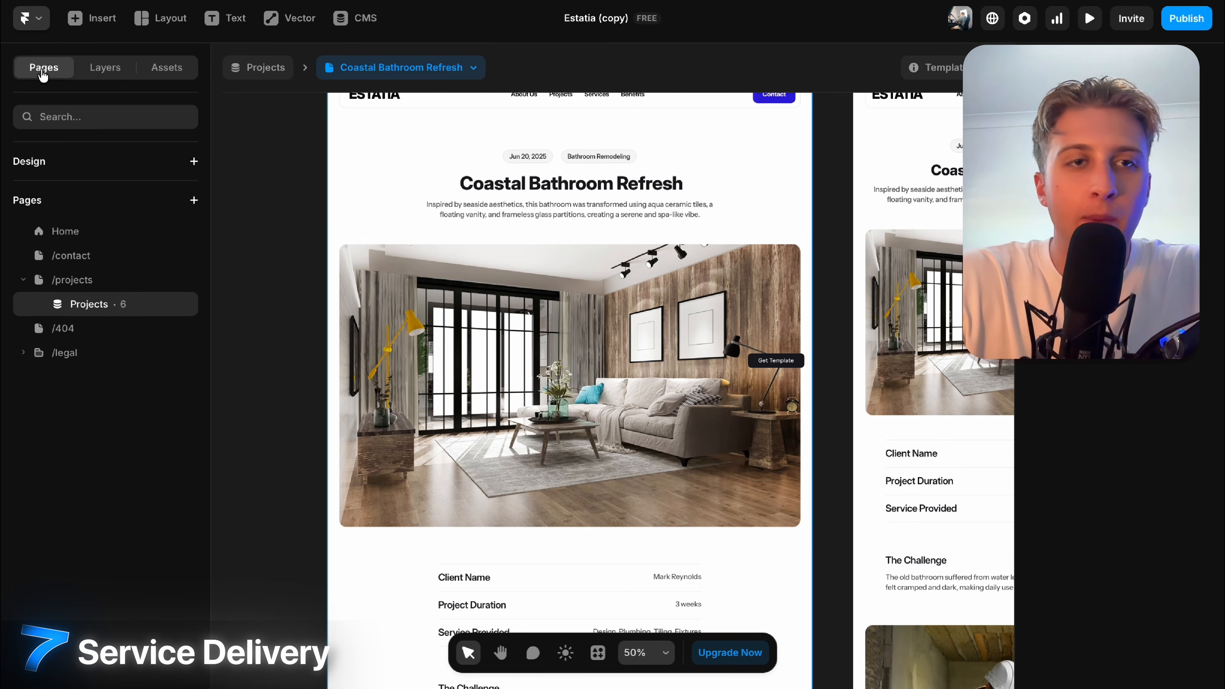
Check the Layers and Assets panels, view /contact, then show the Home page's options menu.
left_click(119, 75)
left_click(173, 73)
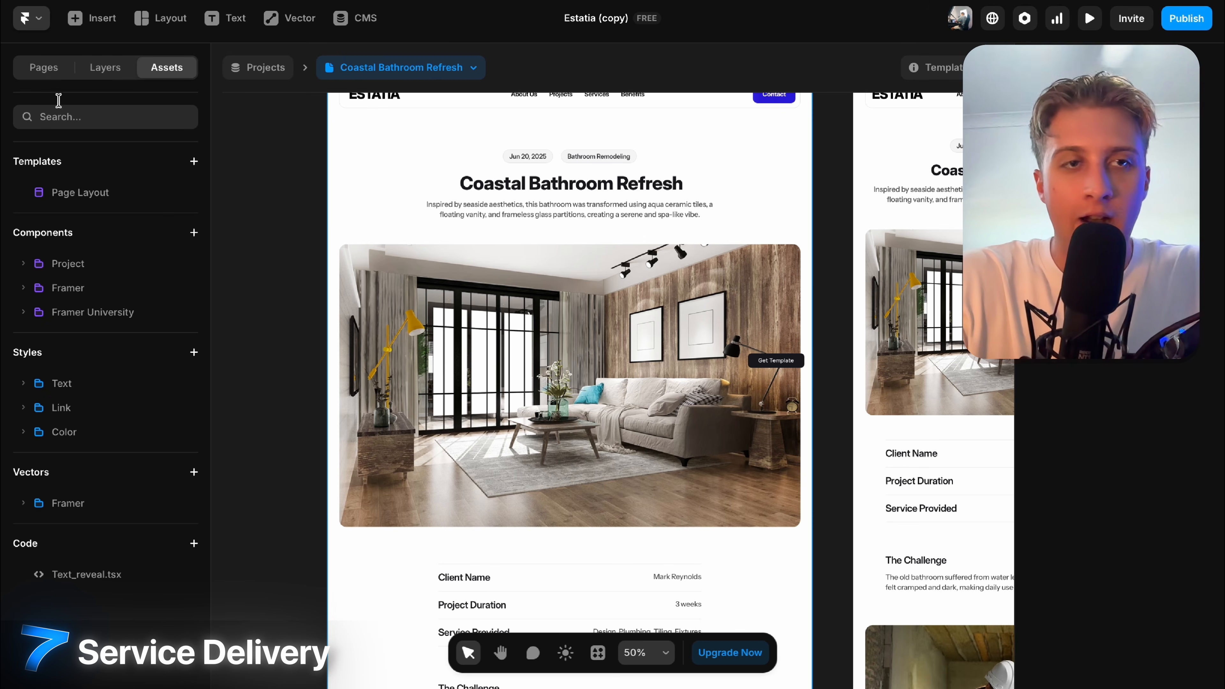
left_click(58, 72)
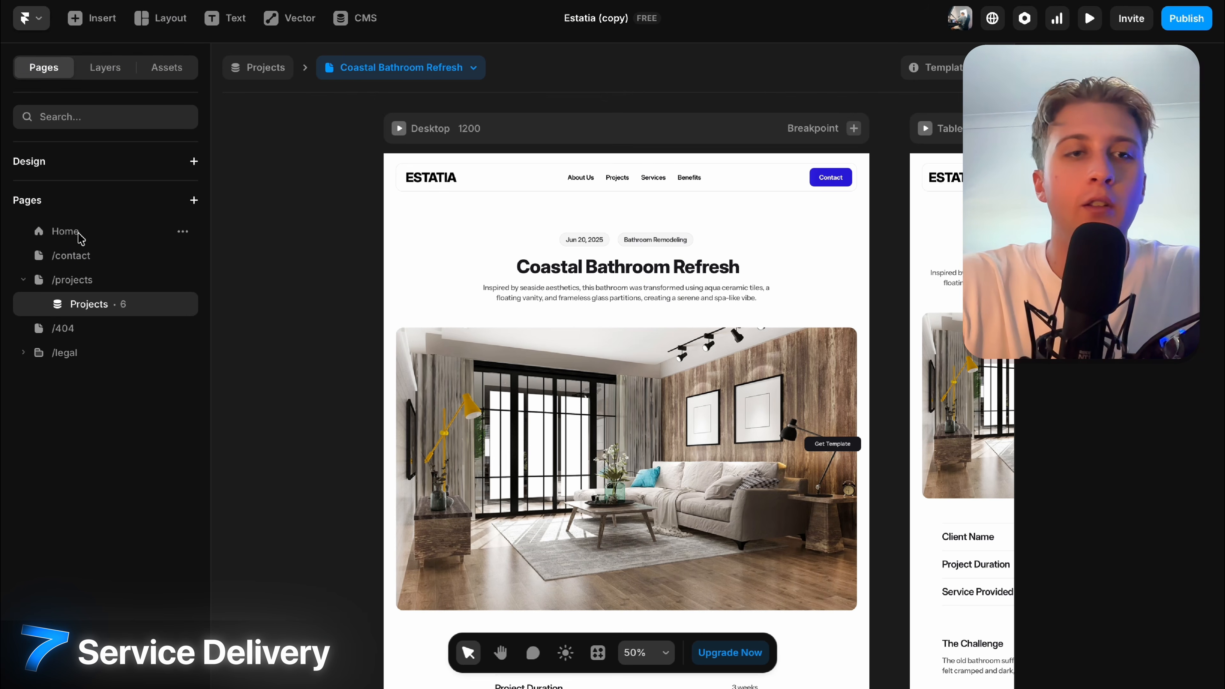
left_click(68, 231)
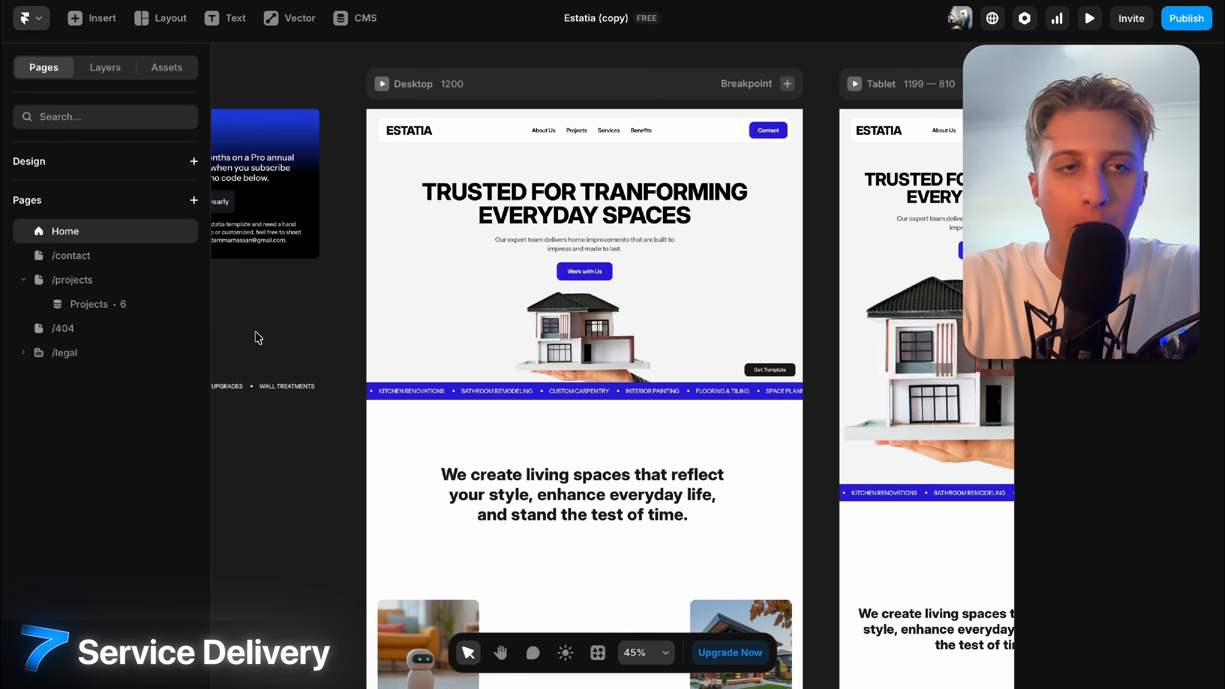
left_click(102, 257)
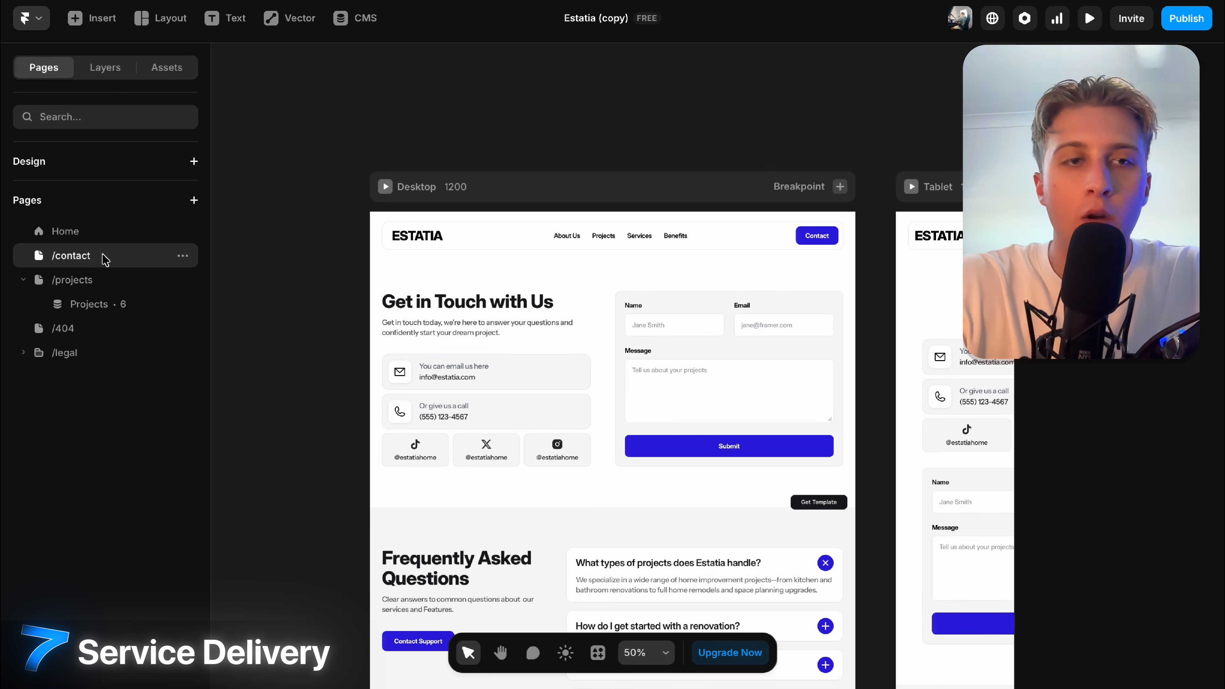
left_click(62, 237)
left_click(182, 231)
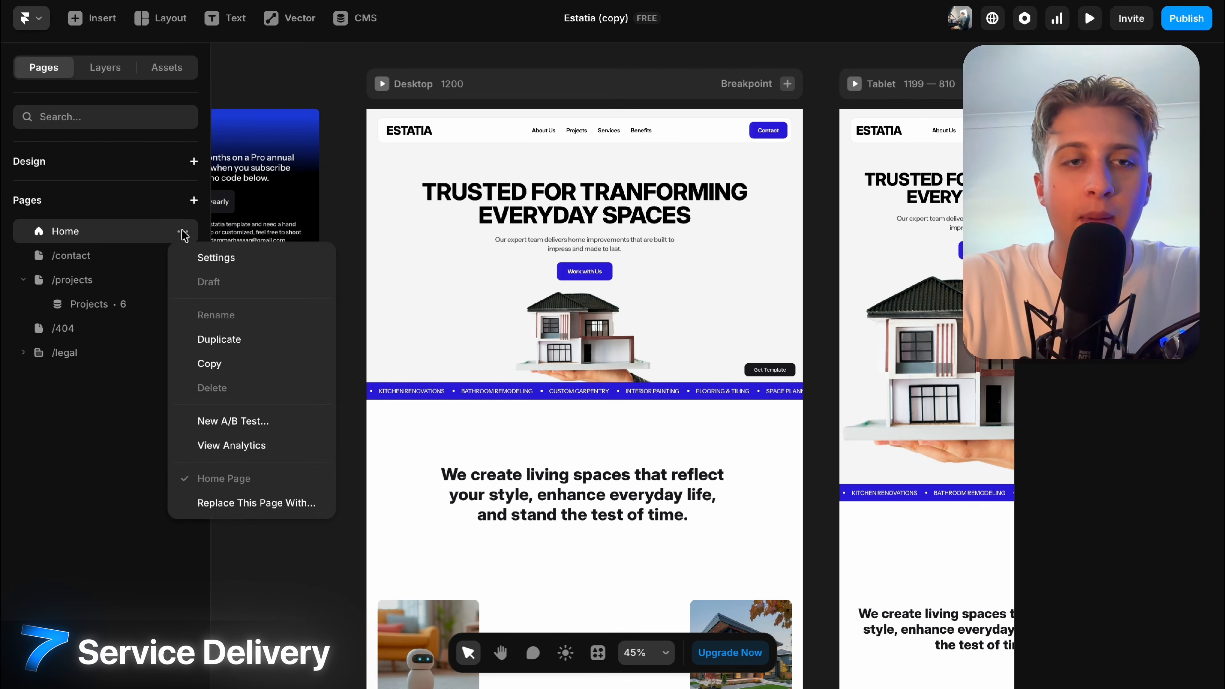
Review the Home page settings' title and description fields.
left_click(208, 255)
left_click(555, 222)
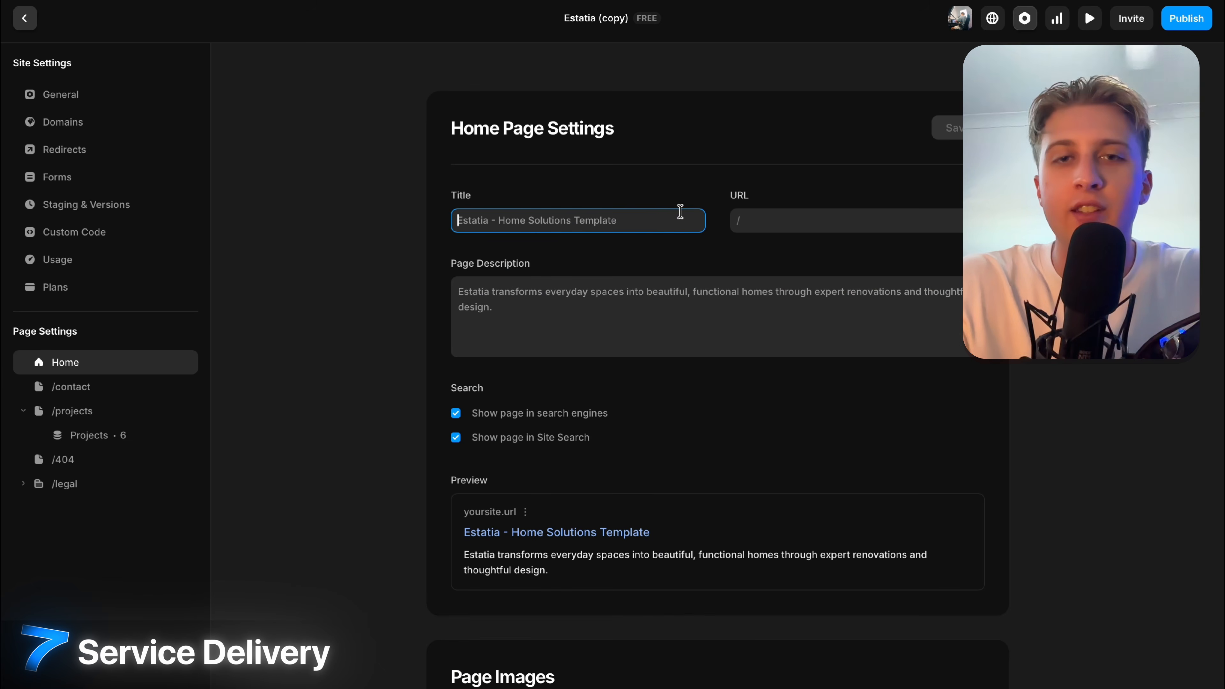
left_click(547, 296)
scroll(530, 295, "down", 4)
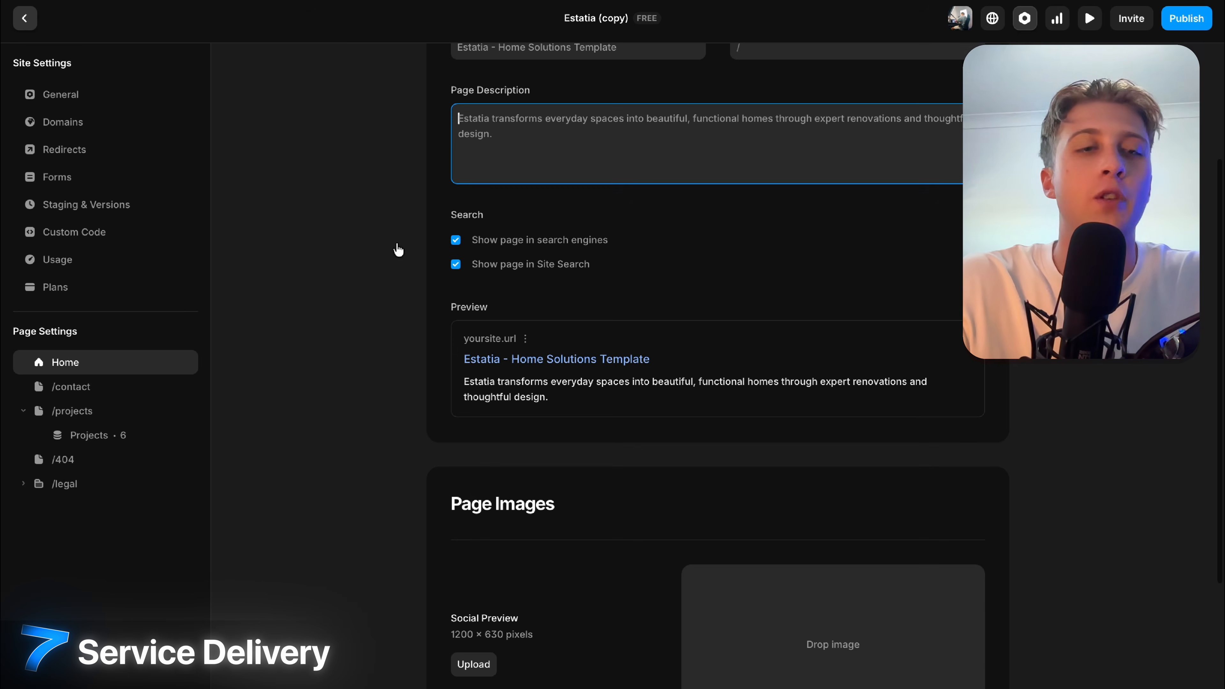
Look at the /404 and /contact page settings, then reach the /contact settings again from the canvas.
left_click(93, 456)
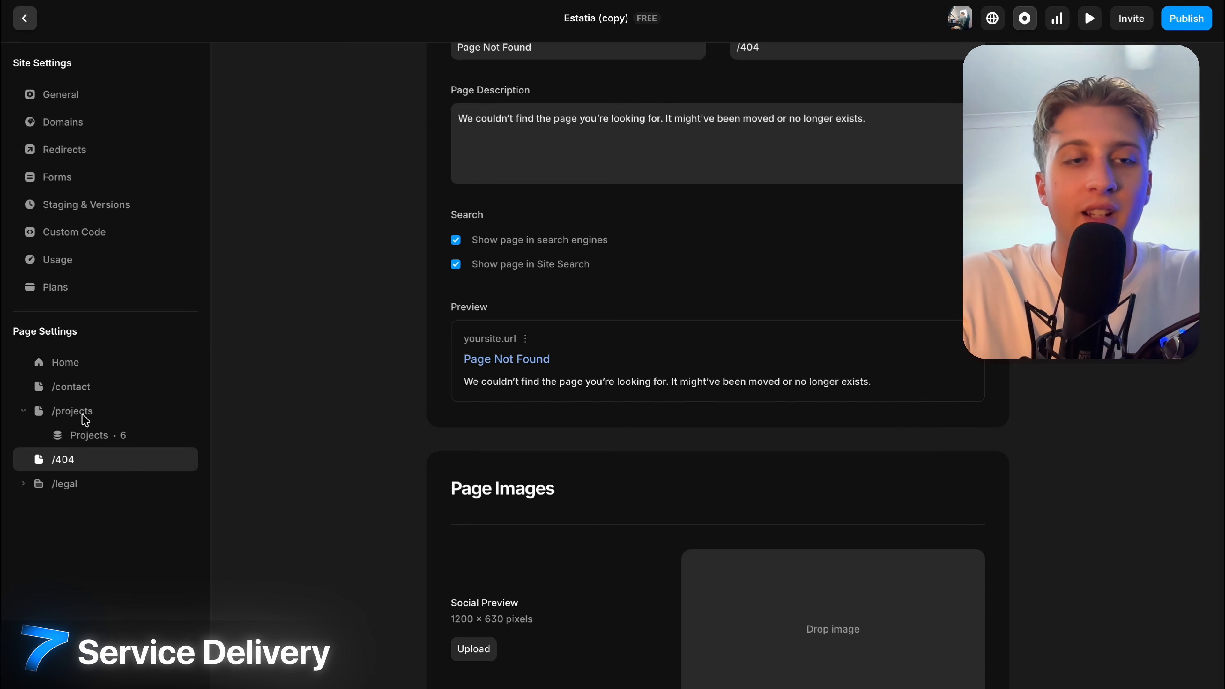
left_click(80, 389)
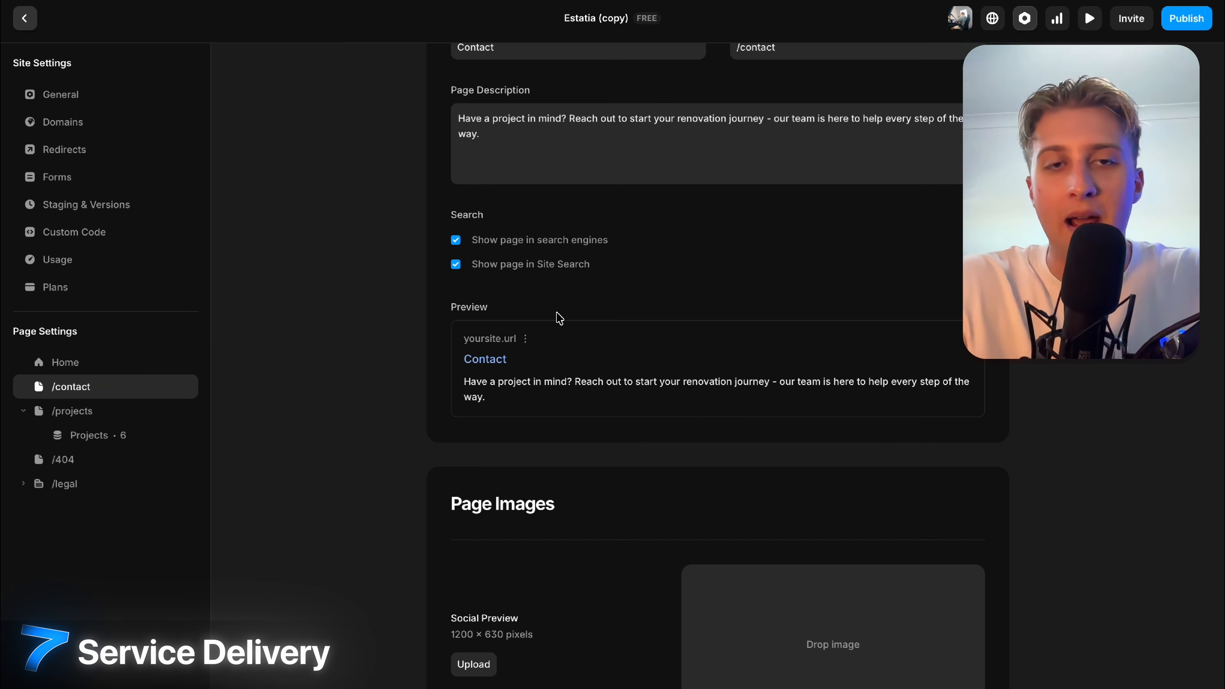
scroll(559, 318, "up", 3)
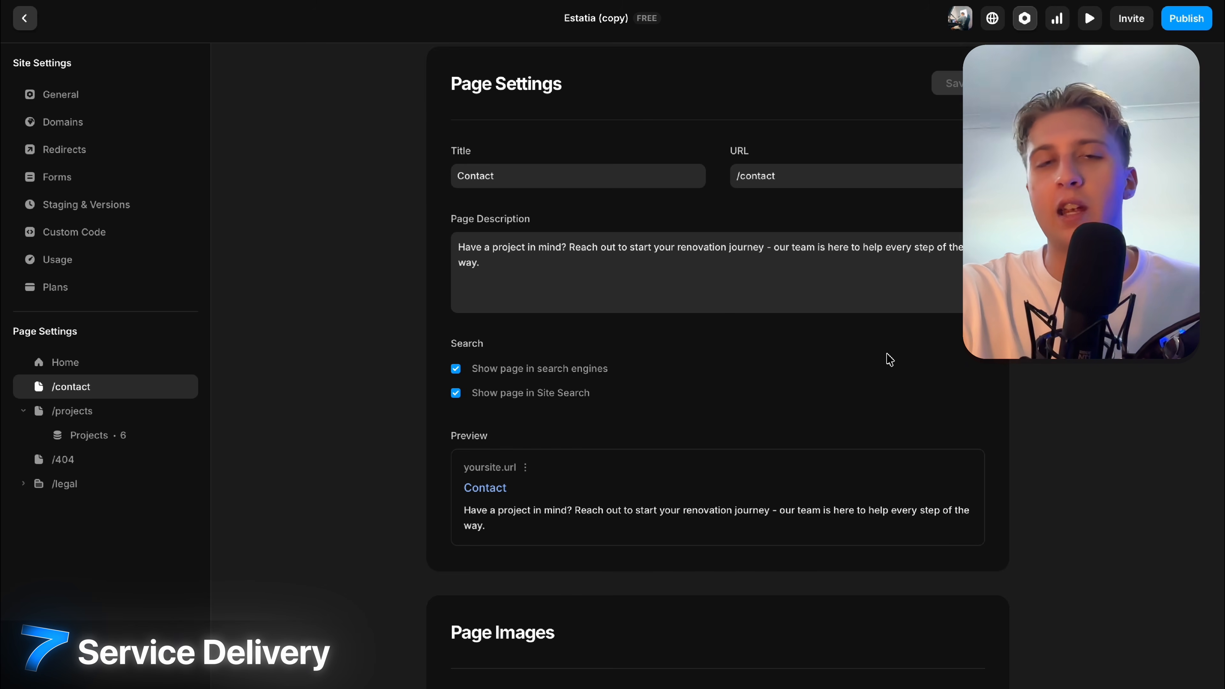
scroll(879, 354, "up", 2)
left_click(24, 19)
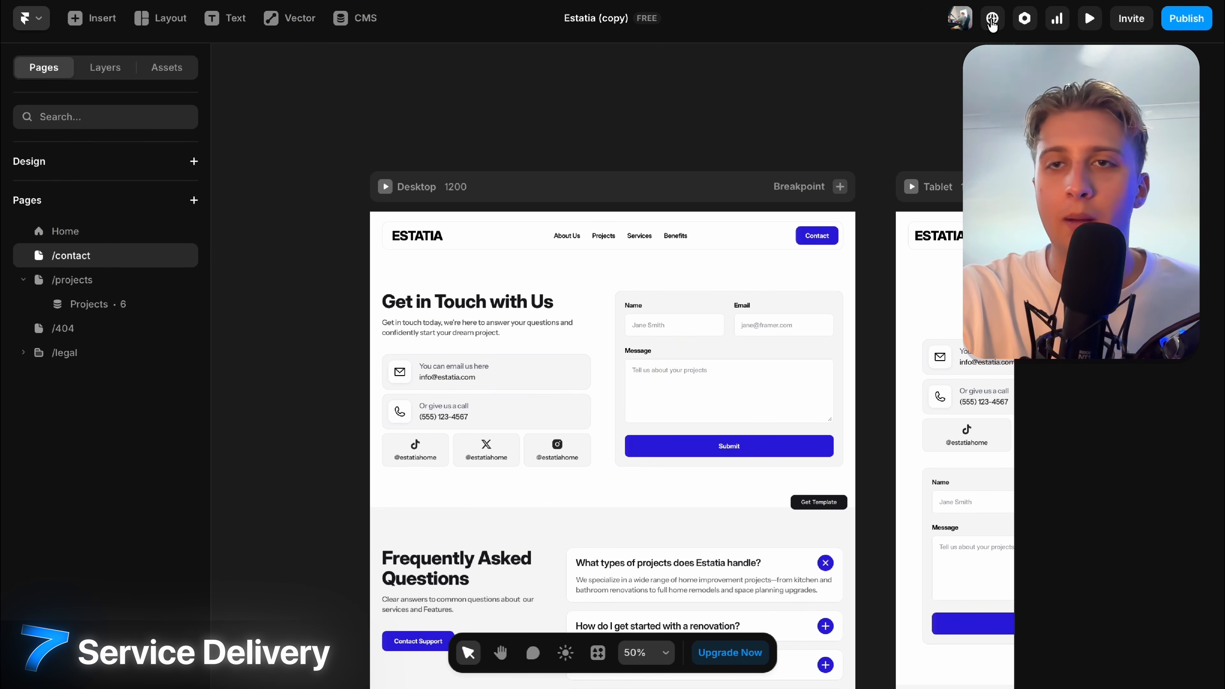
left_click(1027, 21)
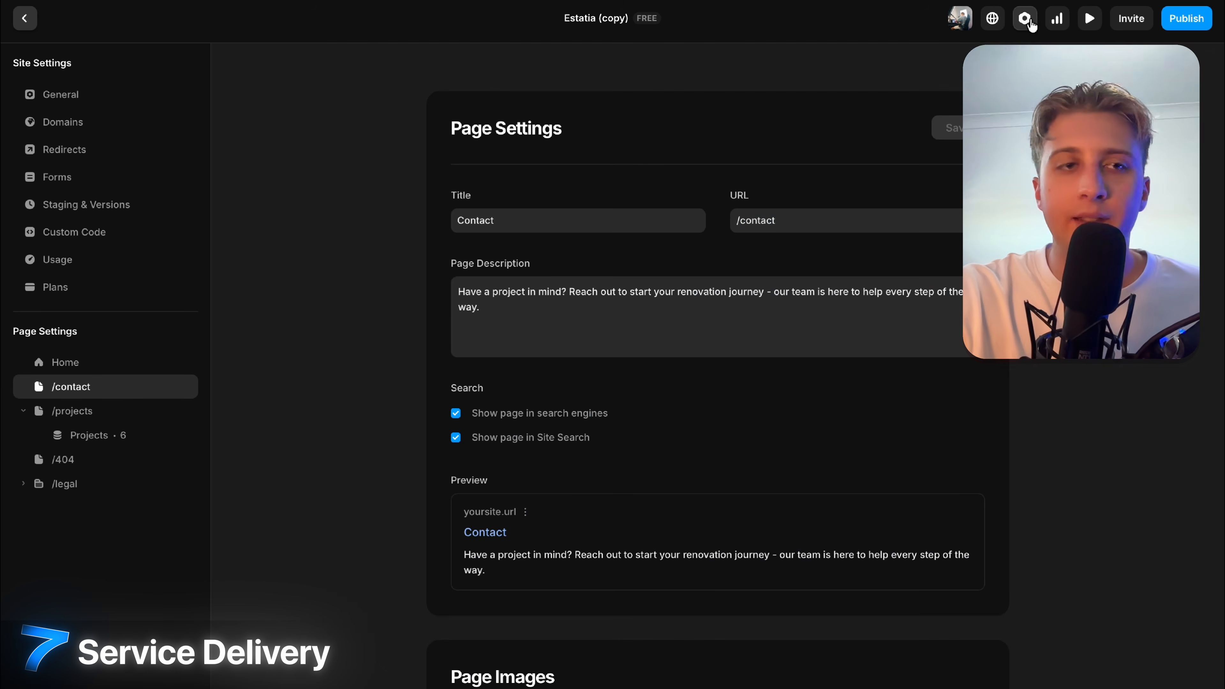
Review the general site title 'Estatia - Home Solutions Template' and its description.
left_click(84, 101)
triple_click(493, 217)
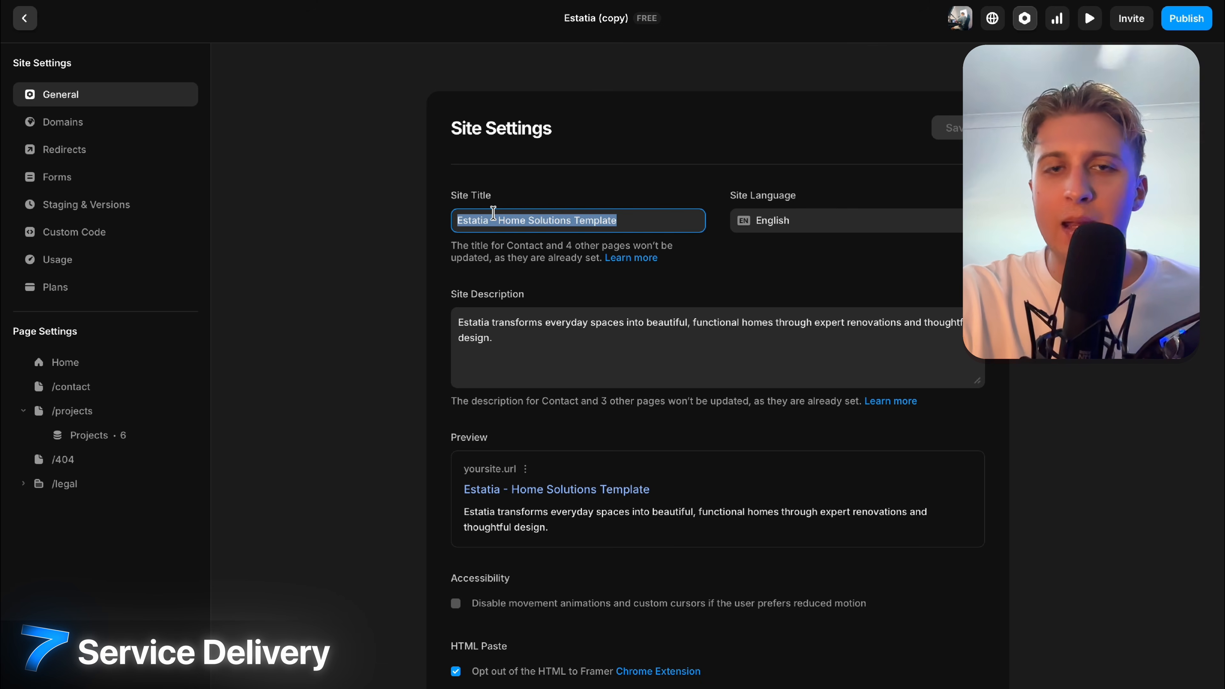
triple_click(509, 347)
scroll(1043, 359, "down", 15)
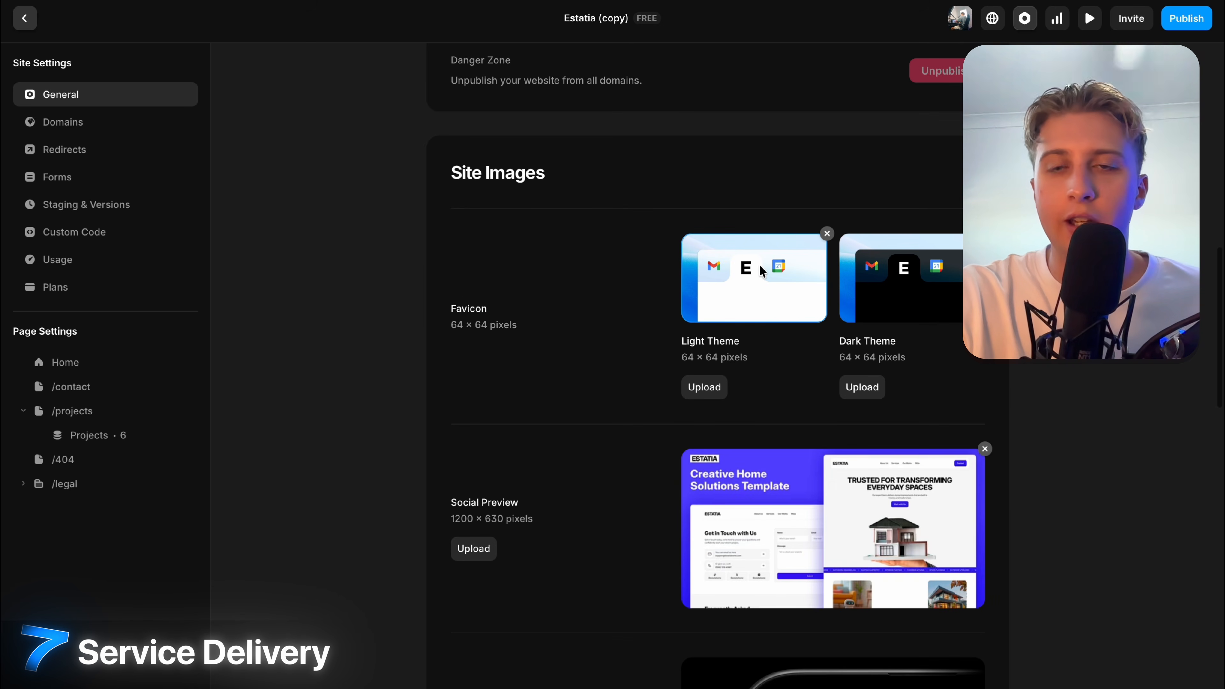
Leave the dark-theme favicon unchanged and remove the Social Preview image.
left_click(873, 276)
left_click(853, 458)
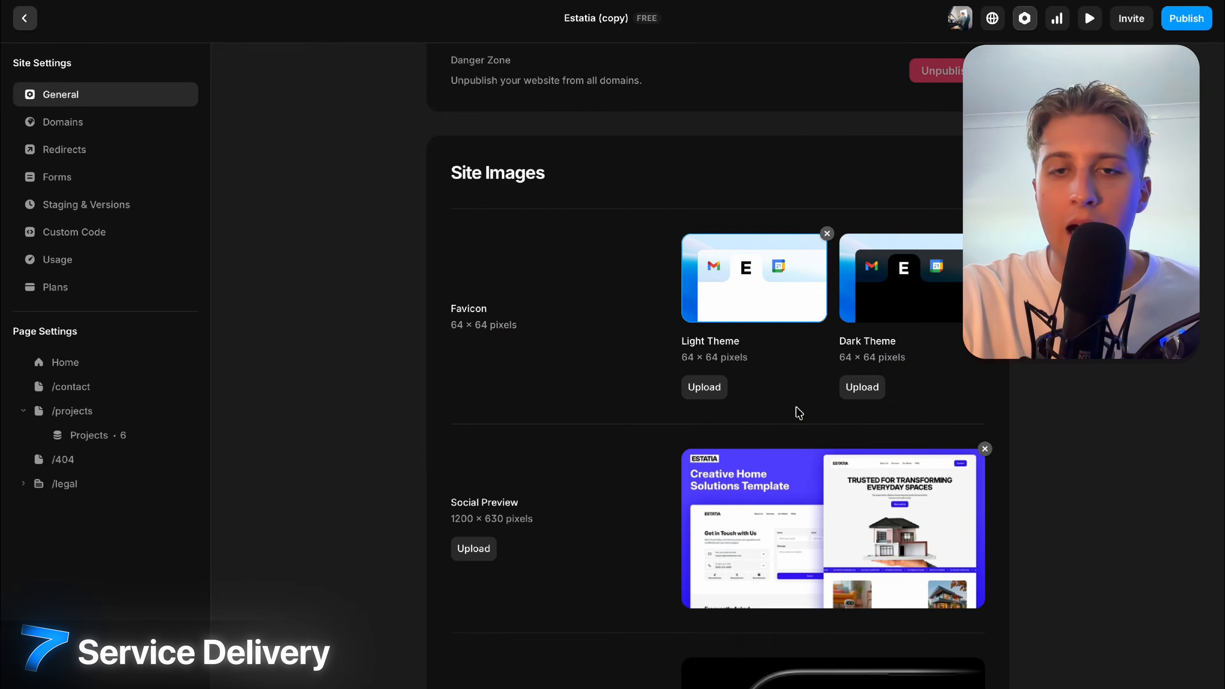
scroll(791, 396, "down", 5)
left_click(985, 207)
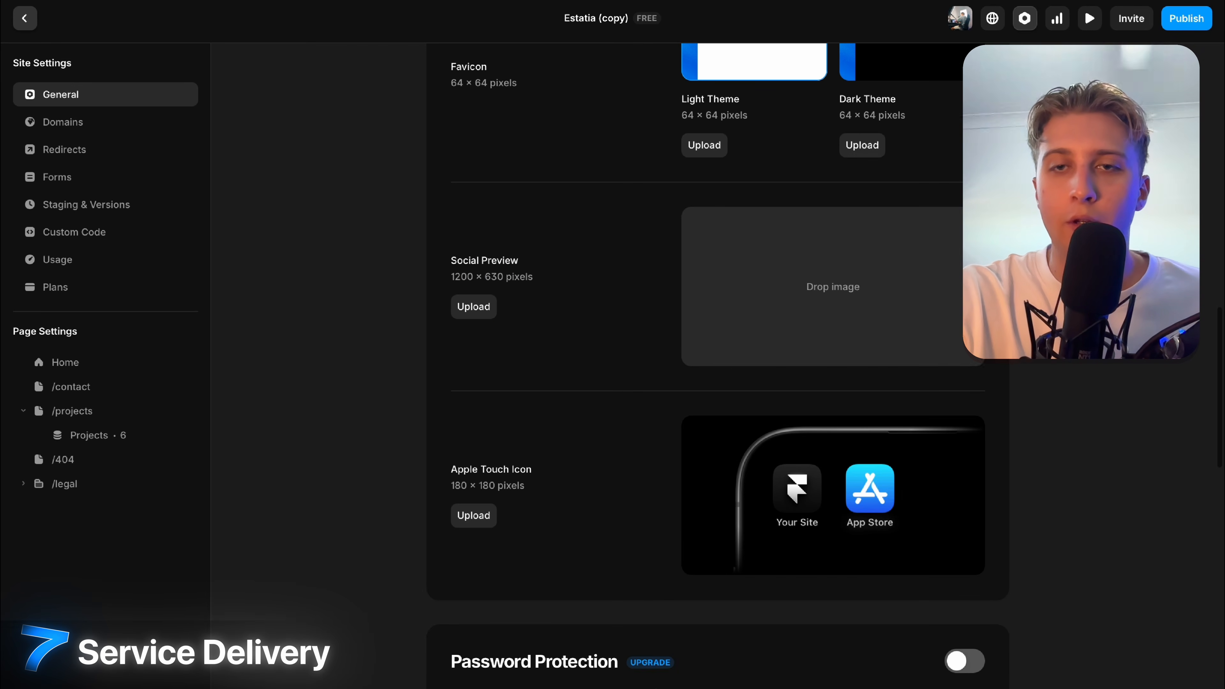
Leave the light-theme favicon unchanged and look over the remaining site image settings.
scroll(984, 207, "up", 2)
left_click(825, 91)
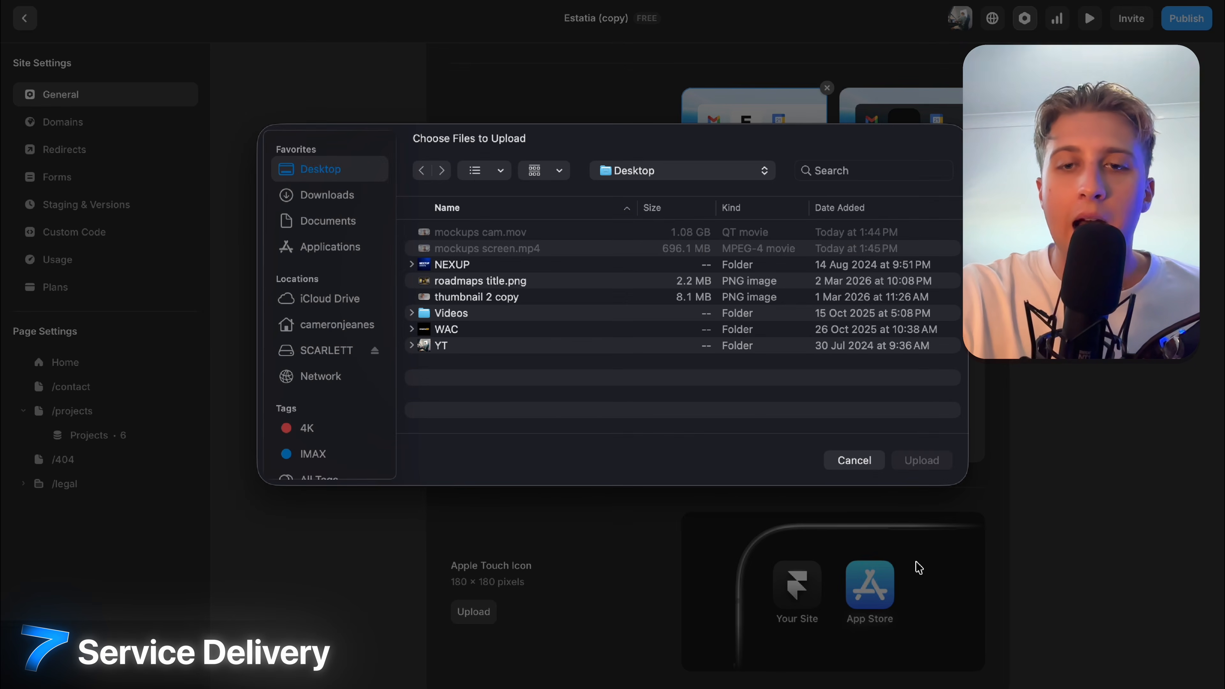
left_click(853, 445)
scroll(1053, 451, "down", 5)
scroll(1053, 451, "down", 10)
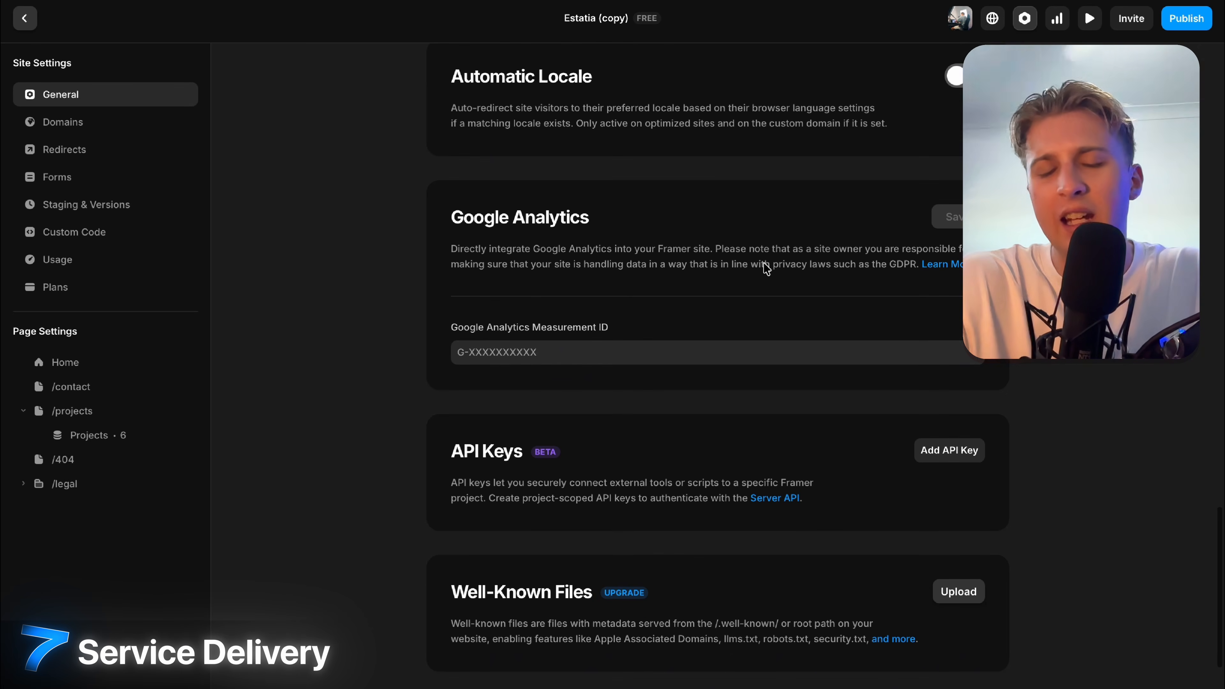
scroll(706, 474, "down", 2)
scroll(706, 473, "up", 10)
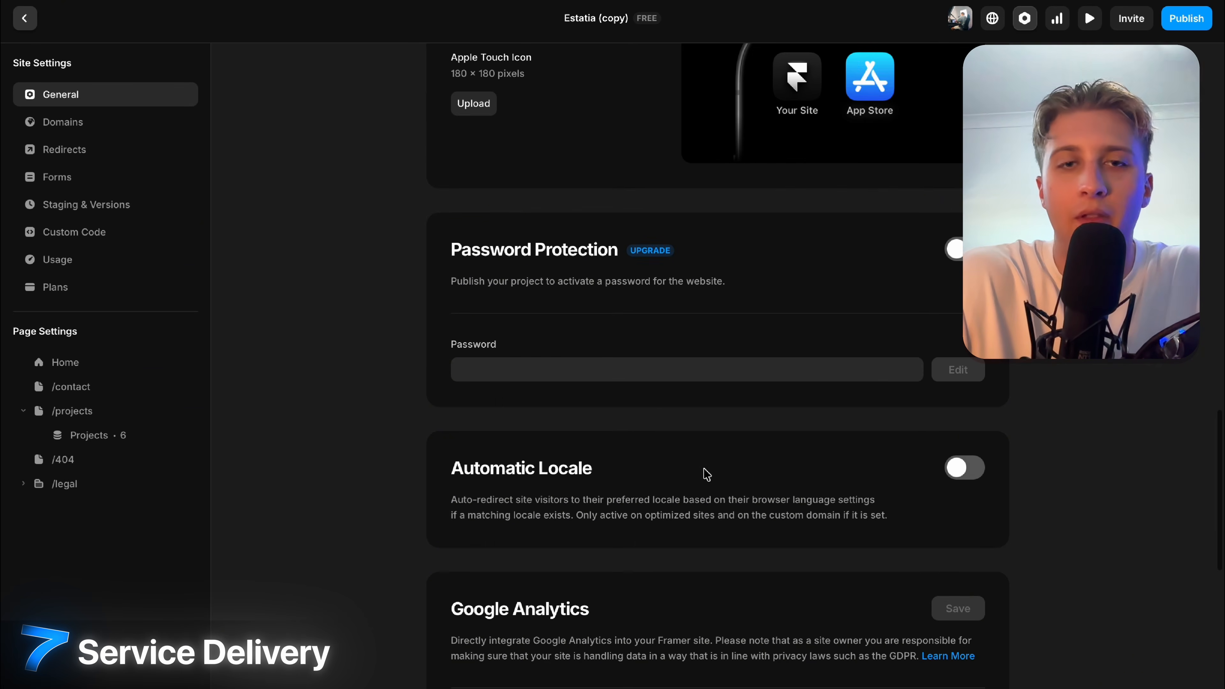
scroll(705, 474, "up", 4)
scroll(639, 448, "down", 2)
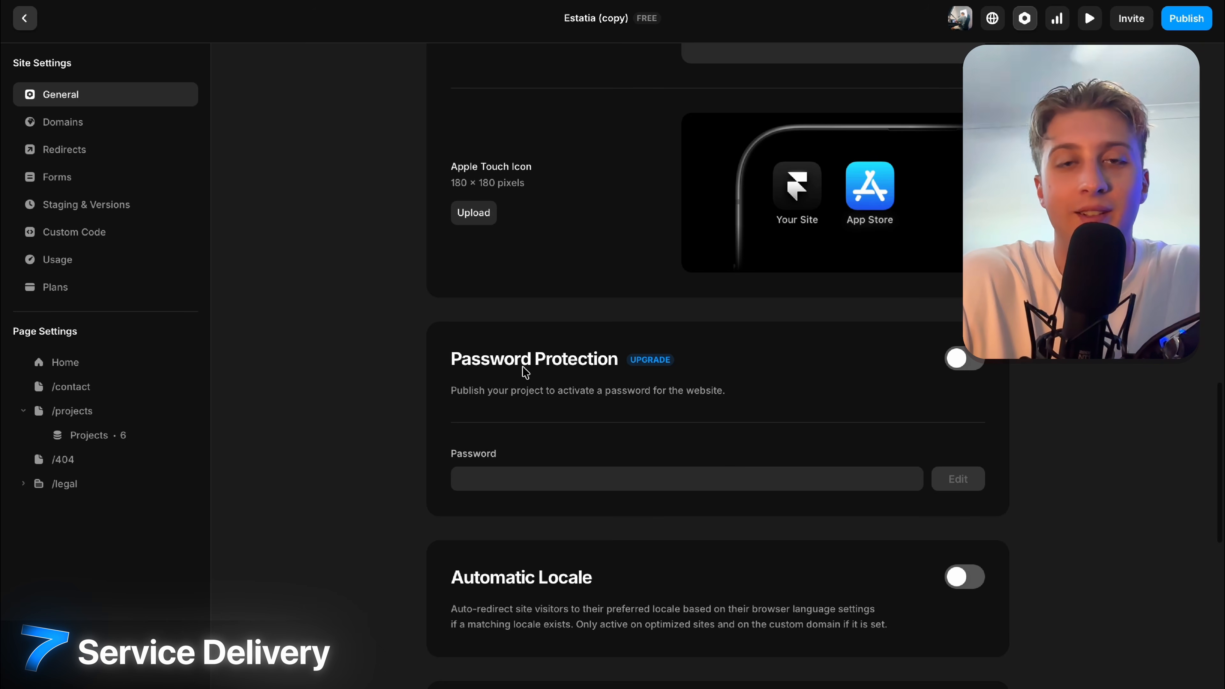
scroll(526, 373, "up", 10)
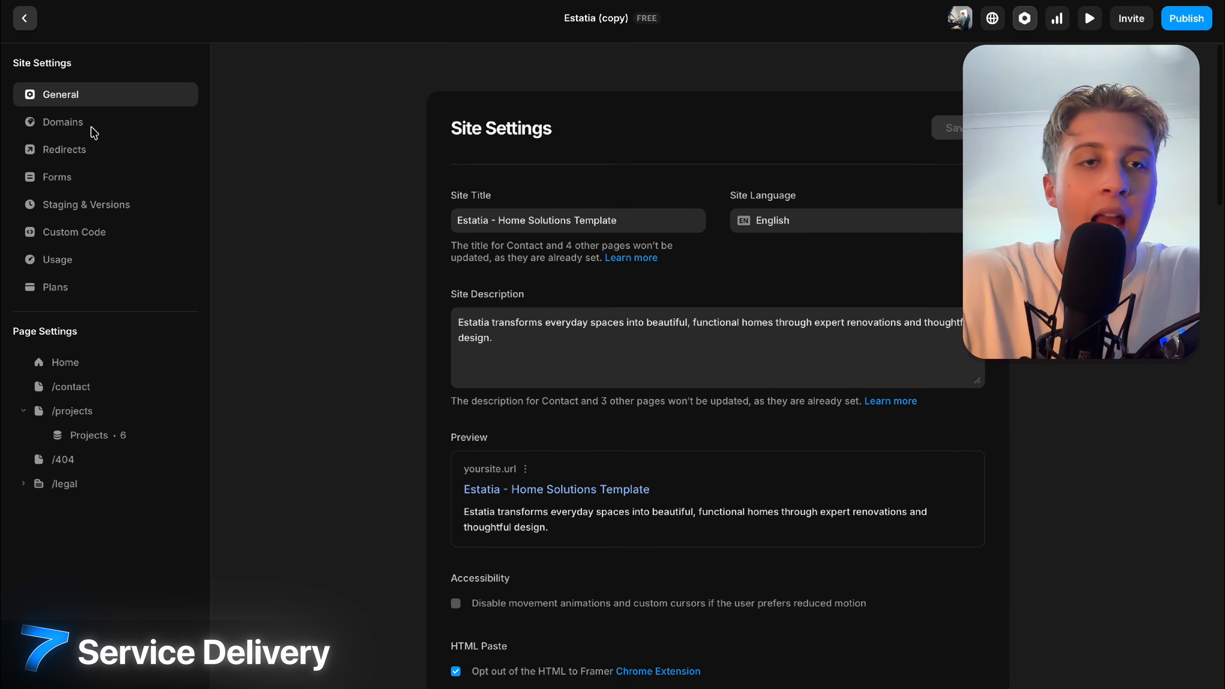
left_click(92, 129)
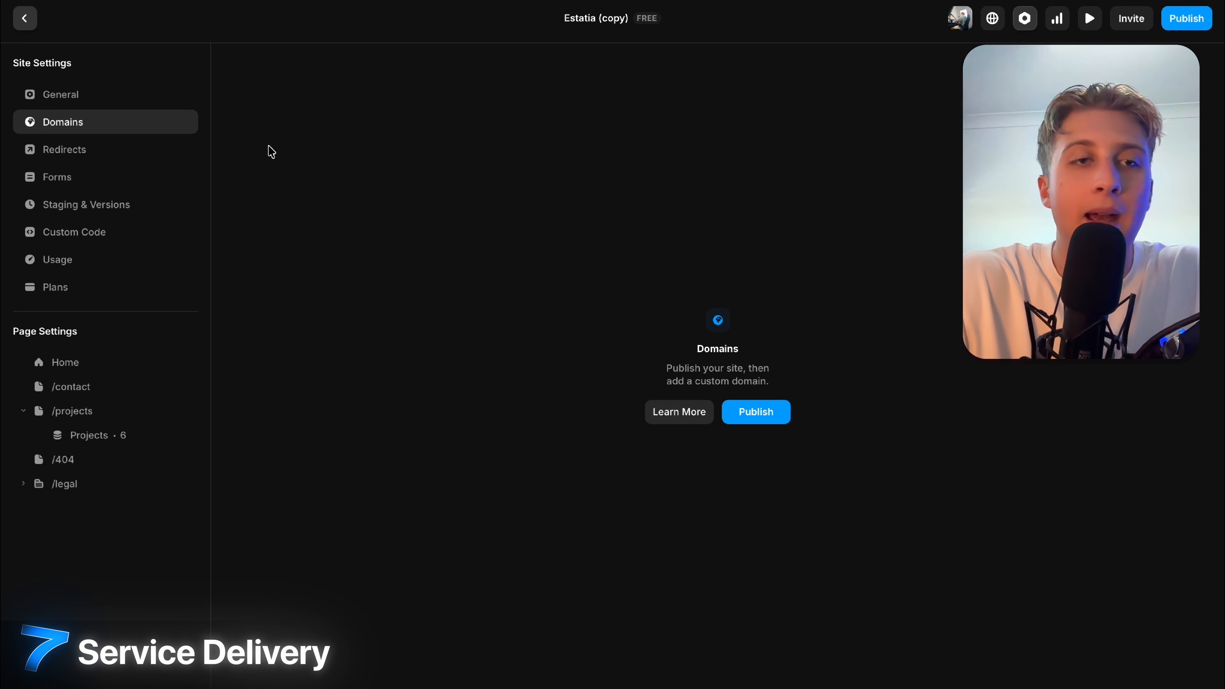
Look through Redirects and Forms, then compare the Basic A$13, Pro A$40 and Scale A$132 plans.
left_click(65, 150)
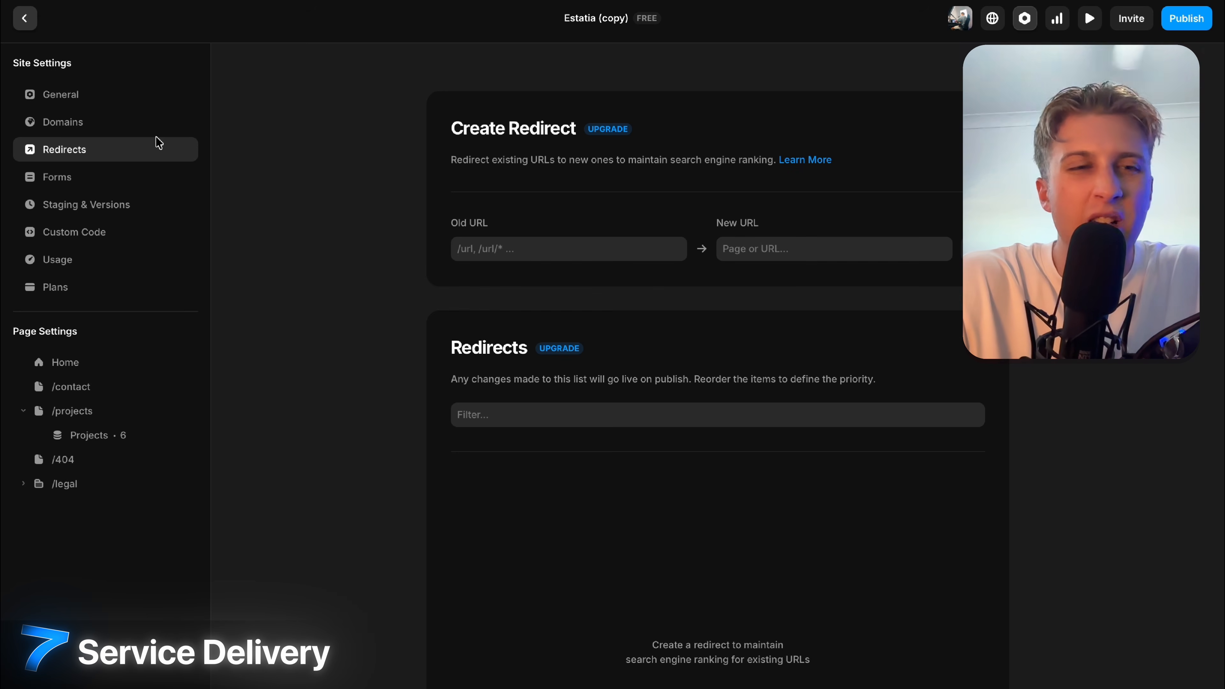
left_click(101, 186)
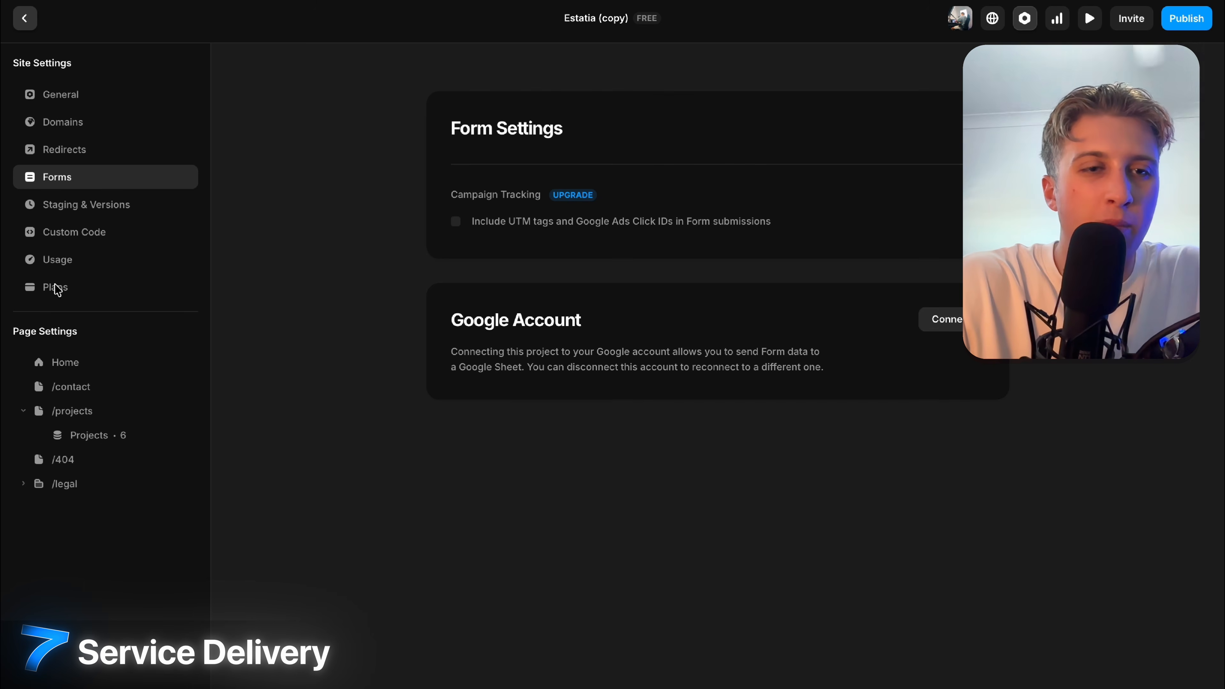
left_click(56, 288)
scroll(523, 423, "down", 1)
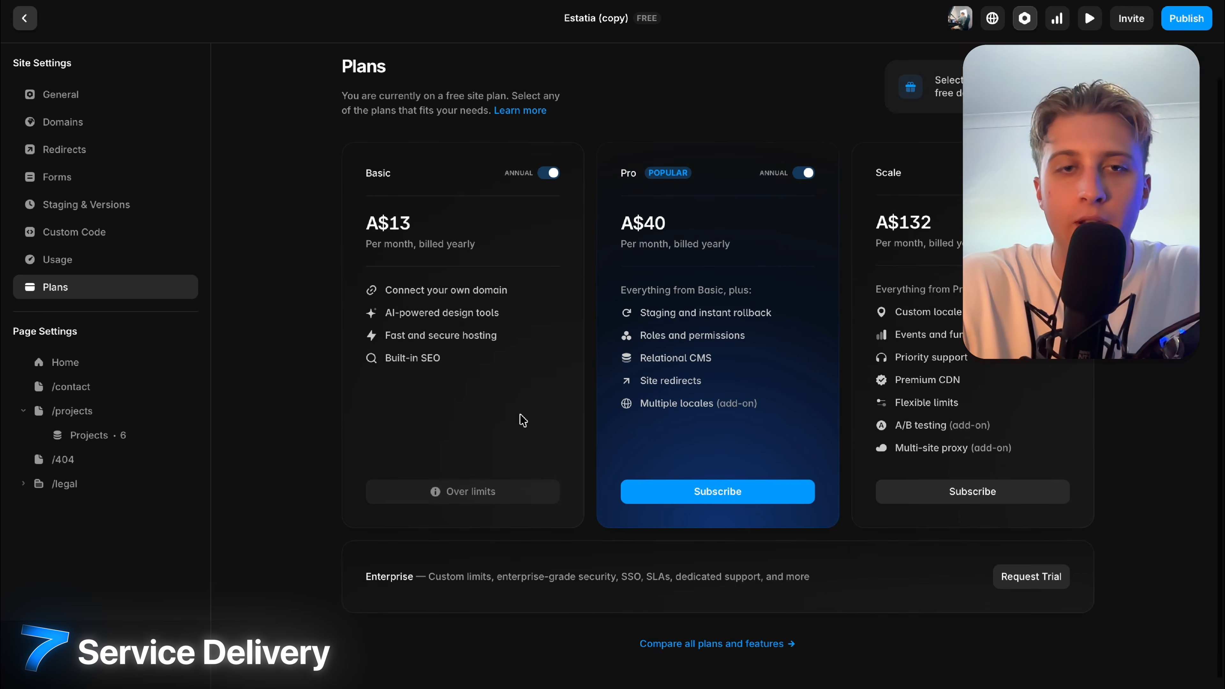
scroll(523, 420, "up", 1)
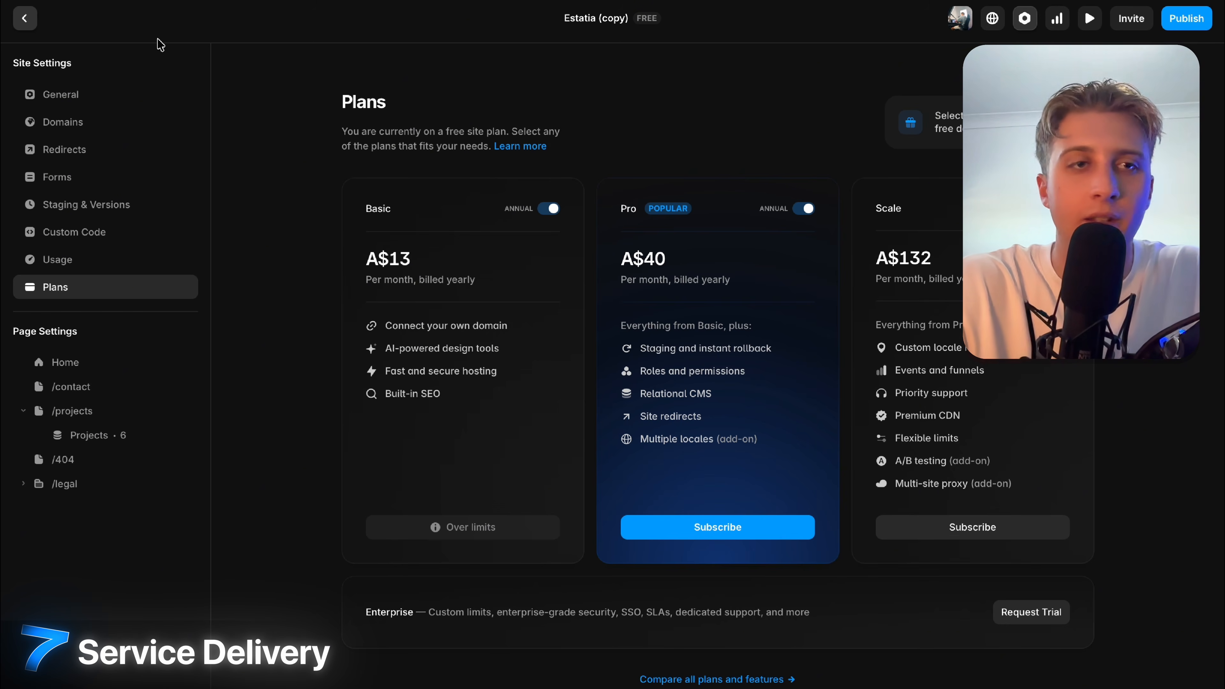
Leave site settings and show the Home page's layer structure.
left_click(22, 17)
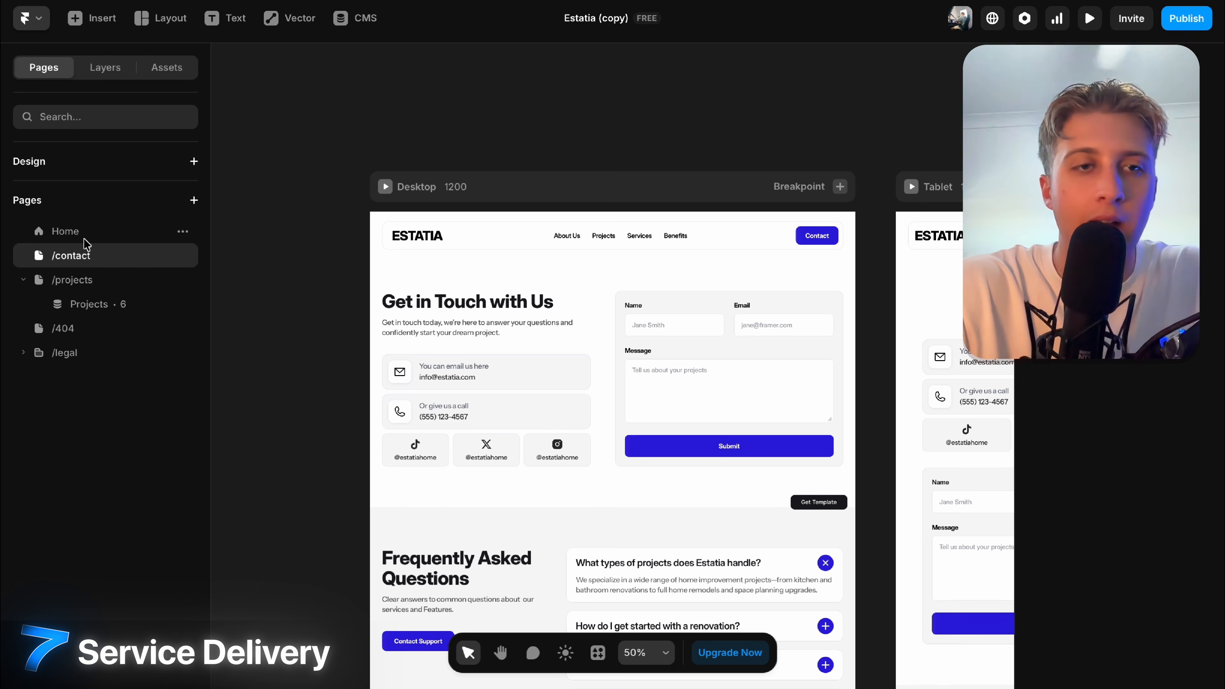
left_click(77, 233)
left_click(101, 67)
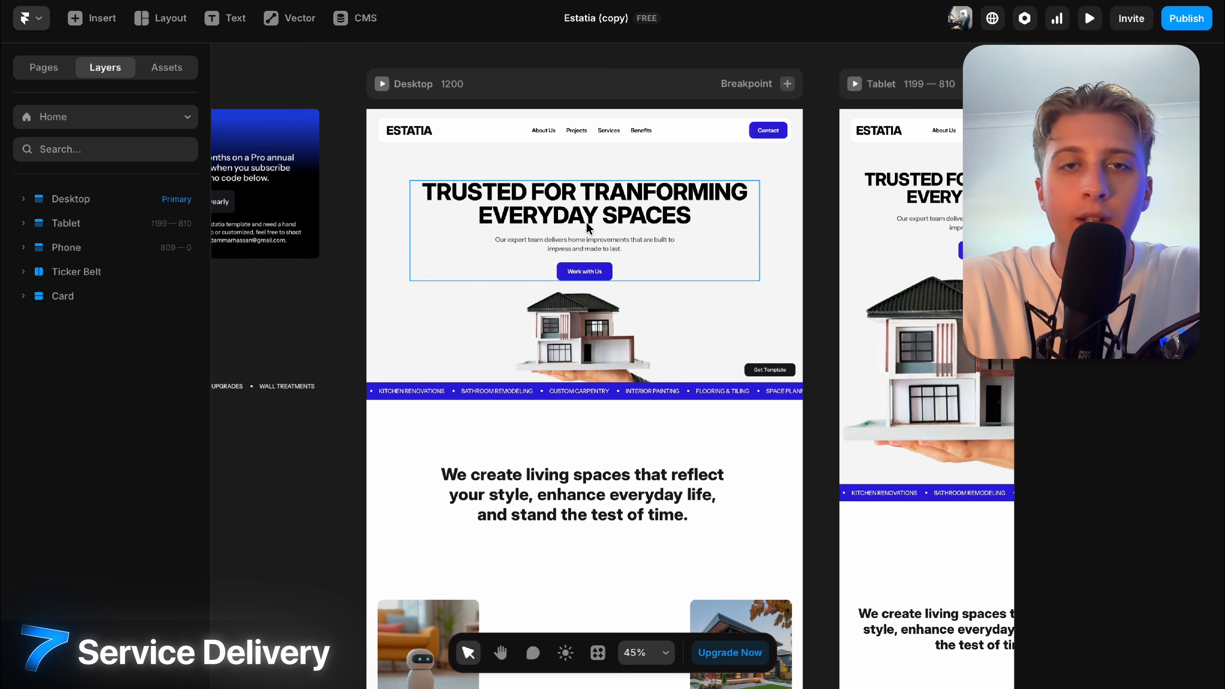
scroll(719, 217, "up", 2)
Reorder the hero so the headline sits below the intro text and button, with the house image above.
left_click(718, 213)
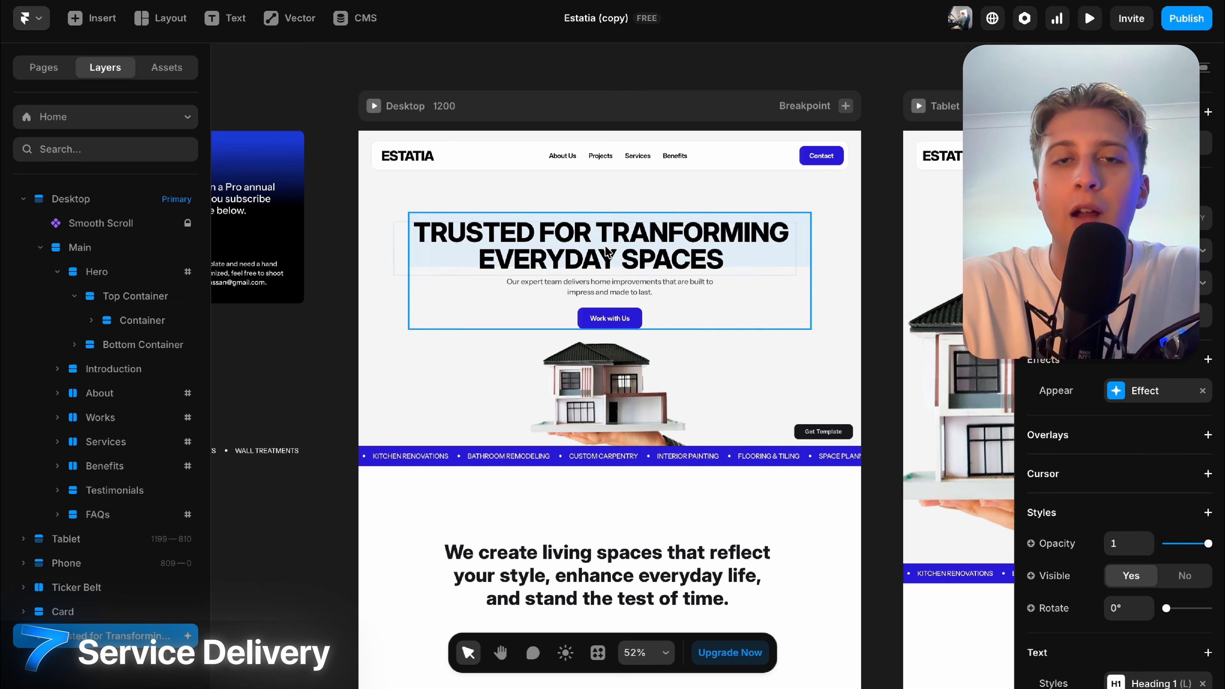
left_click_drag(718, 212, 604, 290)
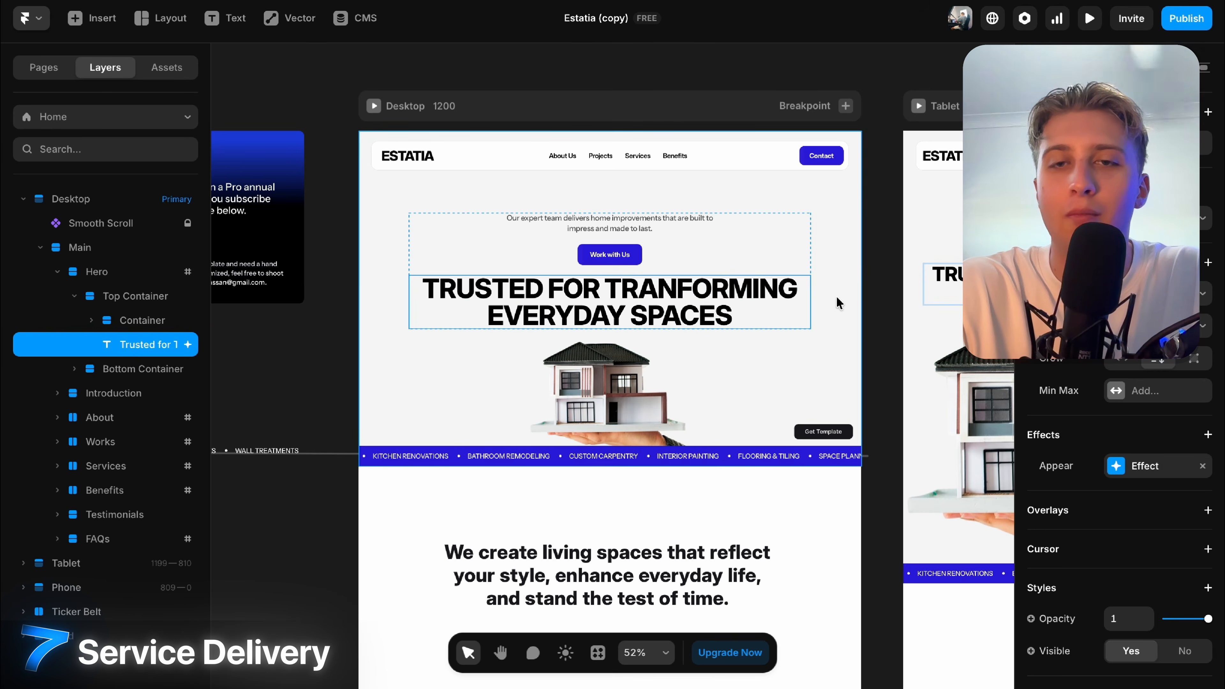
left_click_drag(772, 307, 882, 308)
mouse_move(724, 396)
left_mouse_down()
mouse_move(562, 396)
mouse_move(729, 382)
left_mouse_up()
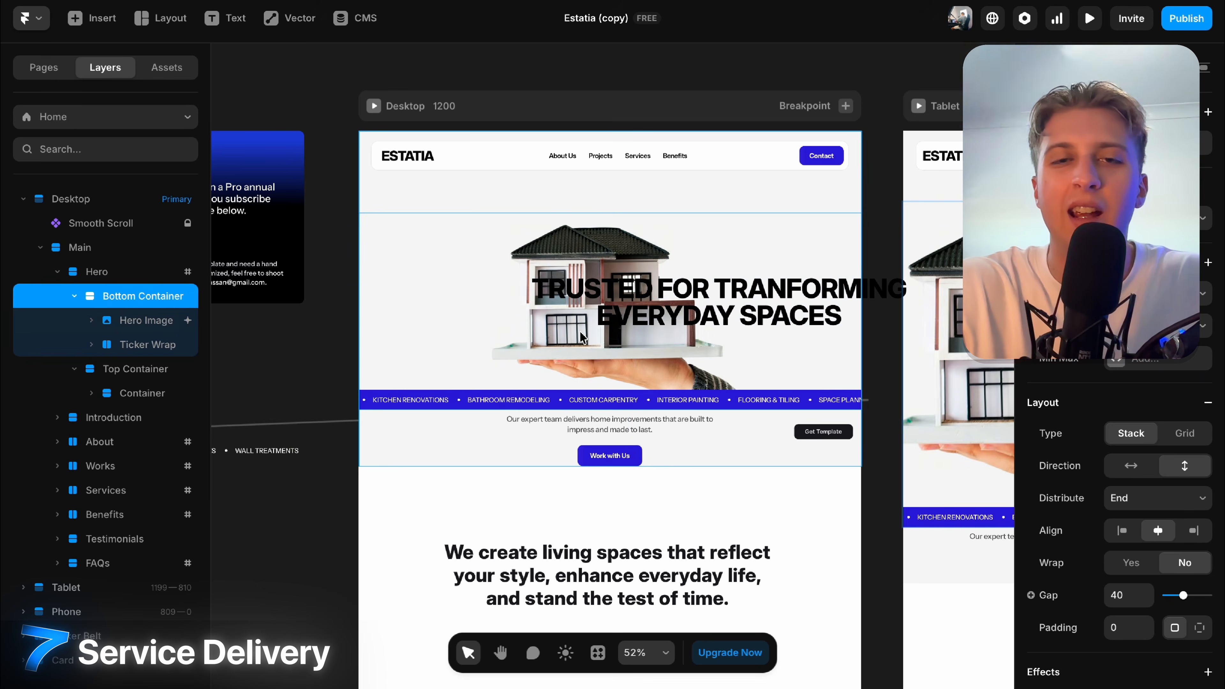
key("ctrl+z")
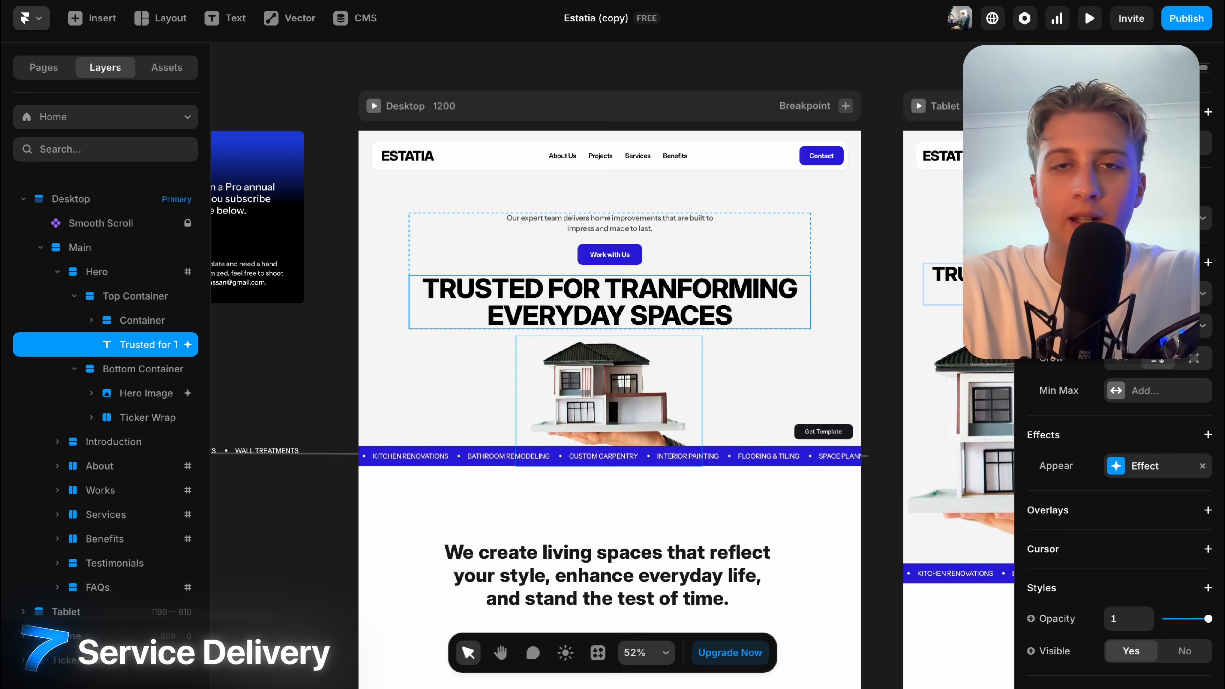
key("ctrl+z")
left_click(878, 244)
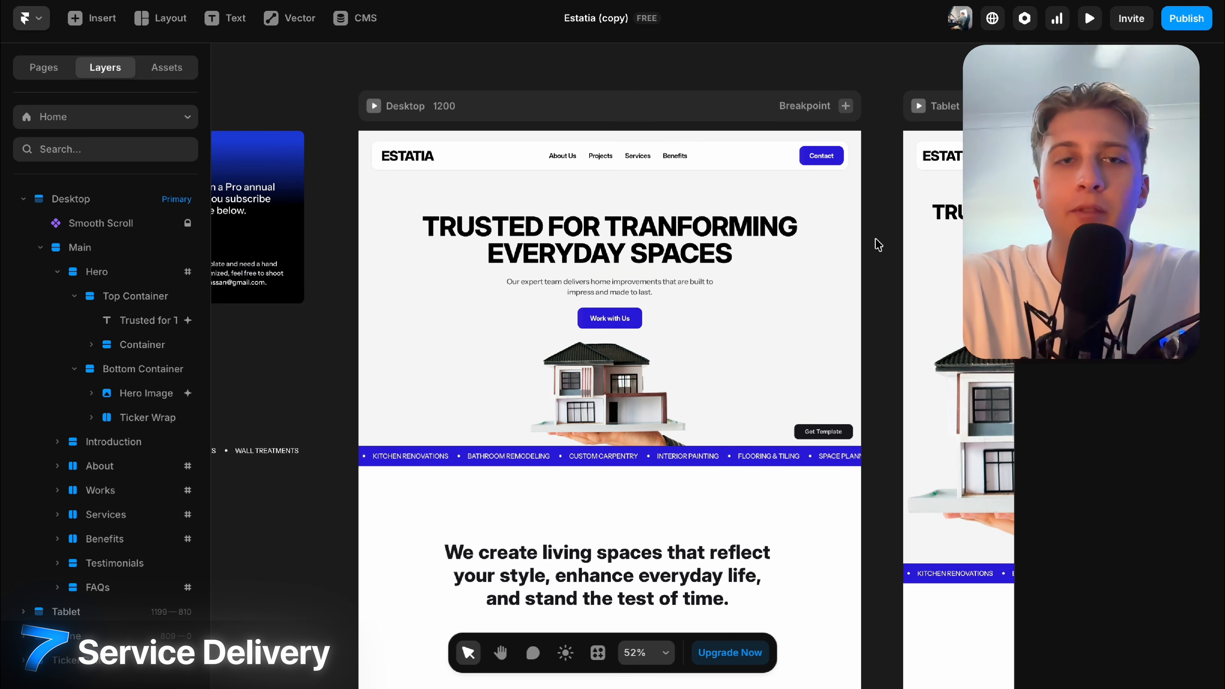
scroll(878, 244, "up", 3)
scroll(875, 237, "down", 3)
scroll(875, 237, "down", 5)
scroll(874, 238, "up", 6)
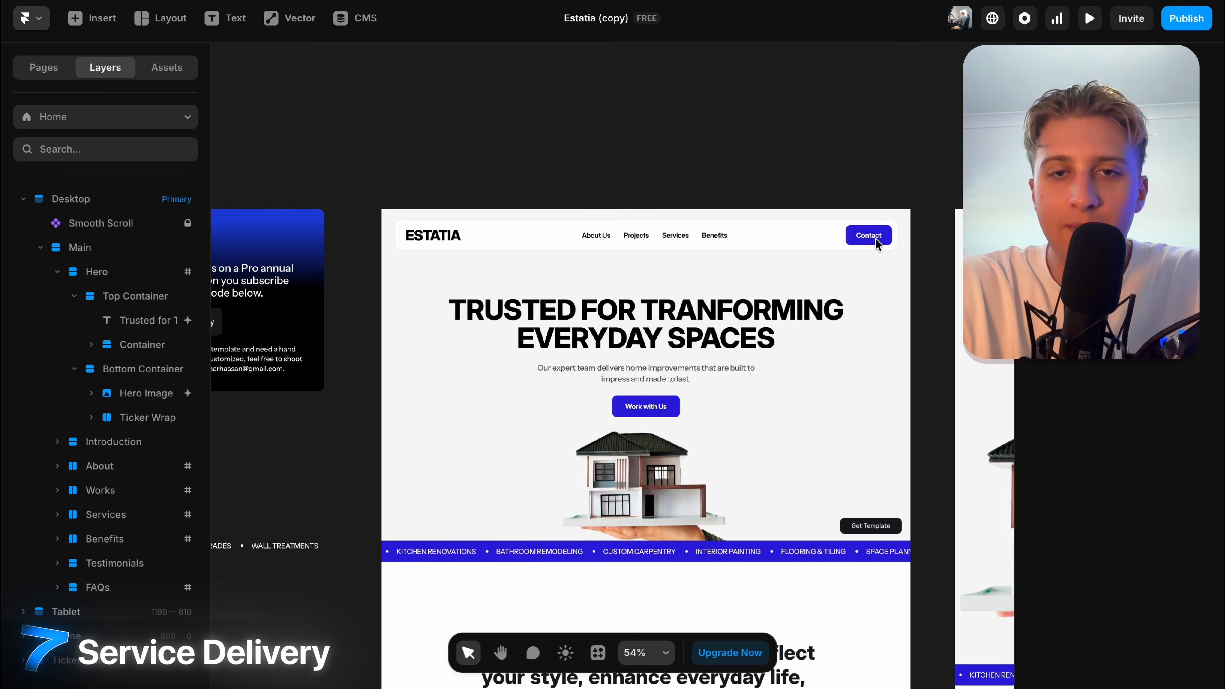
left_click(876, 285)
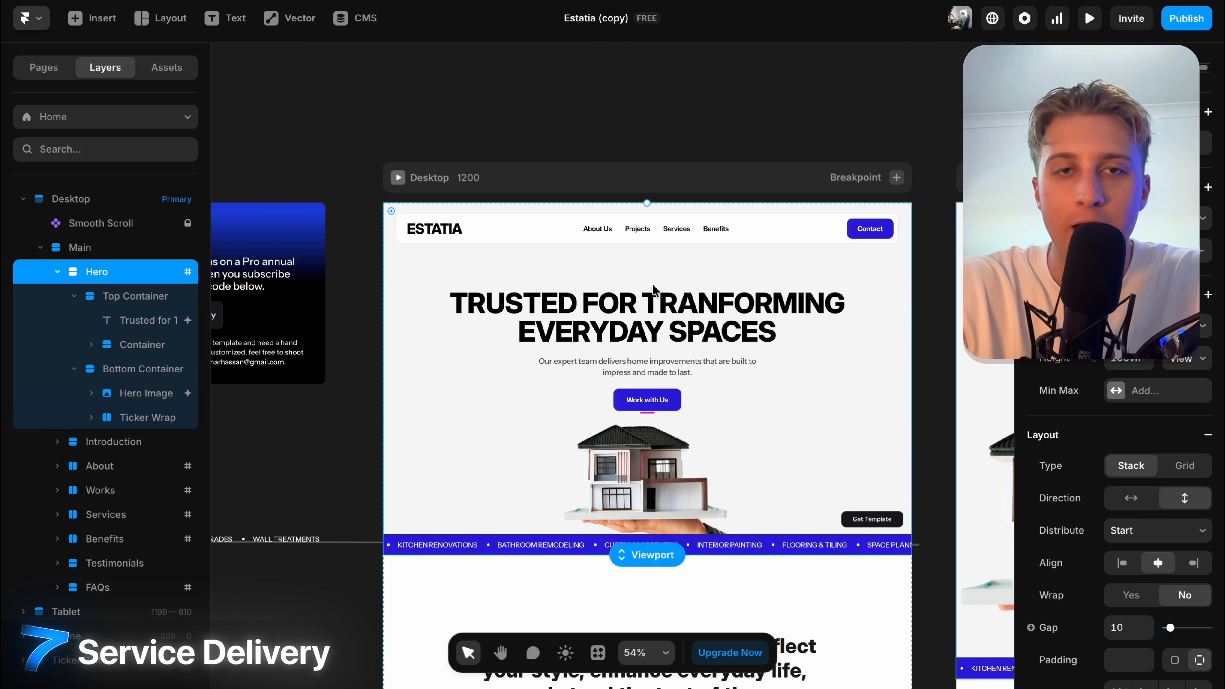
scroll(654, 289, "up", 2)
left_click(550, 579)
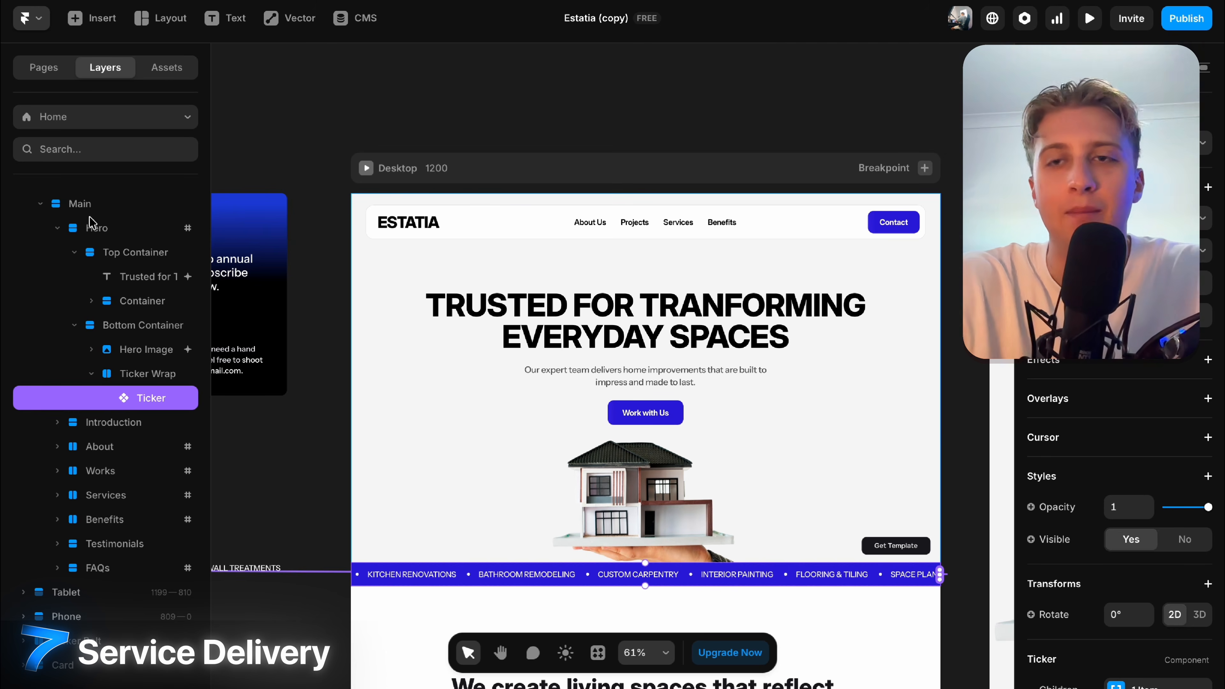
left_click(96, 228)
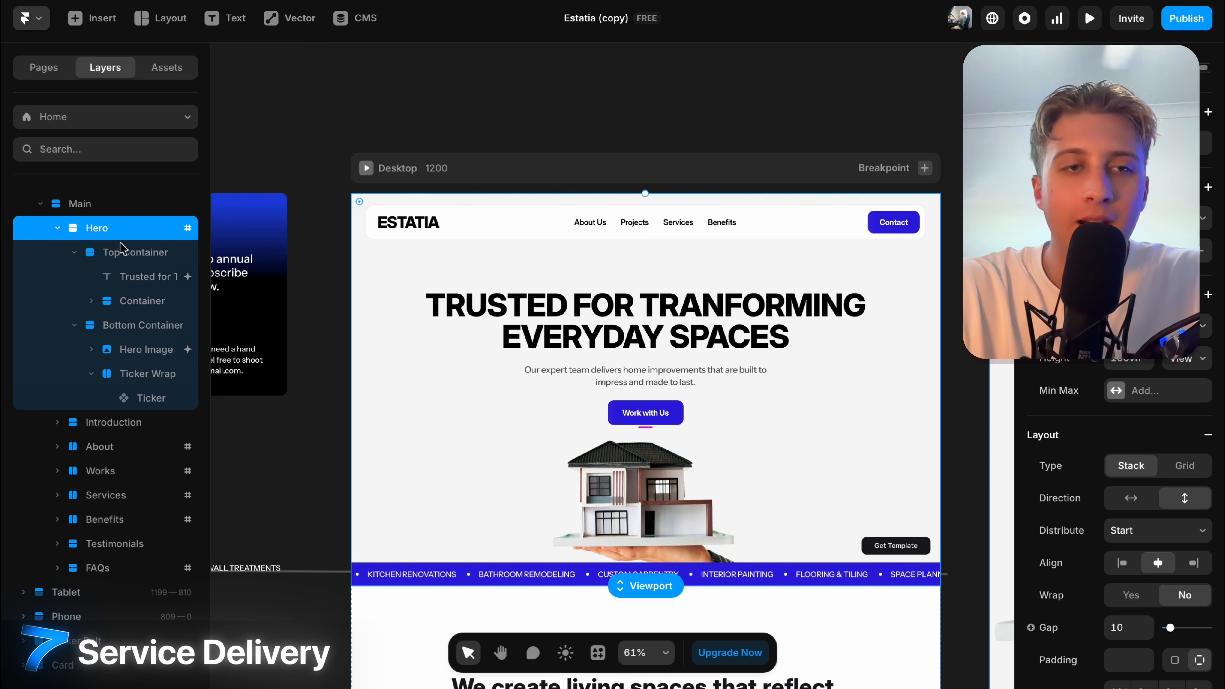
left_click(120, 254)
left_click(74, 252)
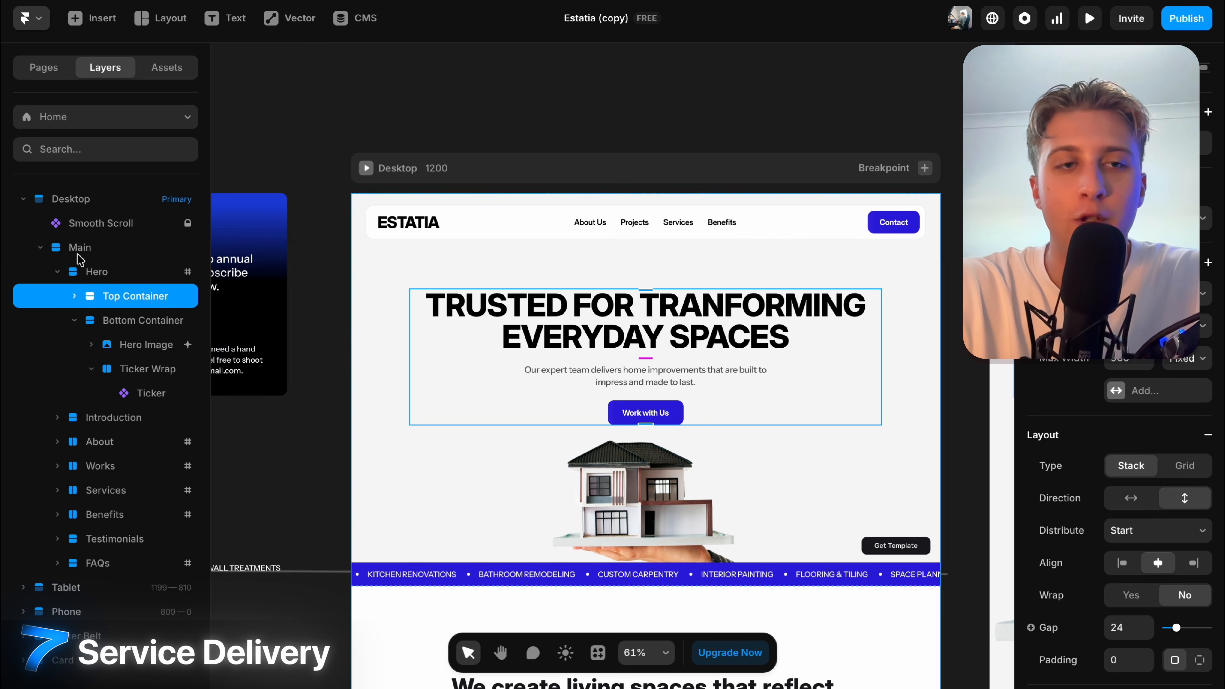
left_click(74, 296)
left_click(140, 320)
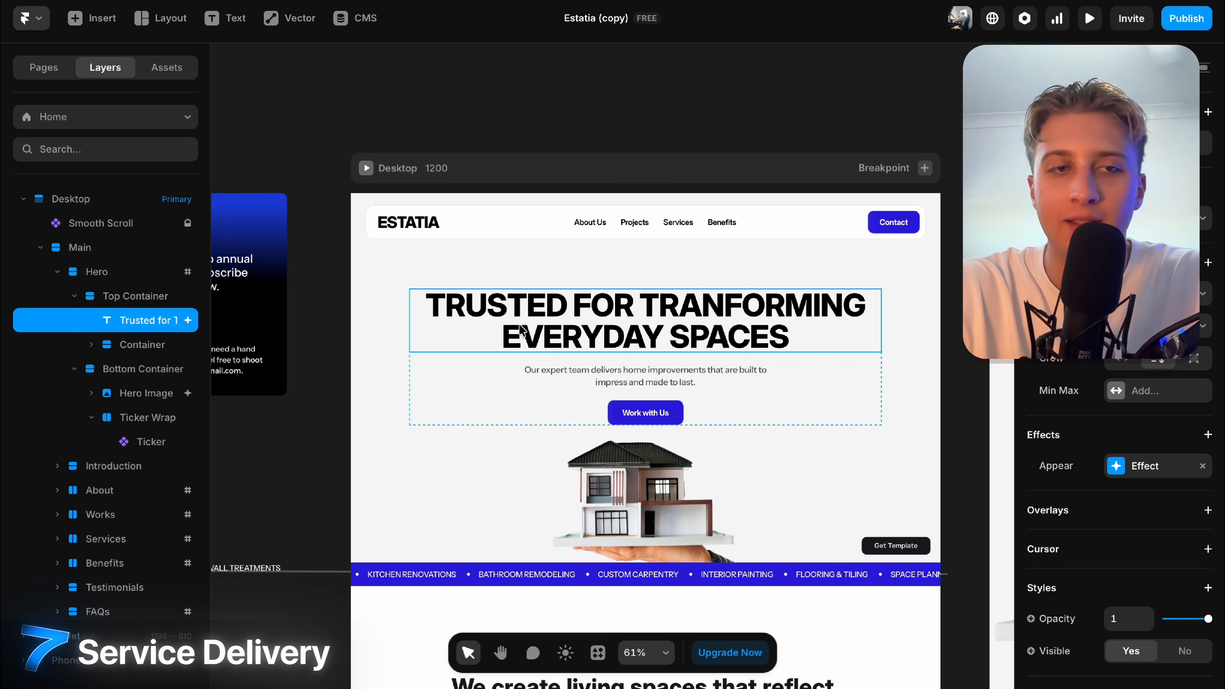
left_click(93, 345)
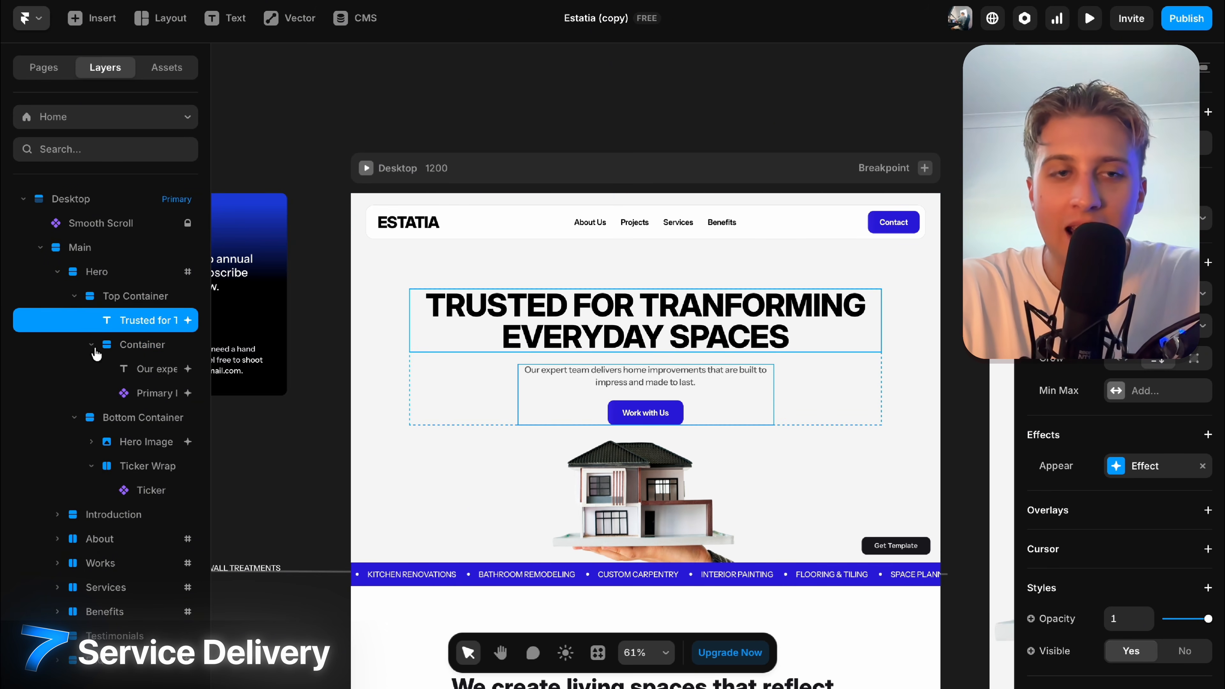
left_click(156, 369)
left_click(150, 396)
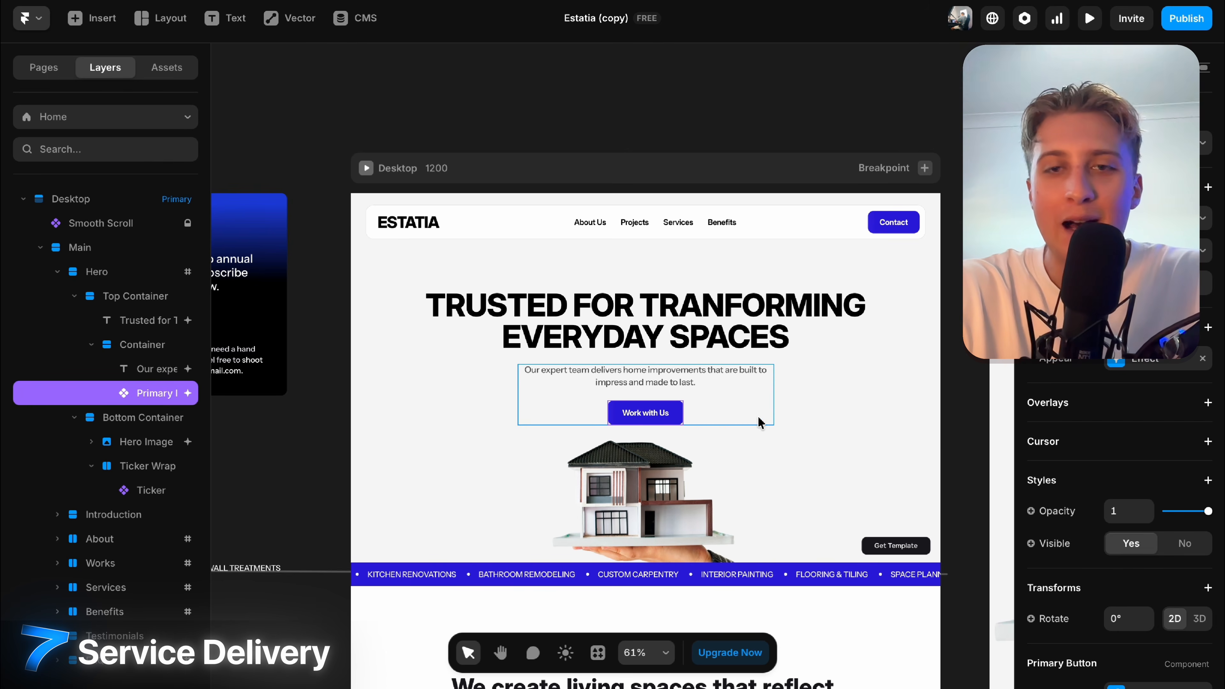
scroll(758, 419, "up", 3)
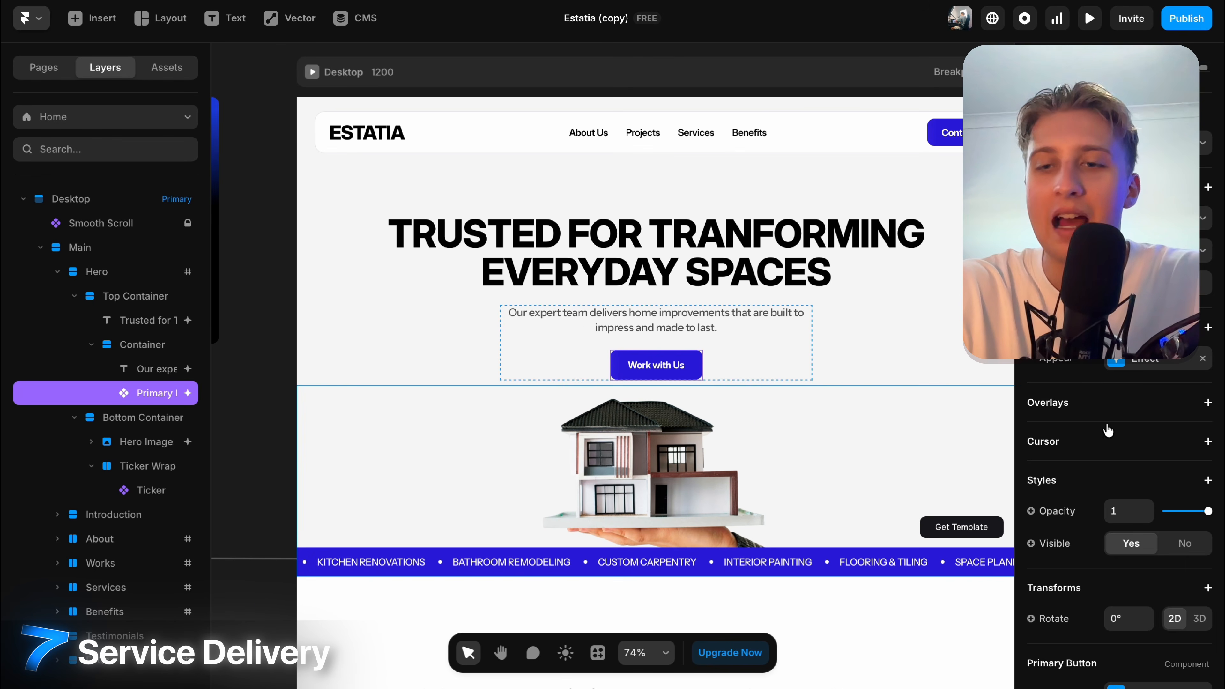
scroll(1107, 424, "down", 5)
scroll(846, 397, "down", 5)
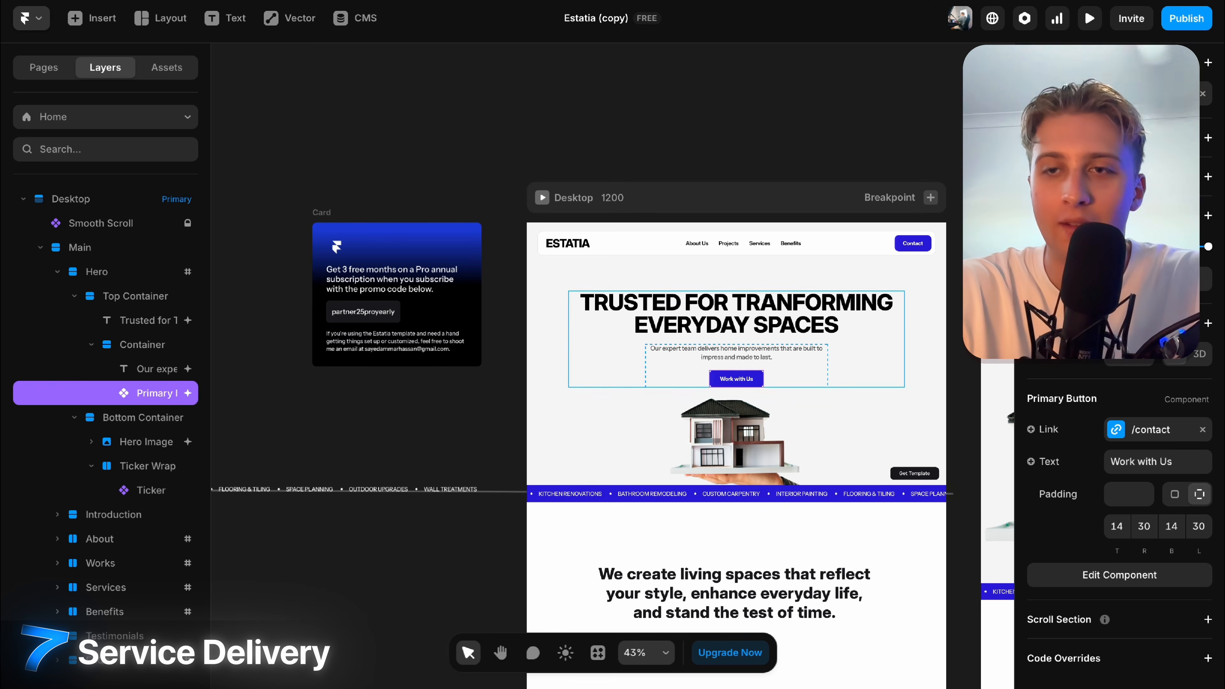
left_click(688, 381)
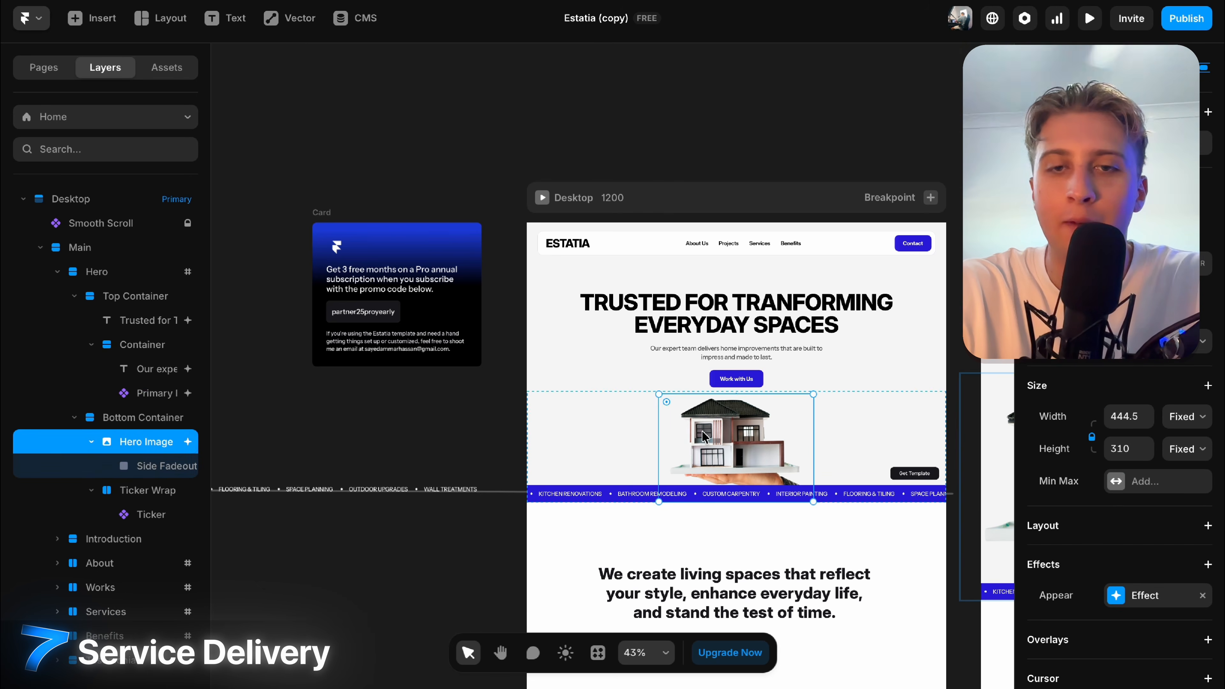
scroll(689, 378, "up", 3)
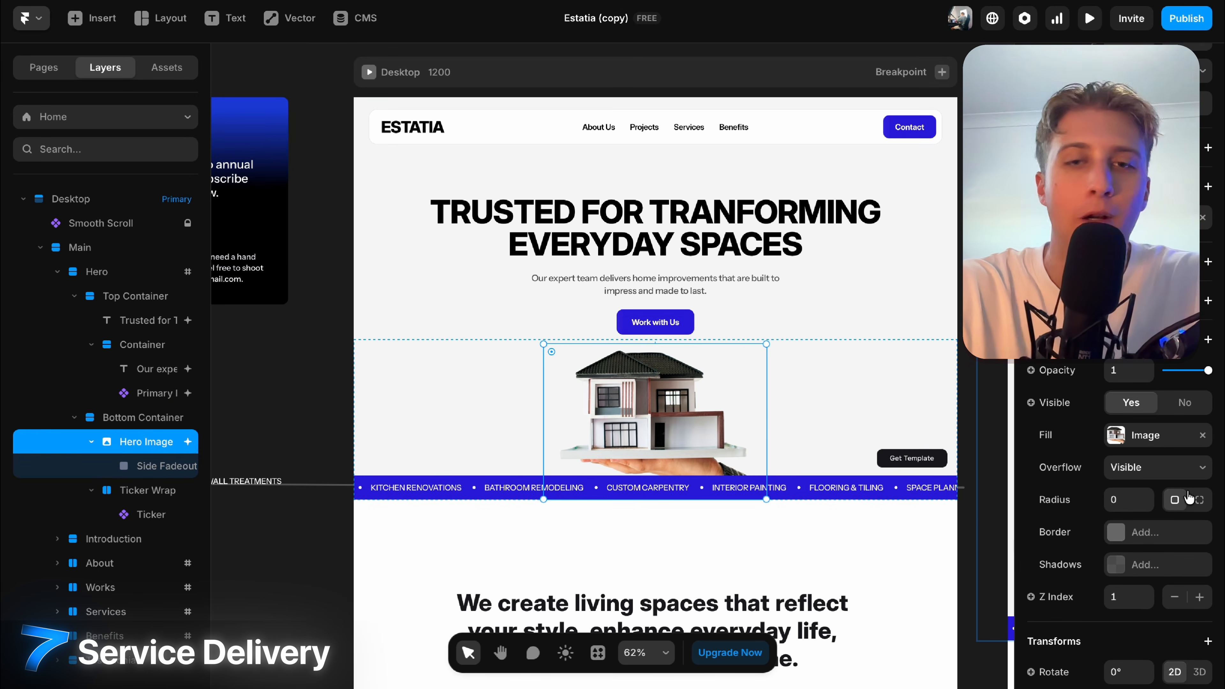
left_click(655, 227)
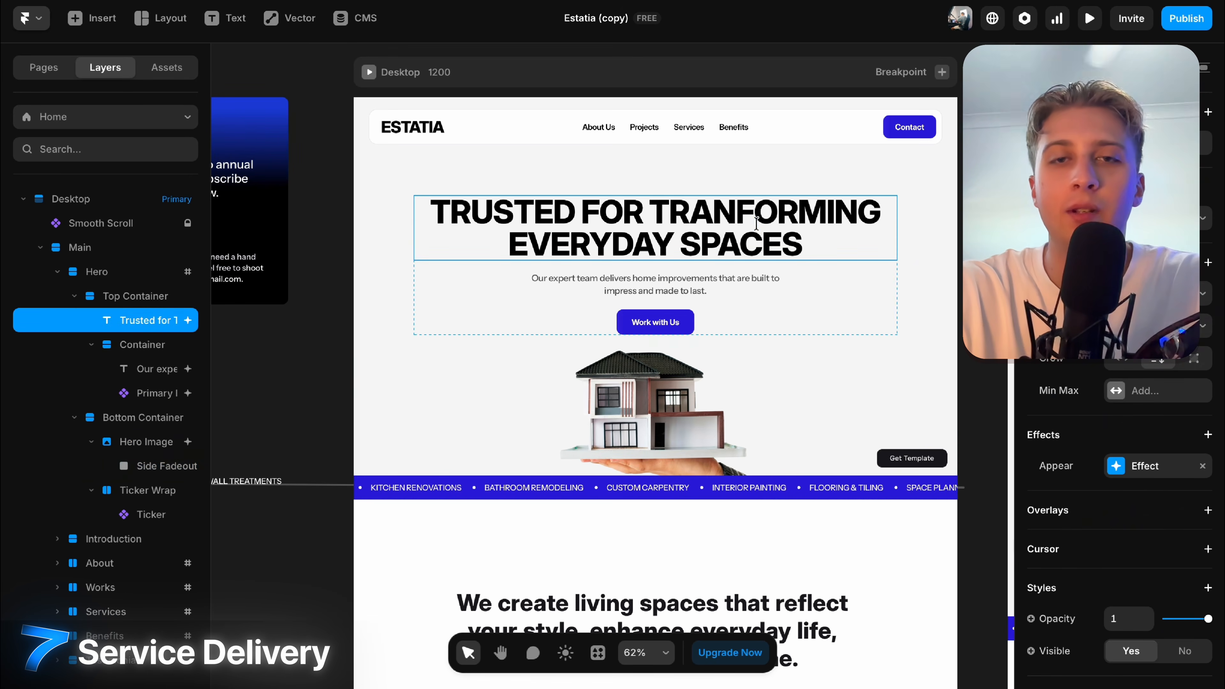
double_click(655, 227)
type("wejdn3idnd3")
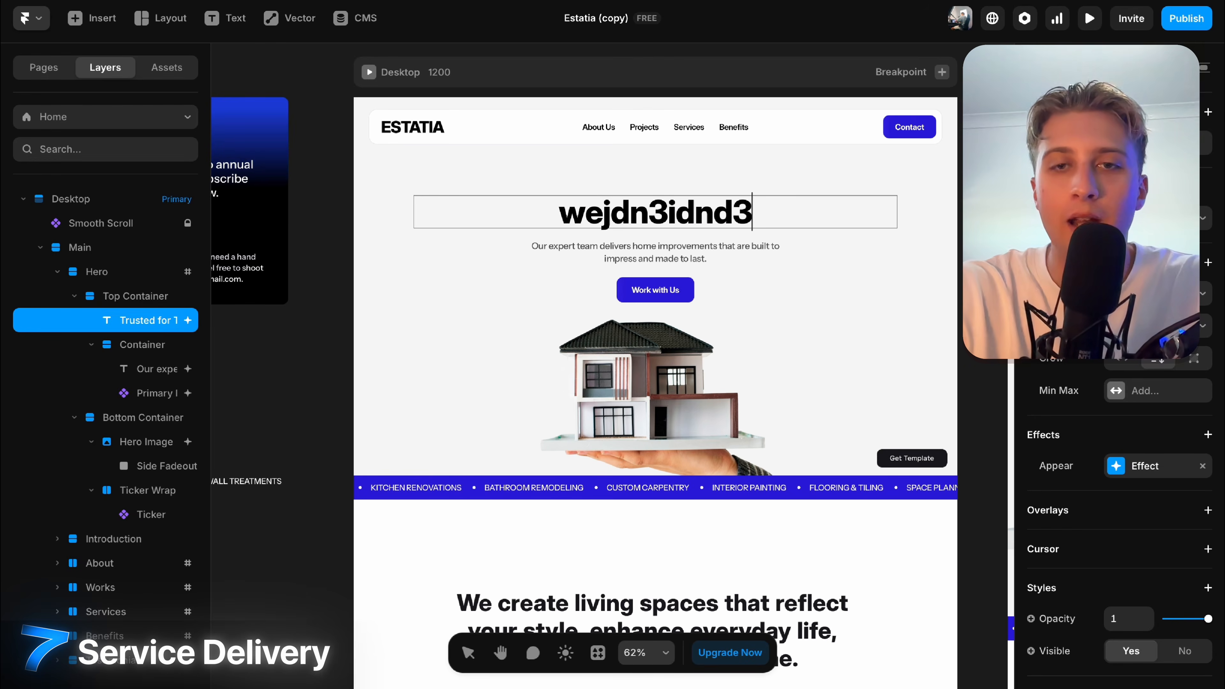
key("ctrl+z")
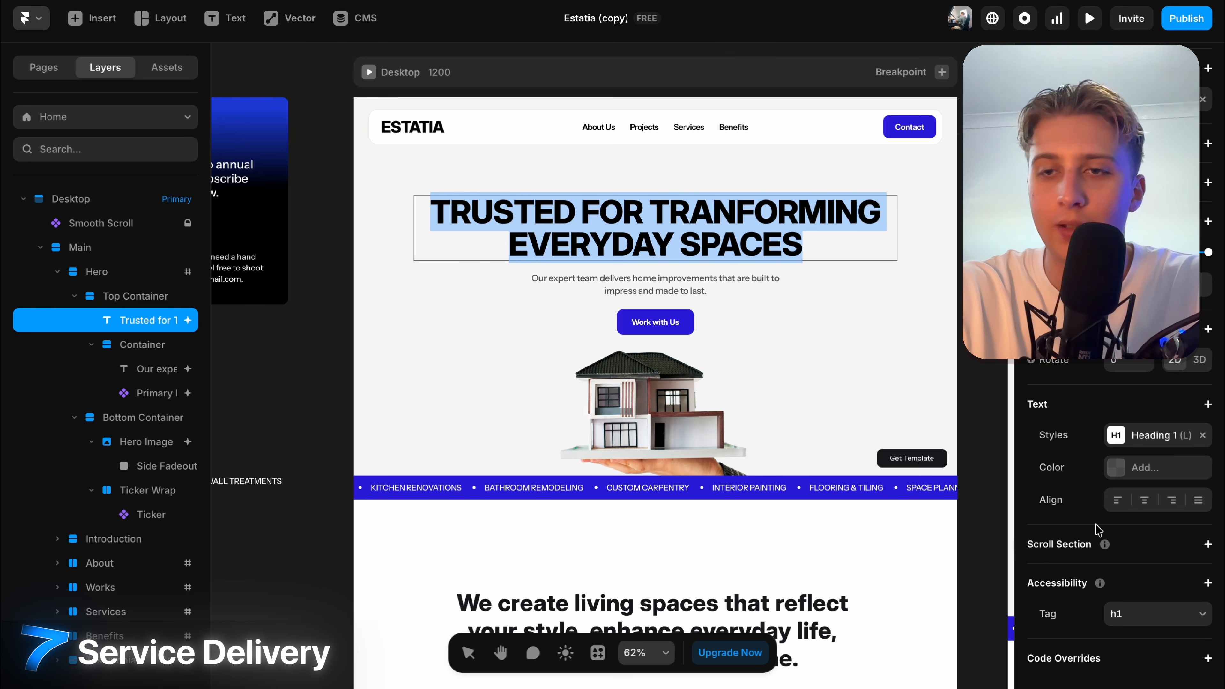
left_click(1120, 467)
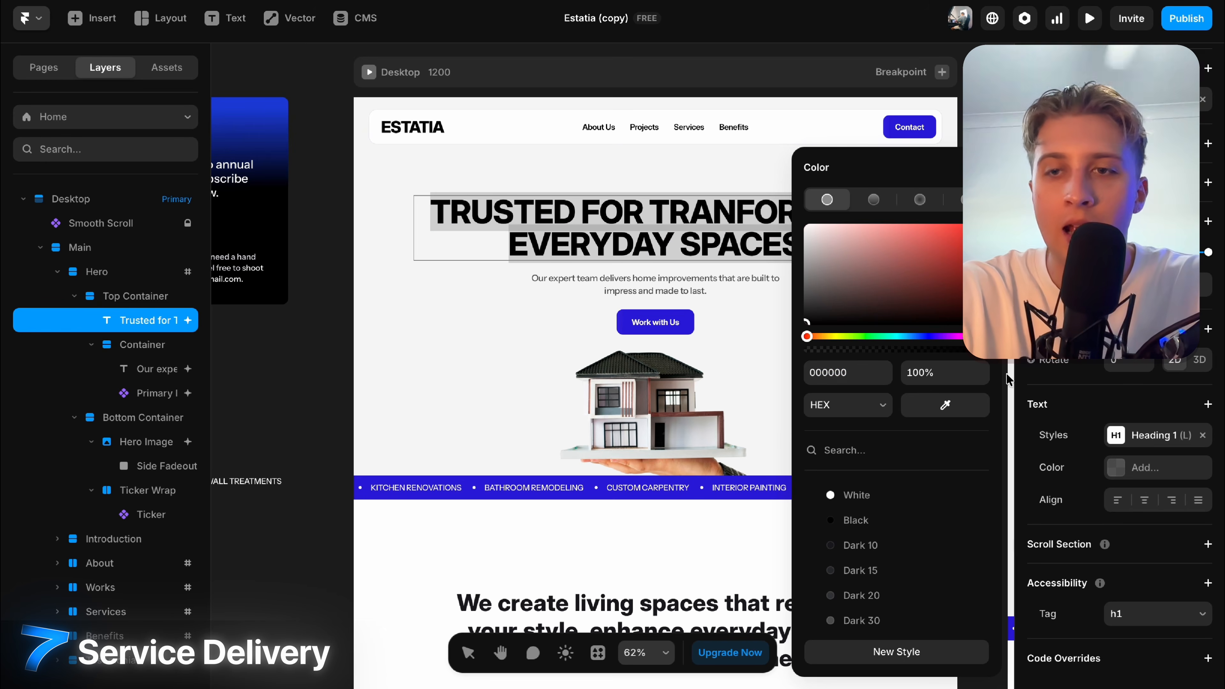
left_click(1157, 435)
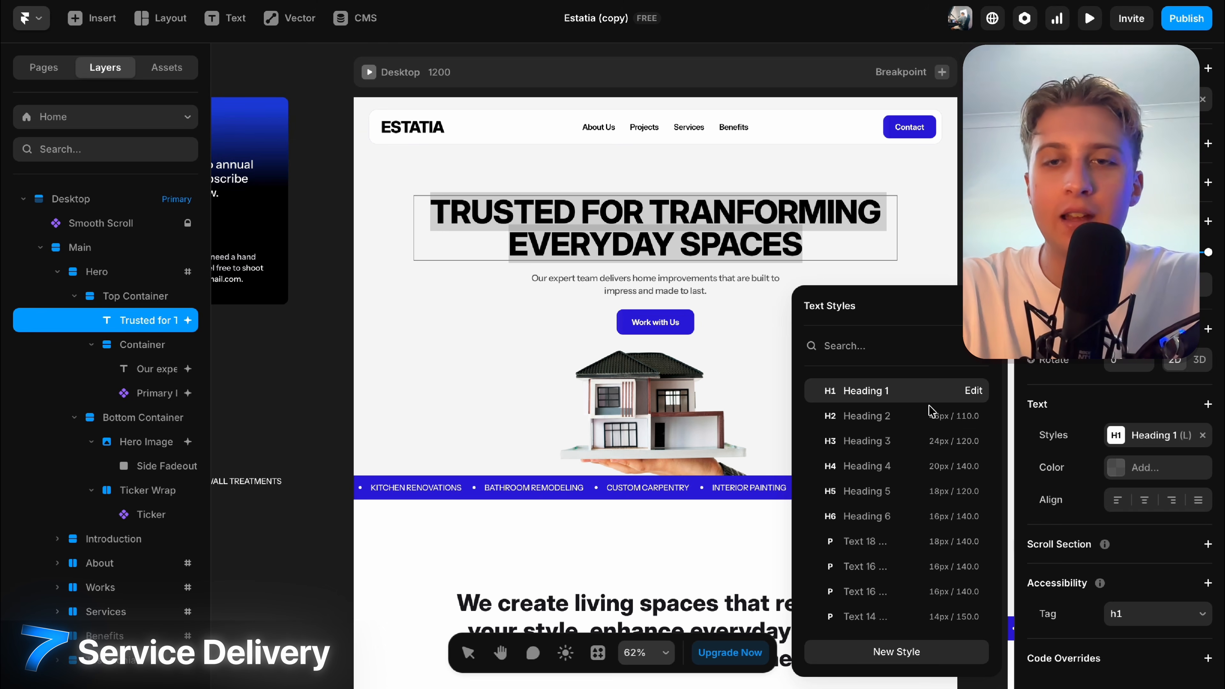
key("Escape")
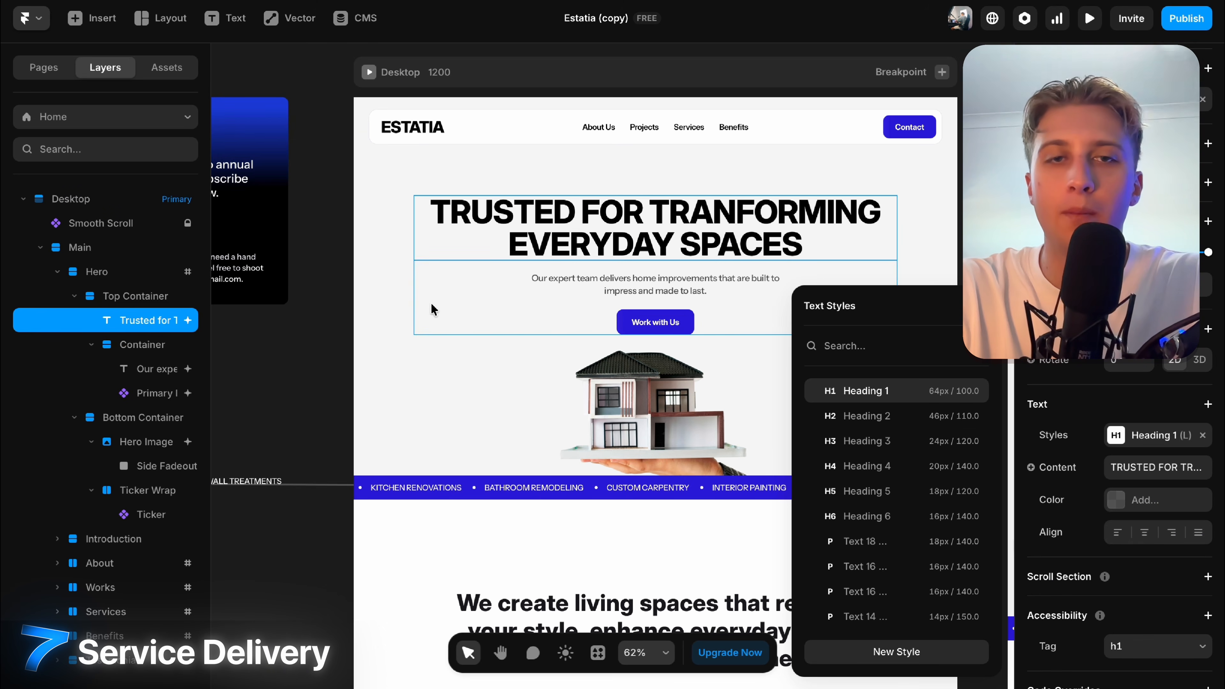
left_click(313, 236)
left_click(656, 227)
scroll(1153, 434, "down", 1)
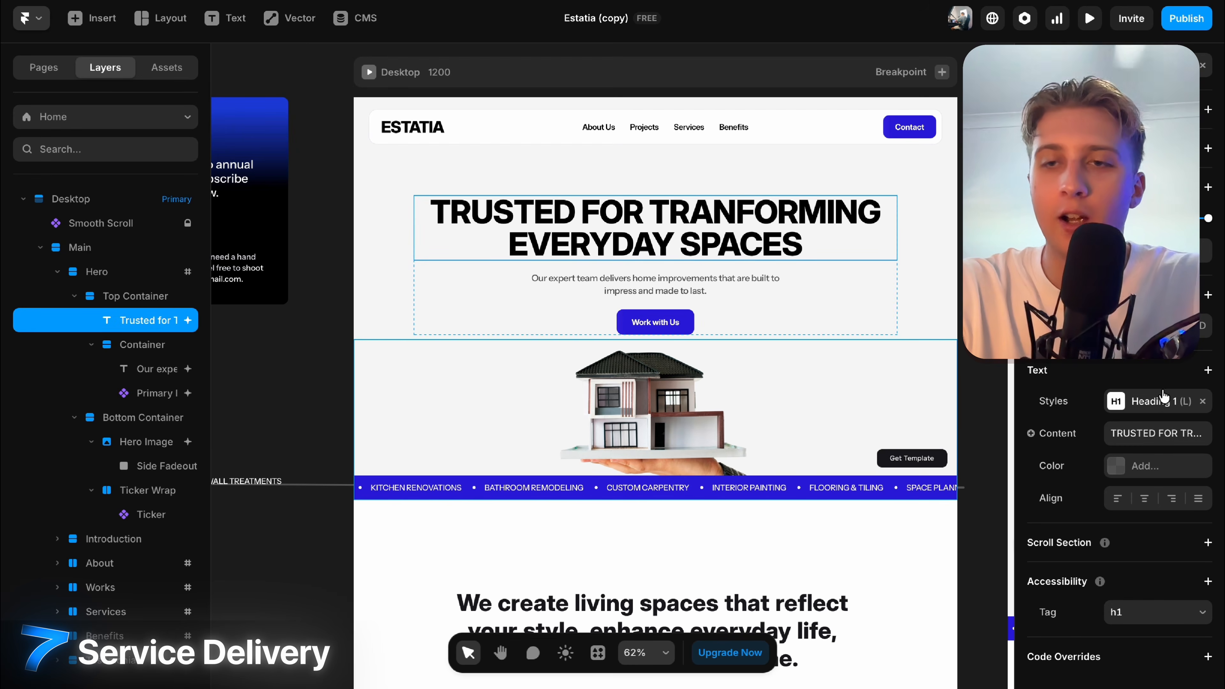
left_click(1152, 403)
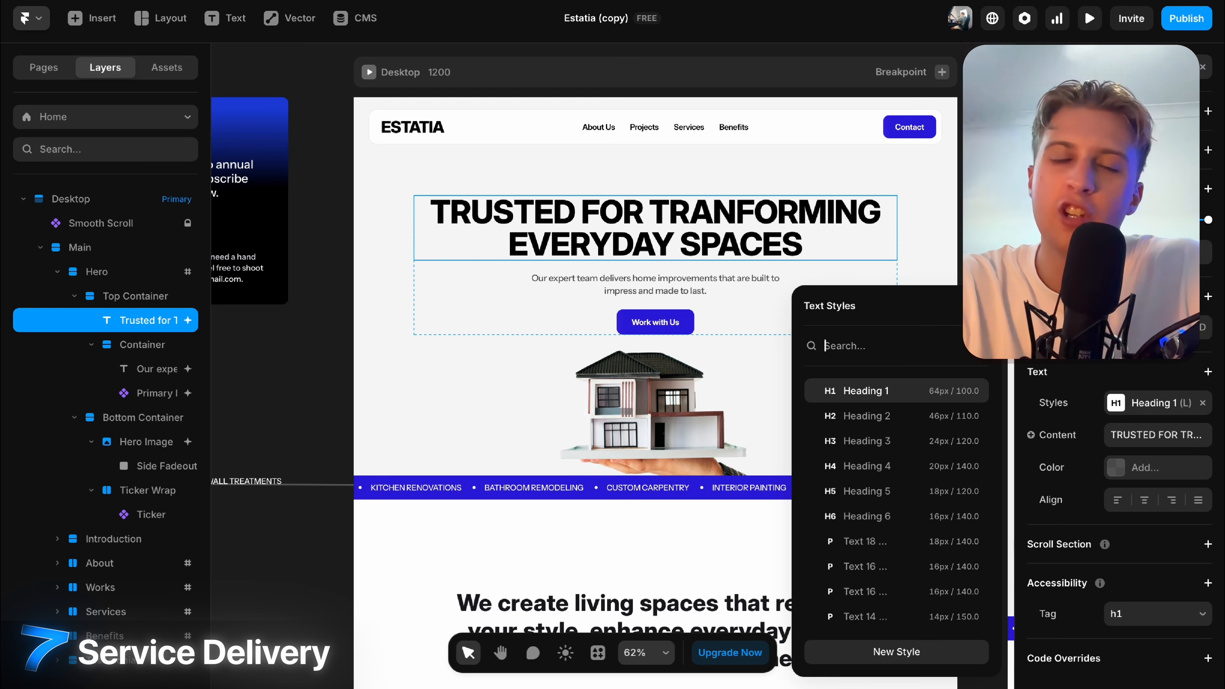
key("Escape")
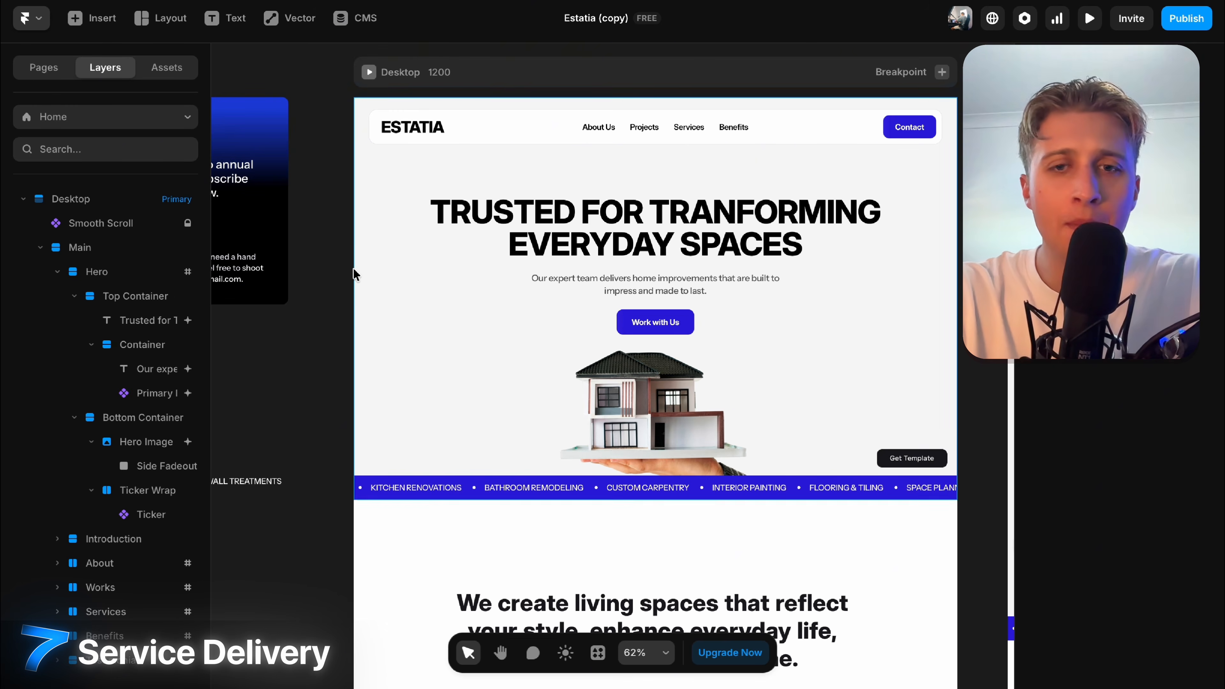
left_click(658, 322)
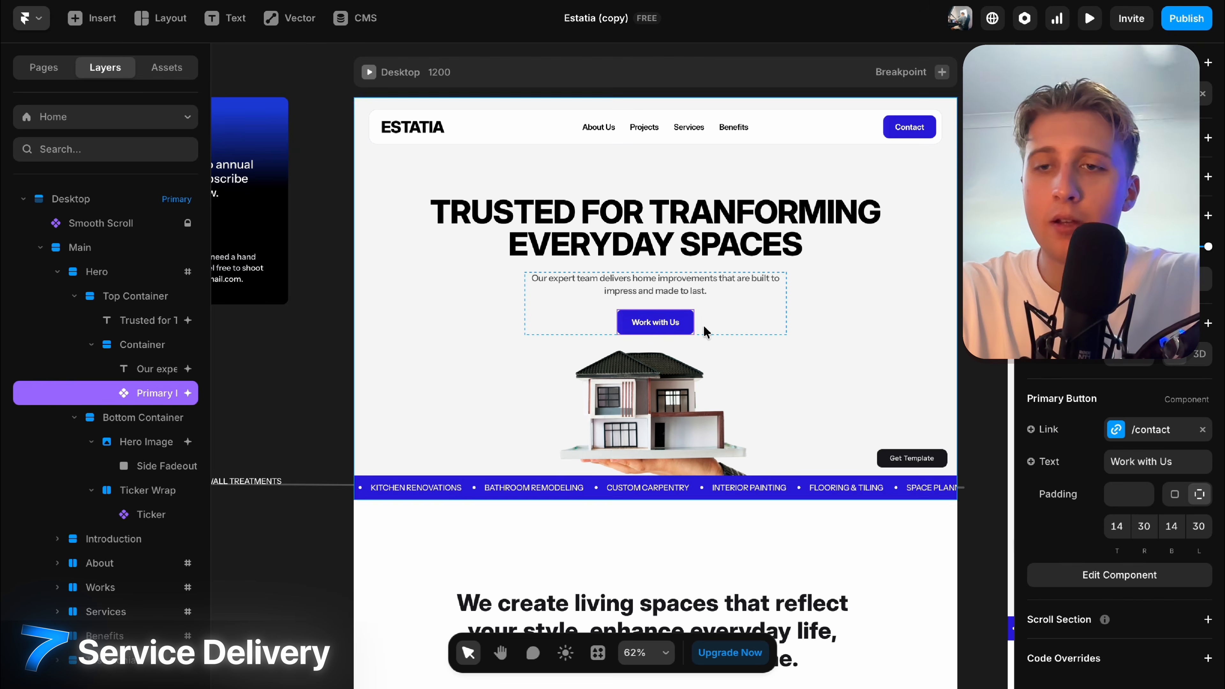
left_click(1153, 429)
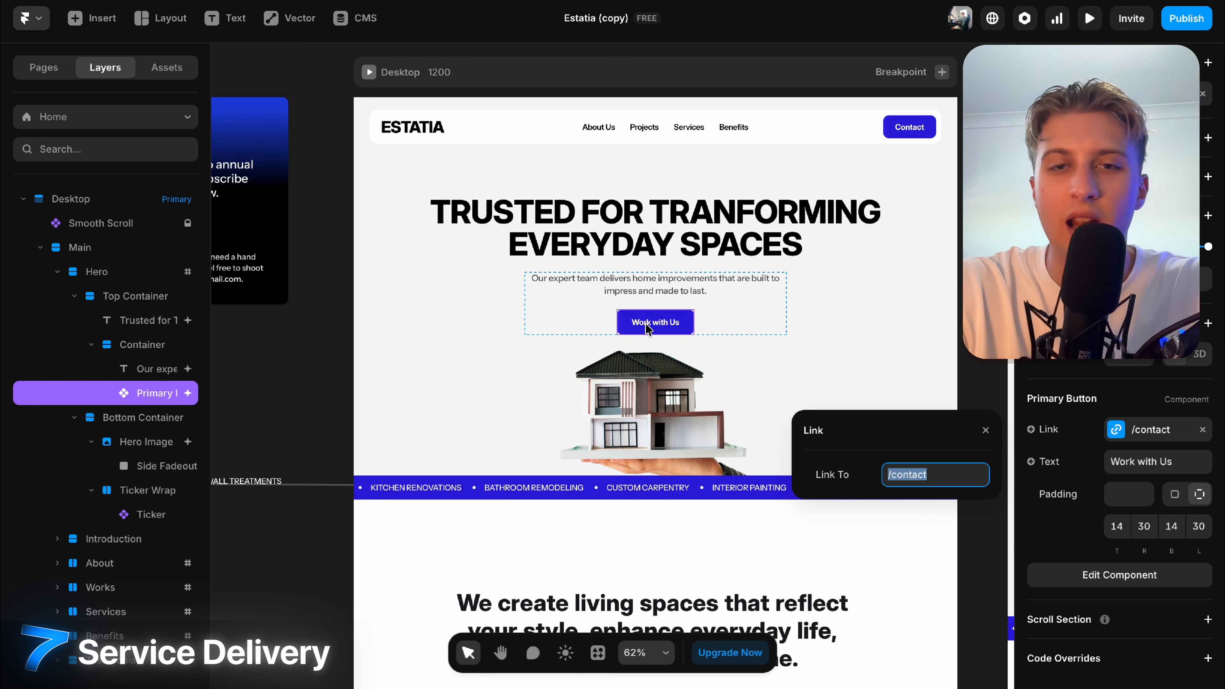
left_click(1161, 459)
type("kednced")
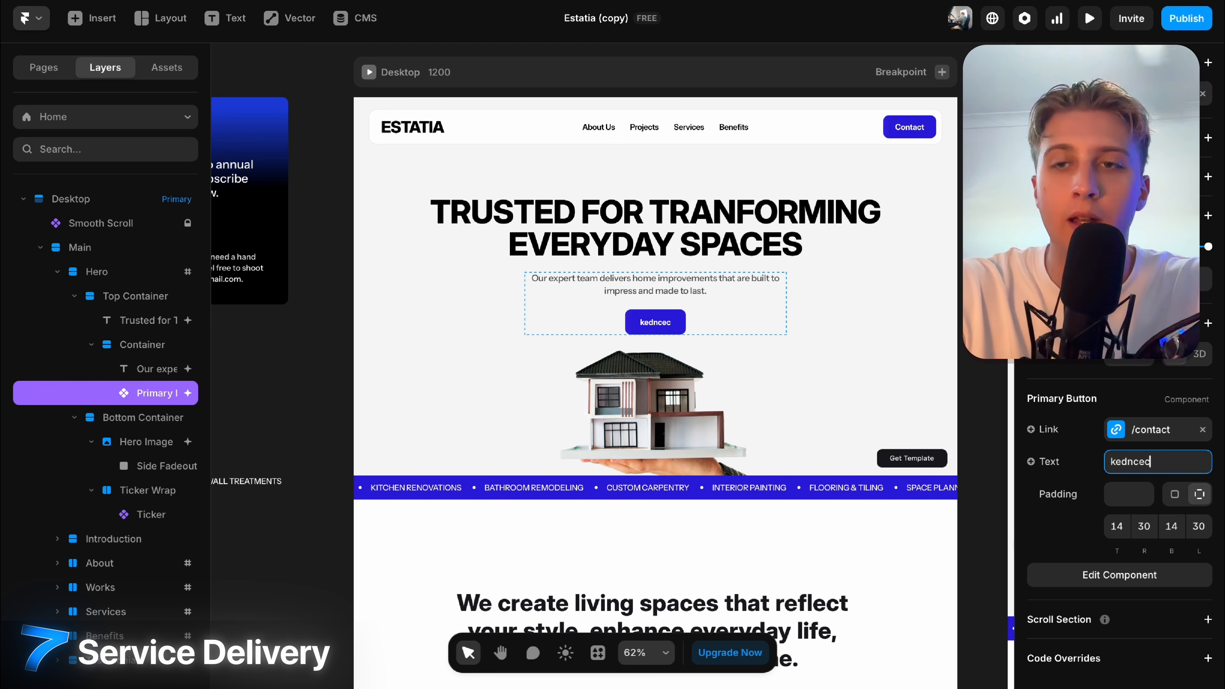
key("ctrl+z")
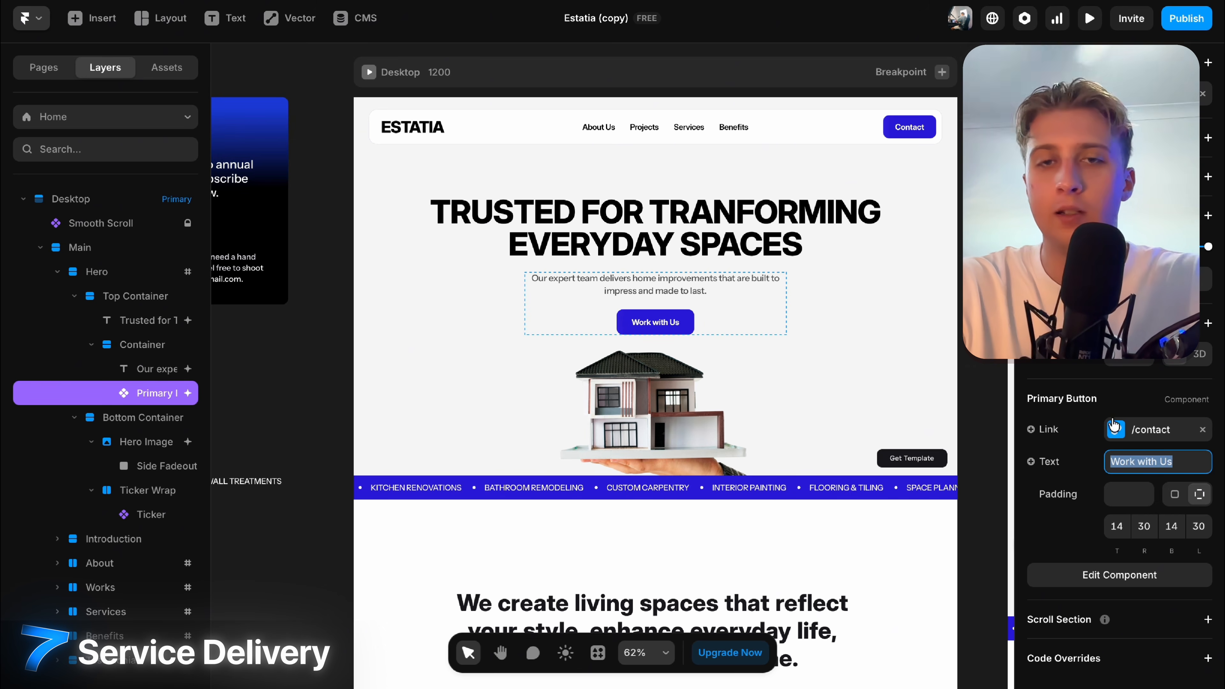
Increase the gap between the hero paragraph and button to 37.
left_click(656, 308)
scroll(656, 309, "up", 5)
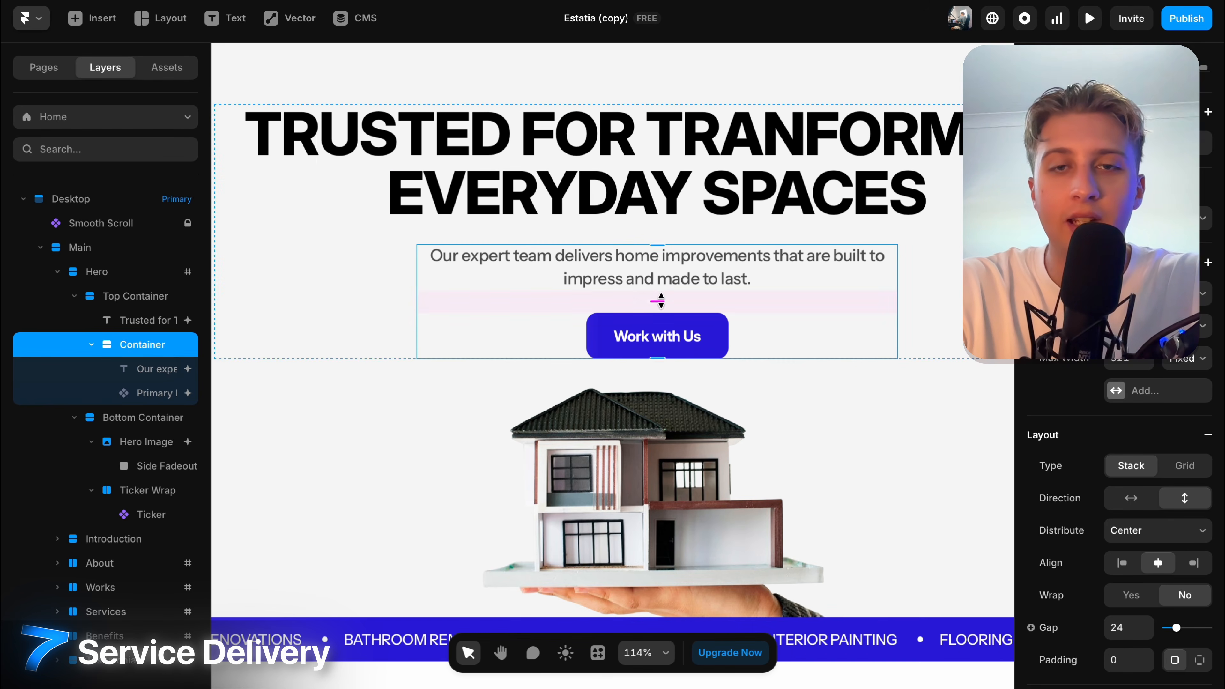
left_click_drag(658, 300, 667, 300)
scroll(667, 300, "down", 3)
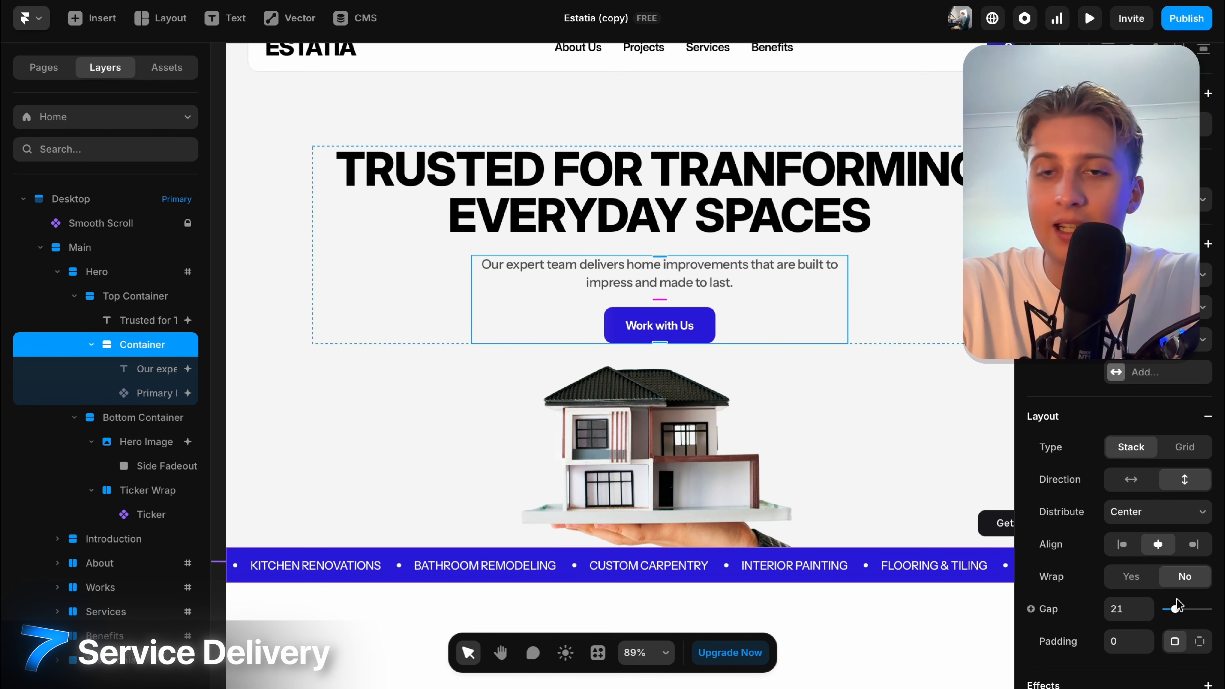
left_click_drag(1177, 609, 1183, 615)
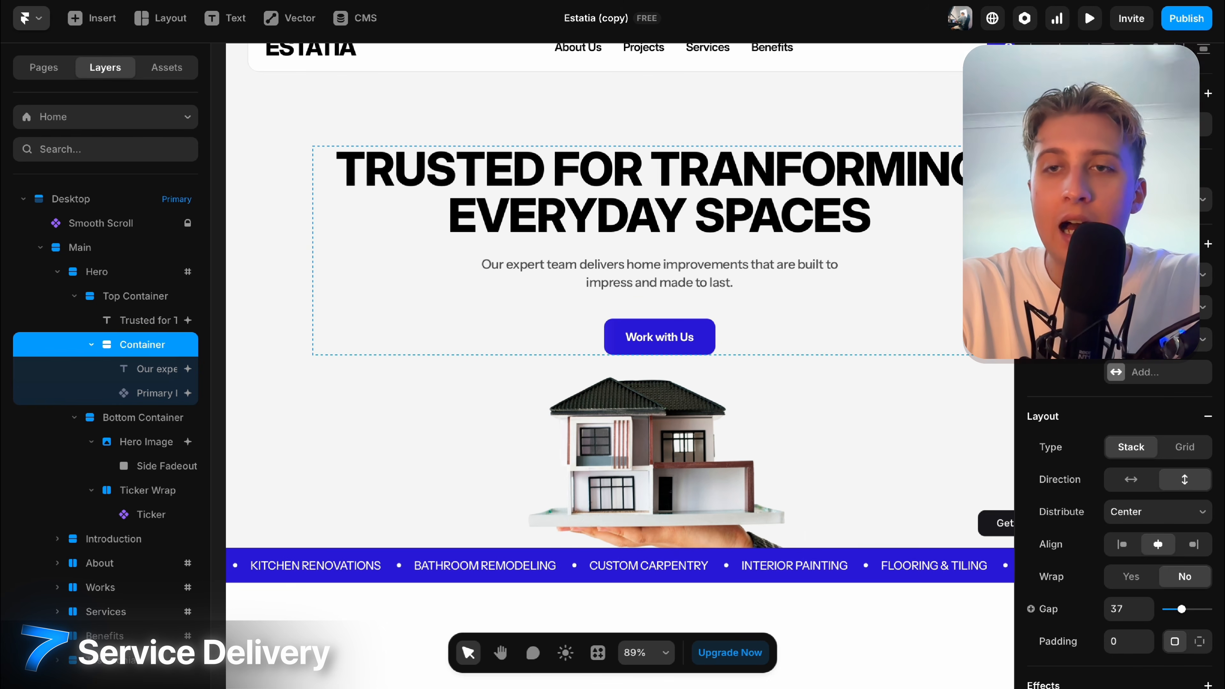
scroll(735, 269, "down", 5)
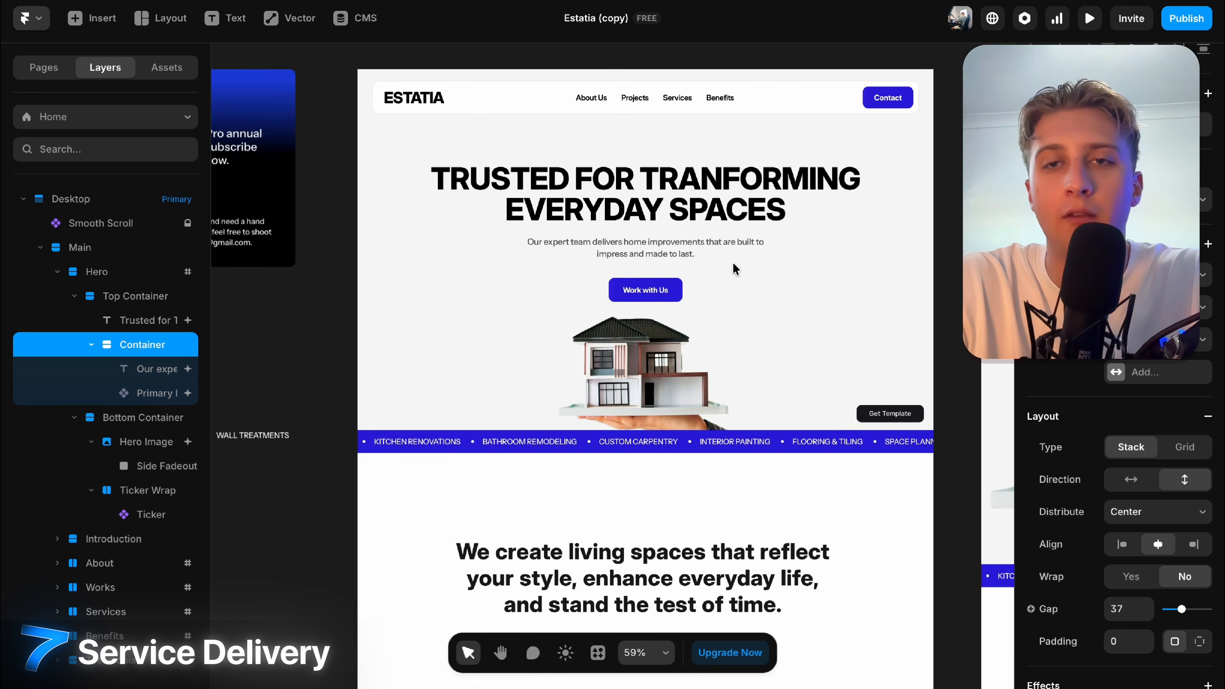
scroll(735, 269, "up", 2)
Give the headline's parent group a maximum width of 500.
left_click(879, 236)
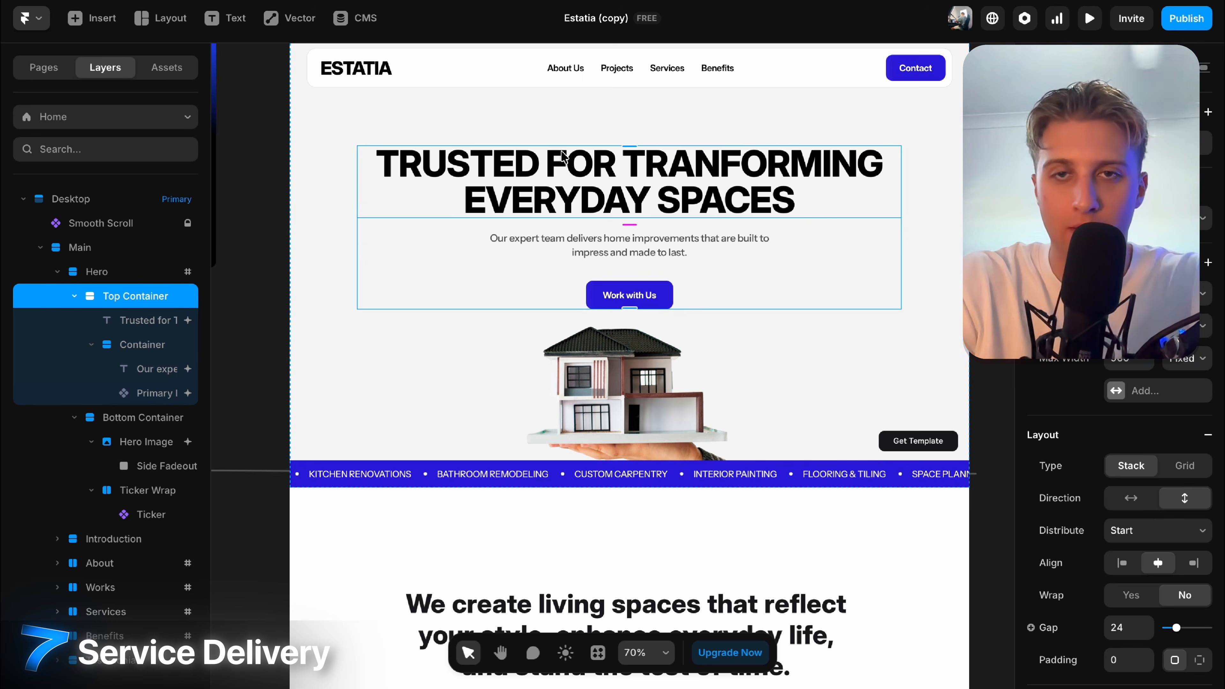
left_click(750, 200)
left_click(880, 244)
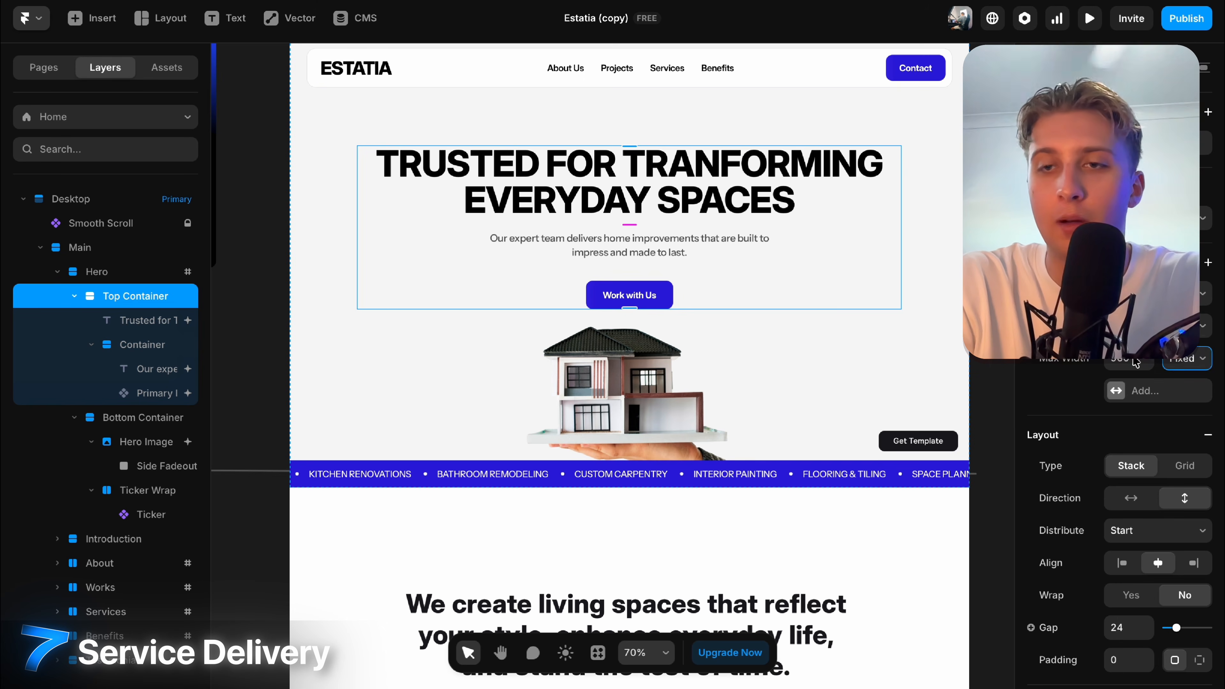
left_click(1116, 366)
type("500")
key("Return")
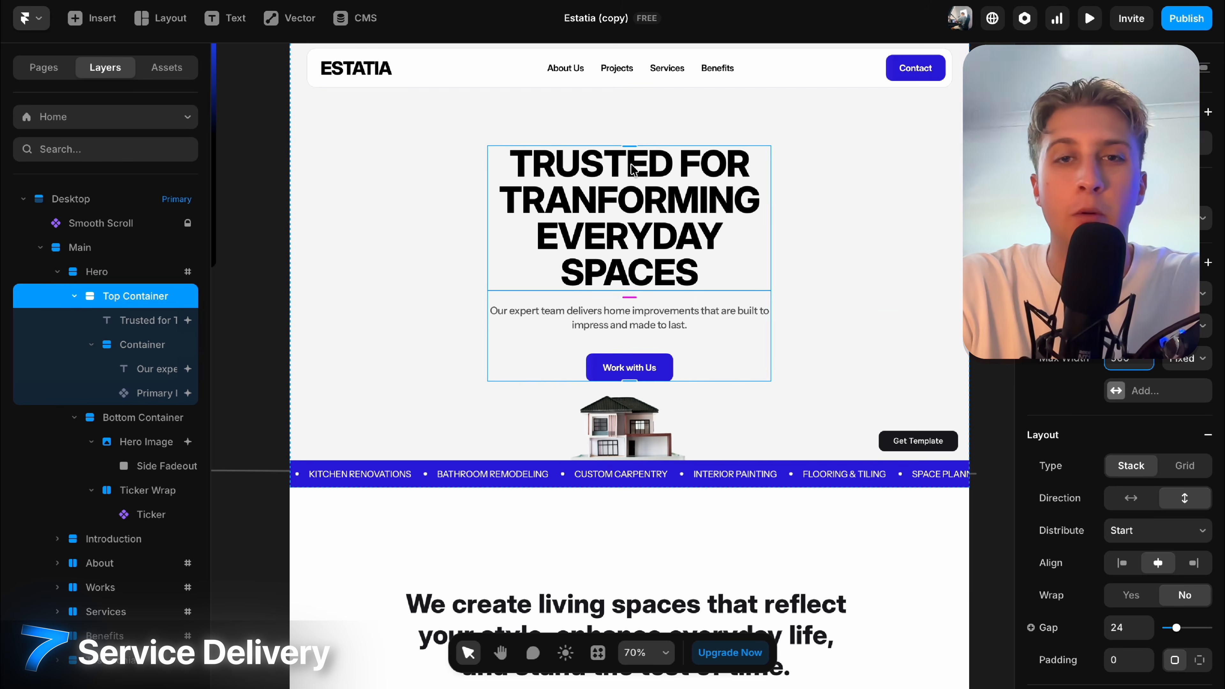
scroll(634, 171, "down", 5)
scroll(634, 171, "right", 1)
scroll(632, 169, "right", 10)
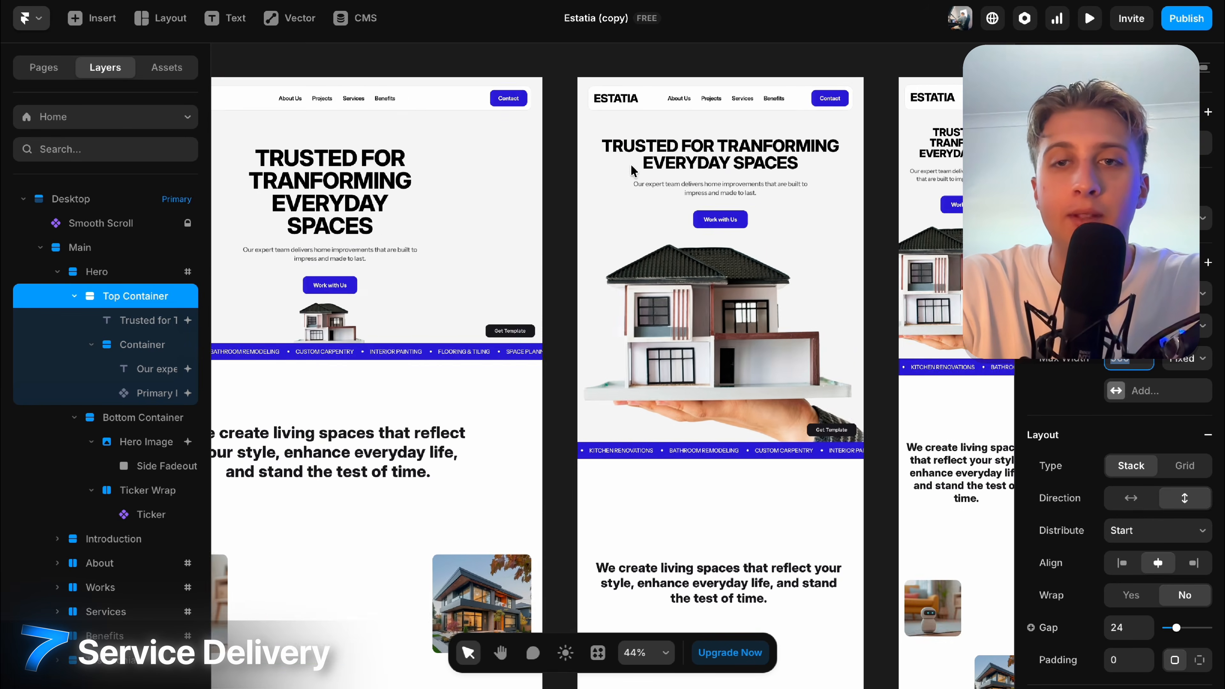
scroll(837, 140, "up", 3)
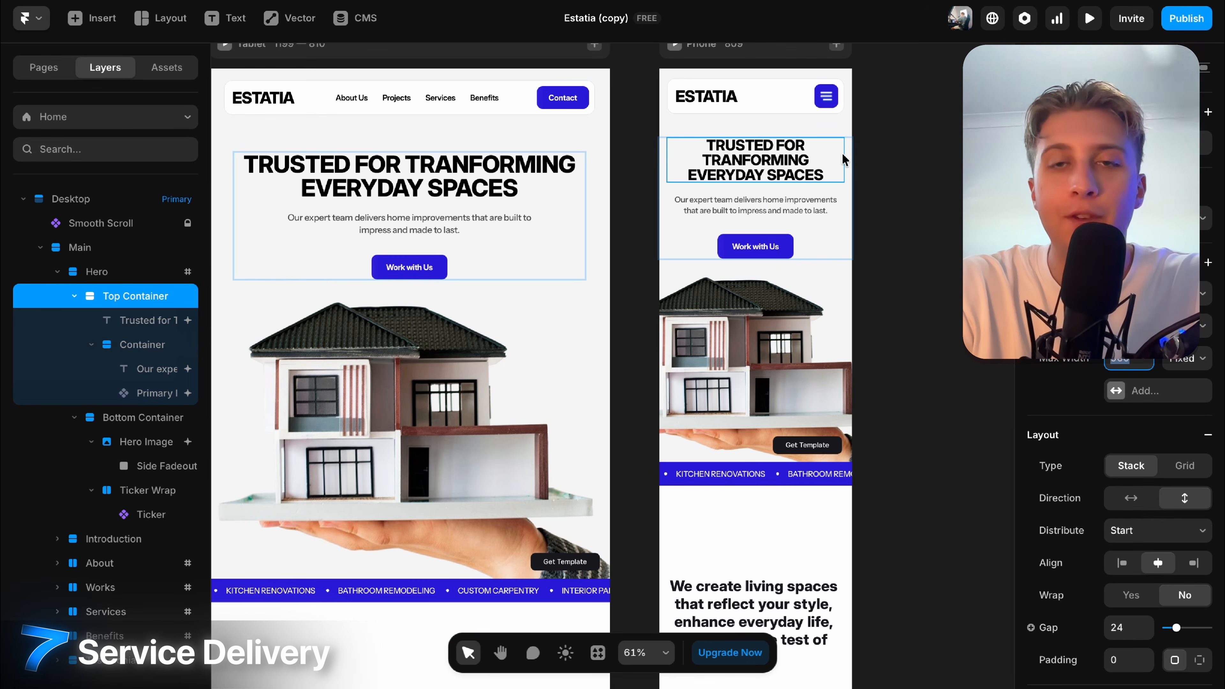
Add a 50% maximum width to the phone hero heading.
left_click(767, 160)
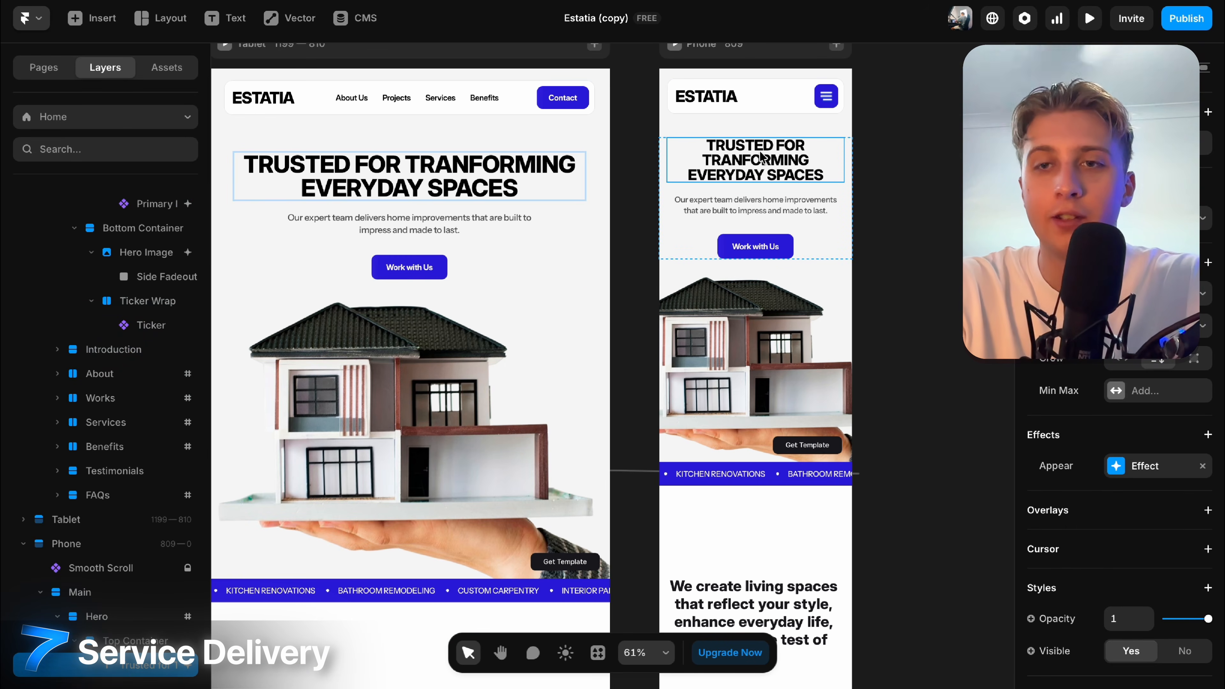
left_click(1116, 396)
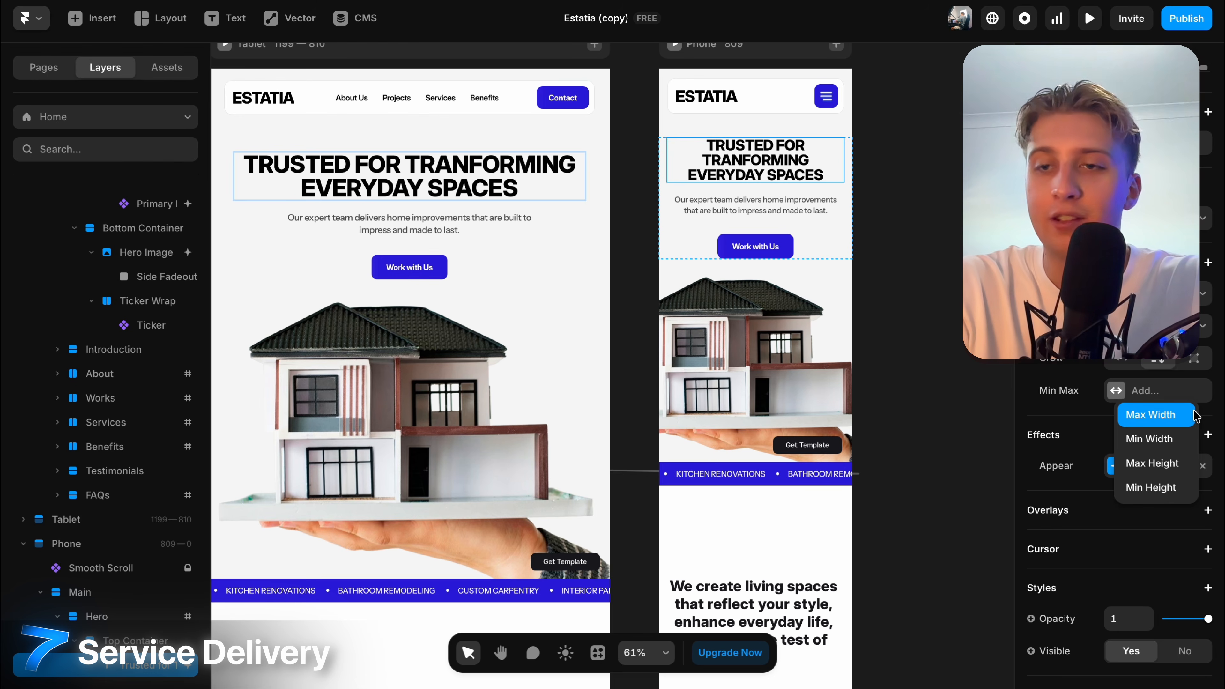
left_click(1158, 415)
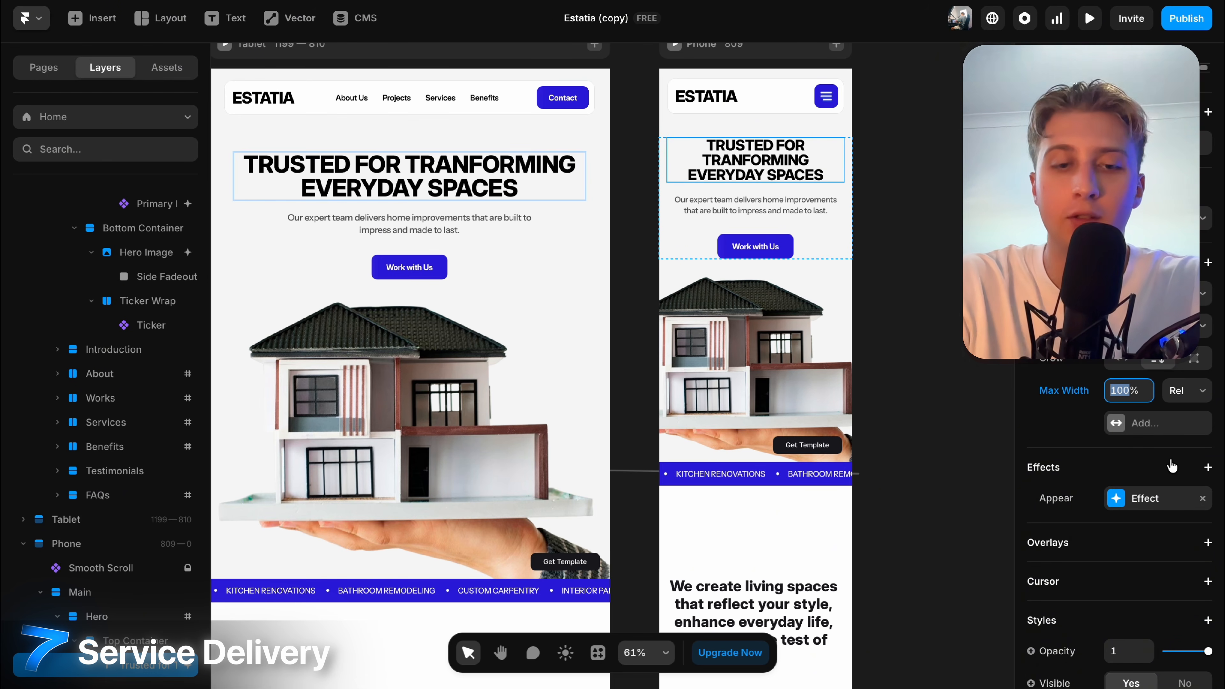
type("50")
key("Return")
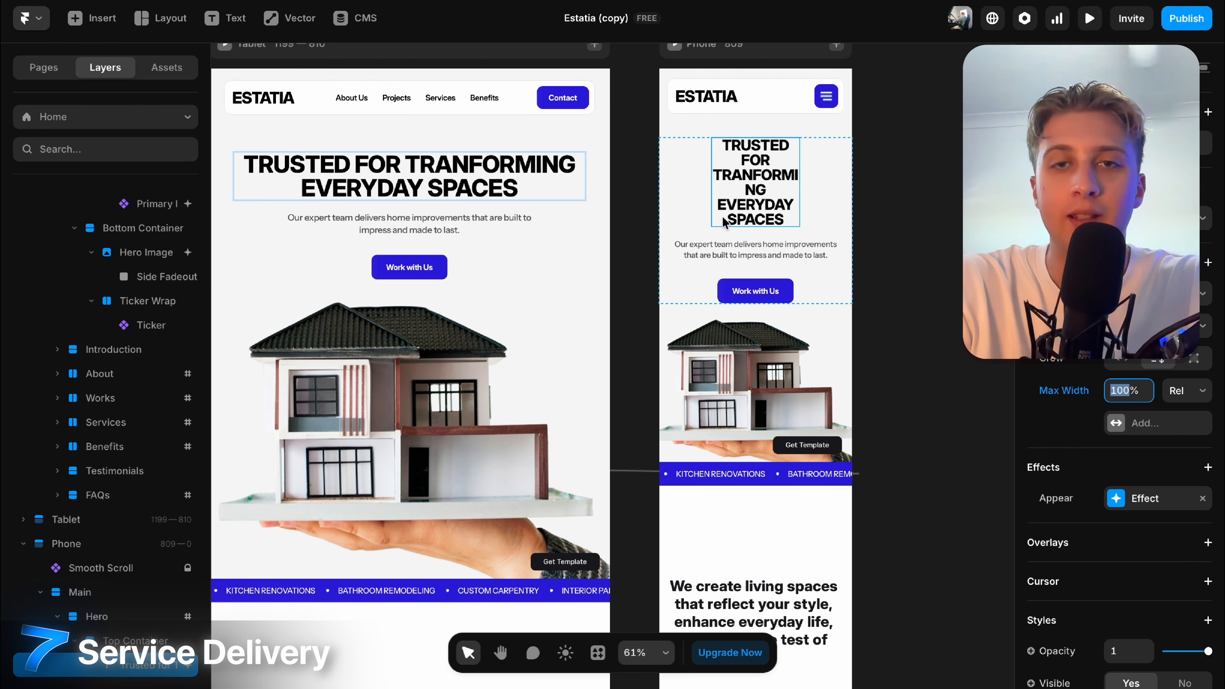
scroll(897, 200, "down", 5)
scroll(427, 400, "down", 5)
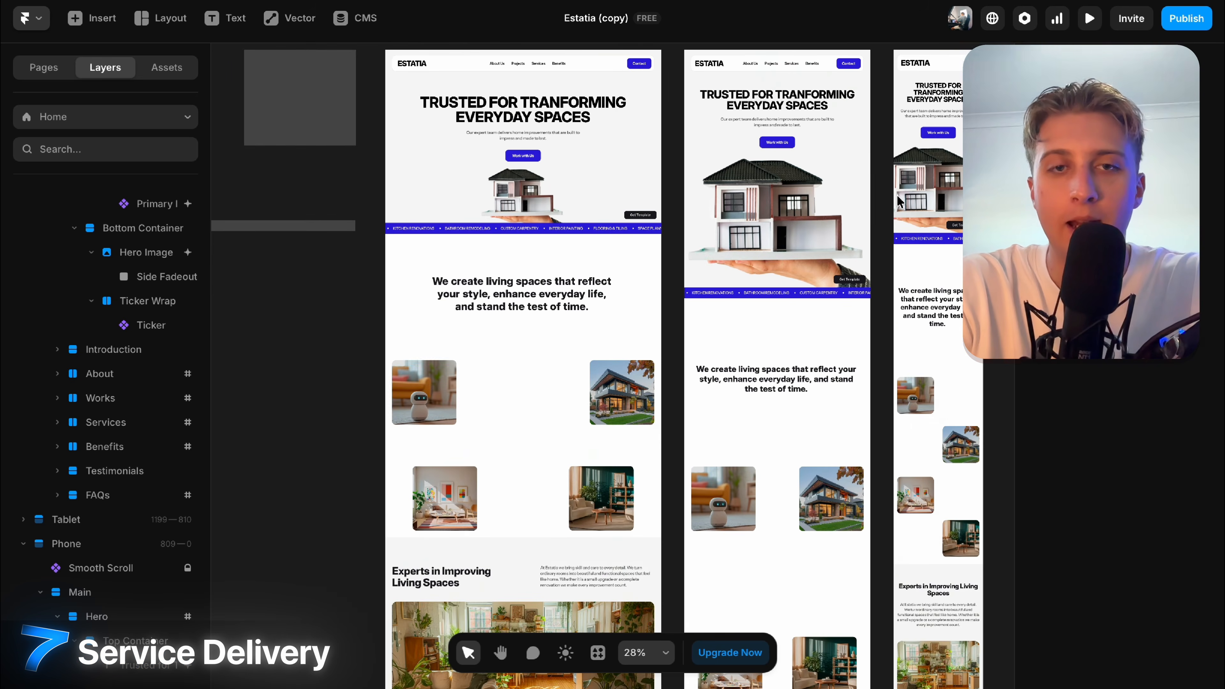
scroll(425, 396, "down", 5)
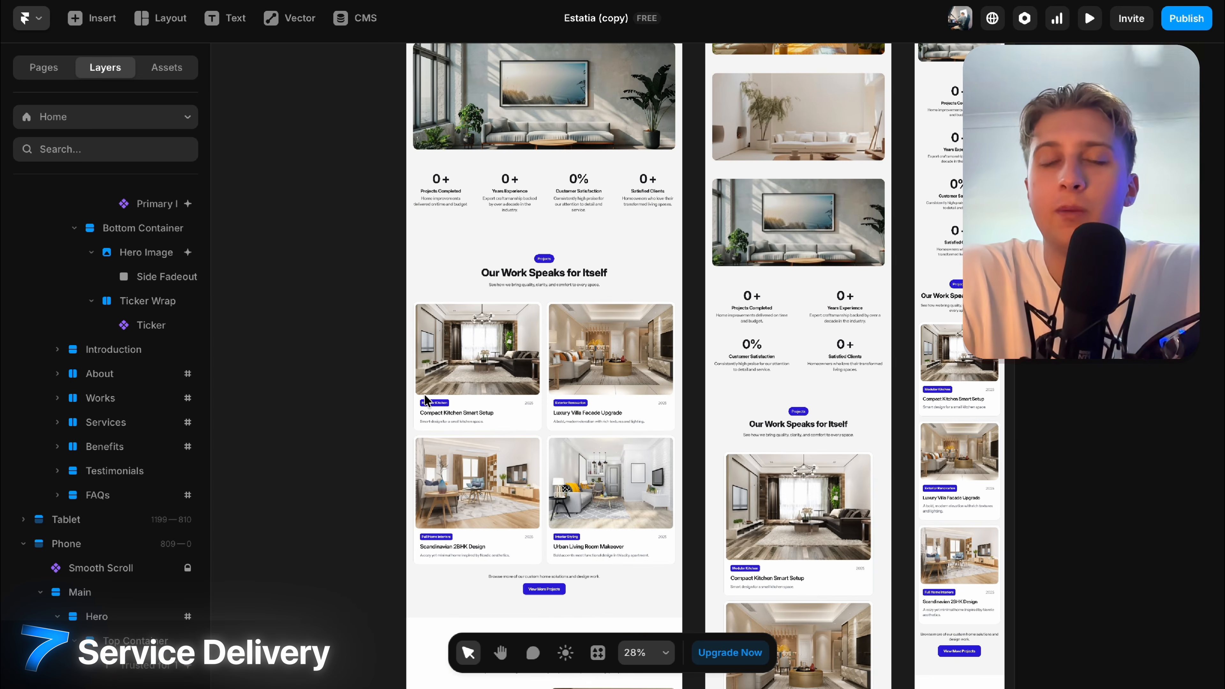
scroll(425, 399, "up", 10)
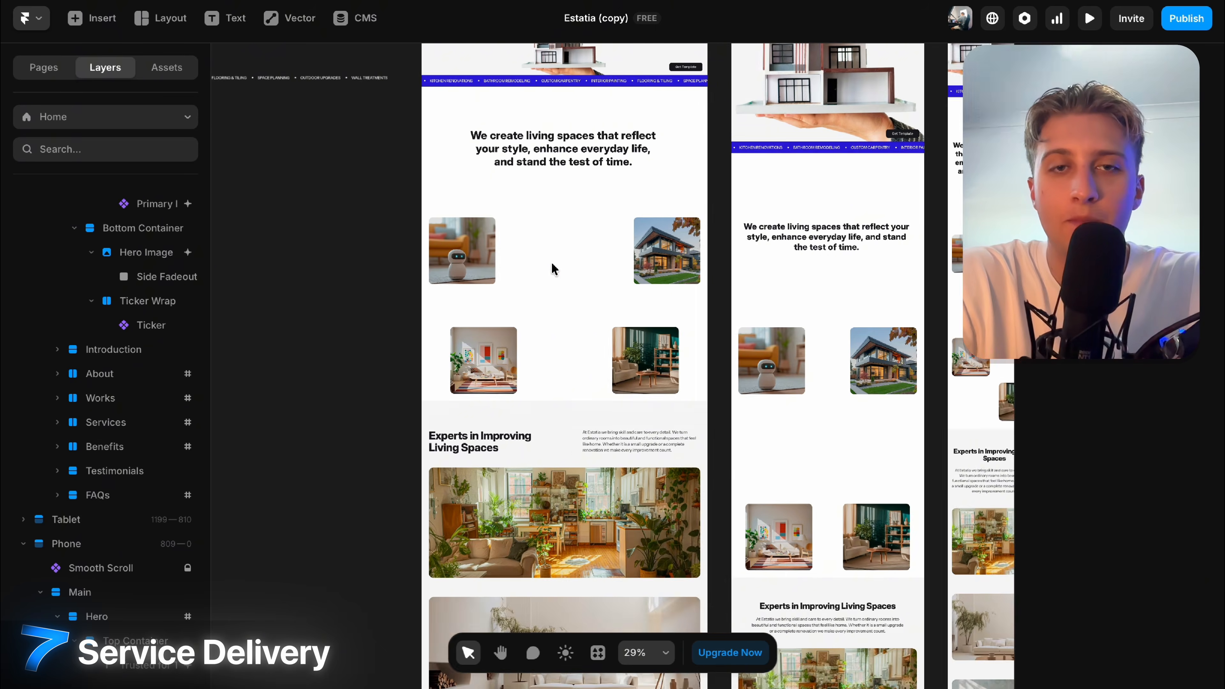
Delete the introduction's text block, image group, container and the empty Introduction section.
left_click(536, 144)
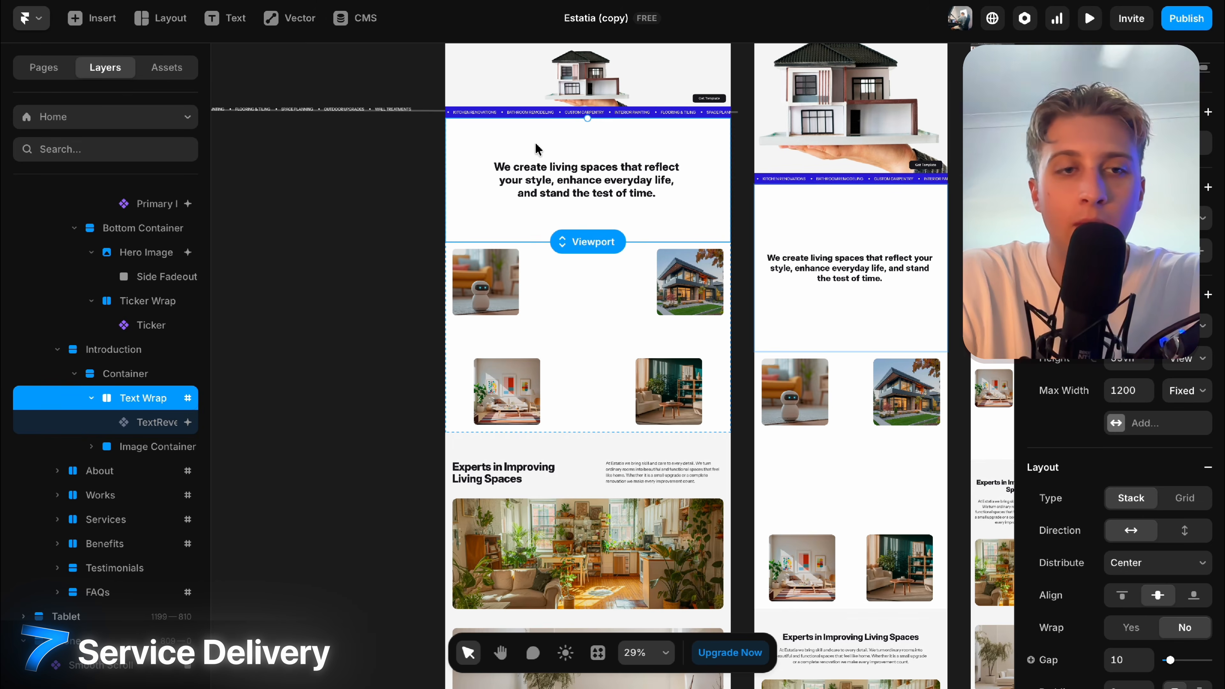
key("Delete")
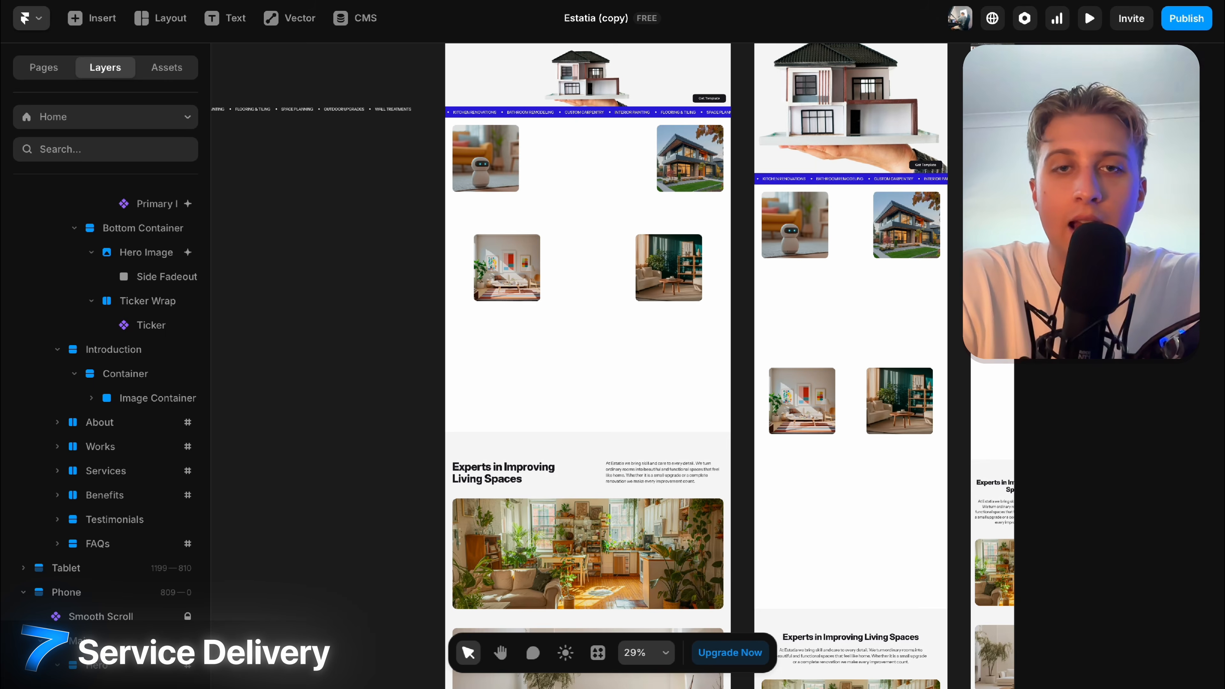
left_click(582, 162)
key("Delete")
left_click(617, 198)
key("Delete")
left_click(635, 252)
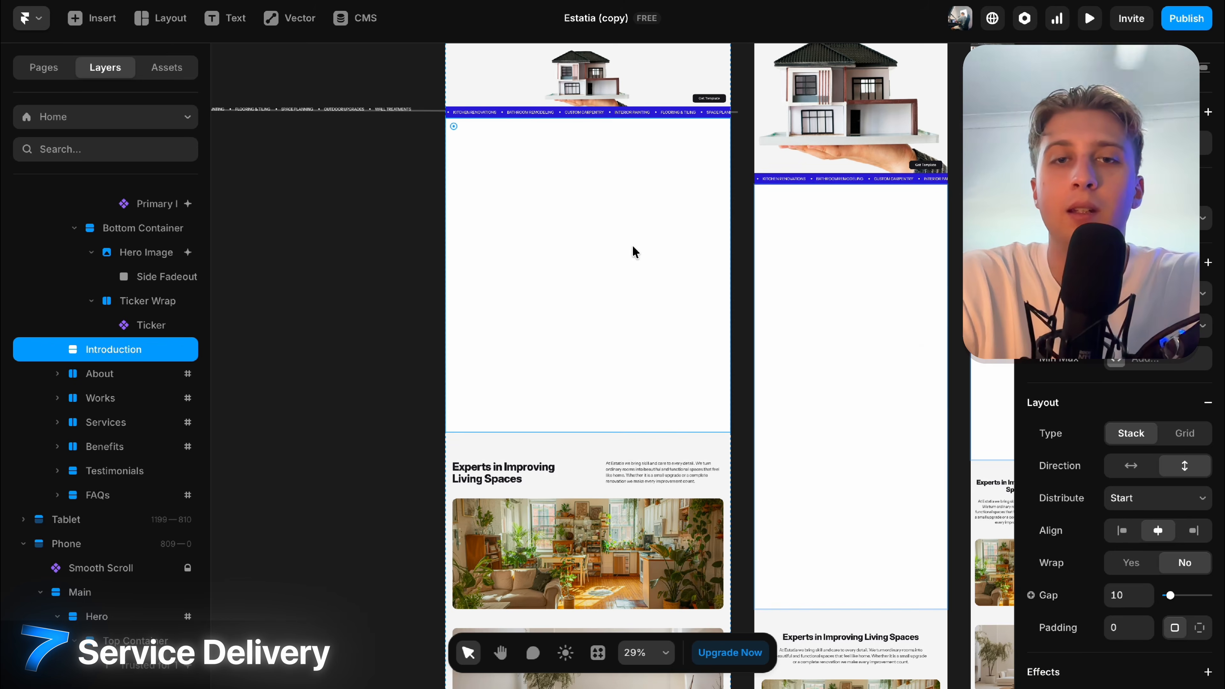
key("Delete")
Try moving the Works section below Services, then put it back above.
scroll(564, 230, "up", 5)
scroll(565, 230, "down", 2)
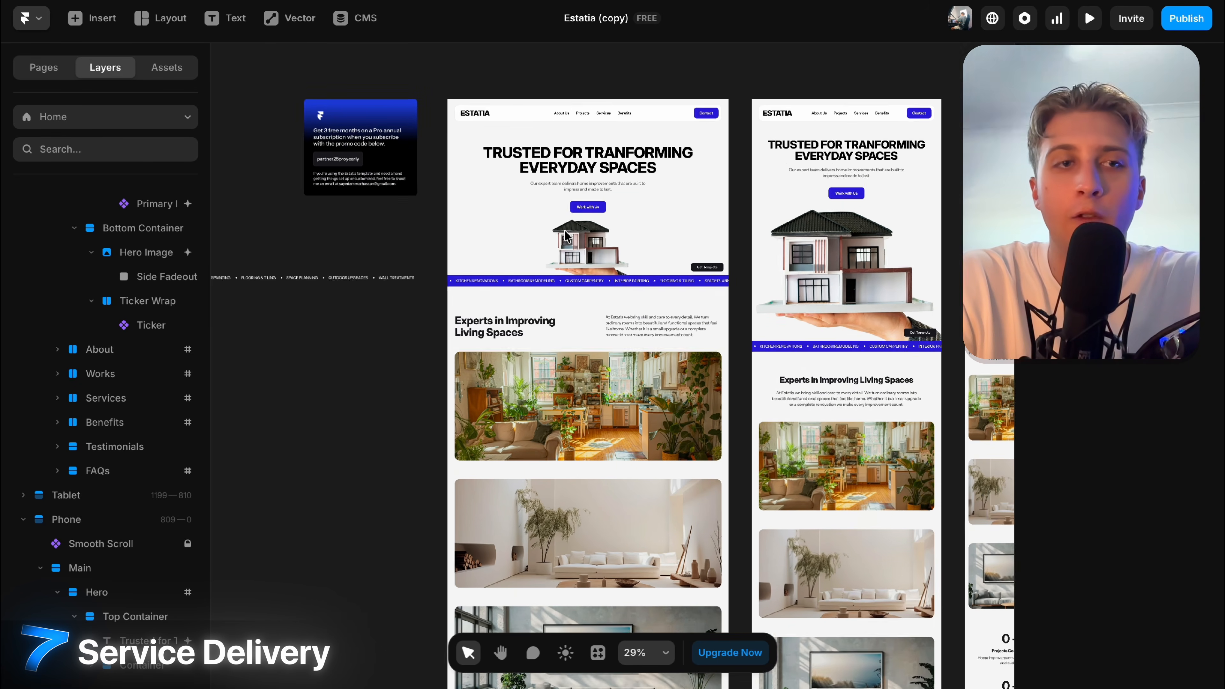
scroll(110, 412, "up", 1)
mouse_move(110, 412)
left_mouse_down()
mouse_move(102, 453)
mouse_move(96, 410)
left_mouse_up()
left_click(457, 273)
Inspect the Projects card grid and open the CMS collections.
scroll(457, 273, "up", 5, "ctrl")
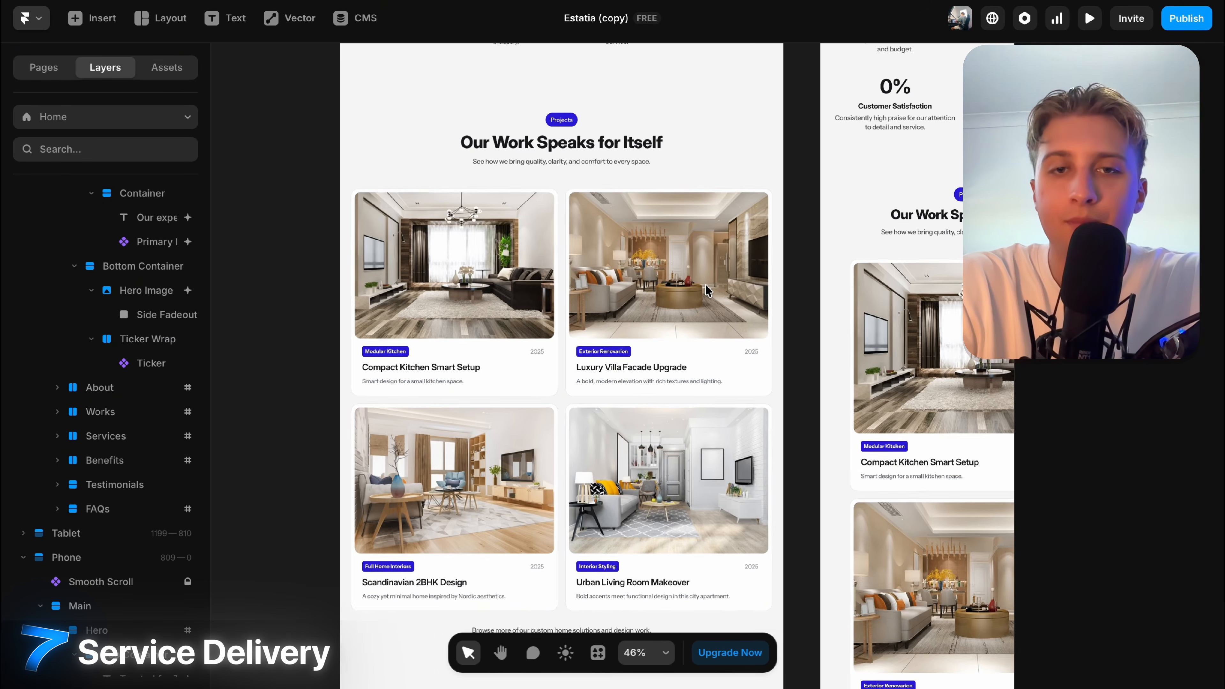
left_click(457, 273)
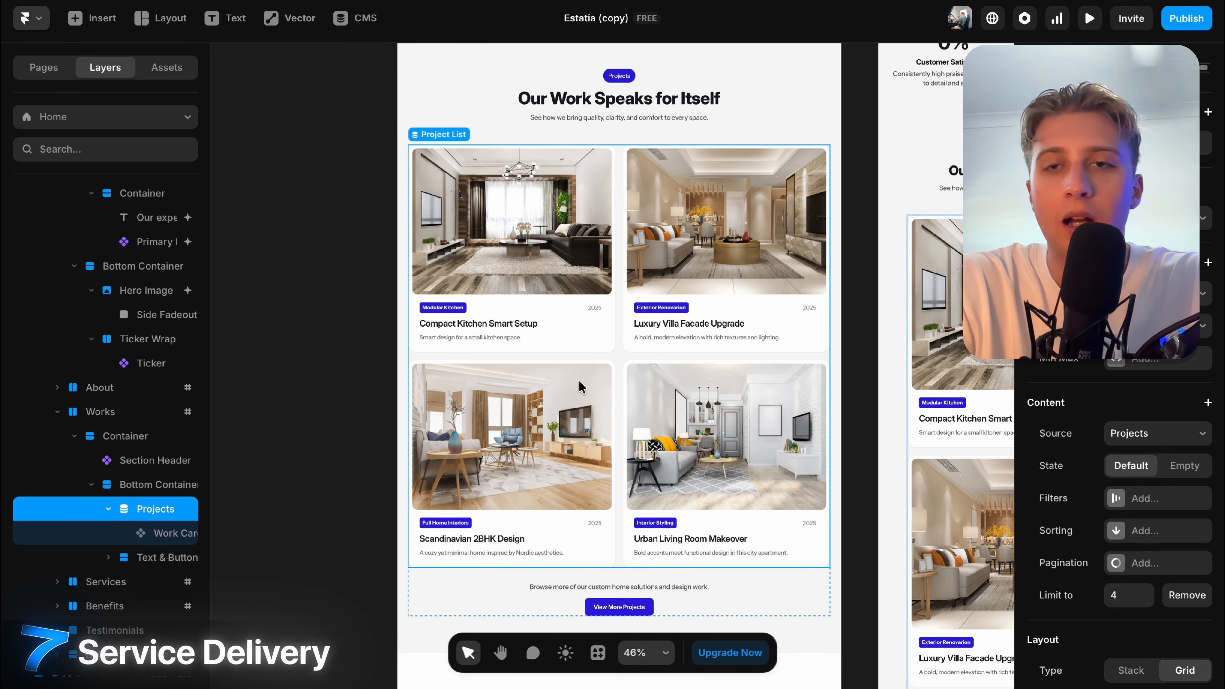
scroll(716, 347, "down", 2, "ctrl")
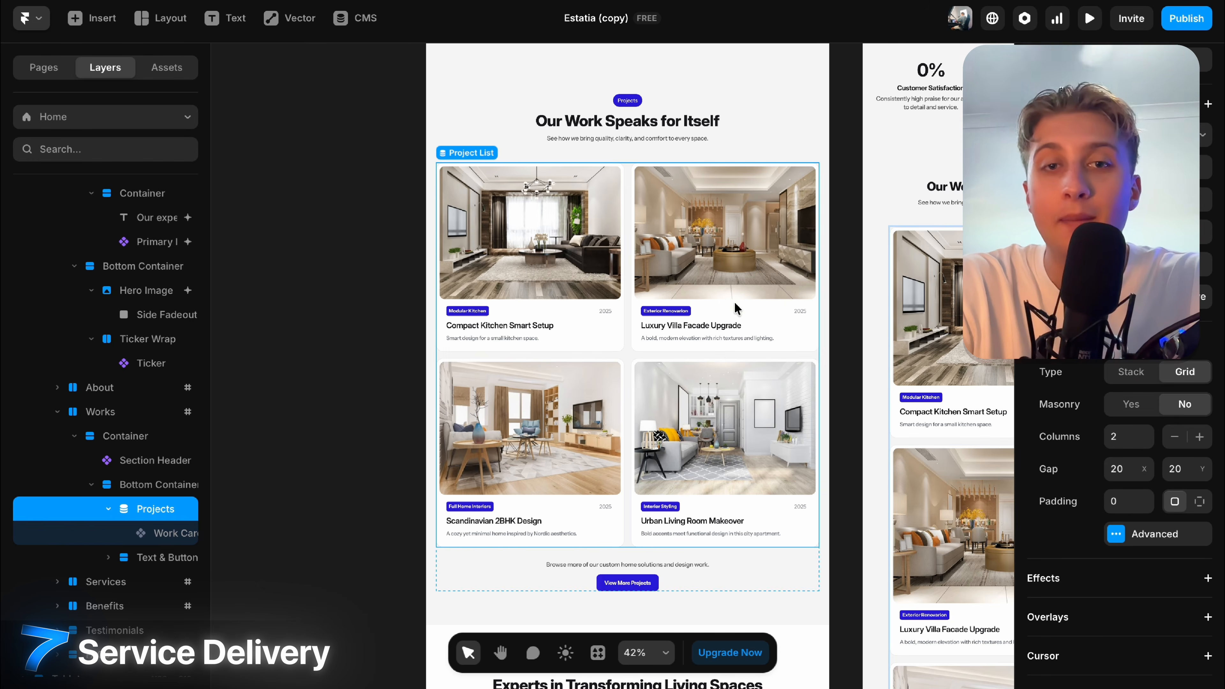
scroll(734, 302, "up", 3)
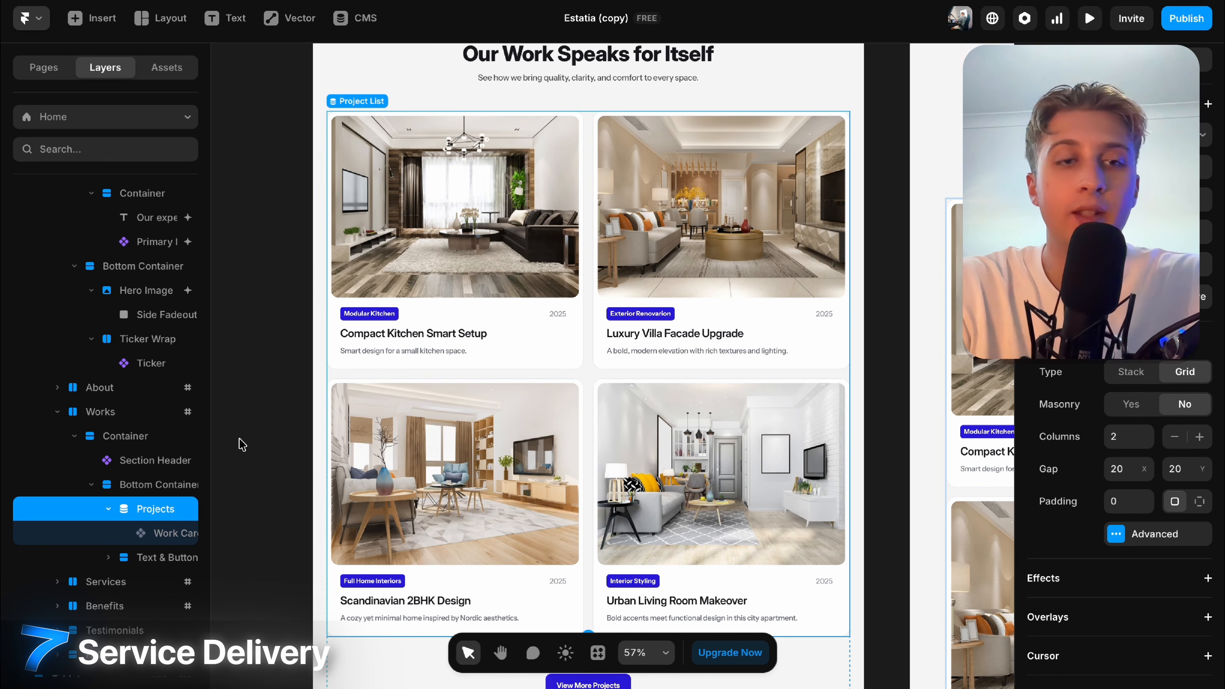
left_click(157, 533)
left_click(145, 514)
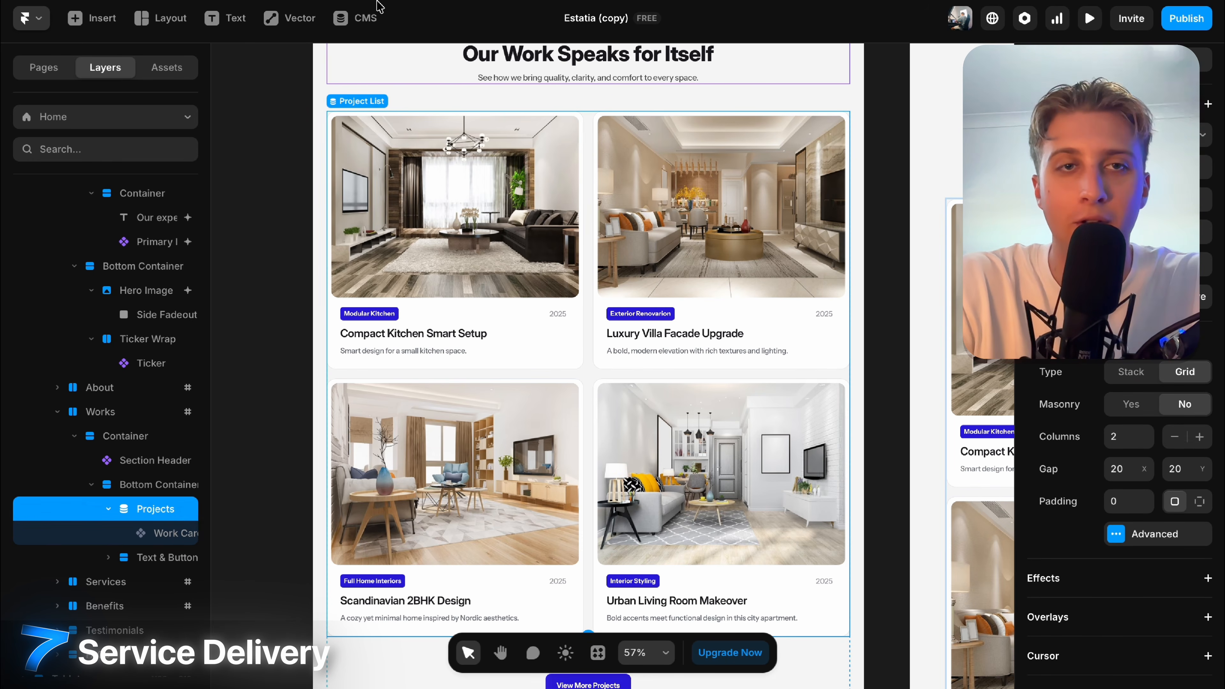
left_click(360, 18)
Switch between the Legal and Projects collections, then open and close Legal's options menu.
left_click(88, 97)
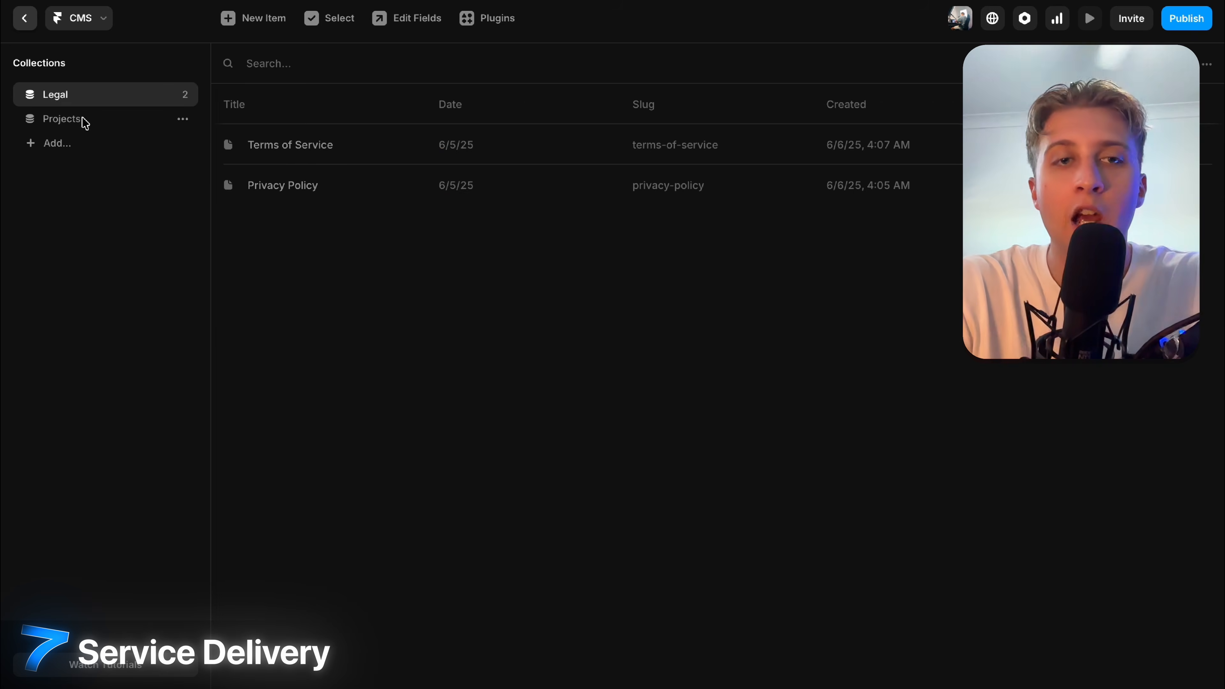
left_click(82, 119)
left_click(80, 95)
left_click(80, 117)
left_click(76, 100)
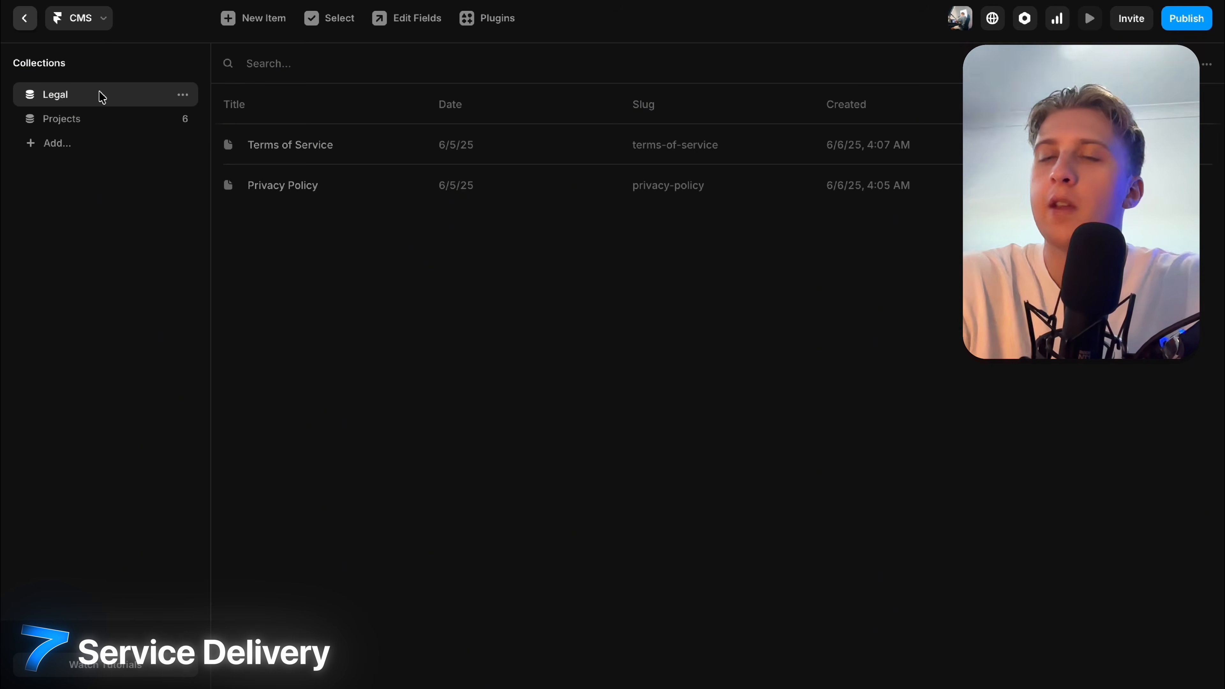
left_click(182, 94)
left_click(359, 430)
Return to the canvas and view the /404 page and the Legal page template under /legal.
left_click(24, 17)
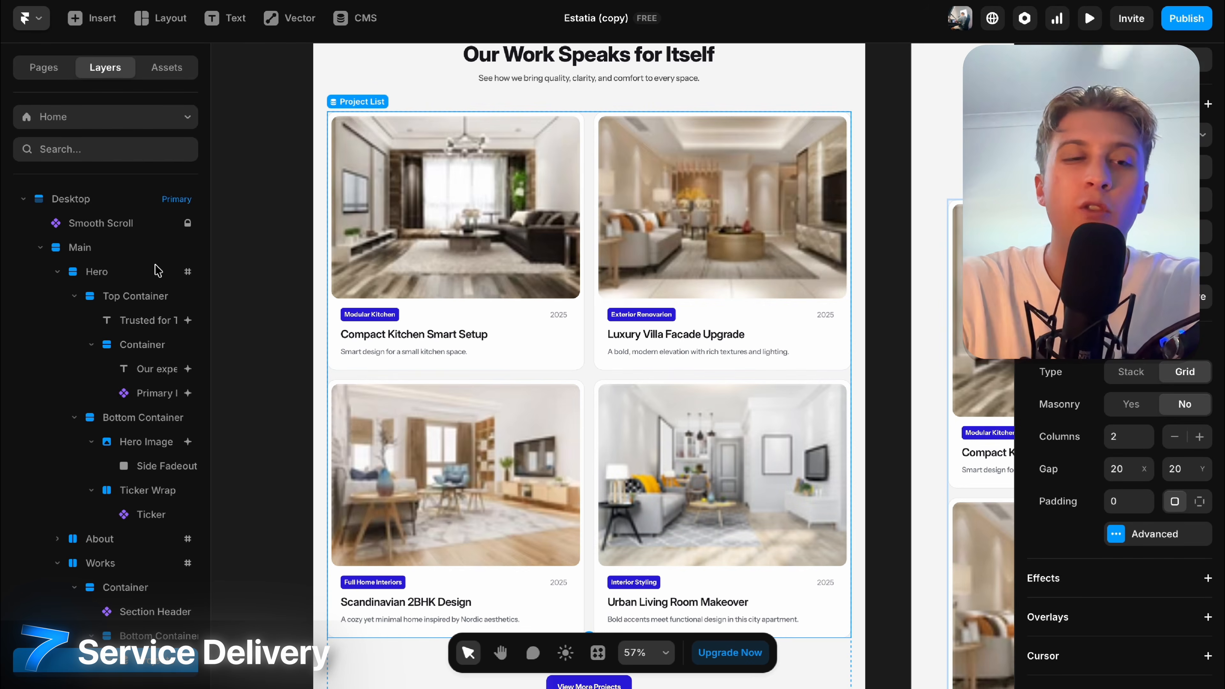
left_click(46, 72)
left_click(74, 338)
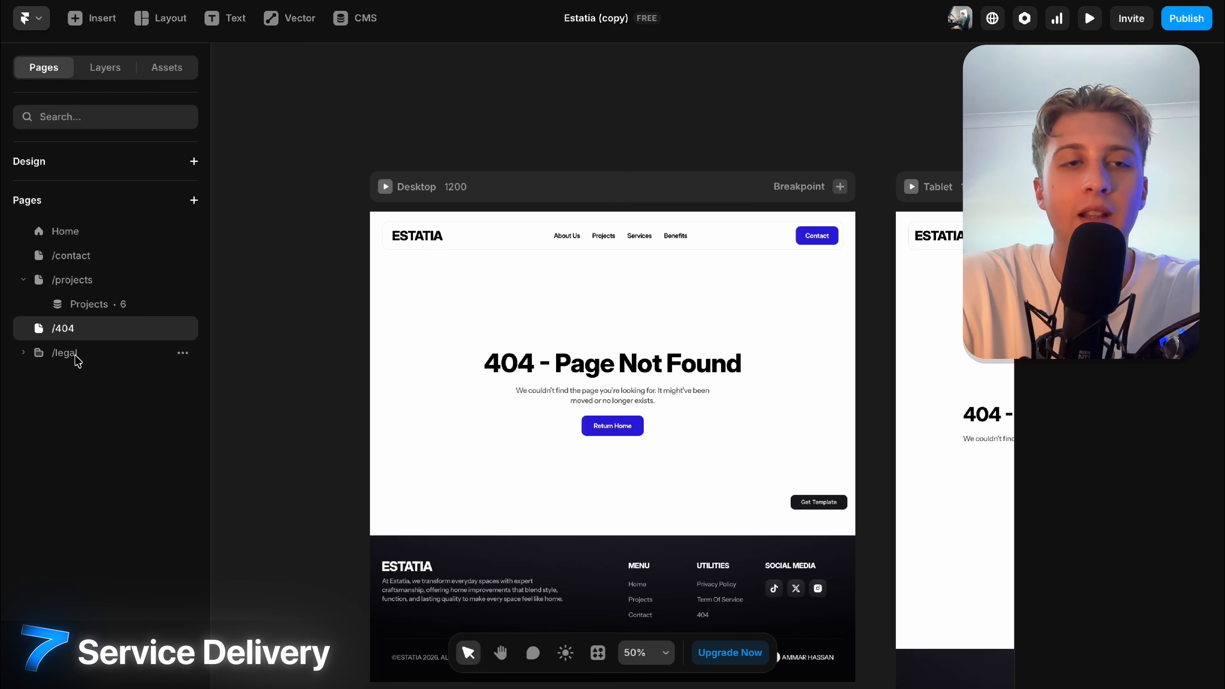
left_click(73, 355)
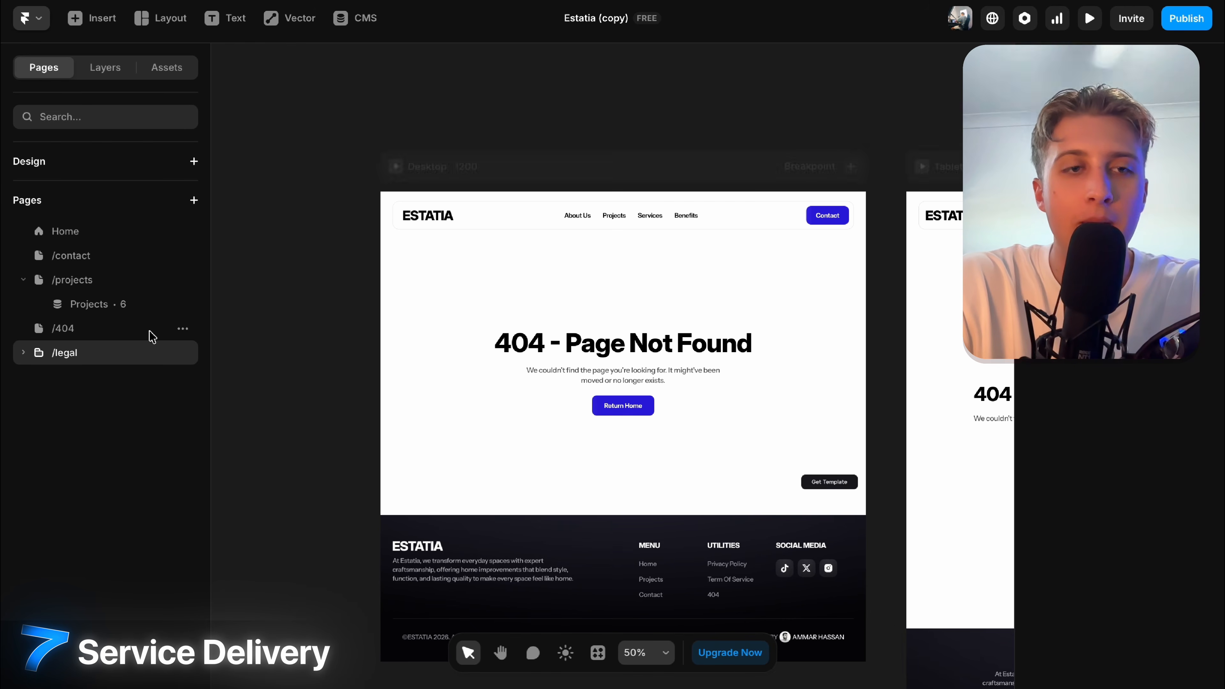
left_click(24, 353)
left_click(91, 377)
scroll(726, 485, "down", 5)
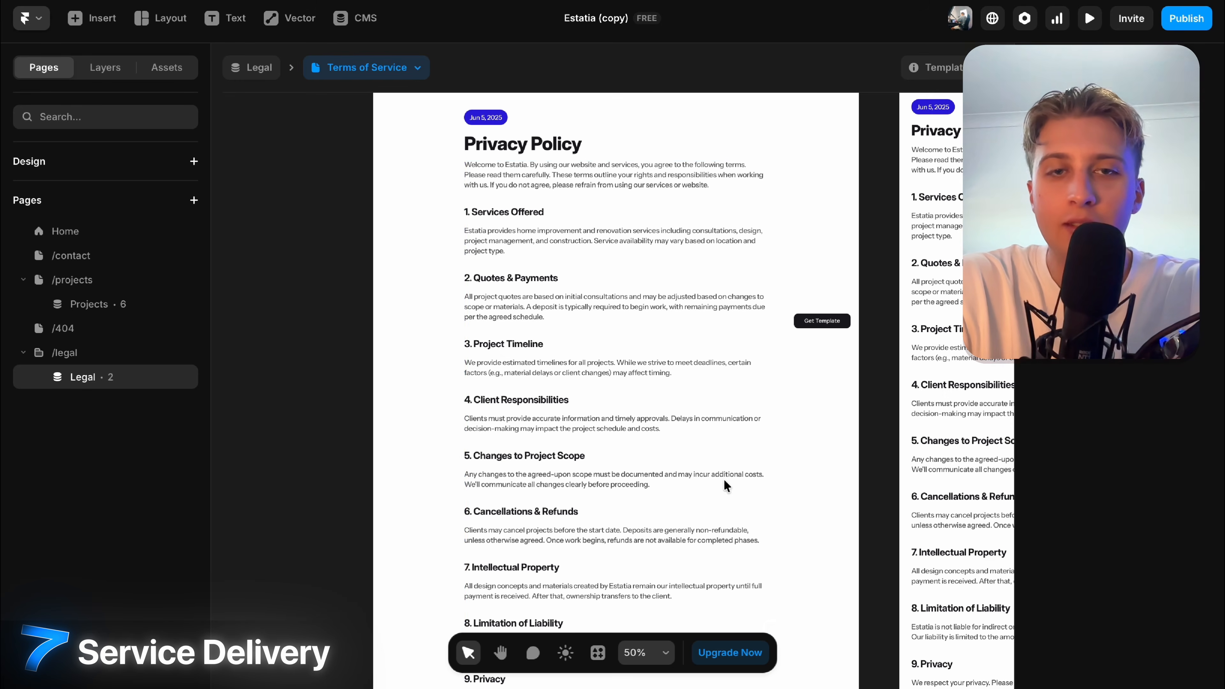
scroll(725, 316, "down", 5)
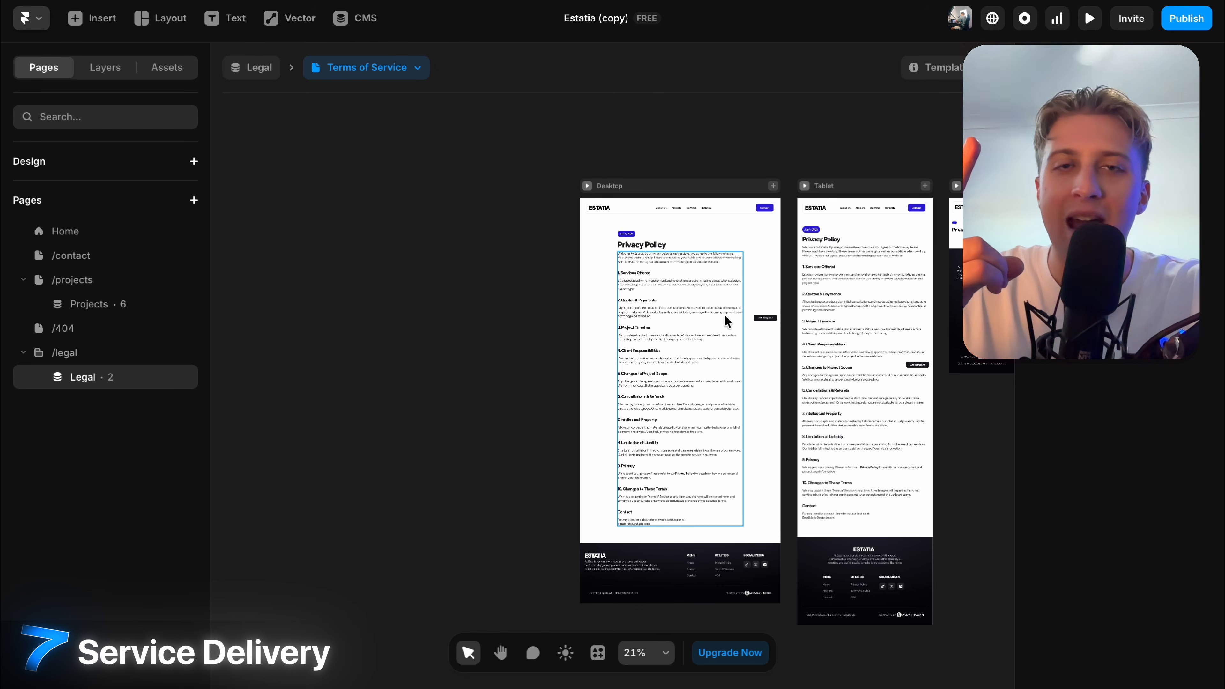
scroll(791, 309, "up", 3)
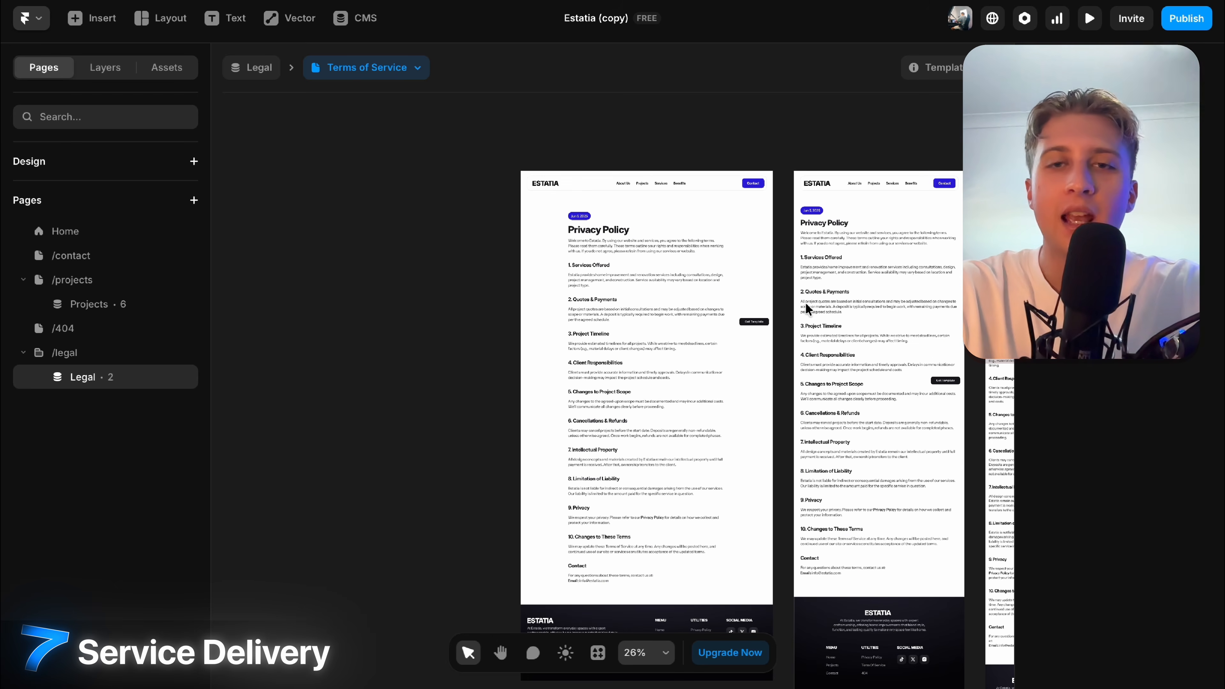
scroll(789, 302, "up", 3)
scroll(789, 300, "up", 2)
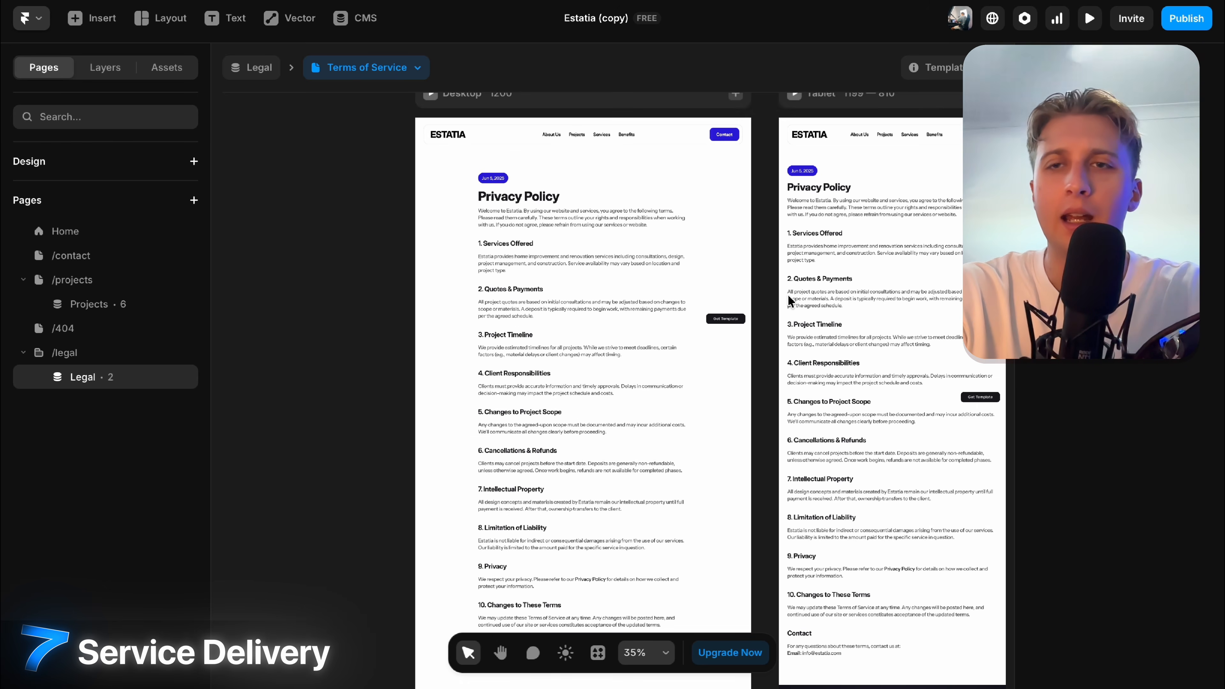
scroll(789, 300, "down", 2)
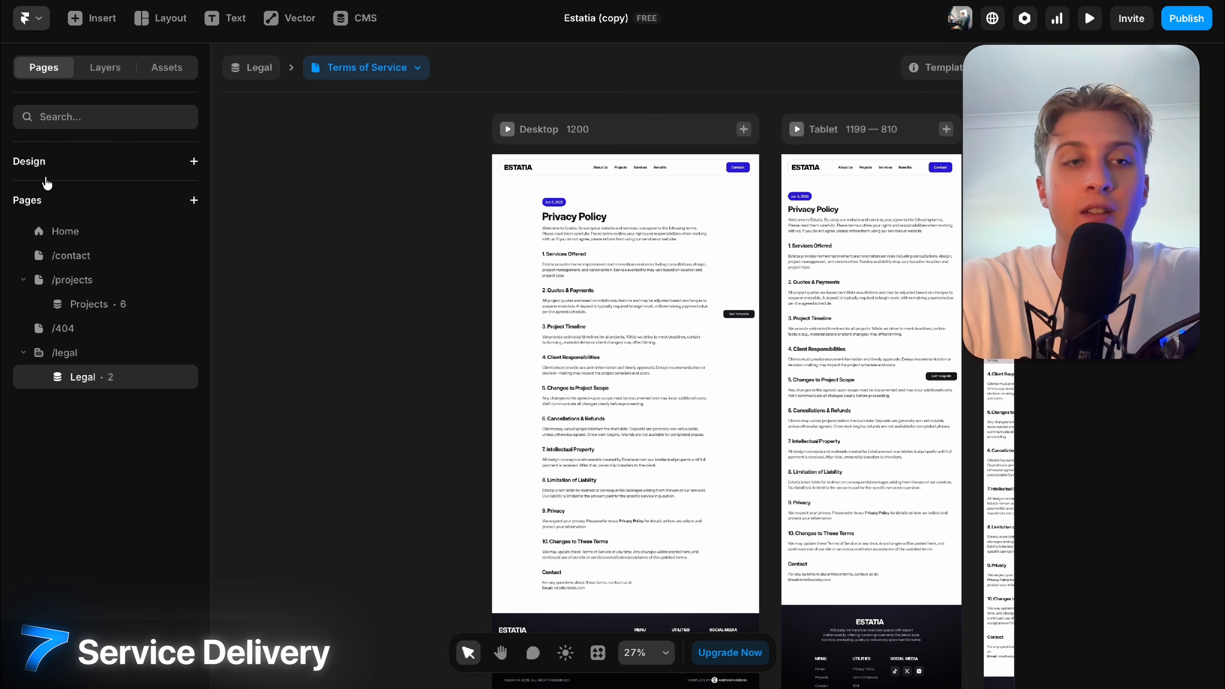
Go back to the Home page and bring the Services section into view.
left_click(75, 234)
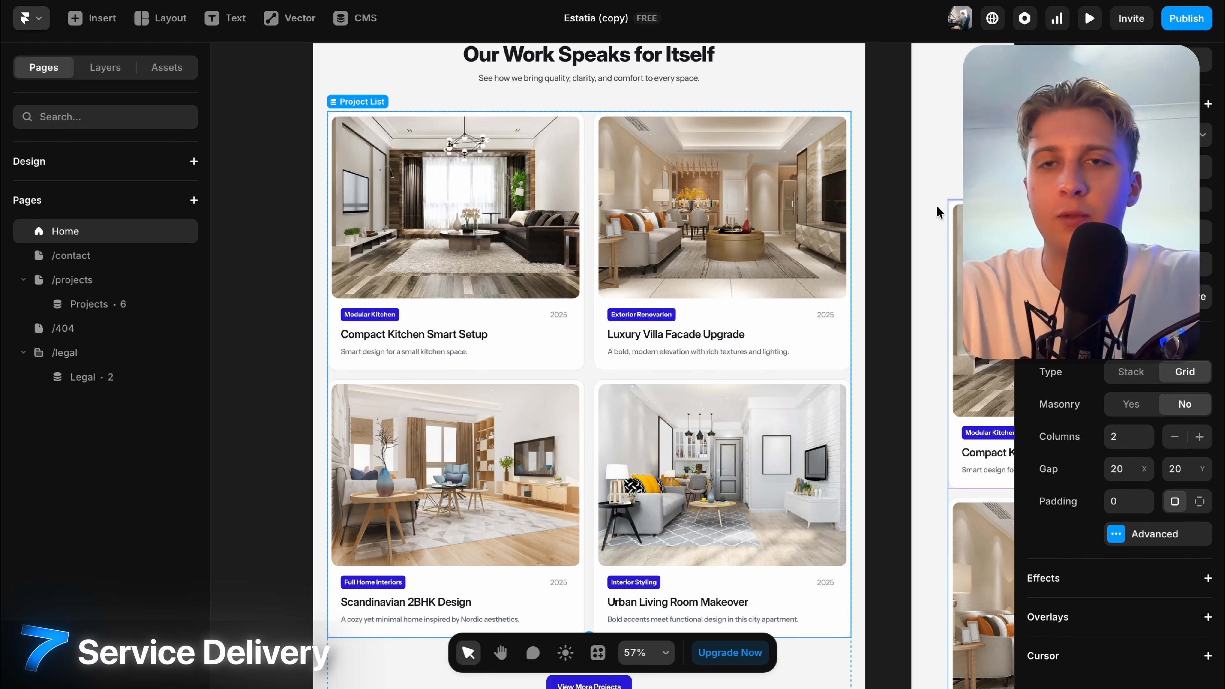
scroll(903, 202, "down", 5)
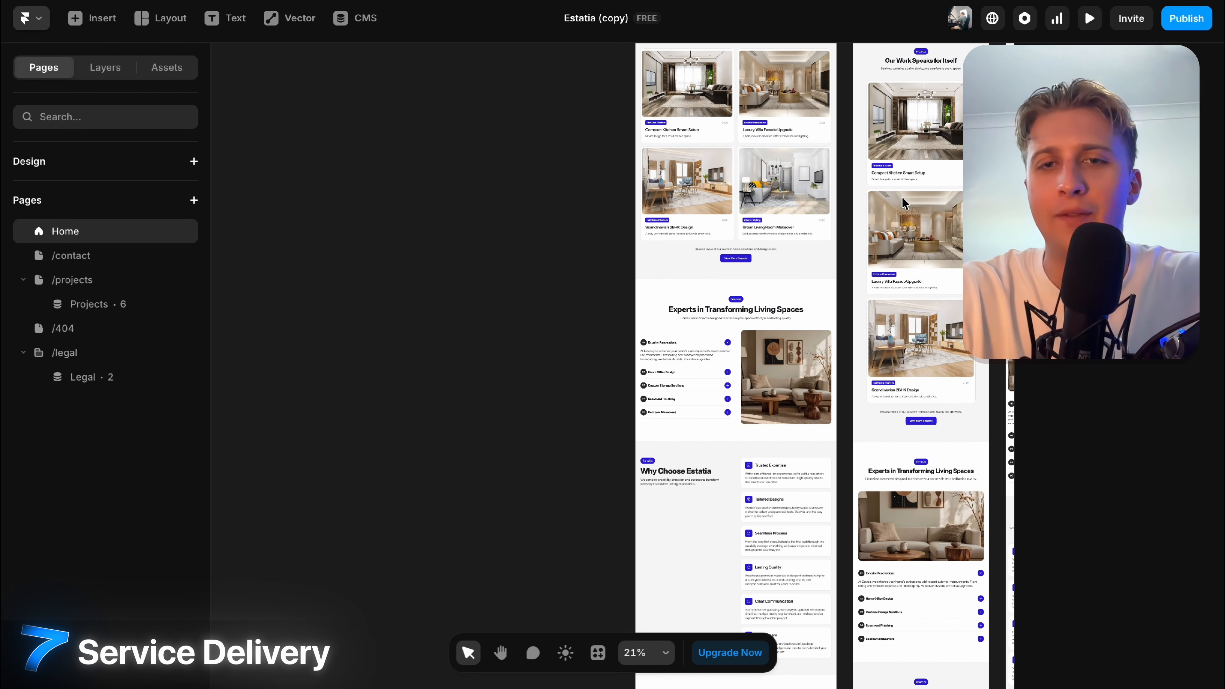
scroll(802, 340, "up", 5)
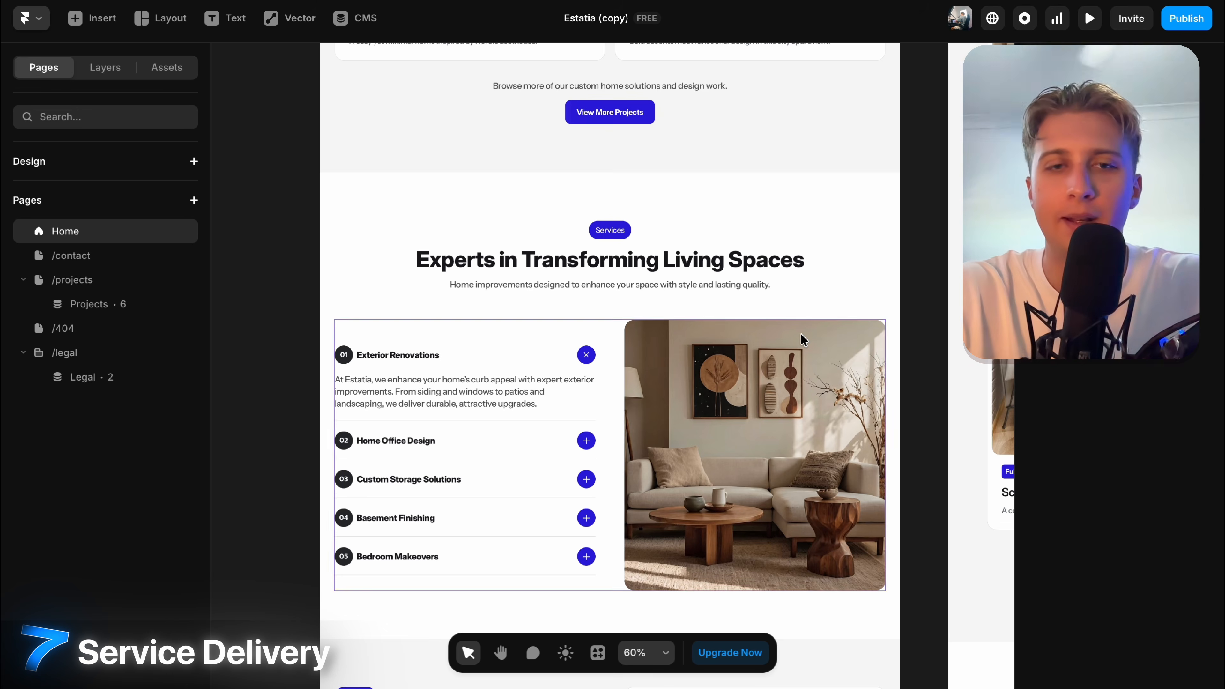
scroll(803, 340, "down", 5)
scroll(723, 338, "left", 1)
scroll(731, 357, "up", 4)
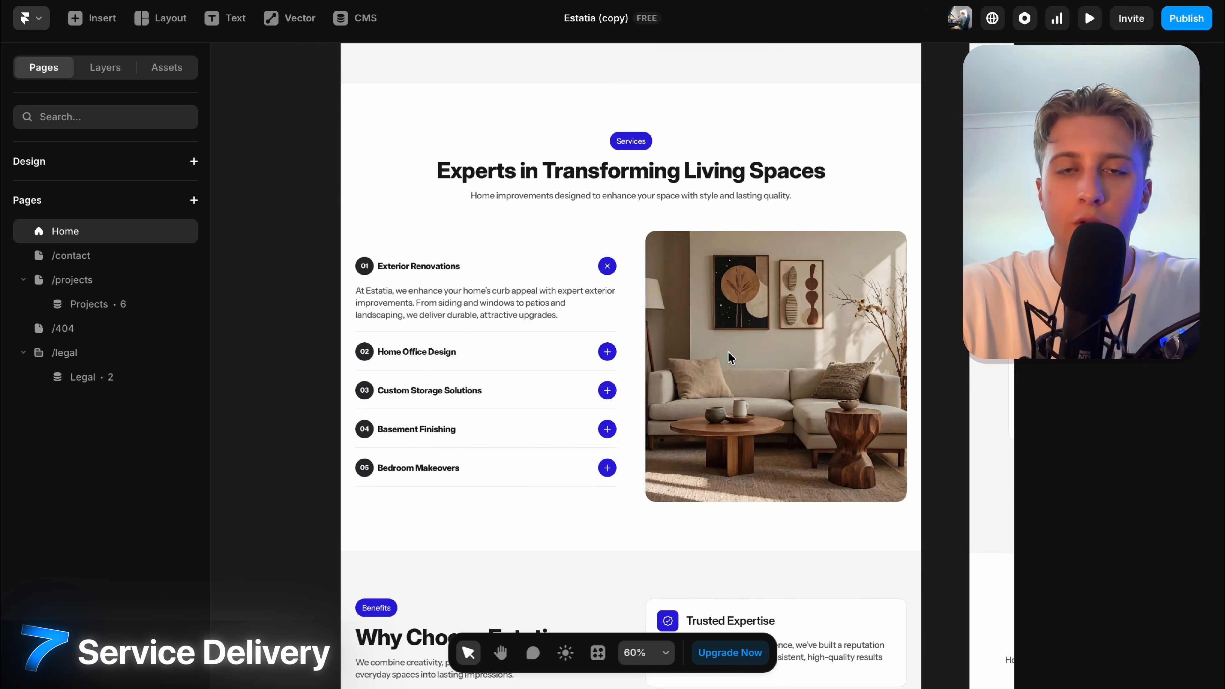
scroll(726, 356, "down", 5)
scroll(726, 355, "right", 1)
Open the Trusted Expertise Benefits Card component, then return to the Home page.
left_click(710, 186)
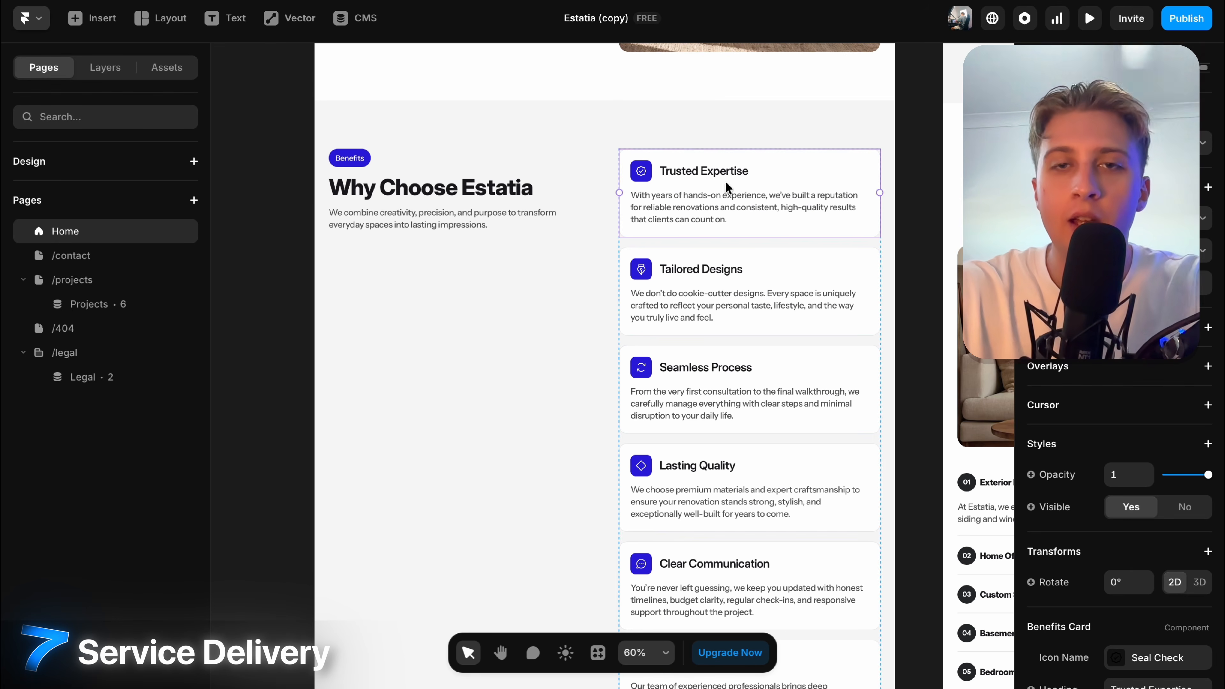
double_click(691, 206)
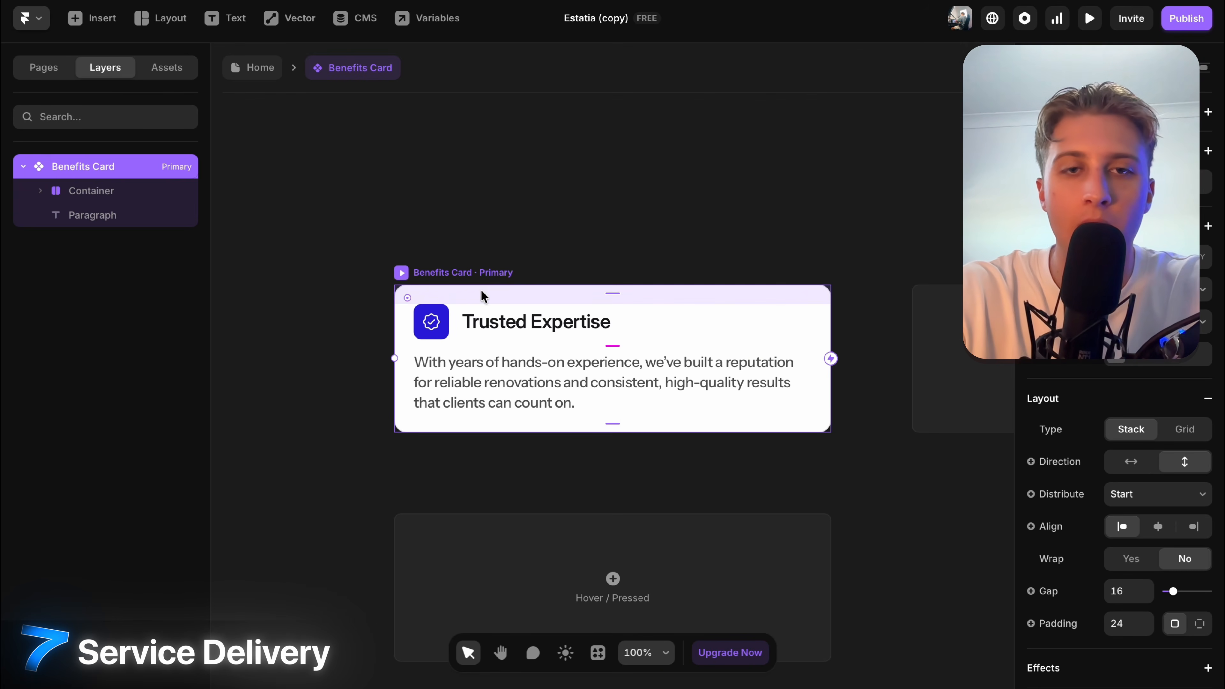
scroll(588, 323, "up", 4)
scroll(645, 236, "down", 8)
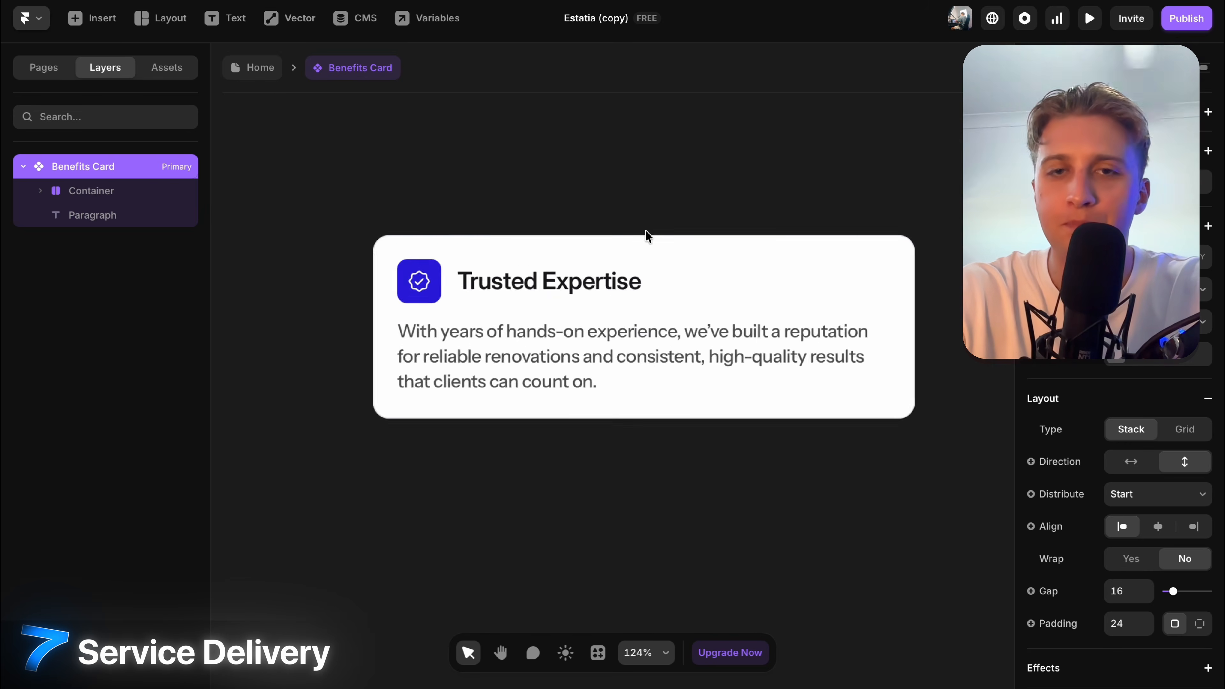
left_click(254, 68)
scroll(570, 425, "down", 5)
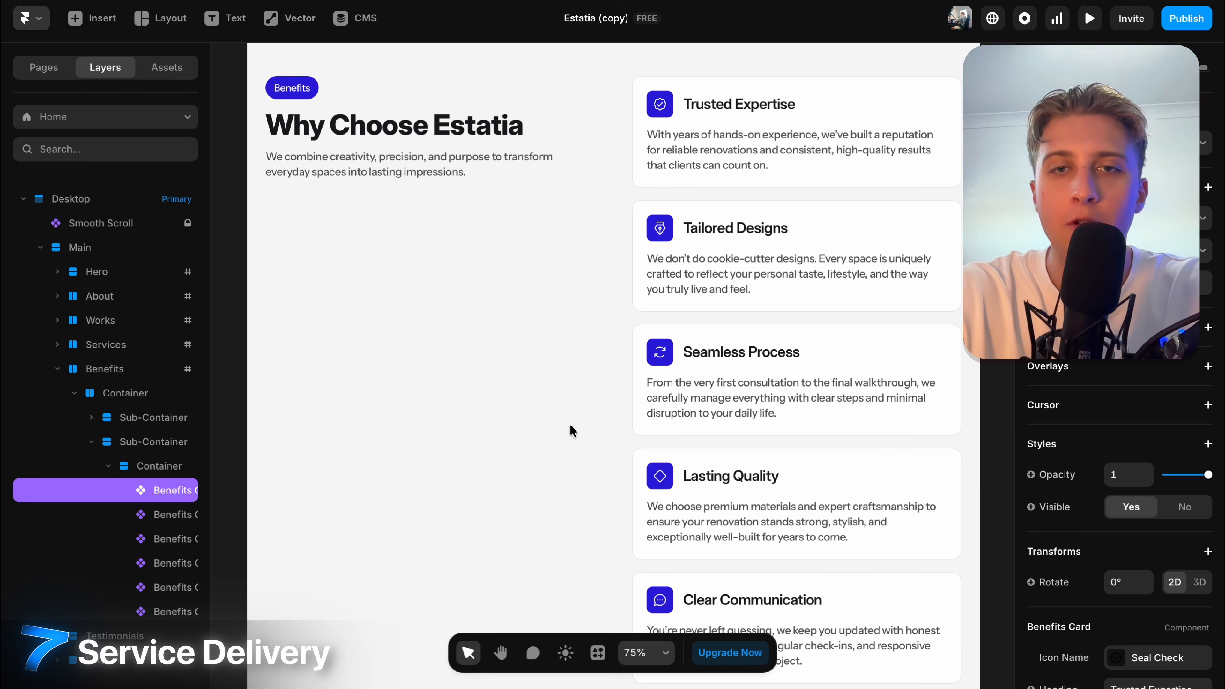
scroll(569, 425, "up", 6)
scroll(714, 175, "down", 2)
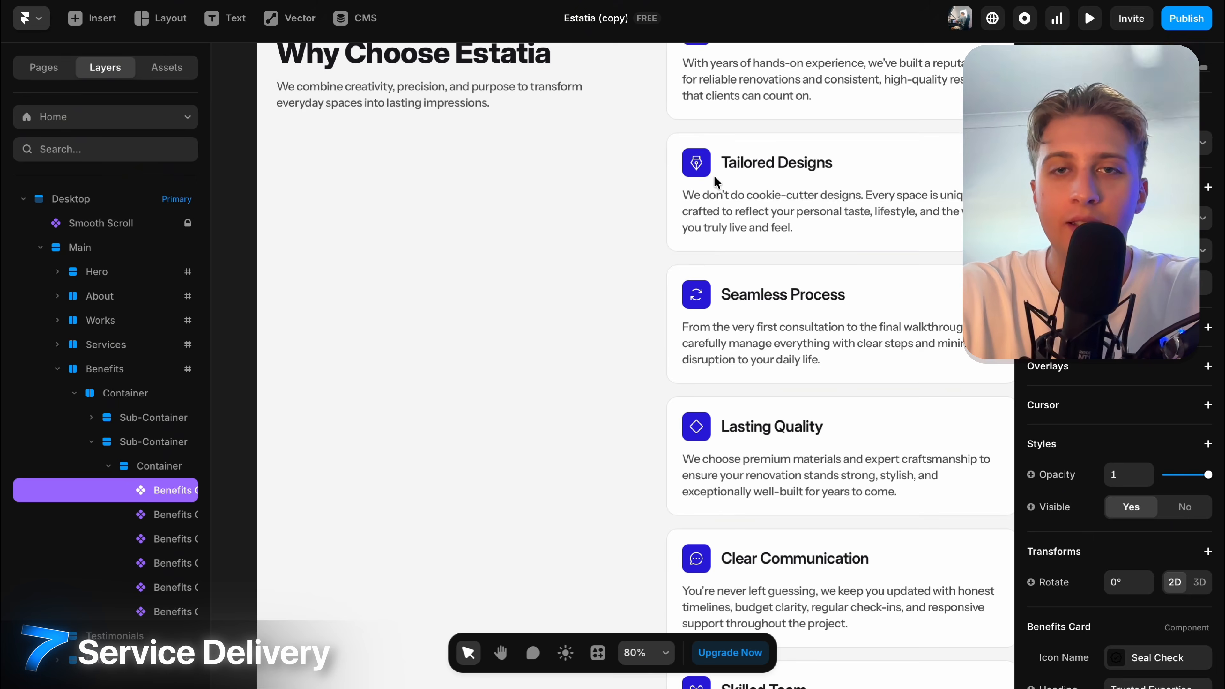
Edit the Benefits Card component and set its icon container fill to D9D9D9.
left_click(688, 419)
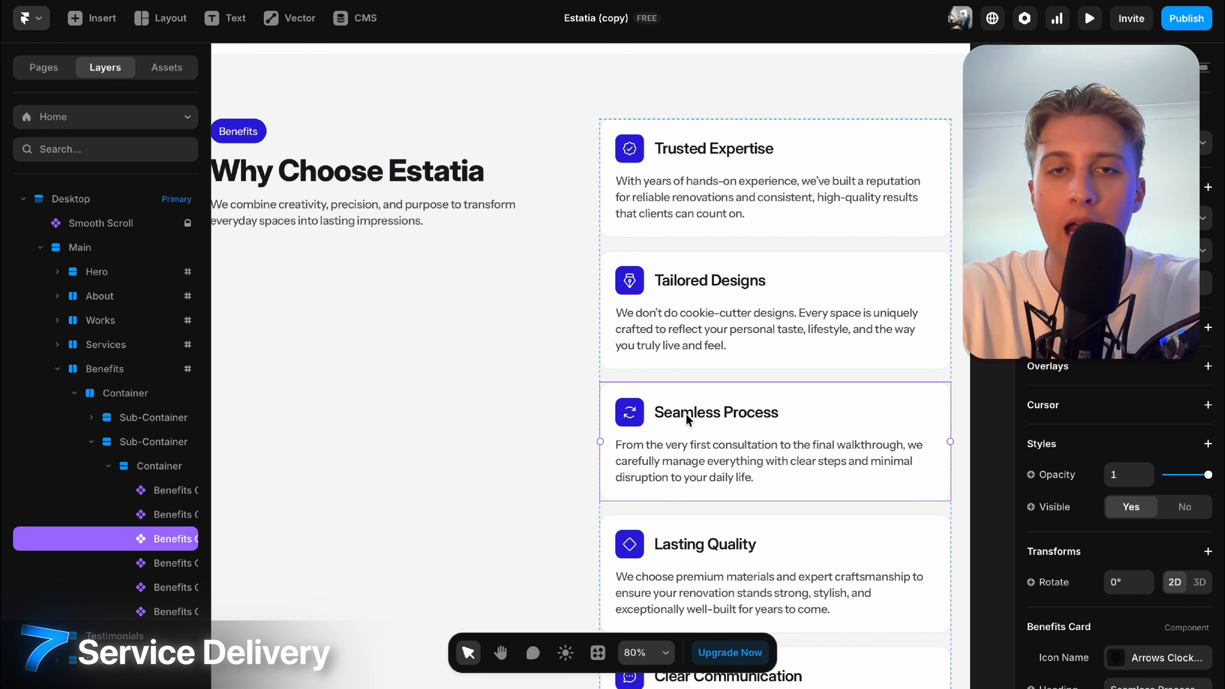
left_click(705, 167)
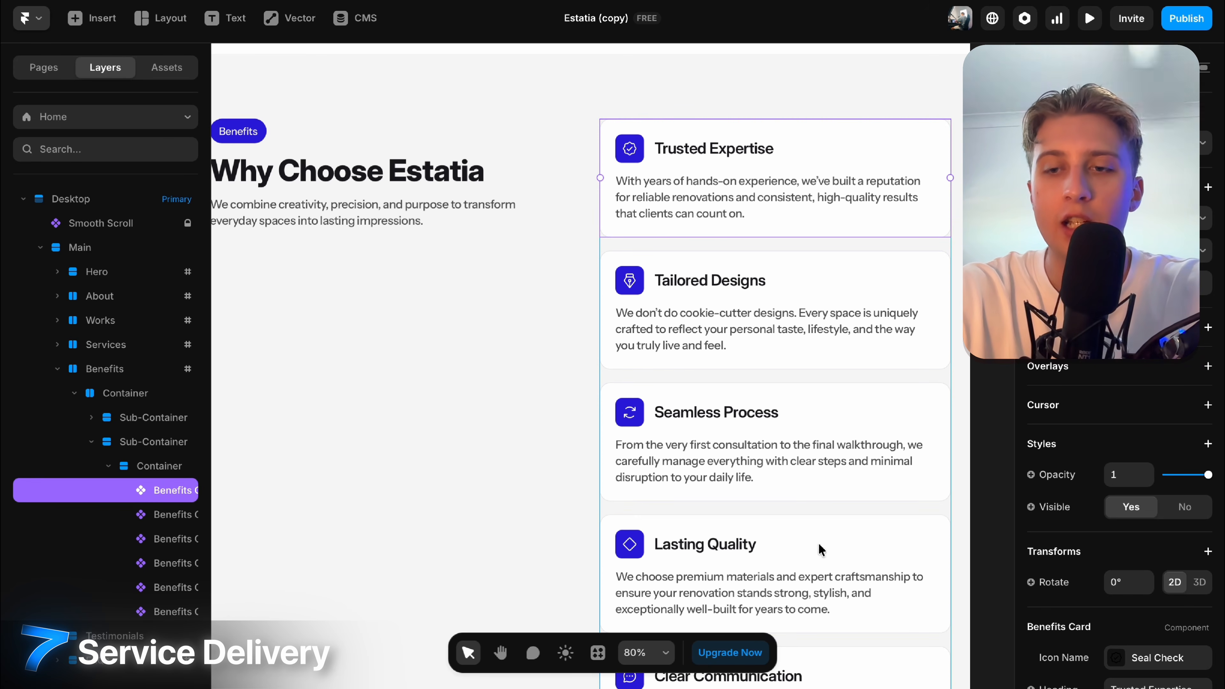
scroll(1108, 473, "down", 5)
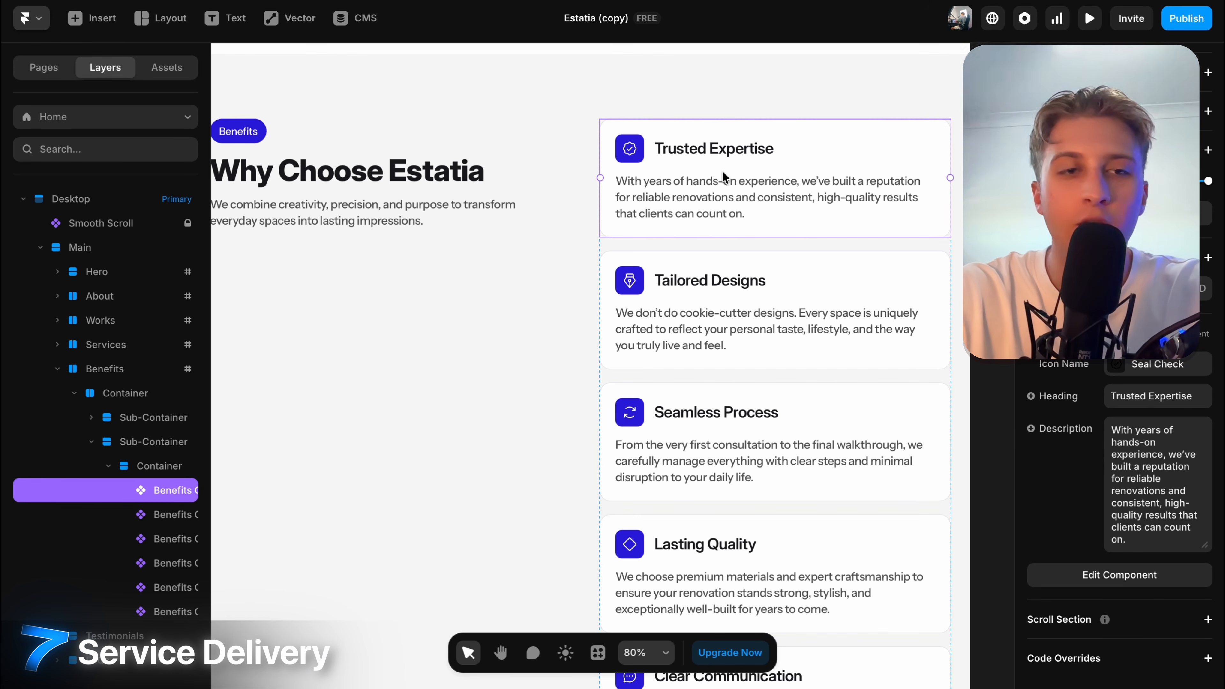
double_click(869, 146)
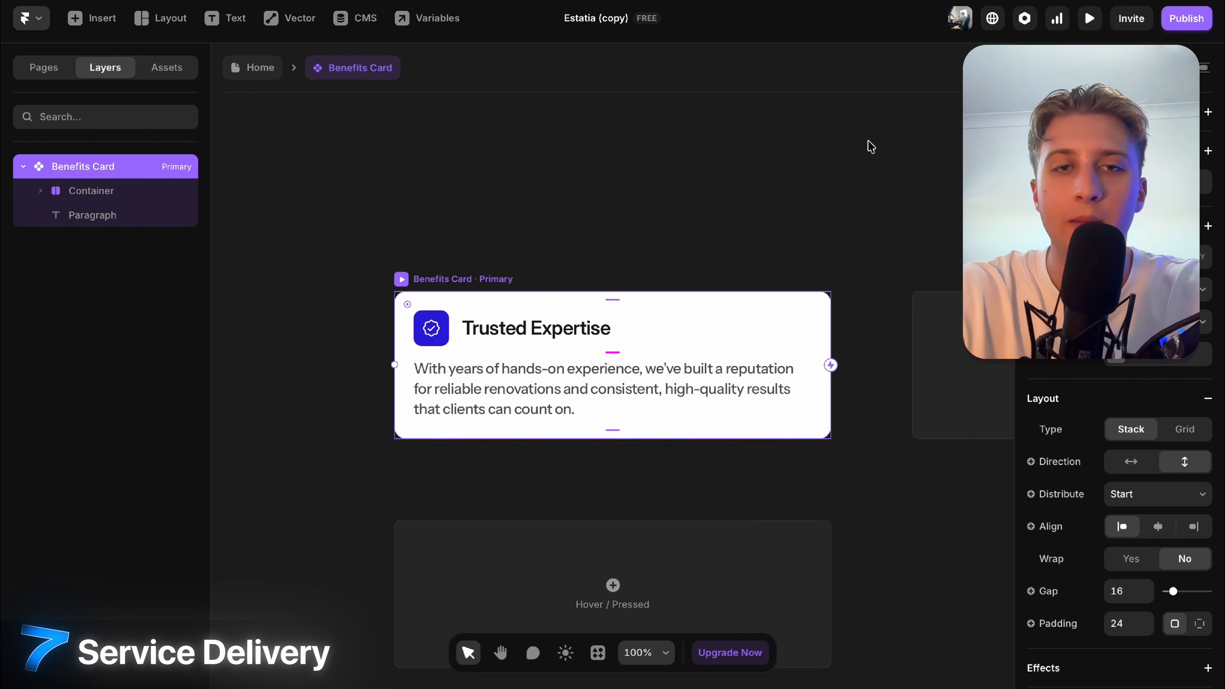
double_click(427, 318)
scroll(1211, 608, "down", 5)
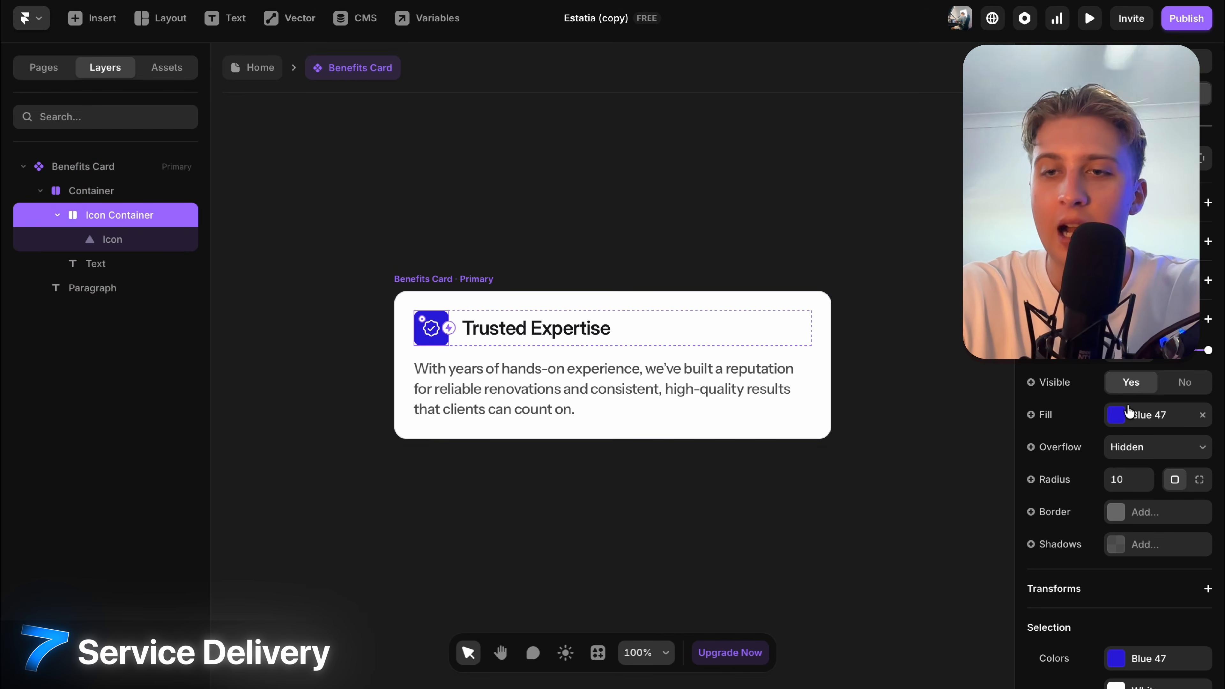
left_click(1115, 420)
left_click_drag(887, 256, 789, 245)
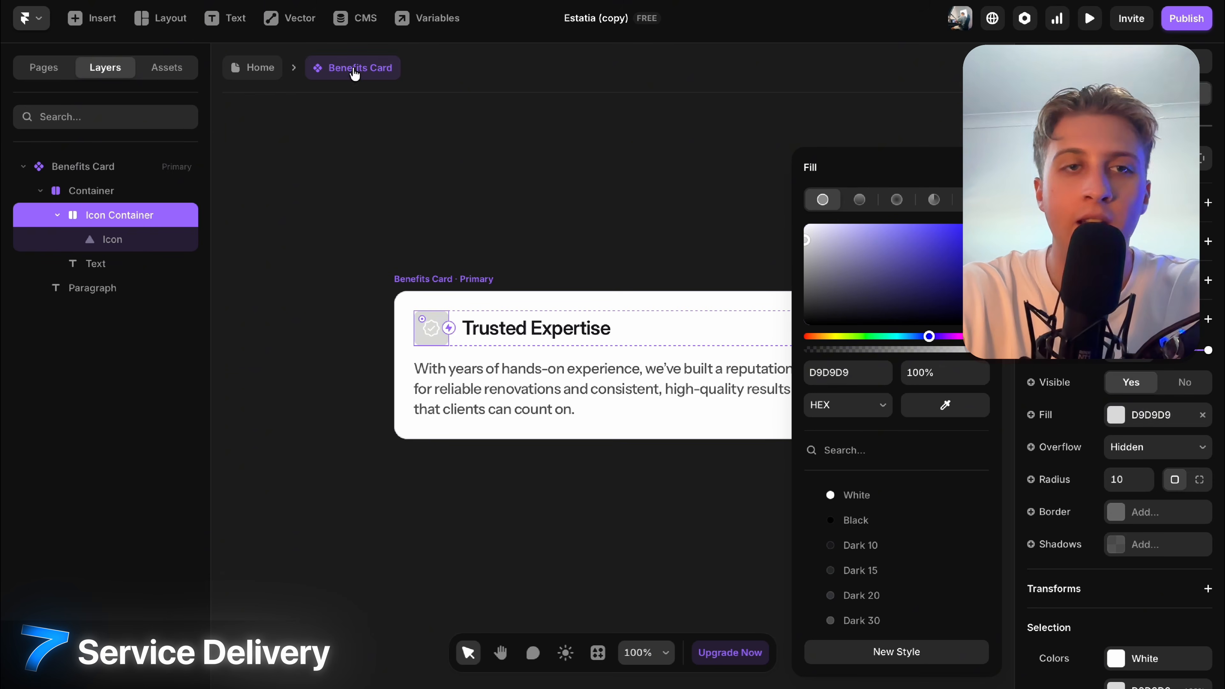
Check the grey icons on Home, undo back to Blue 47, and return Home.
left_click(253, 69)
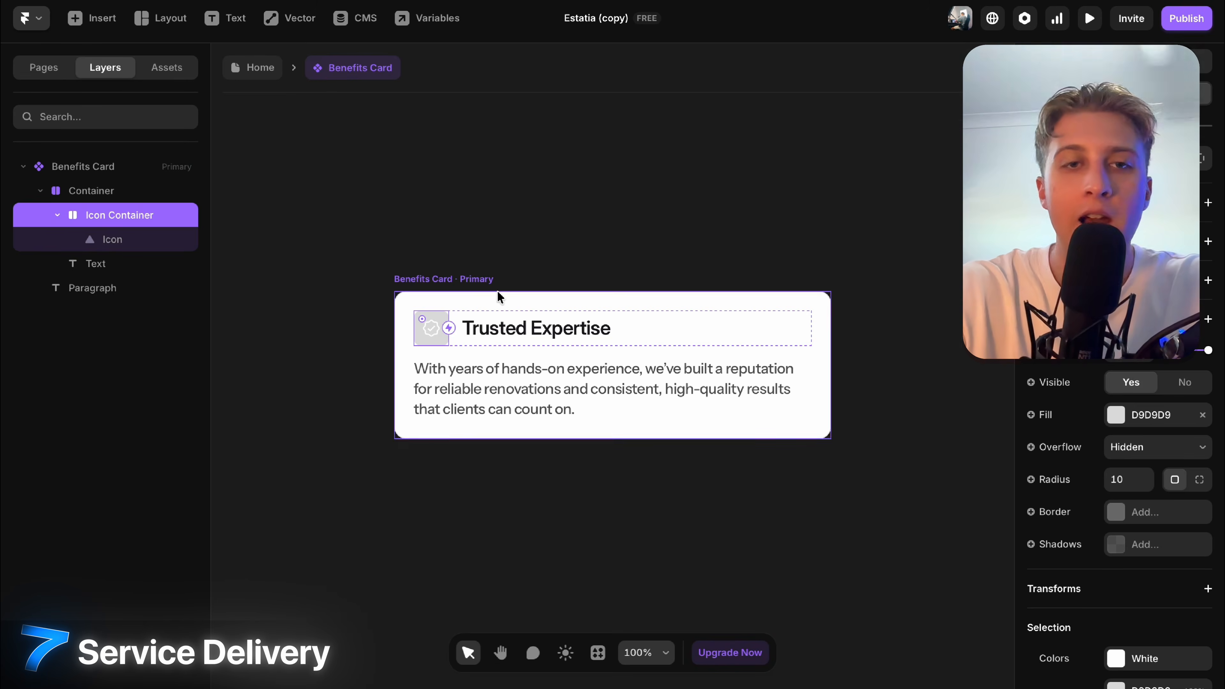
key("ctrl+z")
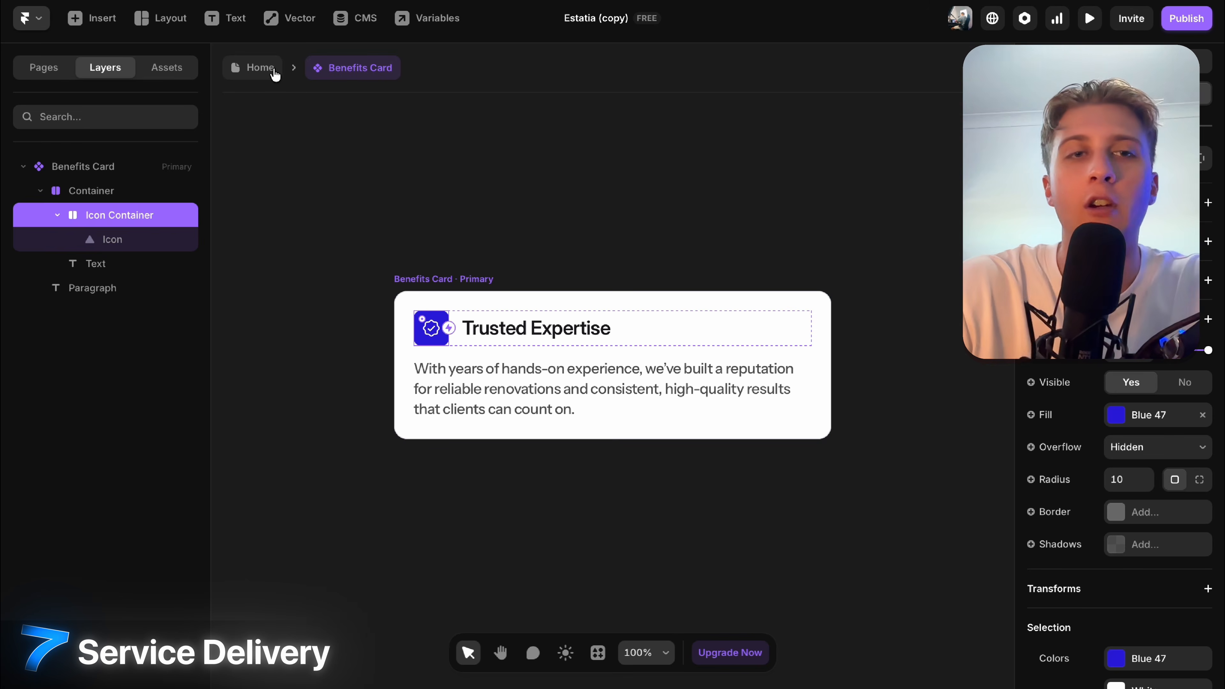
left_click(259, 67)
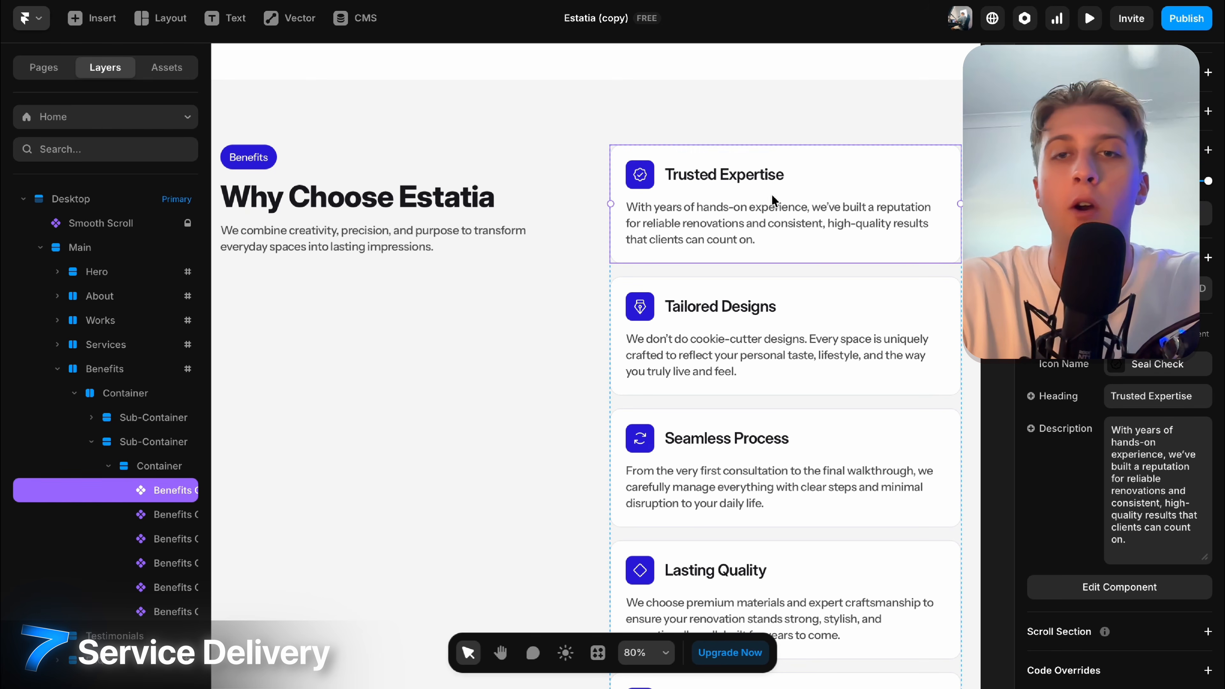
Change the Seamless Process card's heading to 'Seamless jdnd'.
left_click(507, 298)
left_click(676, 338)
left_click(736, 451)
scroll(1161, 410, "down", 5)
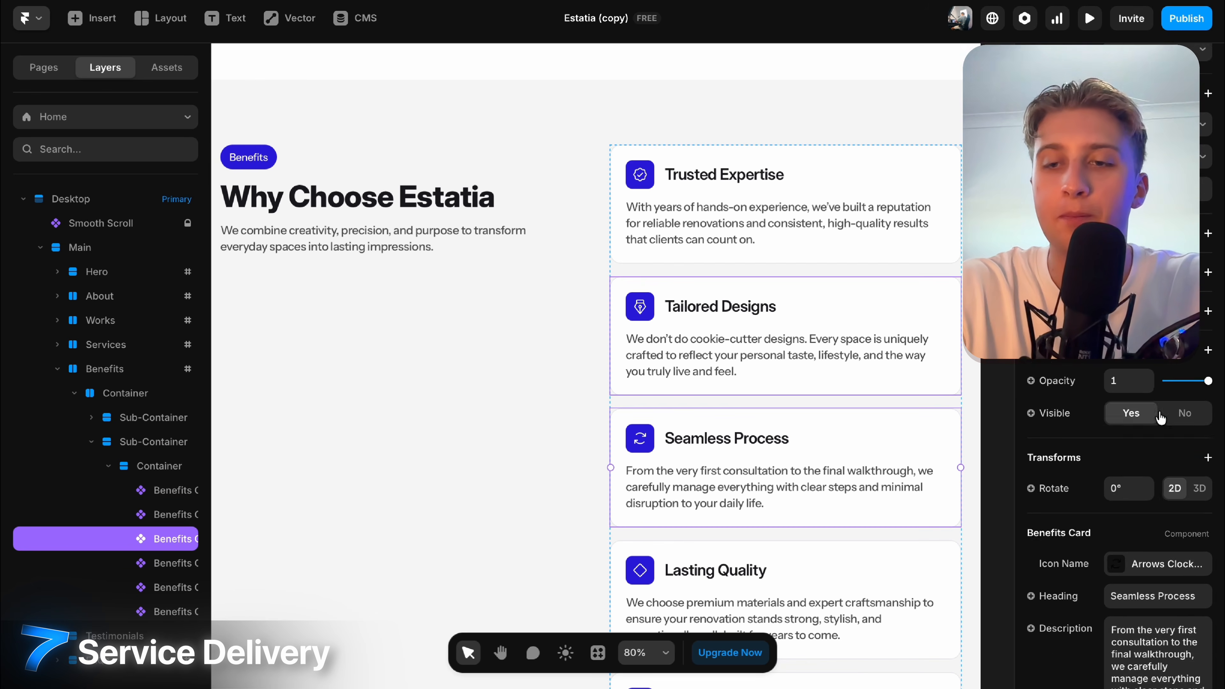
double_click(1173, 430)
type("jdnd")
Replace part of the Tailored Designs card's description with 'sdjwndy'.
left_click(897, 367)
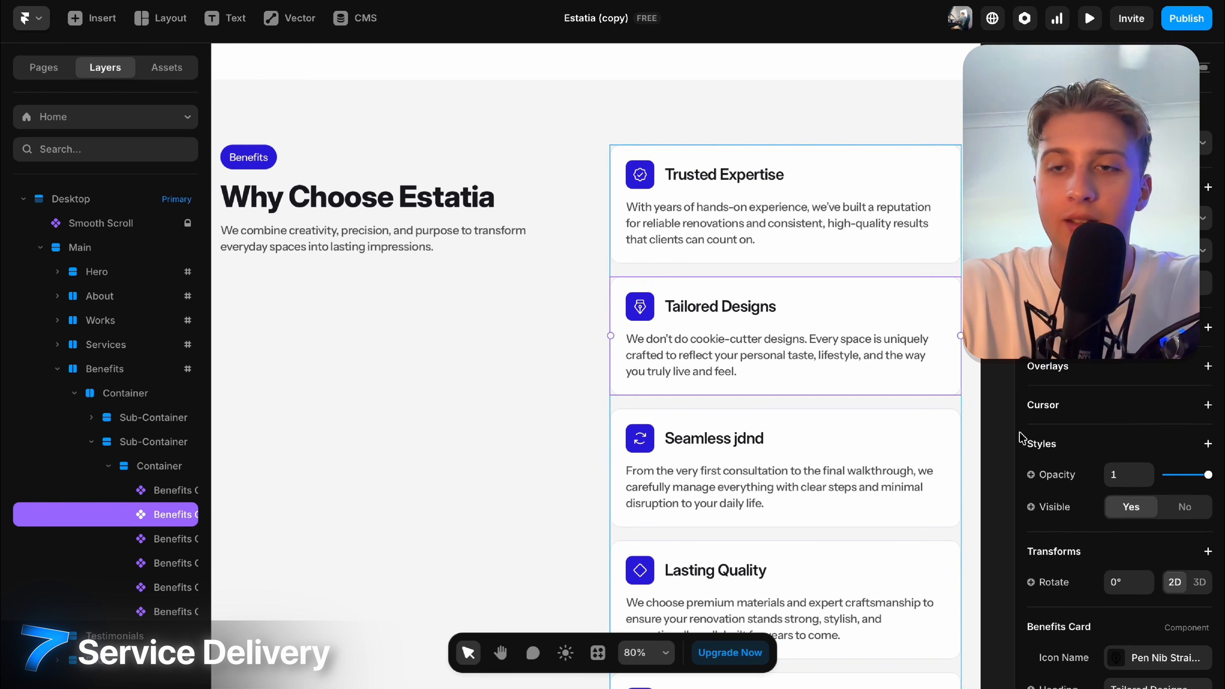
scroll(1115, 503, "down", 5)
scroll(1115, 503, "up", 1)
left_click_drag(1145, 466, 1190, 479)
type("sdjwndy")
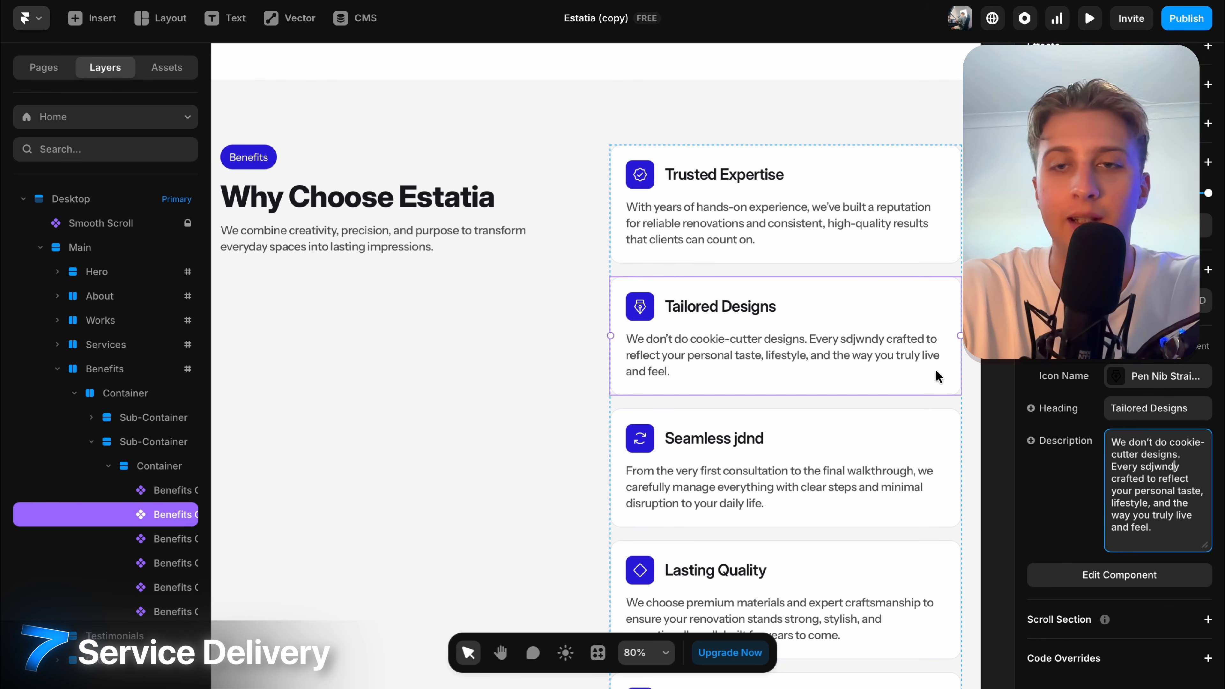
scroll(815, 212, "down", 3)
Select the Benefits section header's Why Choose Estatia heading text.
left_click(431, 177)
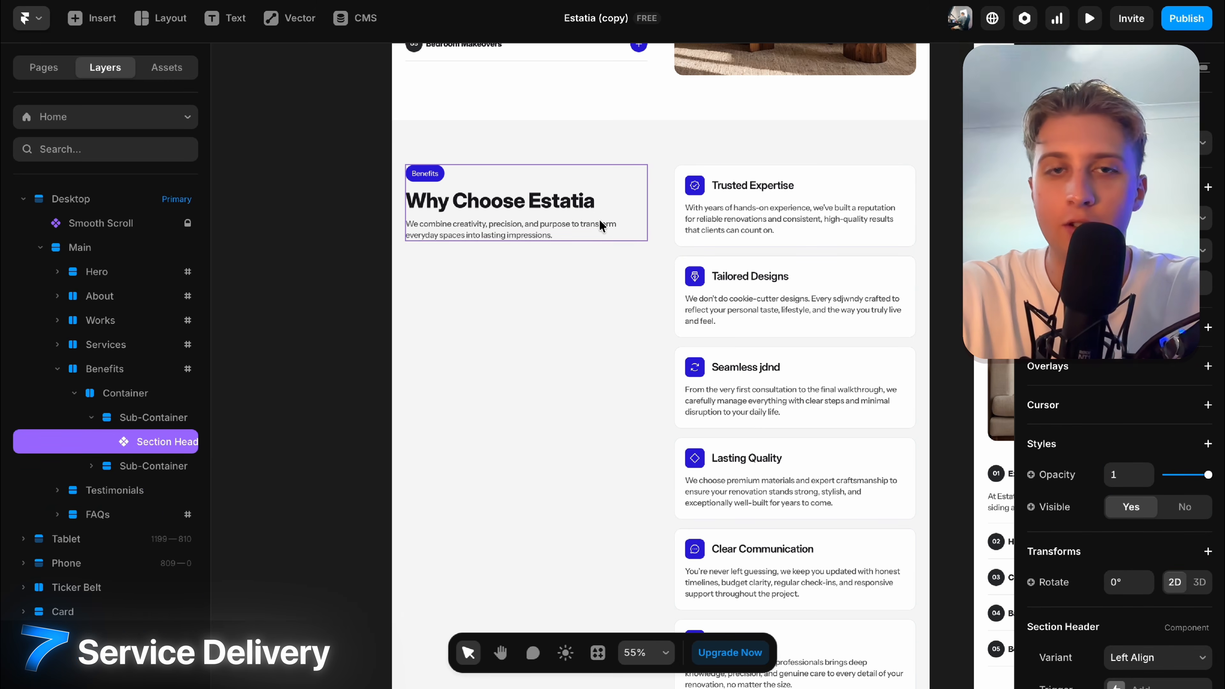
scroll(601, 226, "up", 3)
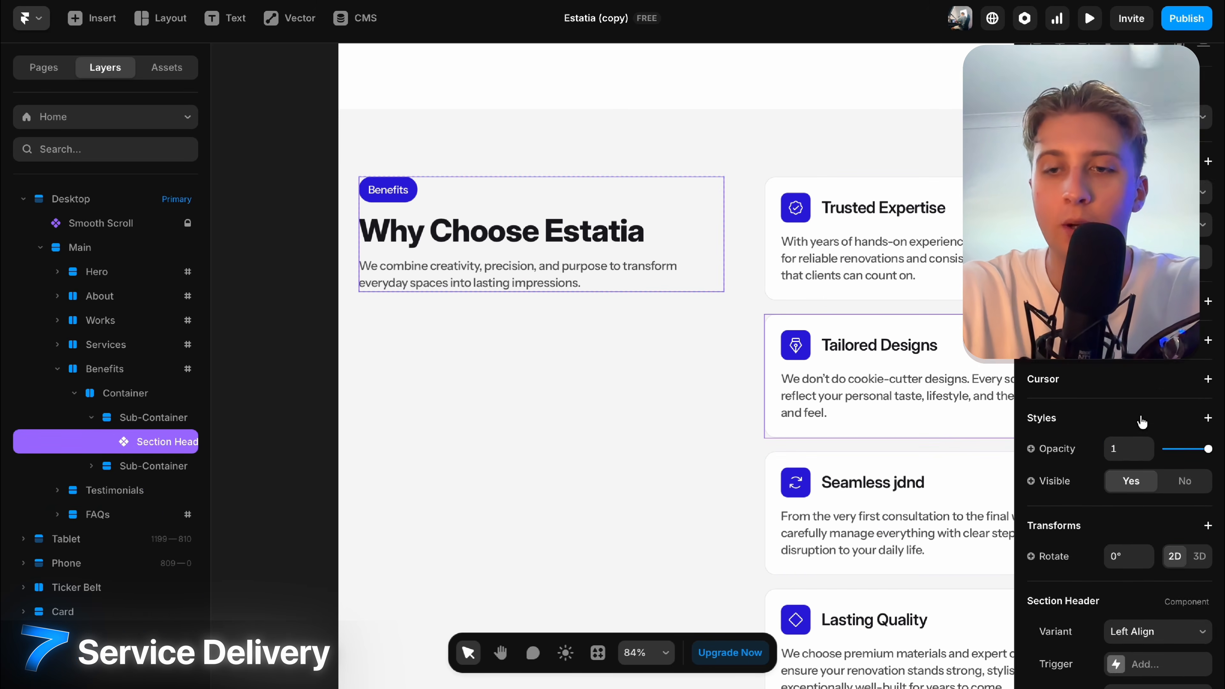
scroll(1141, 421, "down", 5)
left_click(1157, 406)
left_click(1147, 372)
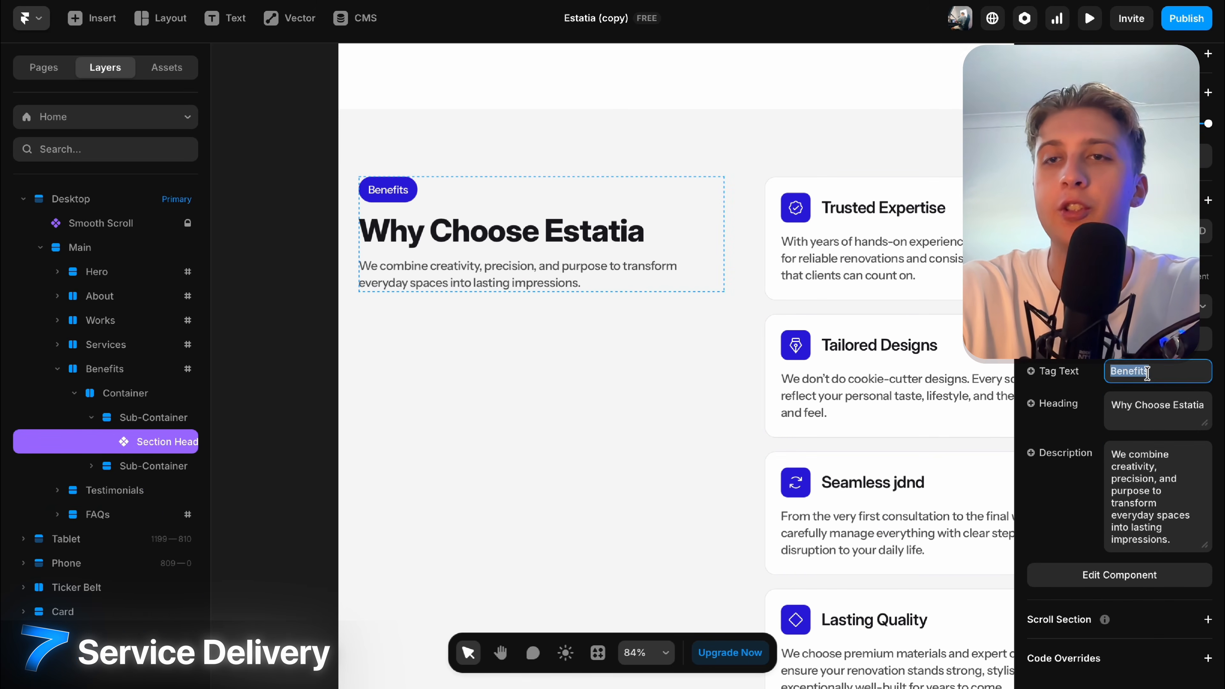
scroll(1147, 373, "up", 10)
scroll(550, 284, "down", 4)
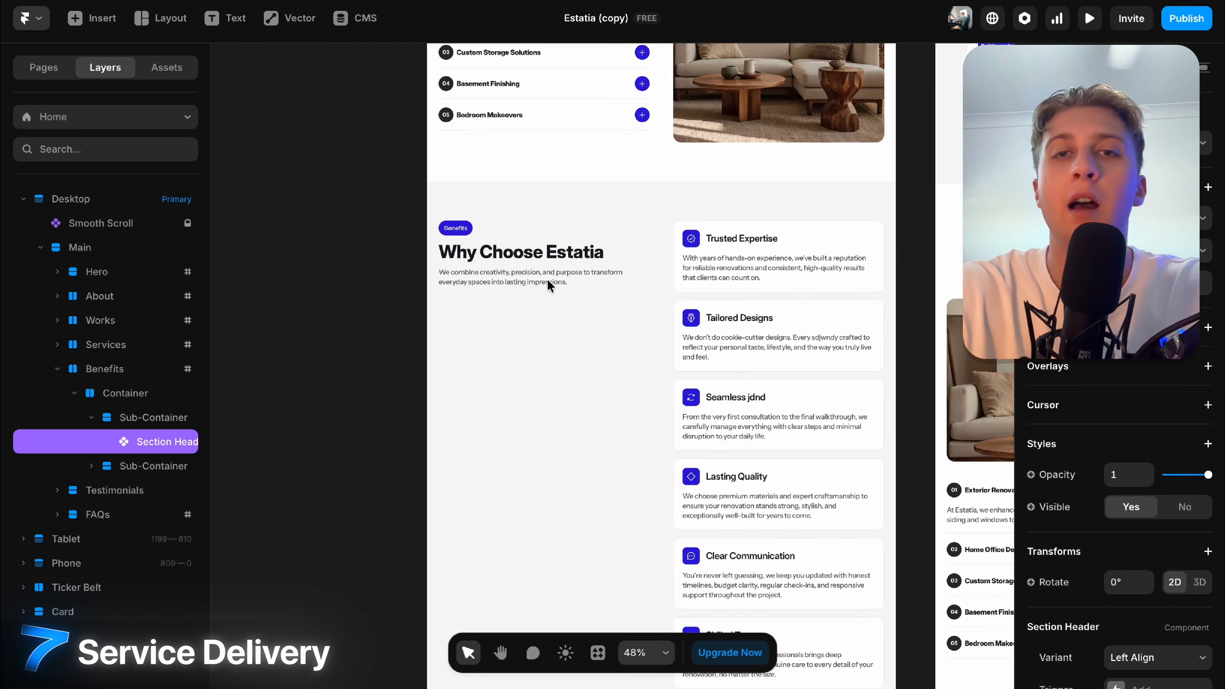
scroll(550, 284, "up", 10)
left_click(558, 343)
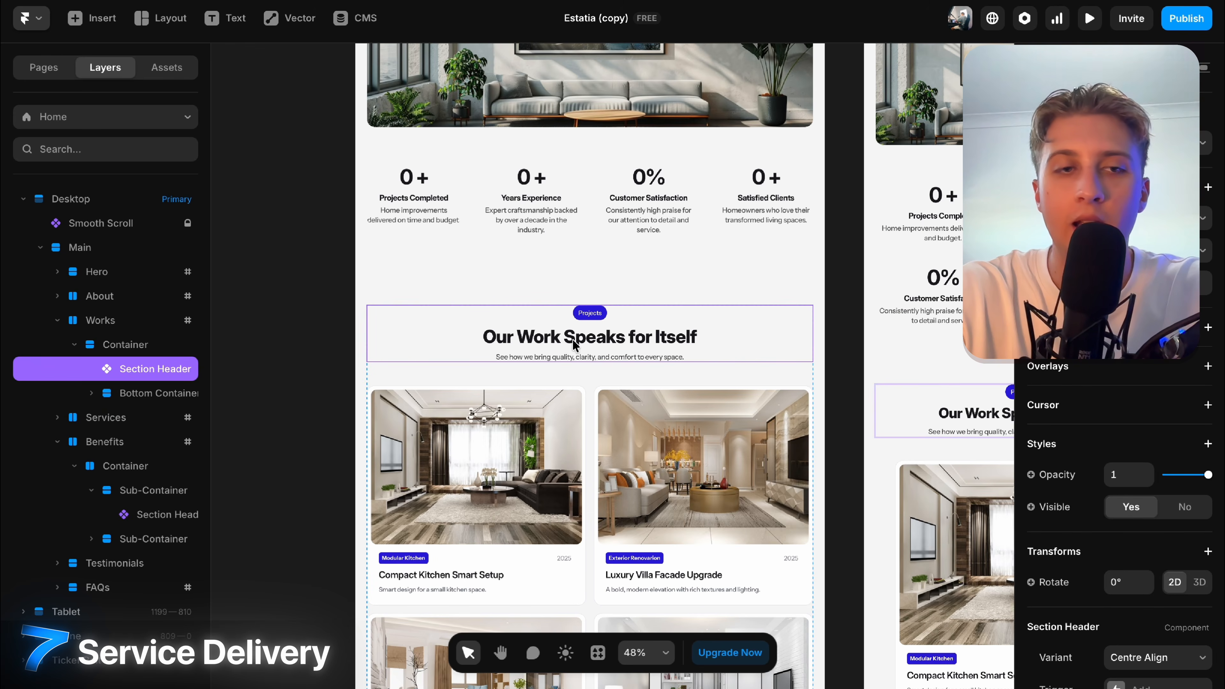
scroll(574, 344, "up", 10)
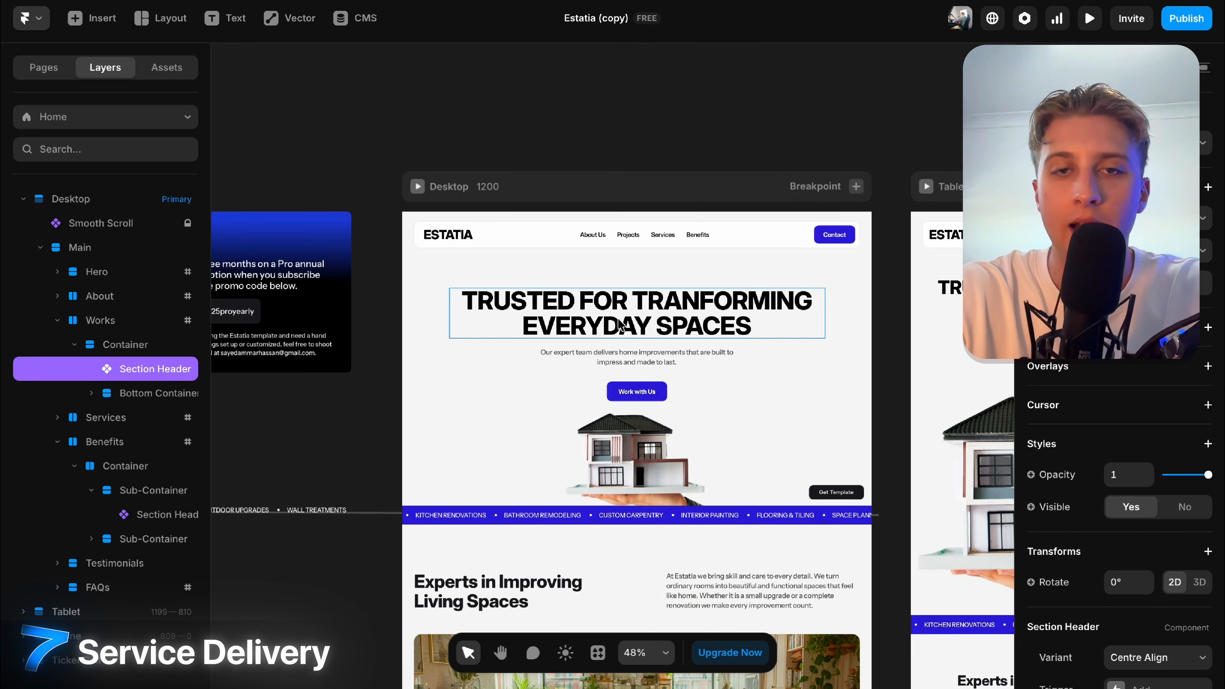
double_click(619, 319)
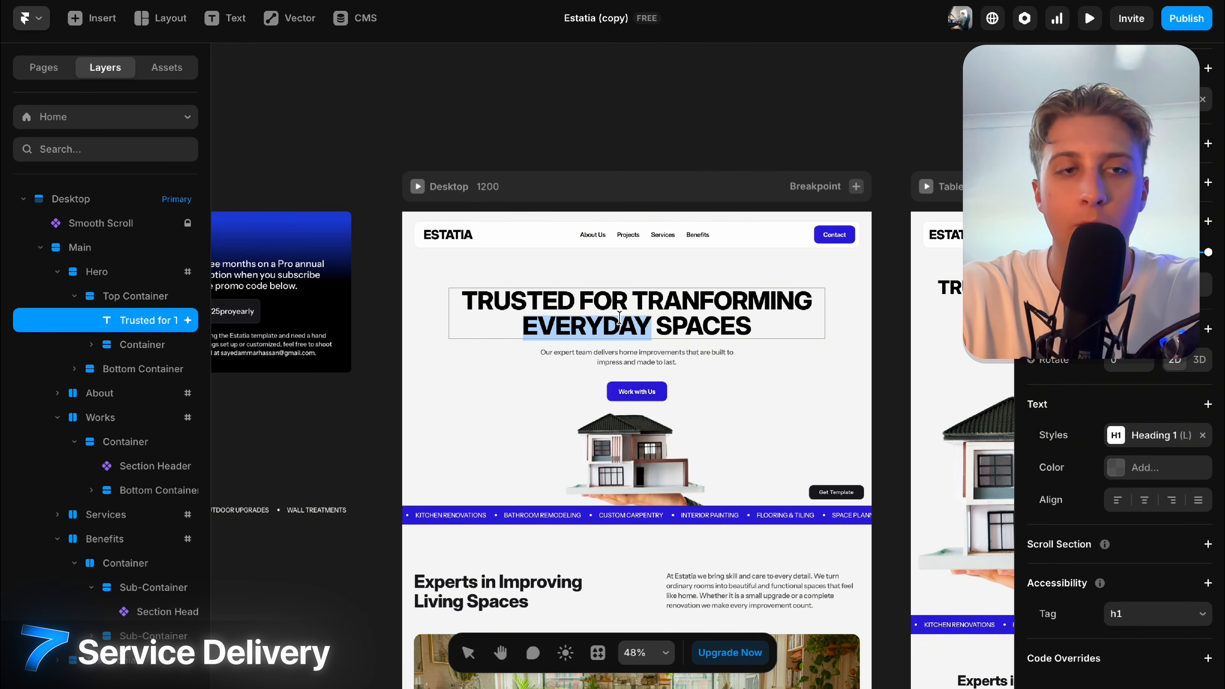
type("and")
key("ctrl+z")
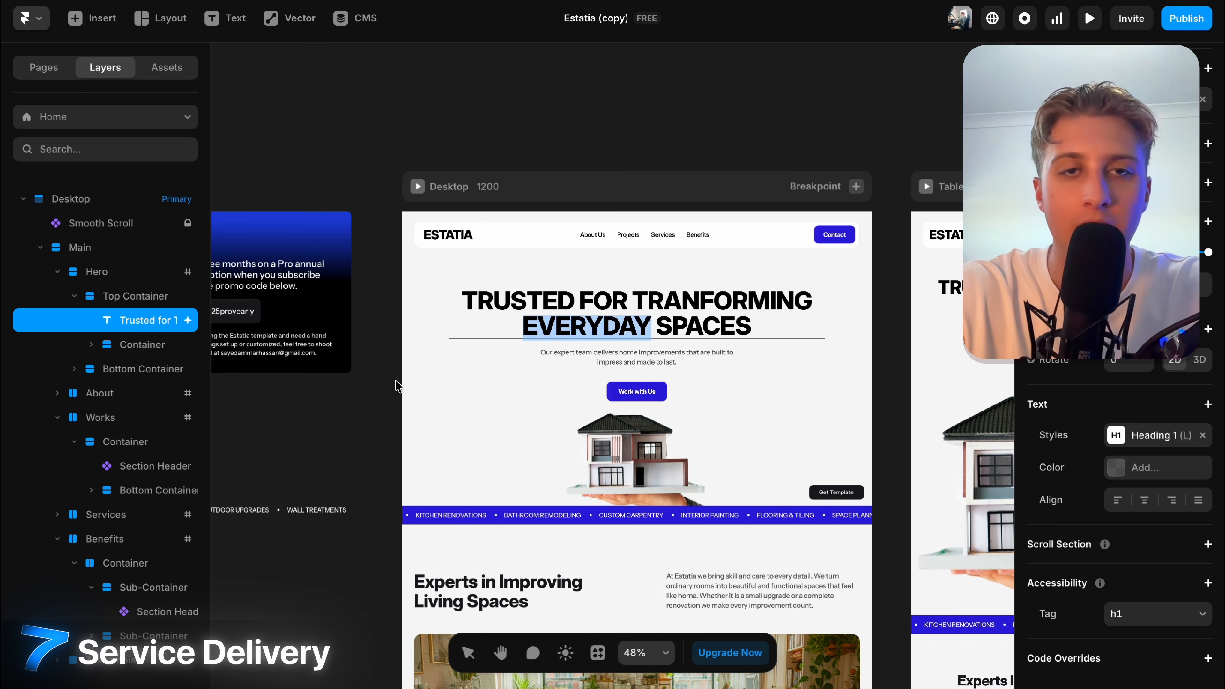
key("Escape")
left_click(342, 356)
scroll(538, 302, "down", 5)
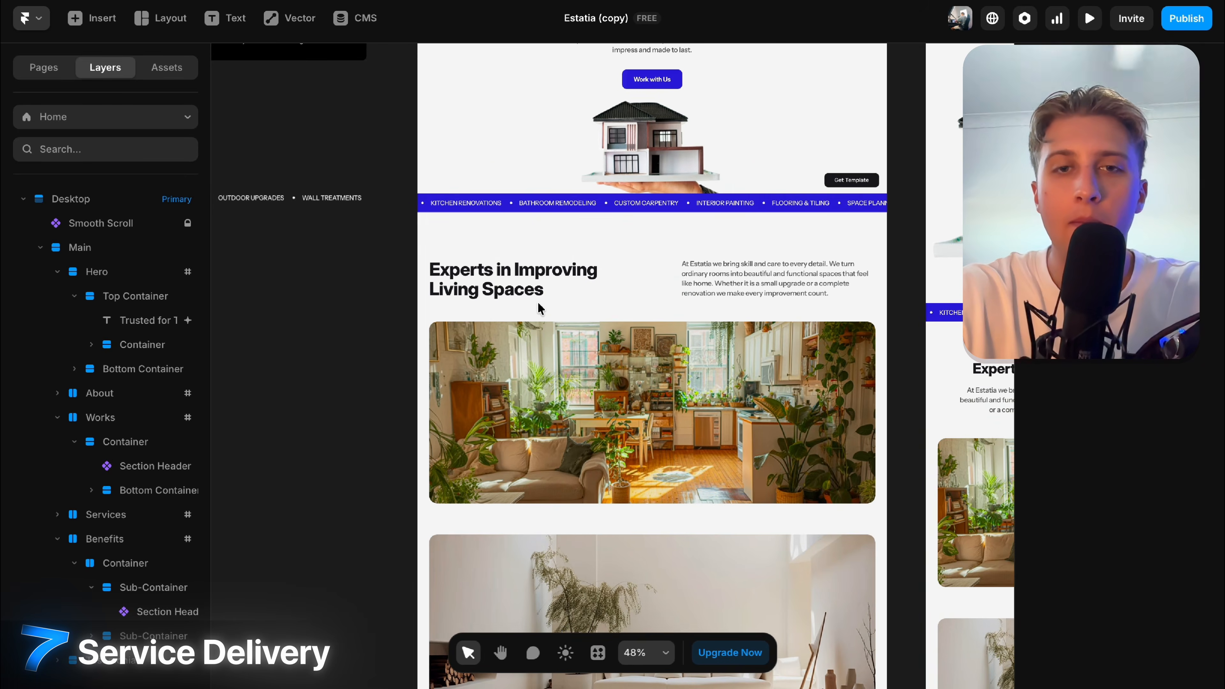
scroll(538, 301, "down", 10)
scroll(538, 304, "up", 5)
Set the living-room image's fill position to a focal point at 7% X, 35% Y.
scroll(572, 305, "up", 3)
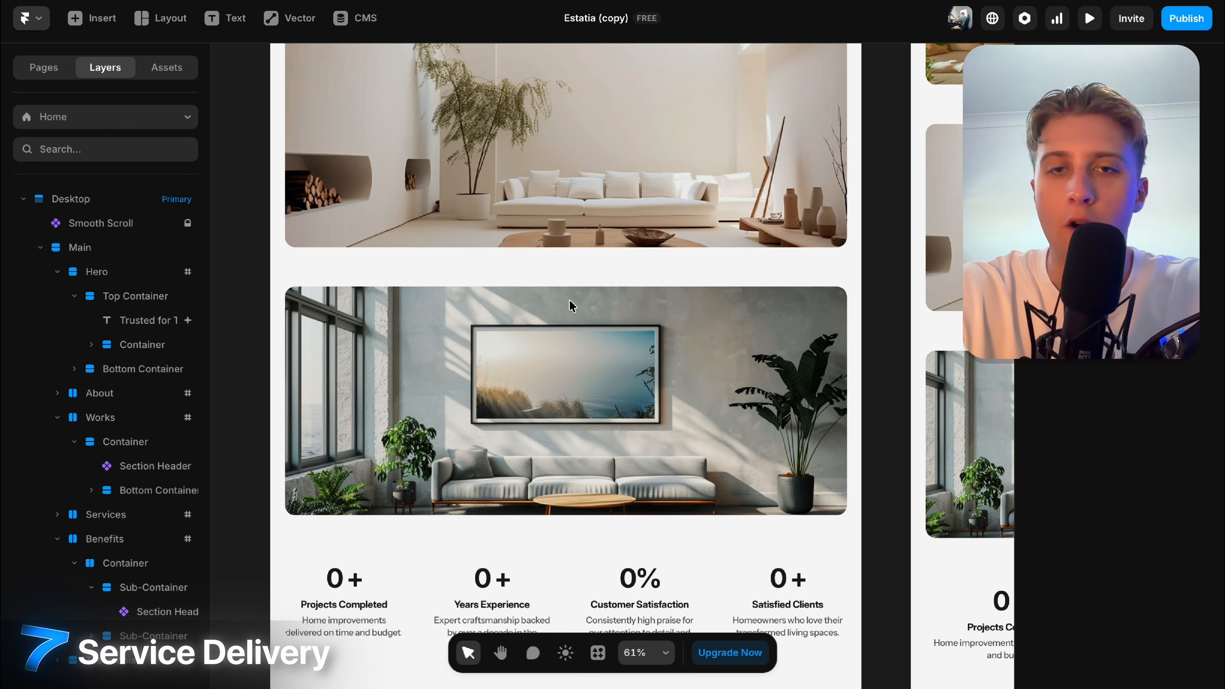
left_click(573, 380)
scroll(1222, 544, "down", 5)
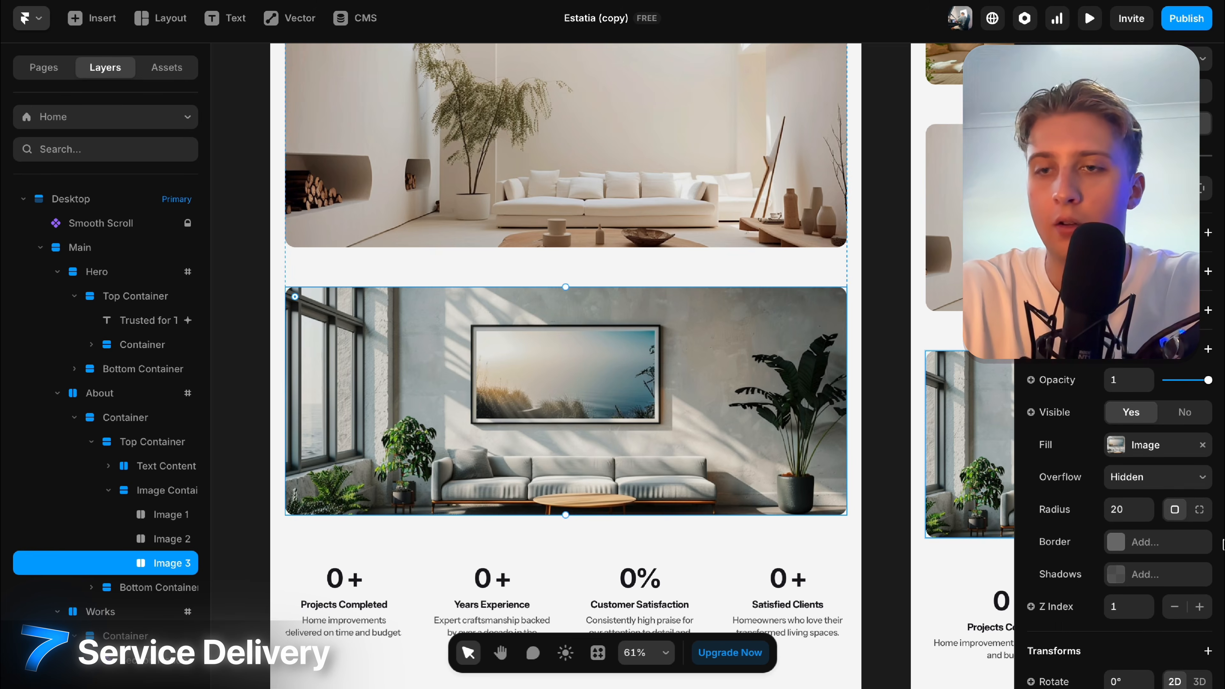
left_click(1124, 439)
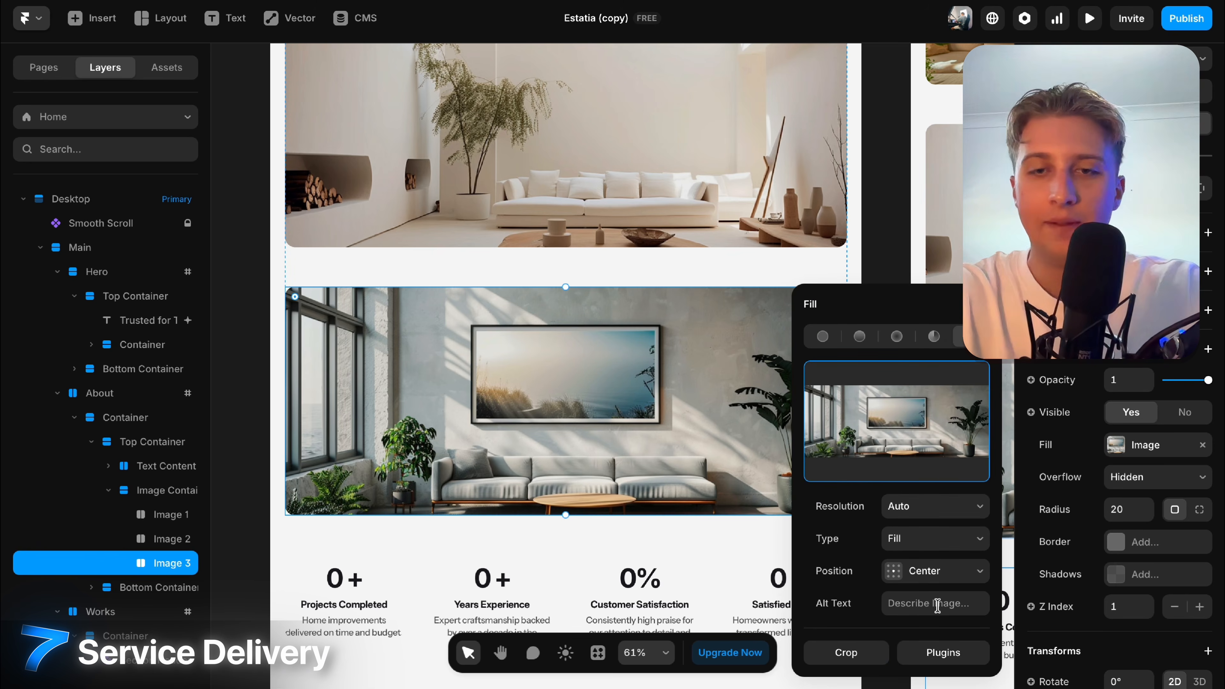
left_click(923, 599)
left_click(927, 575)
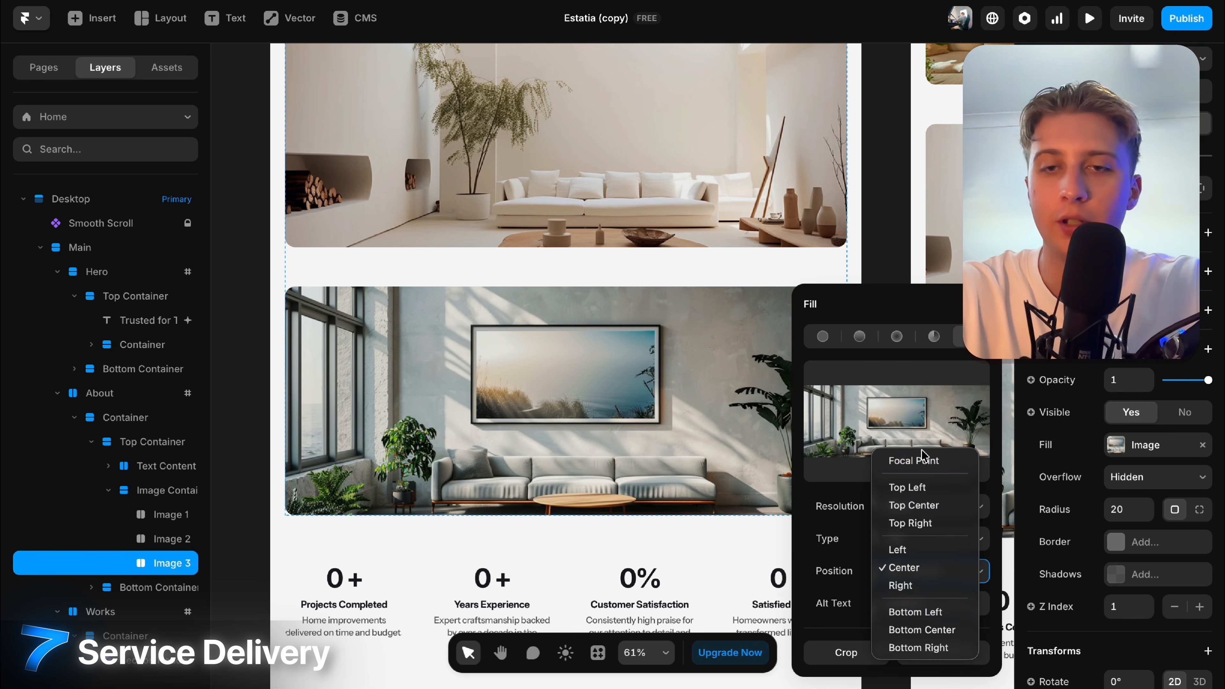
left_click(914, 461)
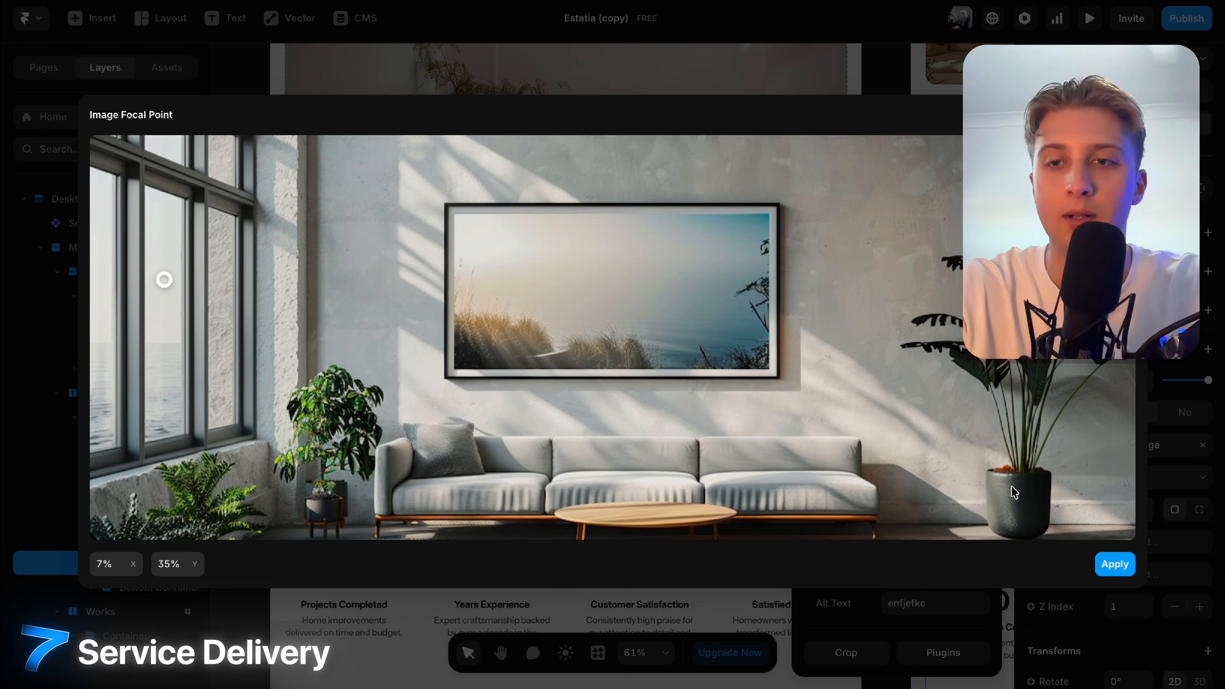
left_click(1108, 563)
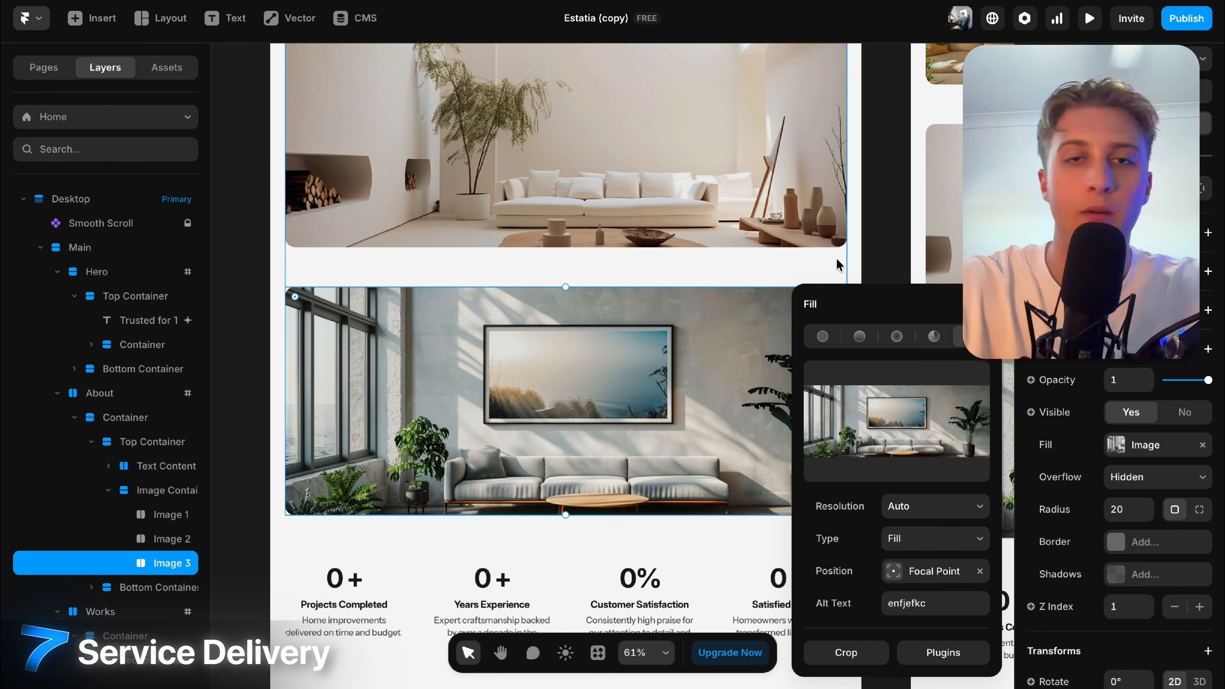
left_click(879, 48)
left_click(651, 405)
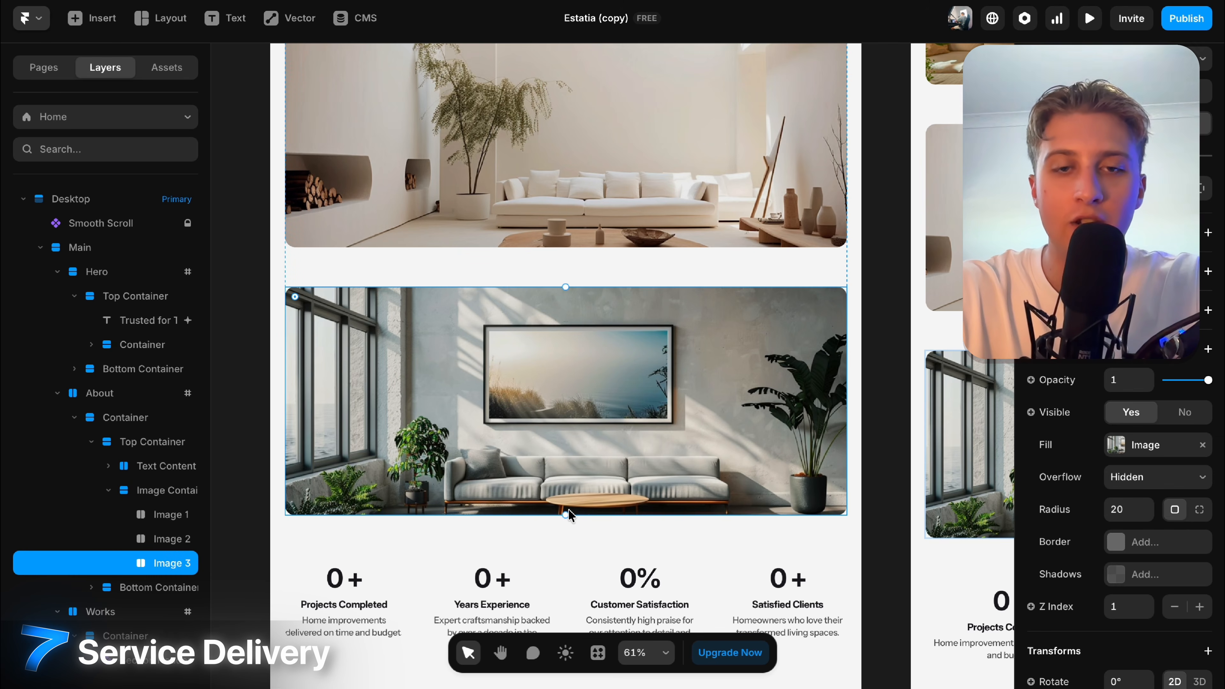
left_click_drag(567, 515, 568, 457)
Scroll down the Home page past the stats row to locate the testimonials section.
scroll(568, 455, "down", 5)
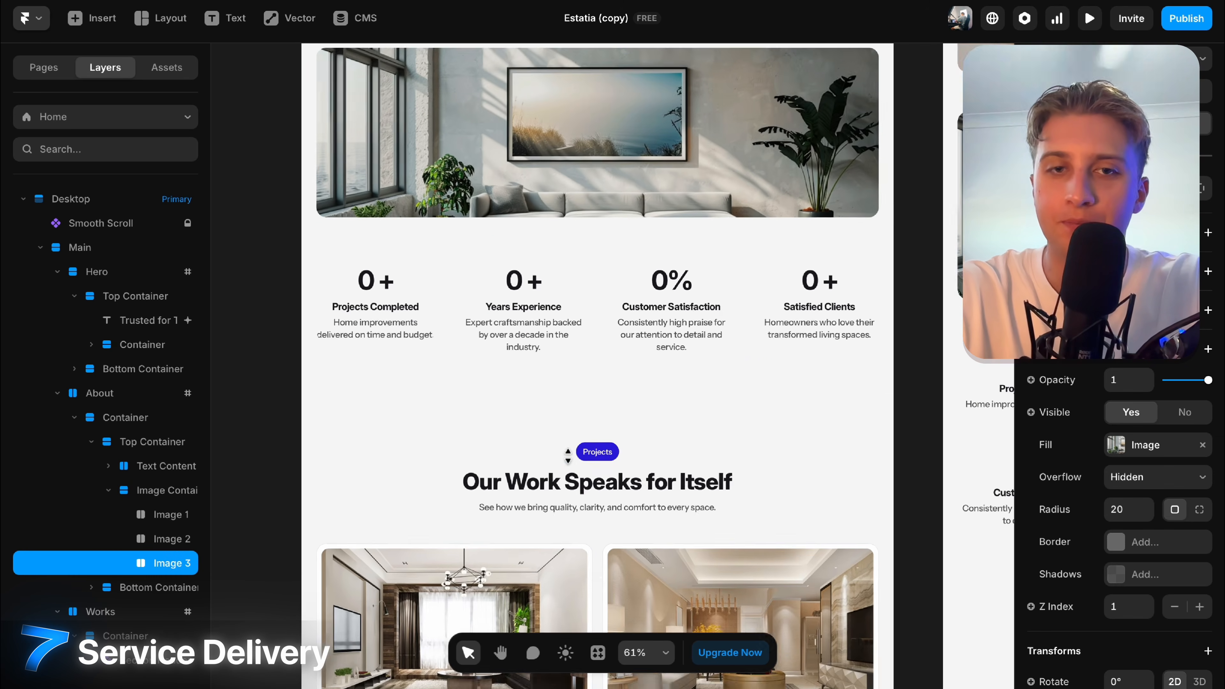
scroll(568, 456, "down", 3)
left_click(540, 199)
scroll(1119, 531, "down", 3)
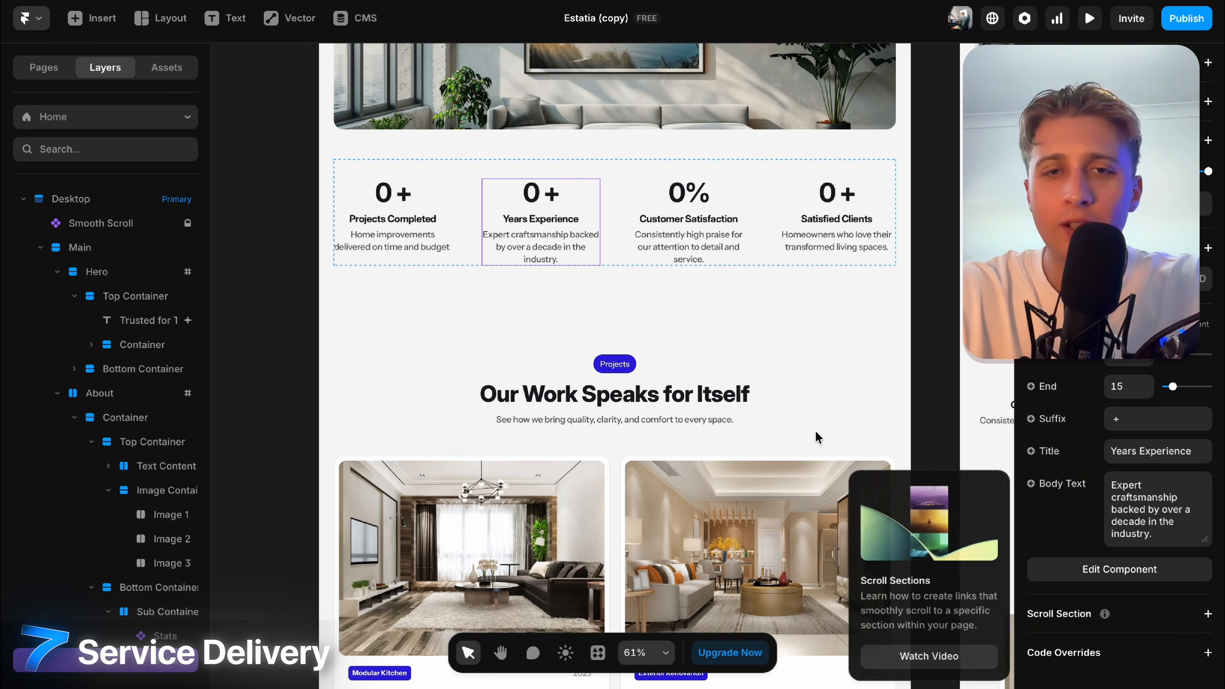
scroll(815, 431, "down", 3)
scroll(820, 424, "down", 10)
scroll(834, 418, "down", 5)
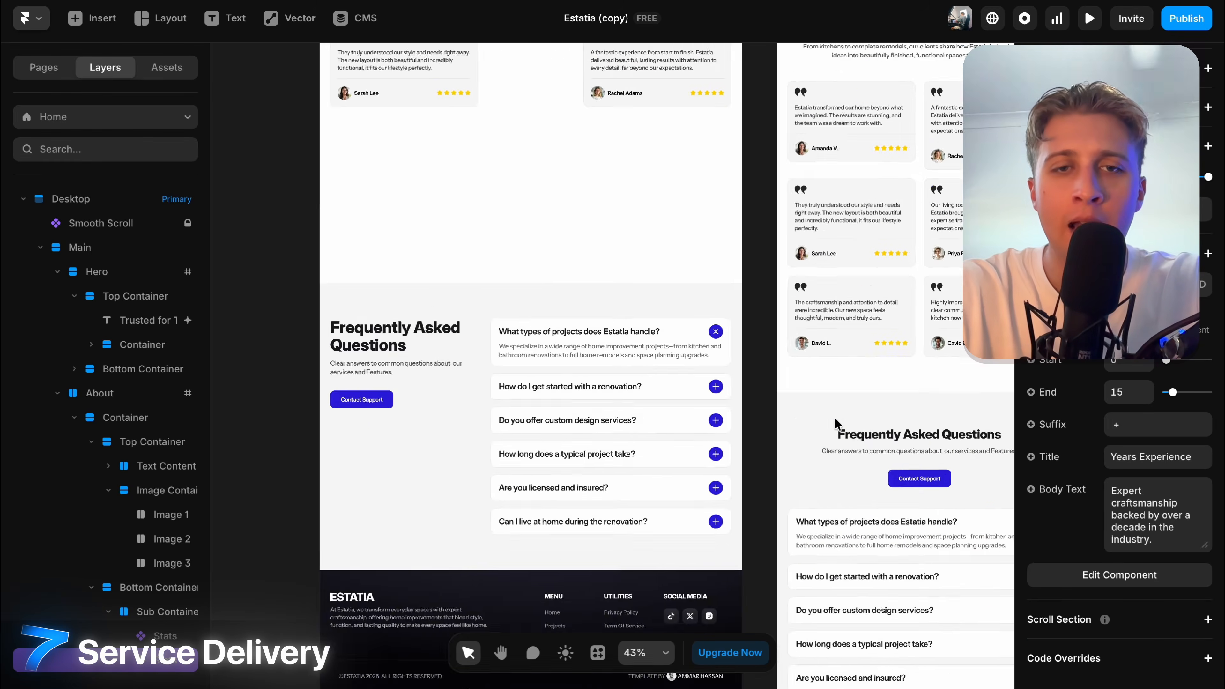
scroll(834, 418, "up", 4)
scroll(521, 399, "up", 5)
scroll(521, 399, "up", 2)
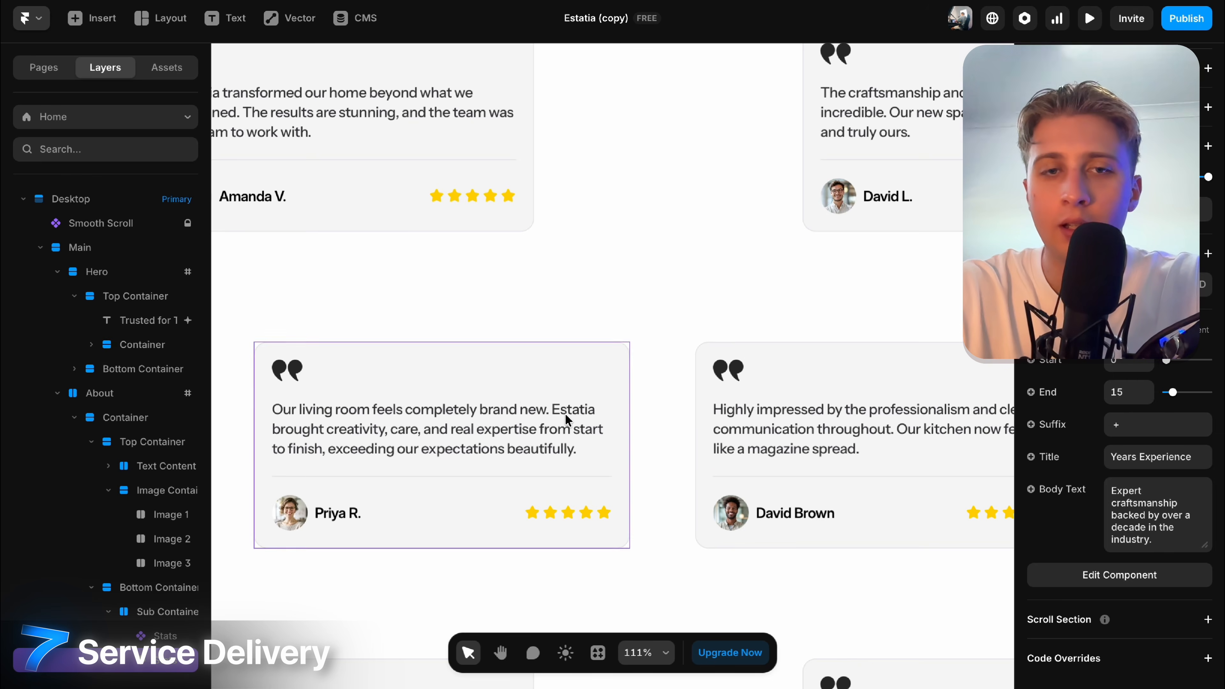
Replace 'expertise' with 'xwknxwx' in the living-room testimonial quote, then deselect the card.
left_click(565, 413)
scroll(565, 413, "down", 3)
scroll(1211, 570, "down", 7)
double_click(1132, 501)
type("xwknxwx")
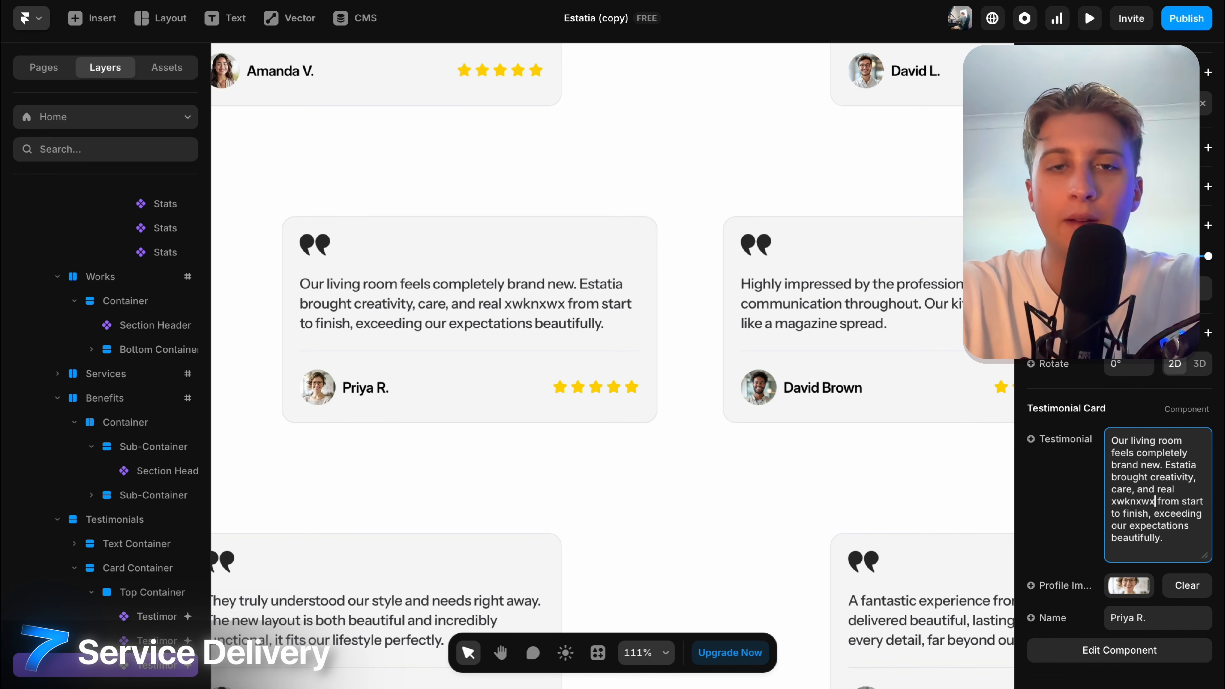
scroll(911, 236, "down", 6)
left_click(911, 237)
scroll(911, 235, "down", 4)
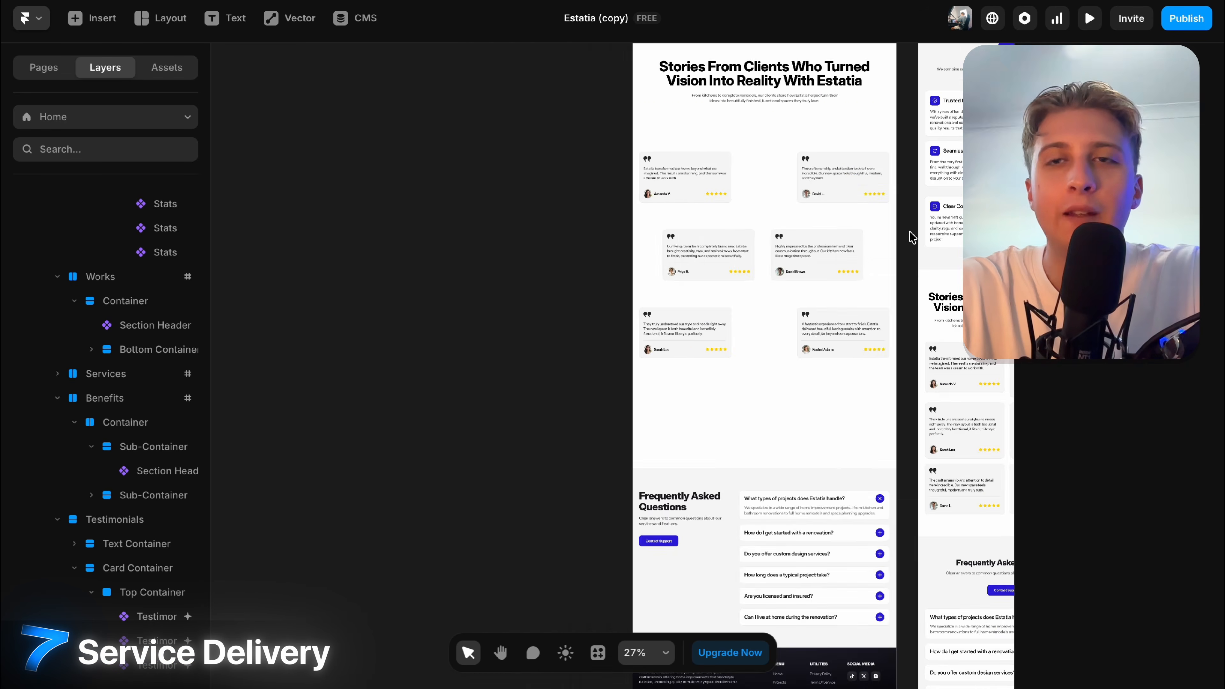
scroll(844, 227, "down", 10)
scroll(703, 232, "up", 8)
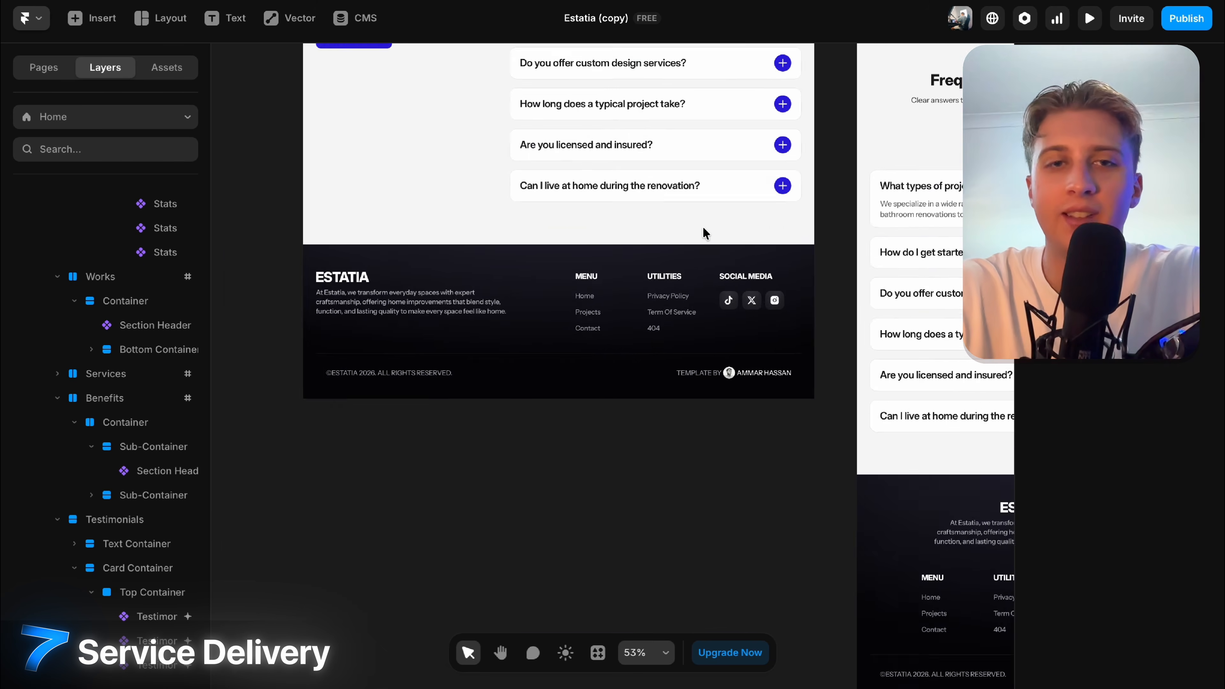
scroll(703, 232, "down", 4)
Open the shared Page Layout and enter the Footer component for editing.
left_click(641, 314)
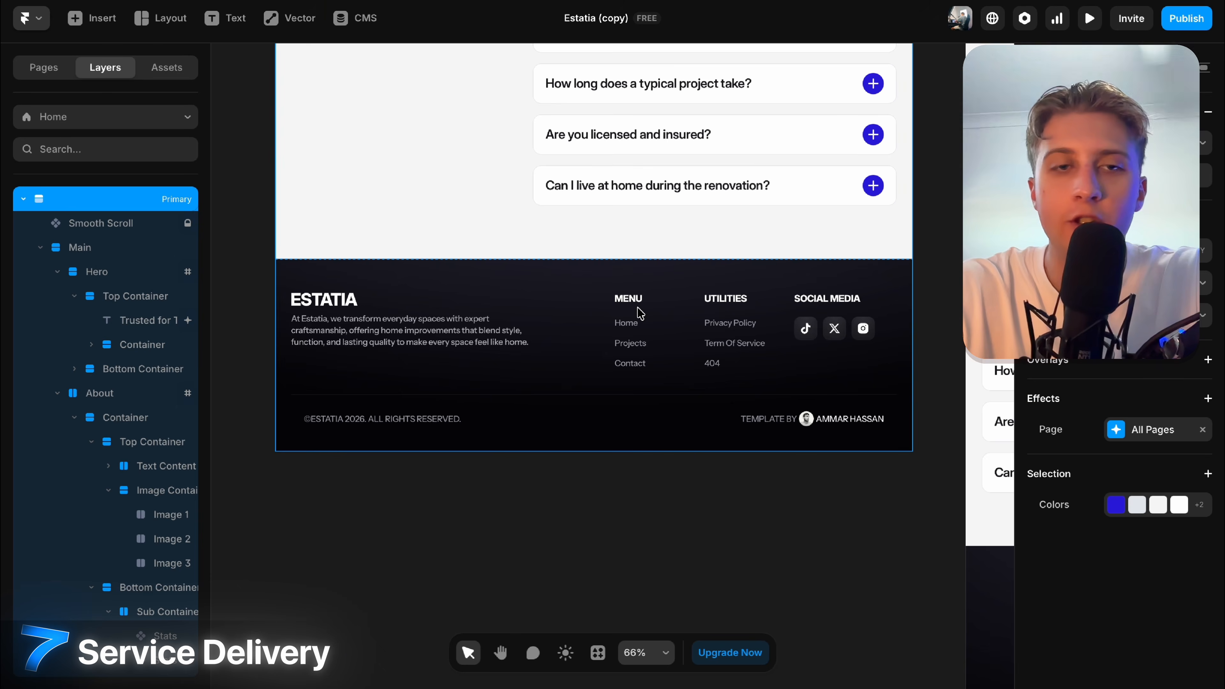
double_click(377, 334)
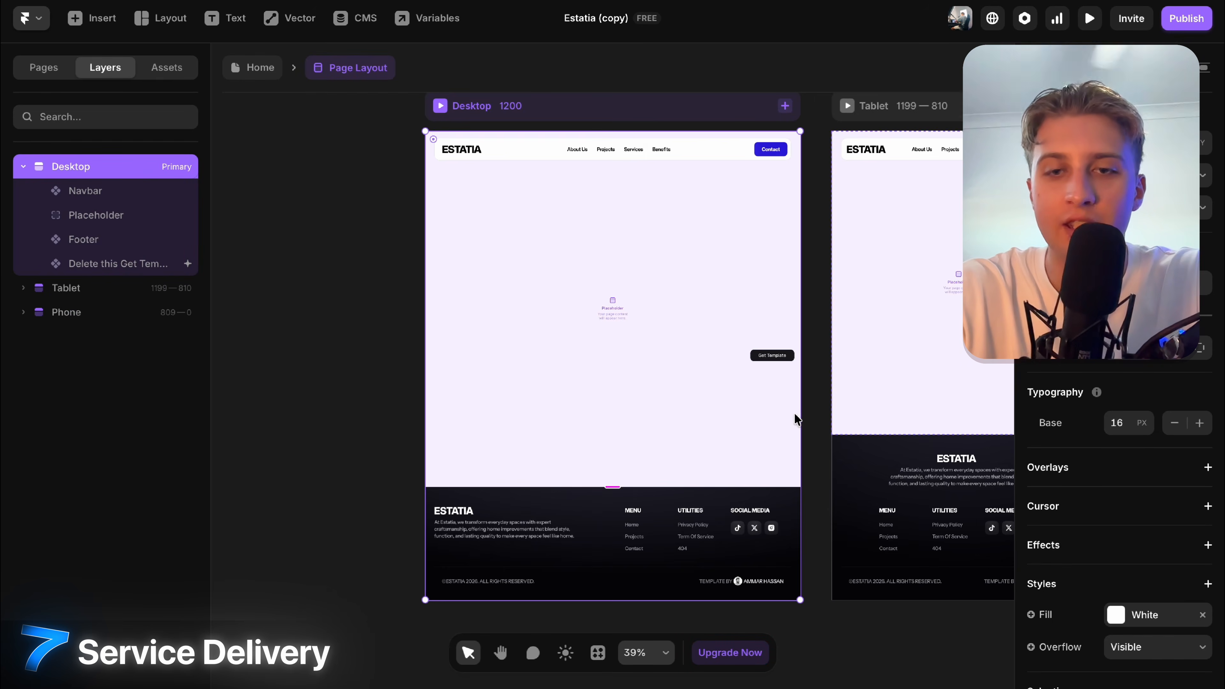
scroll(617, 550, "up", 3)
scroll(617, 548, "down", 4)
scroll(618, 285, "down", 1)
scroll(618, 471, "up", 4)
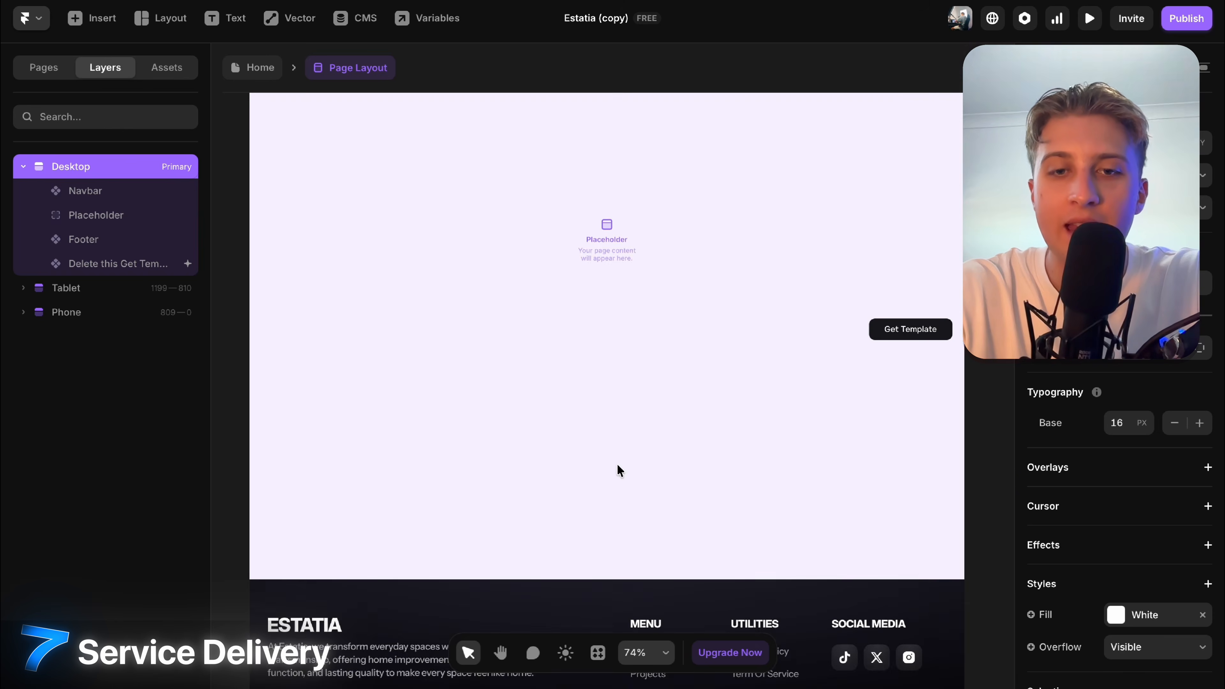
scroll(533, 465, "down", 4)
left_click(373, 443)
double_click(373, 443)
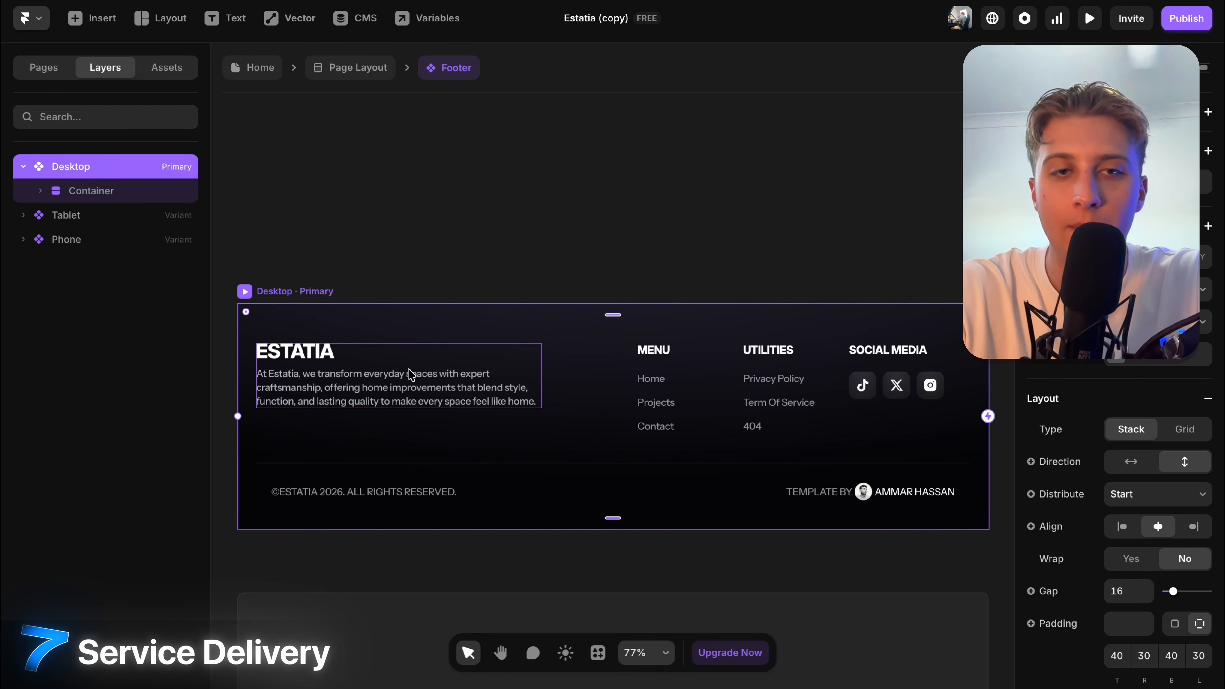
Replace the word 'At' in the footer description paragraph with 'cjwcw'.
left_click(368, 388)
scroll(1045, 443, "down", 5)
double_click(1136, 465)
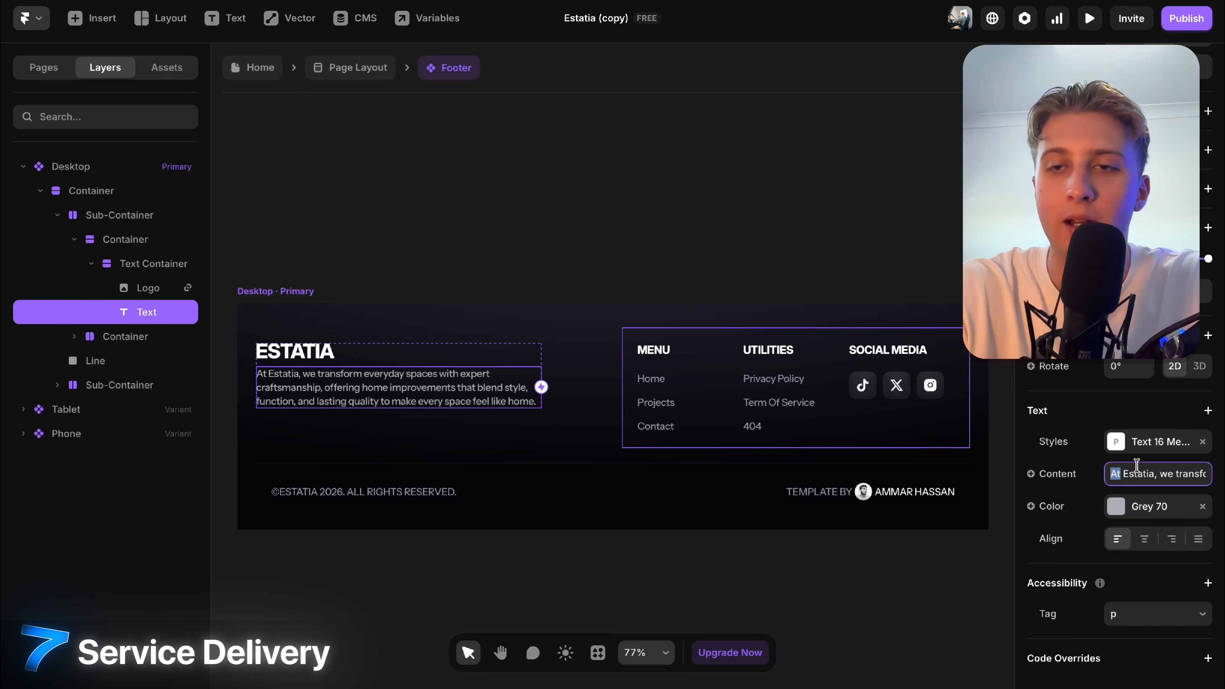
type("cjwcw")
Inspect the footer blocks and the Heading 5 text style's fonts, closing it unchanged.
left_click(273, 340)
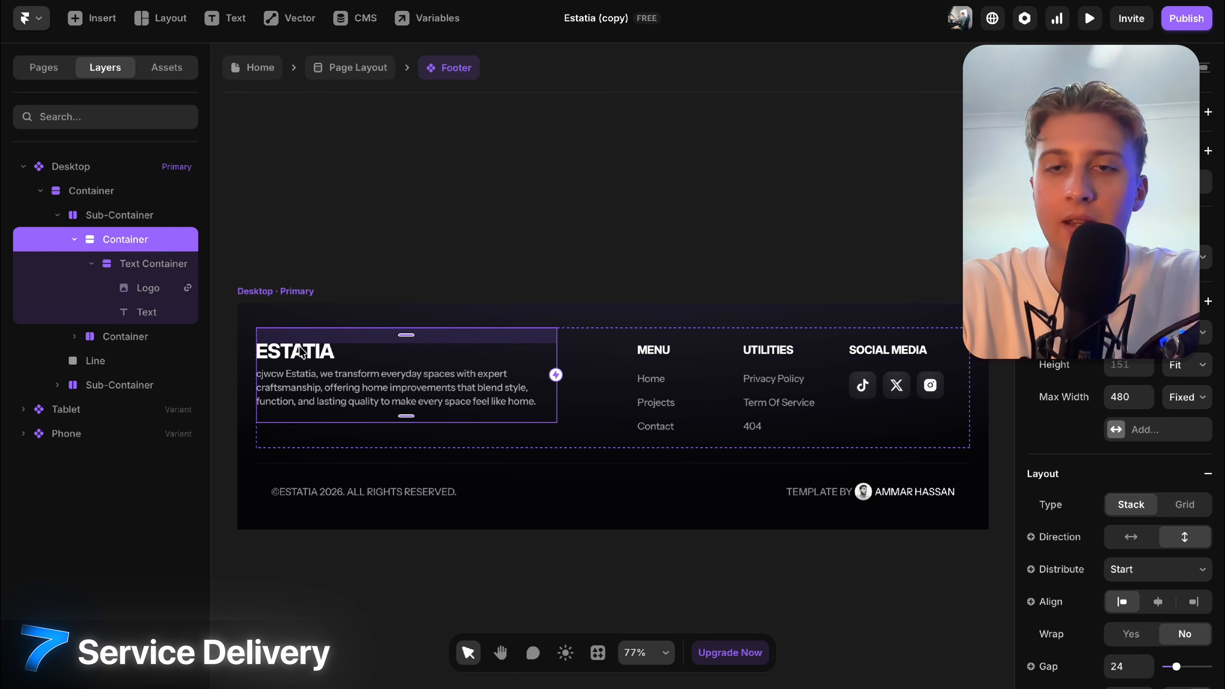
left_click(864, 389)
scroll(1065, 478, "down", 2)
scroll(927, 350, "up", 3)
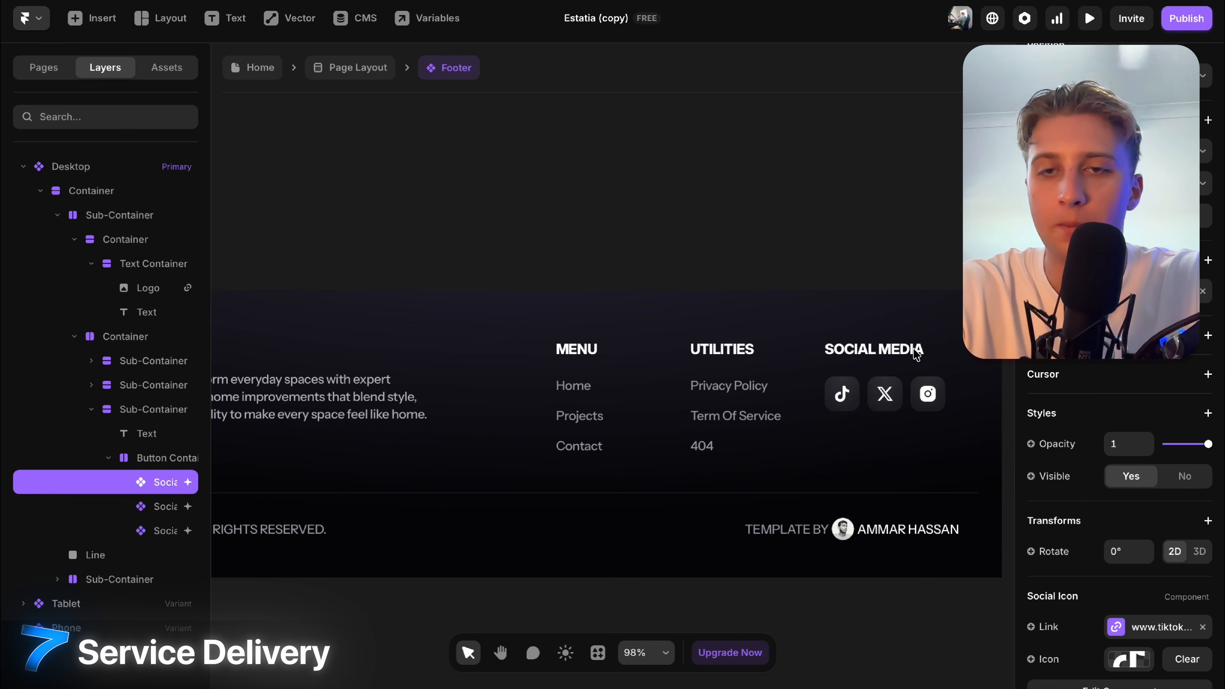
left_click(912, 350)
scroll(1145, 449, "down", 5)
left_click(1140, 444)
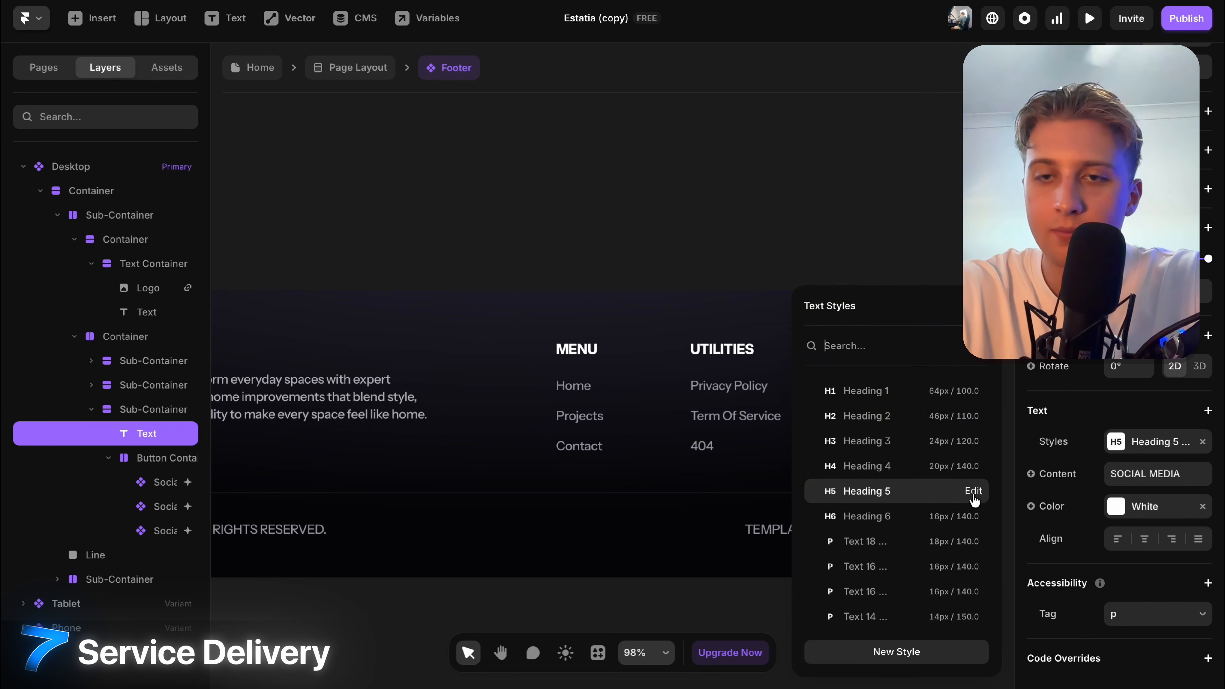
left_click(973, 492)
left_click(948, 183)
left_click(645, 208)
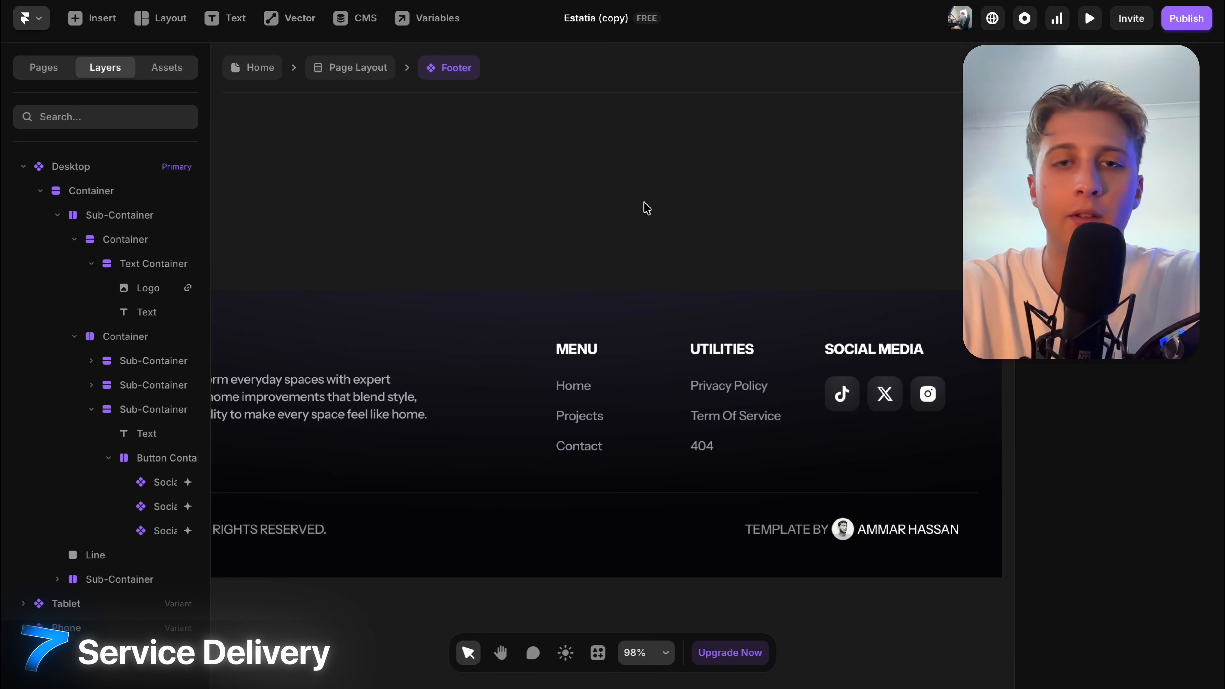
scroll(651, 208, "down", 5)
Return to the Home page and pan the canvas over the edited sections.
left_click(249, 72)
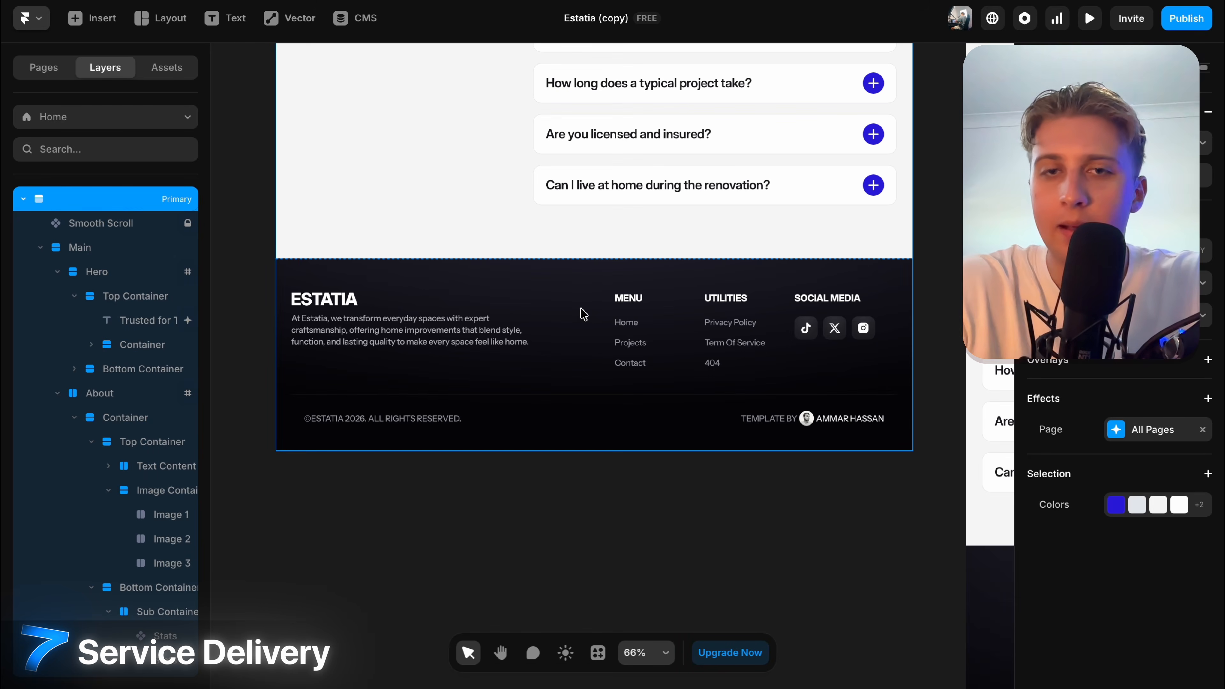
scroll(637, 399, "right", 5)
scroll(637, 399, "up", 5)
scroll(637, 399, "down", 3)
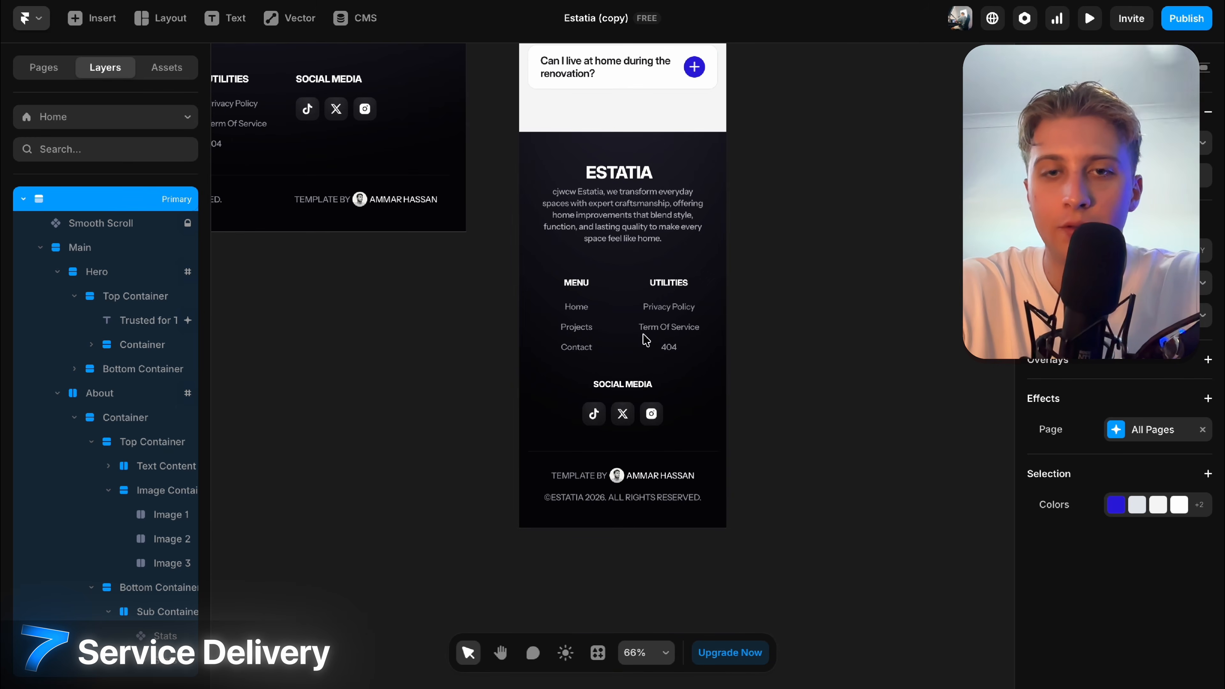
scroll(645, 493, "down", 4)
scroll(646, 347, "right", 5)
scroll(642, 348, "up", 5)
scroll(641, 347, "left", 3)
scroll(641, 348, "down", 3)
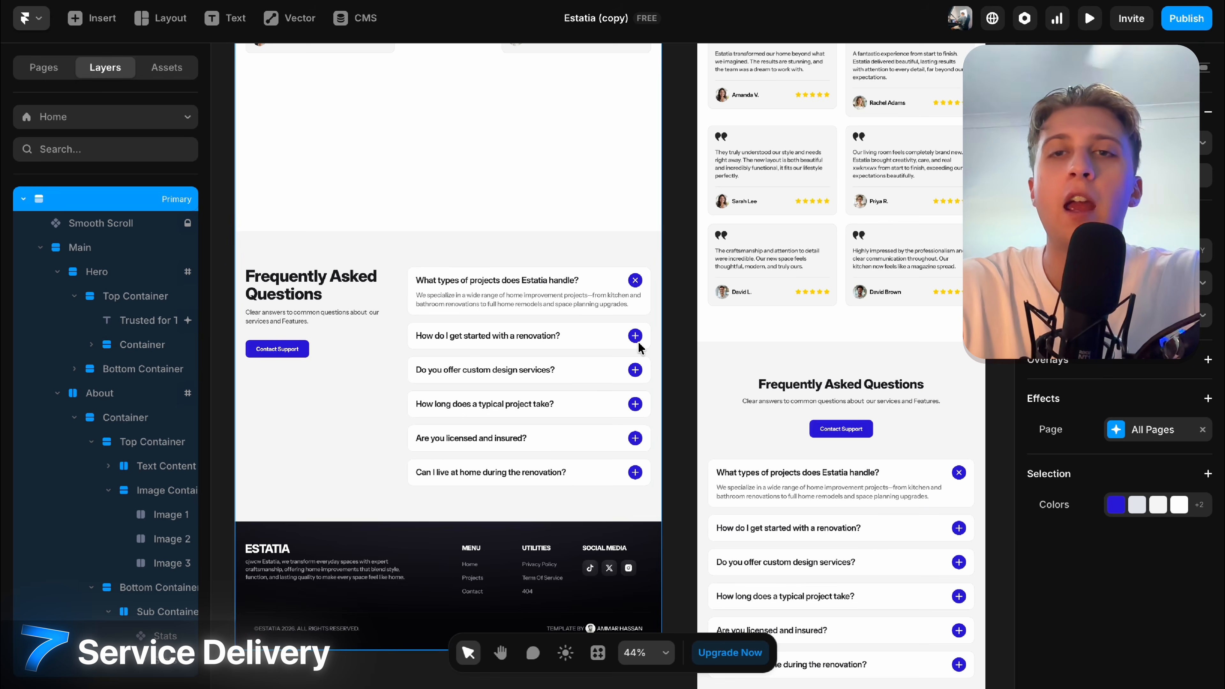
Scroll and pan across the Desktop, Tablet and Phone breakpoints to review the hero.
scroll(638, 346, "up", 10)
scroll(638, 346, "left", 2)
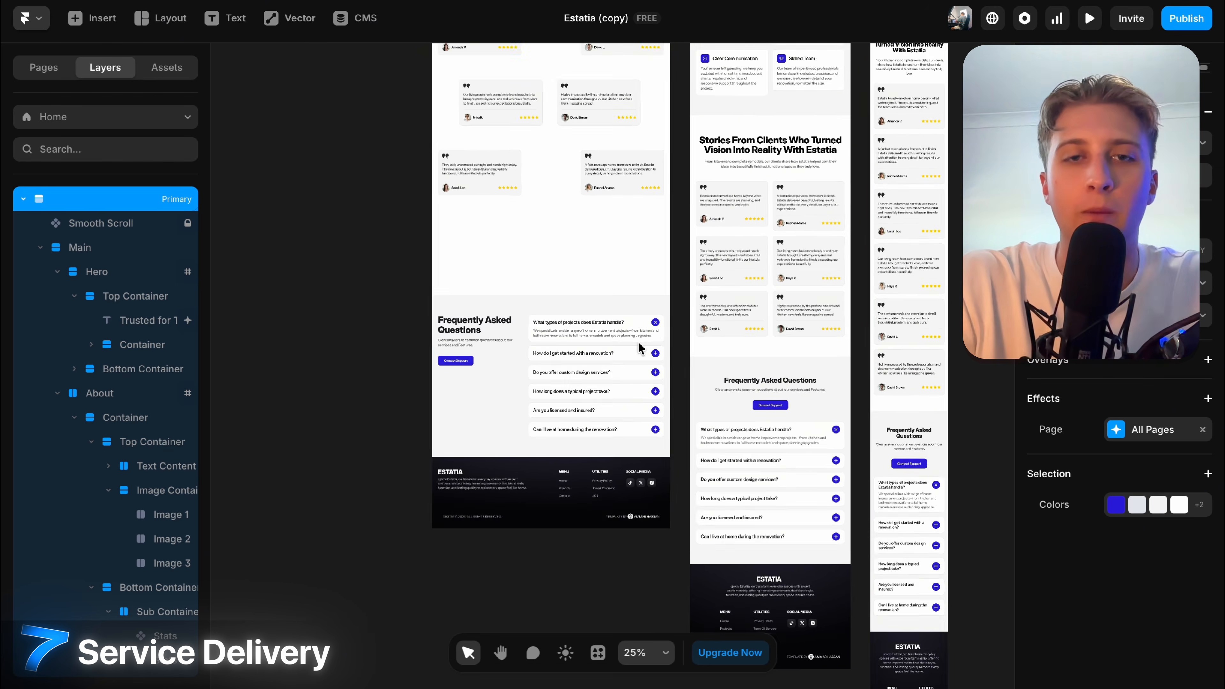
scroll(641, 372, "up", 10)
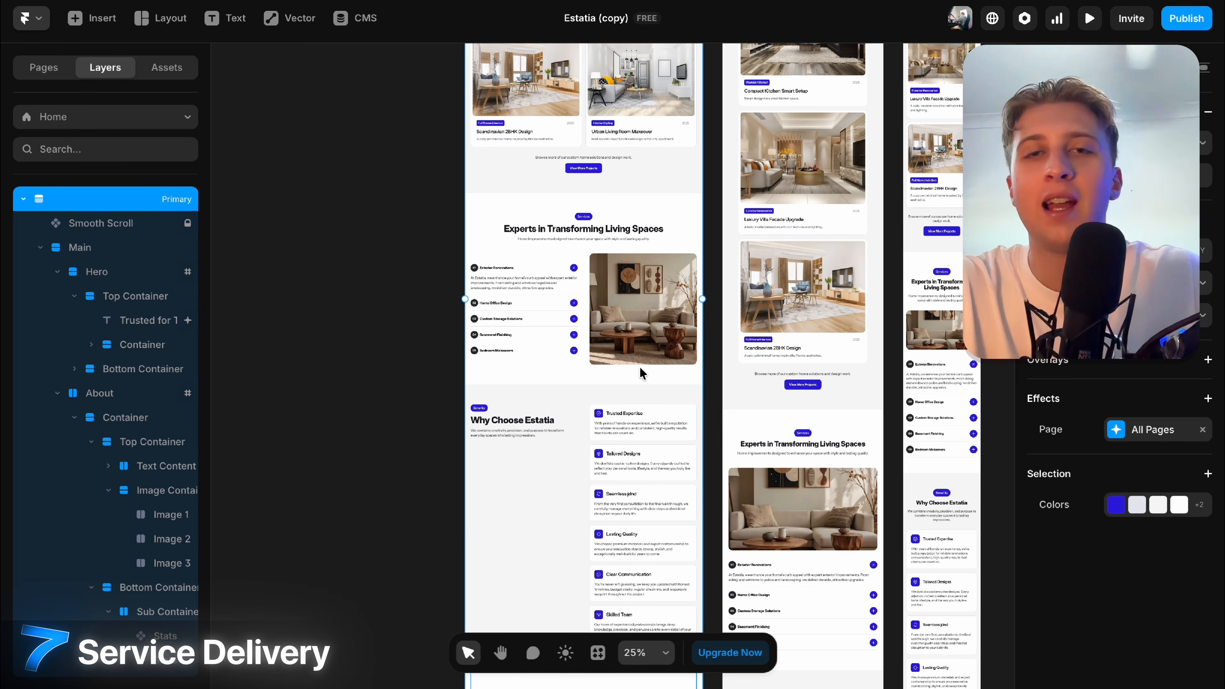
scroll(639, 372, "up", 10)
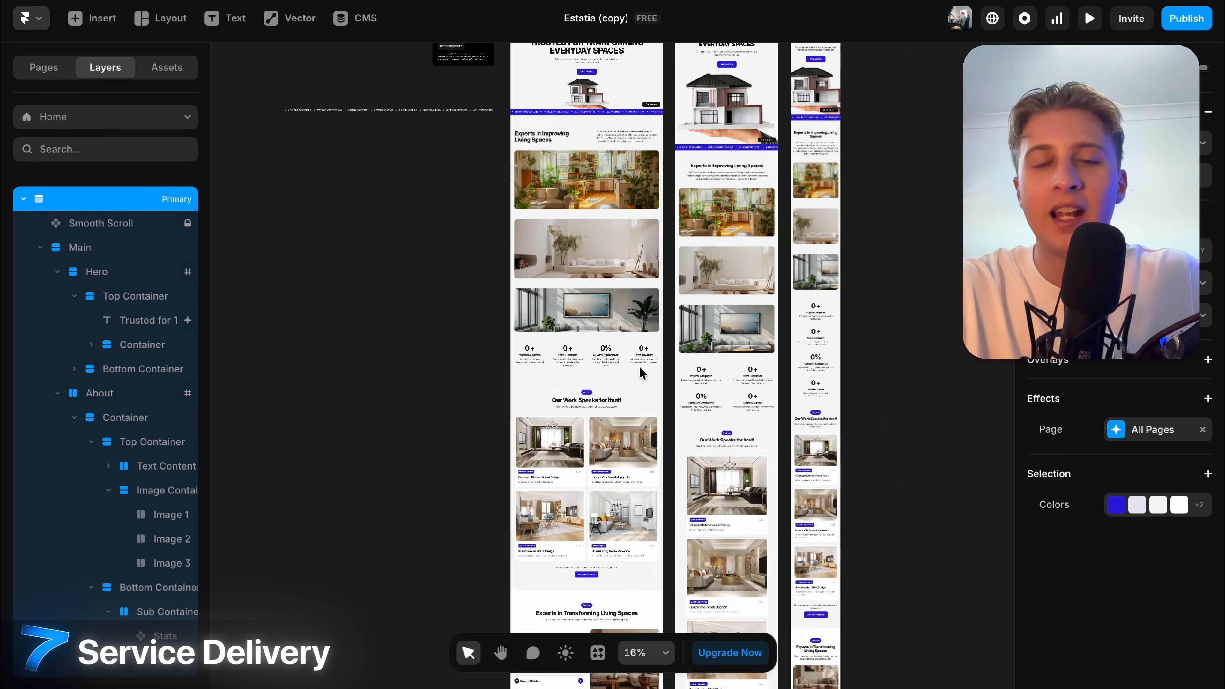
scroll(641, 371, "up", 4)
scroll(640, 369, "right", 10)
scroll(639, 369, "up", 3)
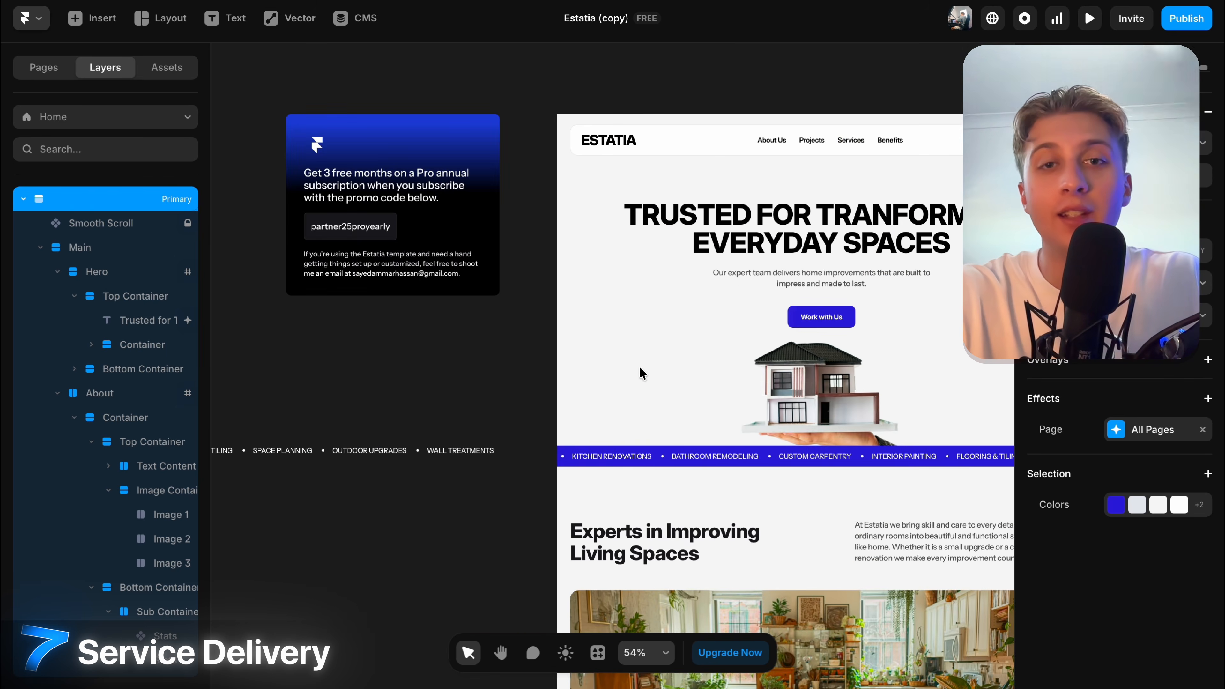
scroll(886, 287, "down", 5)
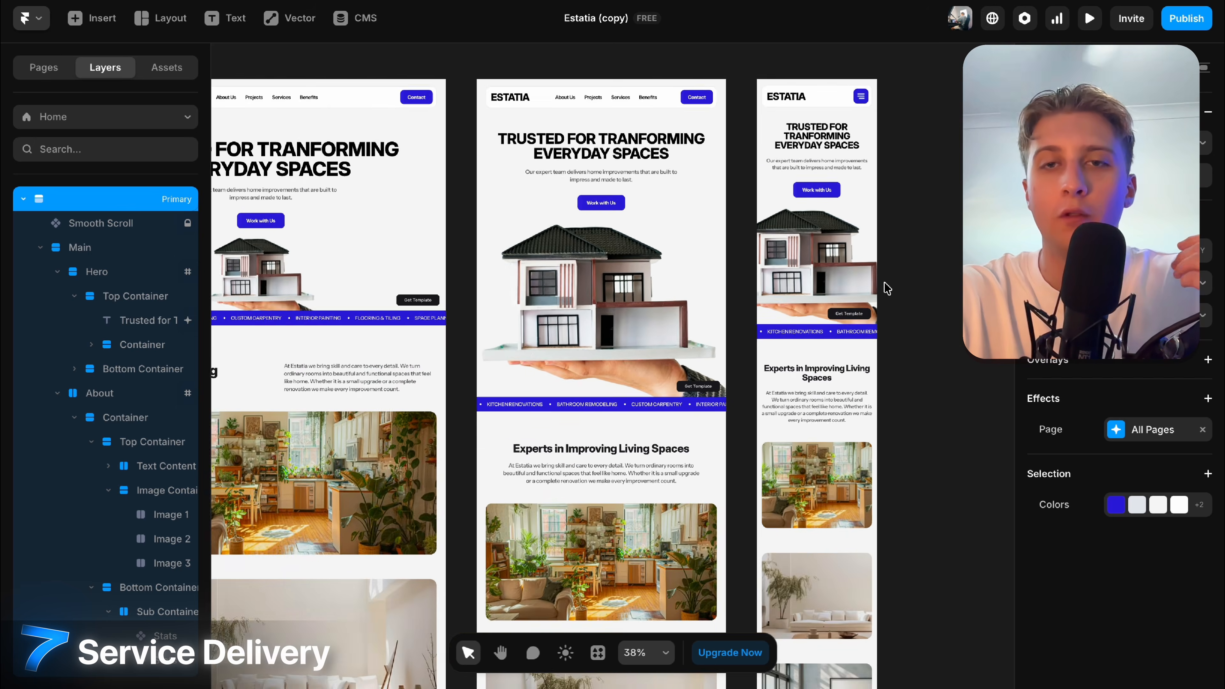
scroll(863, 241, "down", 10)
scroll(842, 200, "left", 6)
scroll(842, 200, "up", 1)
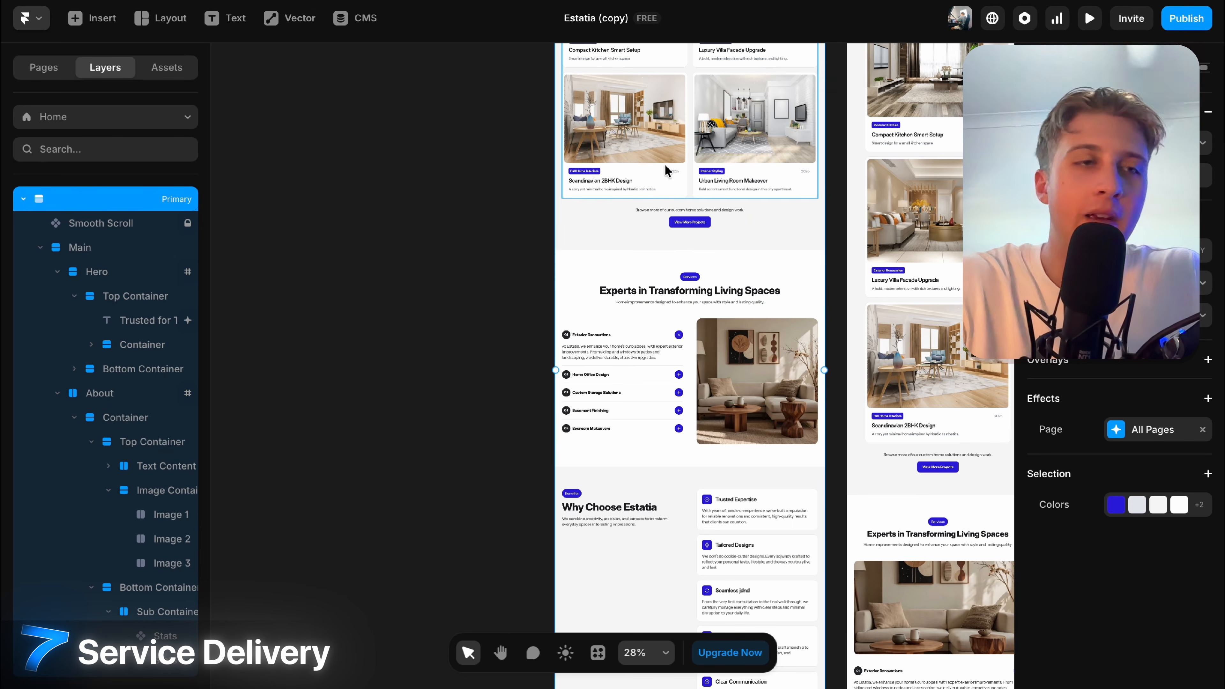
scroll(427, 227, "up", 20)
scroll(427, 227, "right", 3)
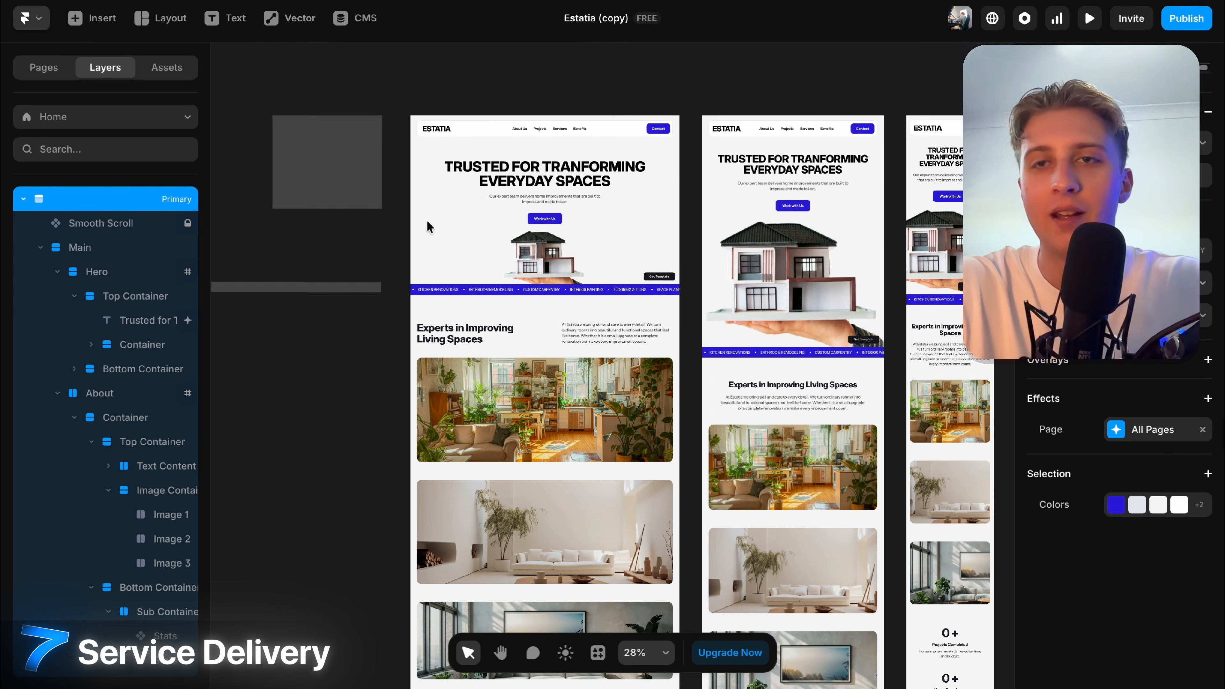
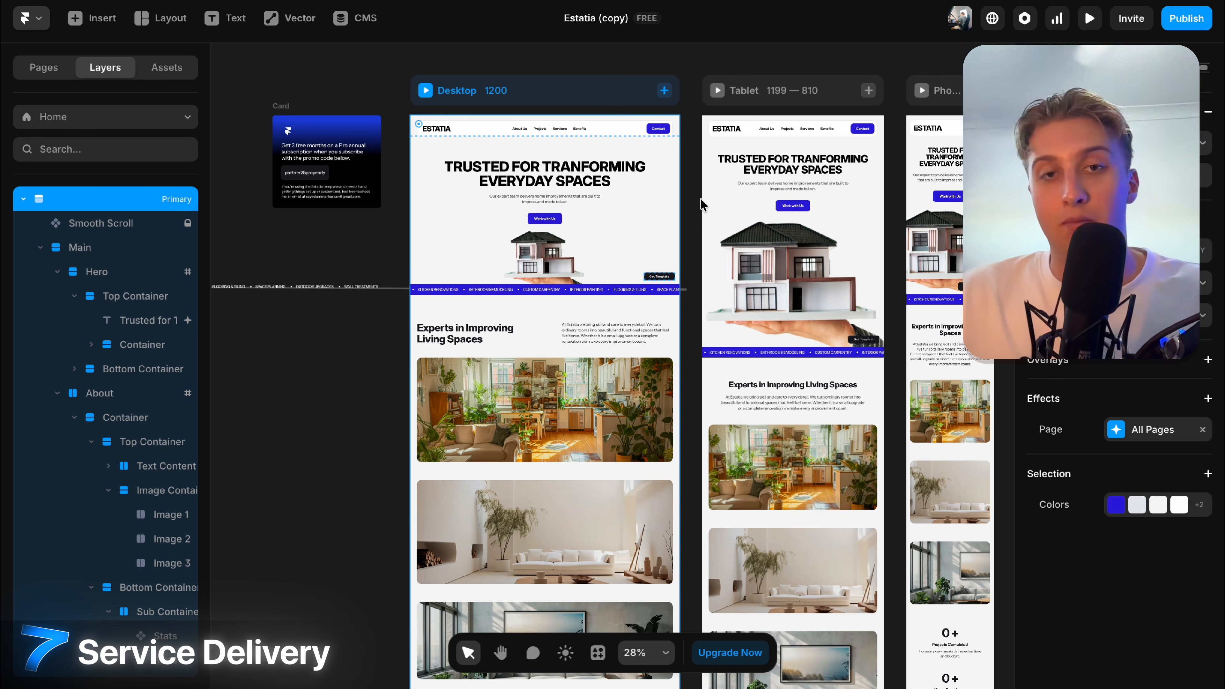
Filter the Marketplace's Technology templates to free SaaS website templates.
left_click(697, 84)
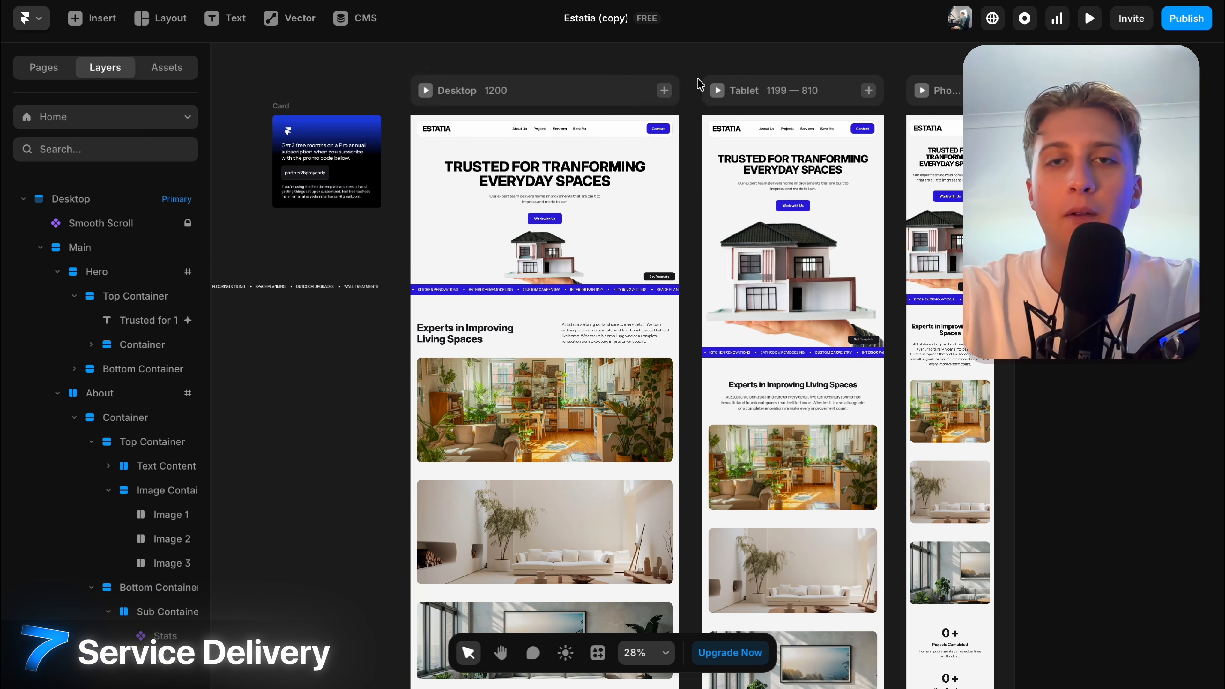
scroll(689, 88, "up", 2)
scroll(689, 89, "right", 2)
scroll(688, 88, "down", 1)
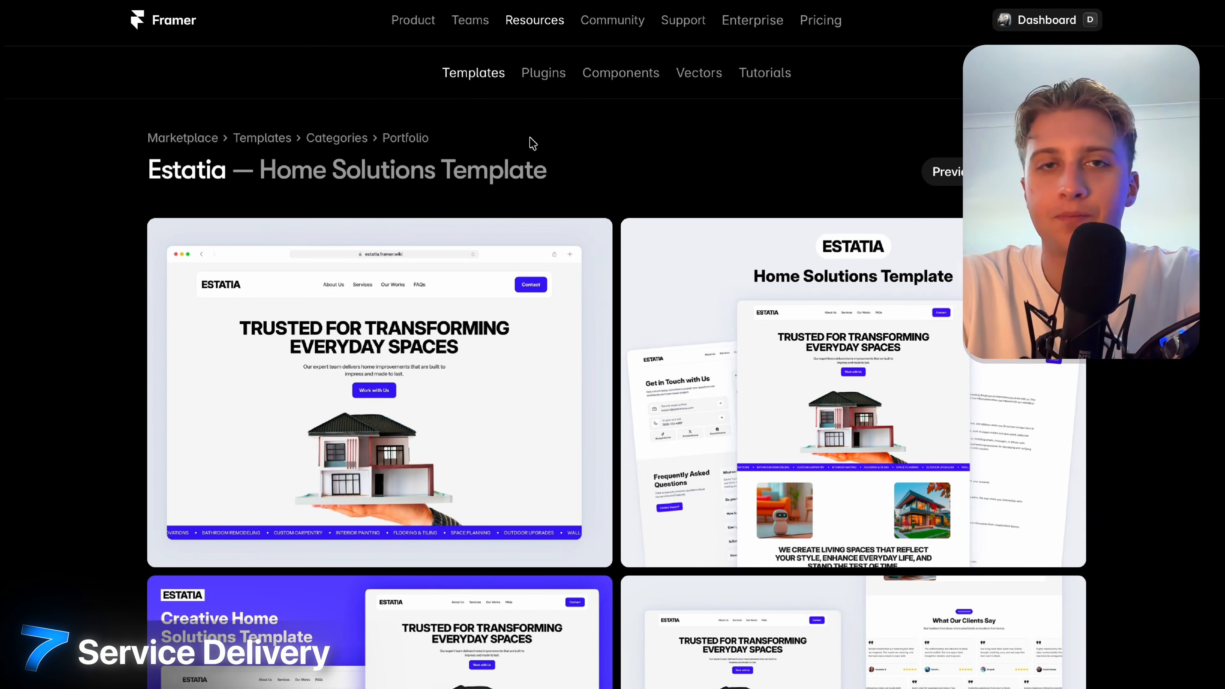
mouse_move(709, 77)
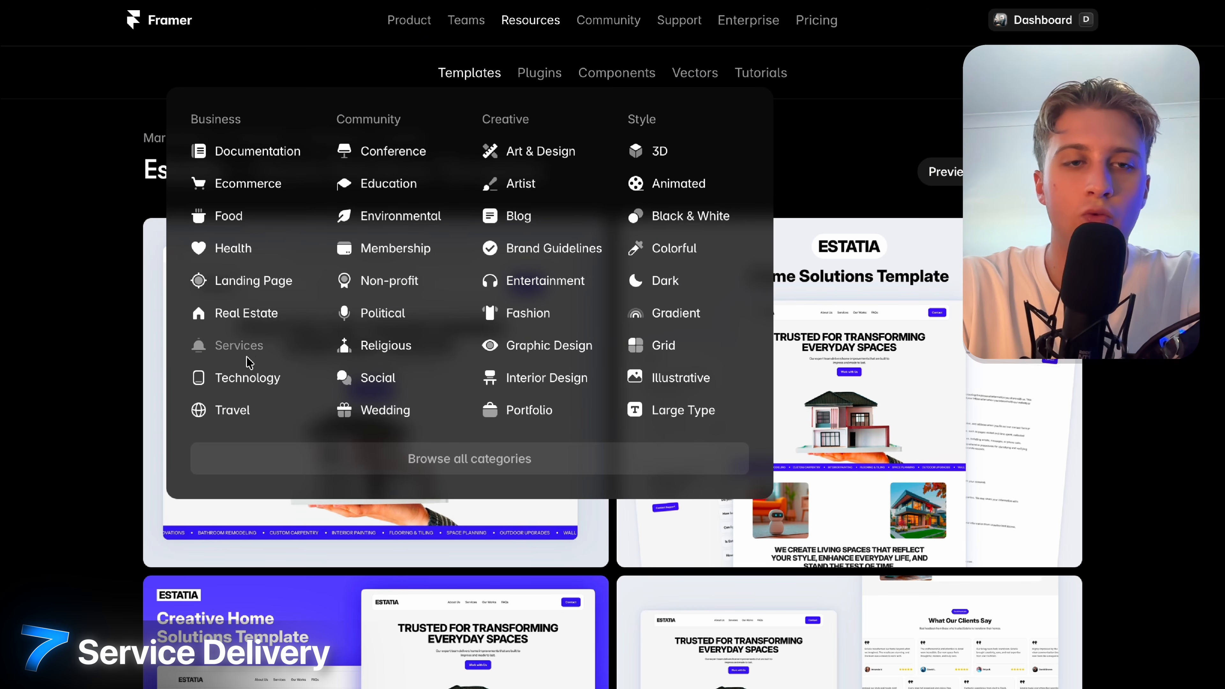
left_click(247, 379)
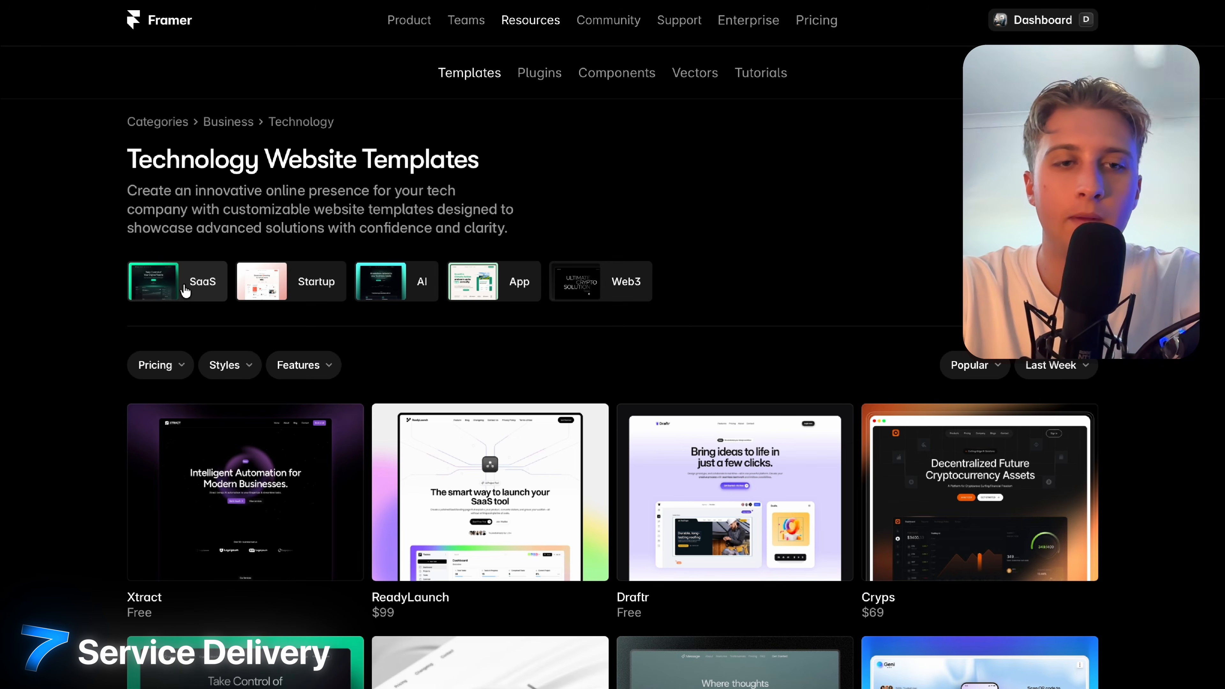
left_click(184, 293)
left_click(175, 299)
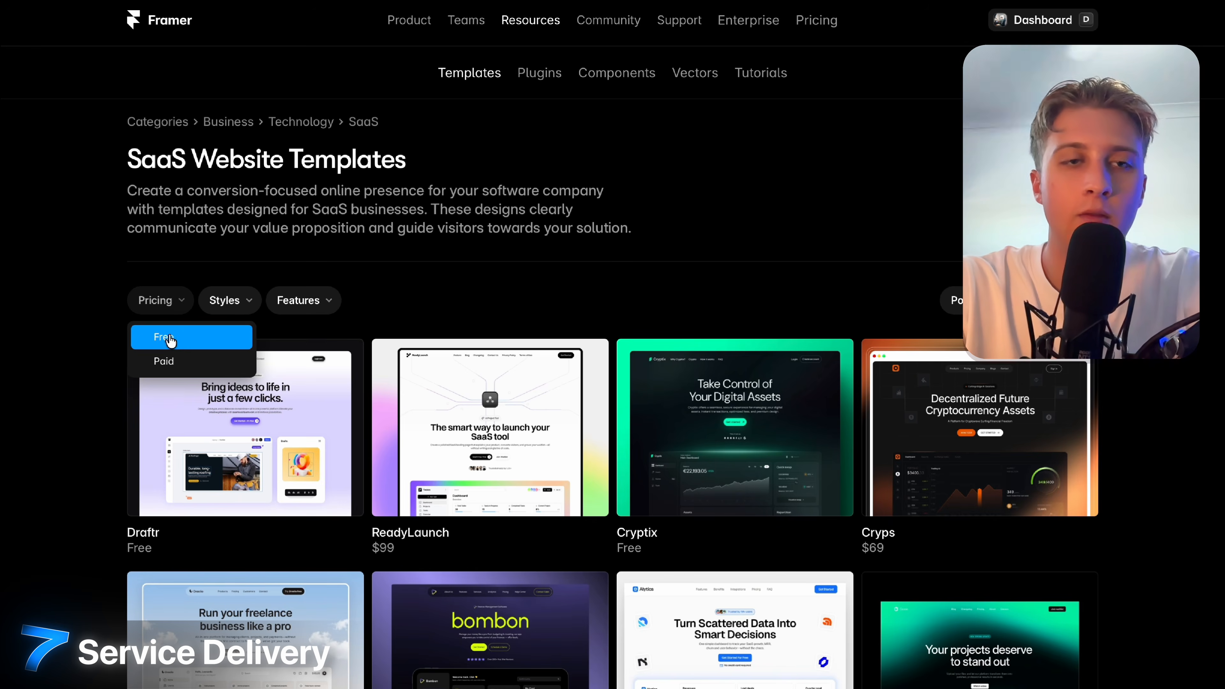
left_click(169, 339)
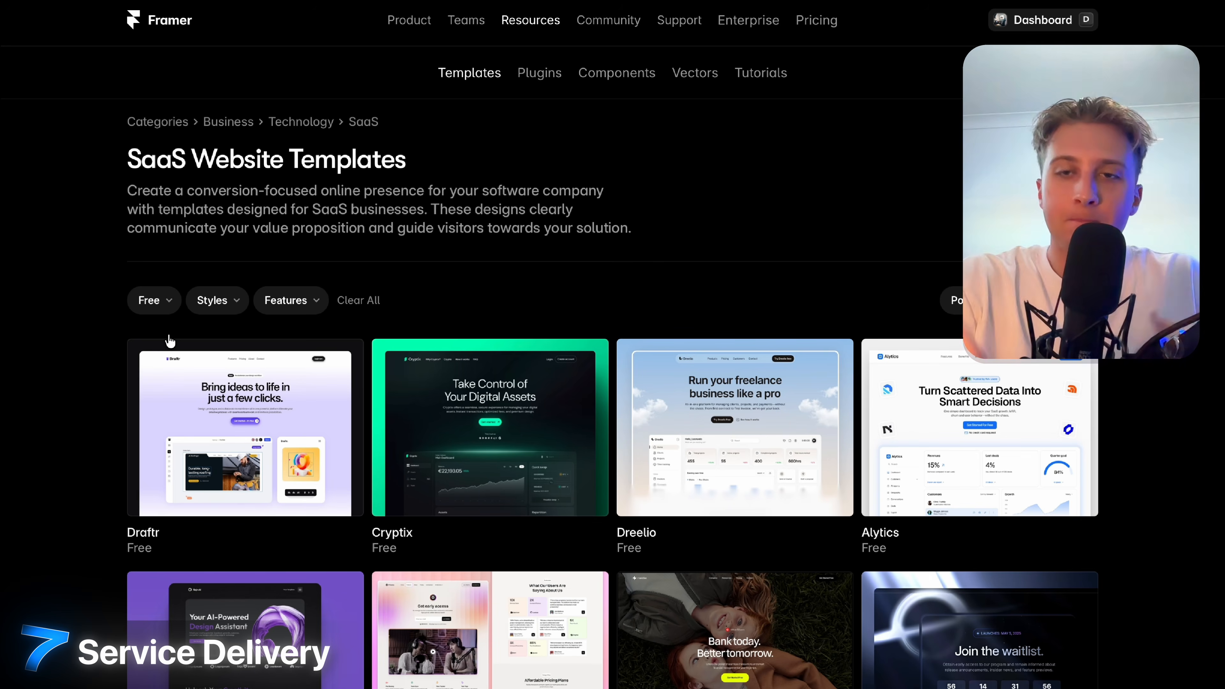
Browse the free SaaS templates and preview the Najaf template, then return to the grid.
scroll(166, 341, "down", 10)
scroll(857, 354, "down", 10)
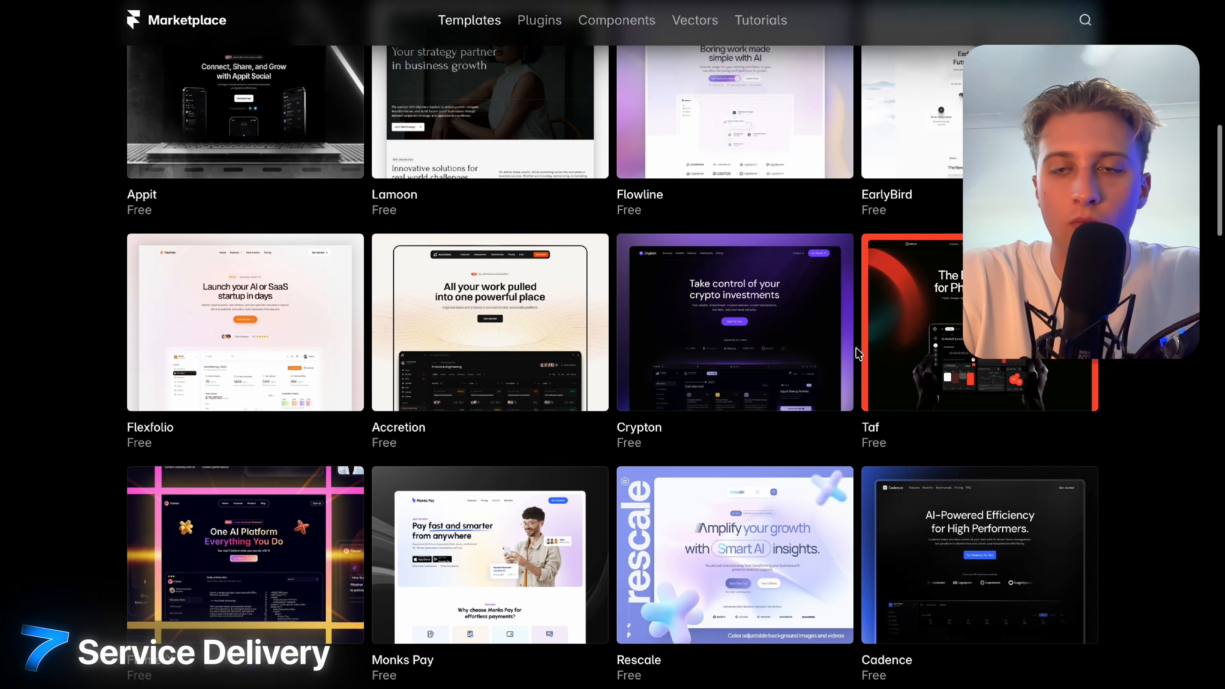
scroll(612, 344, "down", 13)
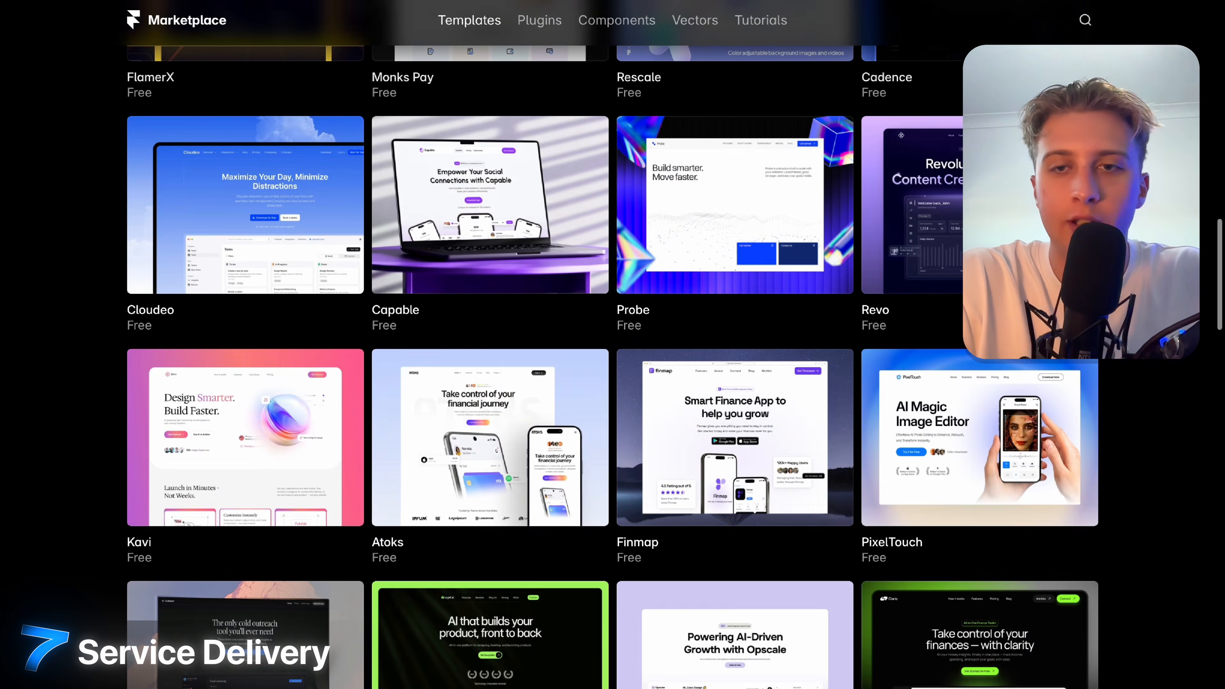
scroll(566, 517, "up", 1)
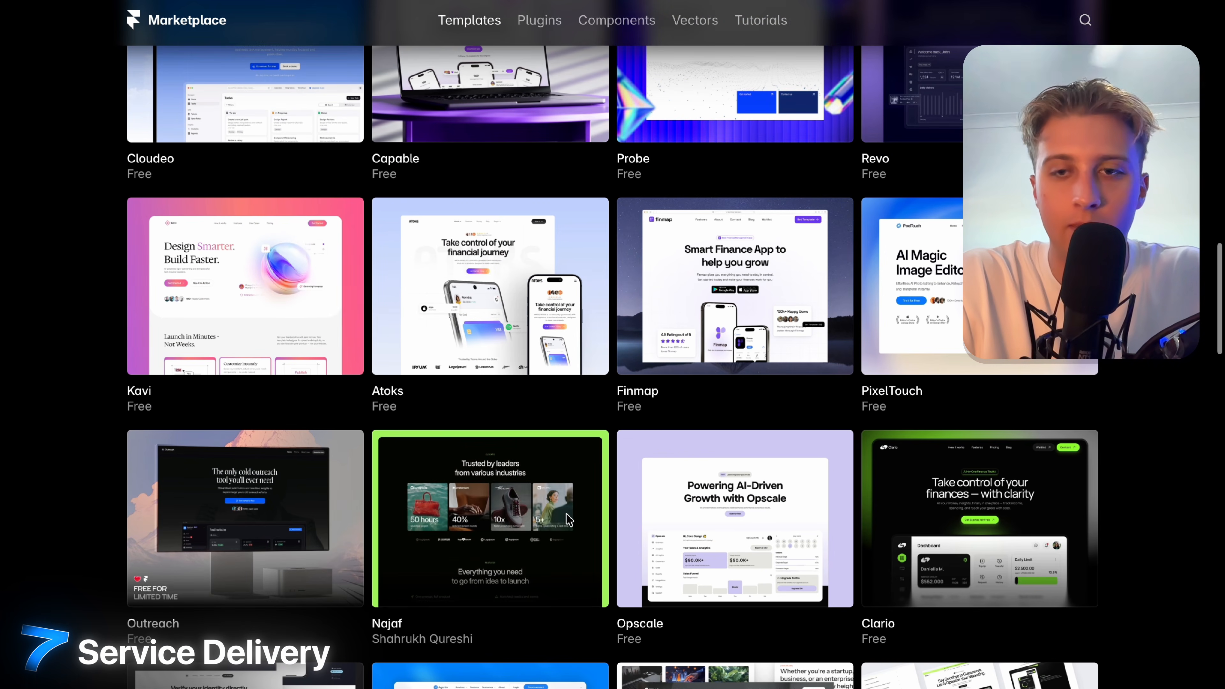
left_click(567, 517)
scroll(736, 586, "down", 6)
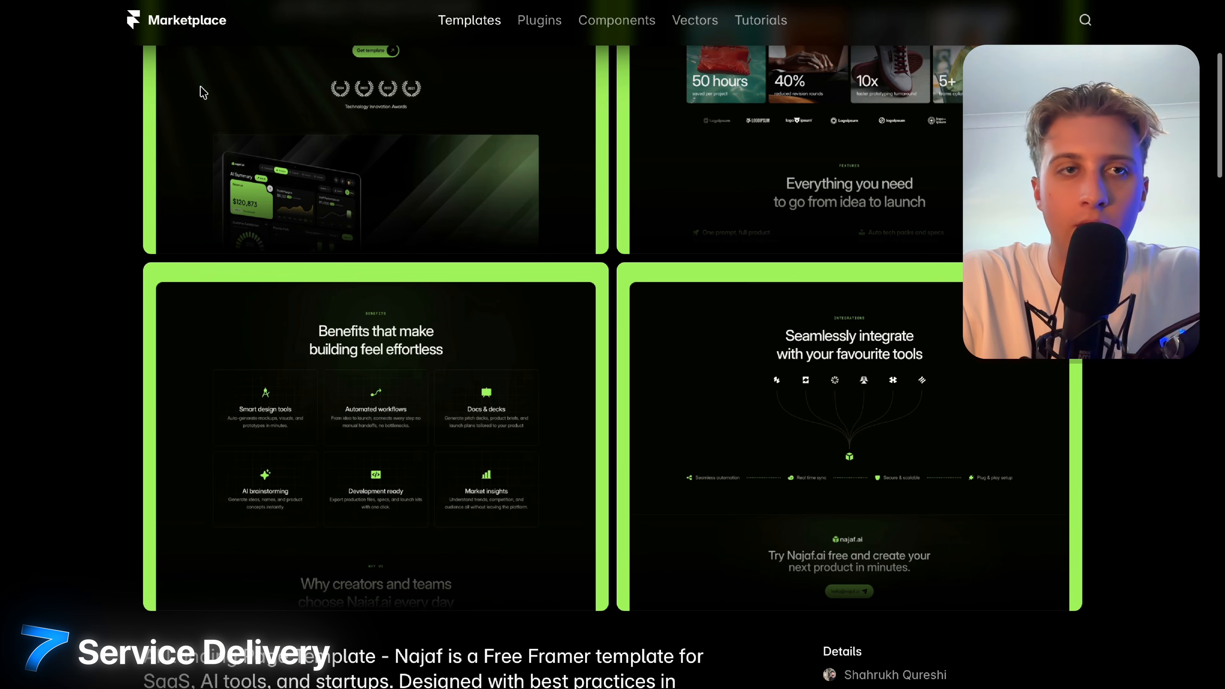
key("alt+Left")
Open the Clario template and scroll through its live-site preview.
left_click(976, 525)
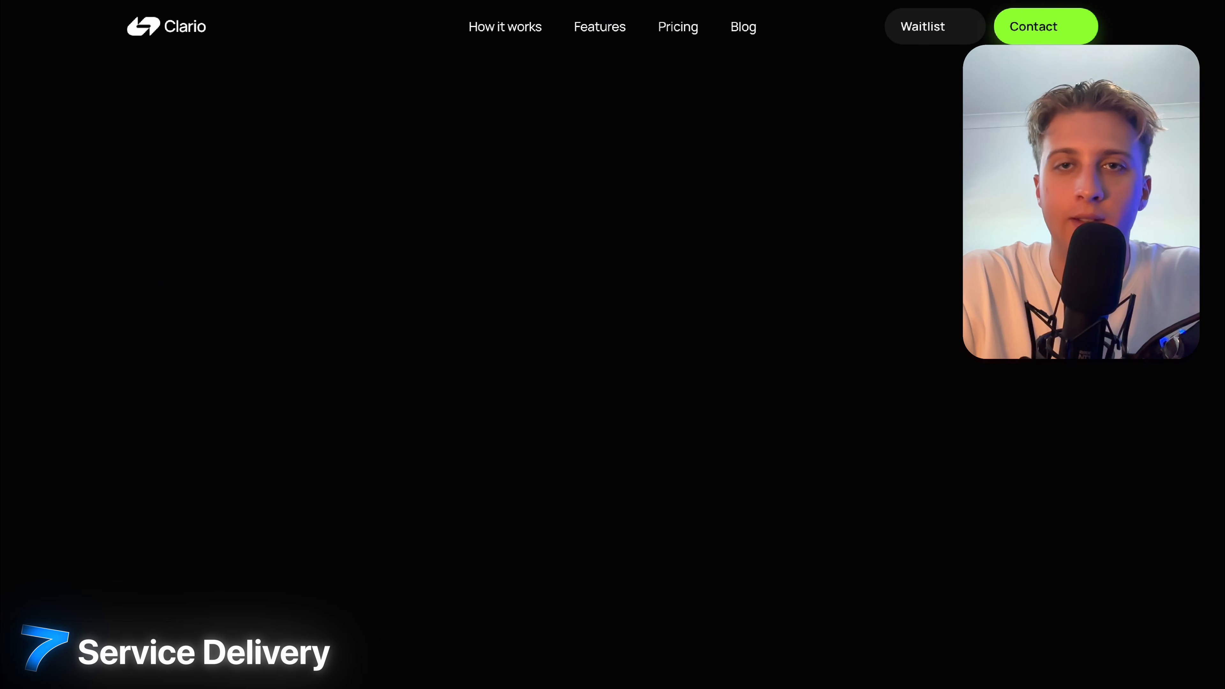
scroll(612, 367, "down", 20)
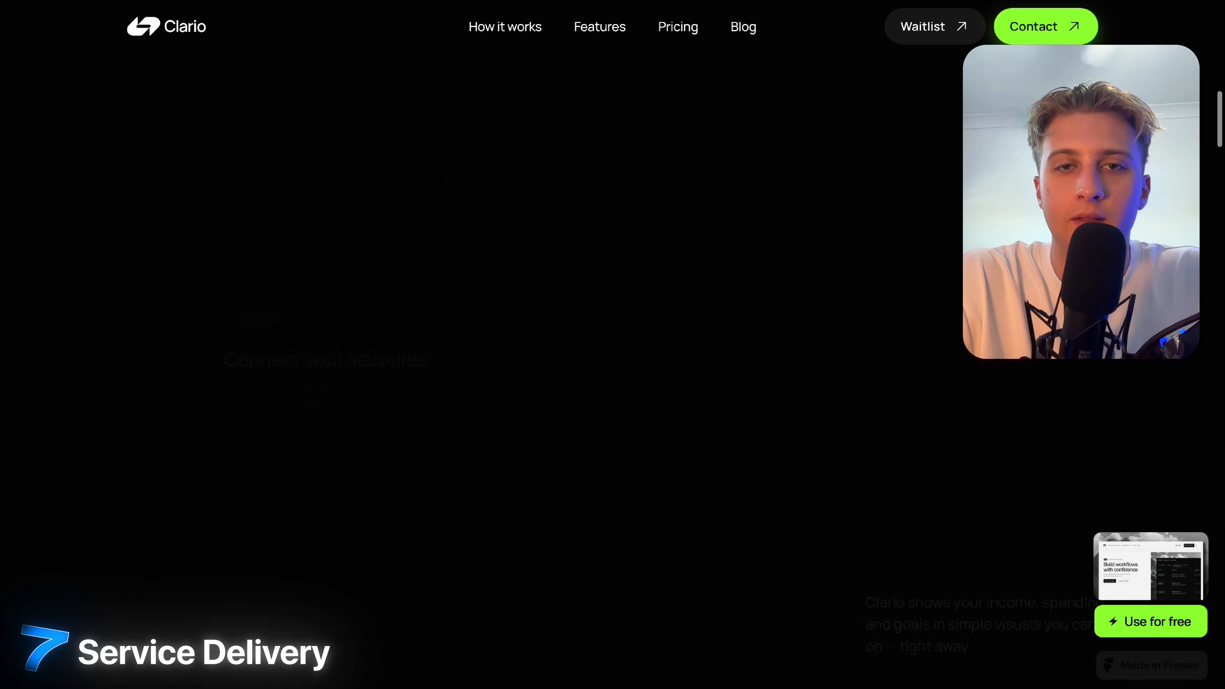
scroll(612, 367, "down", 10)
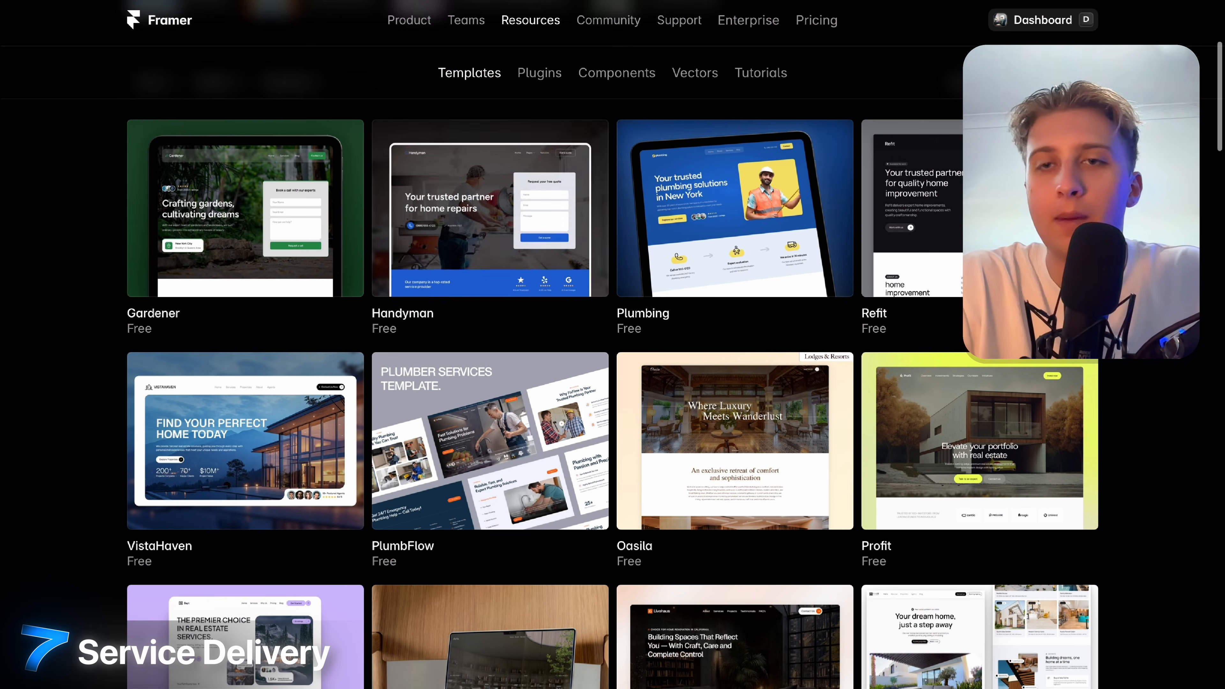
Scroll through free templates like Gardener, Handyman and Plumbing, ending in the Clario (copy) editor.
scroll(612, 367, "down", 5)
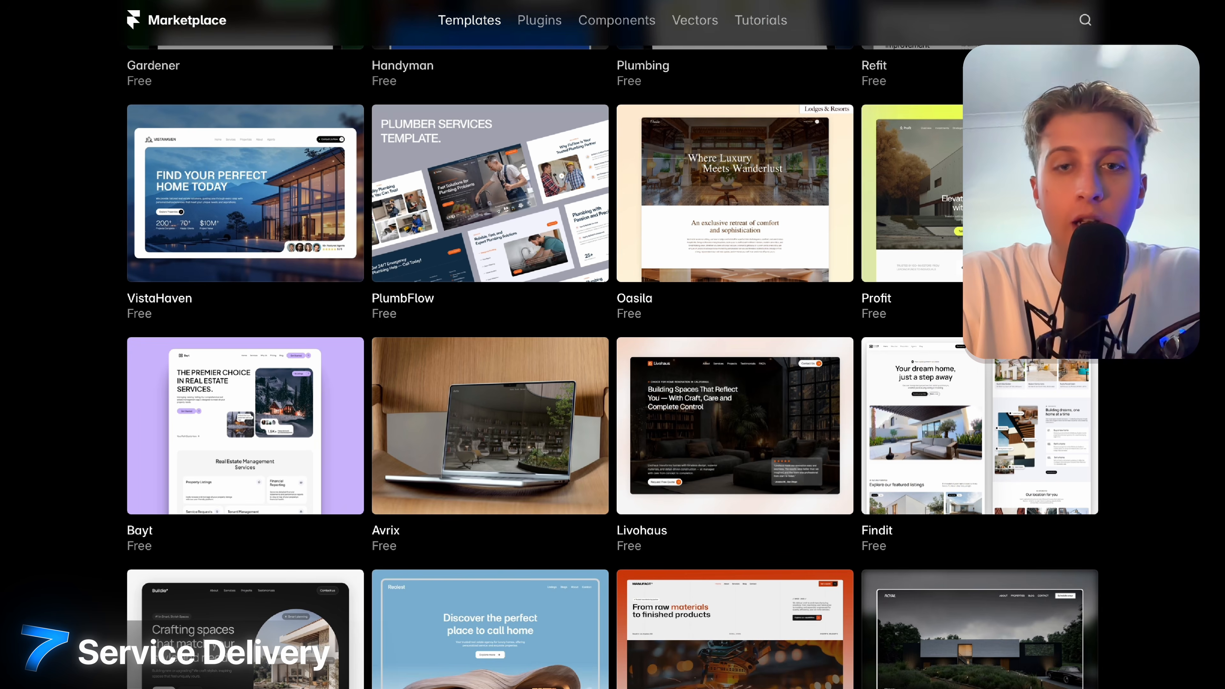
scroll(612, 367, "down", 15)
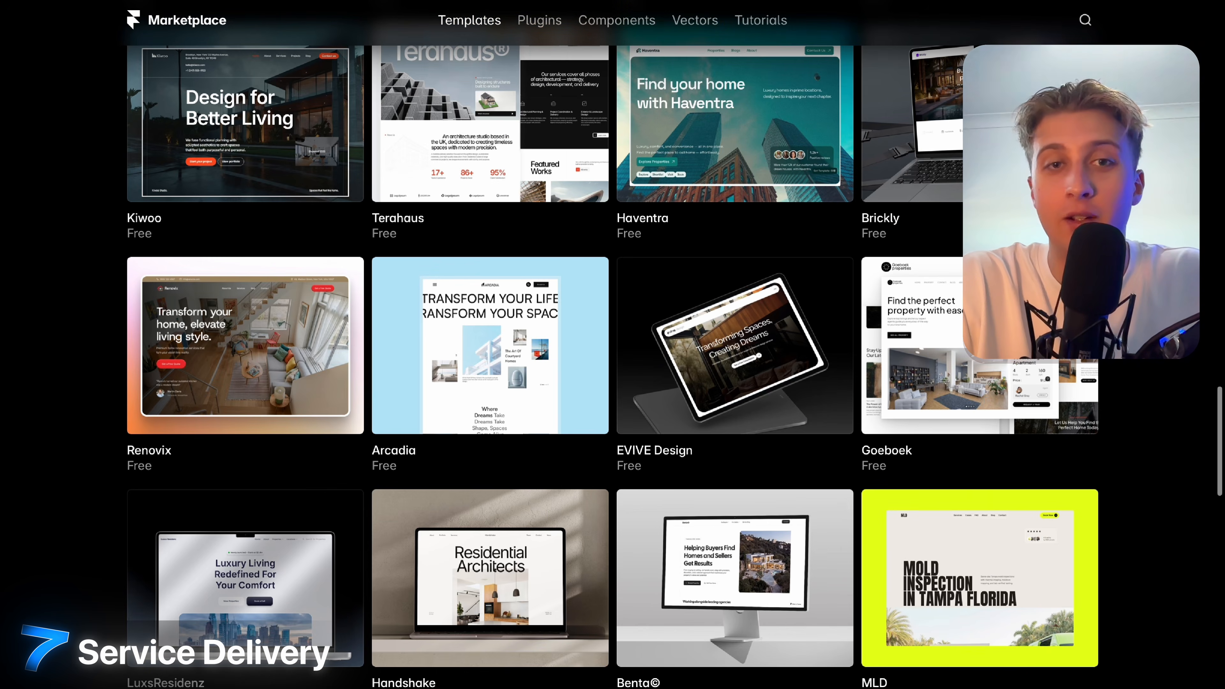
scroll(612, 367, "up", 4)
scroll(612, 367, "down", 8)
scroll(613, 367, "down", 9)
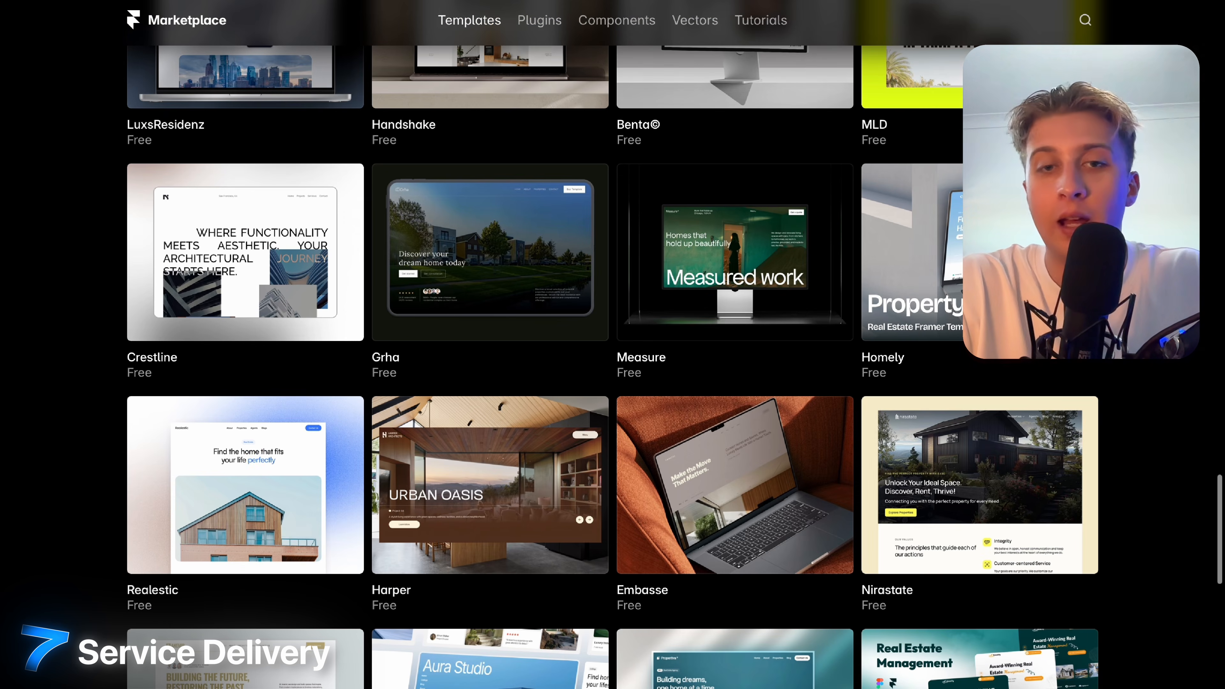
scroll(613, 366, "down", 5)
scroll(613, 367, "down", 4)
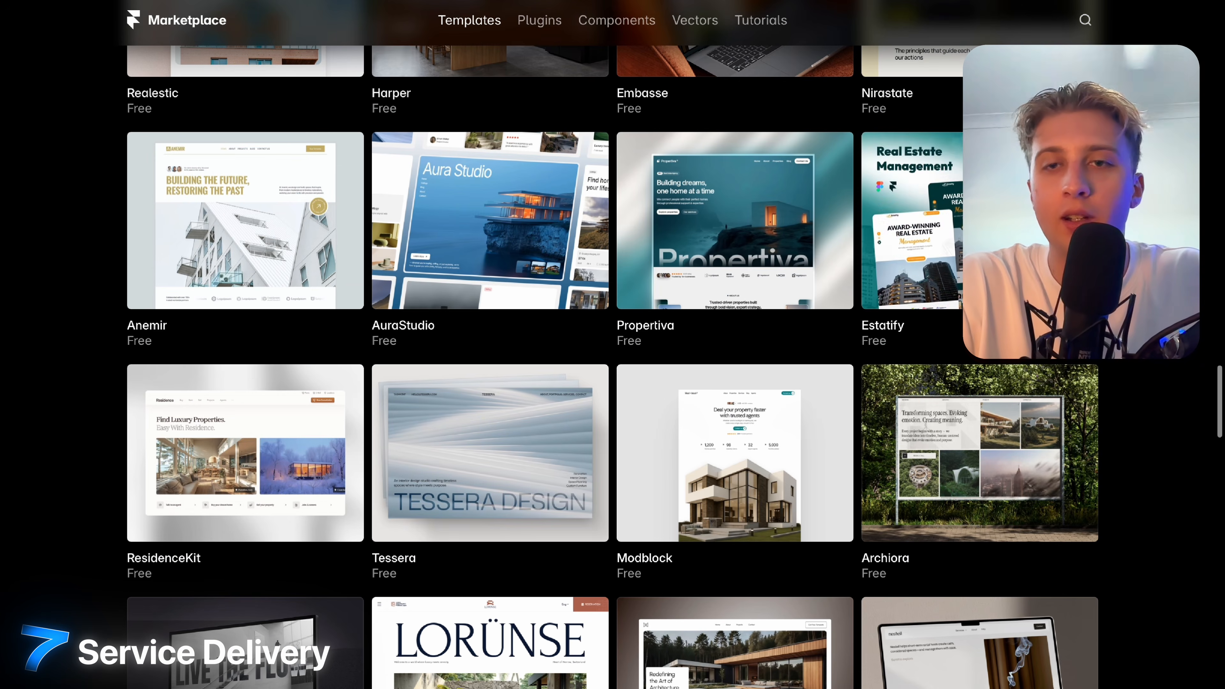
scroll(1148, 337, "up", 10)
scroll(1104, 390, "down", 10, "ctrl")
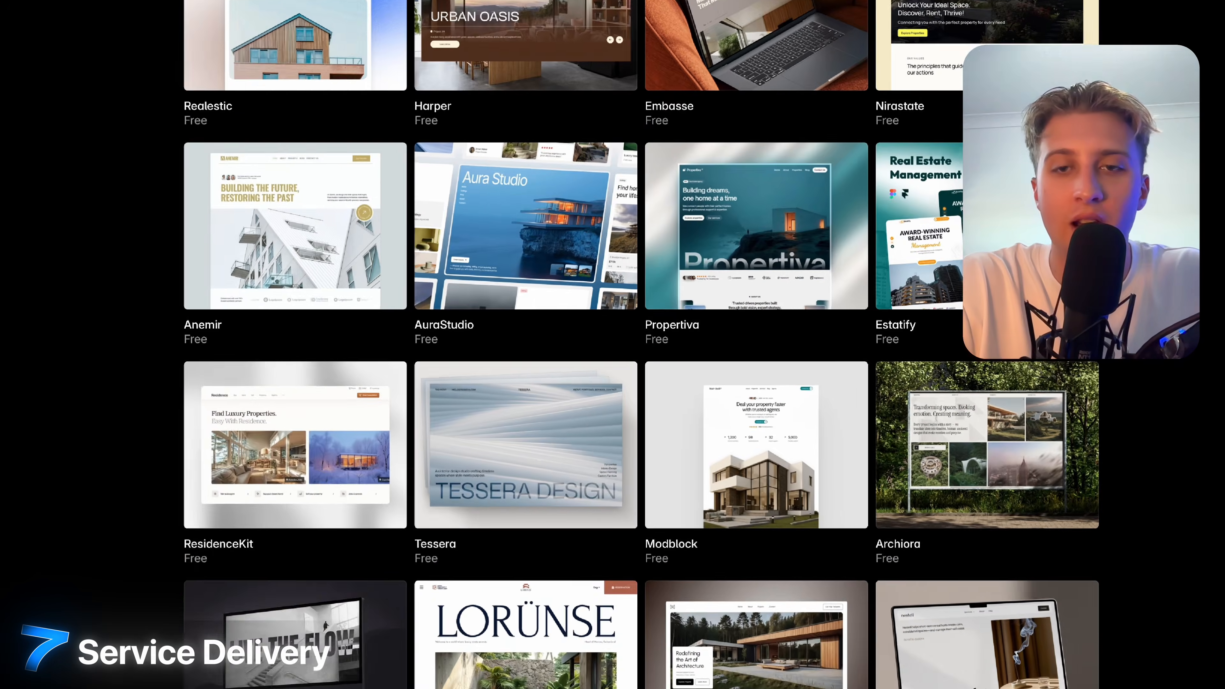
scroll(1104, 389, "down", 10)
scroll(1104, 390, "down", 11)
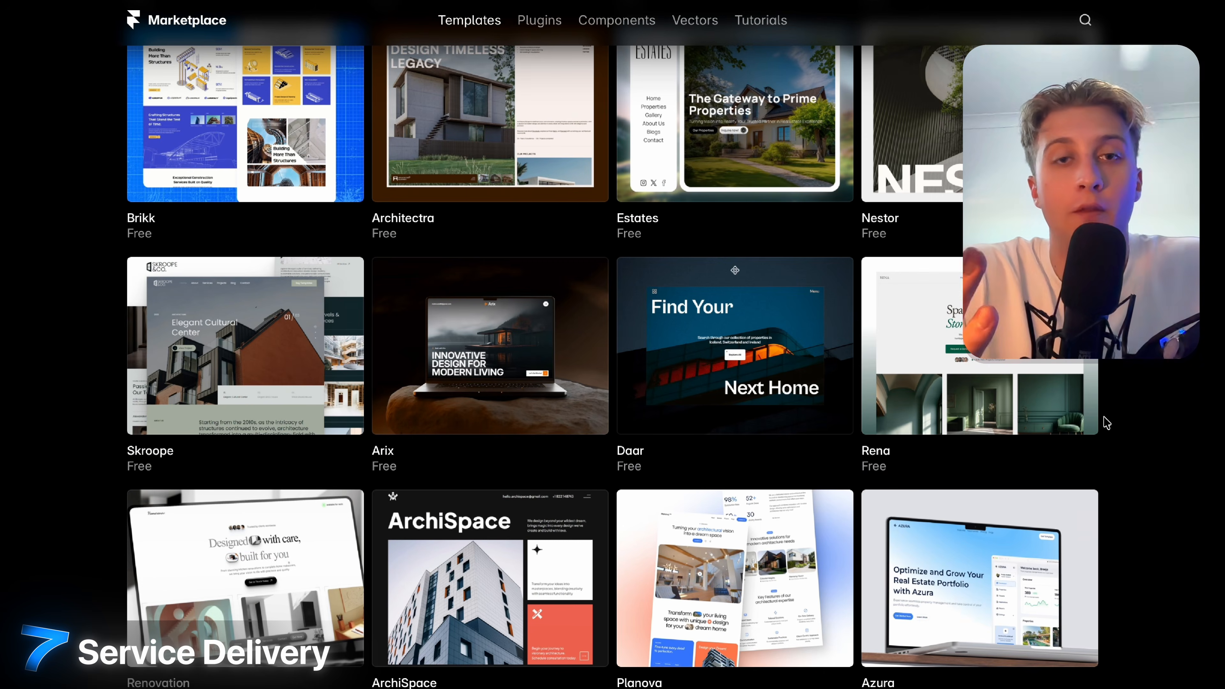
scroll(1106, 422, "down", 10)
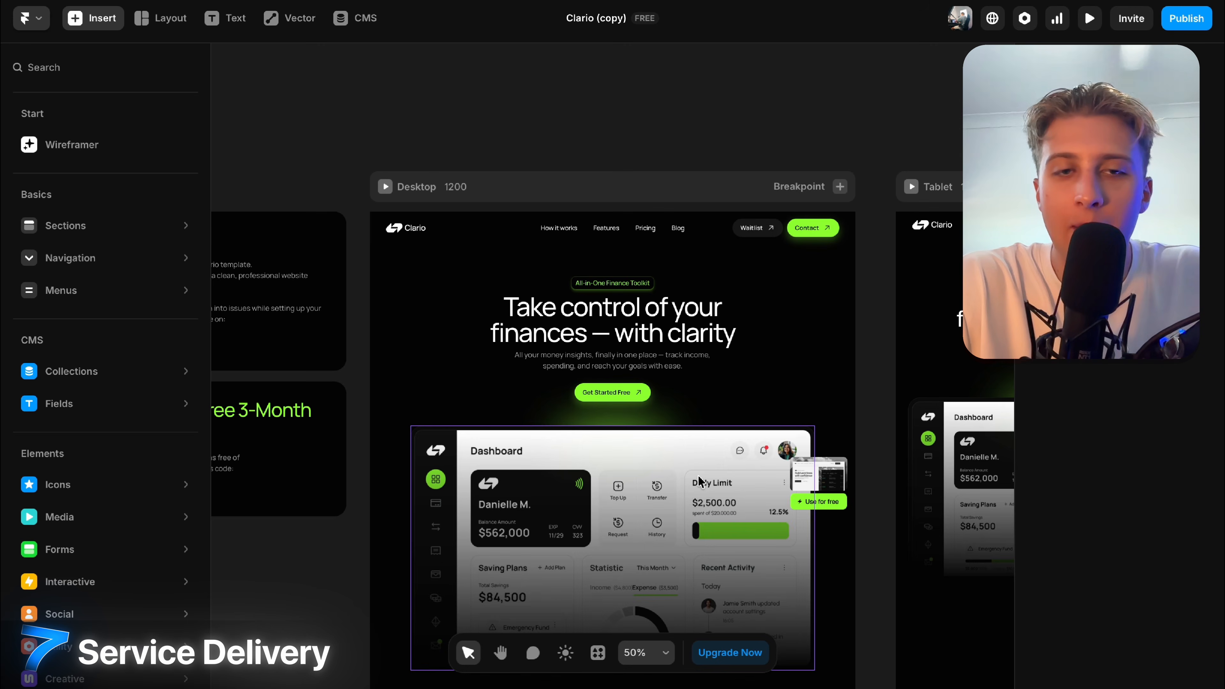
scroll(701, 482, "down", 5)
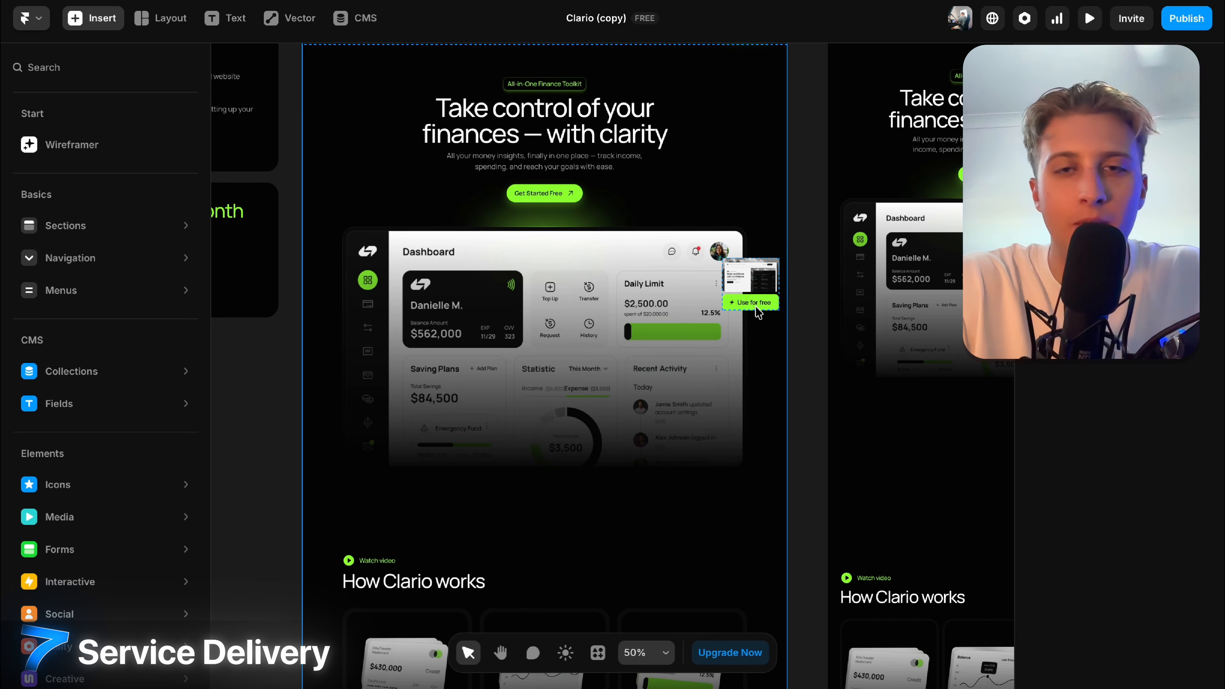
Change the 'How Clario works' heading to 'How NEXTUP works'.
scroll(759, 313, "up", 2)
scroll(759, 313, "down", 6)
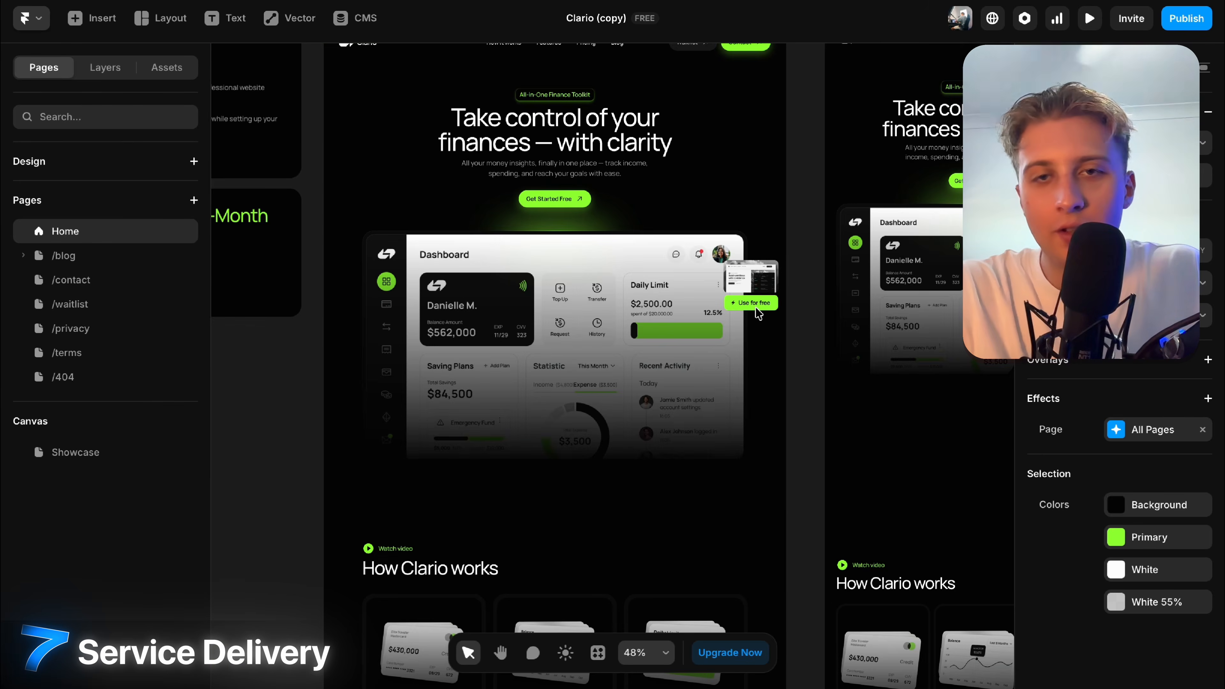
scroll(759, 313, "down", 5)
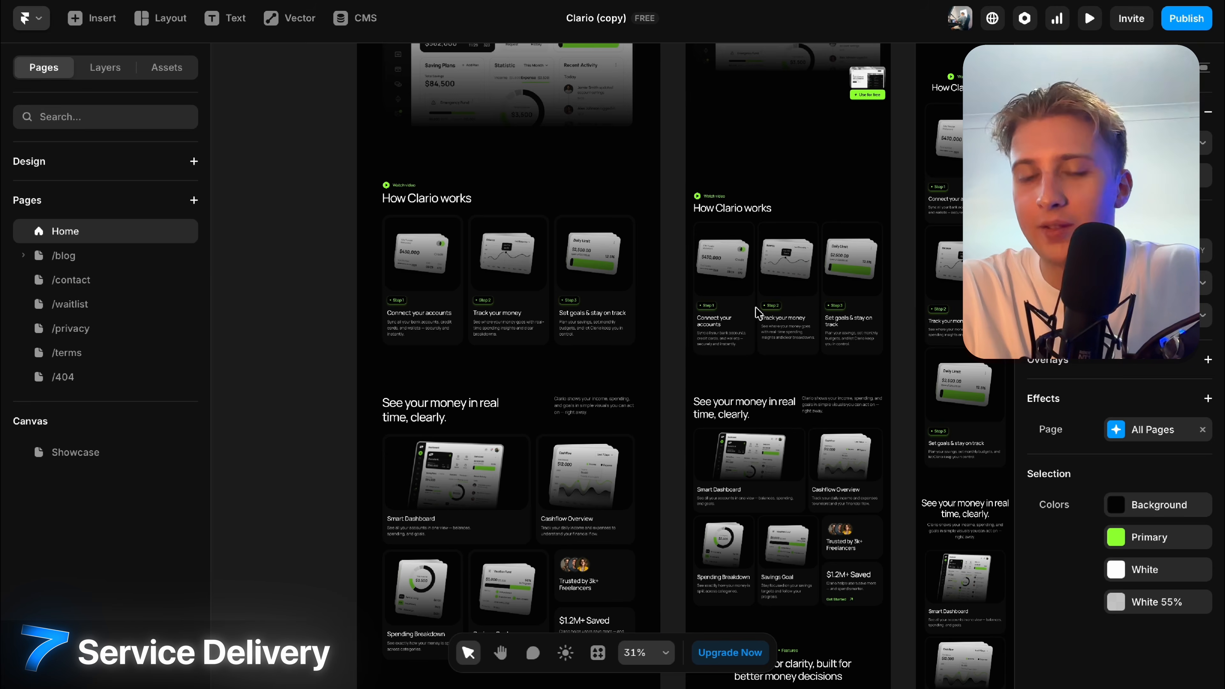
scroll(572, 344, "up", 4)
scroll(572, 344, "down", 2)
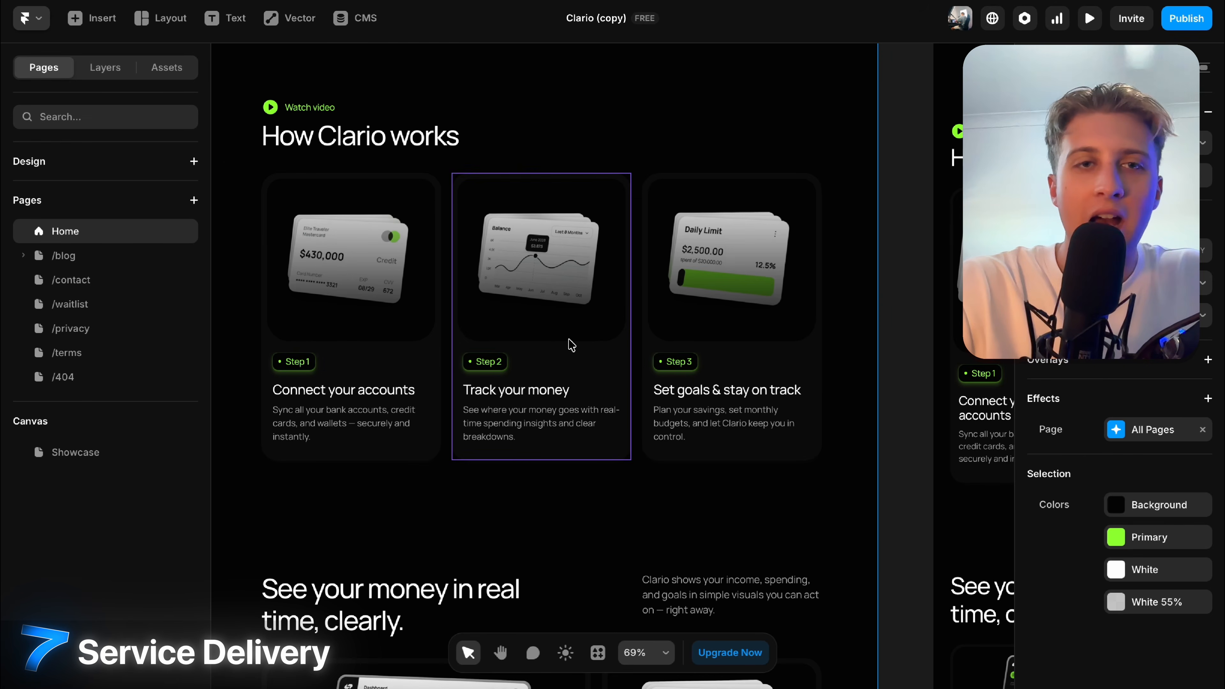
scroll(377, 161, "up", 2)
scroll(378, 161, "left", 2)
left_click(386, 189)
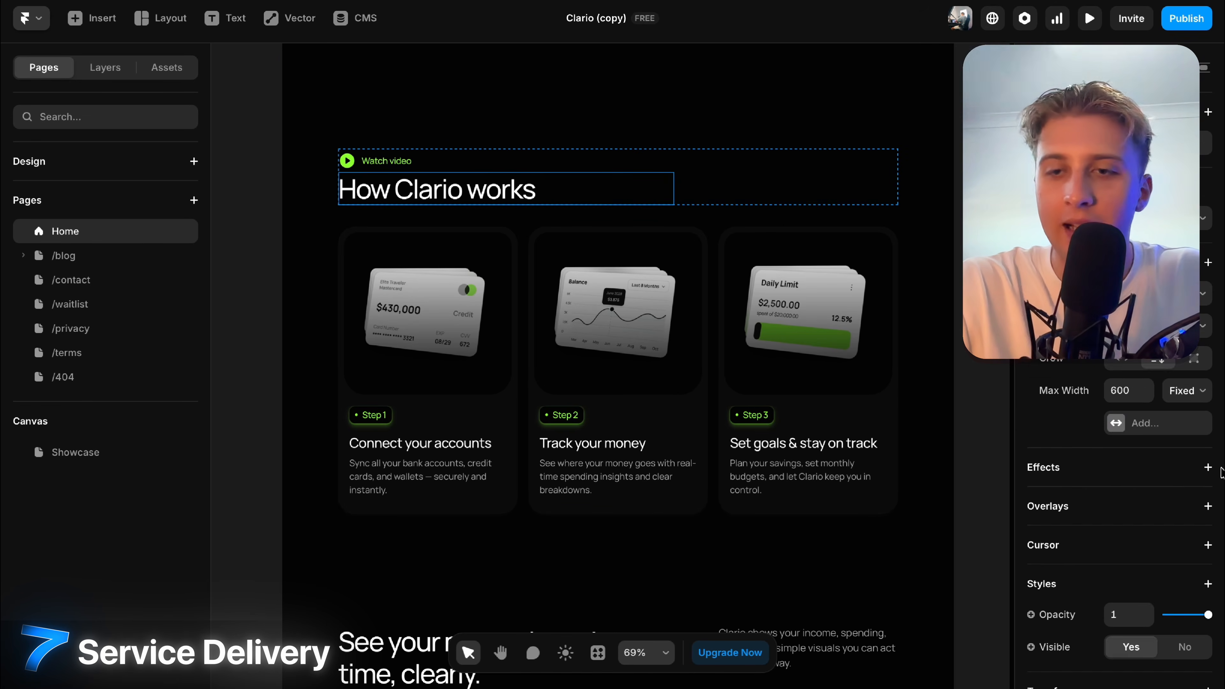
scroll(1109, 482, "down", 5)
left_click(1154, 435)
double_click(1147, 434)
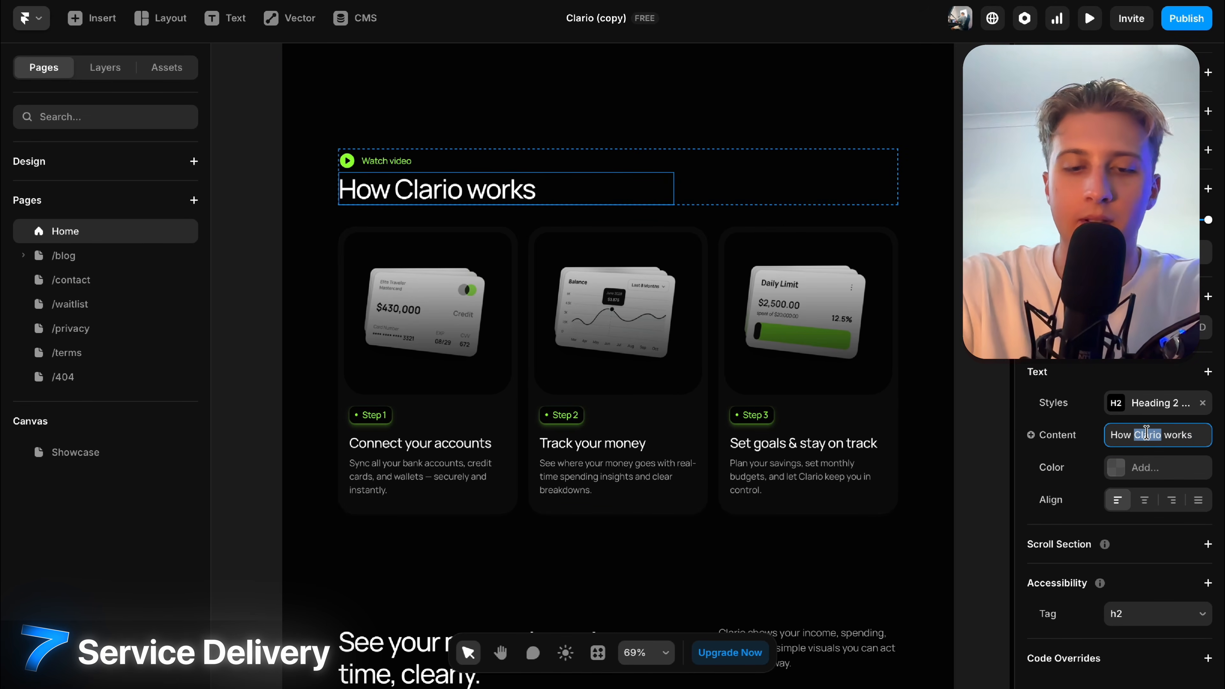
left_click(472, 394)
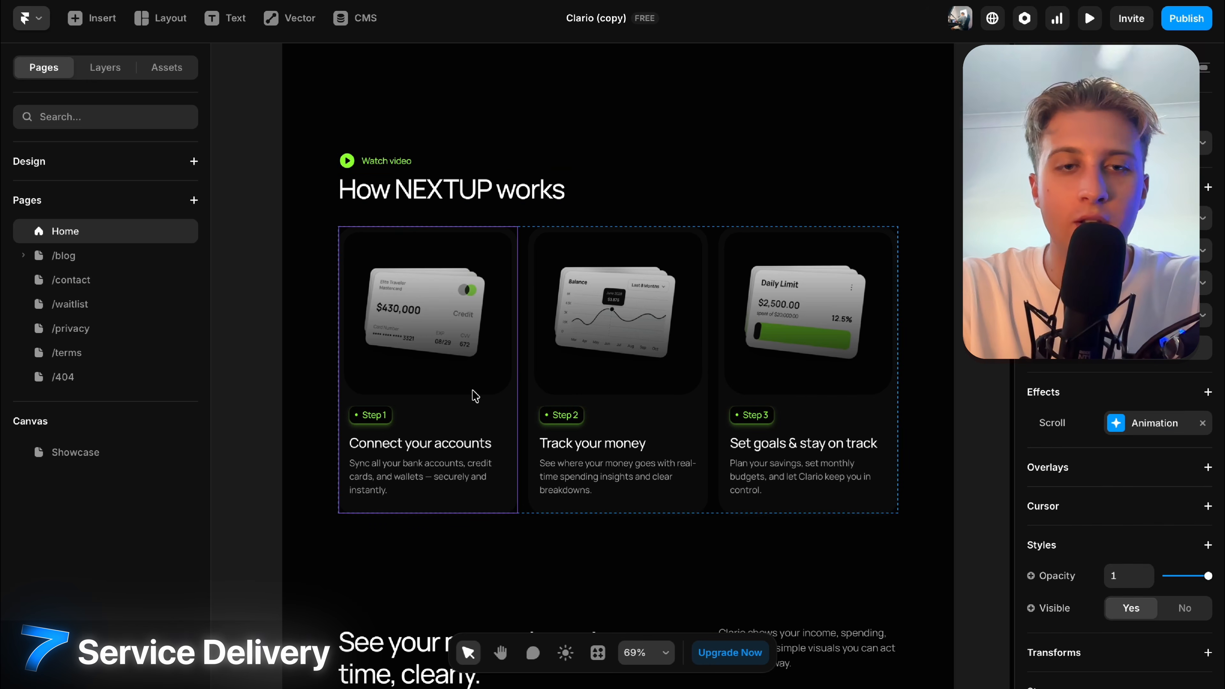
Replace the Step 1 card title with '3 dn3'.
scroll(1222, 507, "down", 5)
left_click(1129, 587)
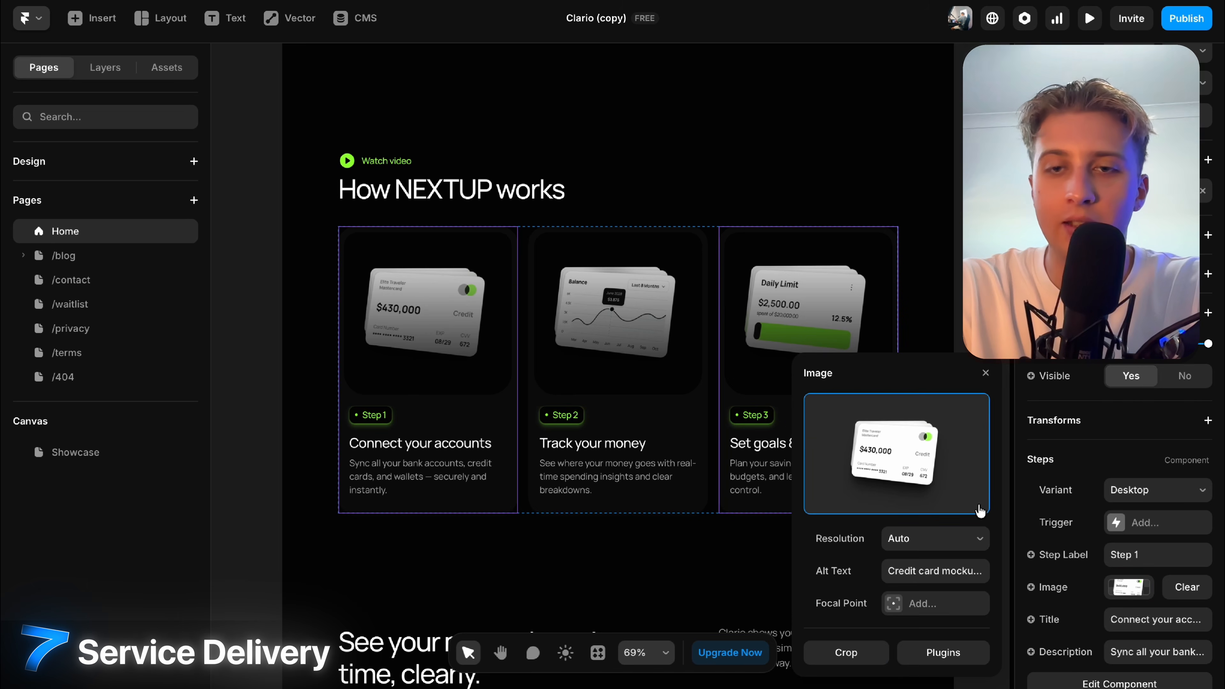
left_click(1157, 619)
type("3 dn3")
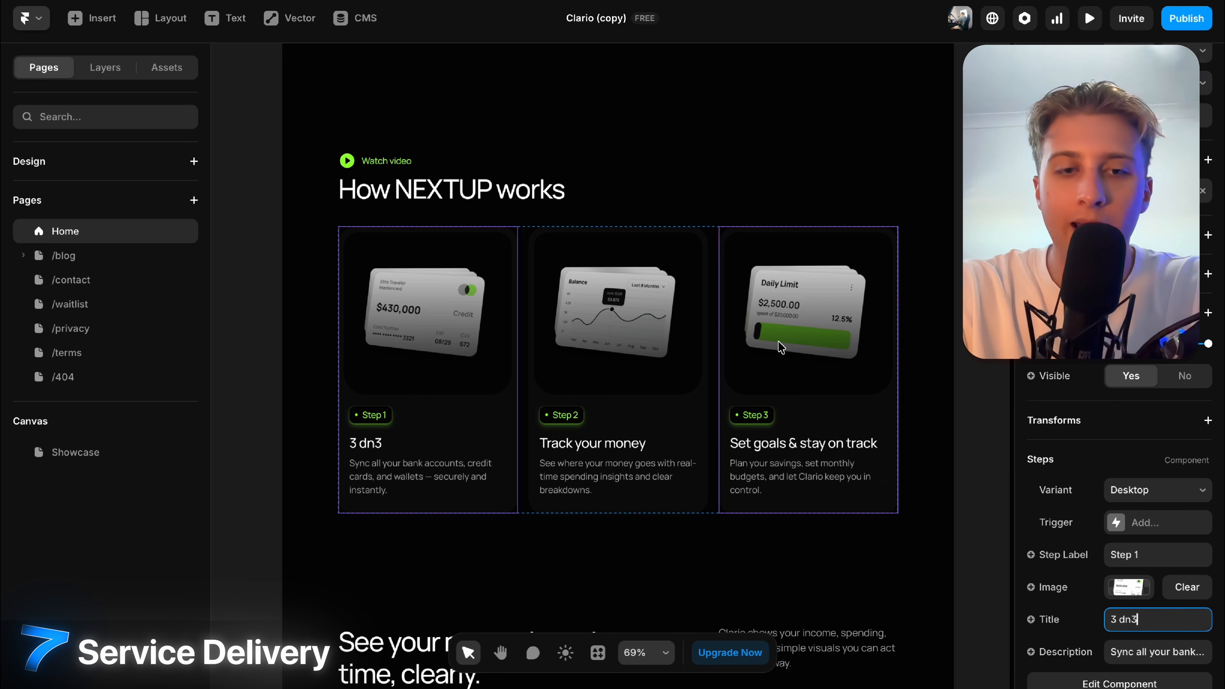
Change the Cashflow Overview card title to 'djnd Overview'.
scroll(780, 348, "down", 12)
left_click(773, 266)
scroll(1191, 617, "down", 5)
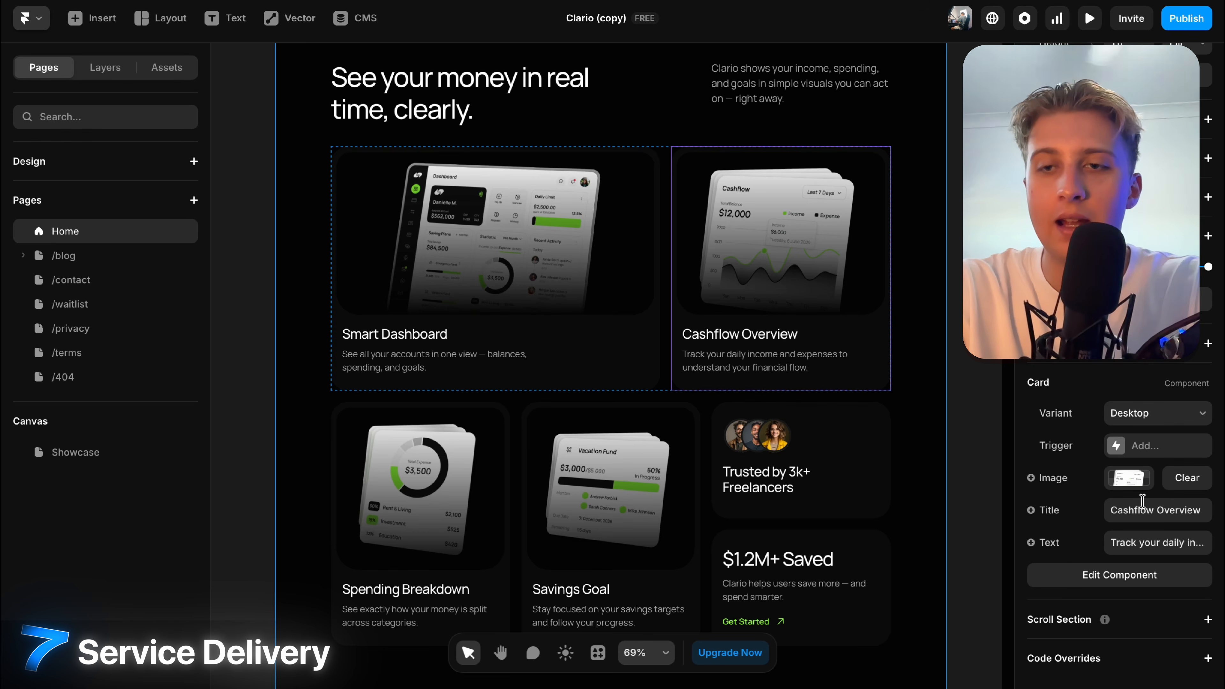
double_click(1128, 510)
type("djnd")
Select the cards section, then scroll down and select the comparison table.
left_click(964, 230)
scroll(963, 230, "down", 4)
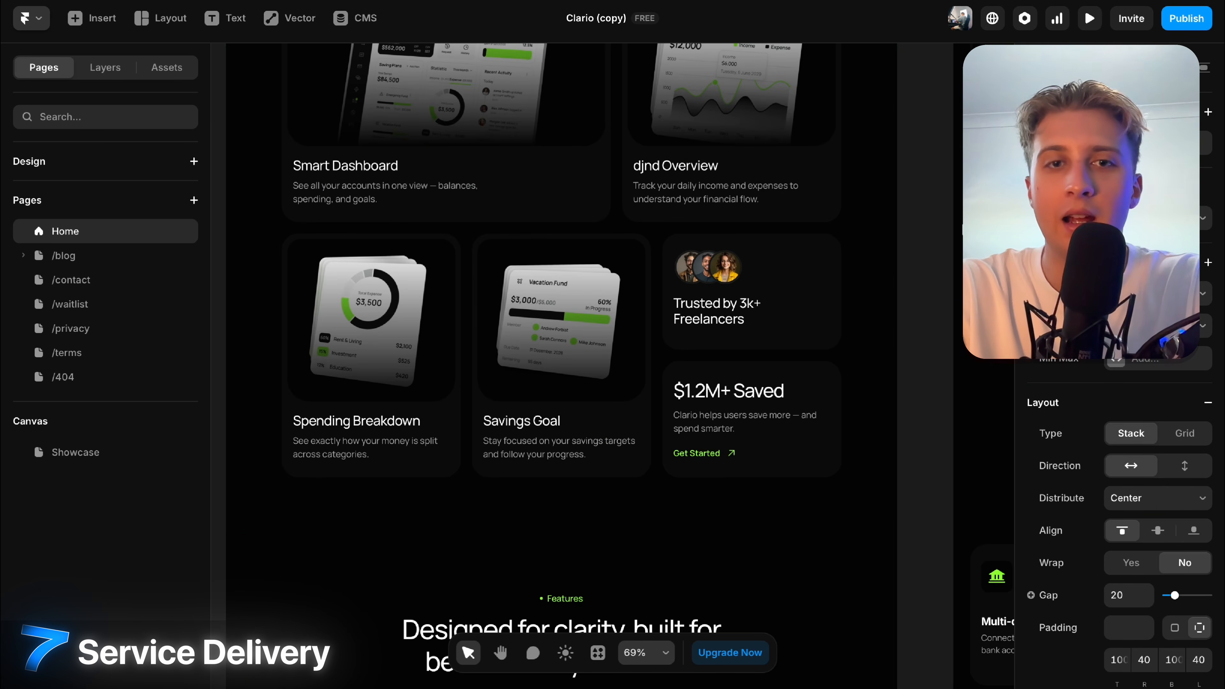
scroll(963, 230, "right", 6)
scroll(963, 231, "down", 5)
scroll(608, 193, "down", 10)
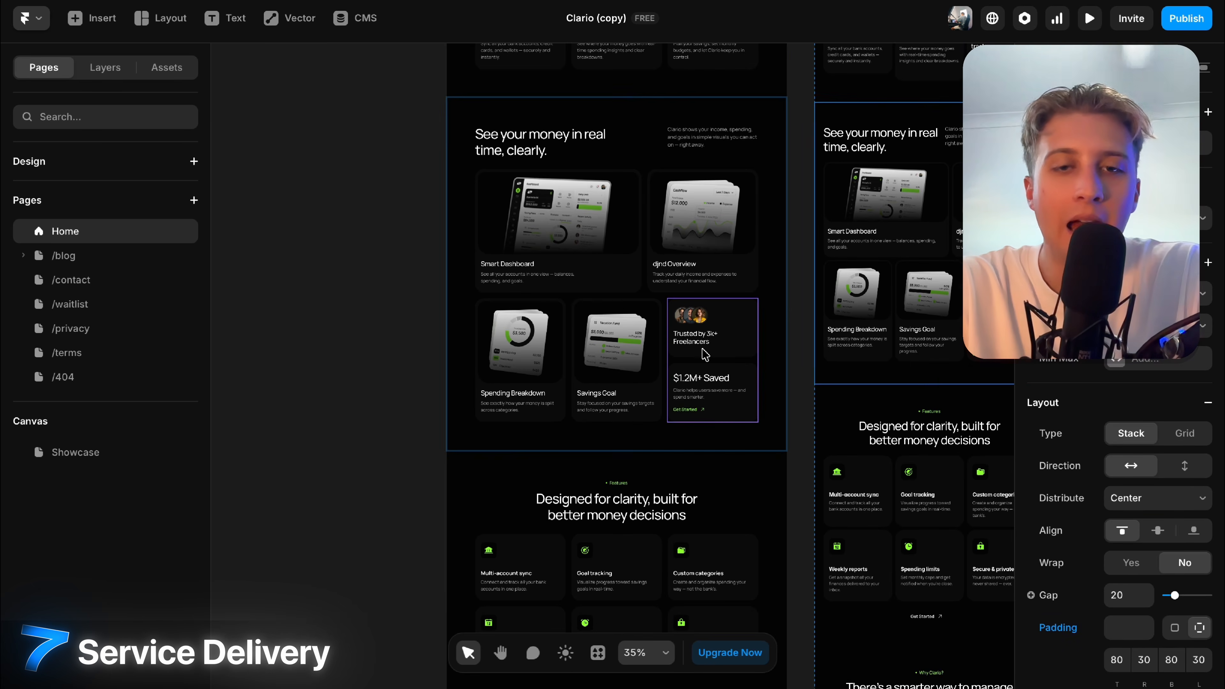
scroll(598, 128, "up", 5)
scroll(599, 128, "up", 2)
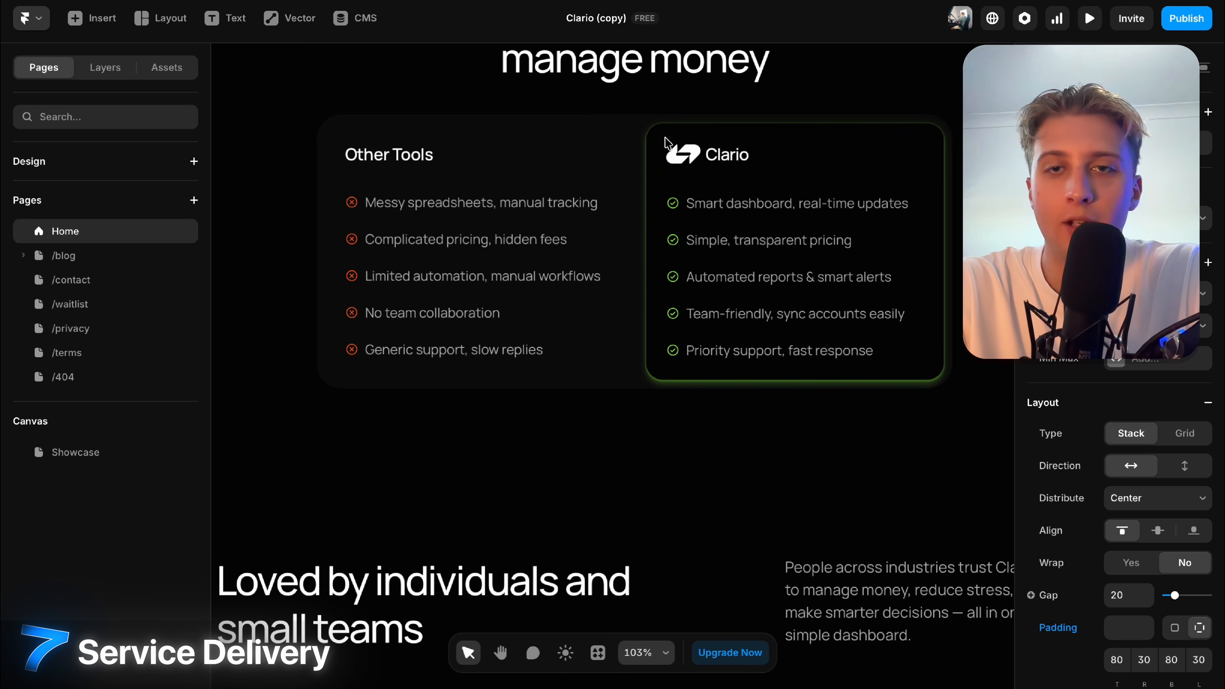
left_click(739, 160)
Rename the Clario heading inside the comparison component to 'NEXTUP'.
double_click(712, 170)
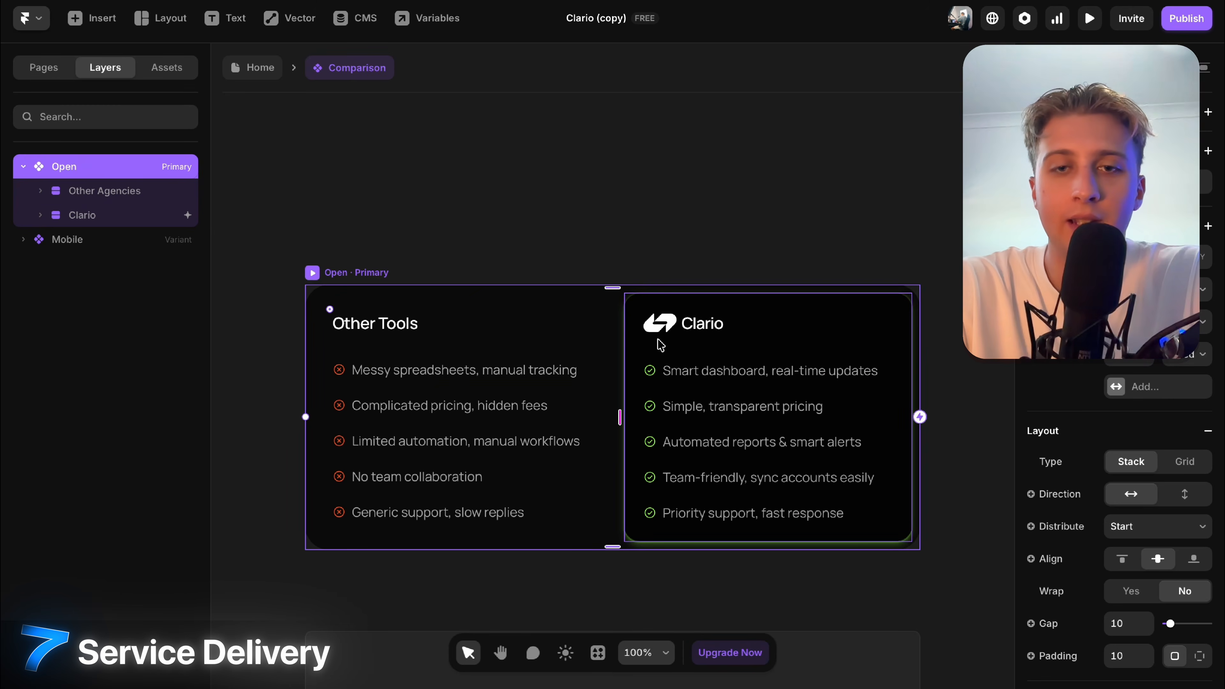
double_click(659, 323)
left_click(700, 329)
scroll(1124, 512, "down", 4)
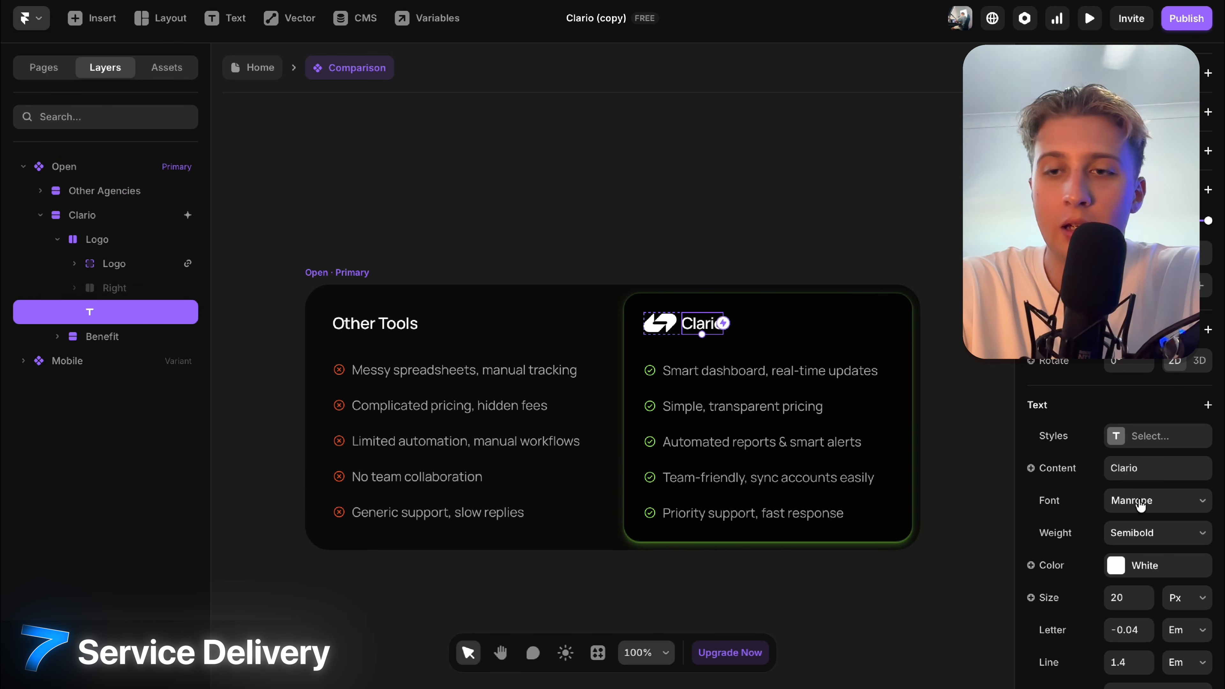
left_click(1137, 468)
type("NEXTUP")
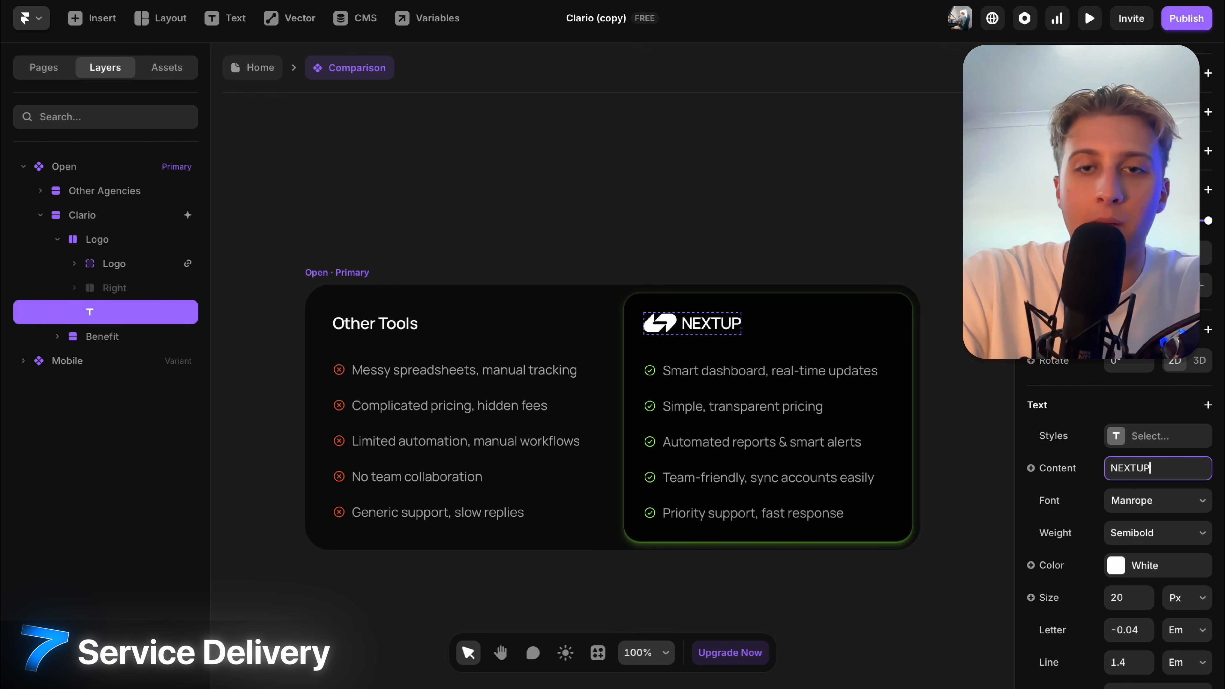
key("Escape")
Select the Smart dashboard benefit line, then return to the Home page.
double_click(660, 322)
left_click(723, 370)
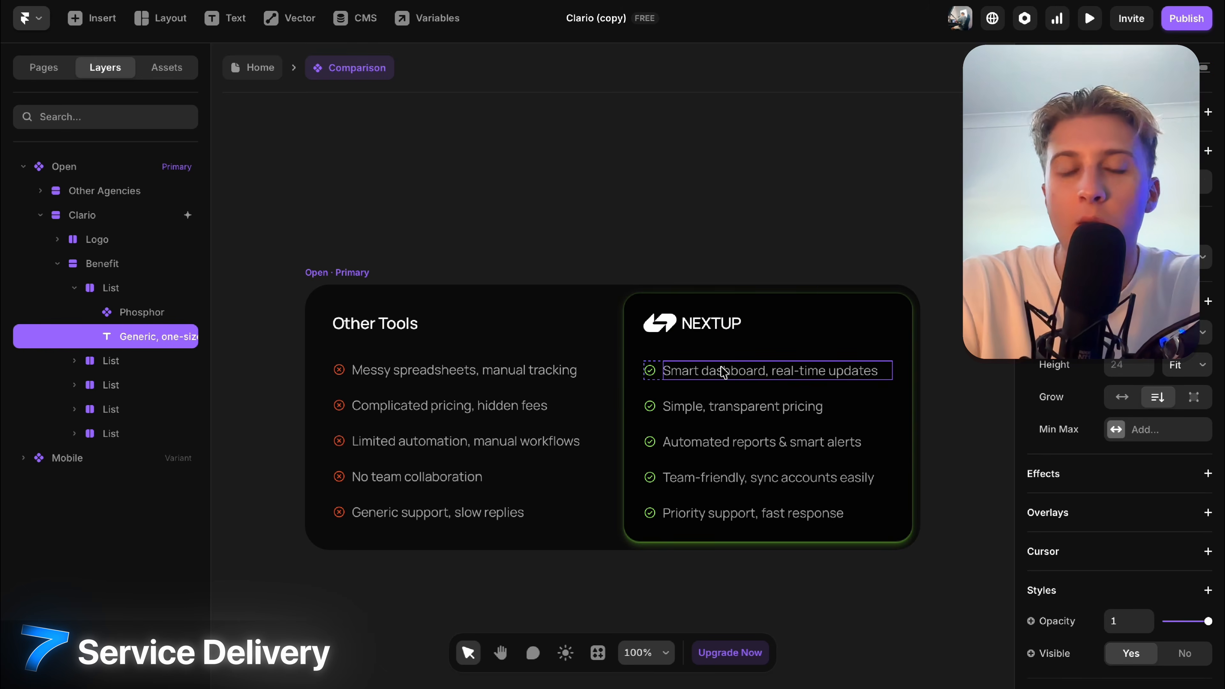
scroll(951, 282, "down", 3)
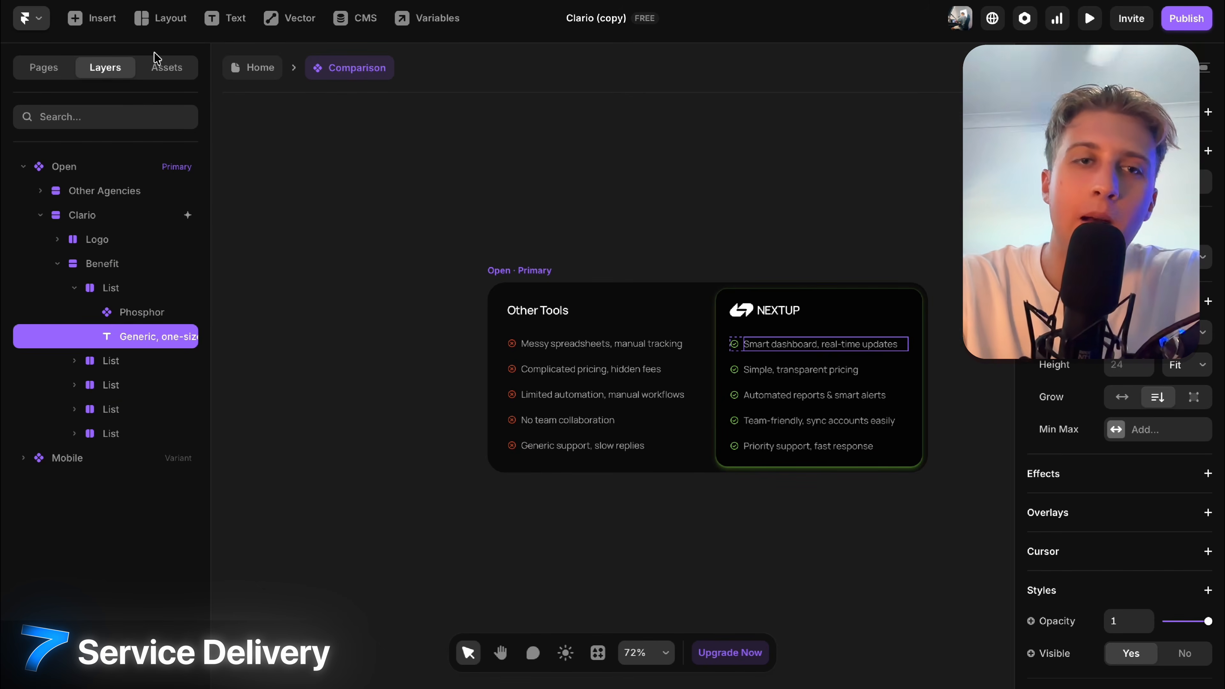
left_click(242, 77)
scroll(820, 357, "down", 5)
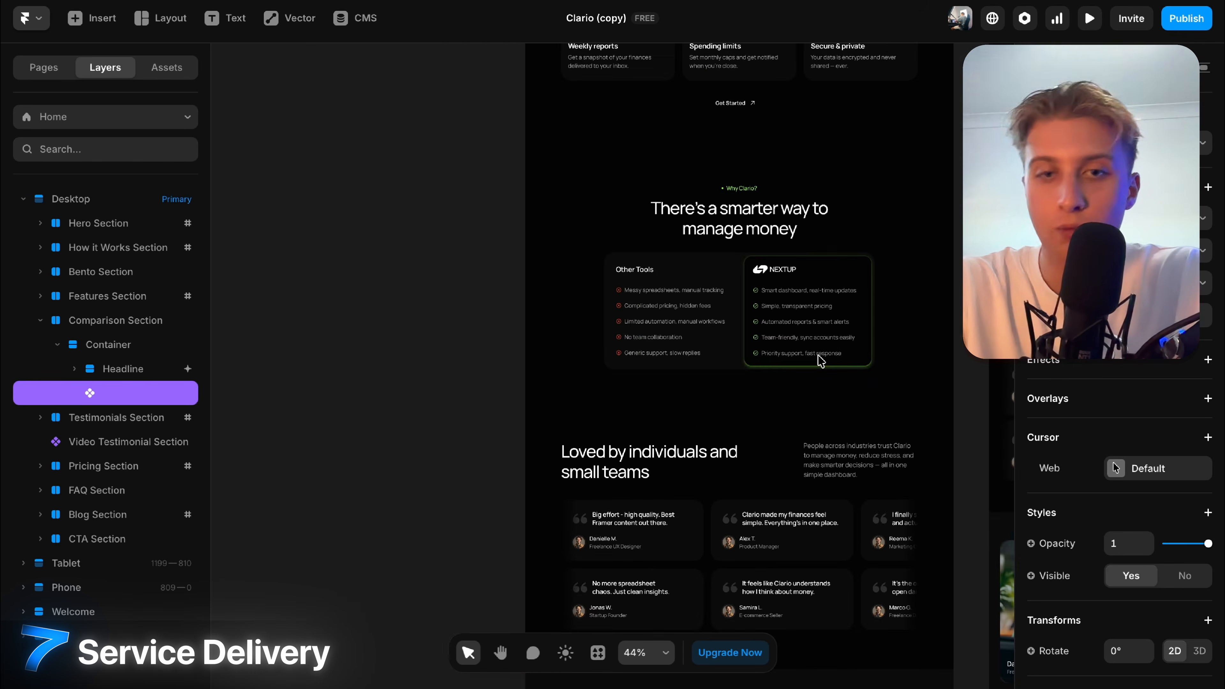
scroll(820, 359, "down", 6)
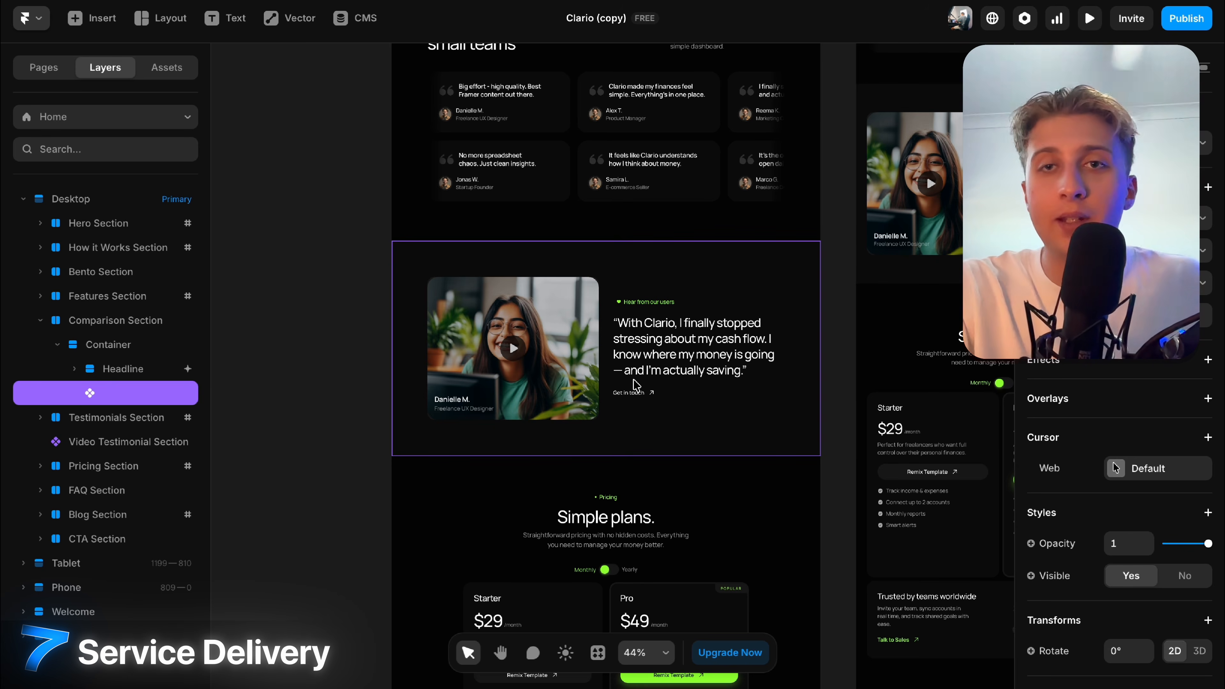
Take a region screenshot of the bento cards section and switch to ChatGPT.
left_click(842, 169)
scroll(841, 170, "up", 20)
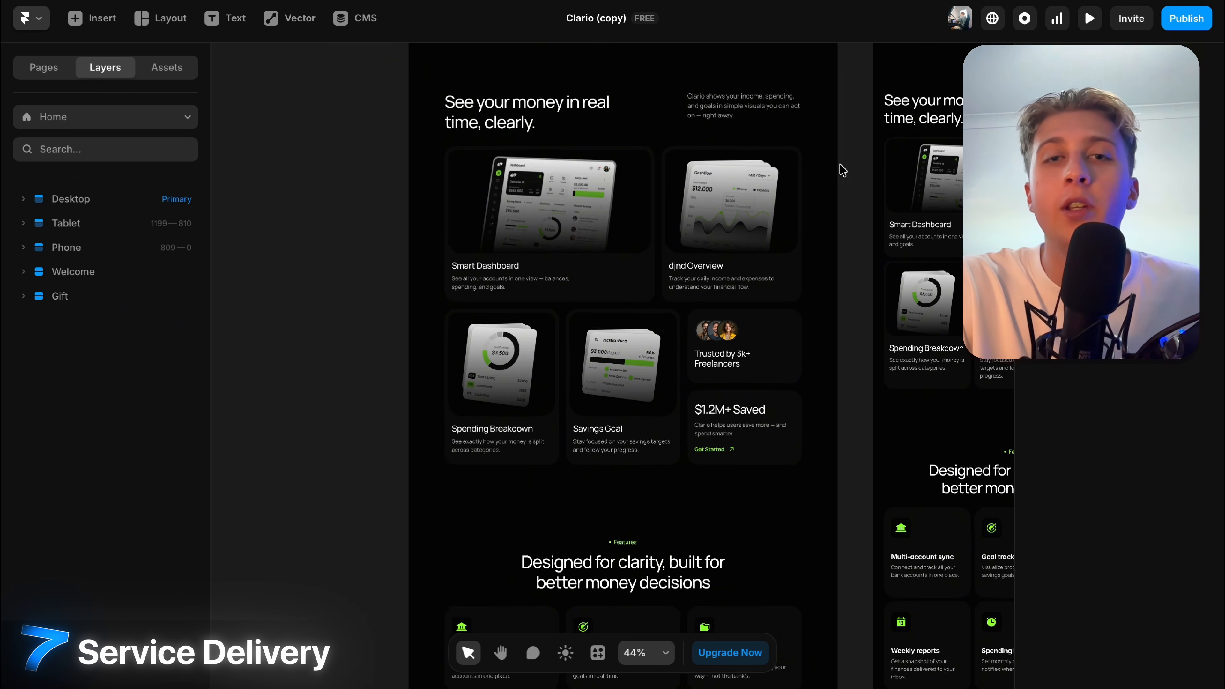
scroll(730, 188, "up", 5)
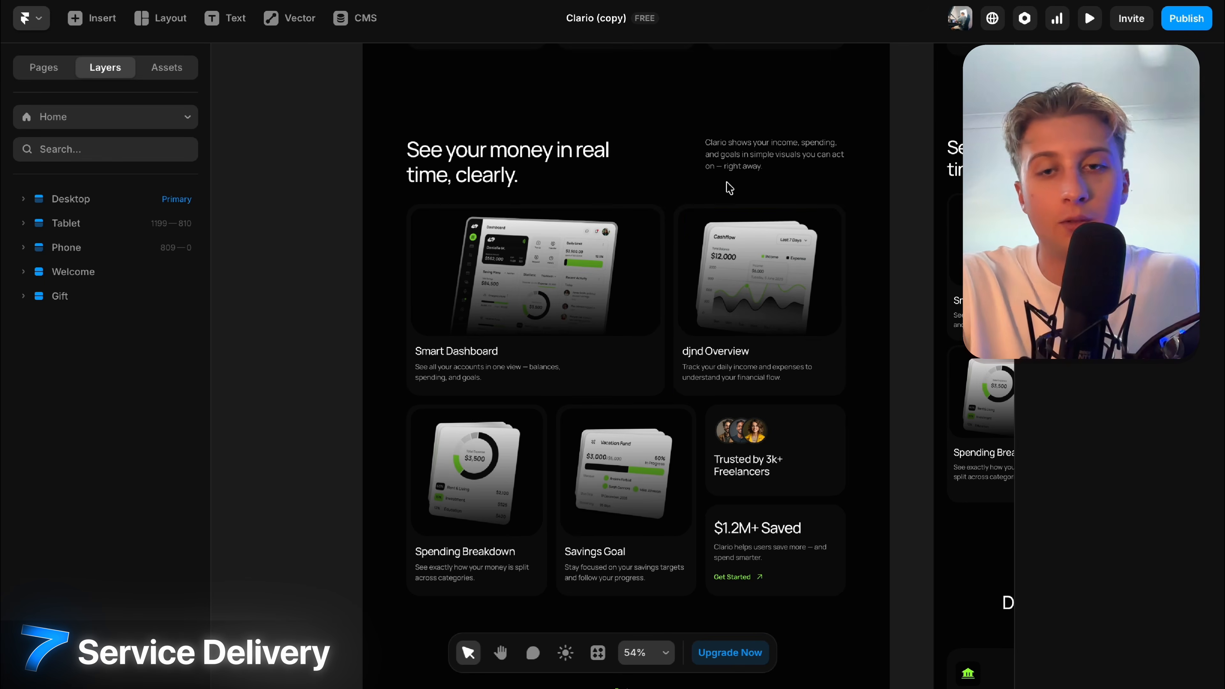
scroll(729, 189, "up", 5)
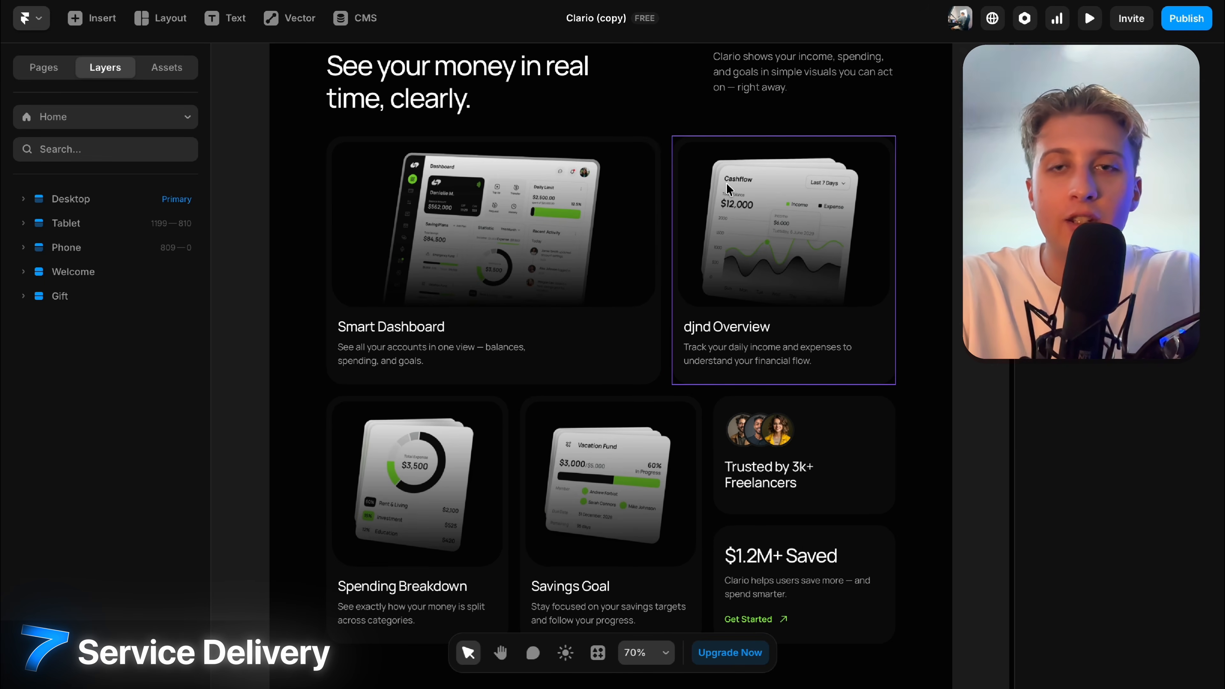
scroll(728, 188, "down", 2)
left_click_drag(314, 40, 931, 634)
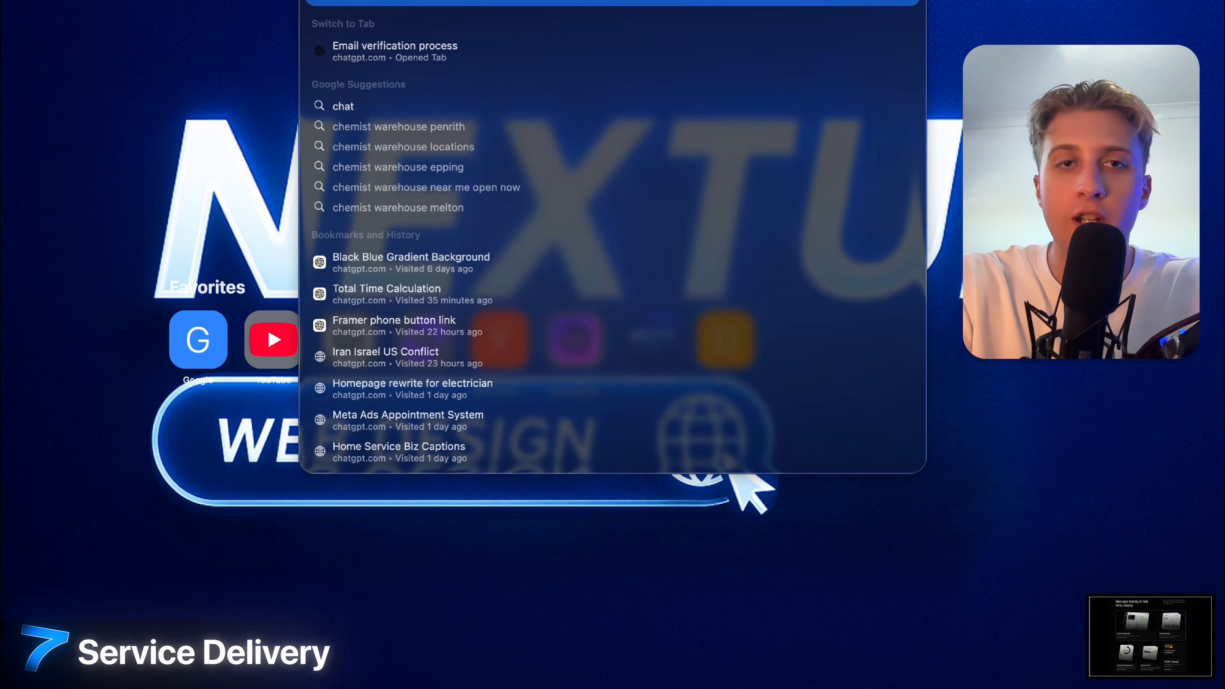
key("Return")
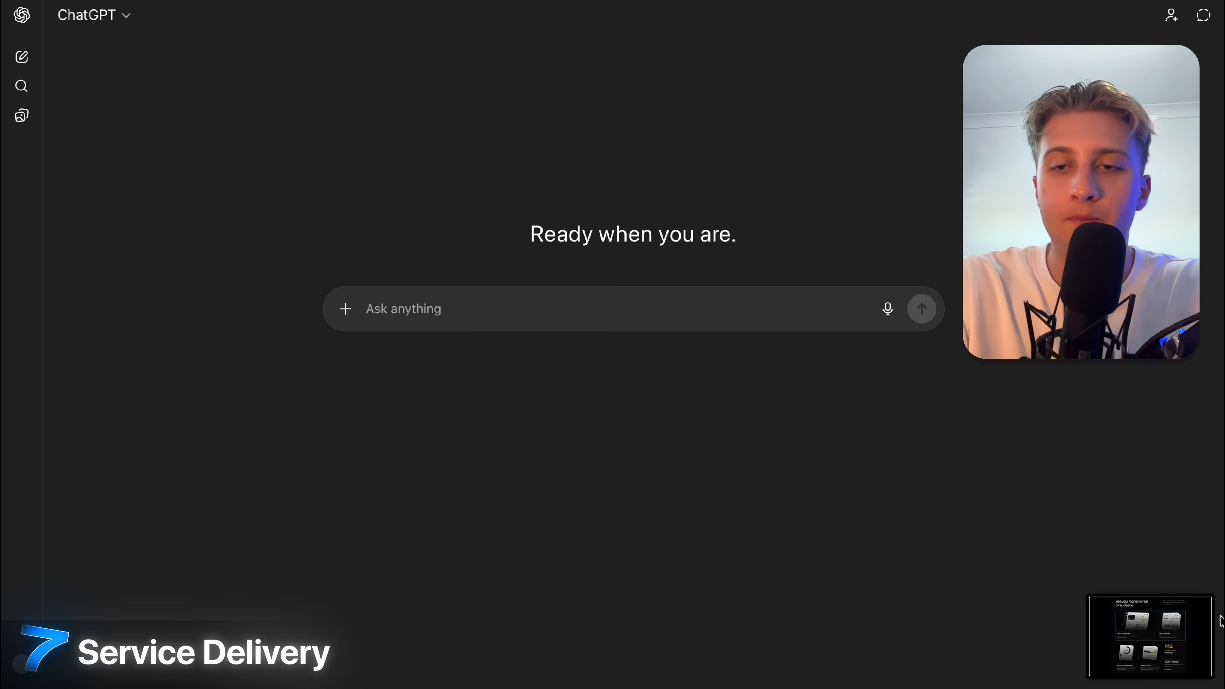
Attach the bento-section screenshot and send a prompt asking for NEXTUP copy of similar lengths.
left_click(345, 309)
left_click(374, 344)
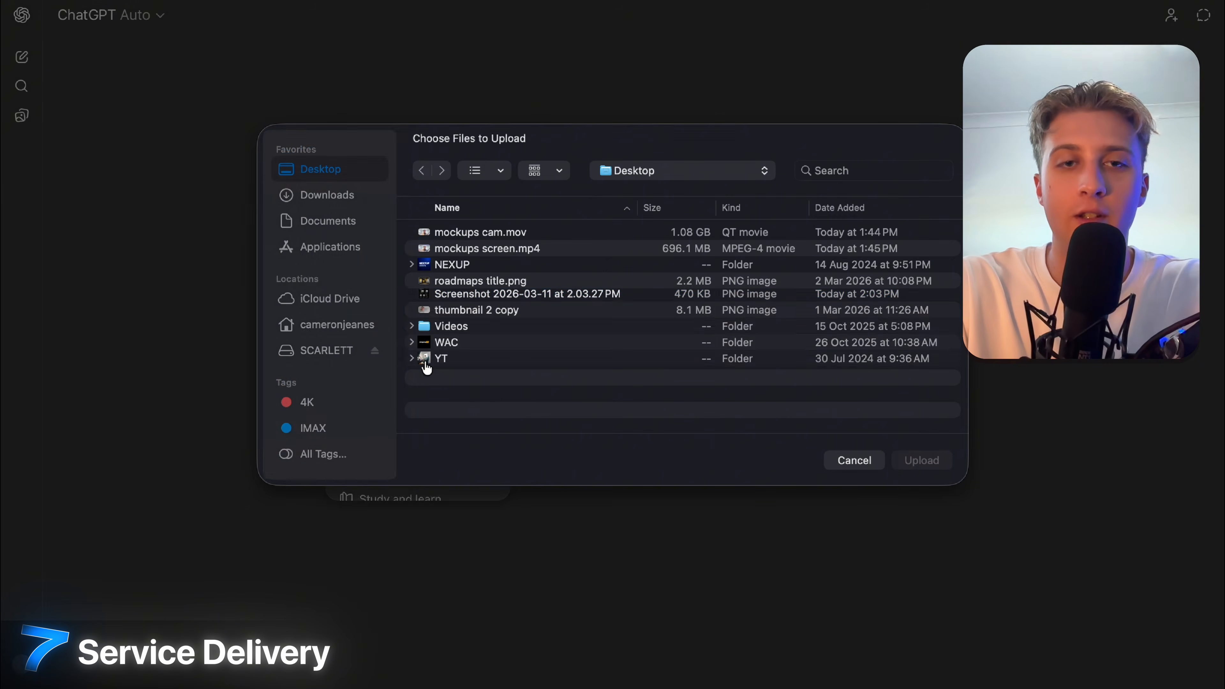
left_click(467, 298)
left_click(908, 463)
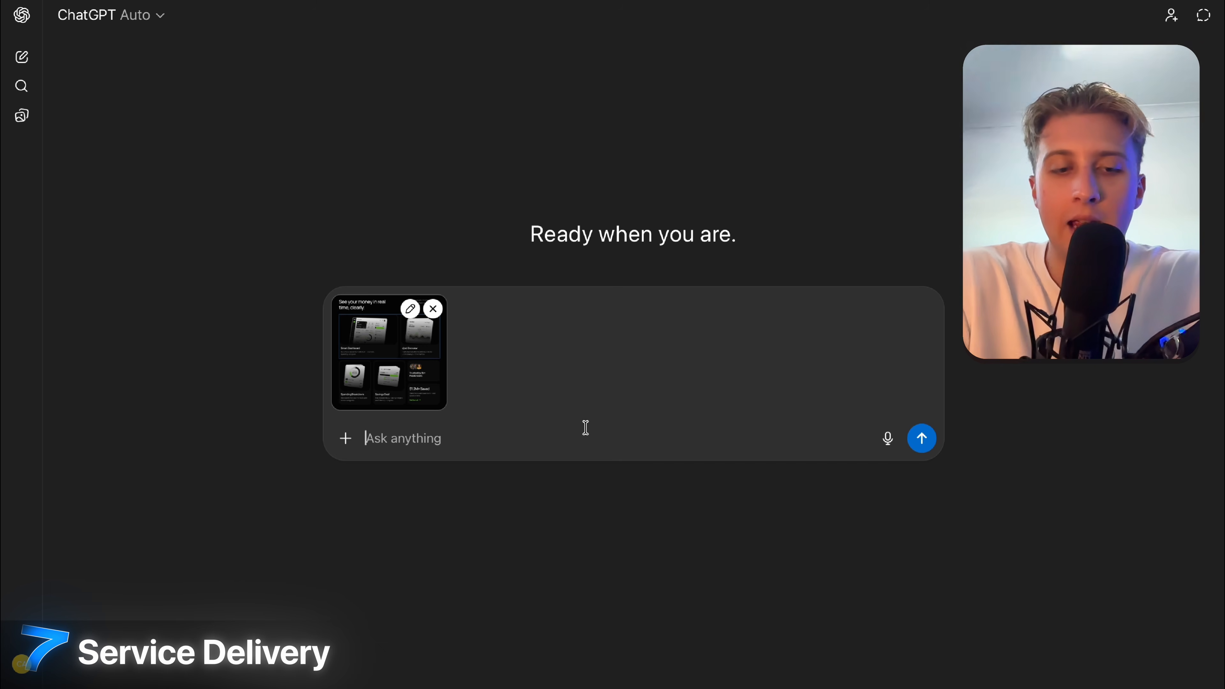
type("based on this screenshot of a website section for a SAAS business (create")
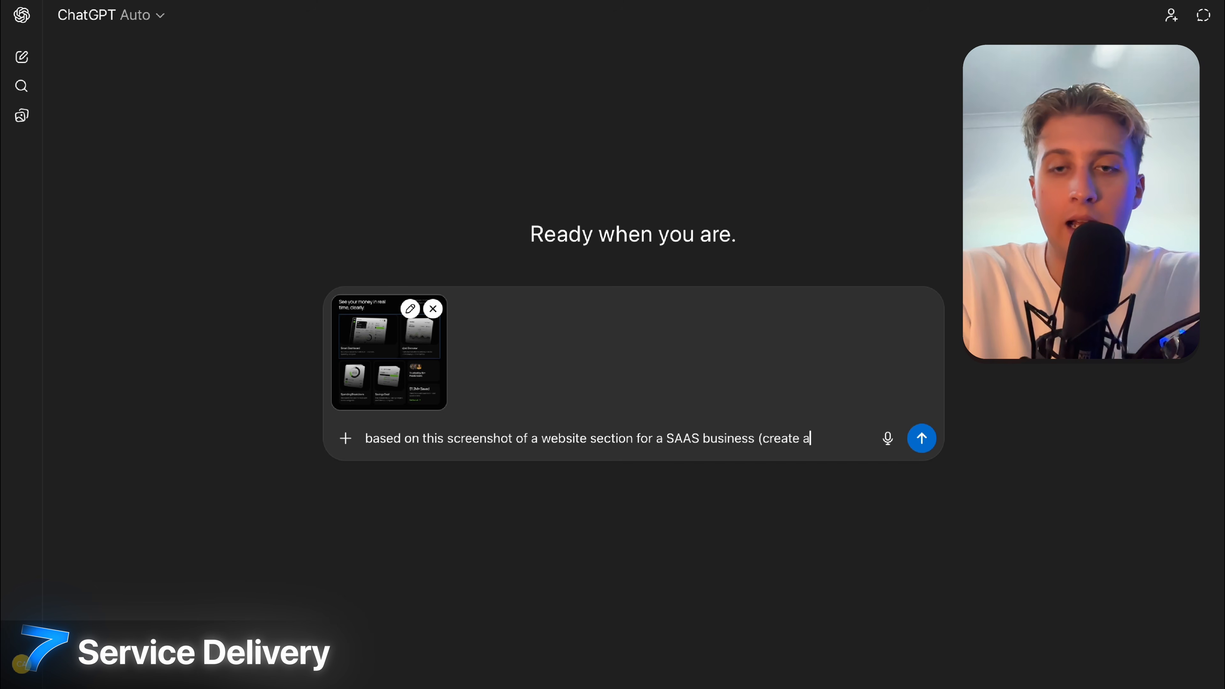
type("and) with veru")
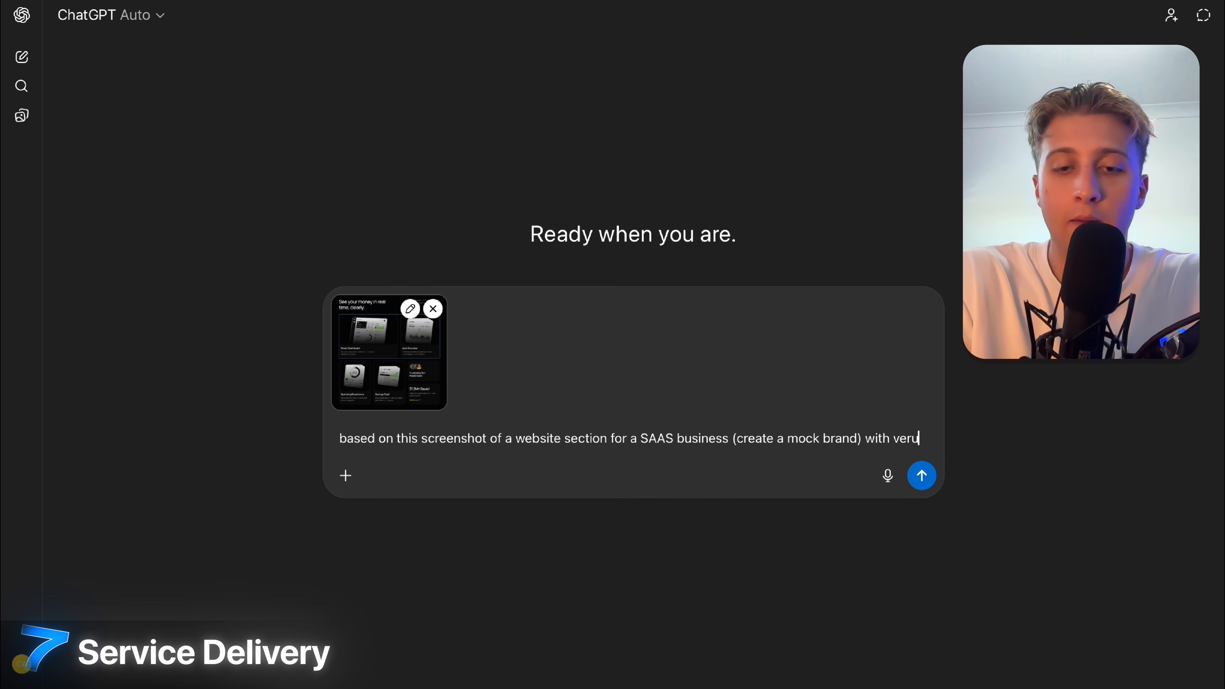
type("sima")
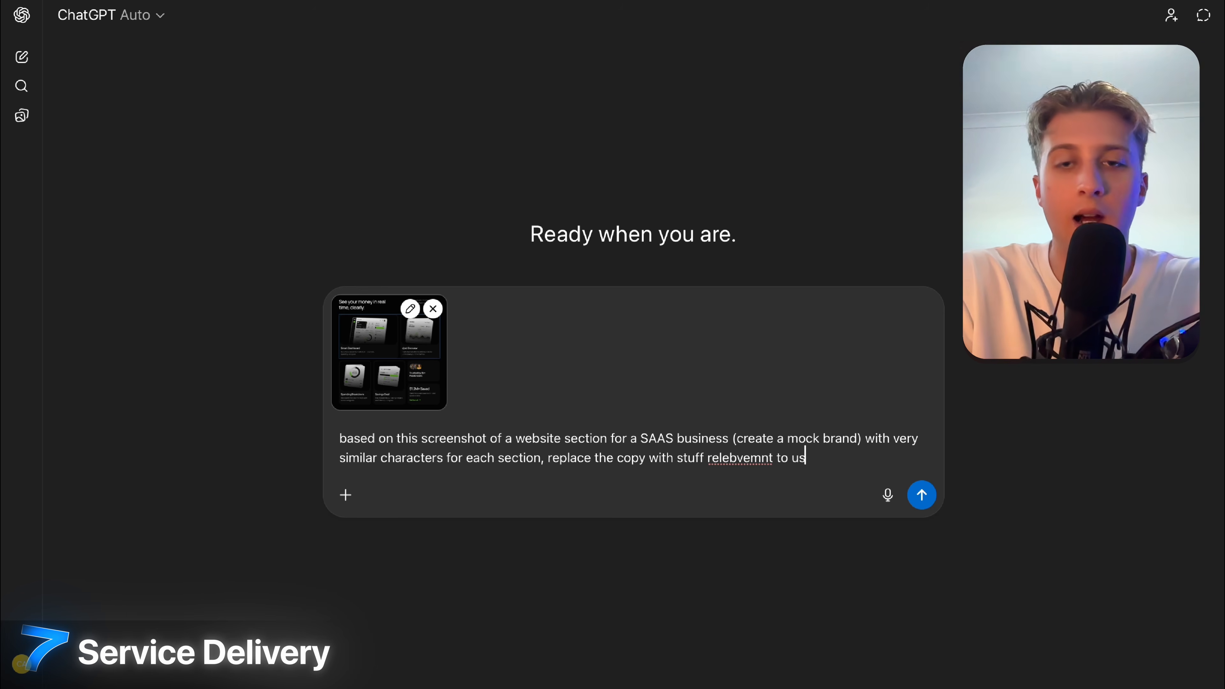
key("Return")
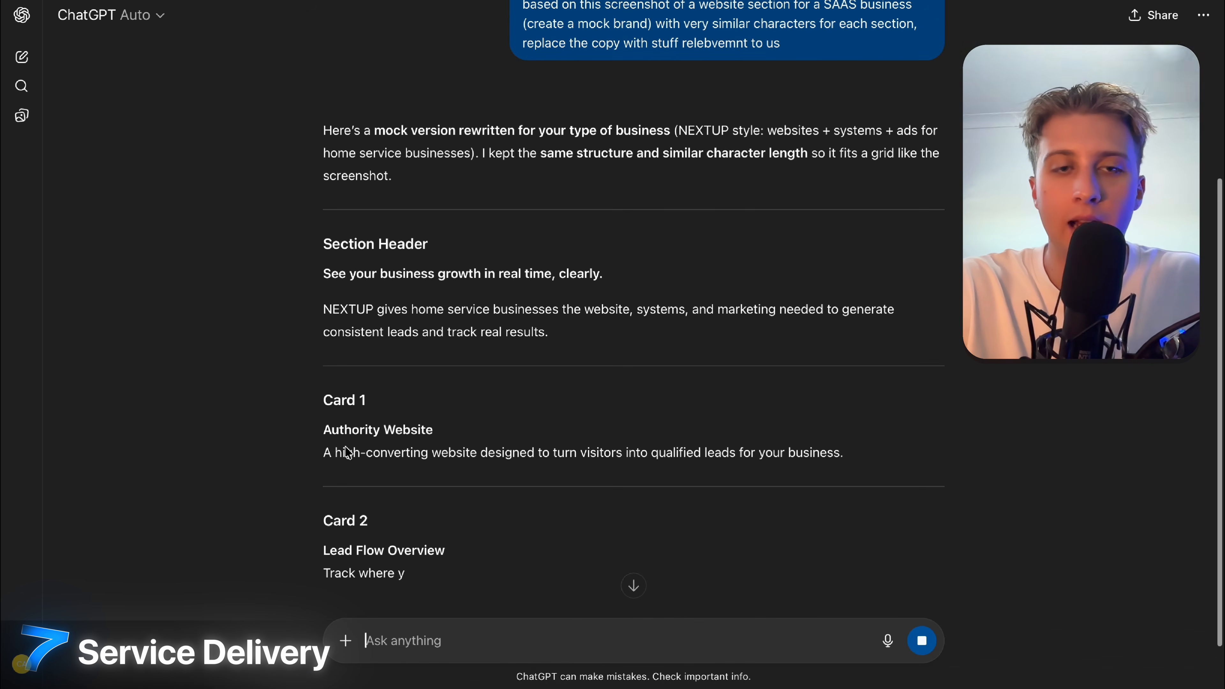
Paste 'Authority Website' as Card 1's title and the suggested lead-generation description.
left_click_drag(316, 295, 530, 290)
key("ctrl+c")
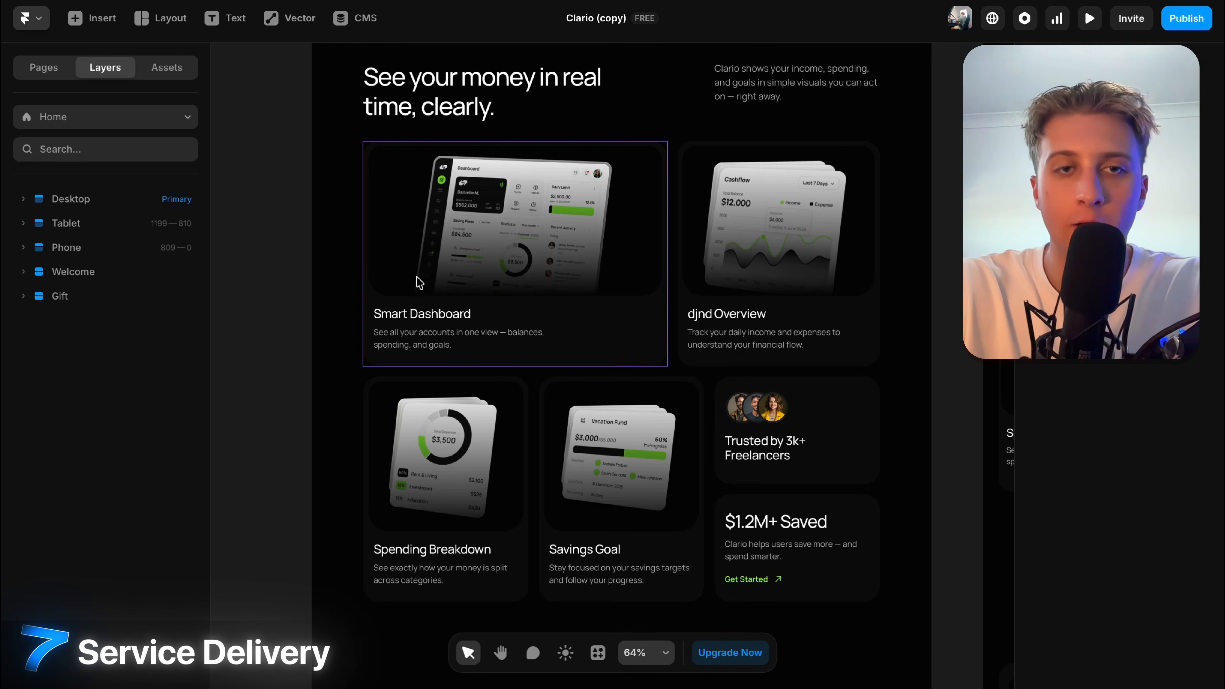
left_click(415, 279)
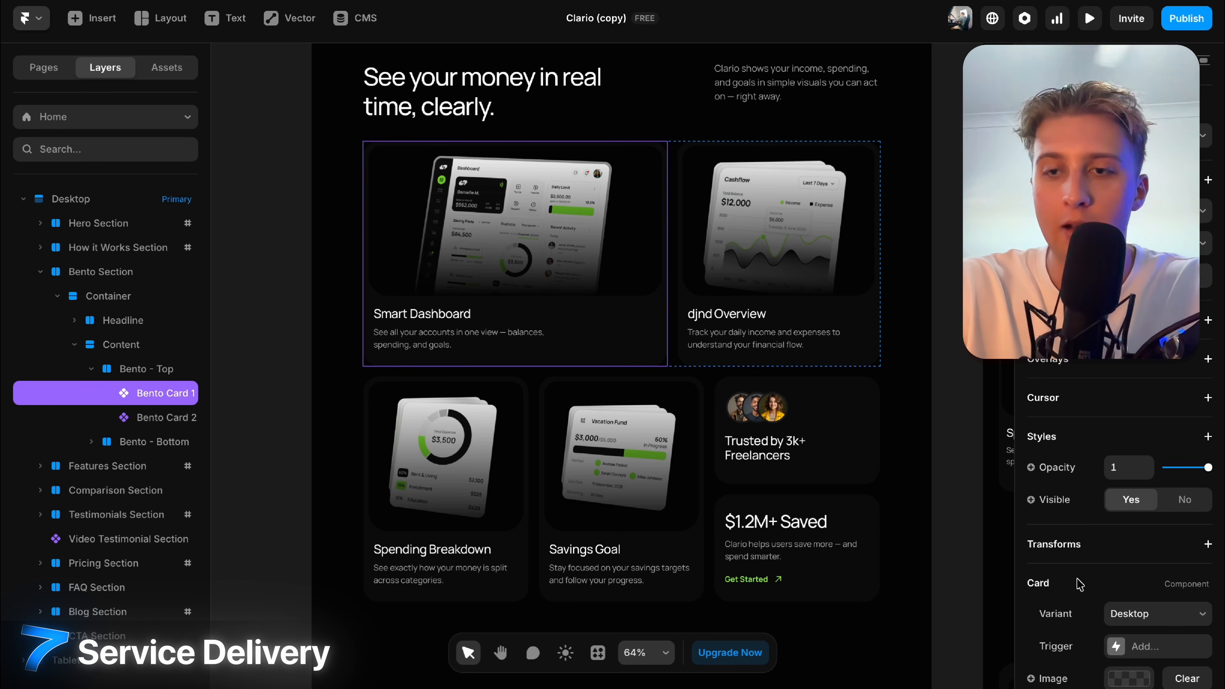
left_click(1125, 560)
key("ctrl+v")
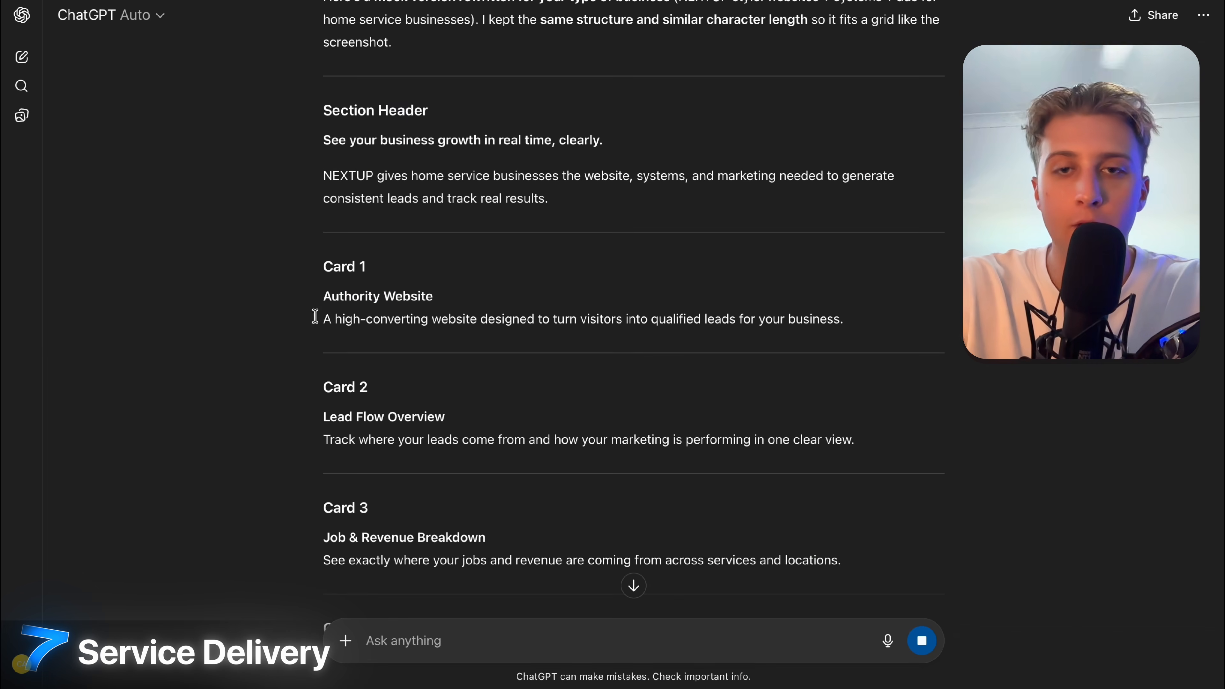
left_click_drag(314, 317, 844, 320)
key("ctrl+c")
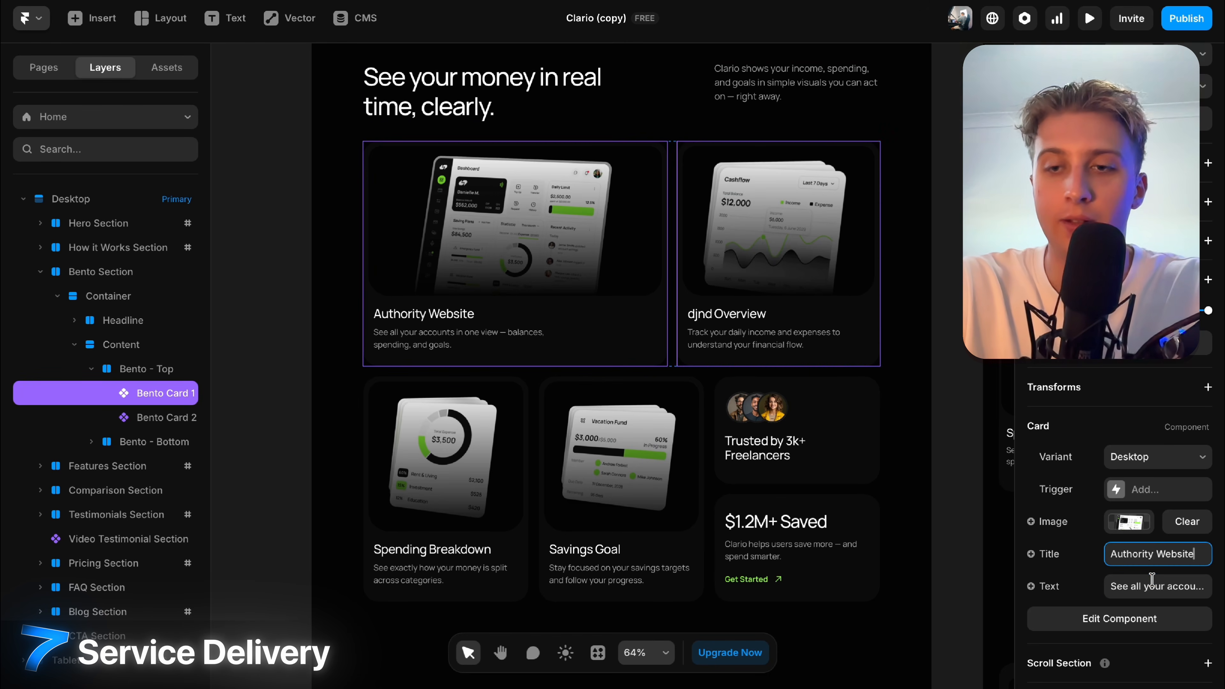
left_click(1152, 584)
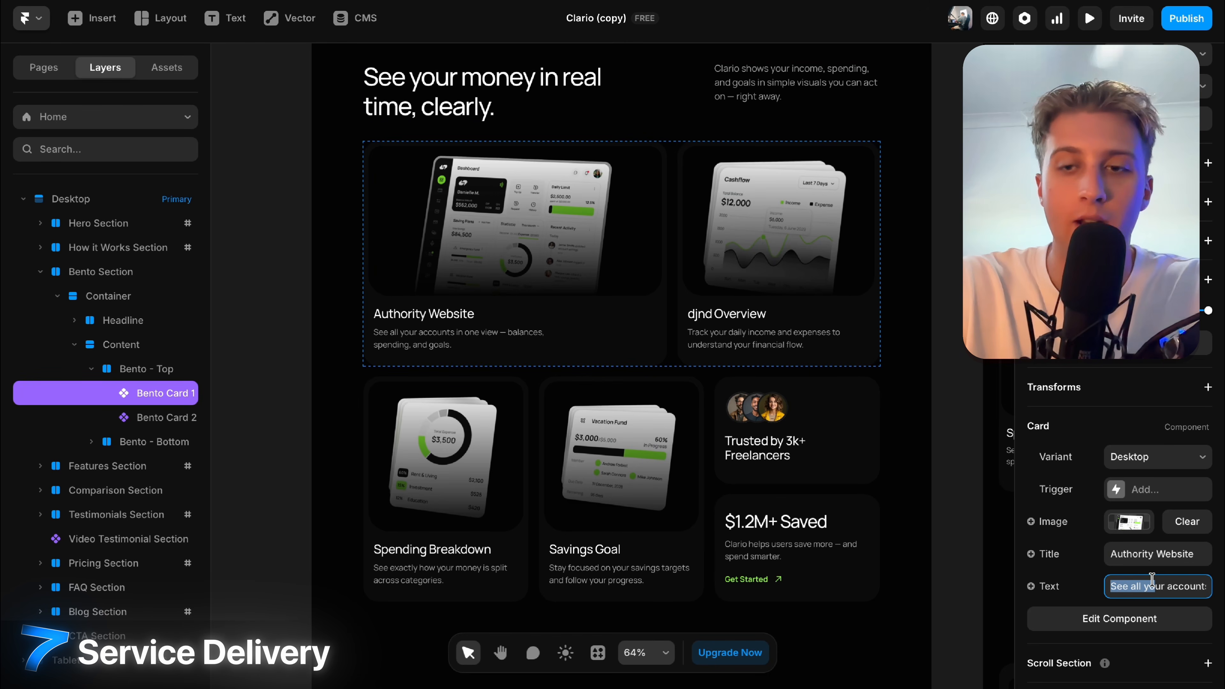
key("ctrl+v")
Select the djnd Overview card, then deselect it and scroll around the page.
left_click(787, 304)
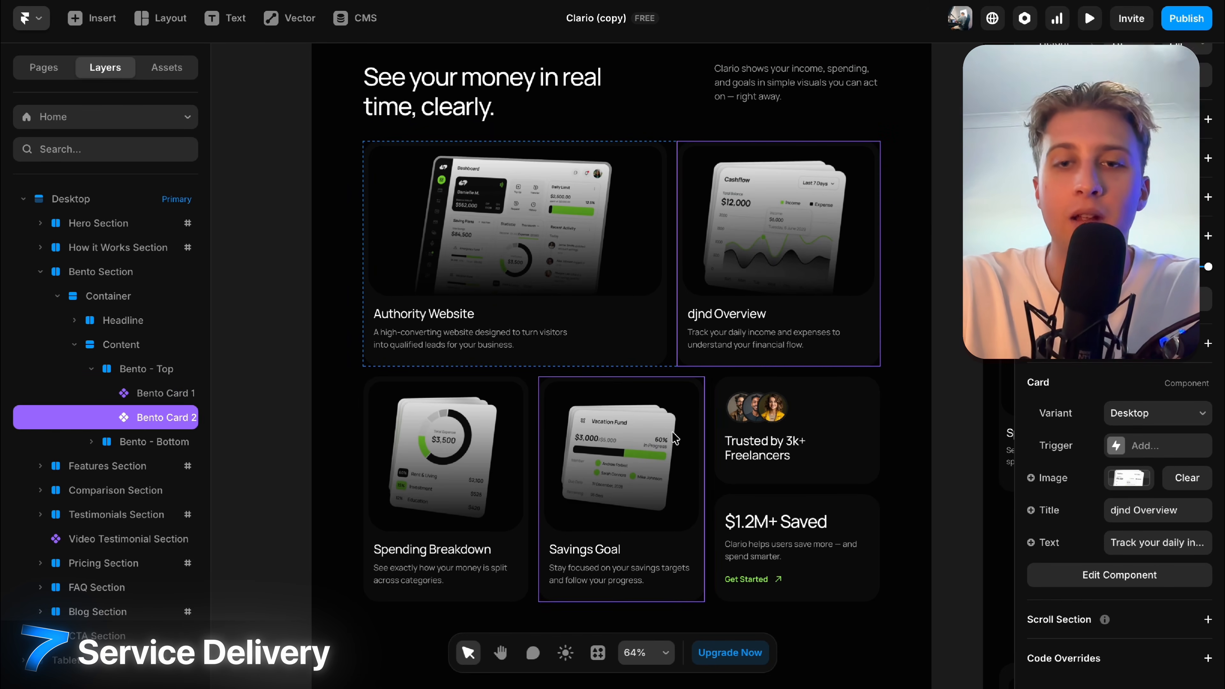
scroll(685, 217, "up", 2)
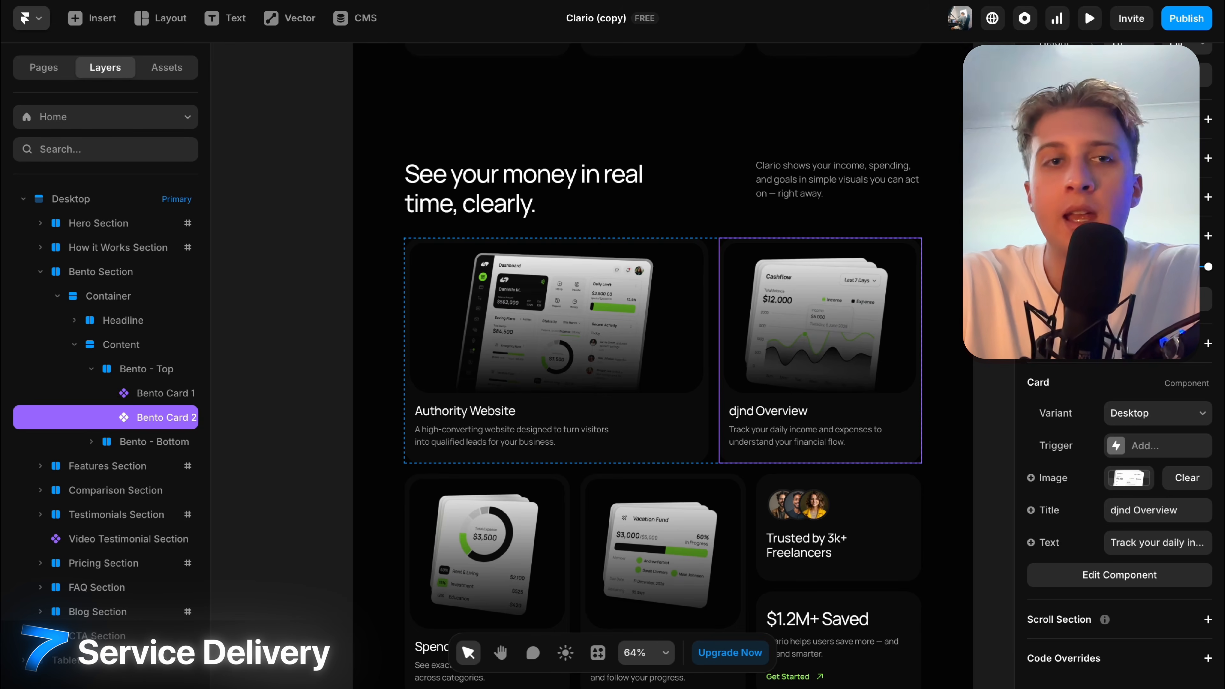
key("Escape")
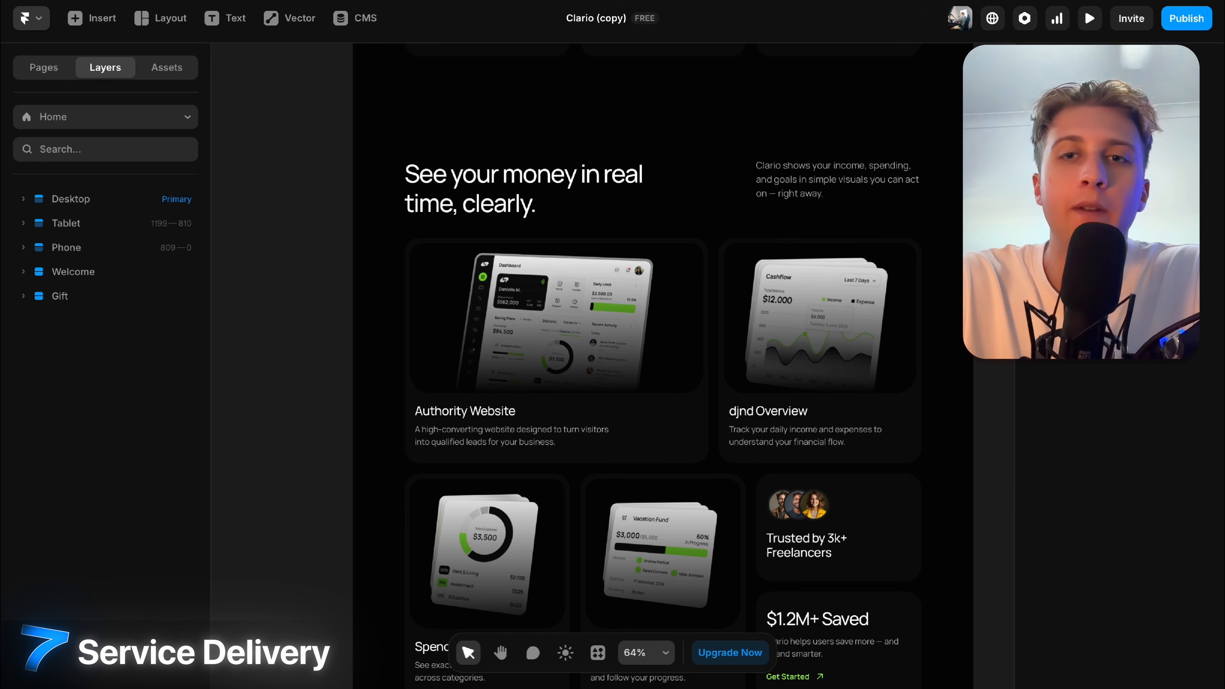
scroll(646, 361, "up", 10)
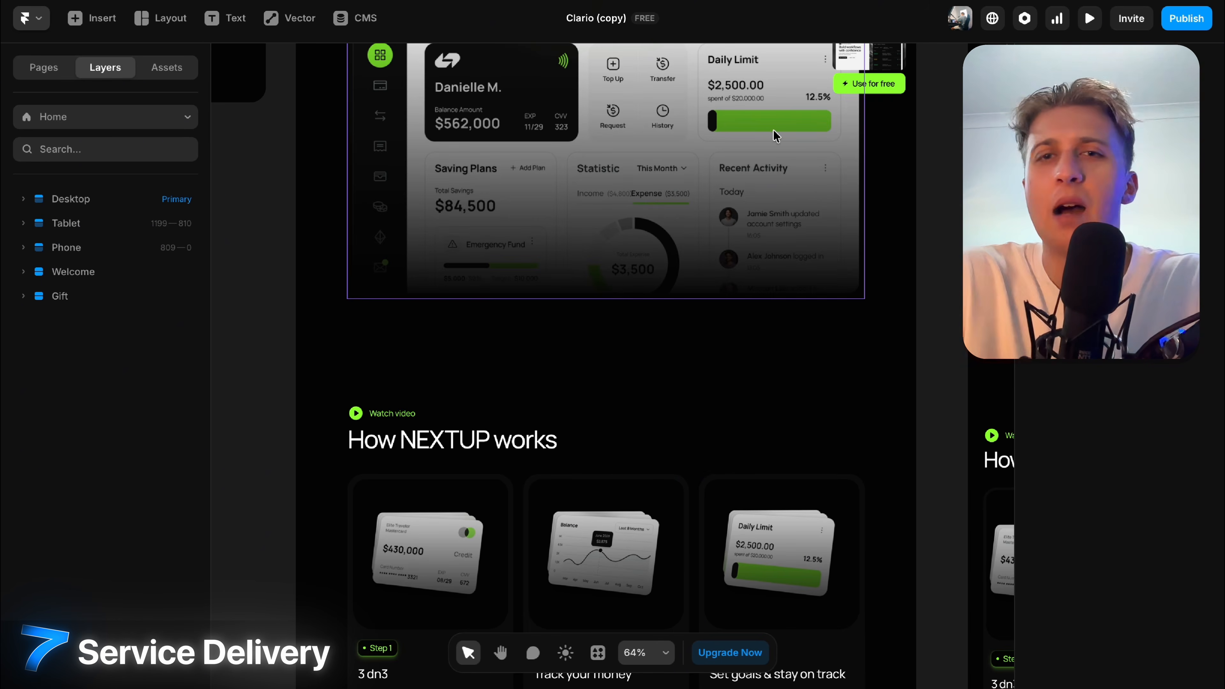
scroll(829, 256, "up", 5)
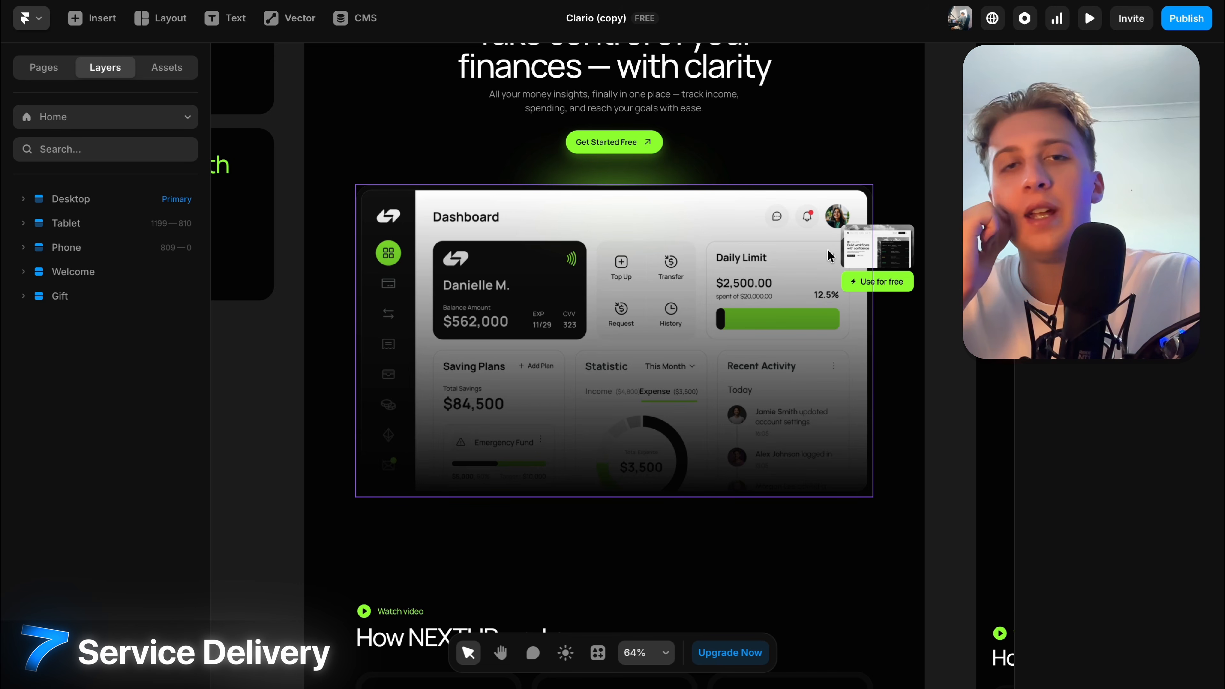
scroll(955, 343, "down", 15)
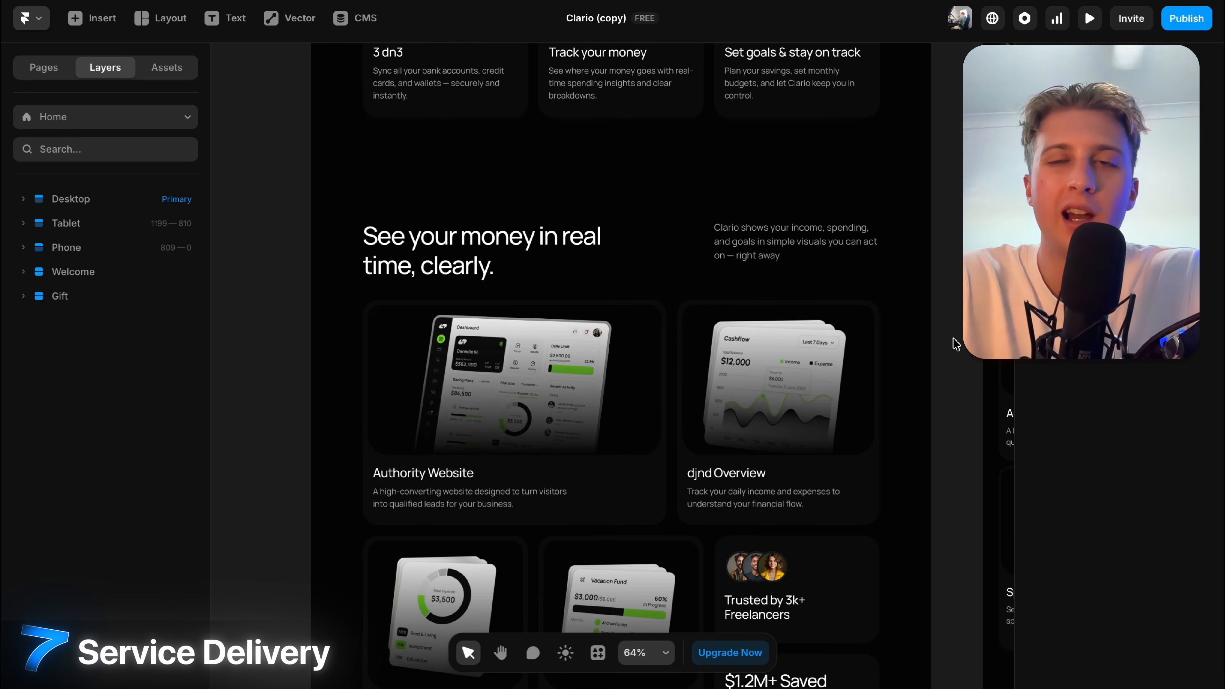
scroll(955, 343, "down", 20)
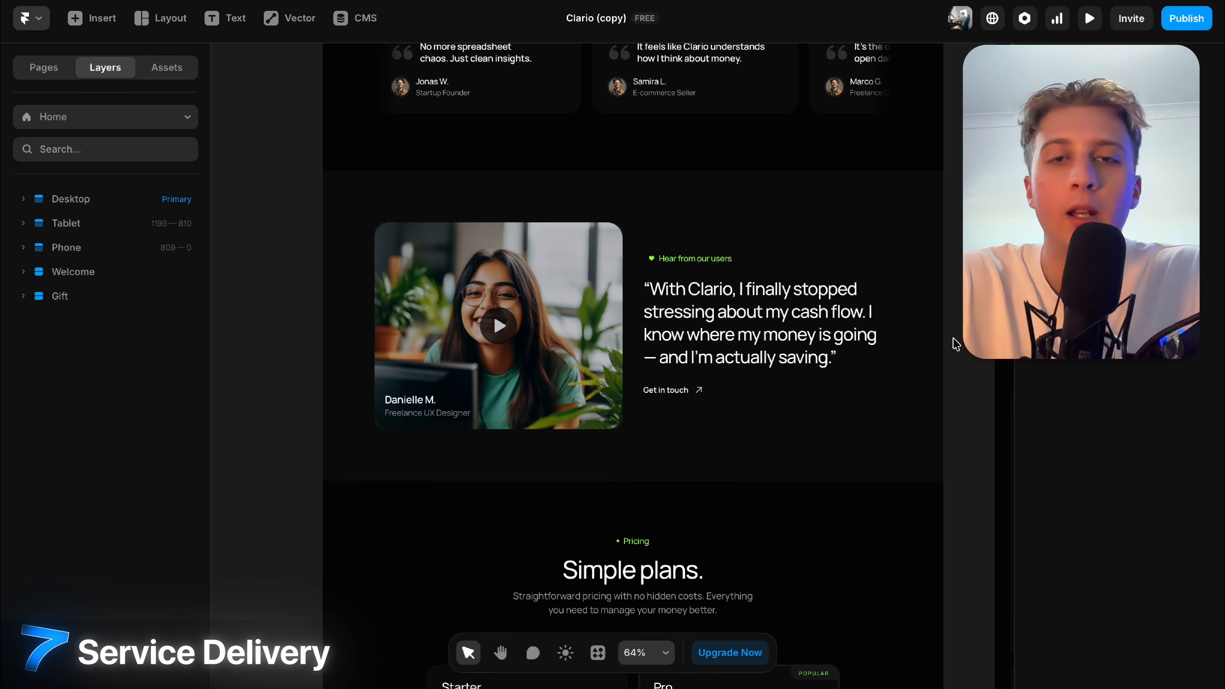
Select and deselect the video testimonial section while scrolling back up the page.
left_click(528, 259)
scroll(1186, 505, "down", 10)
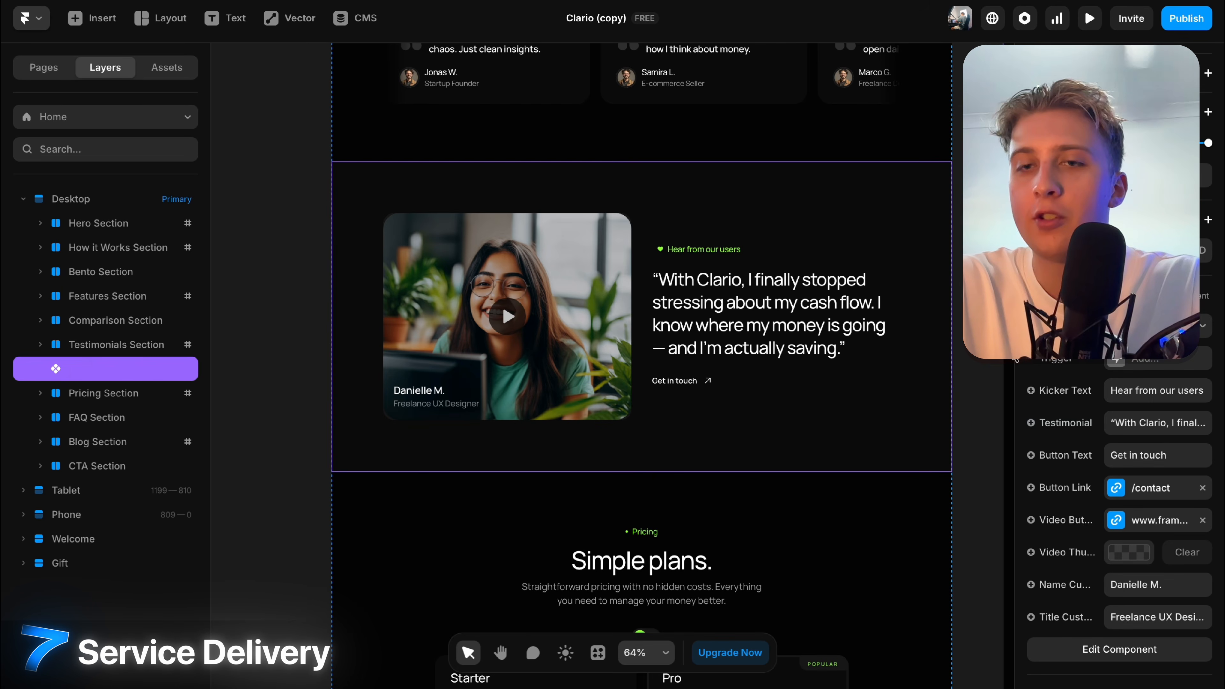
left_click(960, 338)
scroll(958, 333, "down", 5)
scroll(957, 333, "up", 8)
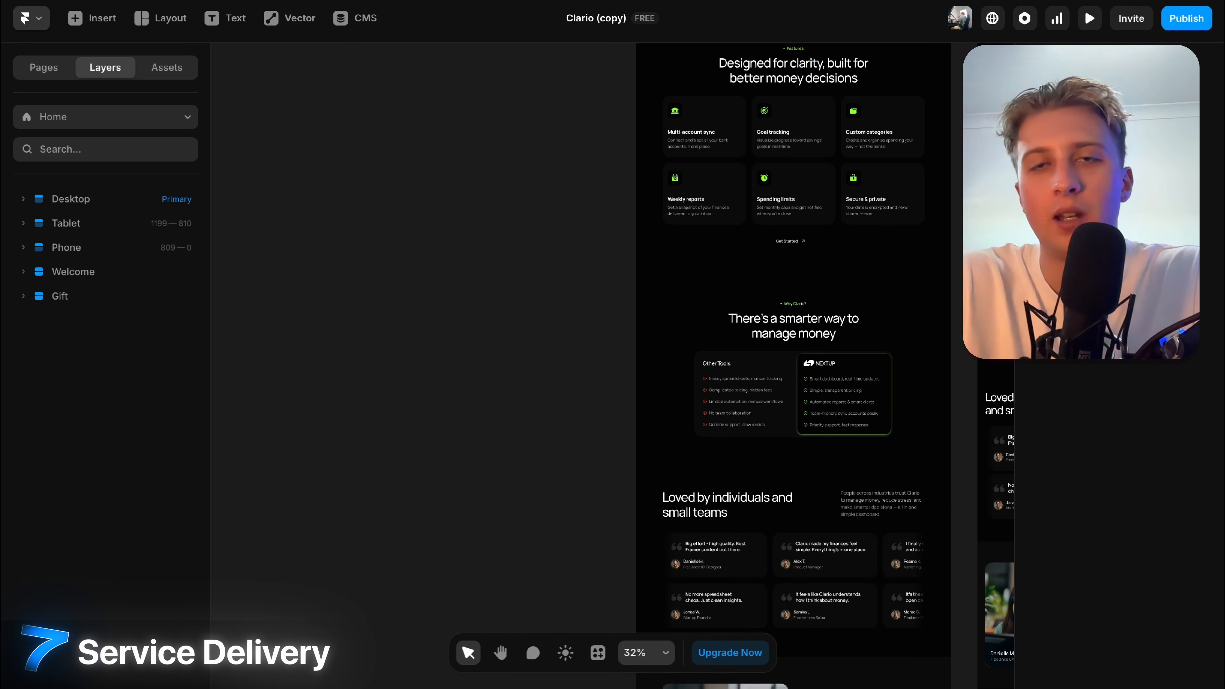
scroll(612, 366, "right", 5)
scroll(612, 366, "up", 1)
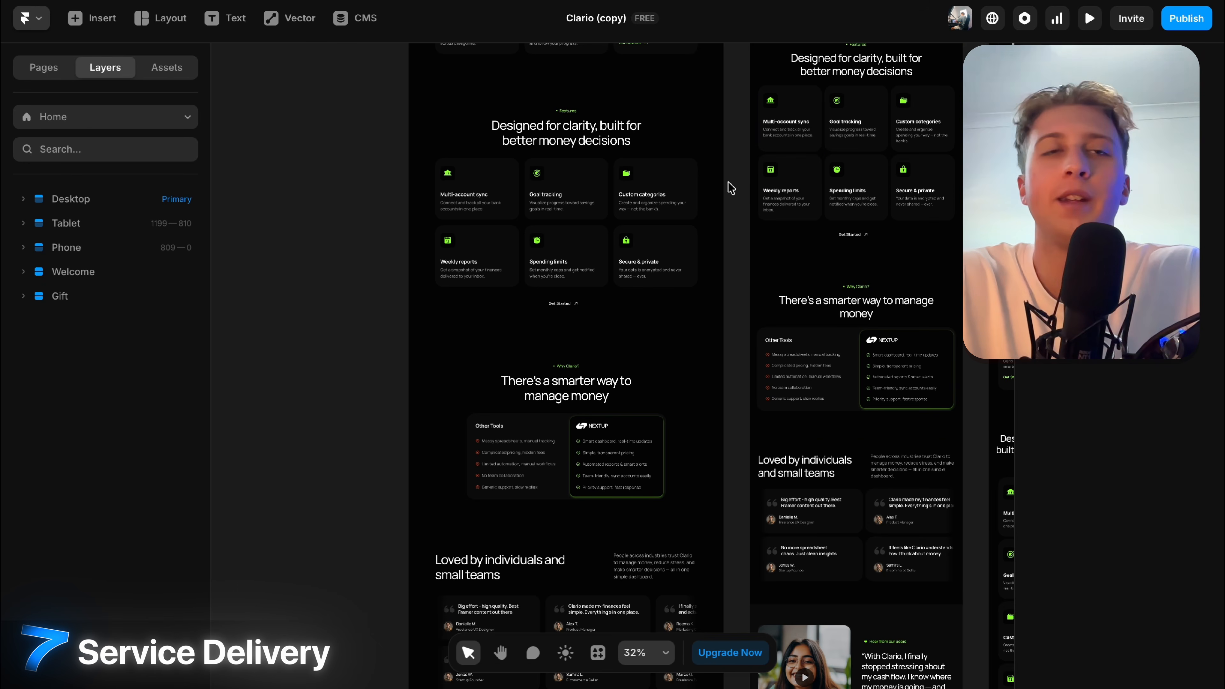
scroll(729, 185, "up", 5)
scroll(758, 167, "up", 5)
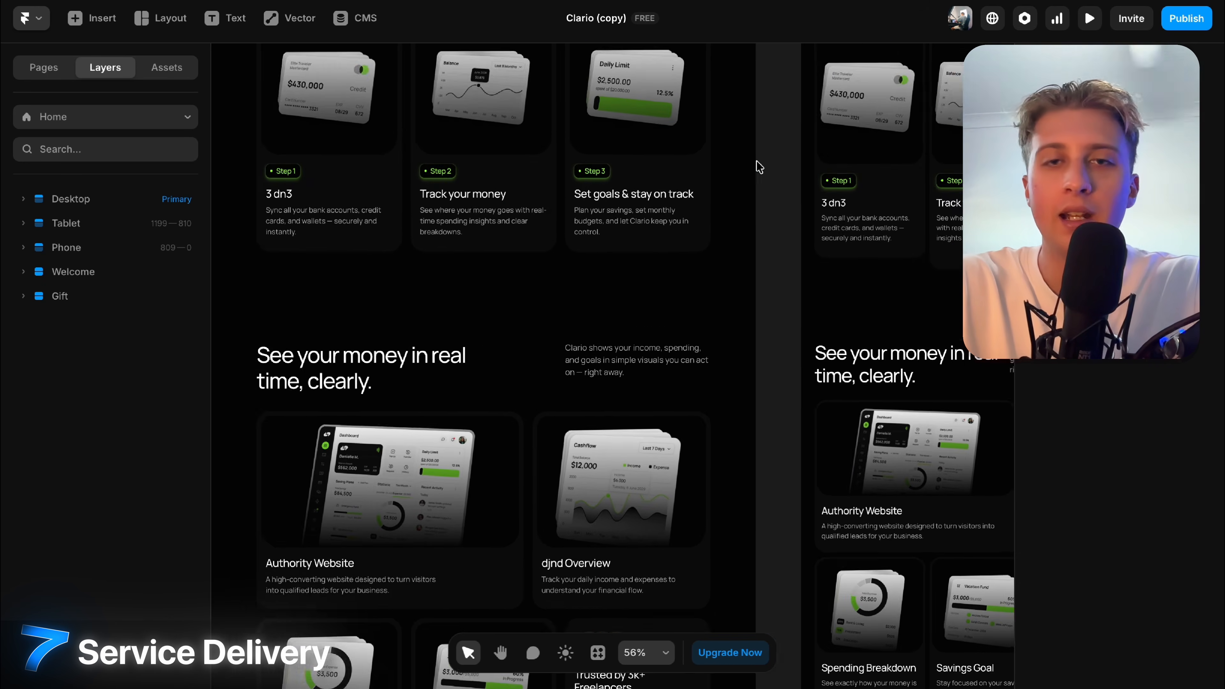
scroll(759, 166, "up", 6)
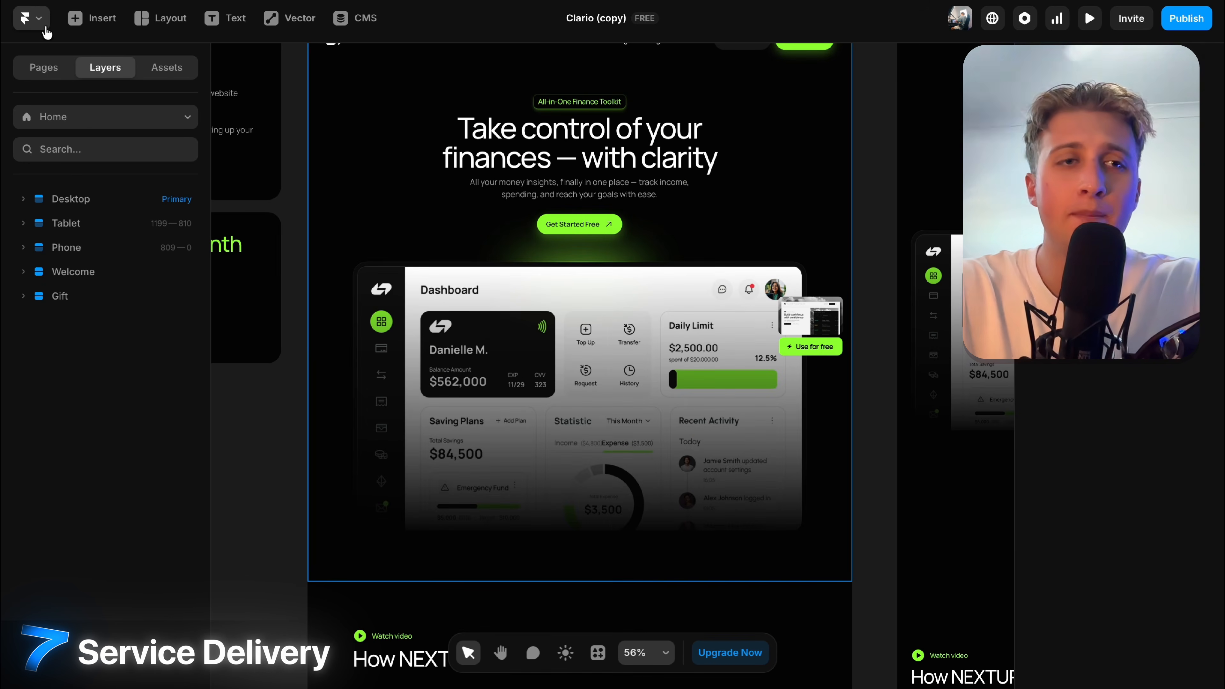
left_click(90, 19)
type("vimeo")
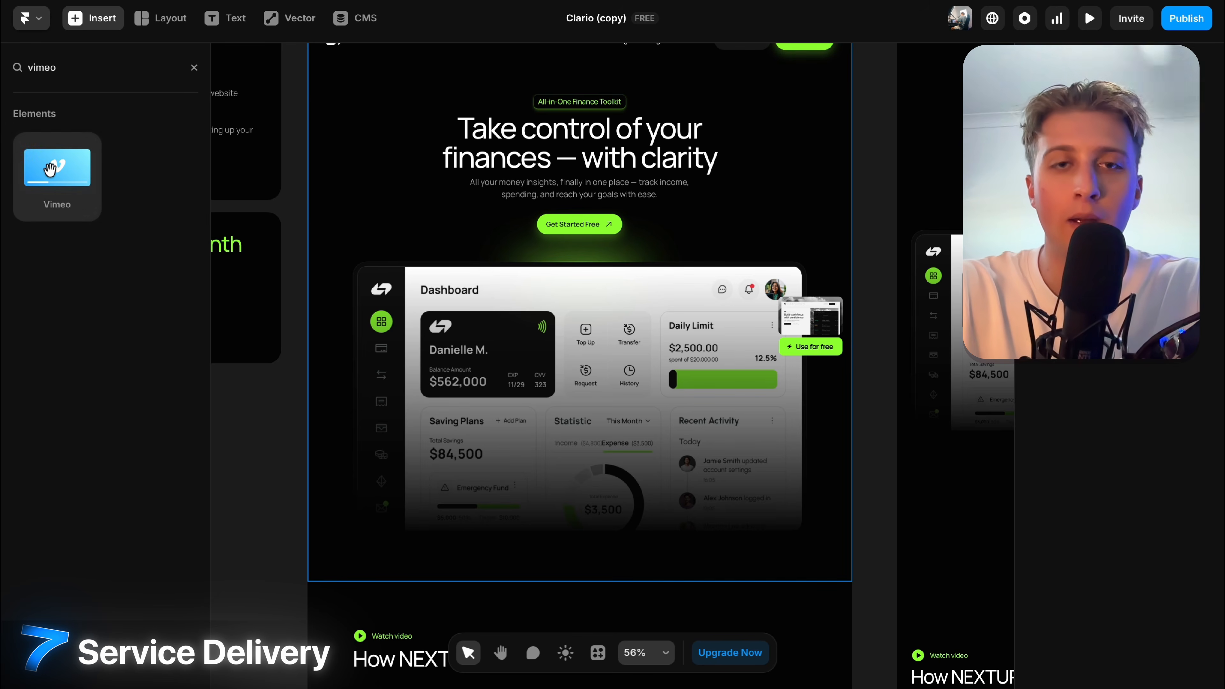
left_click_drag(50, 168, 622, 367)
scroll(603, 434, "down", 2)
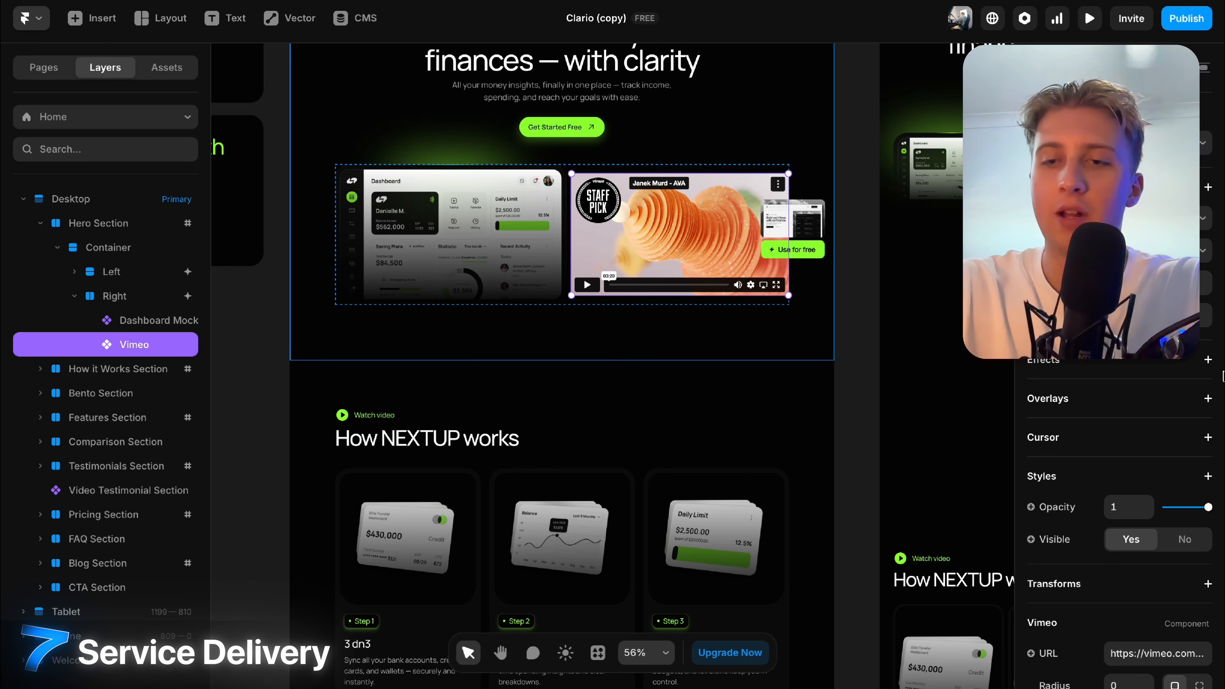
scroll(1222, 374, "down", 5)
left_click(1158, 380)
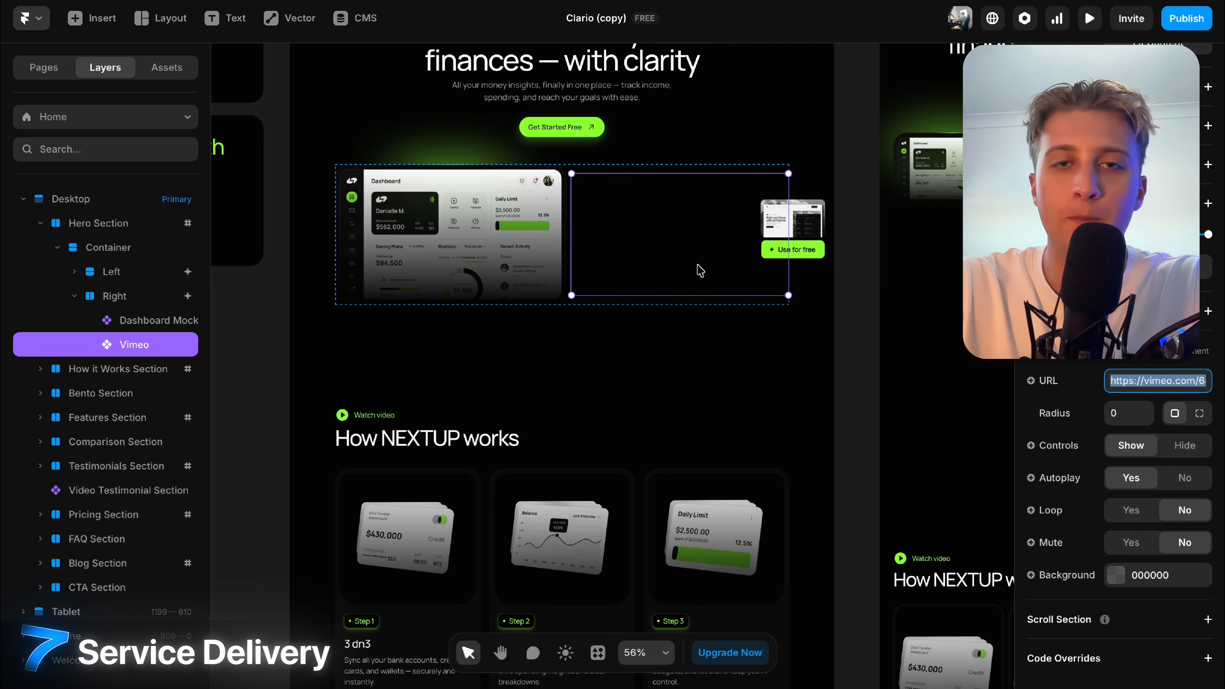
type("\\")
left_click(91, 18)
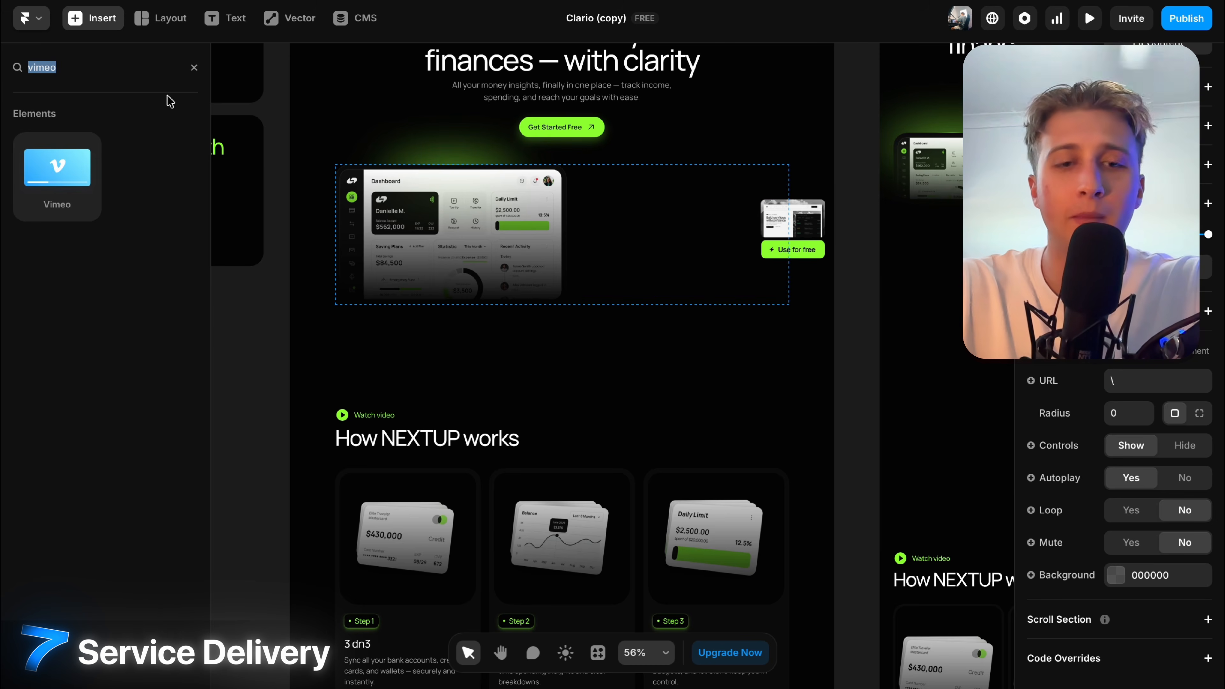
type("yourub")
key("BackSpace")
key("BackSpace")
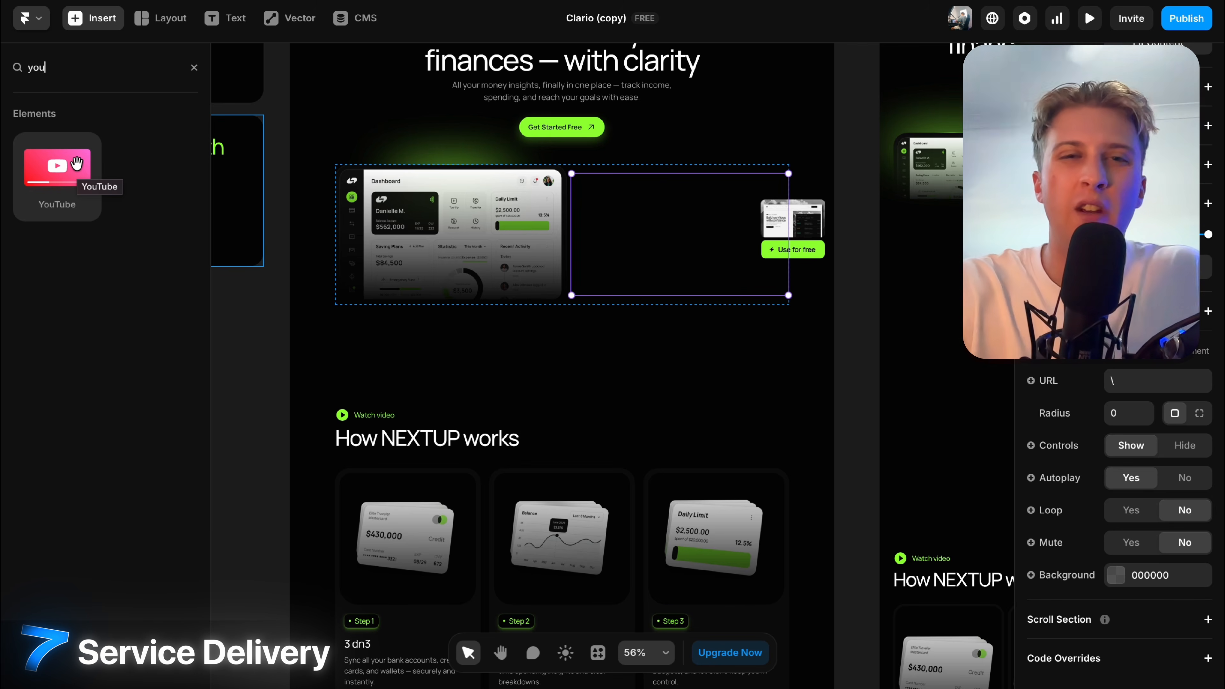
key("Escape")
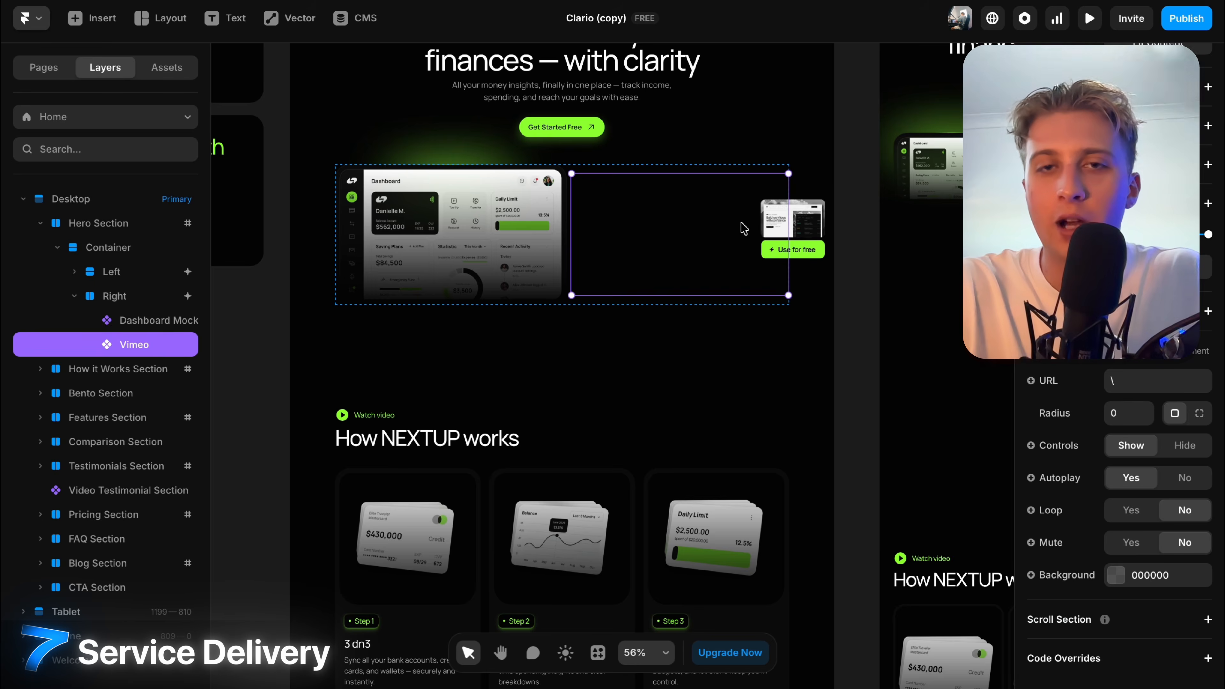
key("Delete")
left_click(522, 232)
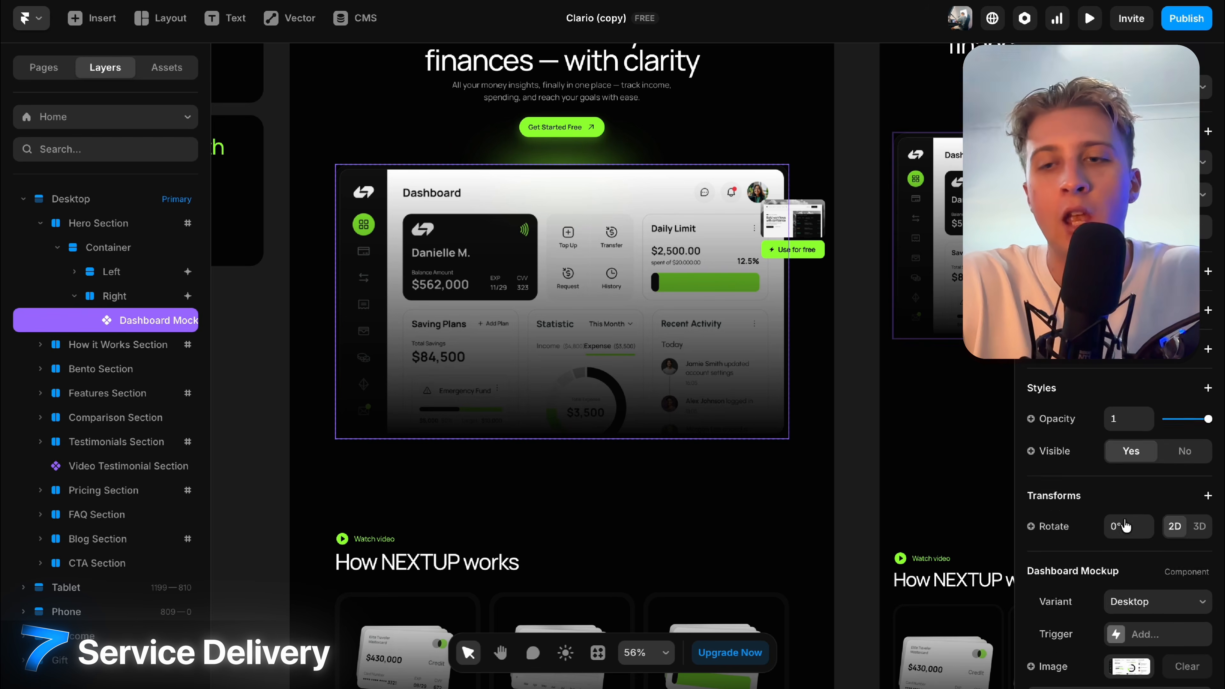
scroll(1122, 511, "down", 3)
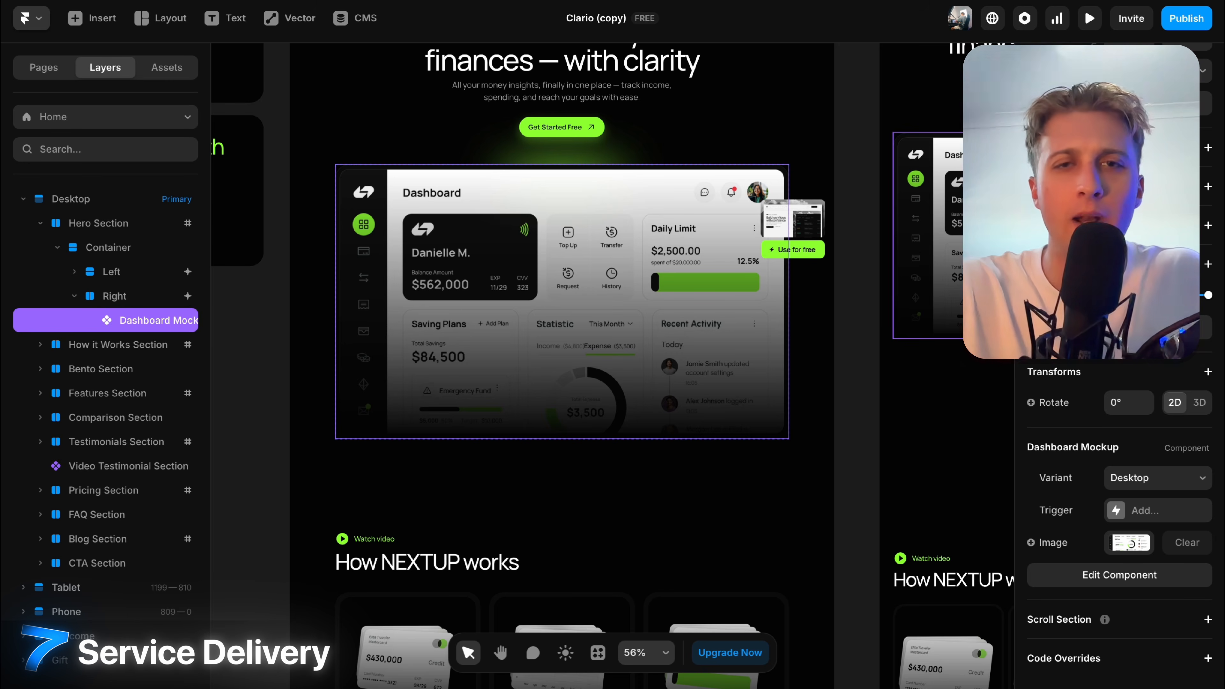
left_click(872, 144)
scroll(872, 144, "up", 2)
Open the featured blog post card's CMS content entry, then close the editor.
scroll(848, 192, "down", 5)
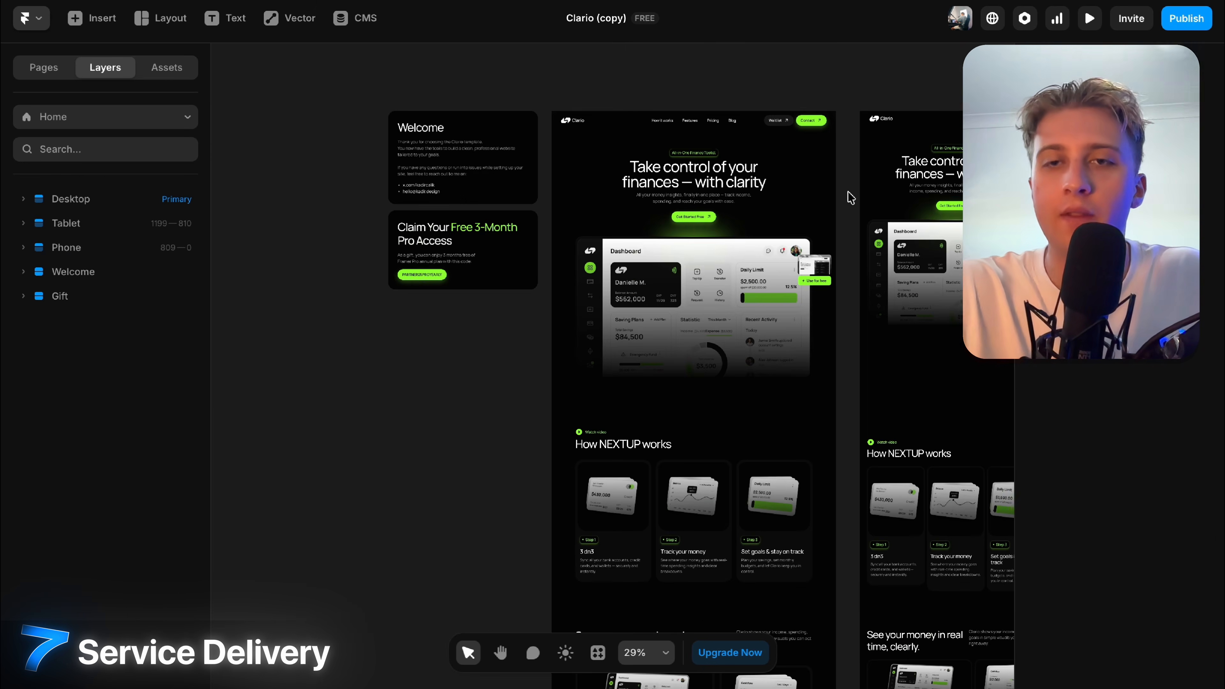
scroll(850, 197, "right", 3)
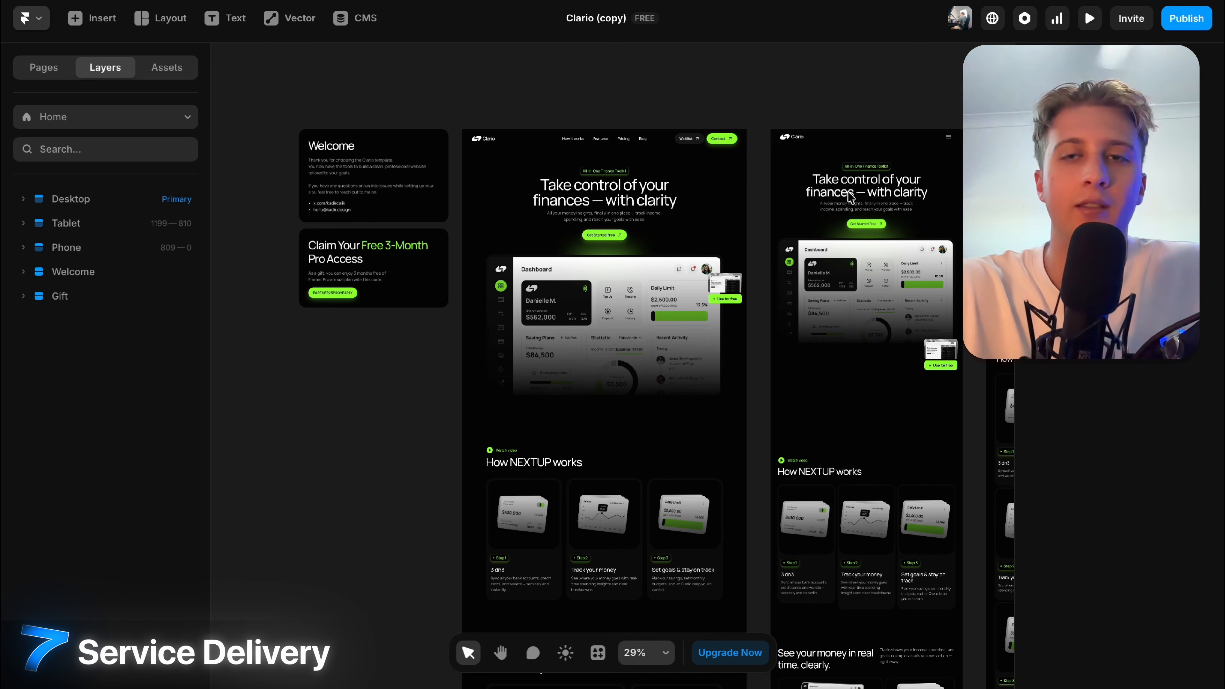
scroll(850, 197, "right", 5)
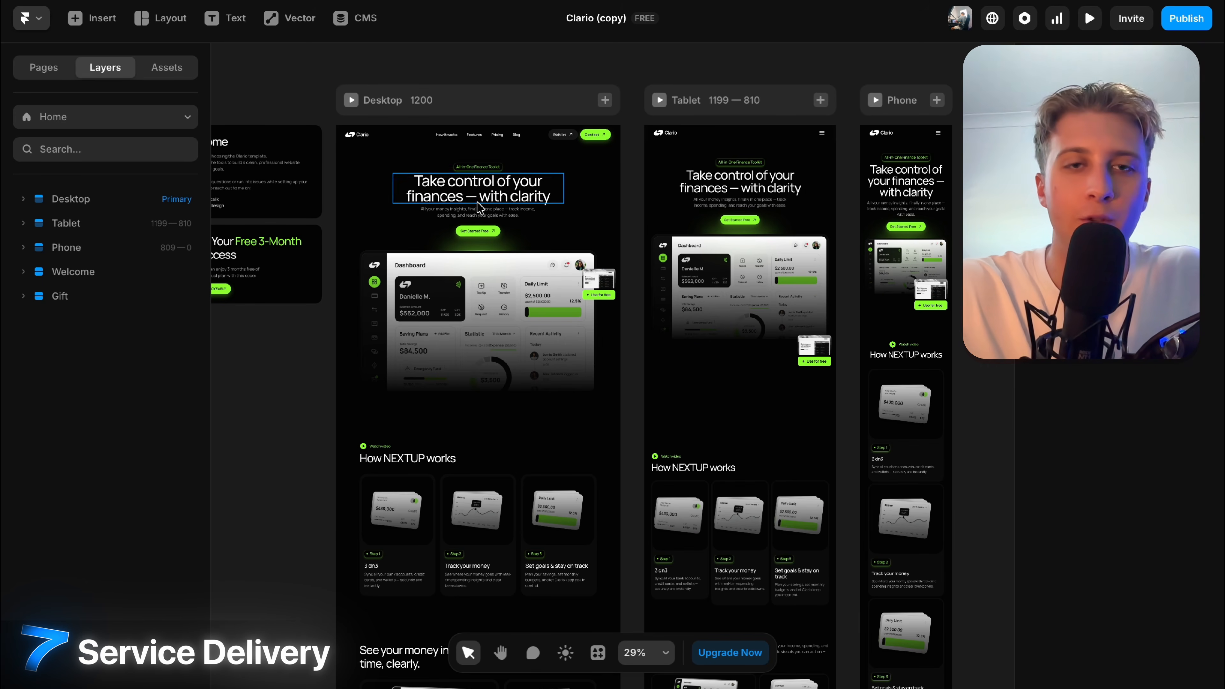
scroll(479, 208, "up", 2)
scroll(479, 208, "down", 5)
scroll(584, 488, "down", 10)
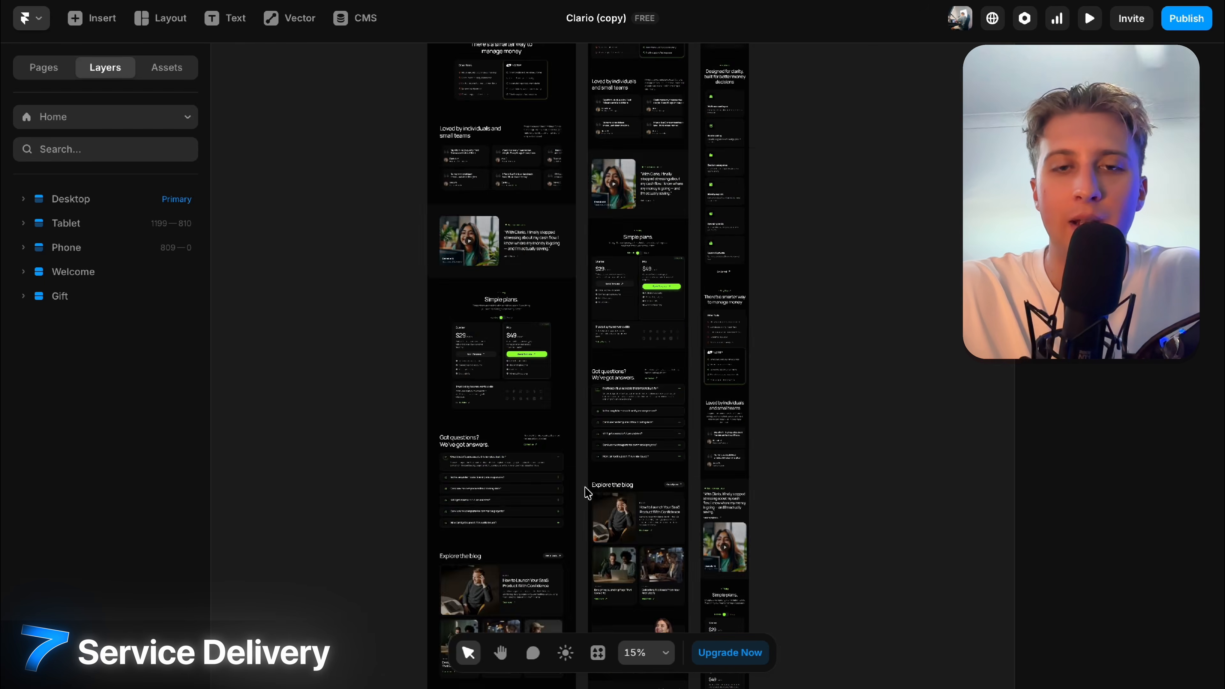
scroll(500, 266, "up", 5)
scroll(499, 270, "down", 3)
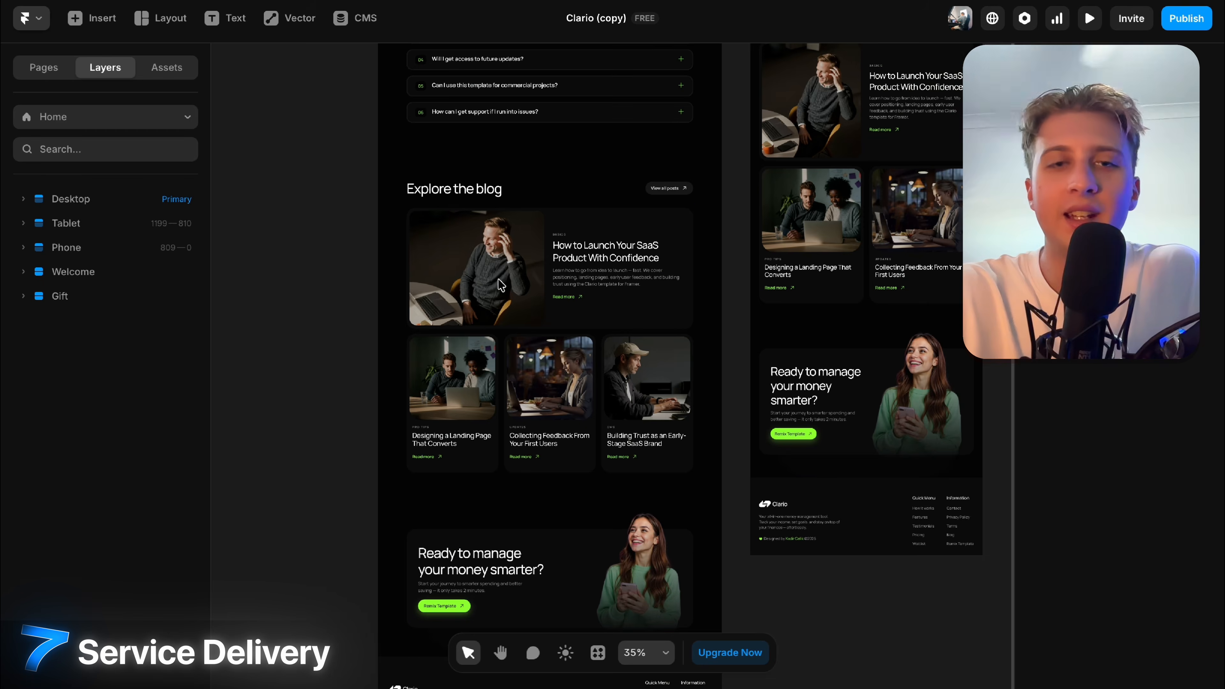
left_click(501, 285)
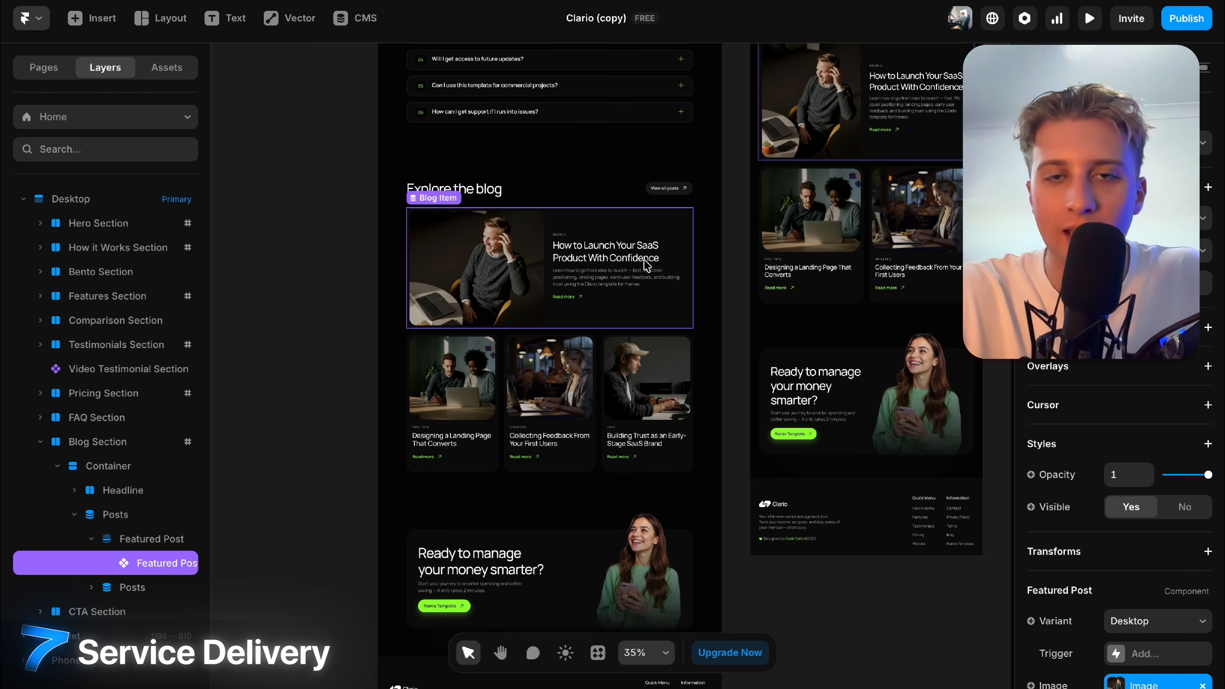
scroll(1114, 558, "down", 5)
left_click(1144, 488)
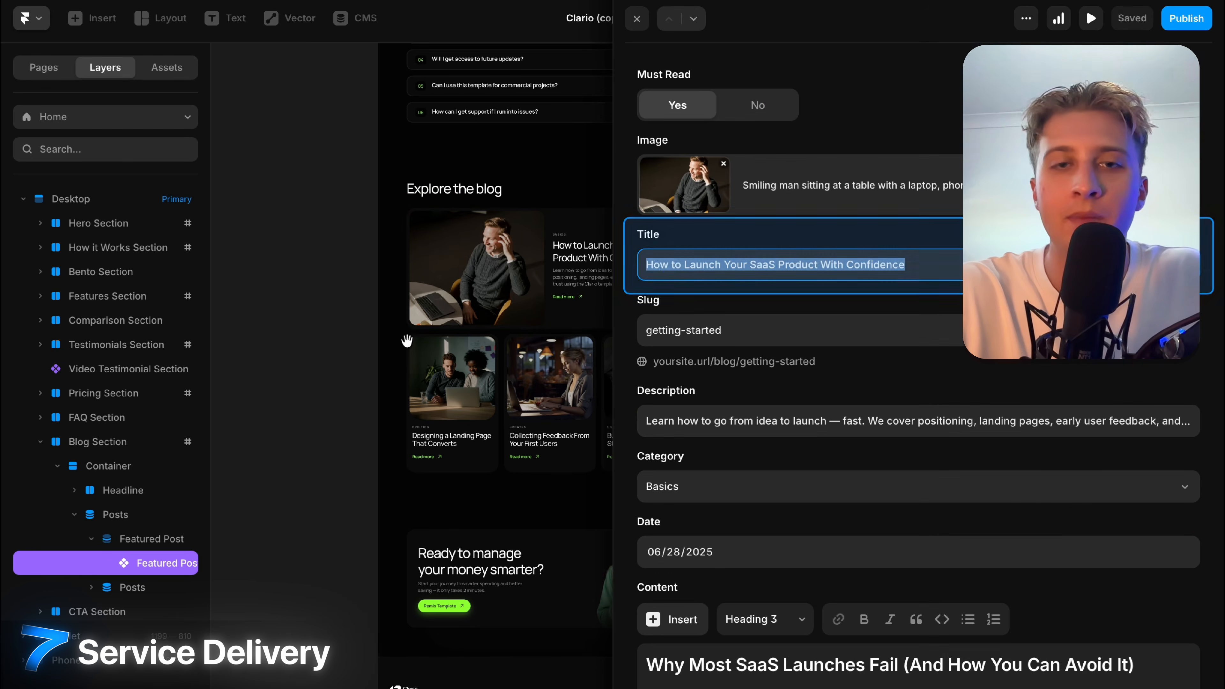
scroll(488, 195, "up", 3)
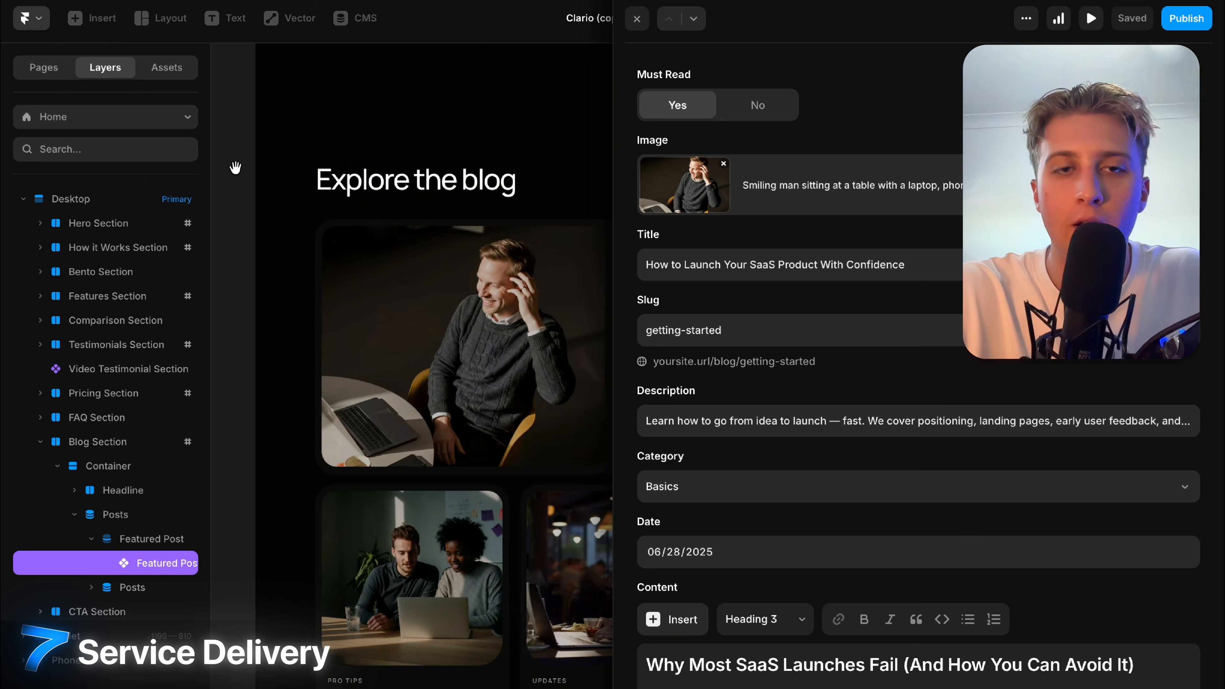
left_click(636, 20)
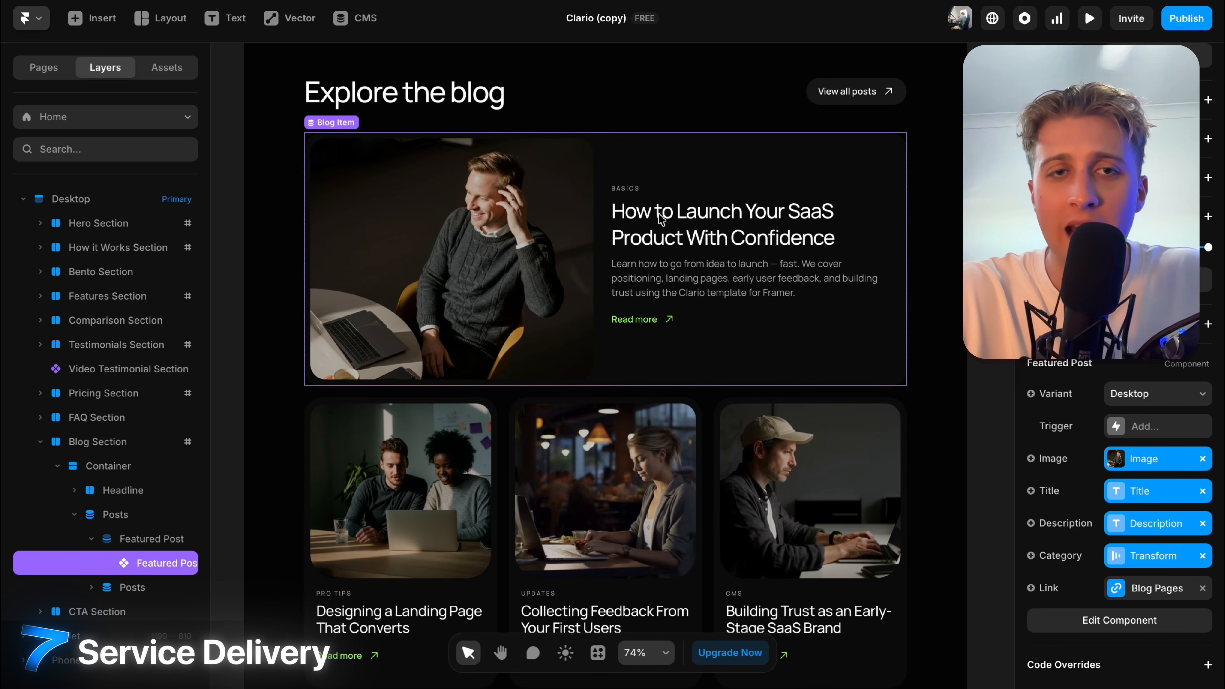
Check the featured post image, open the first Blog CMS item, then return to the canvas.
scroll(1085, 512, "down", 1)
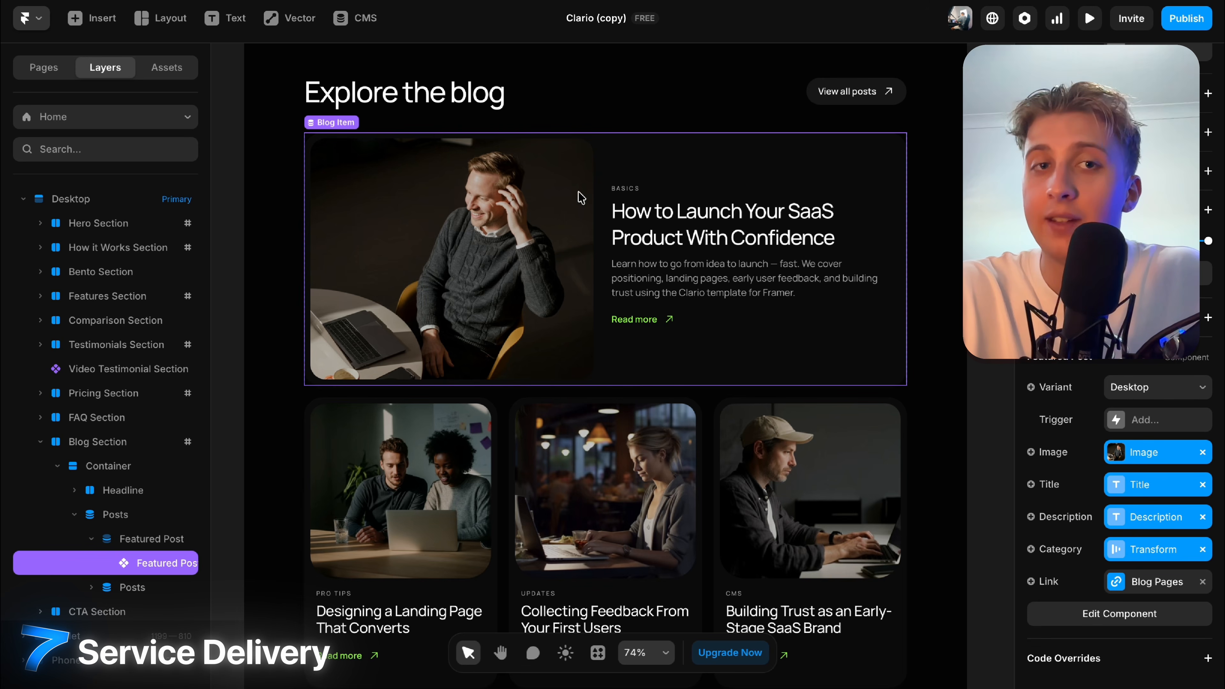
left_click(1161, 451)
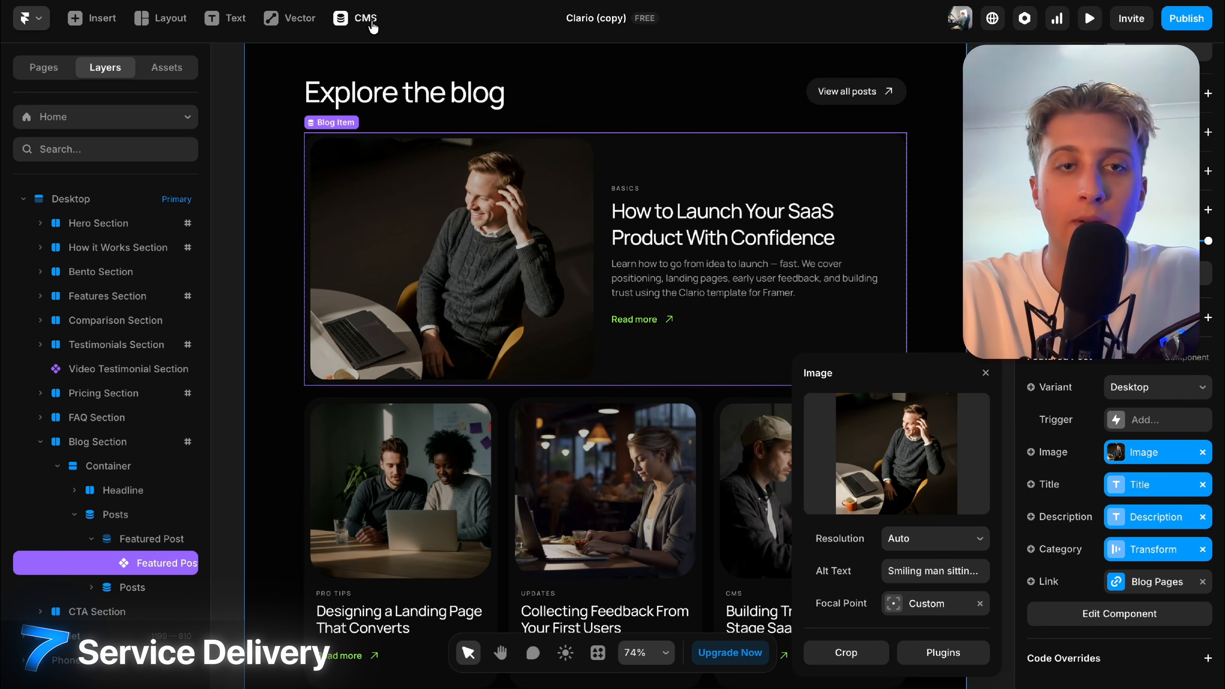
left_click(357, 18)
left_click(386, 145)
scroll(600, 366, "down", 5)
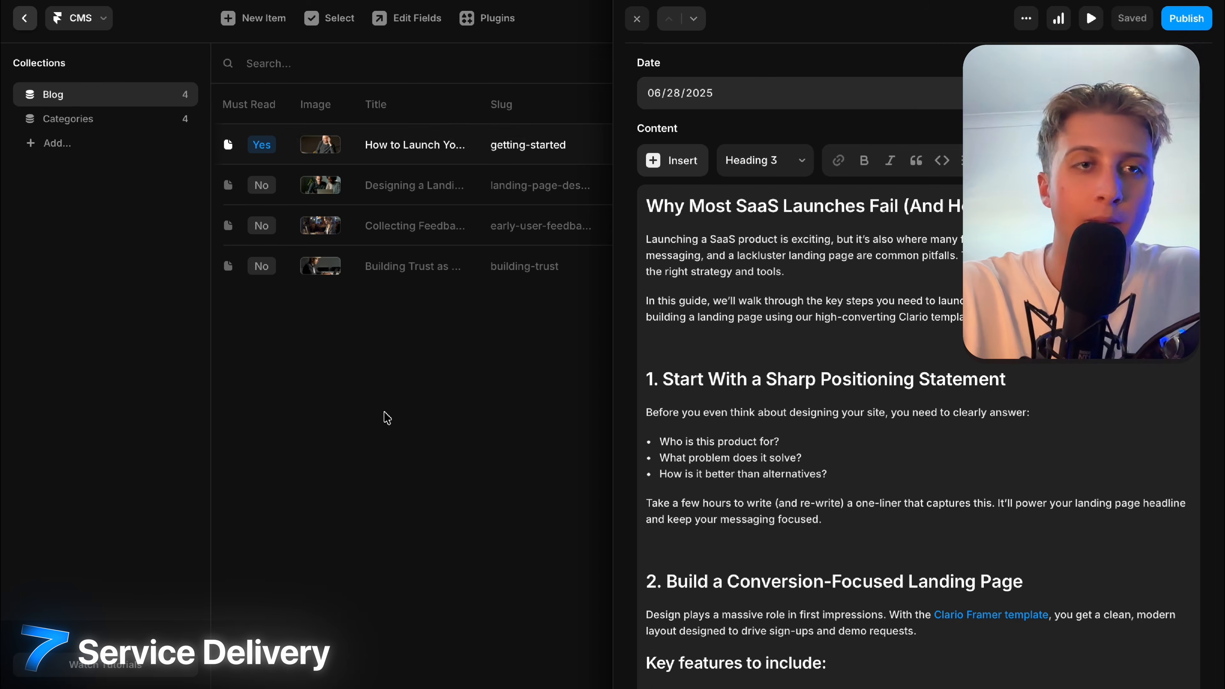
left_click(383, 416)
left_click(23, 18)
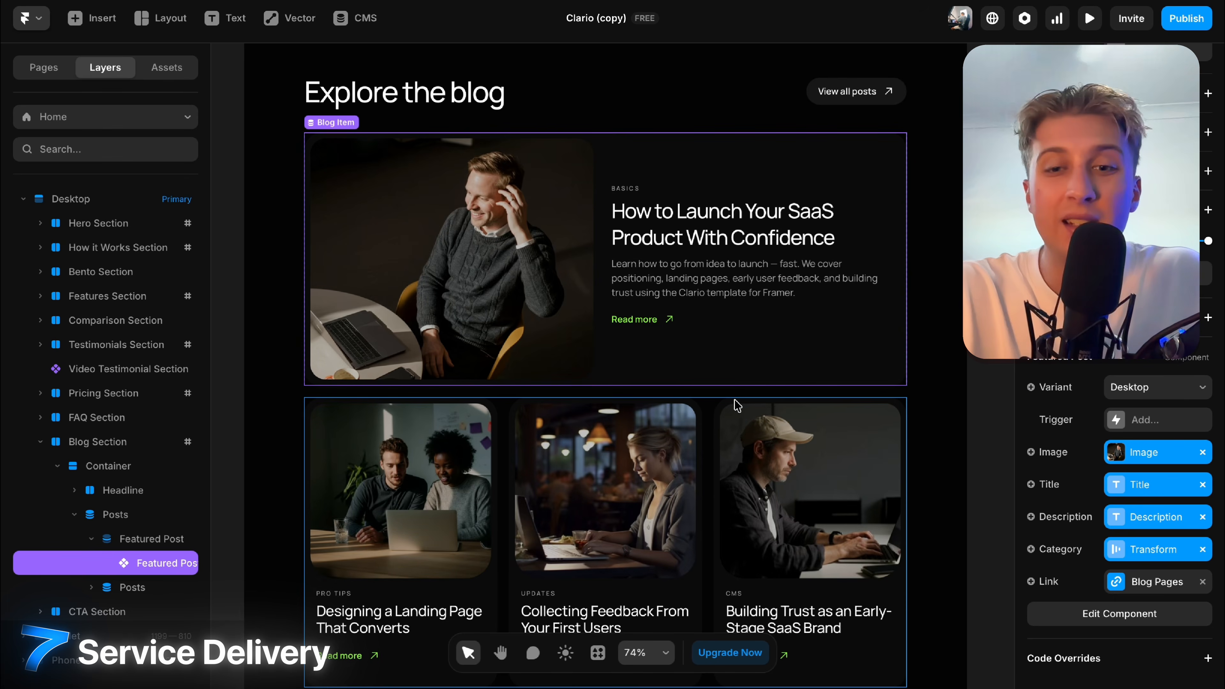
scroll(736, 406, "down", 5)
scroll(737, 405, "up", 5)
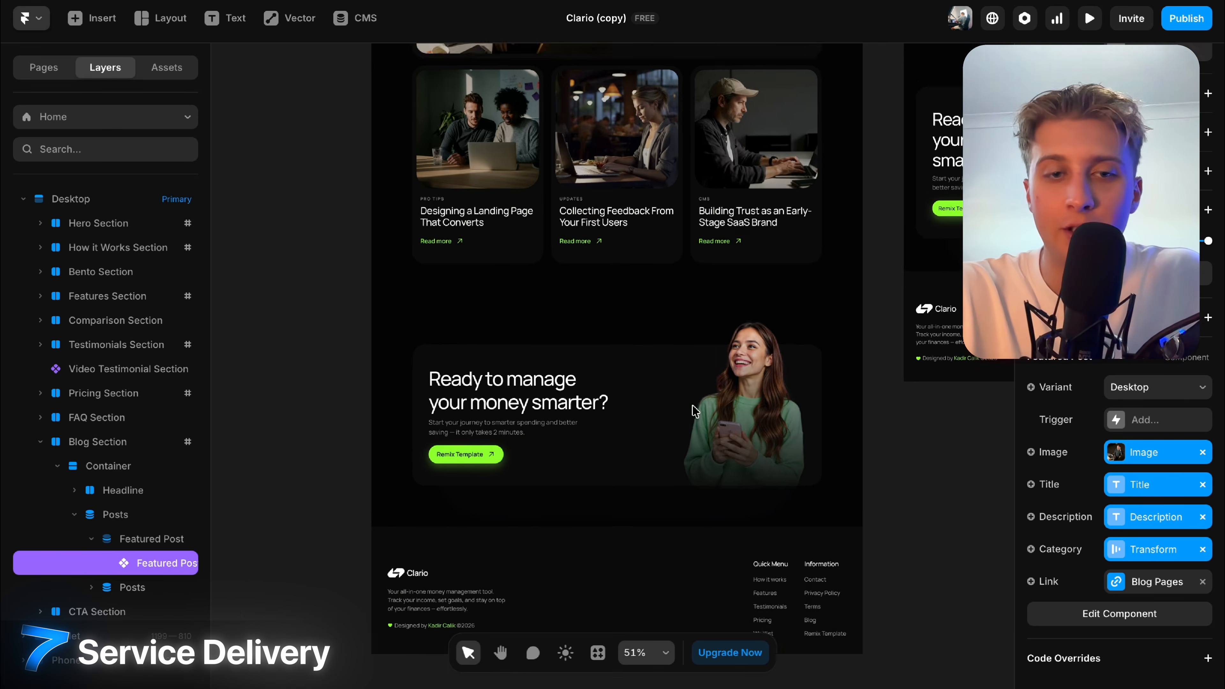
scroll(694, 411, "up", 5)
left_click(624, 388)
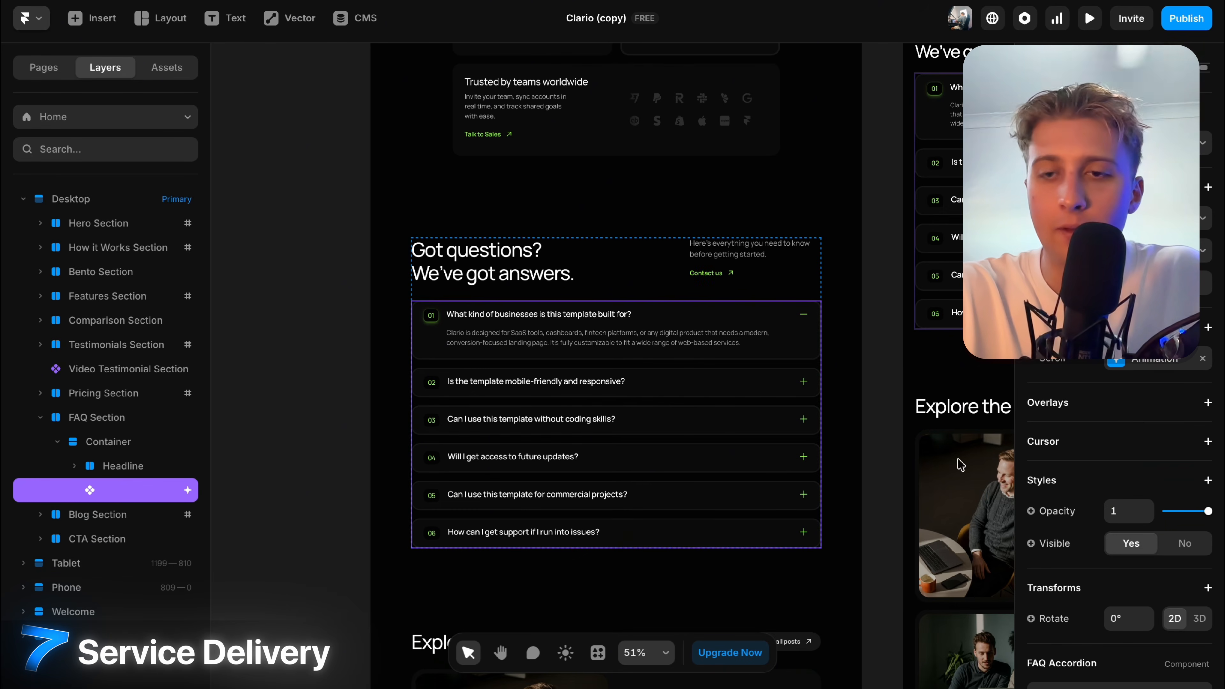
scroll(952, 435, "up", 10)
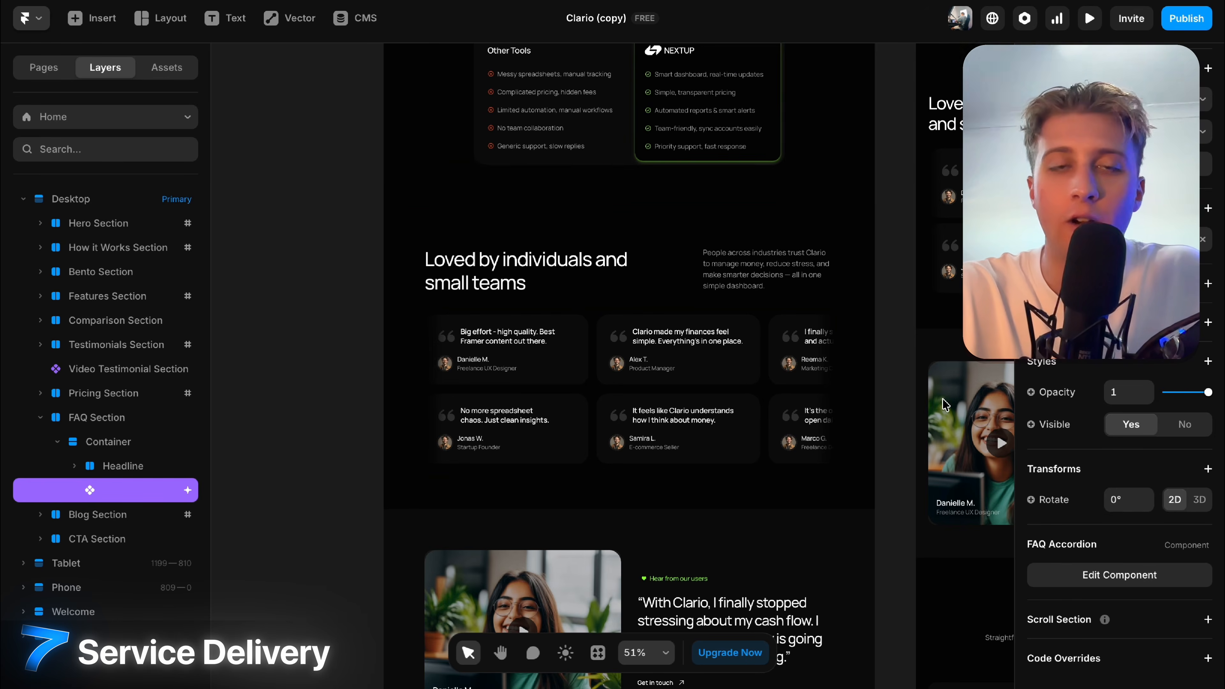
scroll(869, 419, "up", 10)
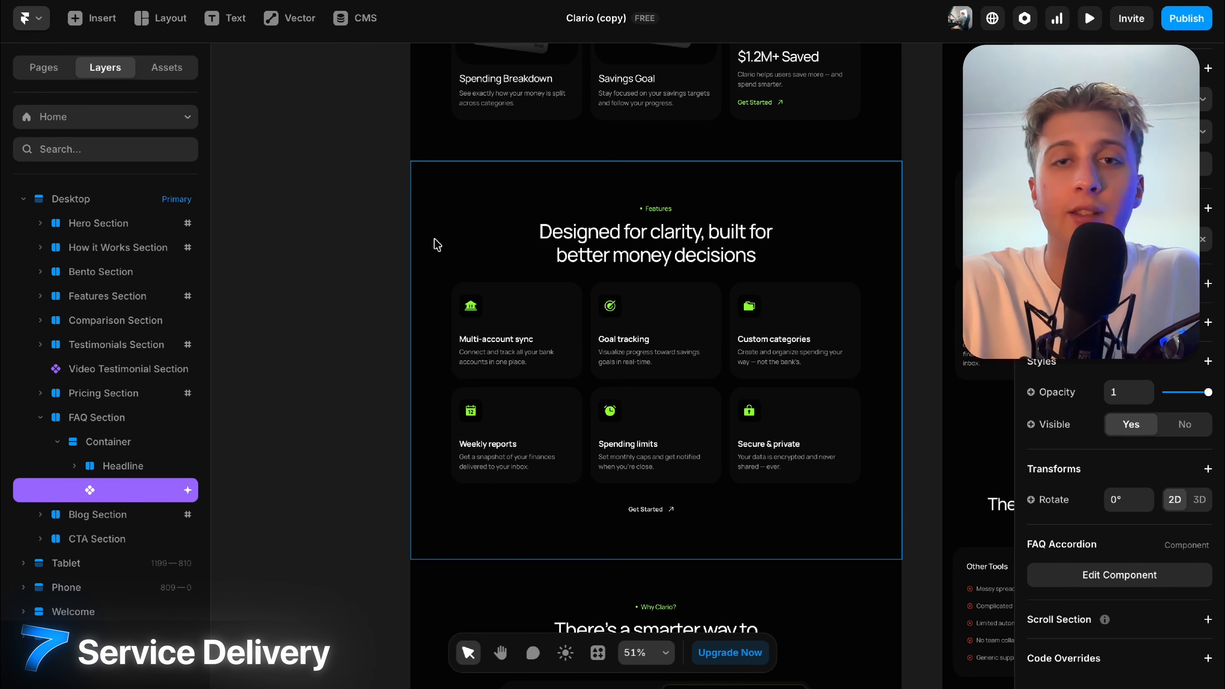
scroll(712, 208, "up", 10)
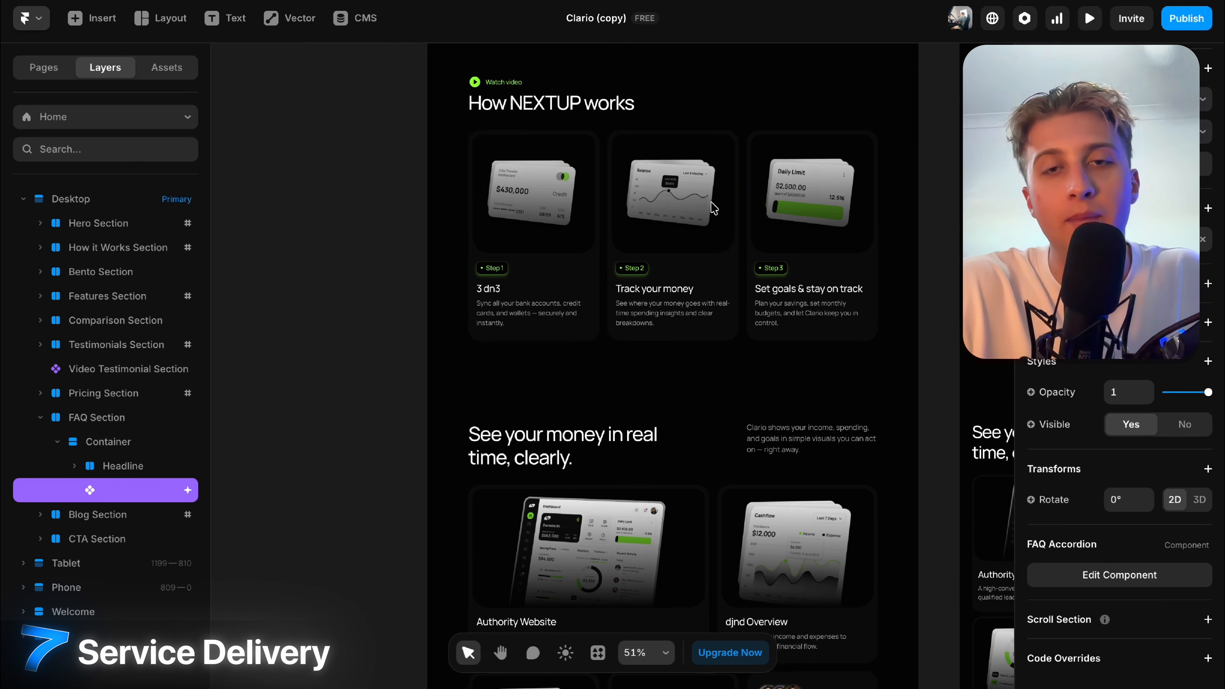
scroll(713, 209, "up", 1)
scroll(678, 270, "up", 10)
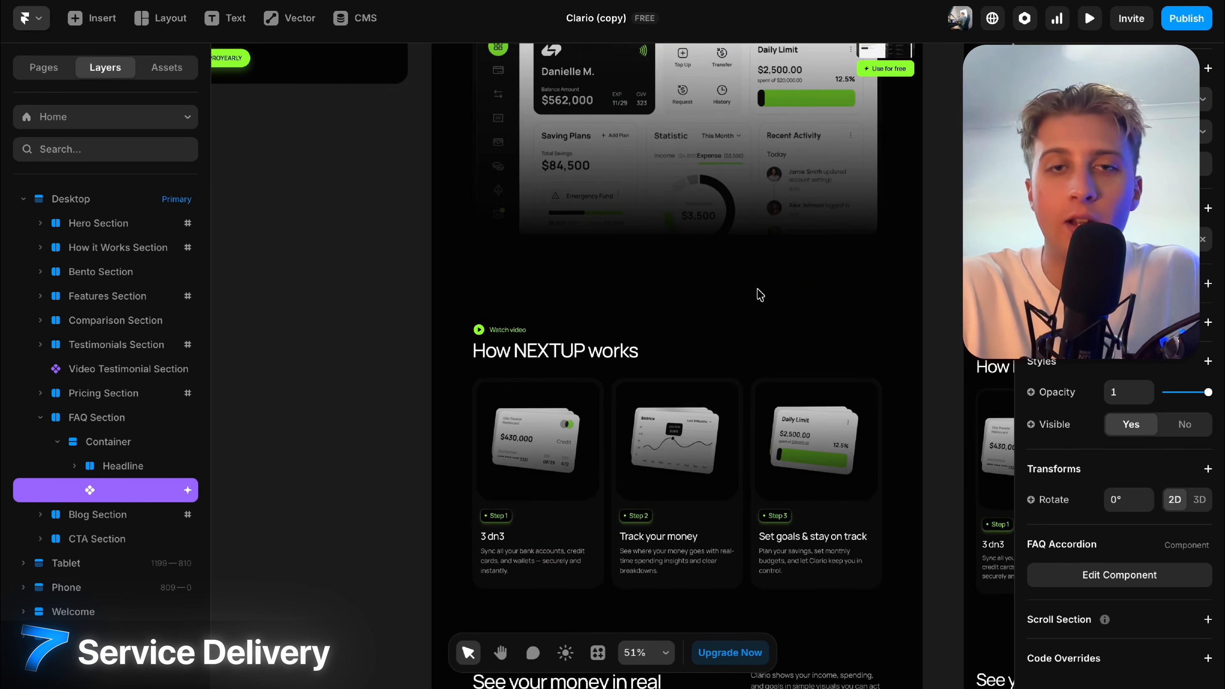
left_click(677, 236)
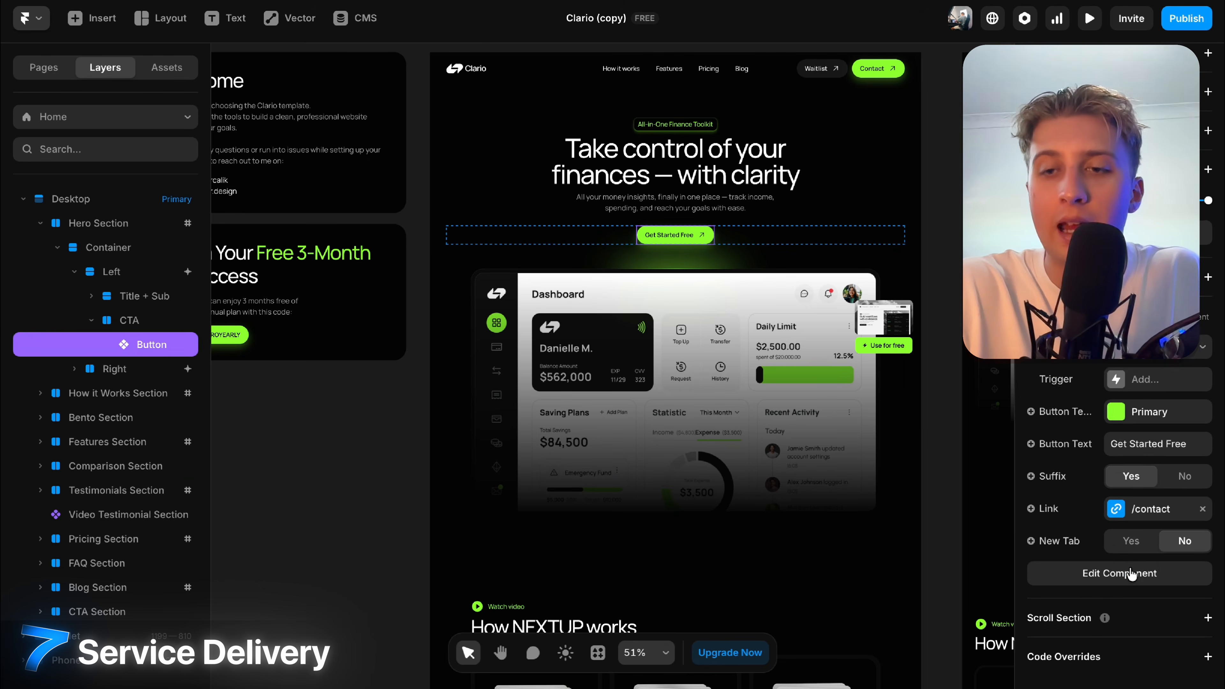
In Assets > Styles > Color, recolour the Primary style from green to a light blue.
left_click(181, 68)
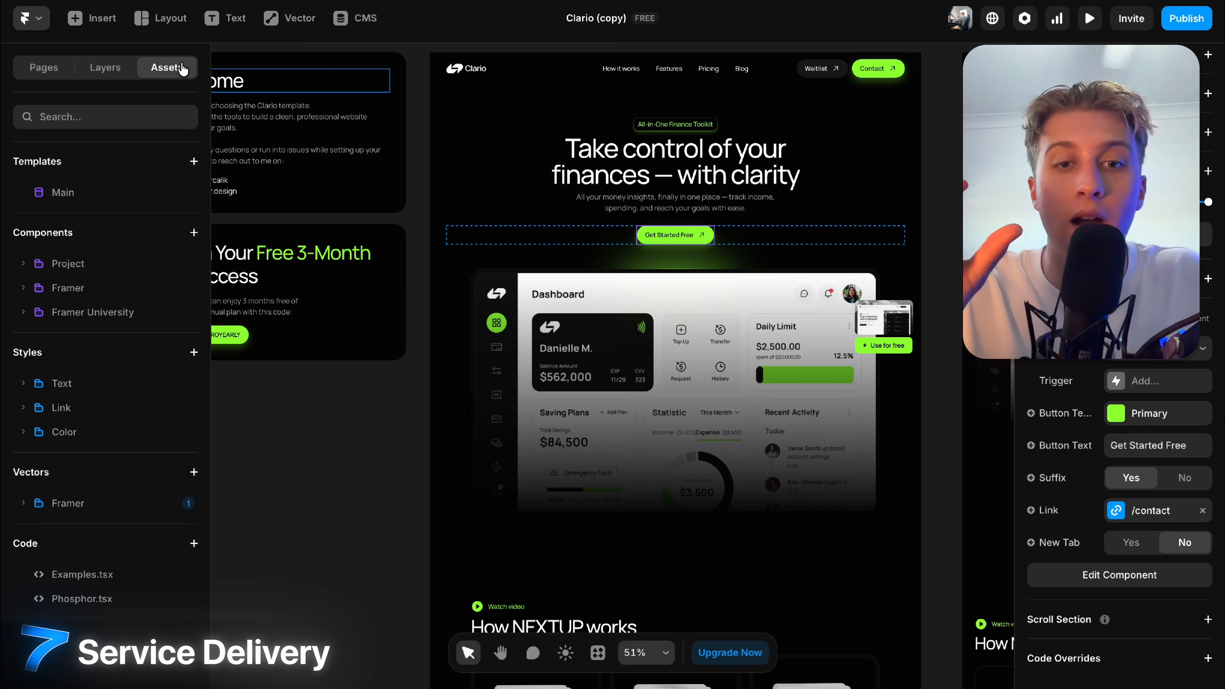
left_click(28, 386)
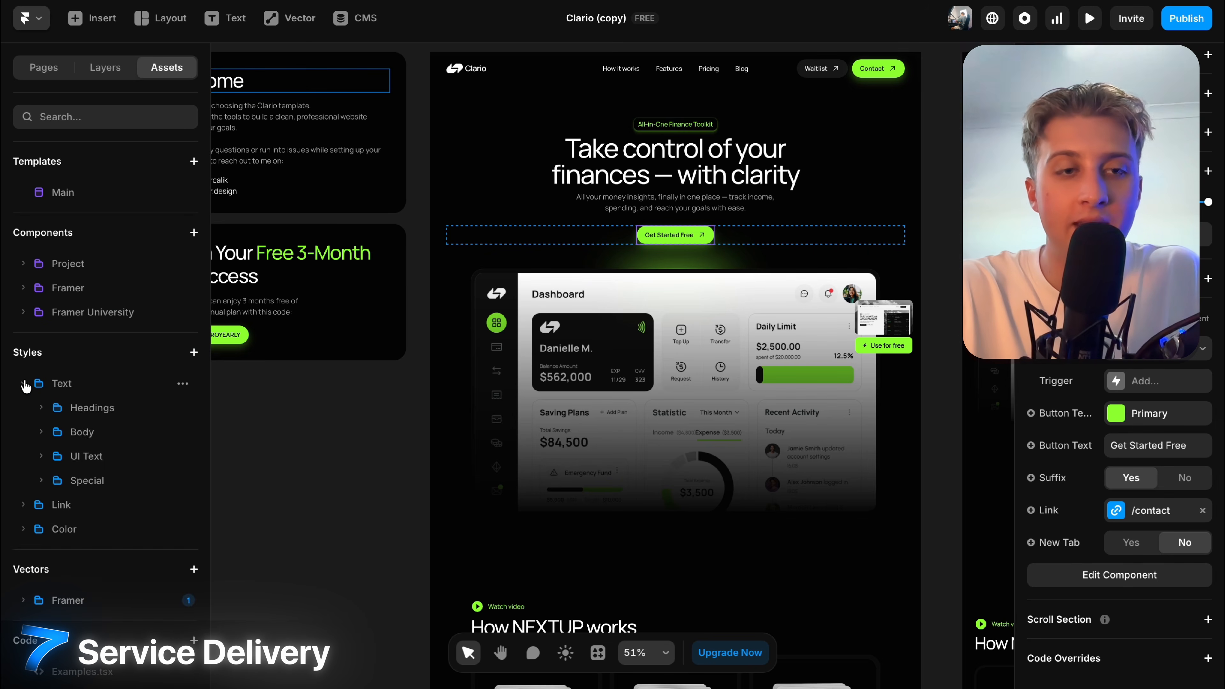
left_click(30, 389)
left_click(24, 433)
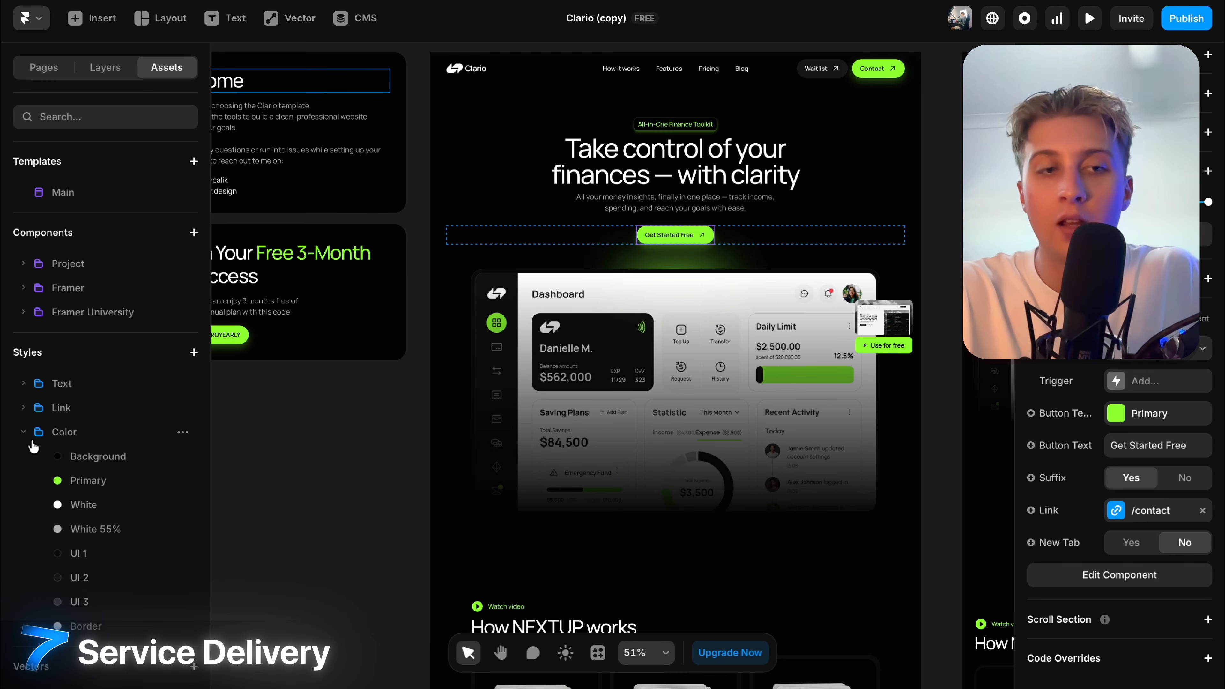
left_click(96, 482)
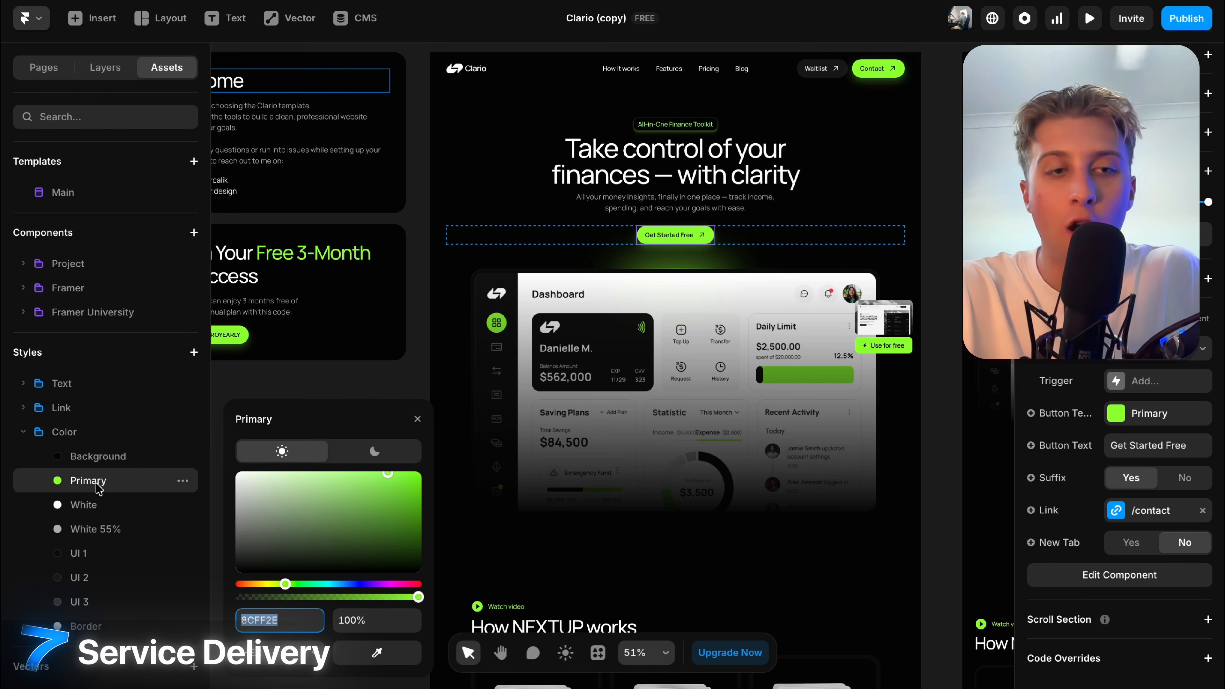
left_click(348, 585)
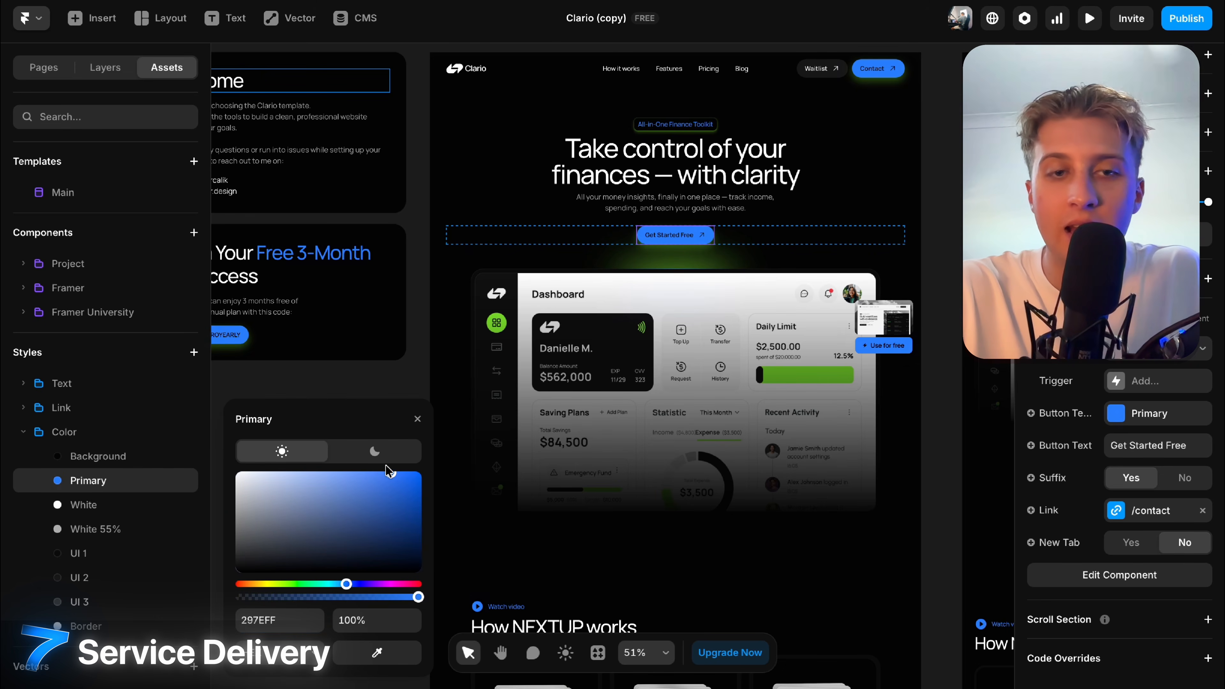
left_click_drag(385, 464, 353, 467)
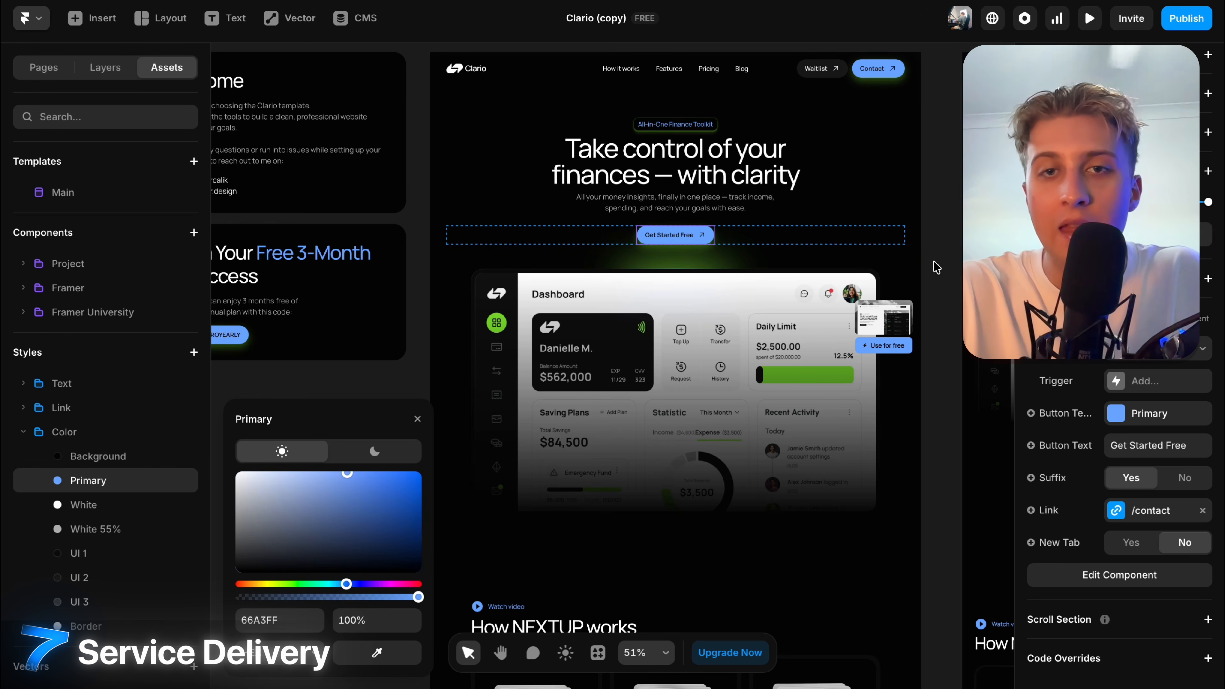
left_click(933, 266)
Scroll down the page to review the blue accents, ending at the call-to-action banner.
scroll(936, 266, "down", 5)
scroll(936, 267, "down", 15)
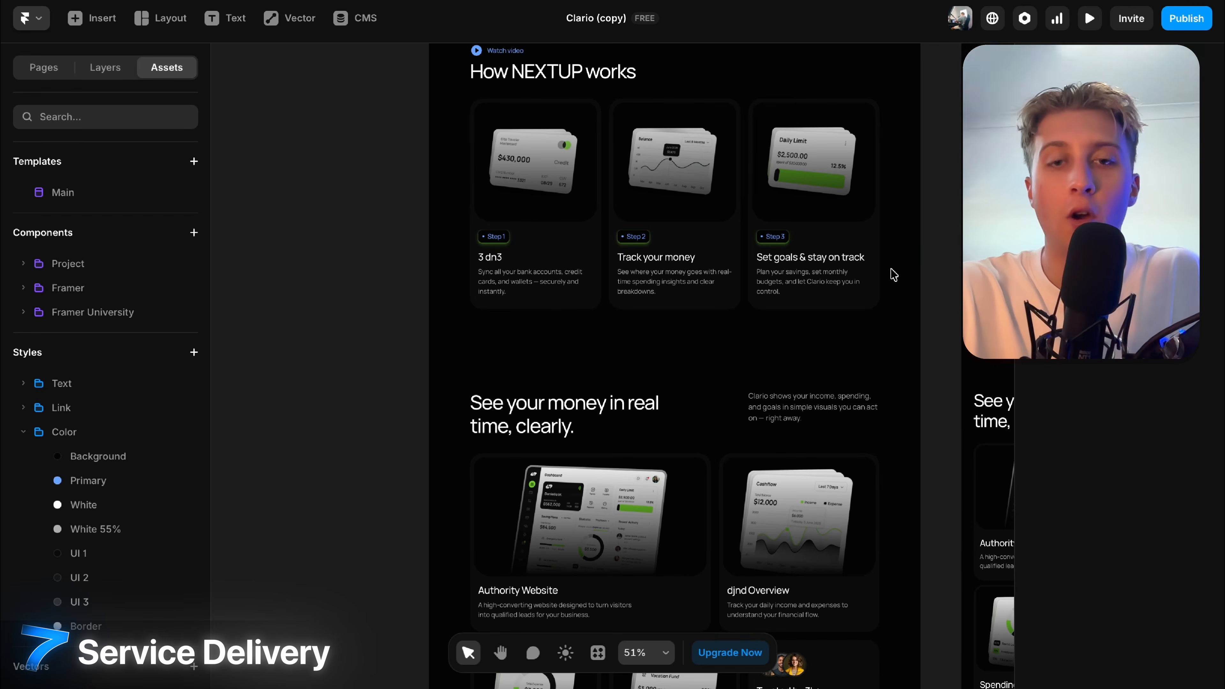
scroll(845, 293, "down", 5)
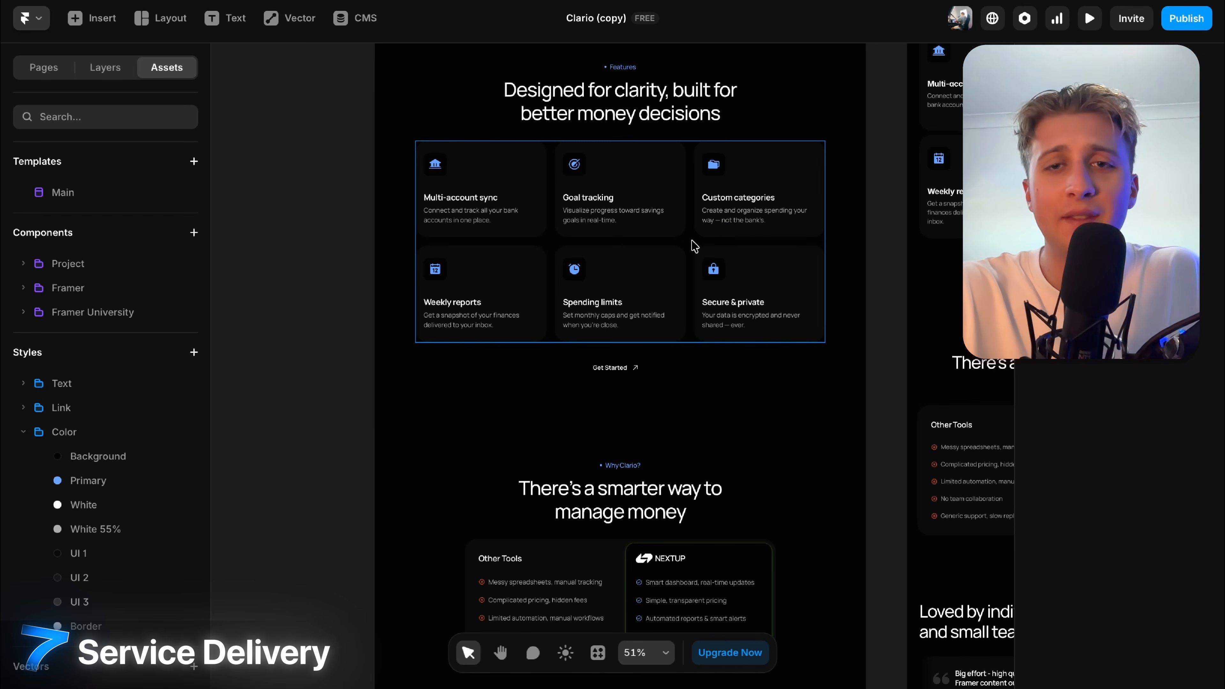
scroll(695, 246, "up", 5)
scroll(697, 246, "down", 5)
scroll(665, 441, "down", 10)
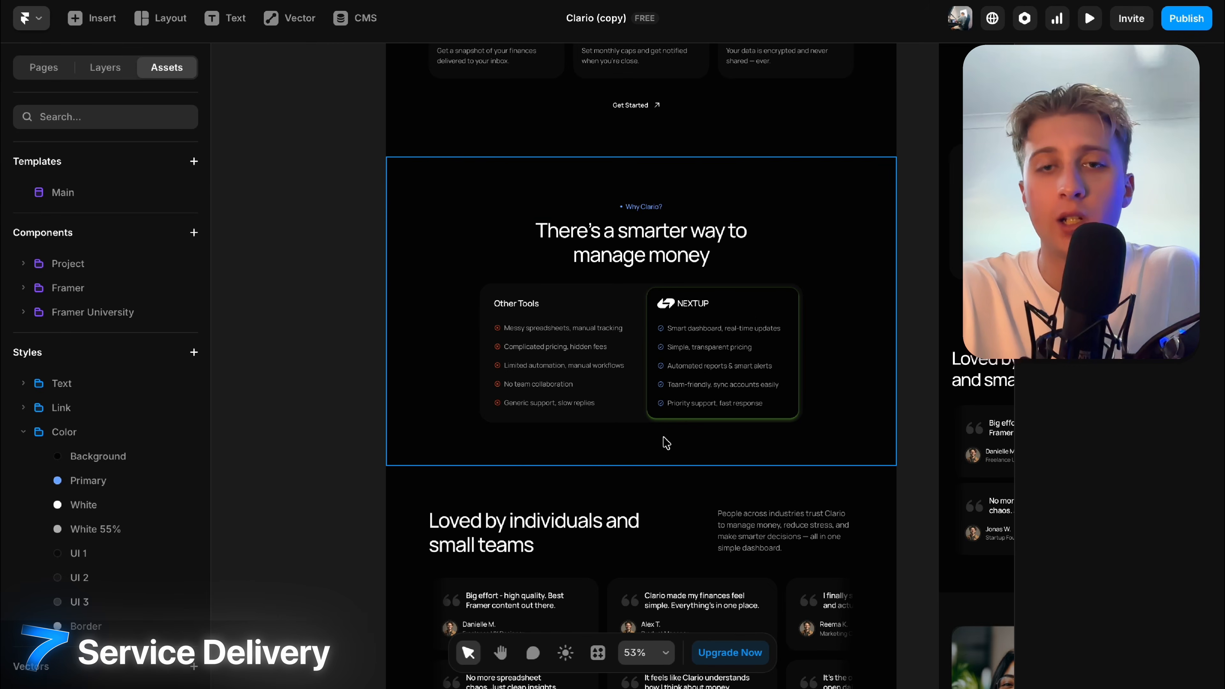
scroll(666, 443, "down", 15)
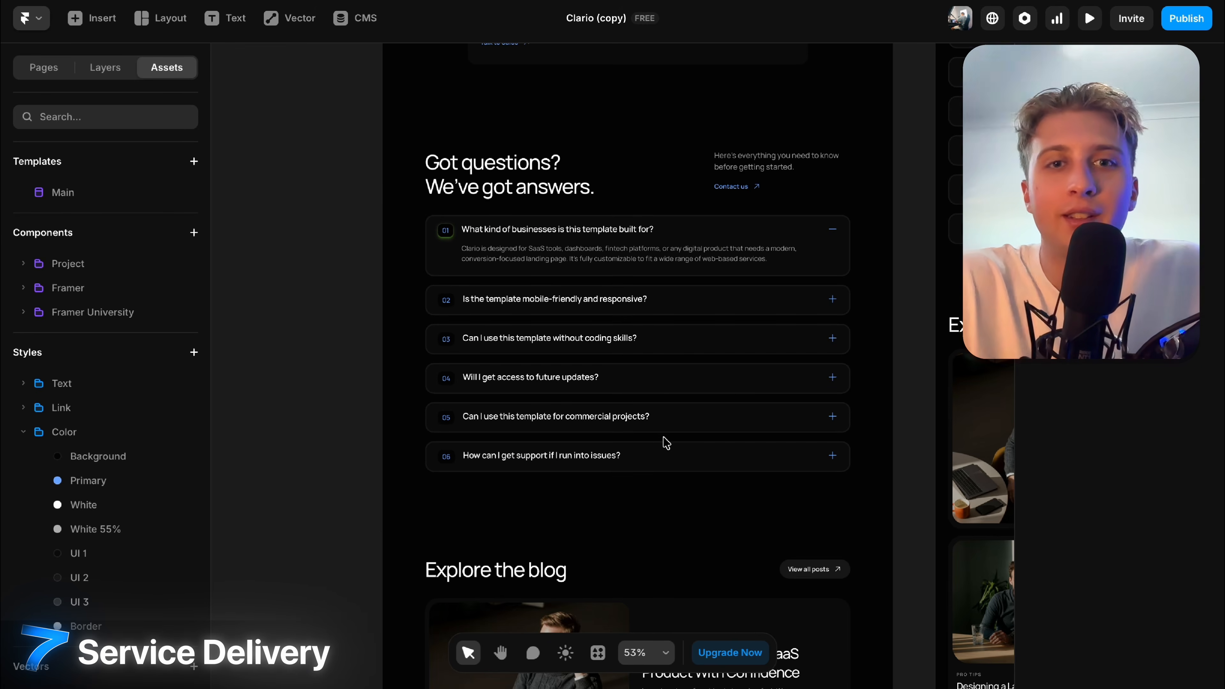
scroll(666, 442, "down", 8)
scroll(676, 446, "down", 8)
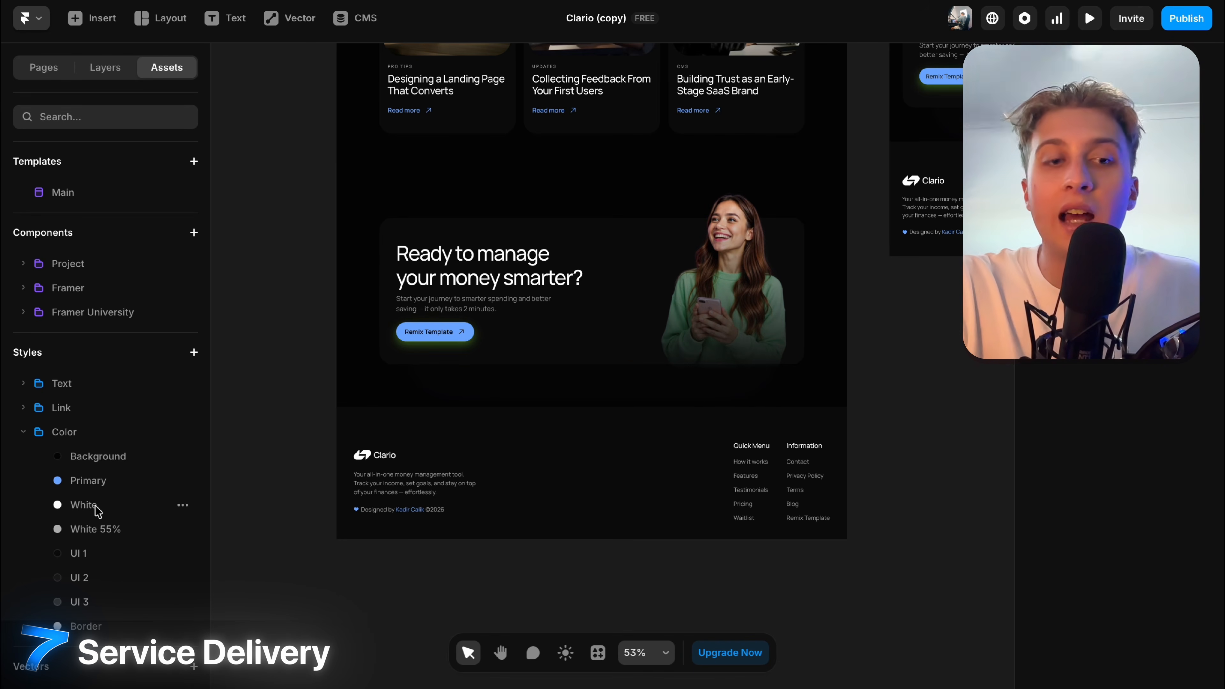
left_click(24, 385)
left_click(73, 409)
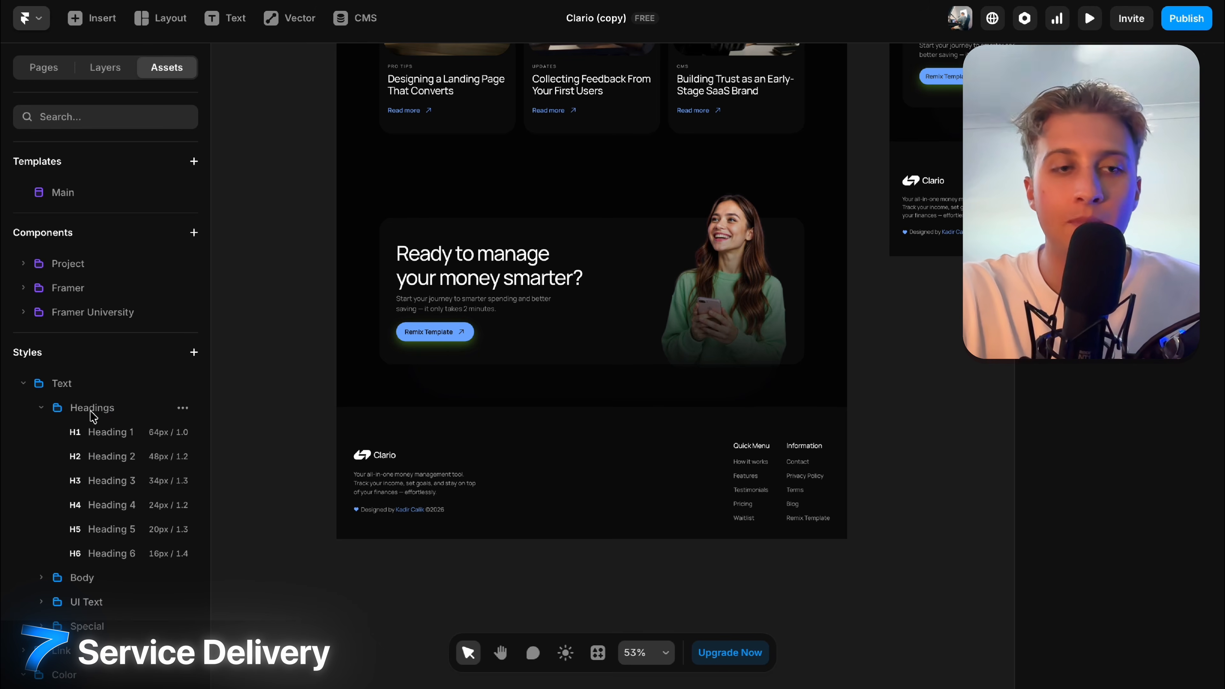
left_click(130, 436)
scroll(590, 356, "up", 15)
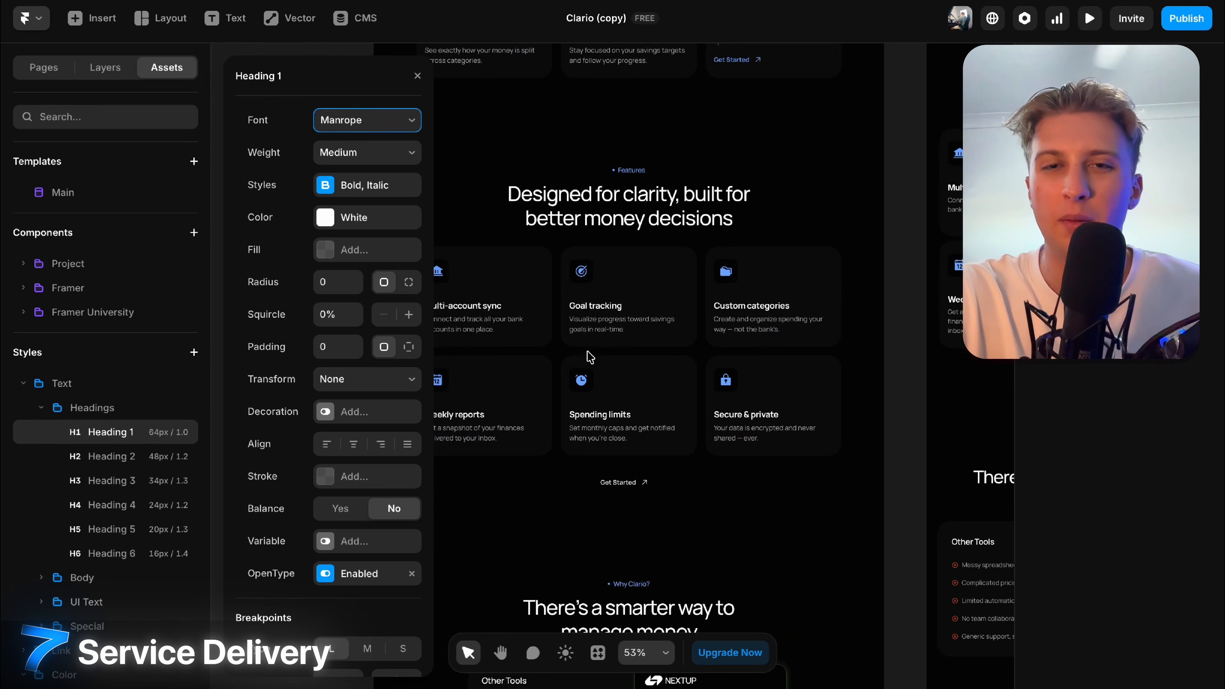
scroll(589, 356, "up", 10)
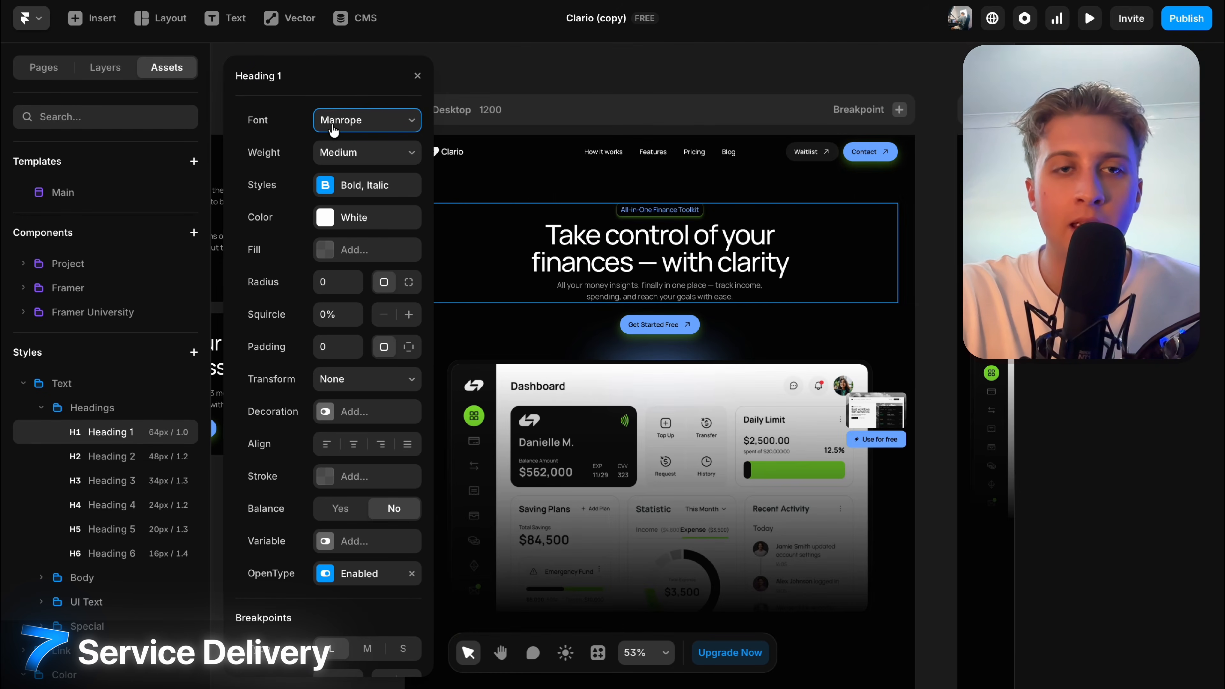
left_click(333, 120)
left_click(303, 245)
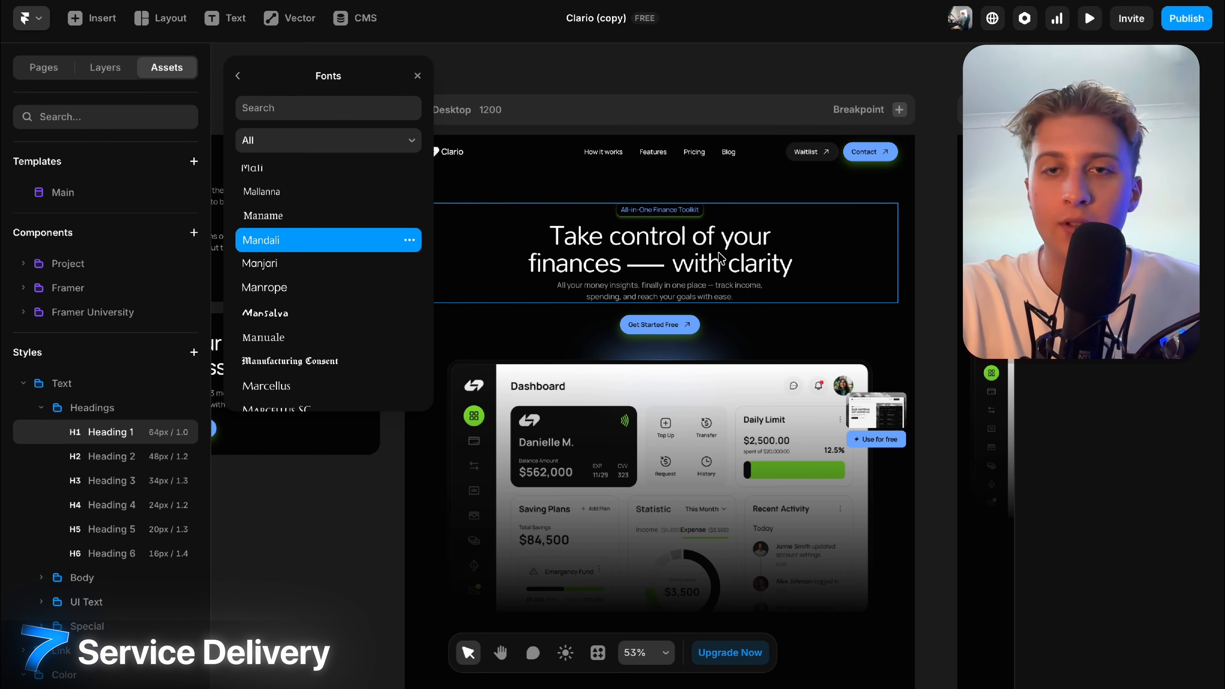
left_click(970, 377)
scroll(943, 377, "down", 15)
scroll(648, 287, "down", 3)
scroll(739, 211, "up", 15)
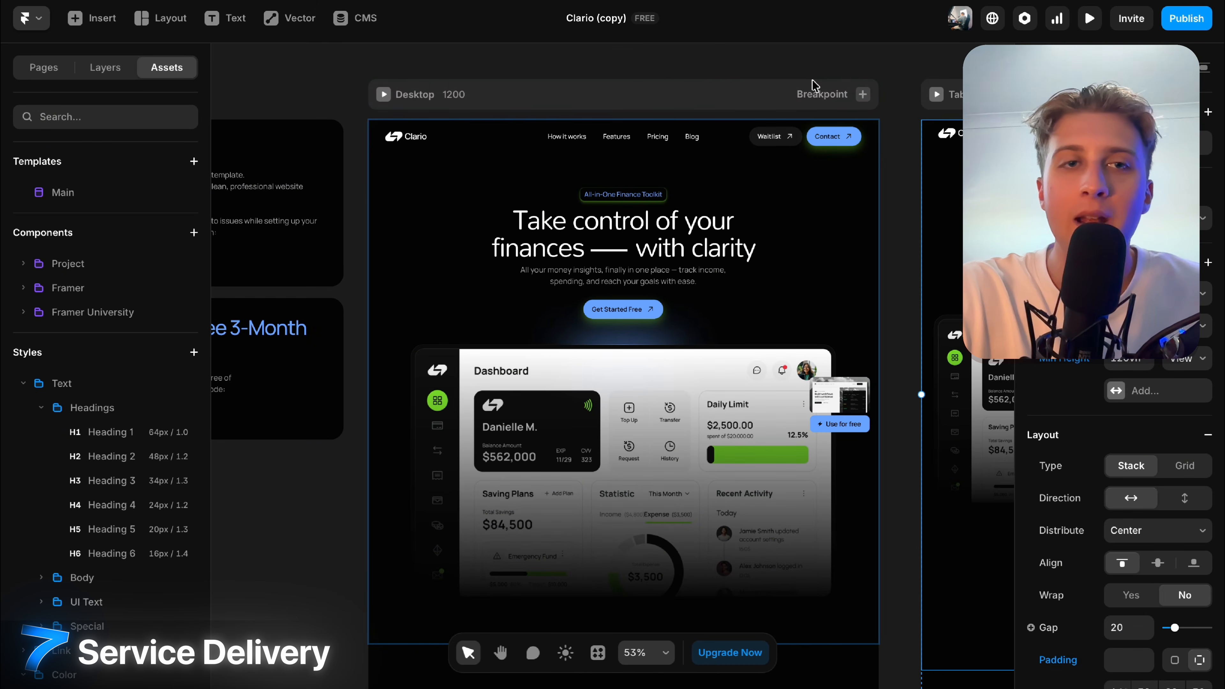
Rename the project to ni3rr3.
left_click(605, 27)
type("ni3r")
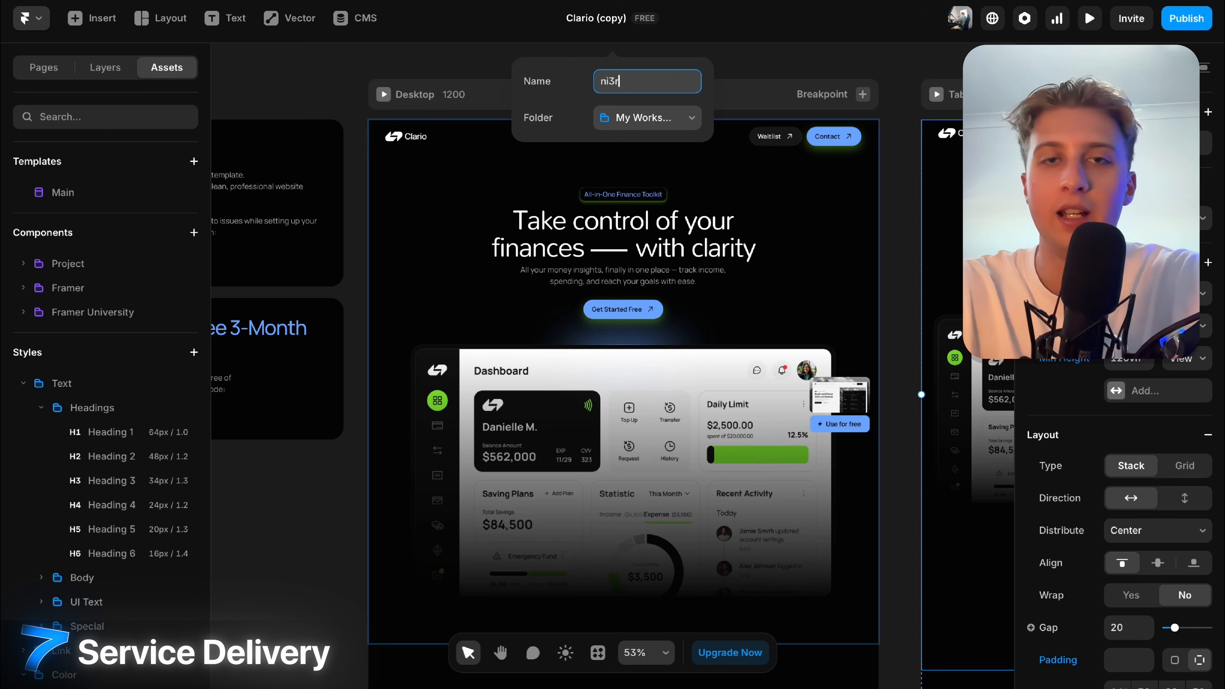
type("r3")
key("Return")
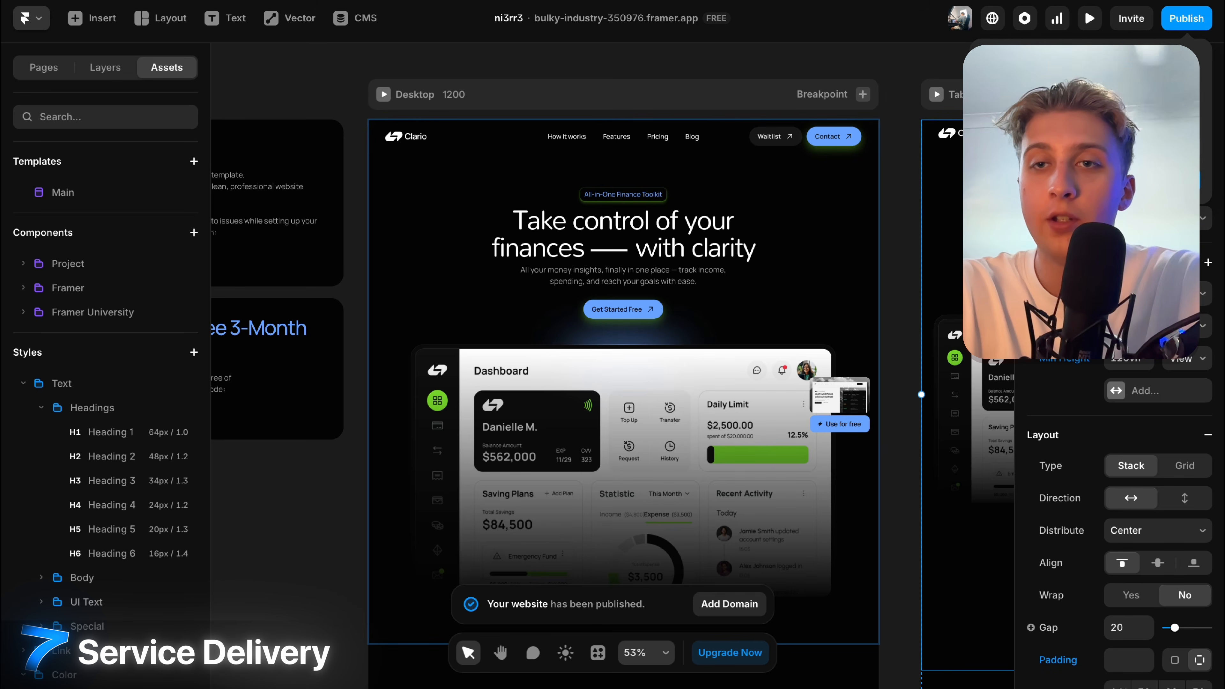
In Site Settings > Domains, connect a free .framer.website subdomain to the site.
left_click(1024, 20)
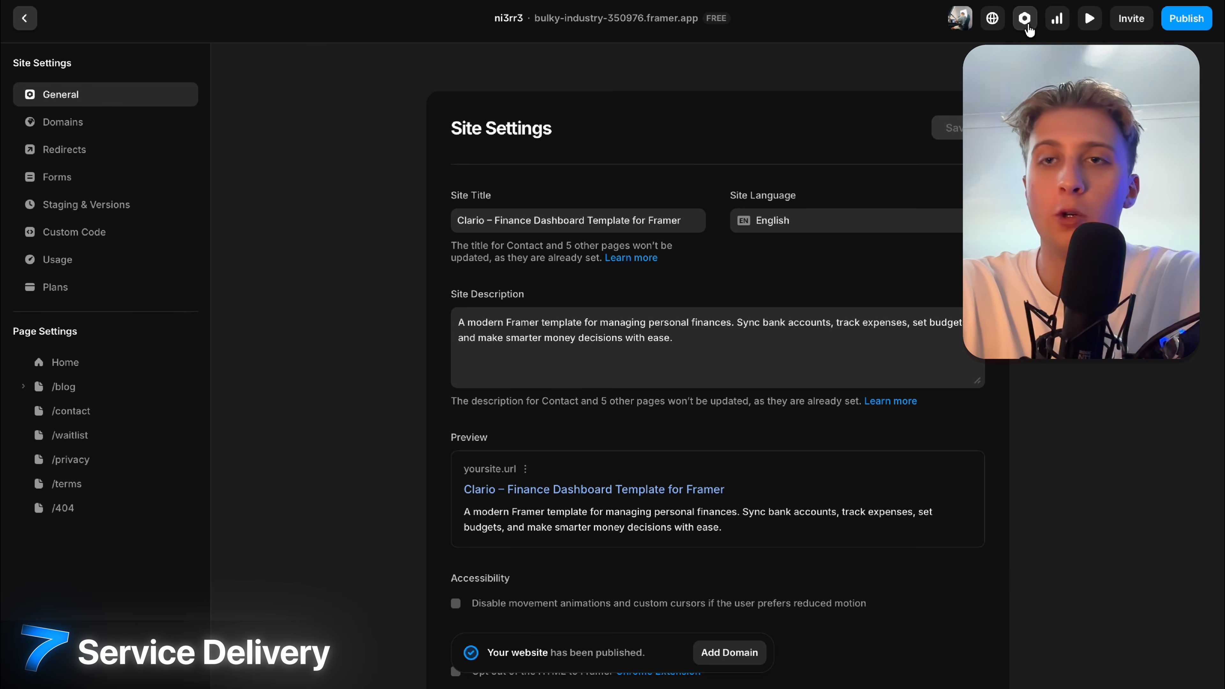
left_click(57, 122)
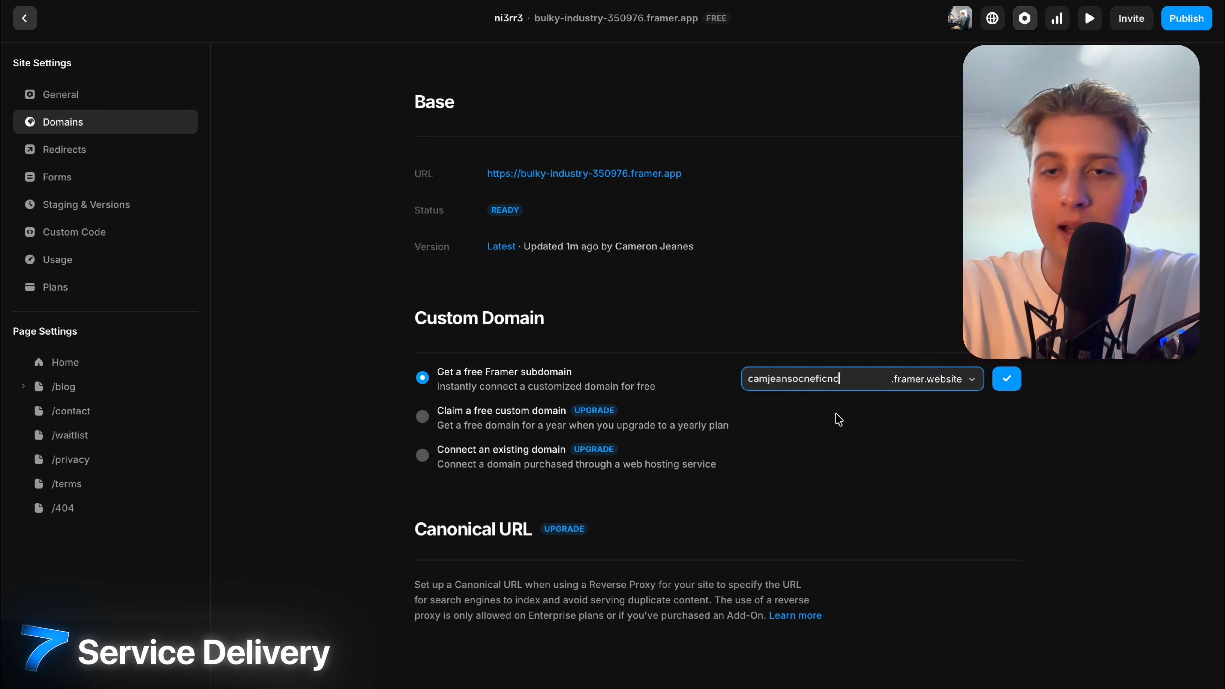
left_click(932, 389)
key("Escape")
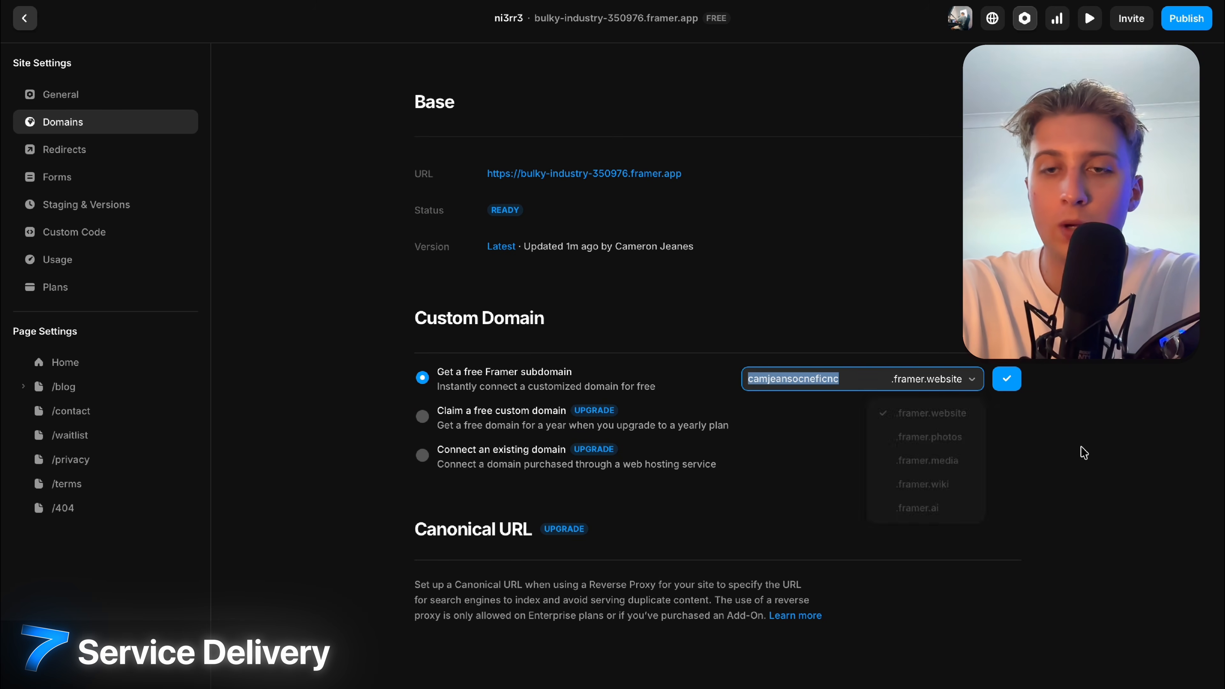
left_click(1006, 379)
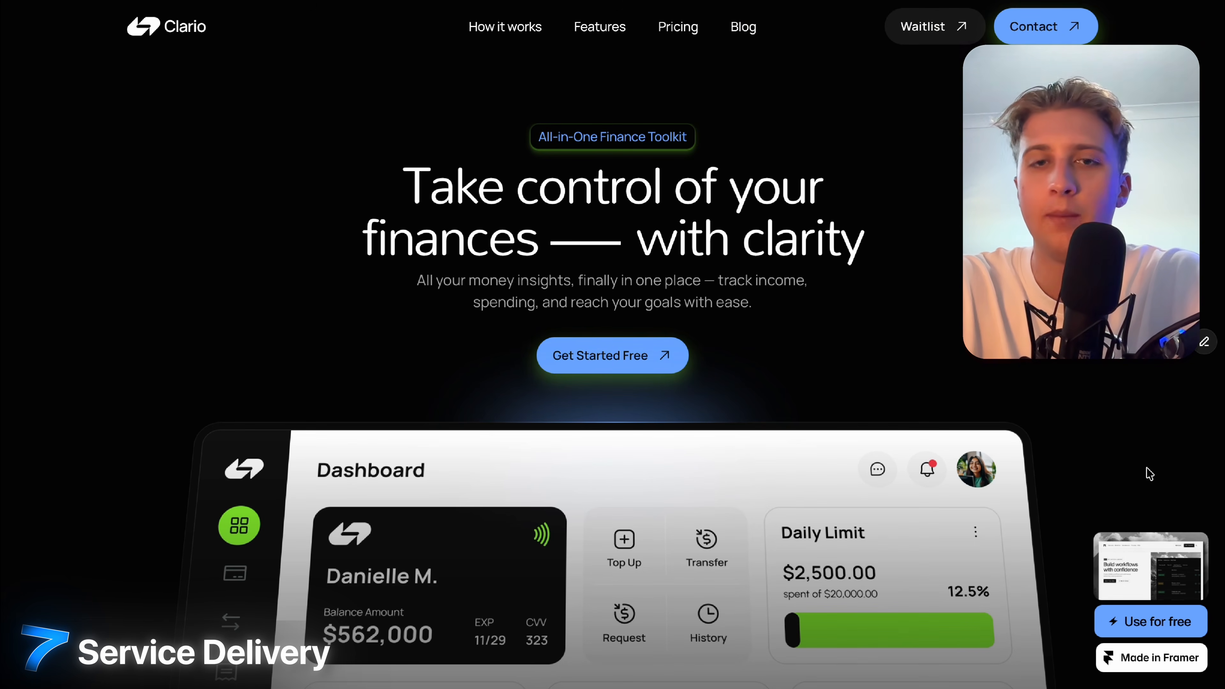
Scroll the live homepage and jump to the Features and Pricing sections.
scroll(1150, 473, "down", 2)
scroll(1149, 473, "down", 20)
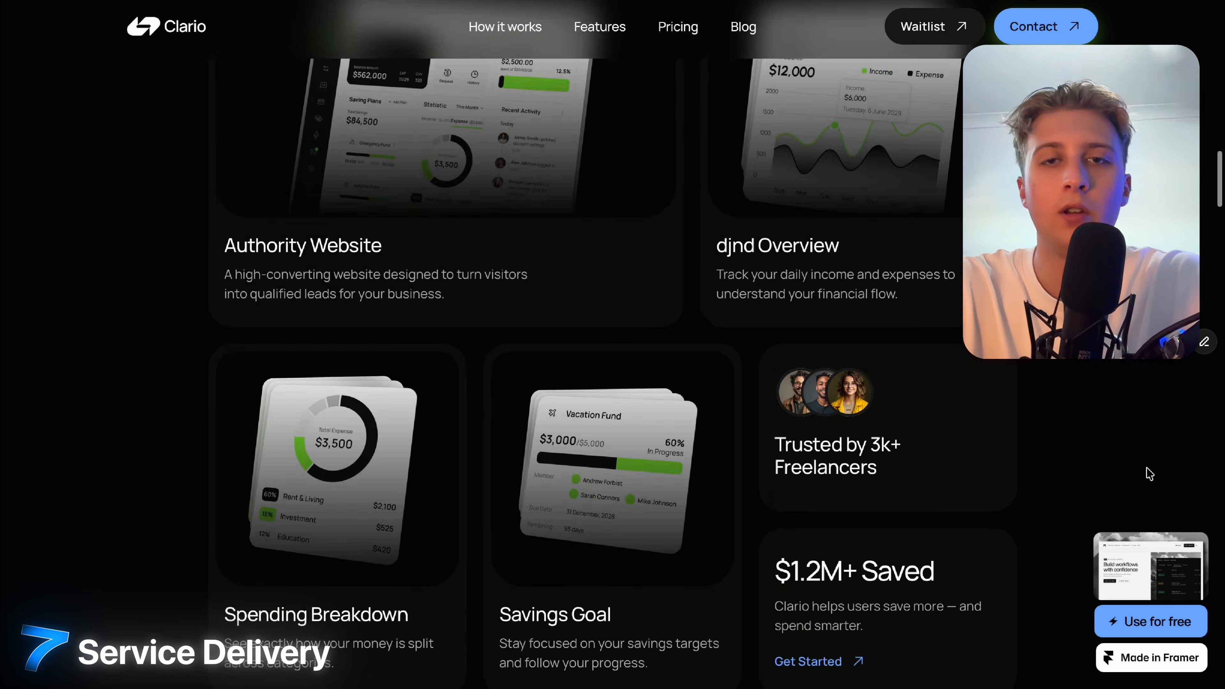
scroll(1146, 471, "up", 10)
scroll(1146, 471, "down", 5)
scroll(856, 323, "up", 5)
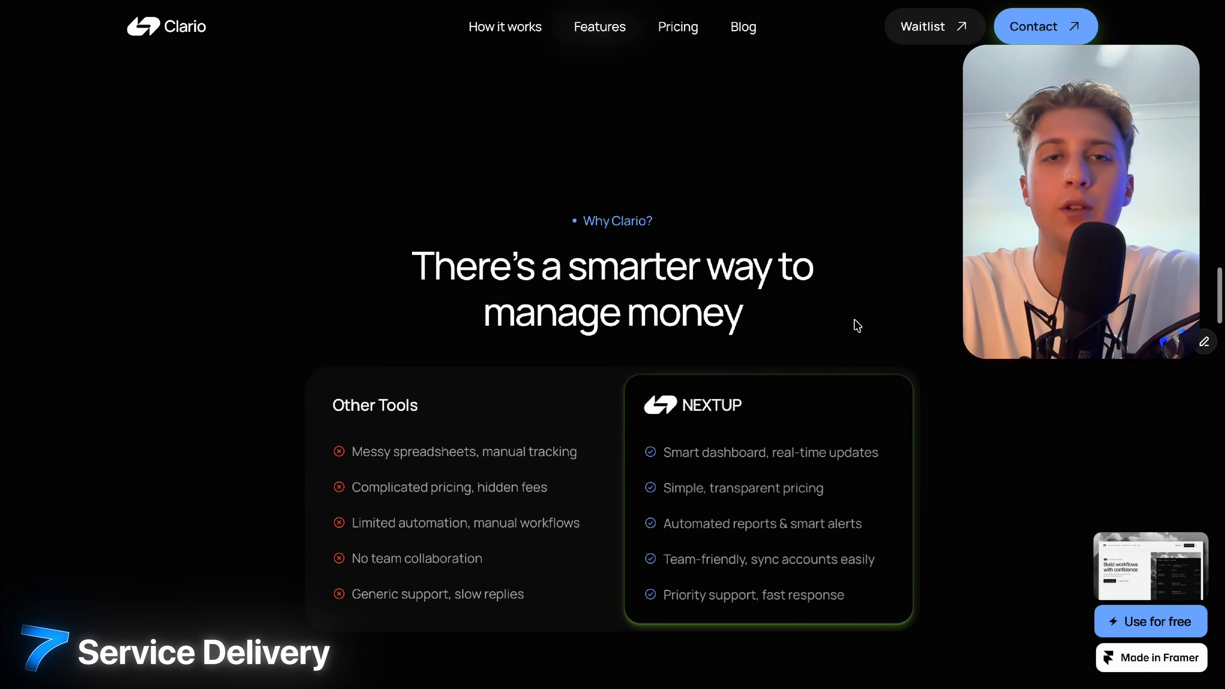
left_click(570, 39)
left_click(677, 27)
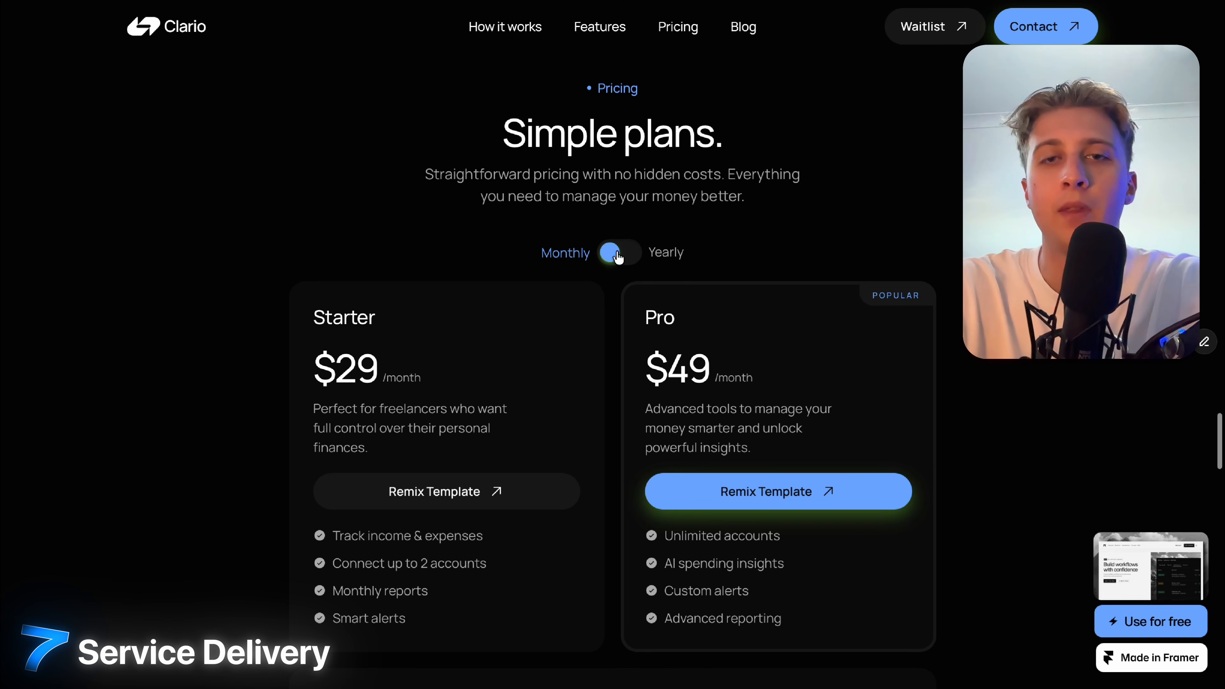
Toggle the pricing between yearly and monthly billing.
left_click(618, 258)
left_click(618, 258)
left_click(618, 258)
left_click(619, 258)
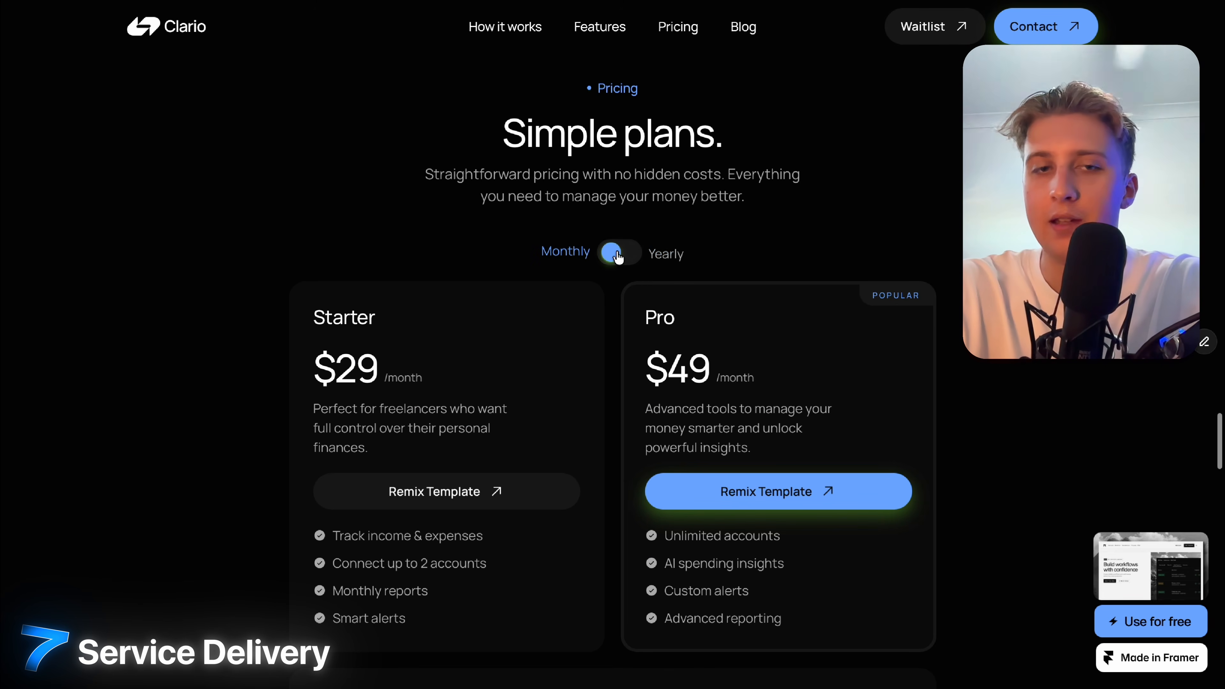
scroll(618, 257, "down", 10)
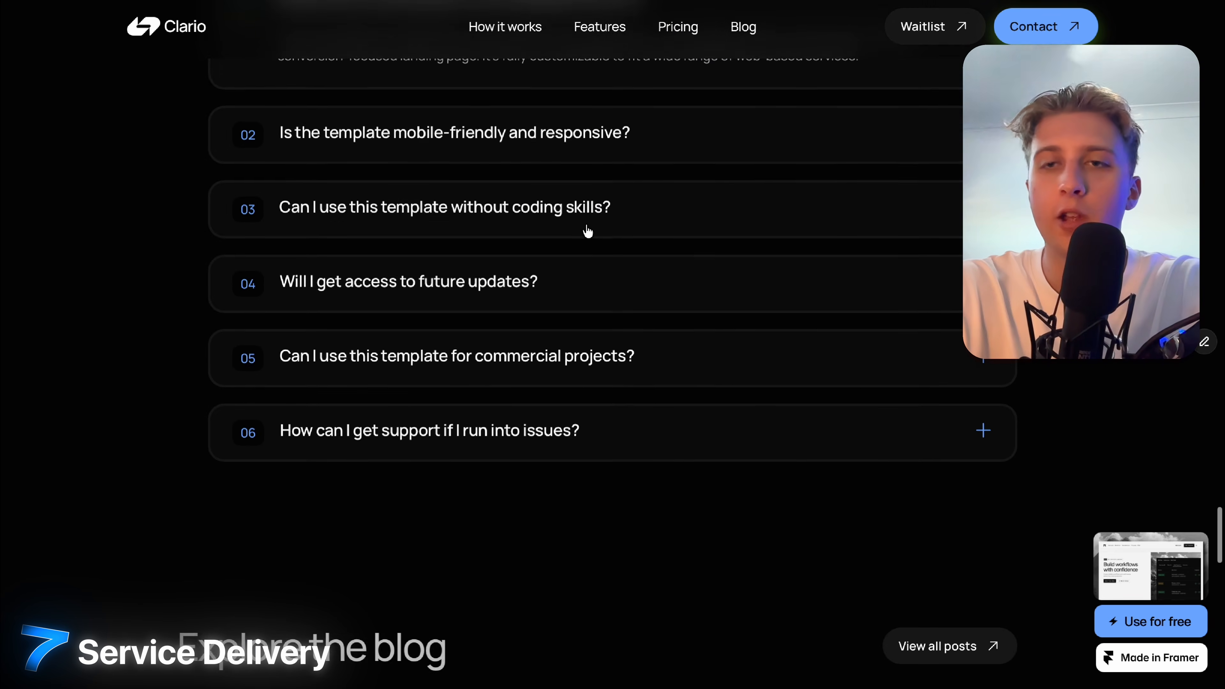
Expand and collapse FAQ question 03, then go to the Contact page's message form.
left_click(586, 228)
left_click(587, 229)
scroll(869, 161, "up", 4)
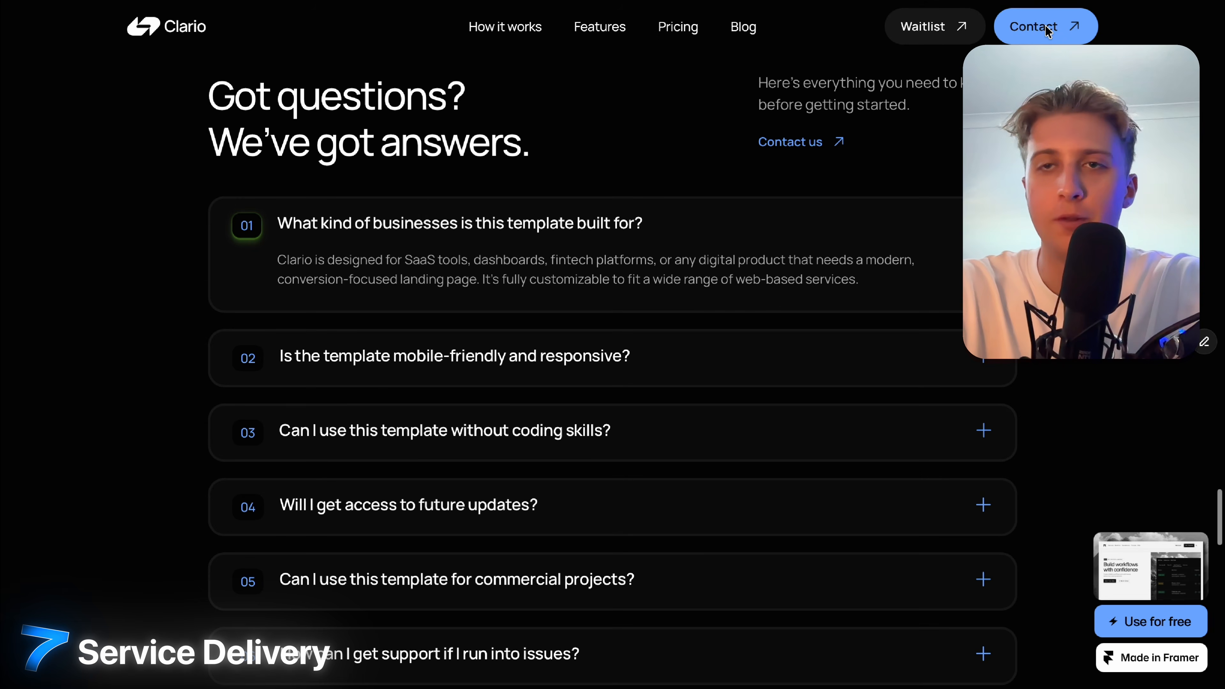
left_click(1047, 28)
scroll(905, 394, "down", 5)
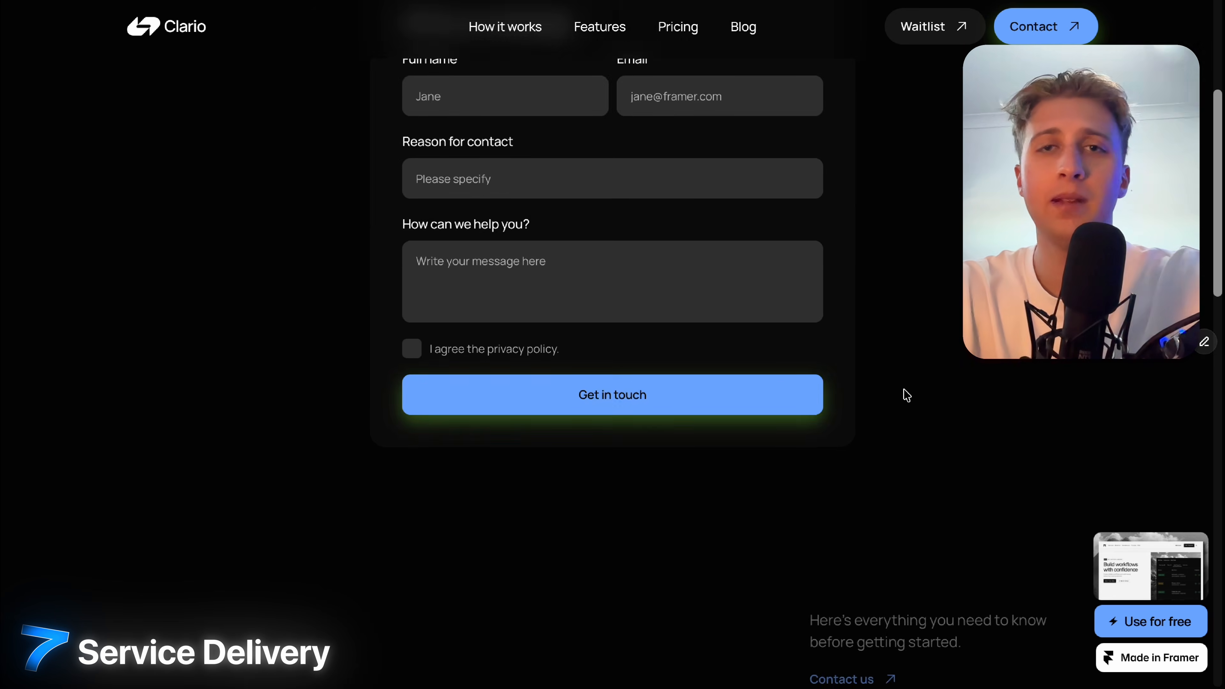
scroll(906, 395, "up", 5)
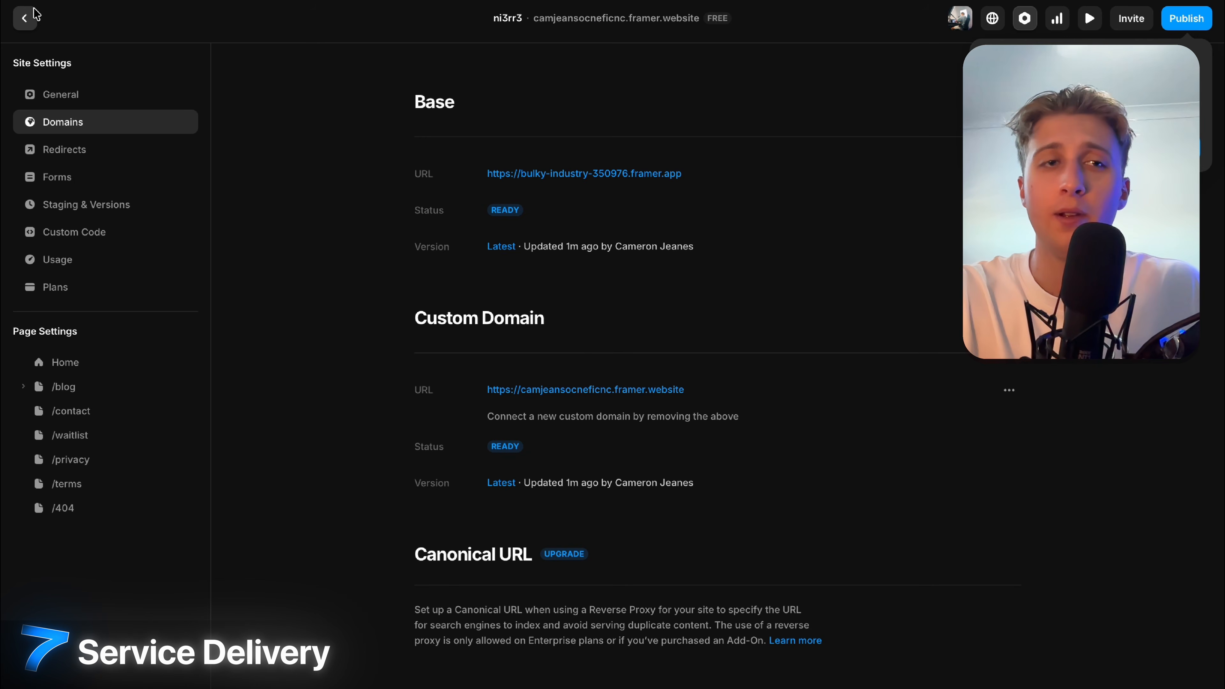
Return to the editor and open the /contact page from the Pages list.
left_click(25, 18)
left_click(44, 67)
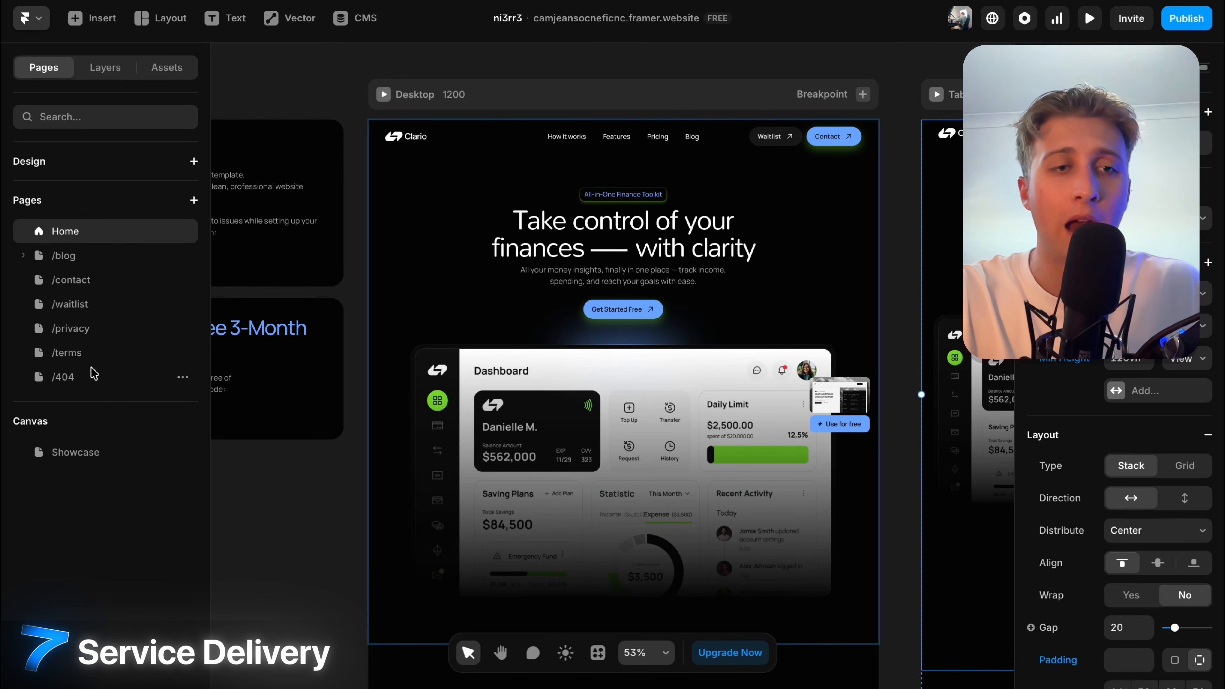
left_click(87, 279)
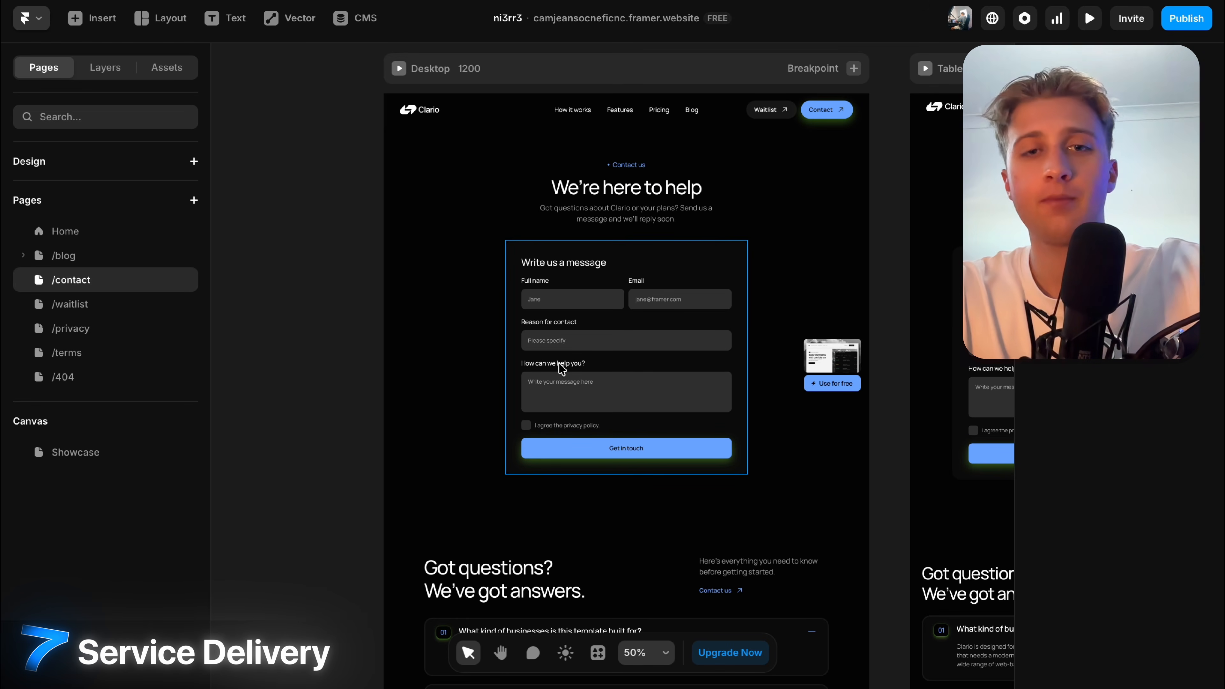
Select the whole contact form and scroll its properties down to Send To.
scroll(634, 364, "up", 5)
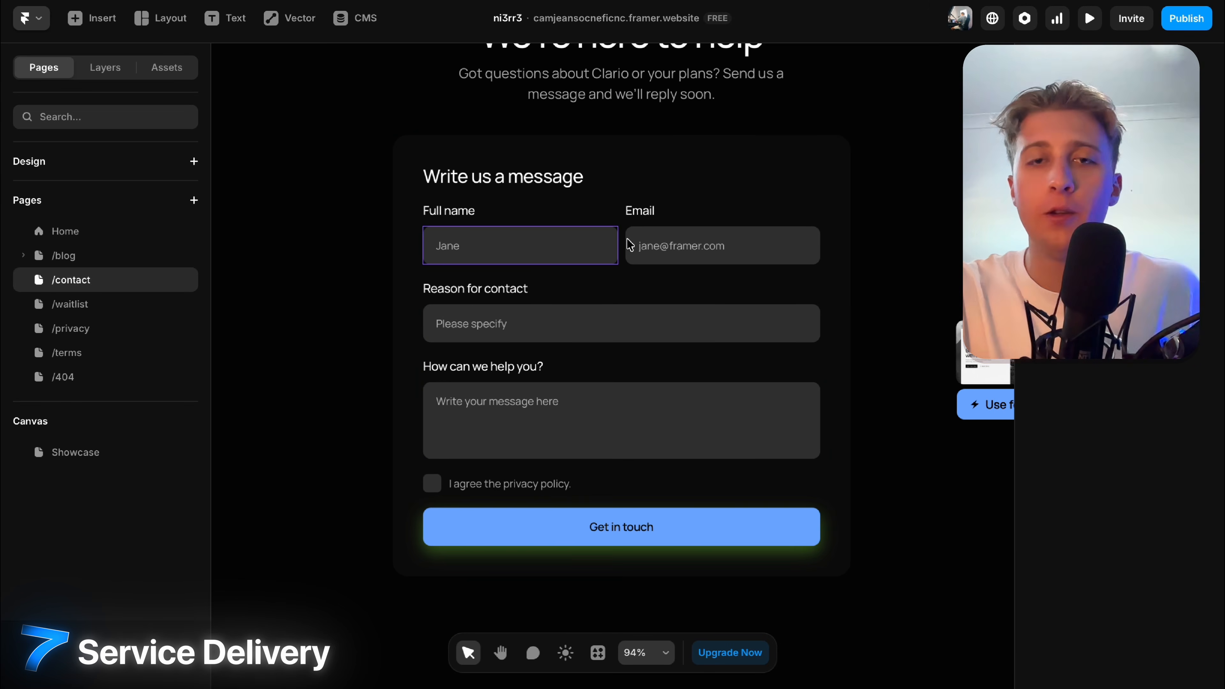
left_click(673, 247)
scroll(1211, 499, "down", 3)
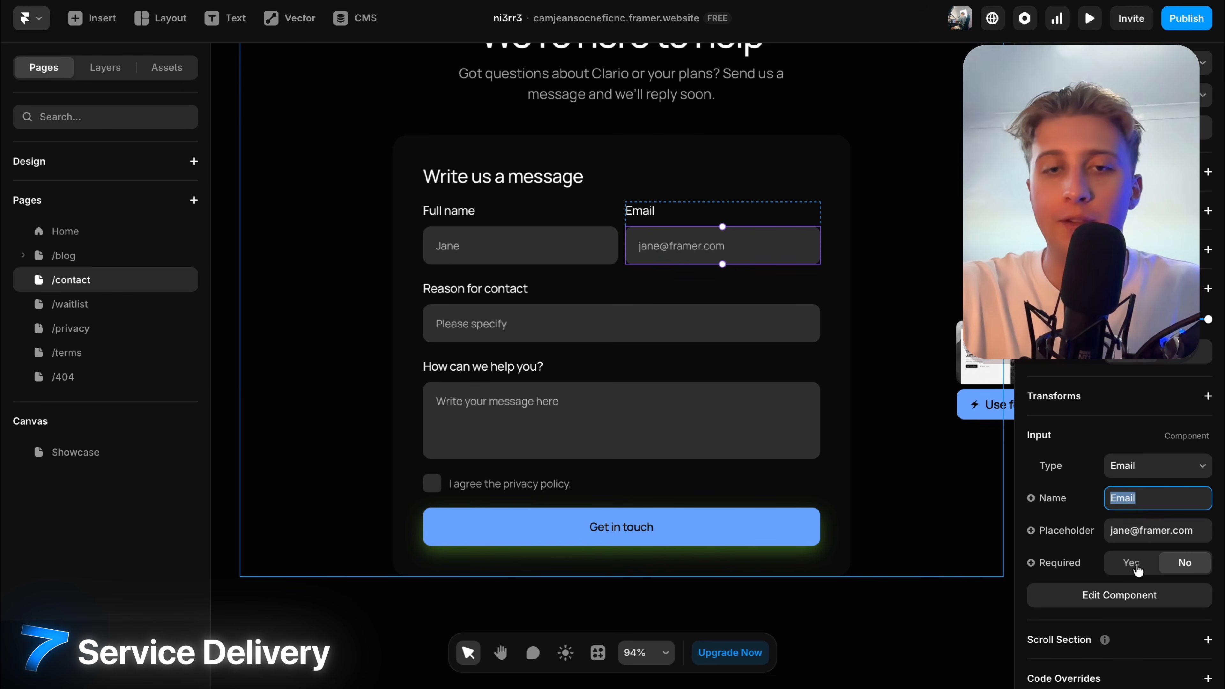
left_click(621, 527)
scroll(621, 527, "down", 2)
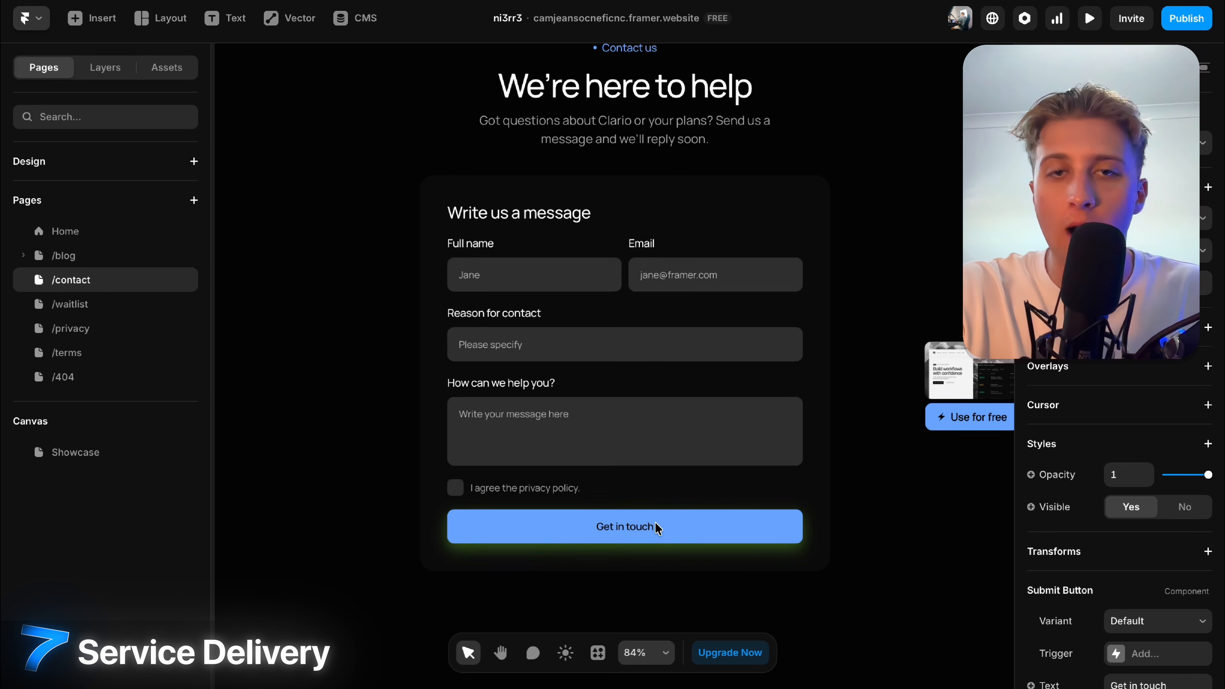
left_click(625, 312)
scroll(1032, 386, "down", 5)
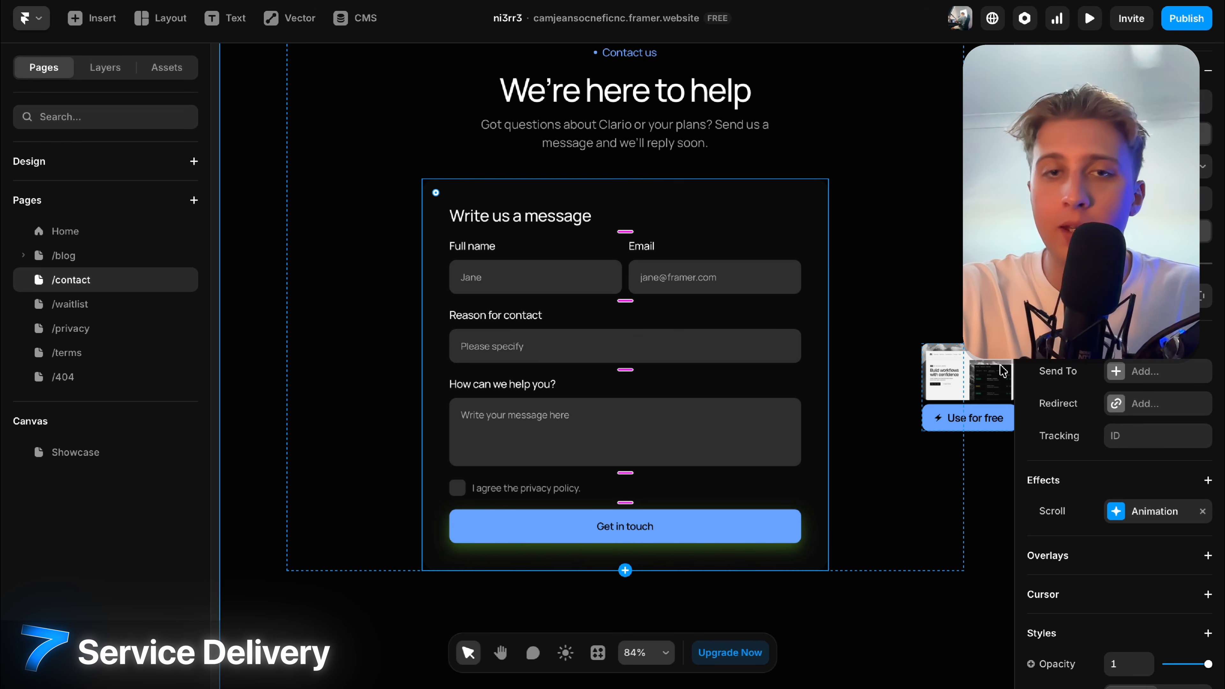
Add an Email destination to the form's Send To, with subject 'New Submission'.
left_click(1117, 372)
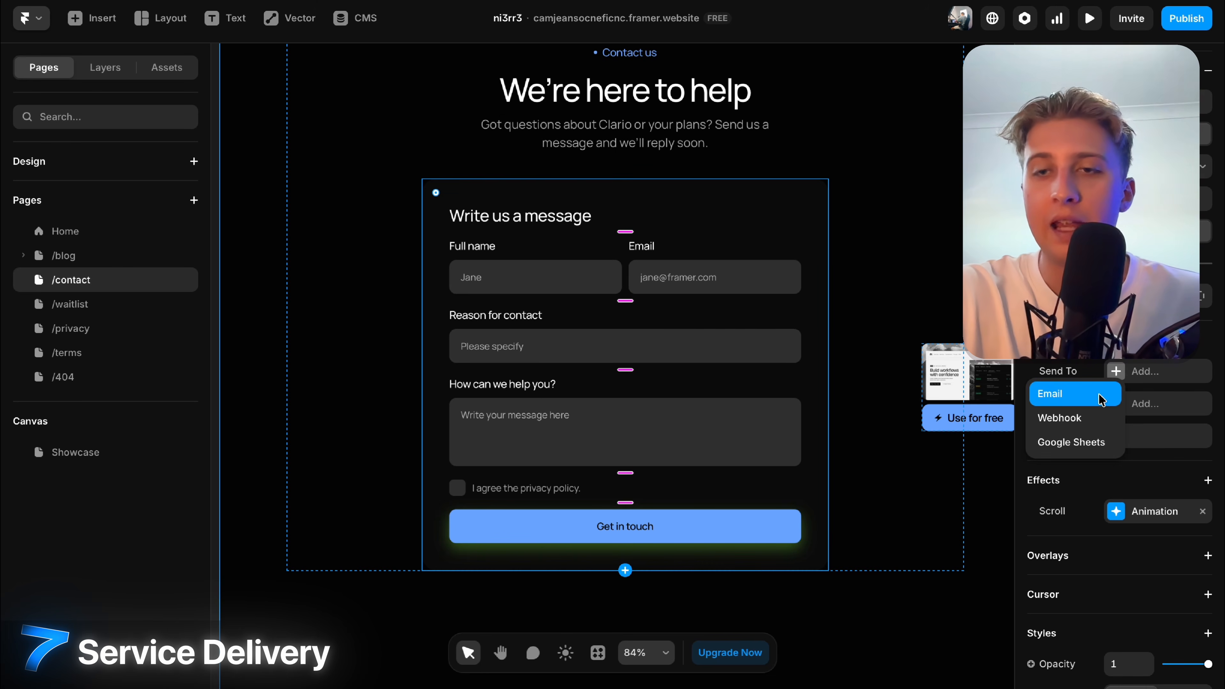
left_click(1101, 394)
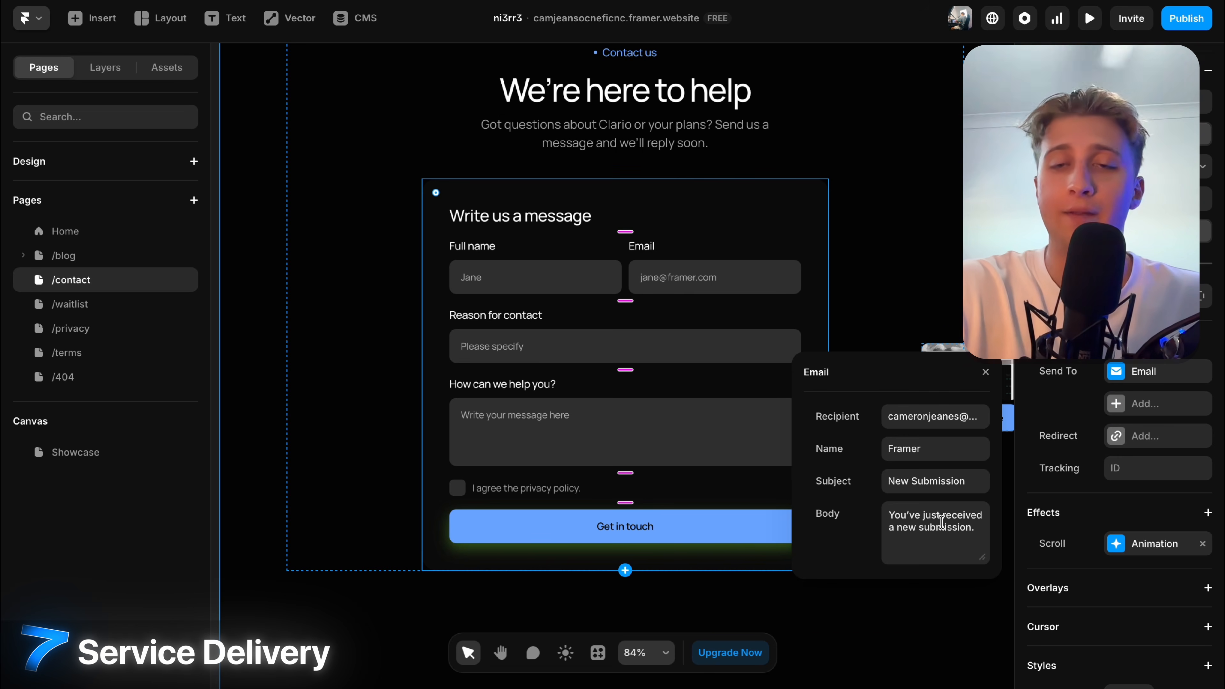
left_click(985, 372)
Look through other submission destinations without adding one, then select the form's parent section.
left_click(1124, 403)
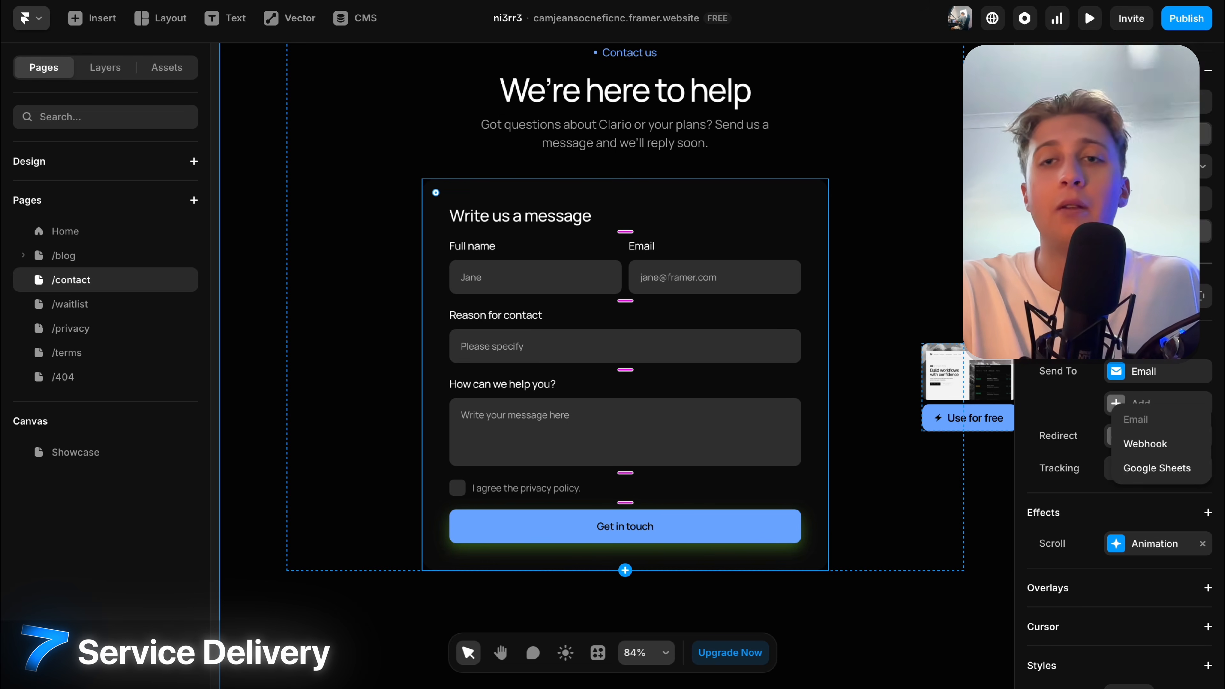
left_click(983, 181)
scroll(982, 181, "down", 5)
left_click(970, 182)
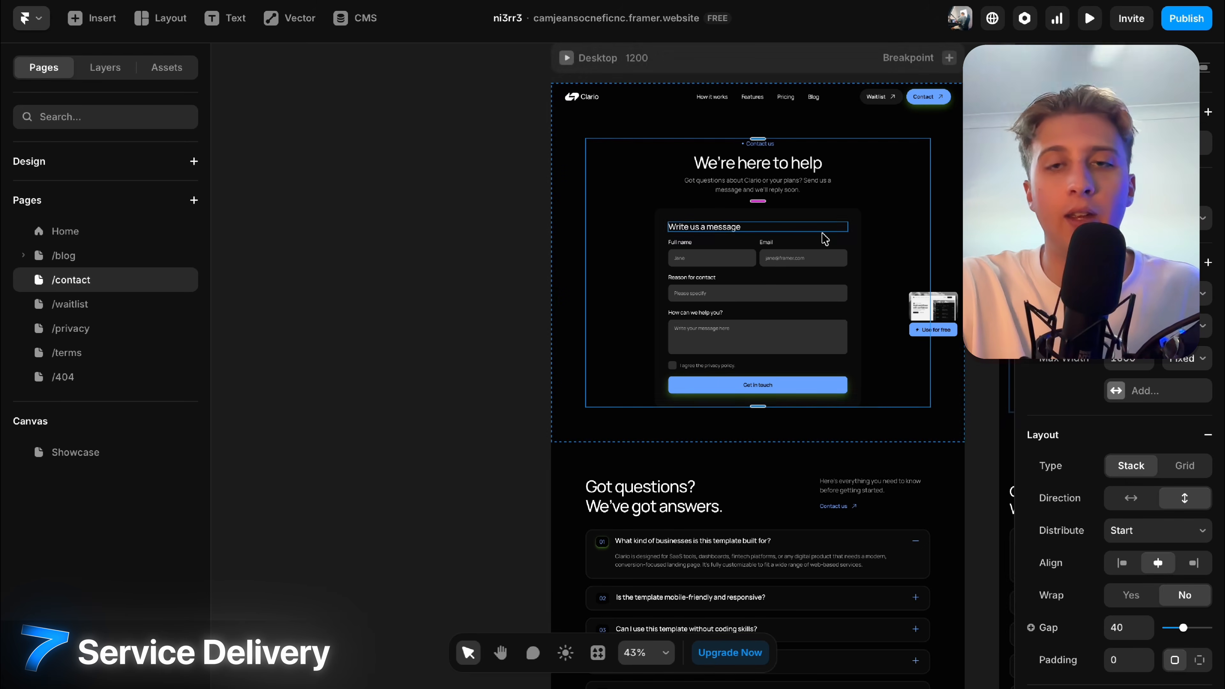
Deselect the contact section, pan around the canvas and select the contact form card.
scroll(822, 236, "up", 5)
scroll(822, 237, "down", 4)
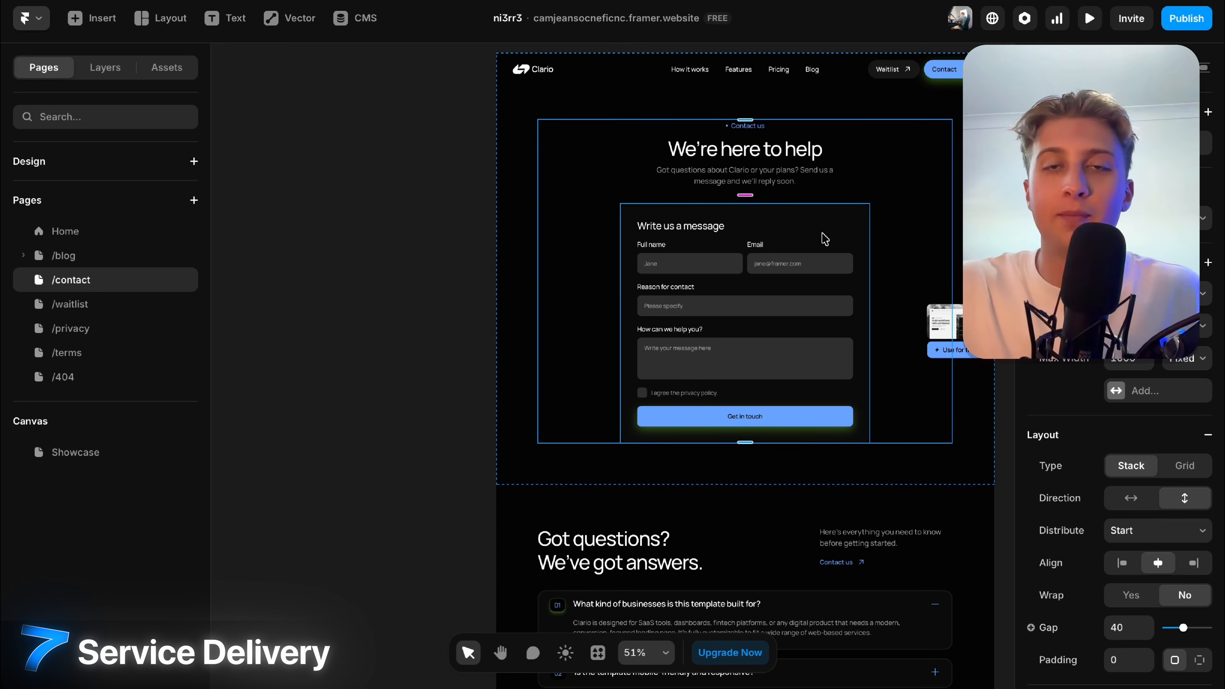
left_click(397, 233)
scroll(391, 229, "right", 3)
scroll(664, 277, "up", 1)
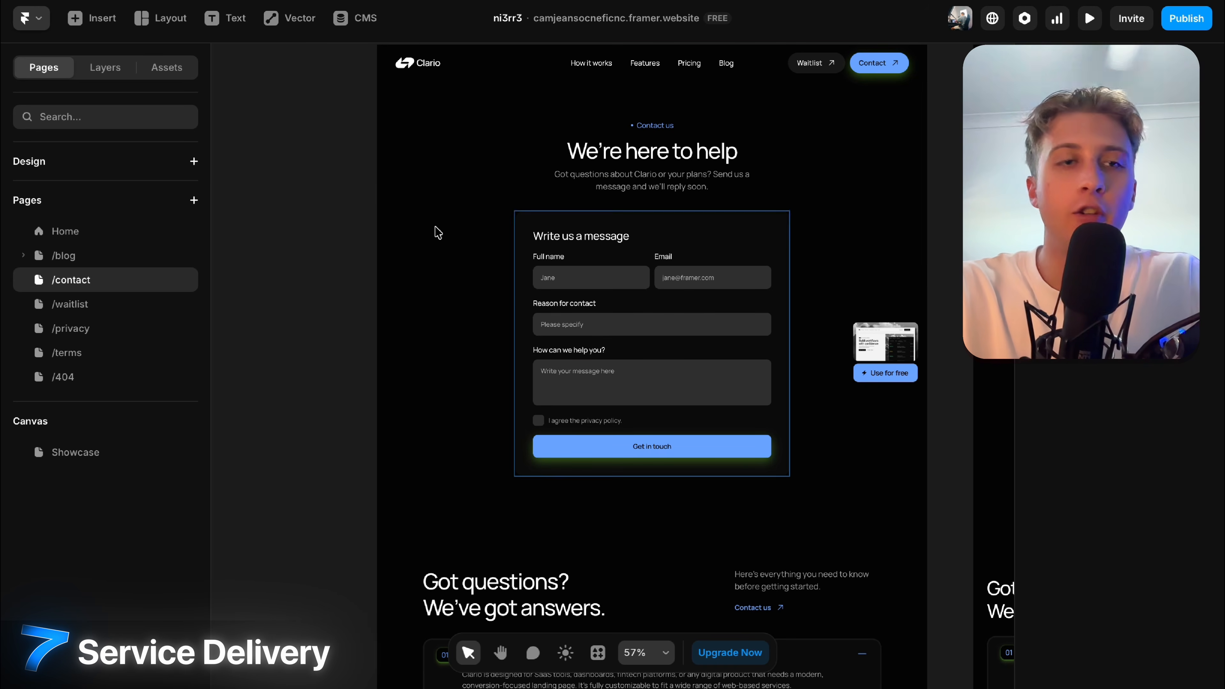
scroll(695, 347, "right", 11)
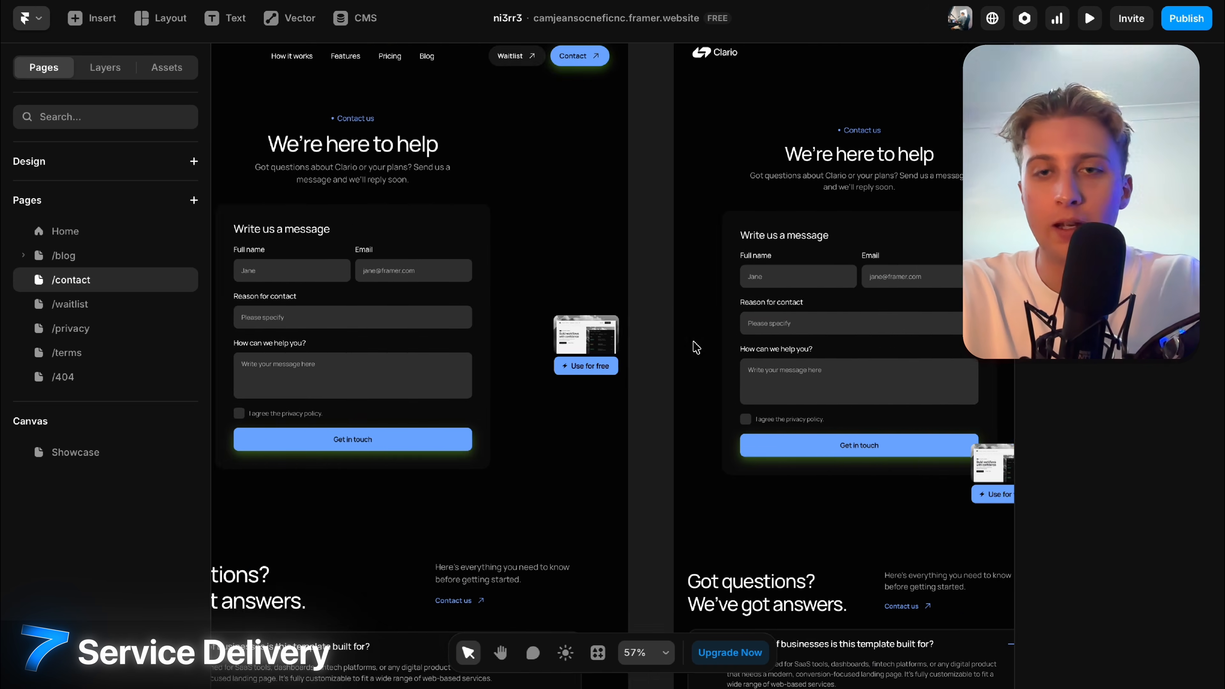
scroll(696, 347, "left", 12)
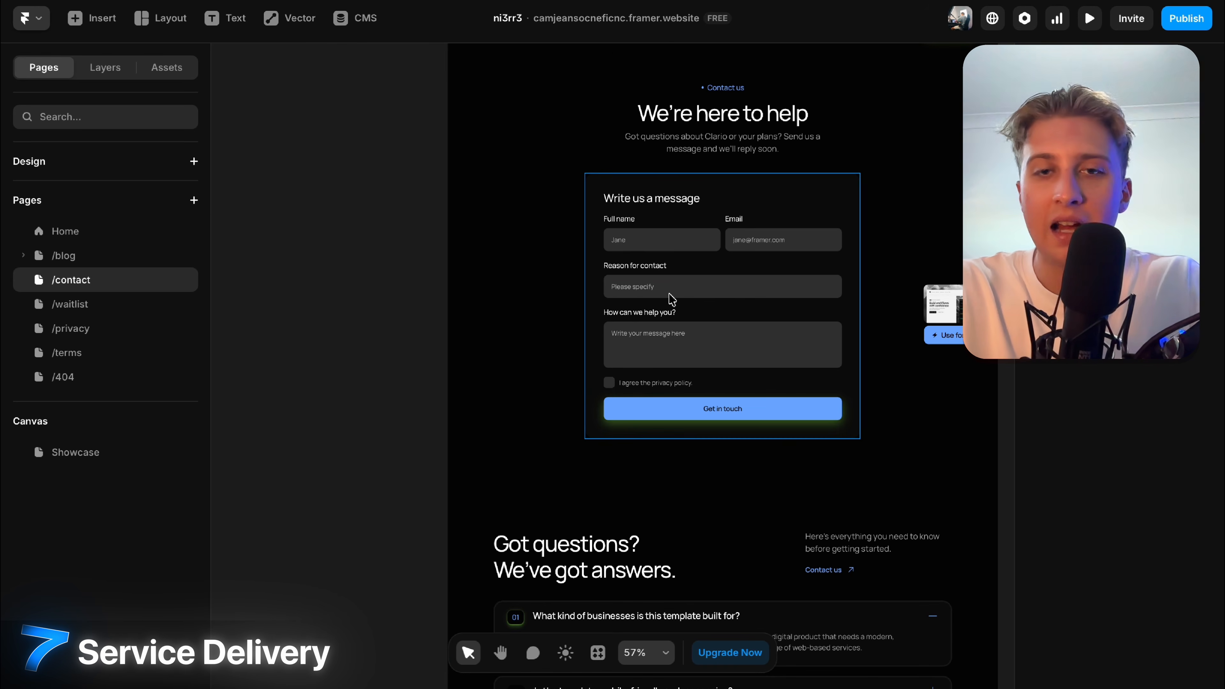
scroll(670, 290, "up", 4)
scroll(802, 157, "down", 6)
left_click(738, 220)
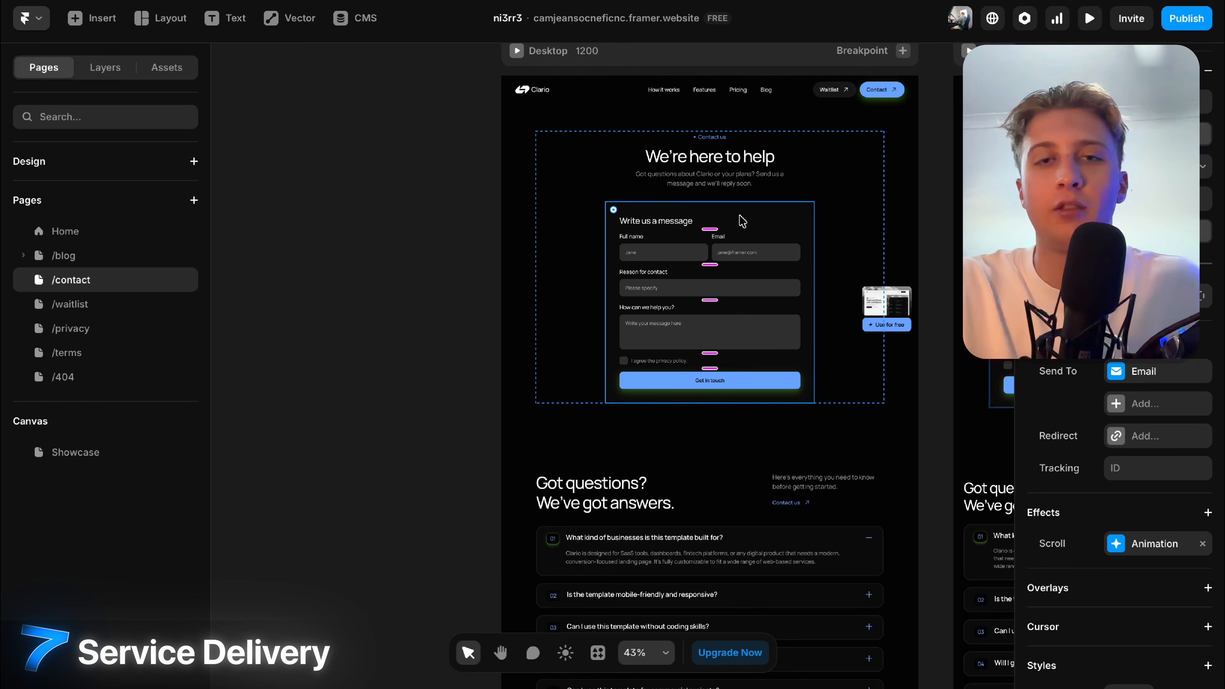
Switch to the Home page in the Pages panel.
scroll(739, 219, "up", 3)
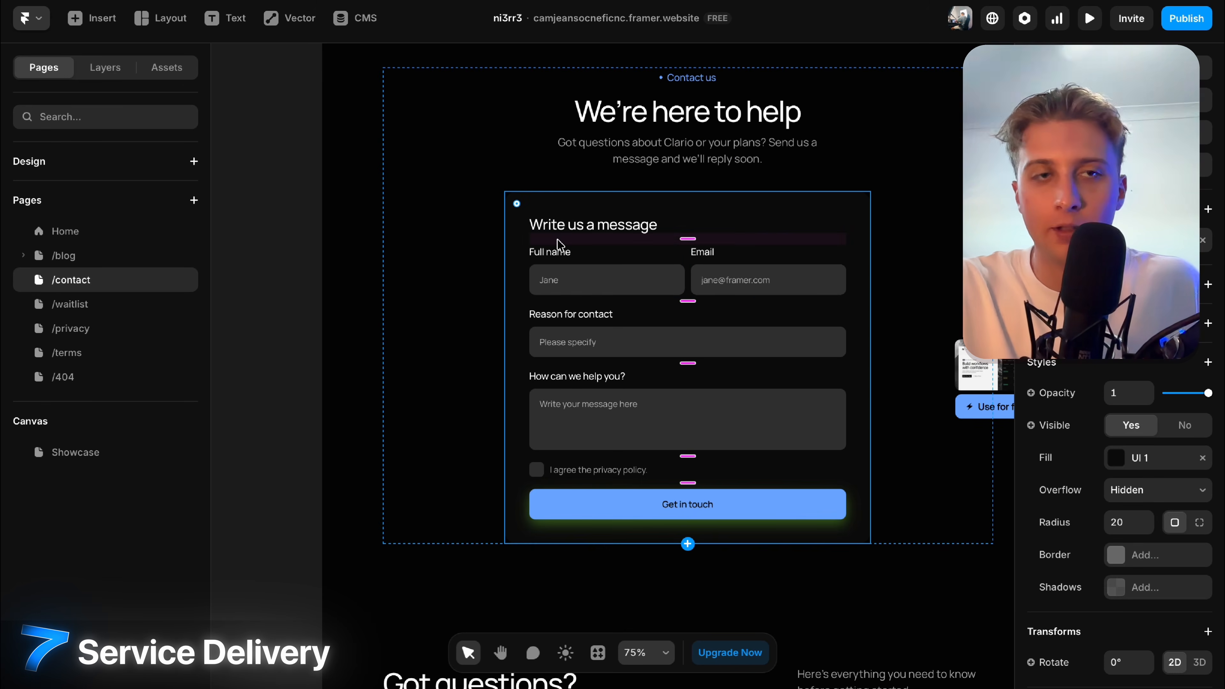
left_click(83, 234)
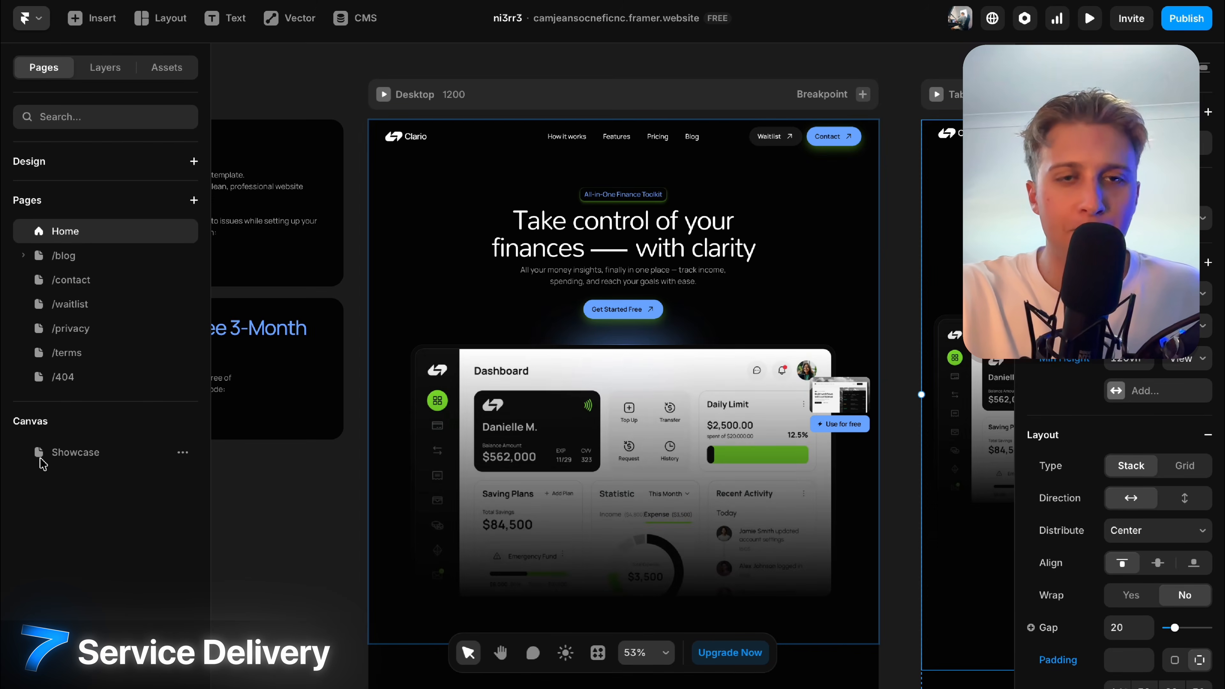
scroll(895, 268, "down", 5)
scroll(896, 269, "down", 6)
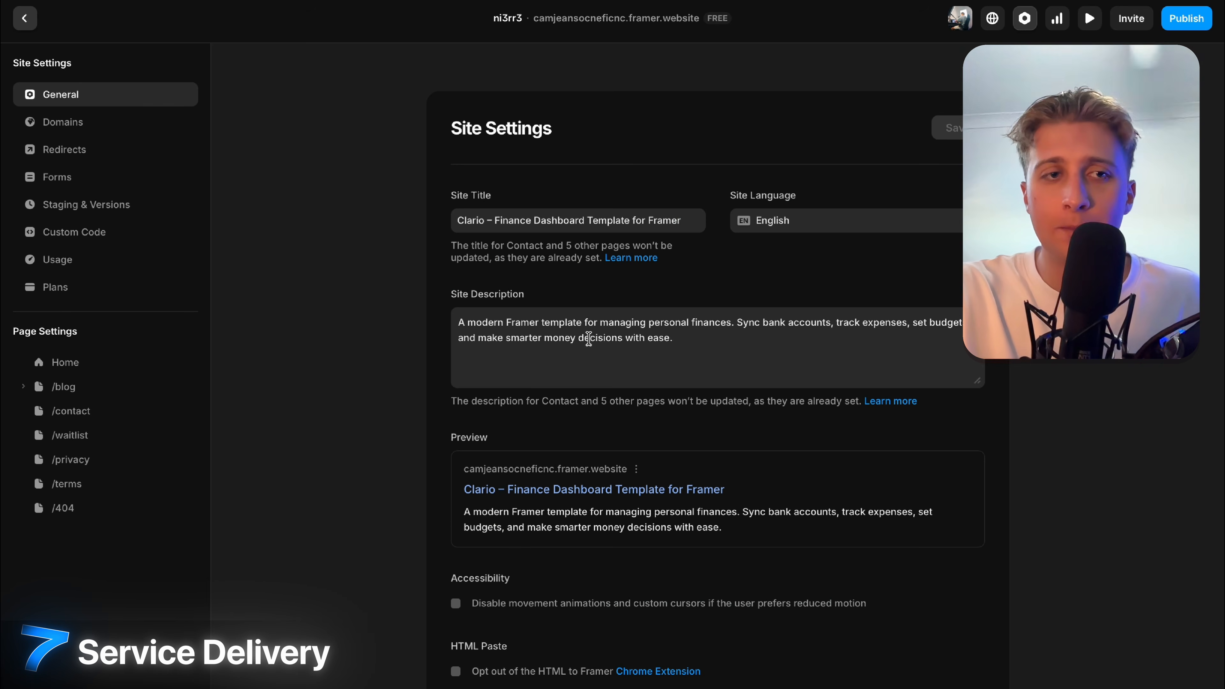
Close Site Settings and return to the Home page canvas.
left_click(22, 23)
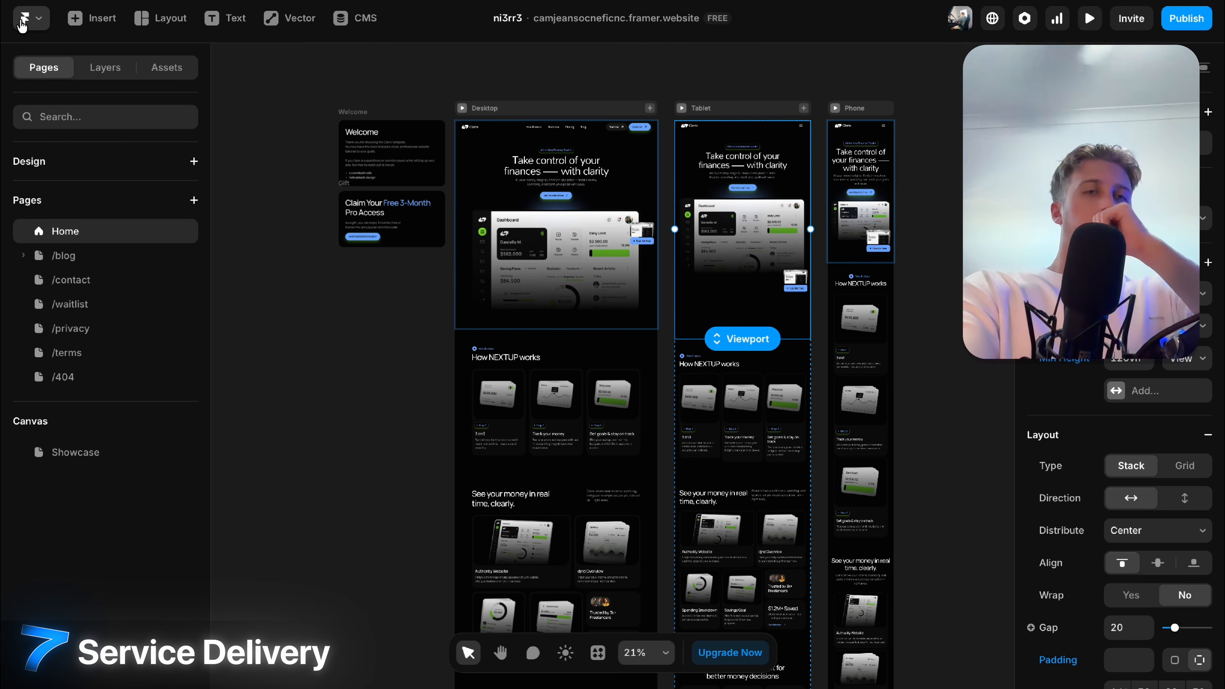
left_click(111, 67)
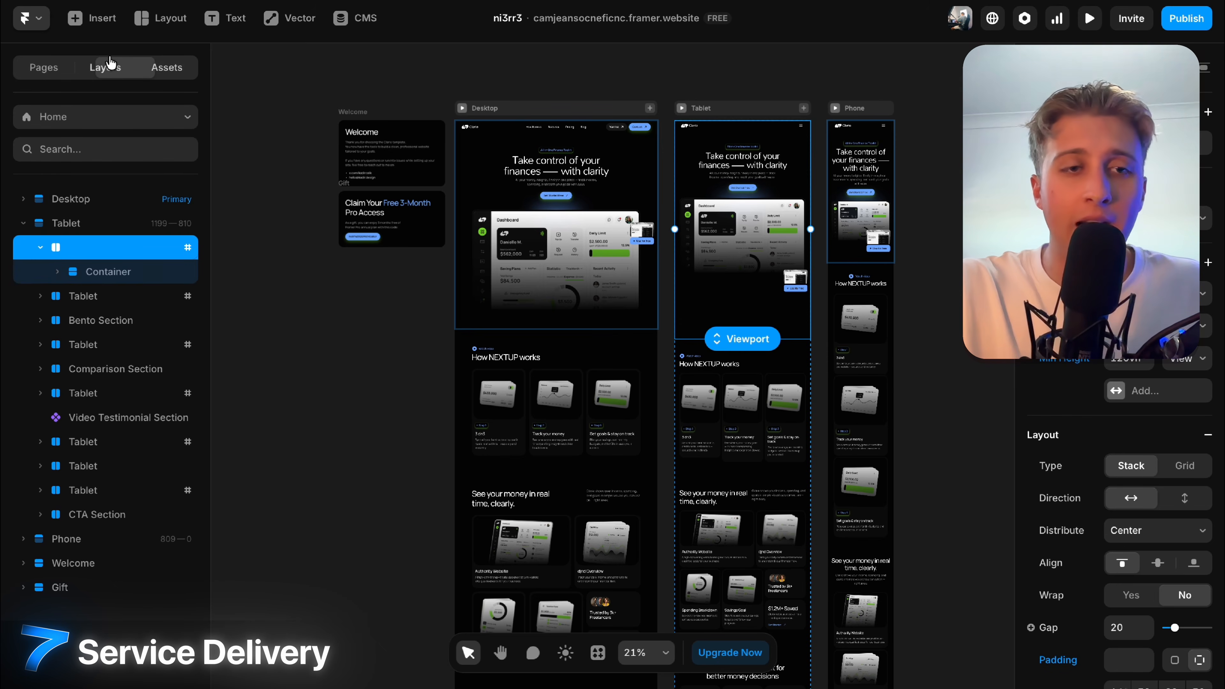
left_click(43, 68)
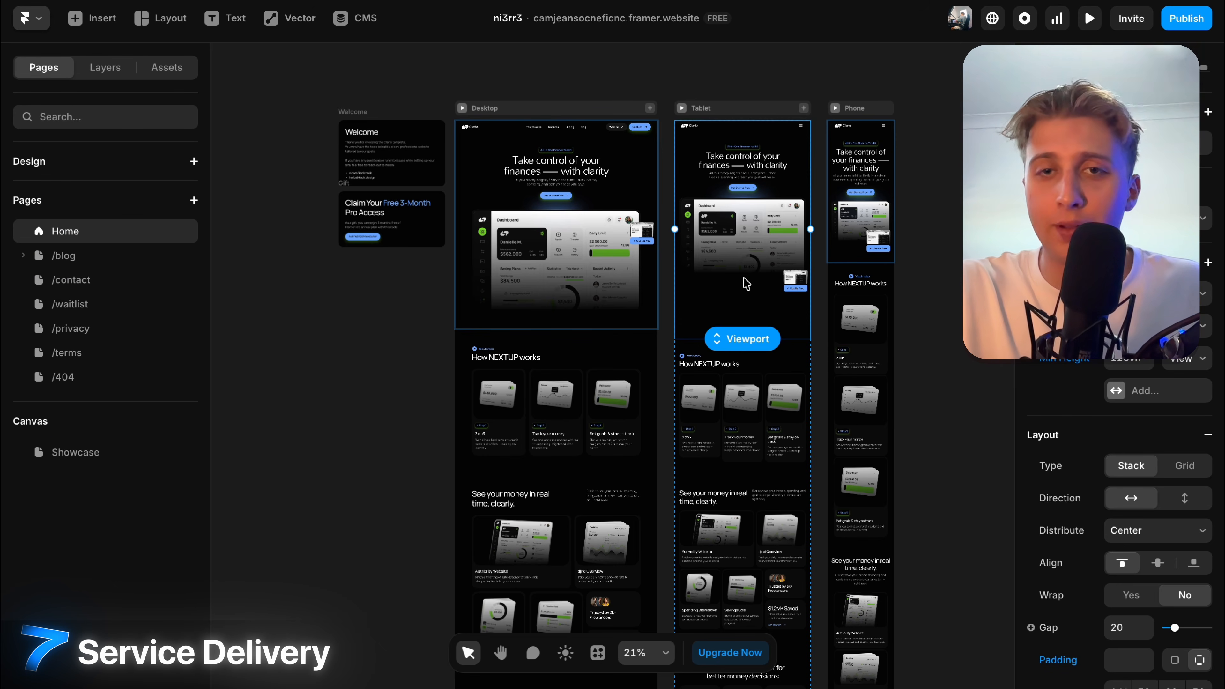
scroll(721, 288, "up", 2)
scroll(642, 145, "up", 10)
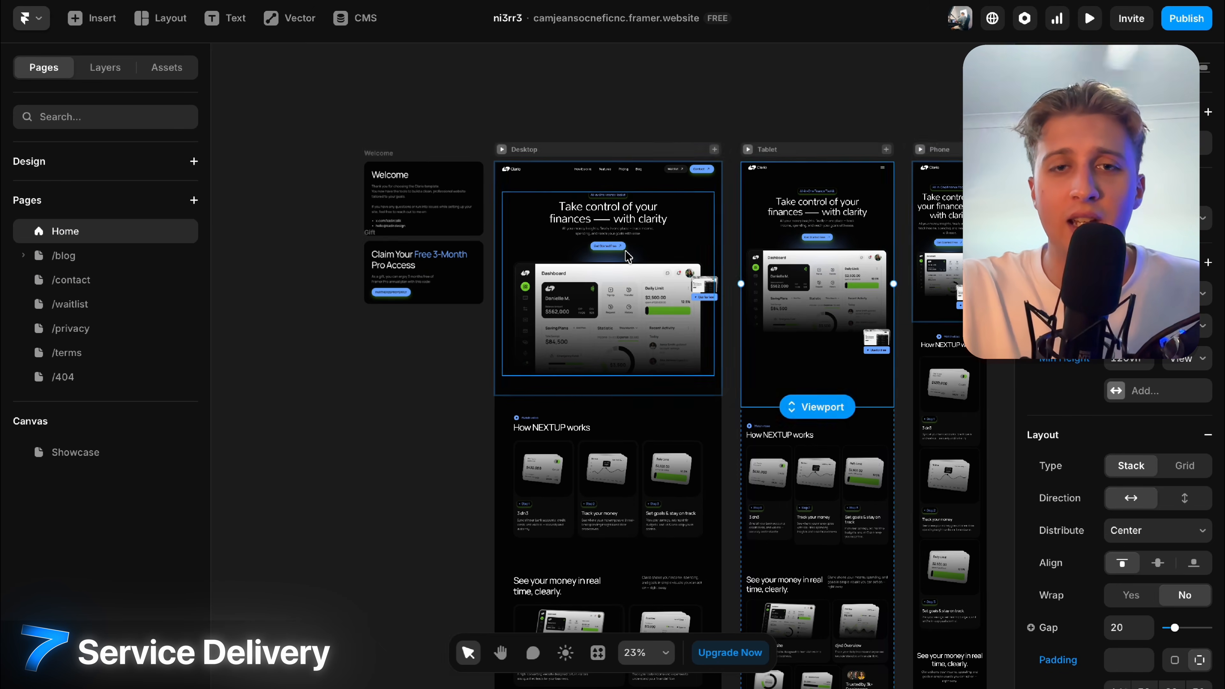
Inspect the hero heading and dashboard mockup, then delete the How NEXTUP works section.
double_click(641, 132)
double_click(675, 130)
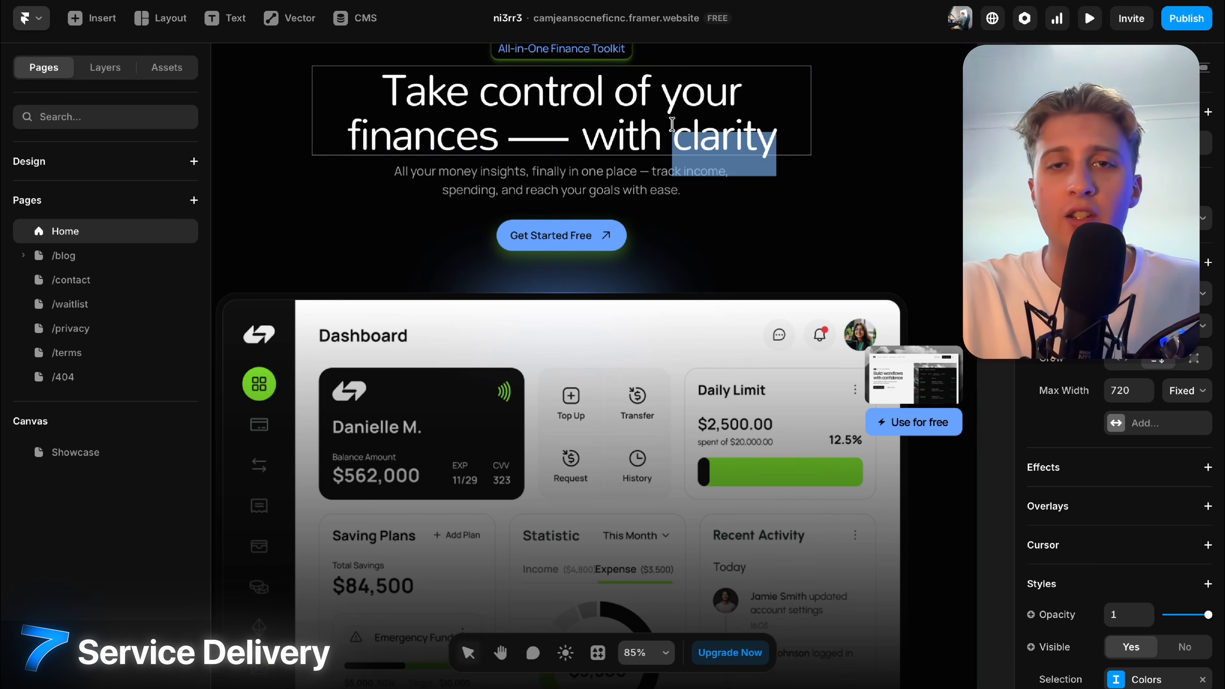
scroll(676, 130, "down", 5)
left_click(658, 372)
scroll(659, 338, "down", 5)
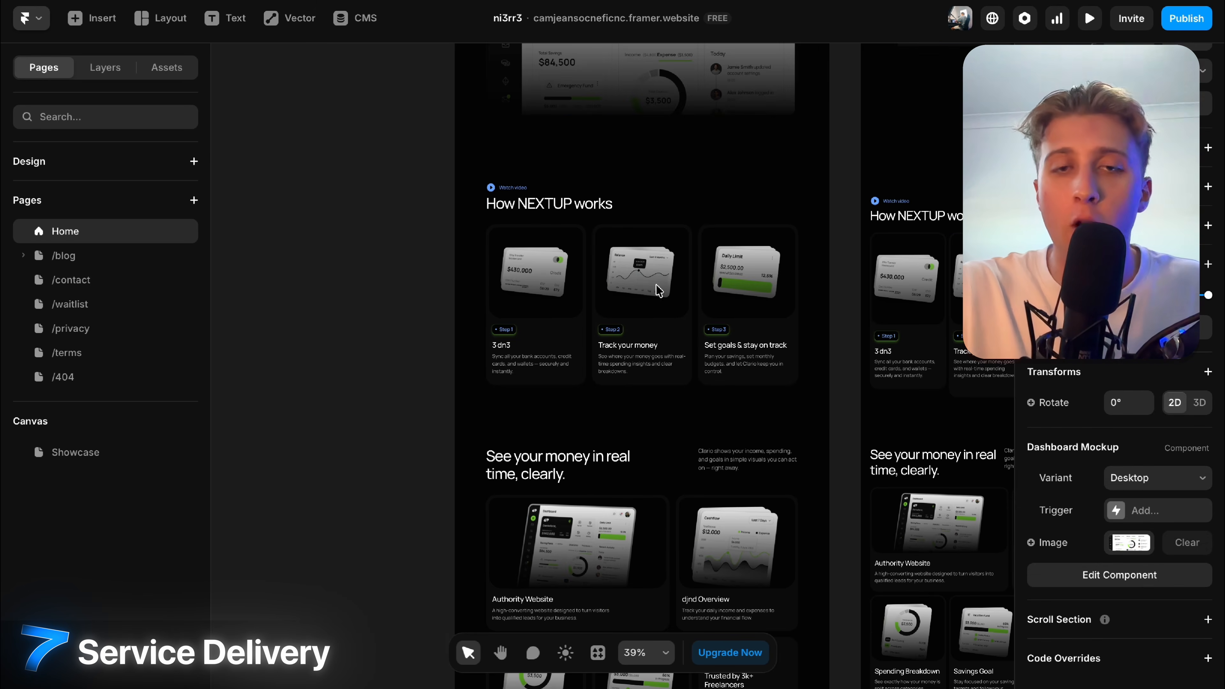
left_click(669, 174)
key("Delete")
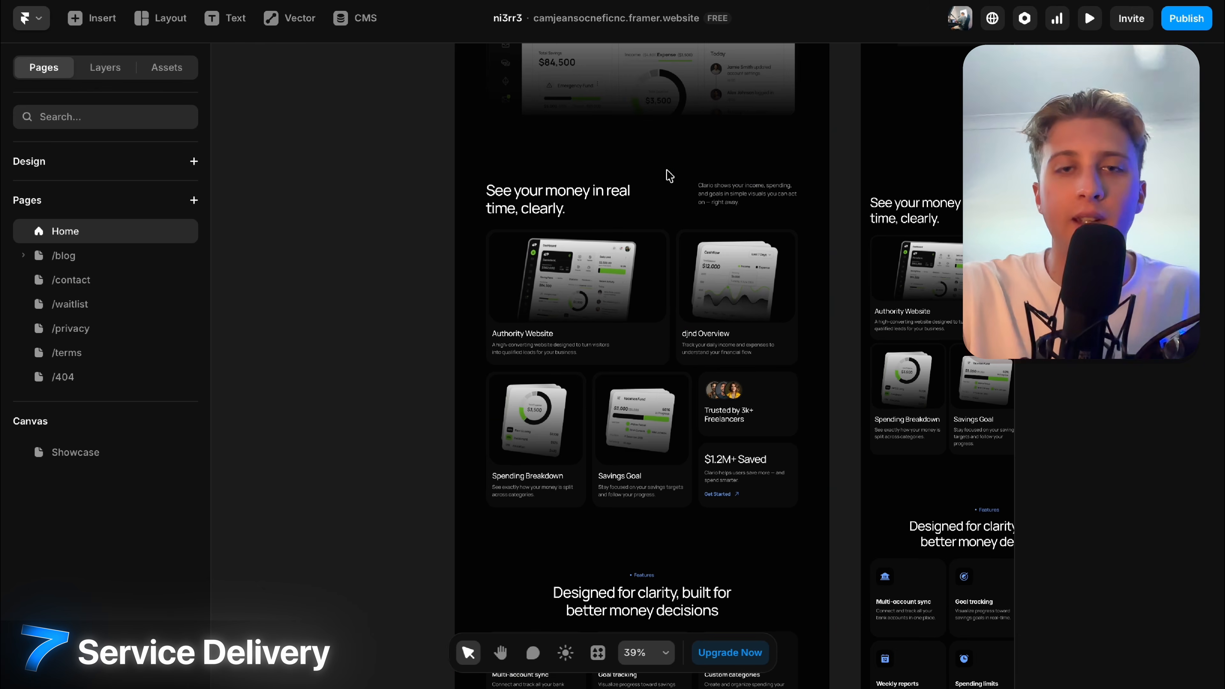
Move See your money below the features section and duplicate the Designed for clarity section.
left_click_drag(632, 174, 634, 646)
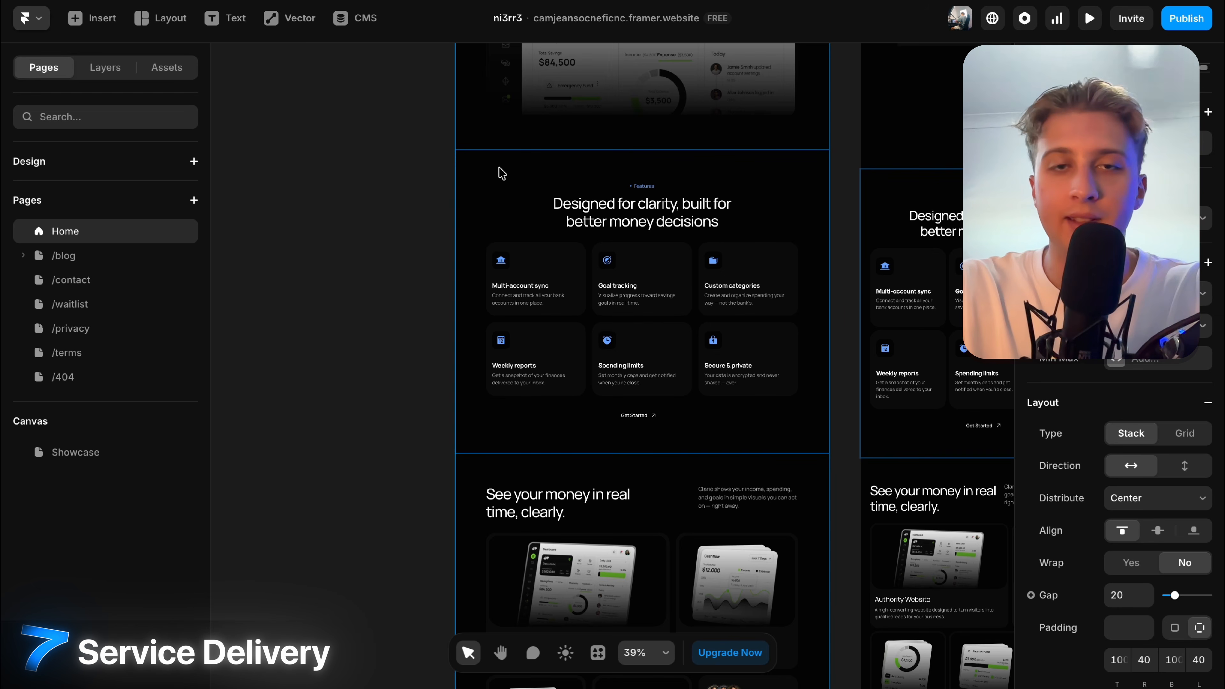
key("ctrl+d")
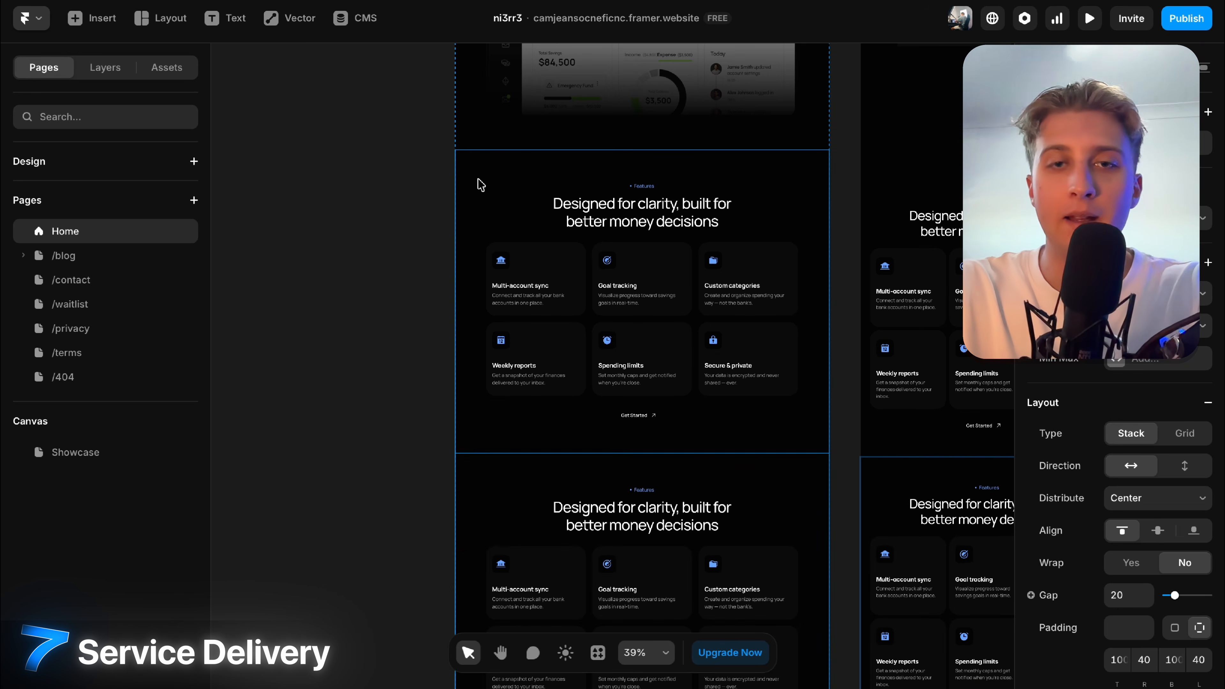
scroll(615, 197, "down", 8)
scroll(770, 182, "up", 2)
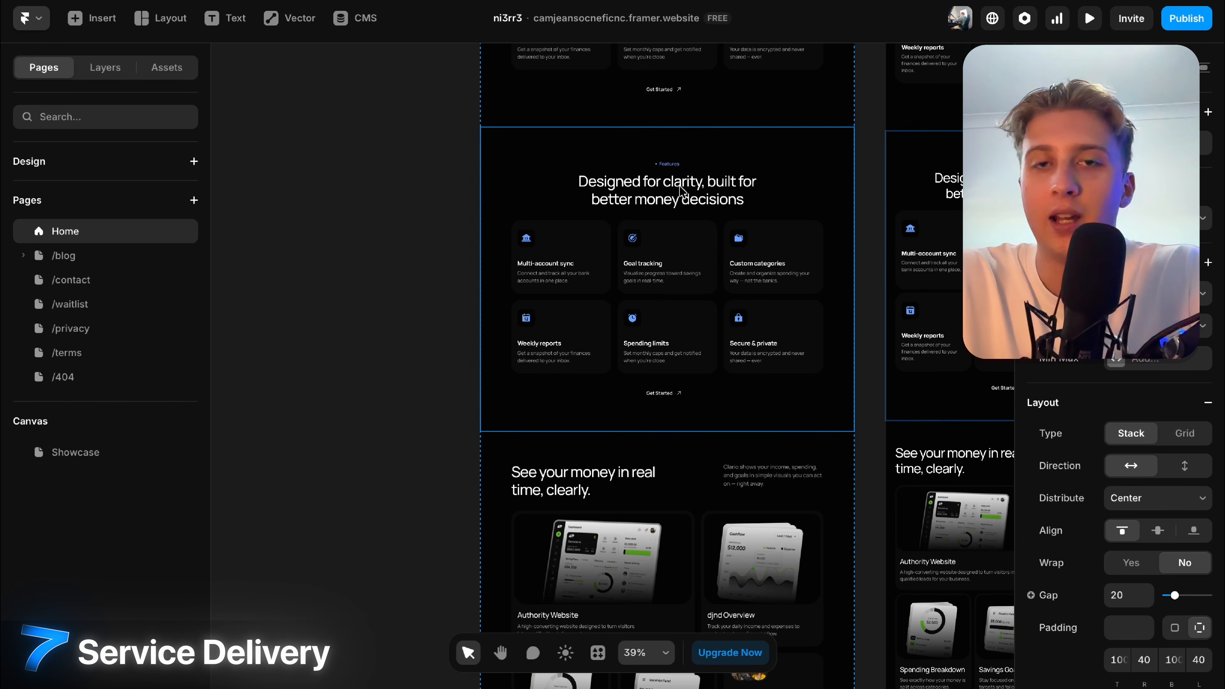
scroll(1109, 531, "down", 5)
scroll(646, 324, "down", 10)
scroll(647, 324, "down", 15)
scroll(646, 324, "right", 2)
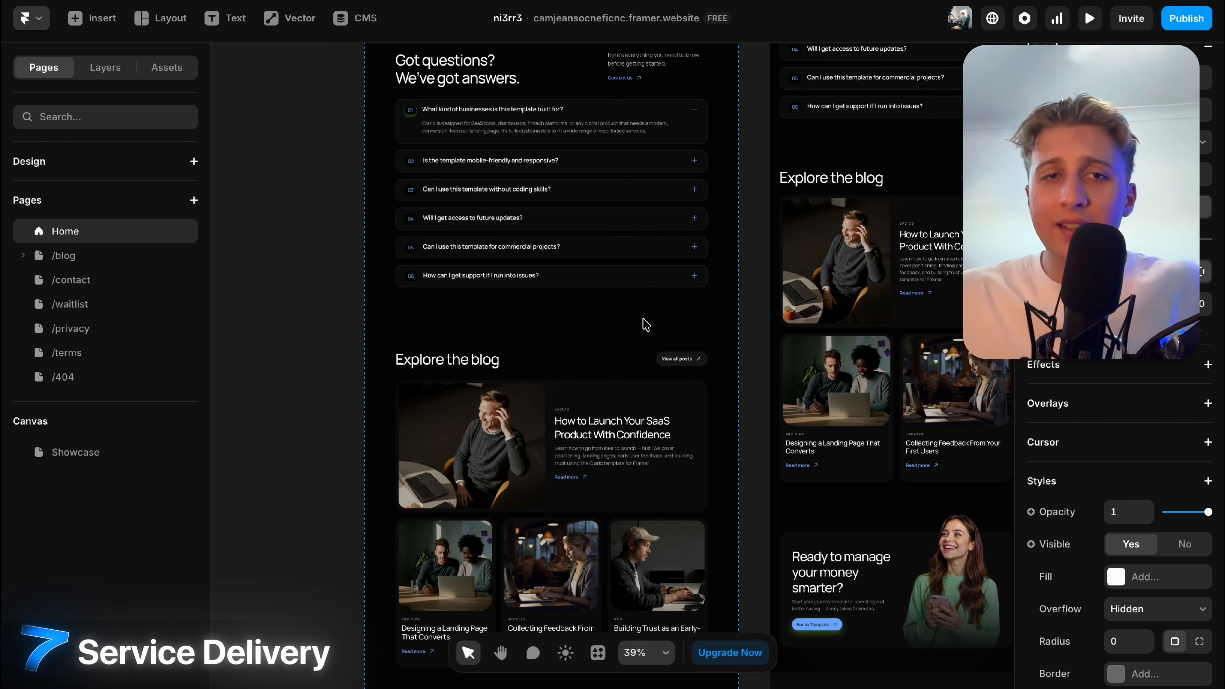
scroll(646, 324, "up", 20)
scroll(646, 325, "left", 2)
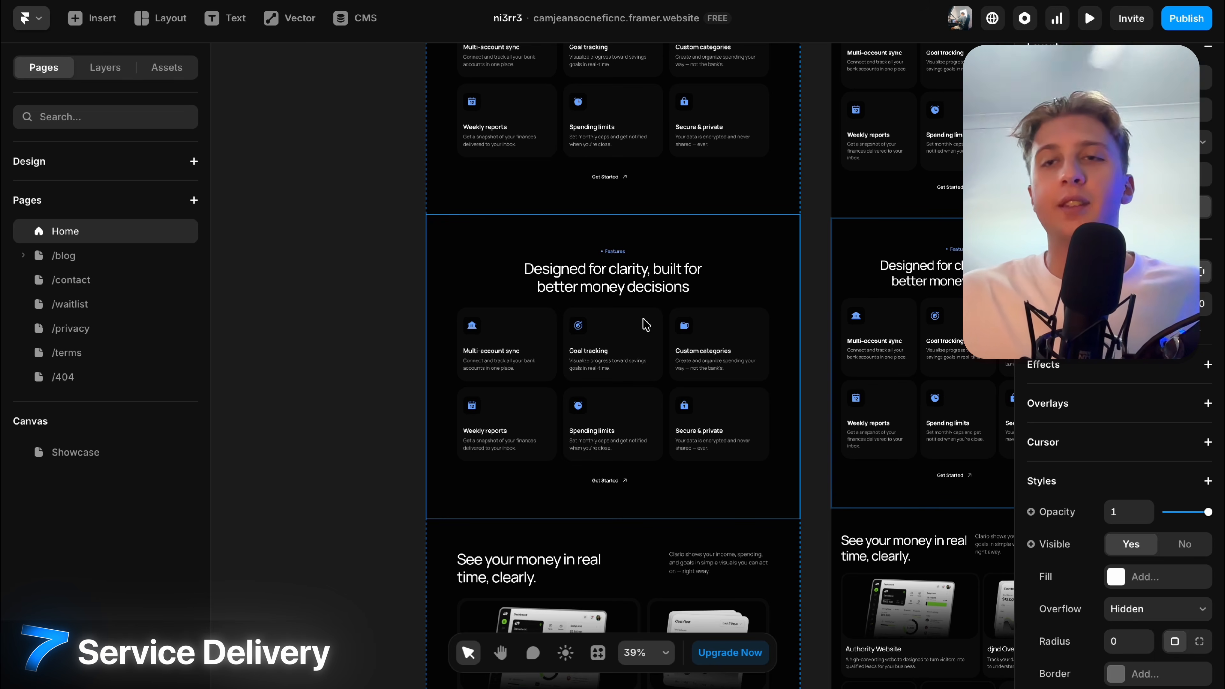
scroll(506, 128, "up", 8)
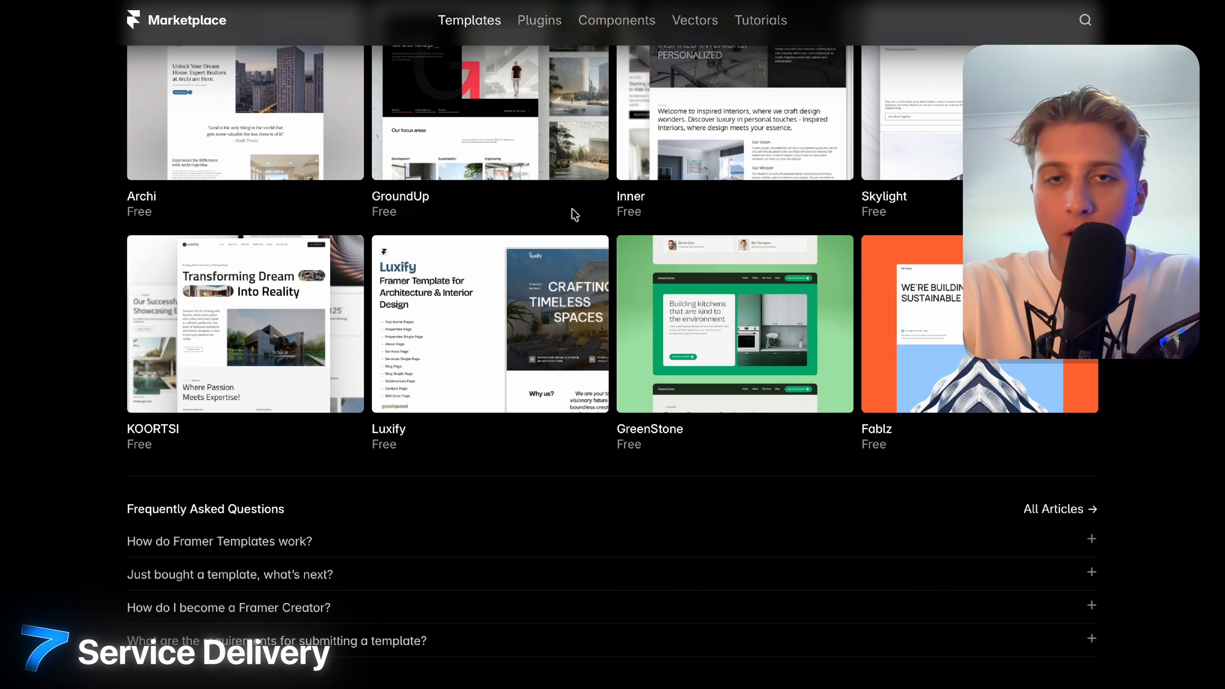
Scroll back up through the free Real Estate templates in the Framer marketplace.
scroll(575, 215, "up", 15)
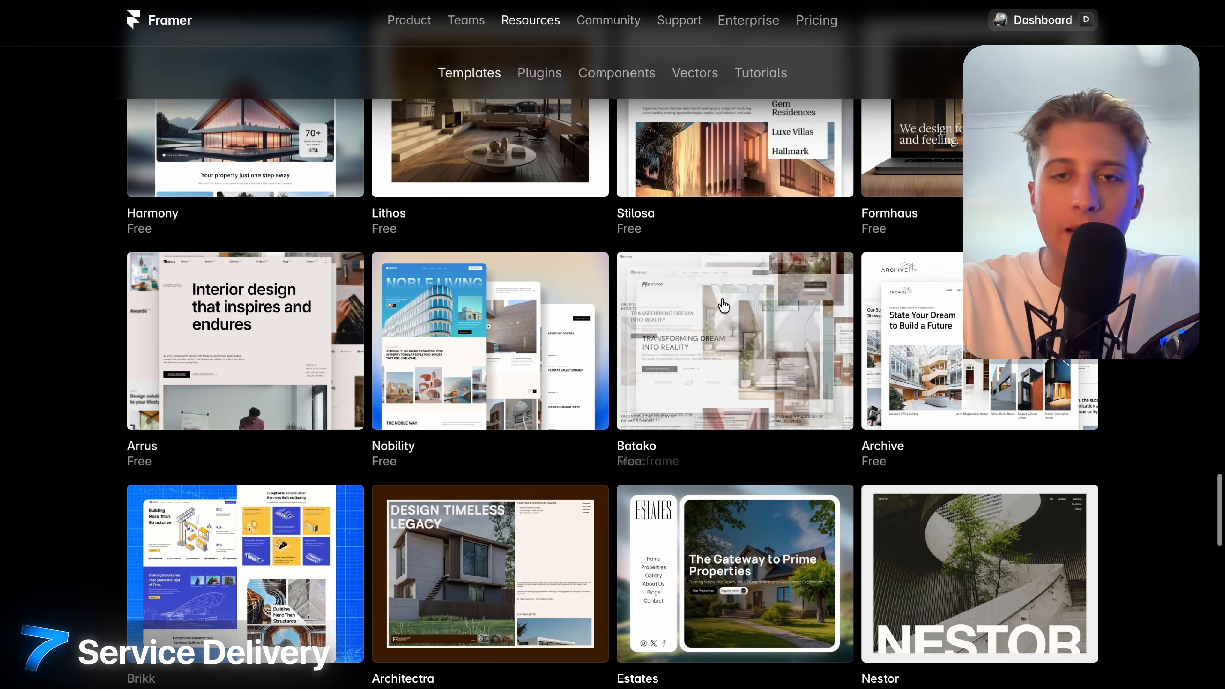
scroll(723, 304, "up", 15)
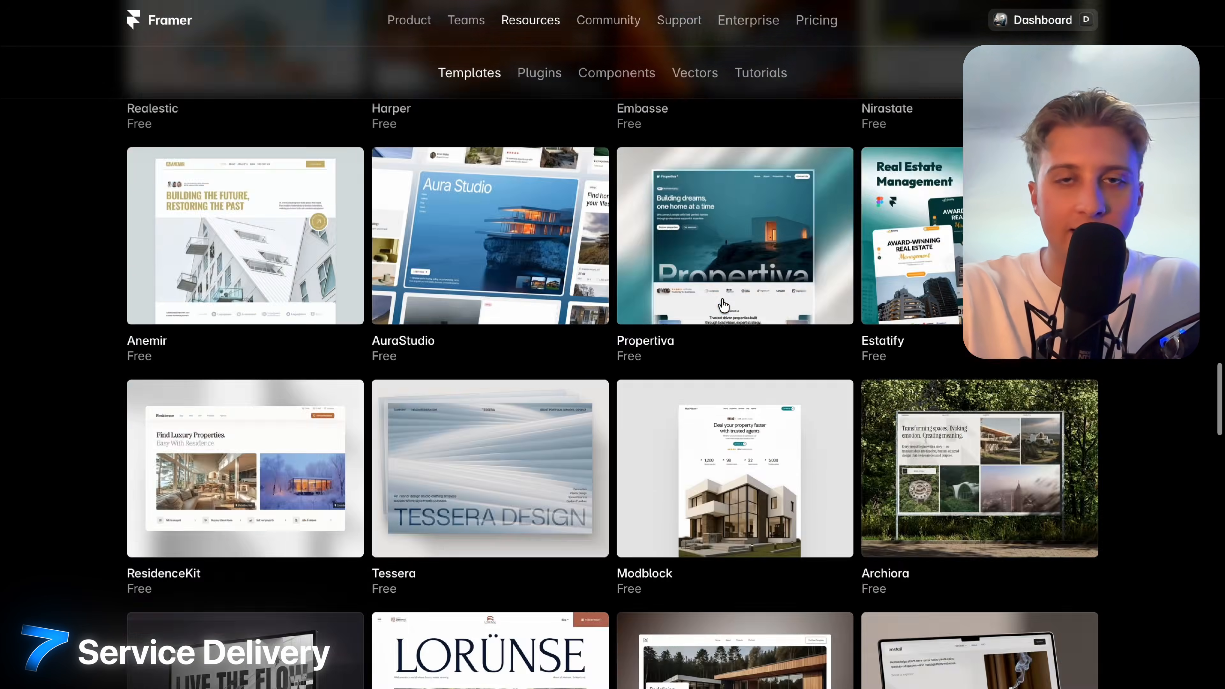
scroll(722, 304, "up", 15)
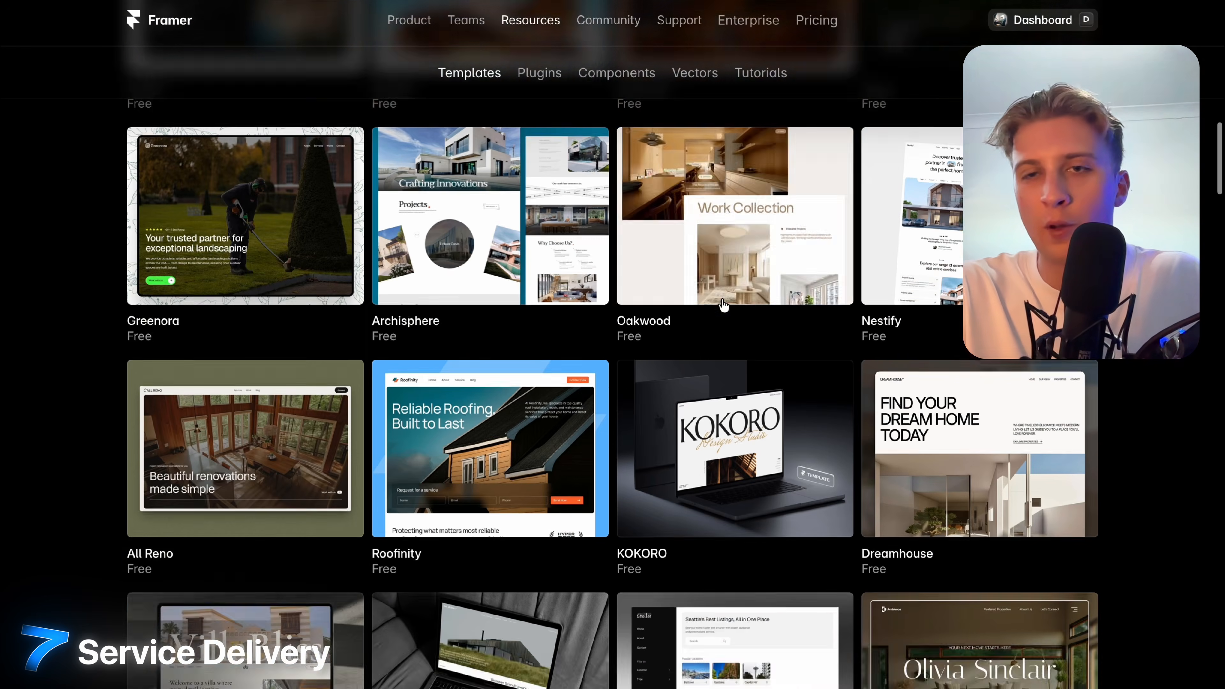
scroll(613, 386, "up", 5)
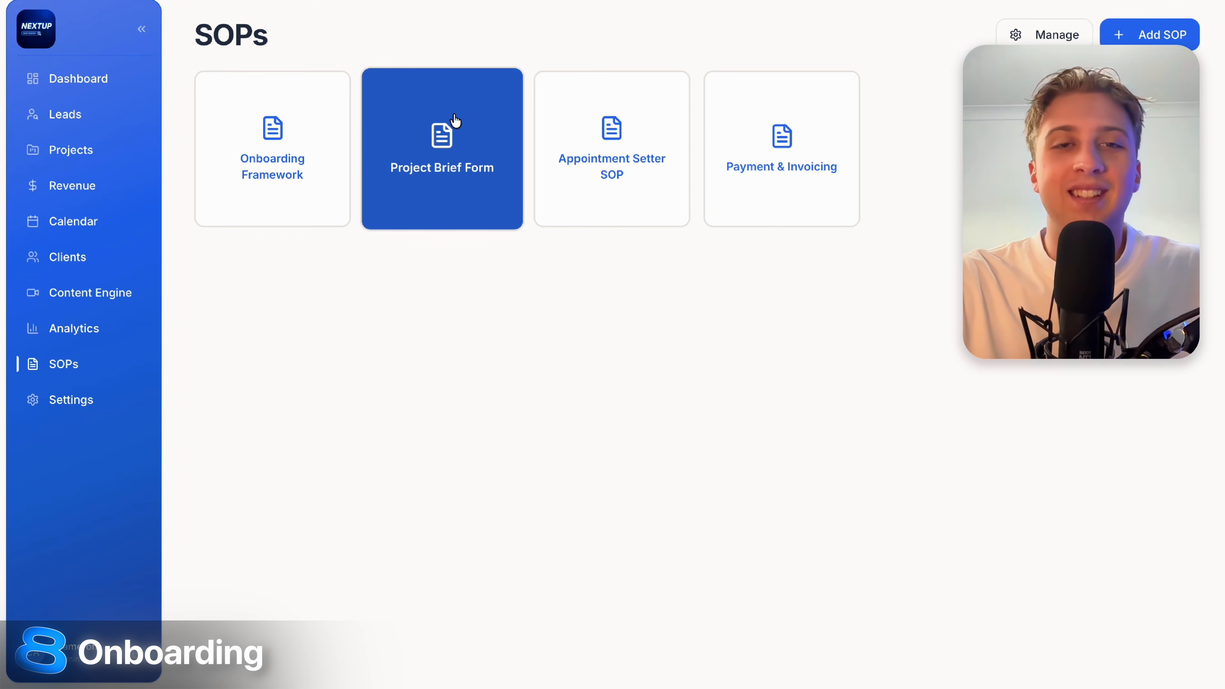
Open the Project Brief Form from the SOPs page and read through its required client inputs.
left_click(456, 121)
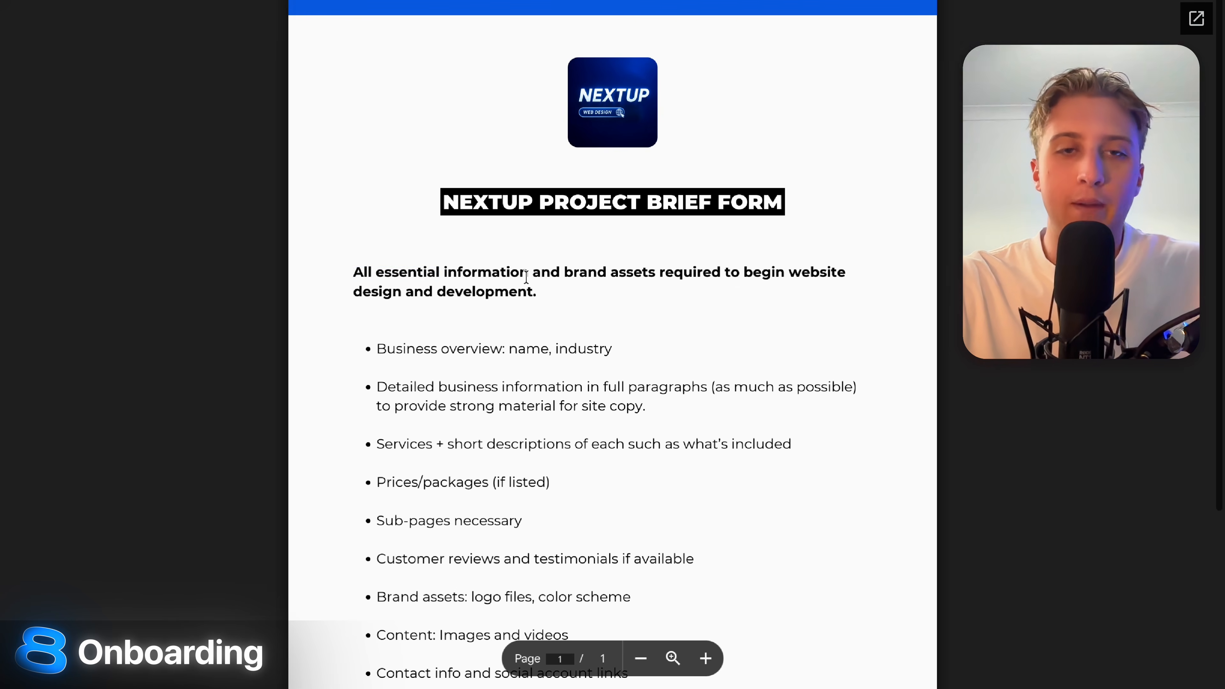
left_click_drag(353, 272, 552, 291)
left_click(552, 292)
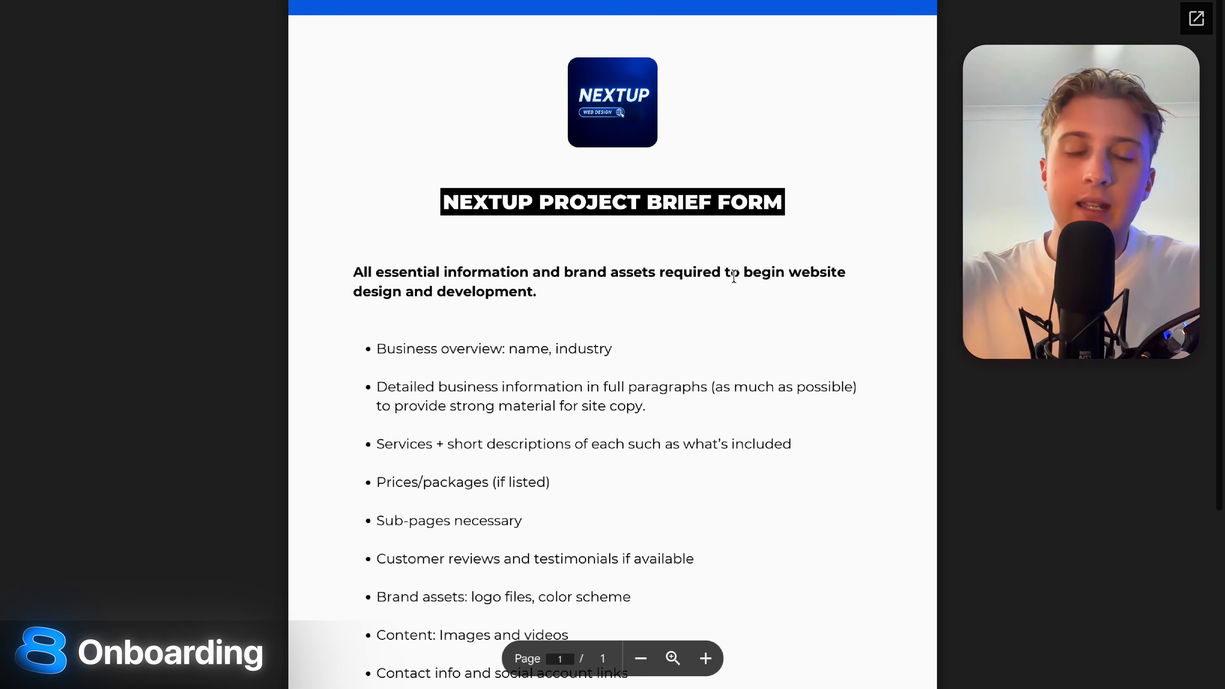
scroll(796, 372, "down", 5)
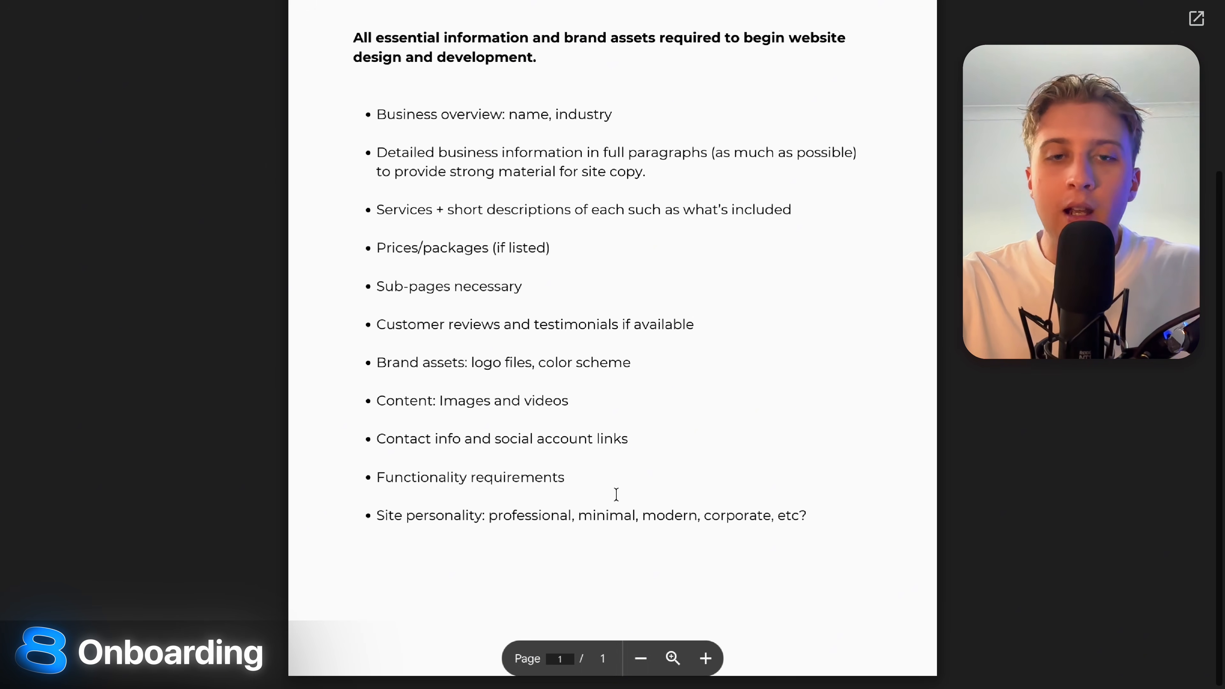
left_click_drag(820, 519, 375, 115)
double_click(472, 171)
scroll(486, 164, "up", 5)
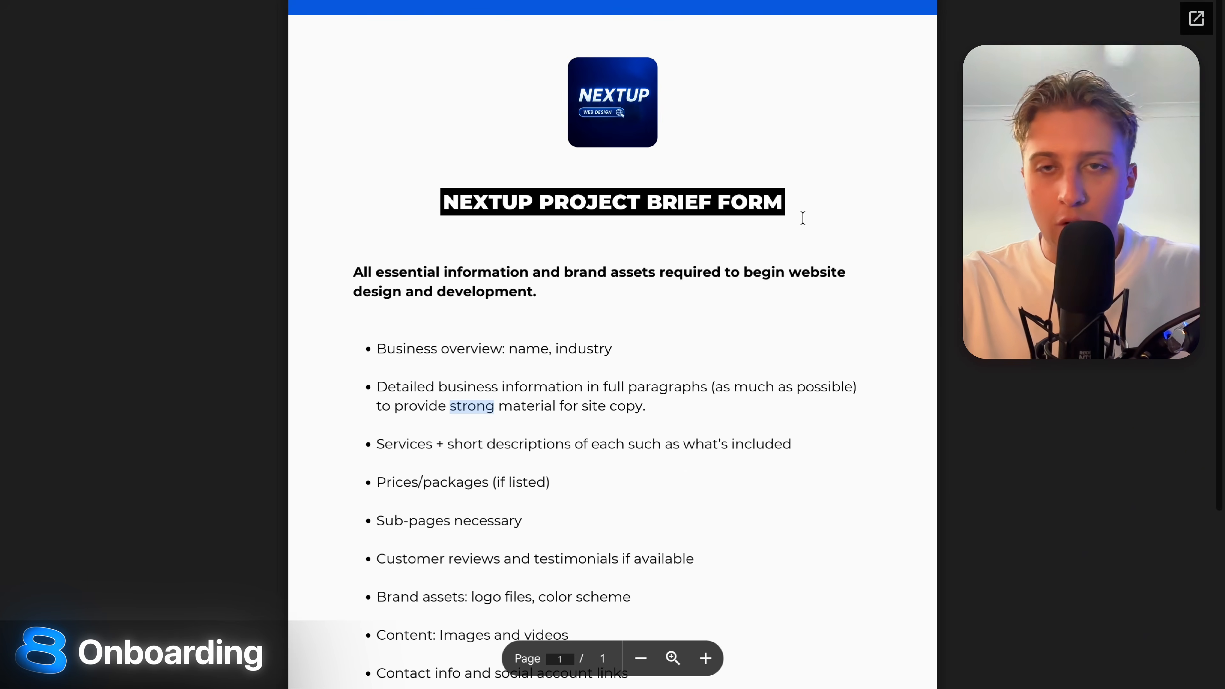
left_click(803, 217)
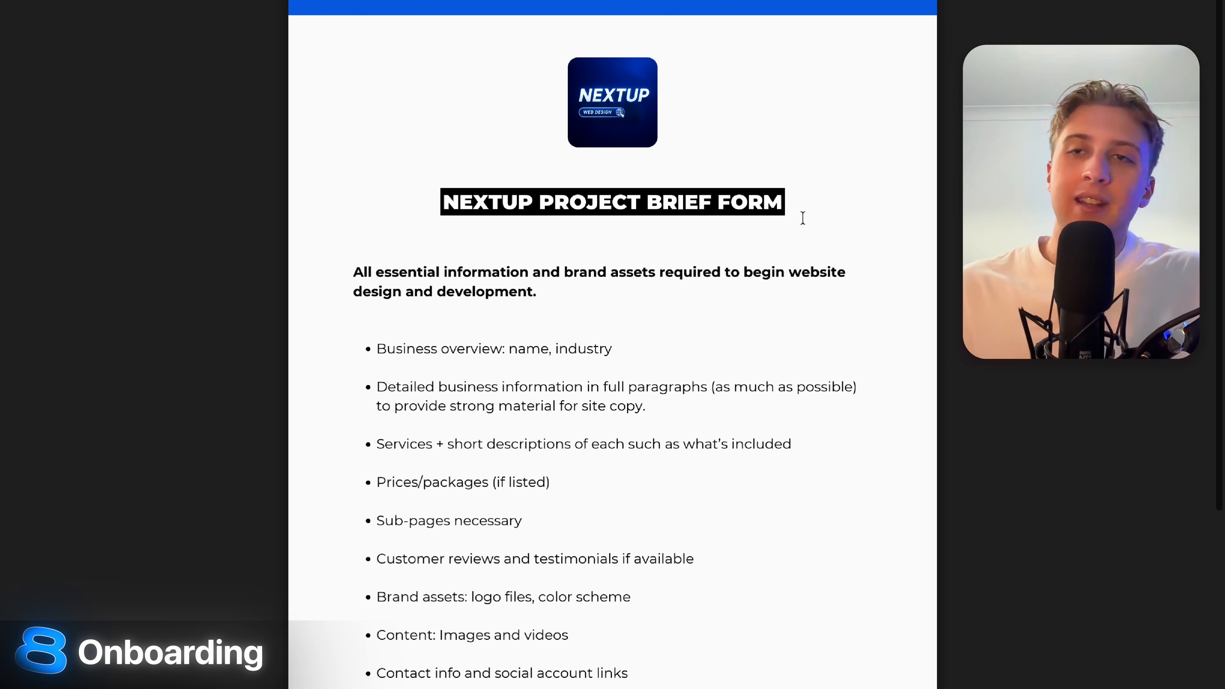
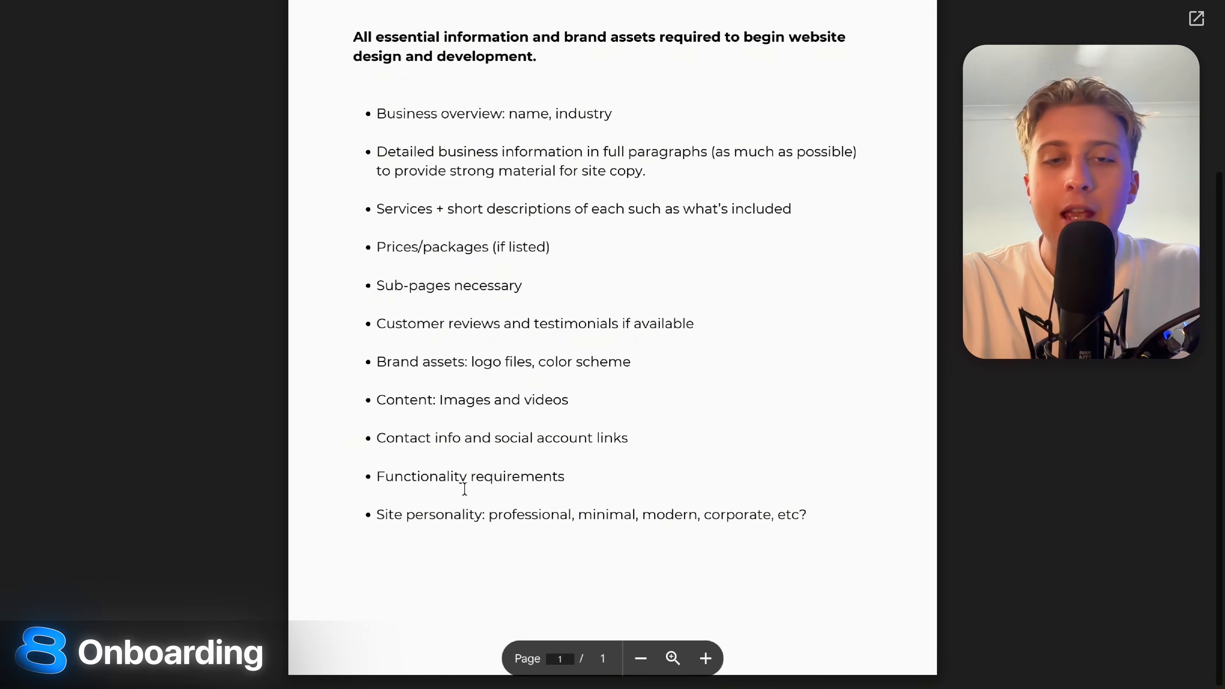
Screenshot the full one-page NEXTUP Project Brief Form with its required client items.
scroll(691, 528, "up", 1)
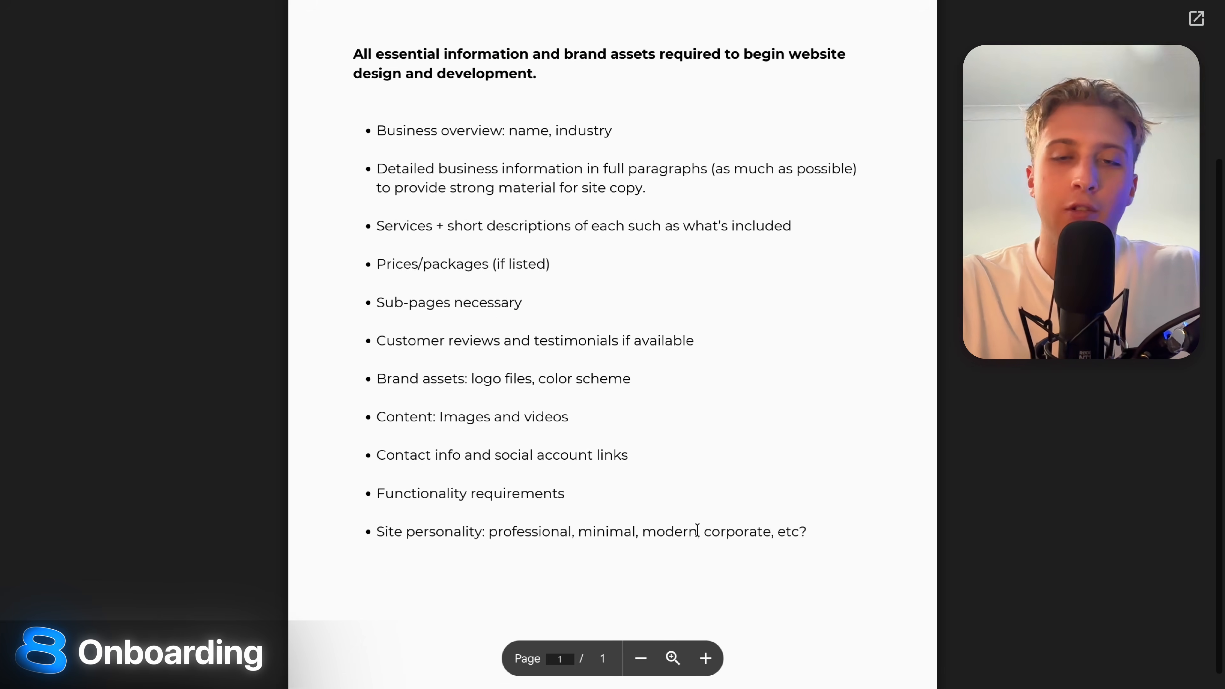
scroll(838, 385, "down", 1)
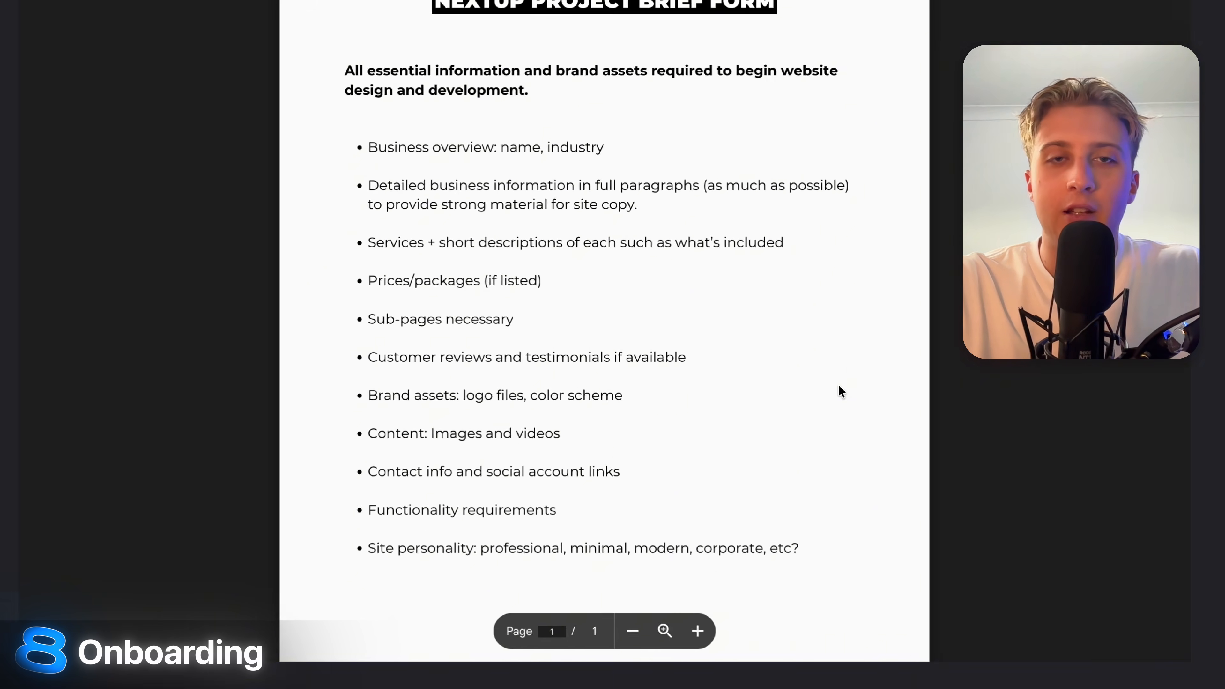
scroll(838, 385, "up", 2)
scroll(838, 385, "up", 1)
scroll(838, 385, "down", 2)
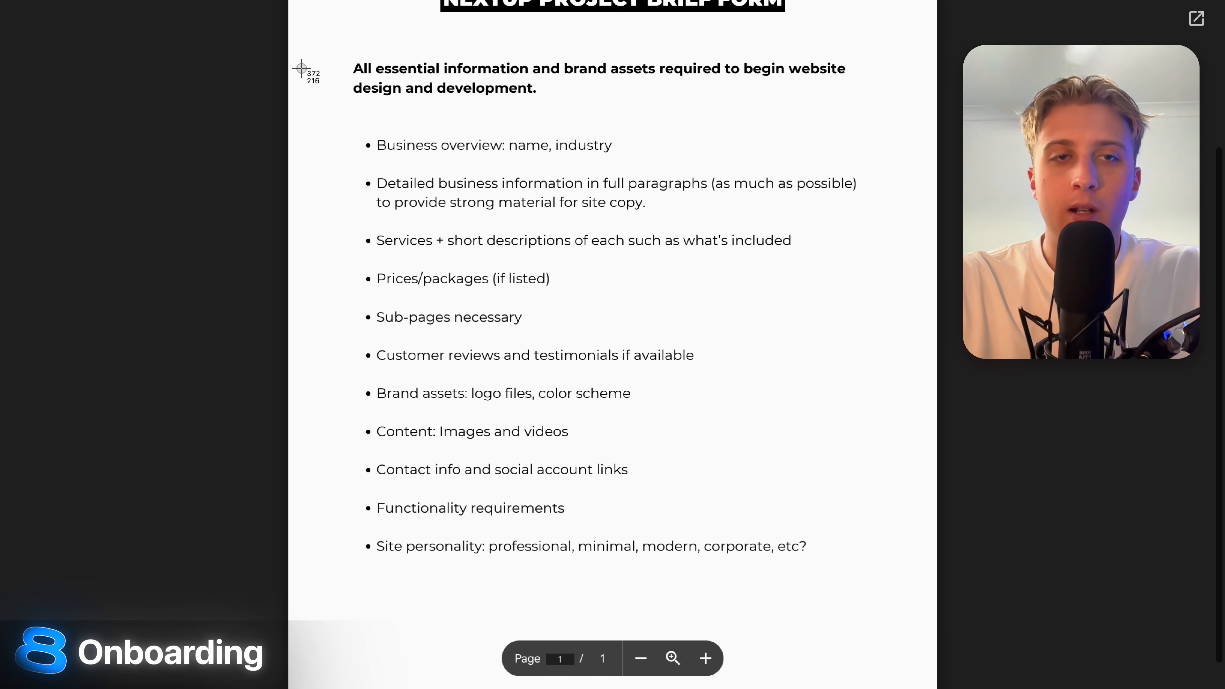
left_click_drag(292, 41, 916, 644)
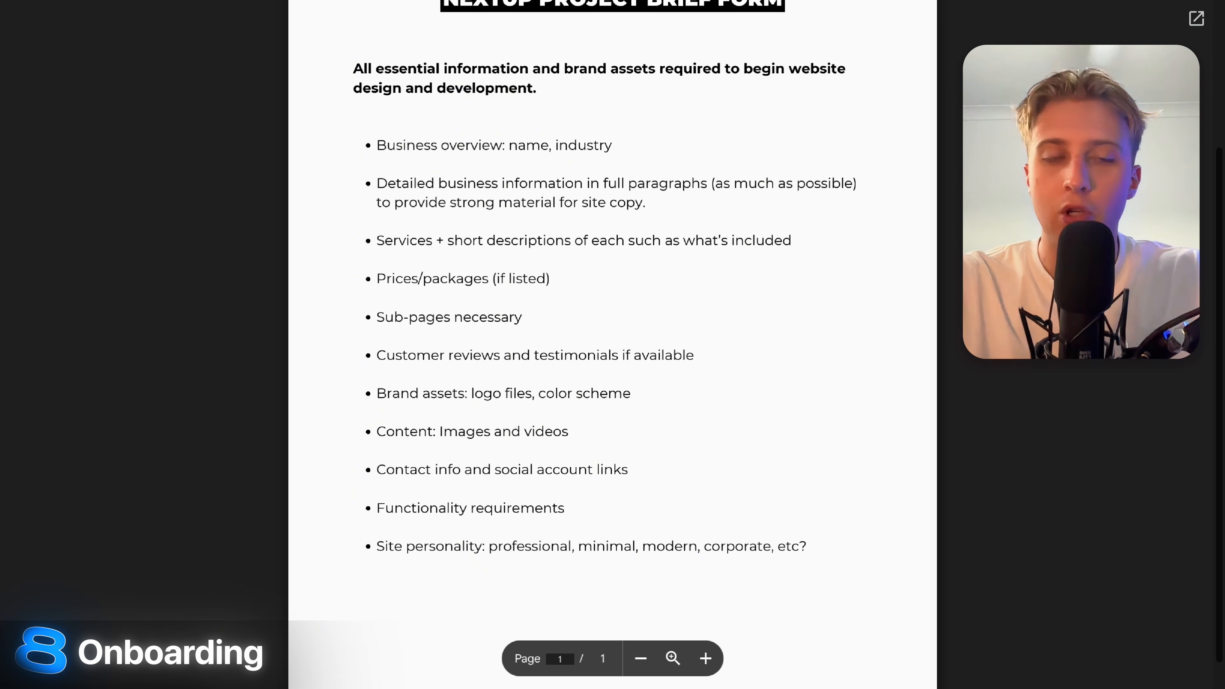
Attach the brief form screenshot to a new ChatGPT chat.
left_click(907, 1)
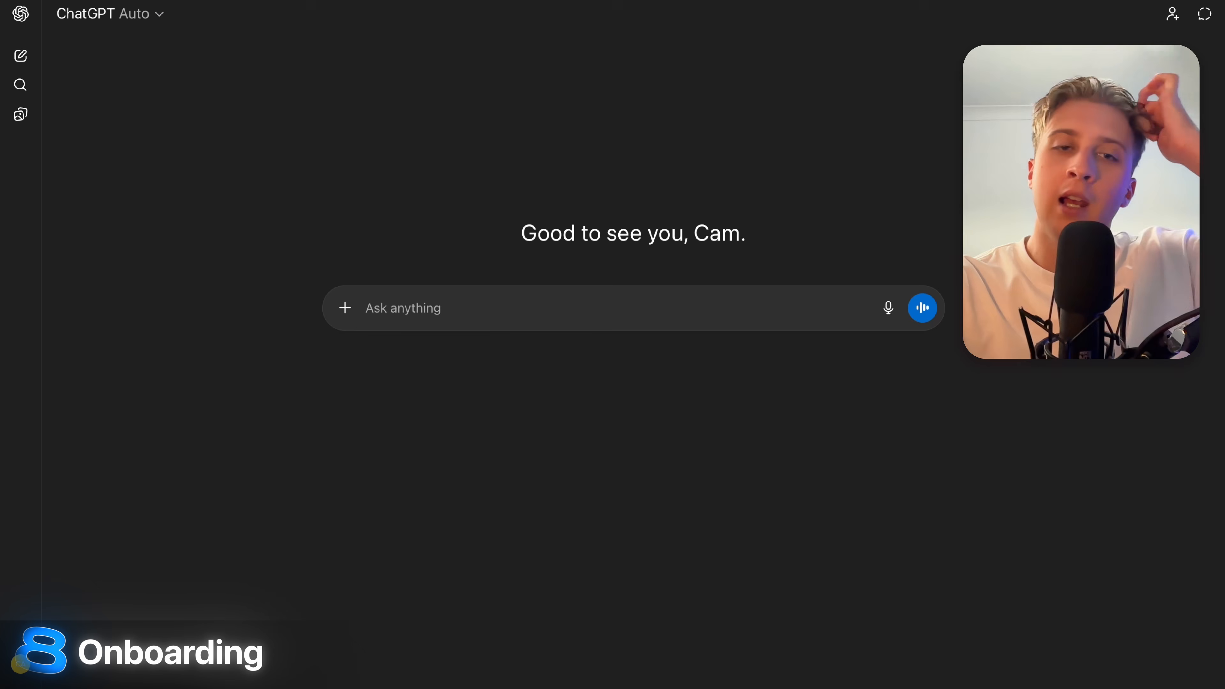
left_click(345, 308)
left_click(385, 346)
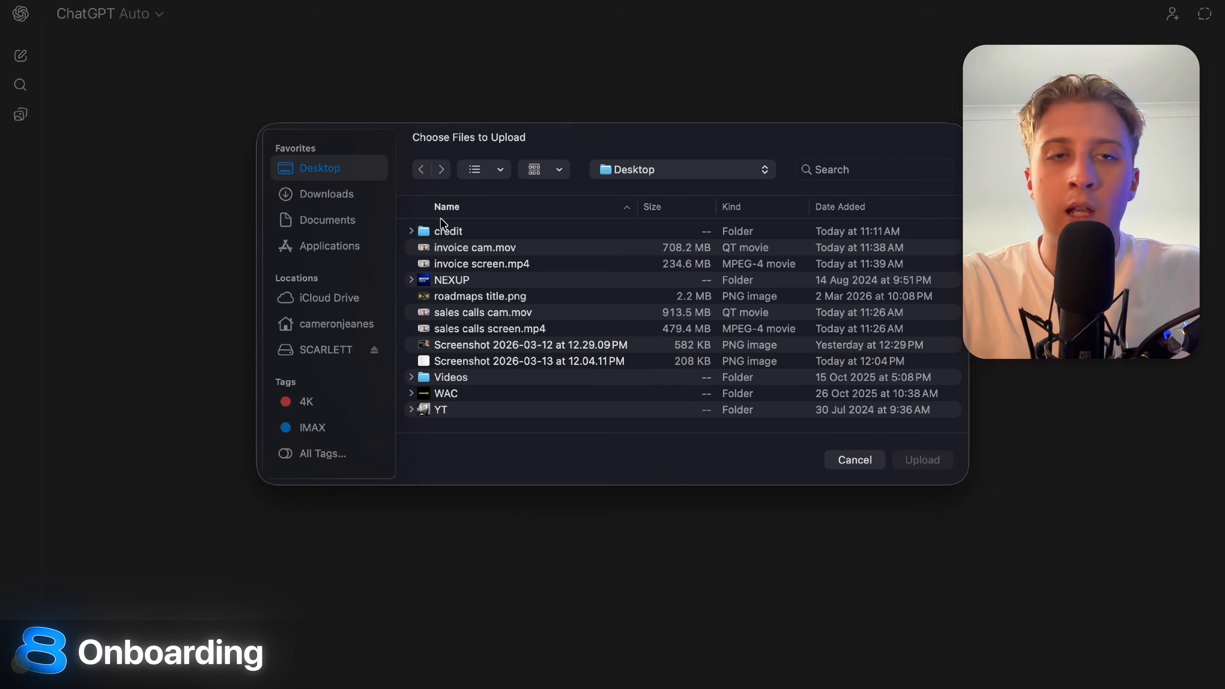
left_click(513, 362)
left_click(916, 464)
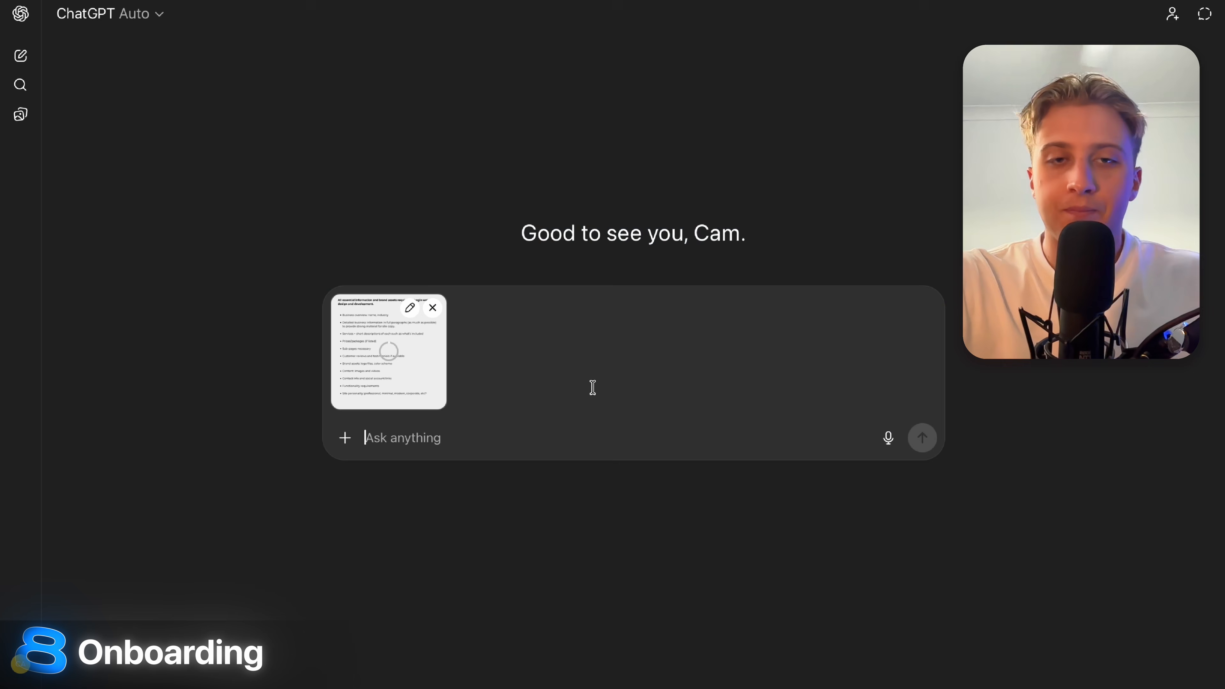
Ask ChatGPT to fill out the brief in depth for a mock Sydney house-remodelling company.
type("im this")
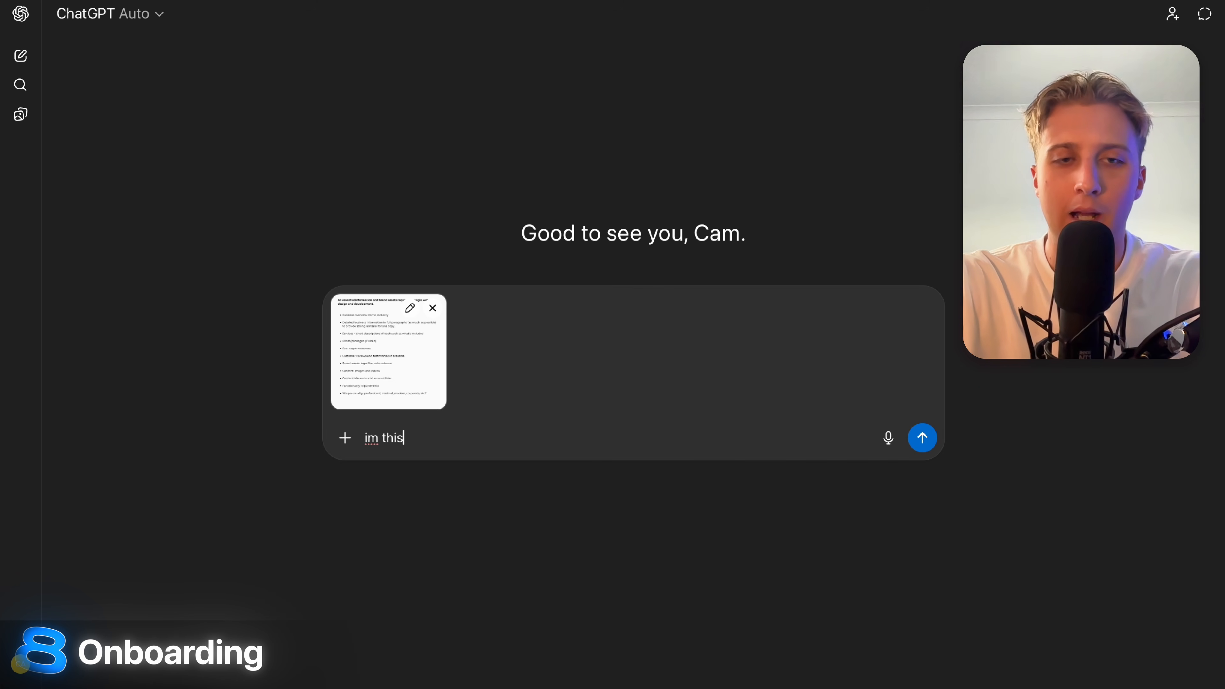
key("BackSpace")
key("BackSpace")
key("BackSpace")
type("this is a")
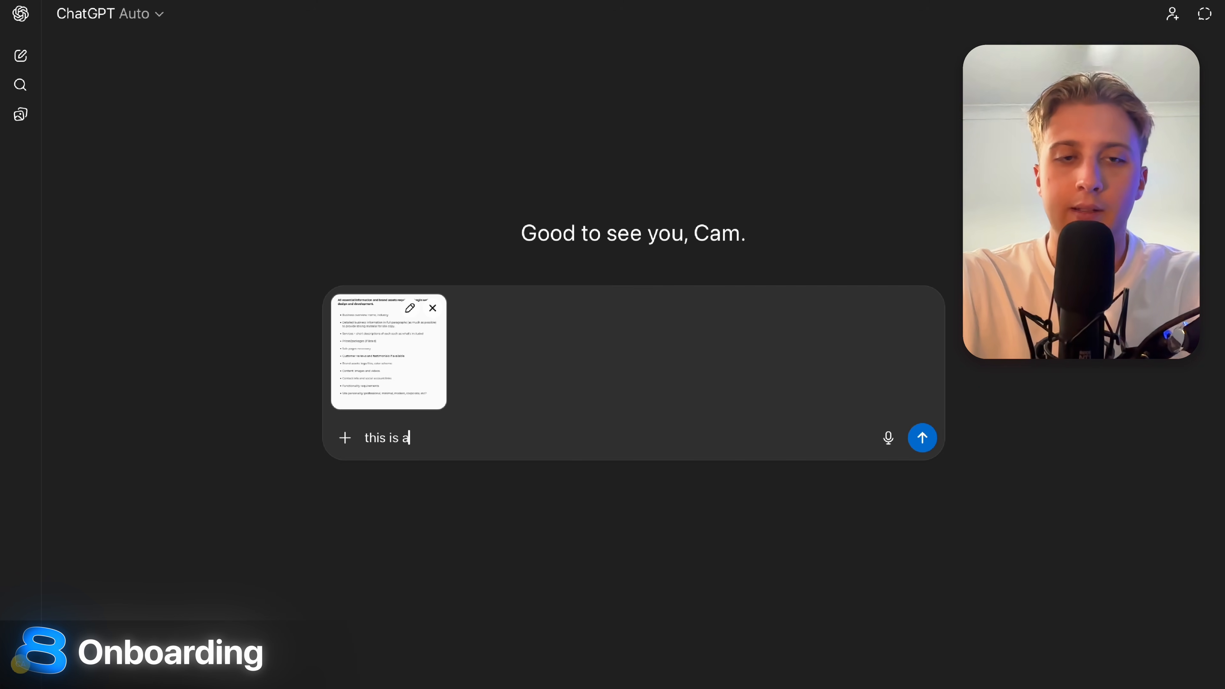
type(" web design project")
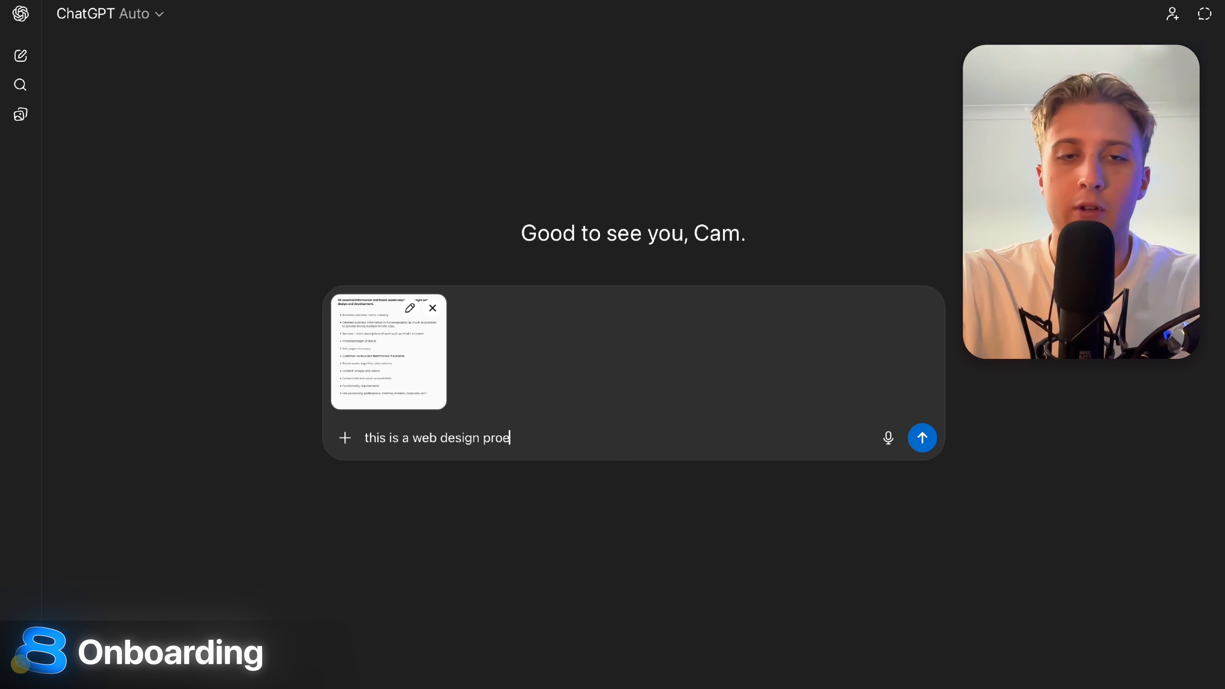
type(" brief form,")
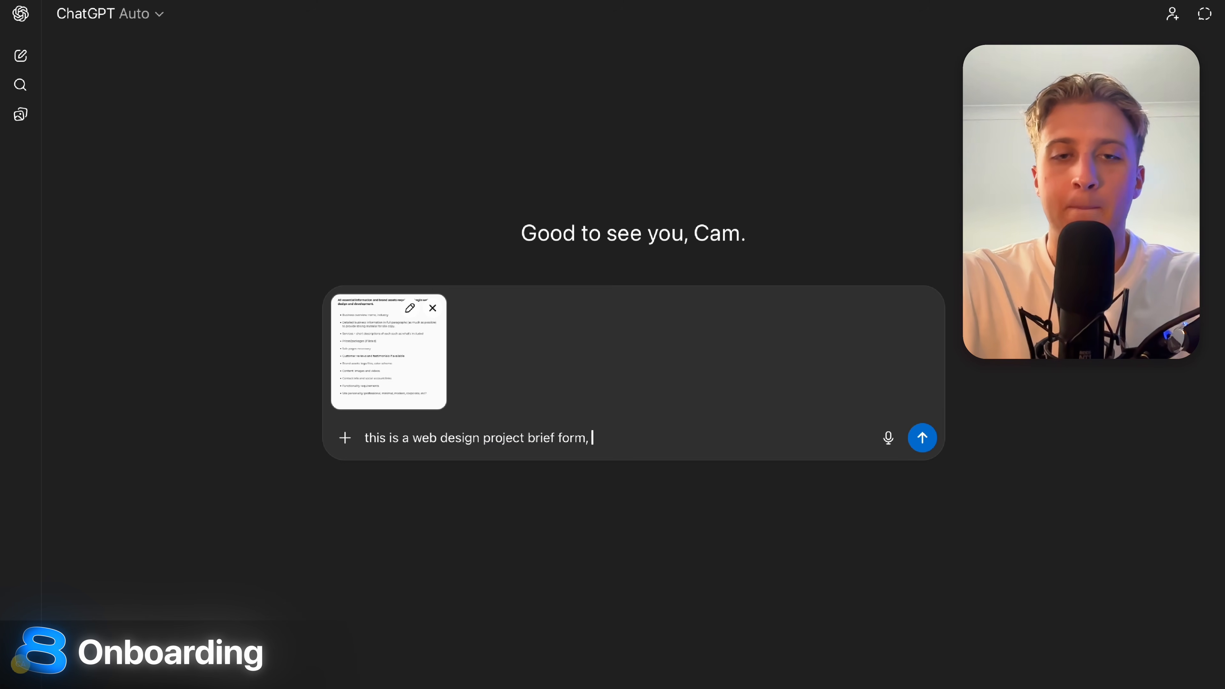
type(" I want you t")
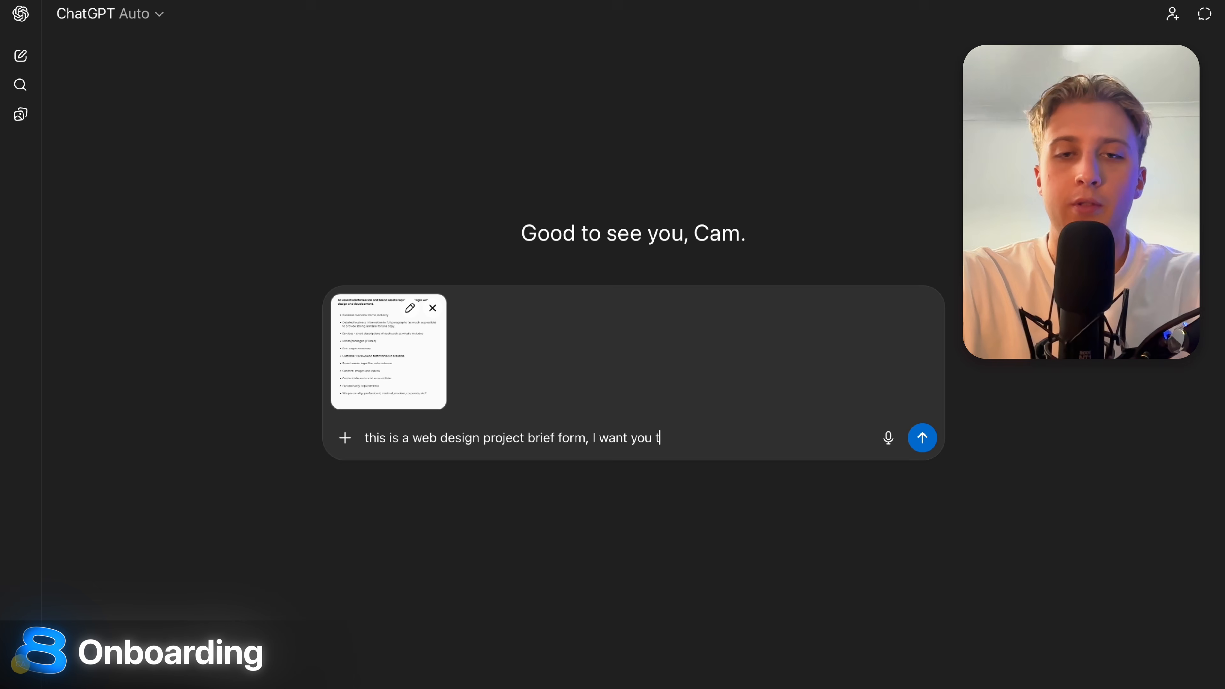
type("o fill it out in-")
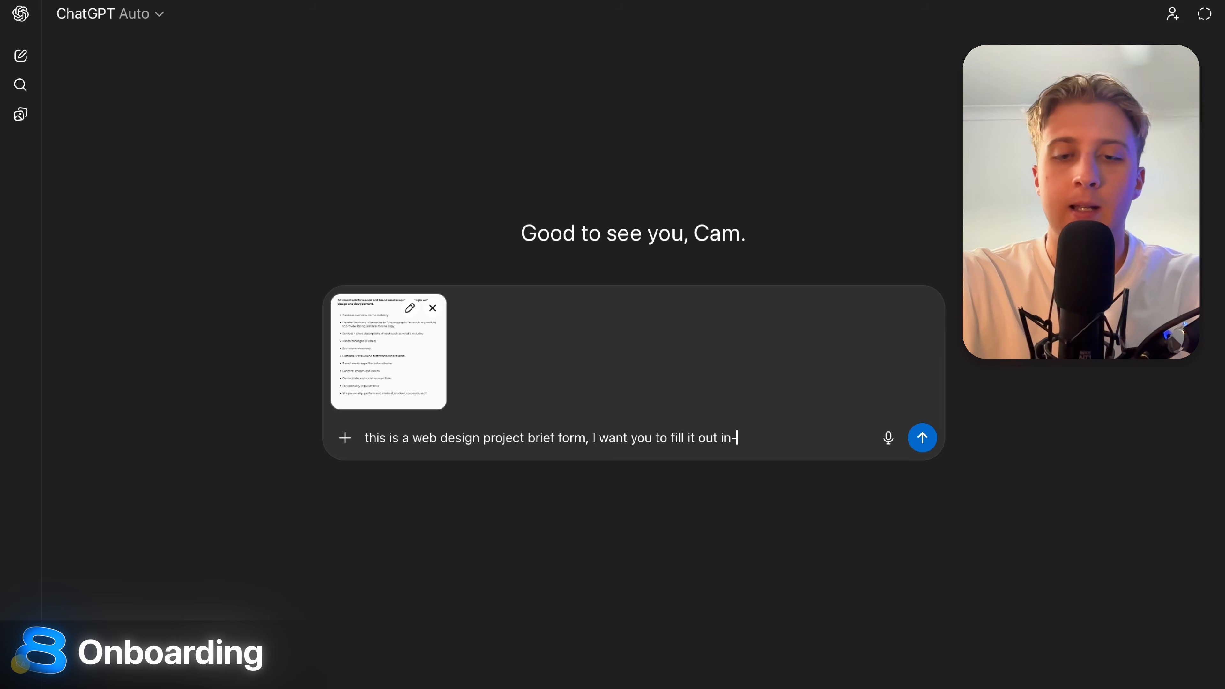
type("depth (obv")
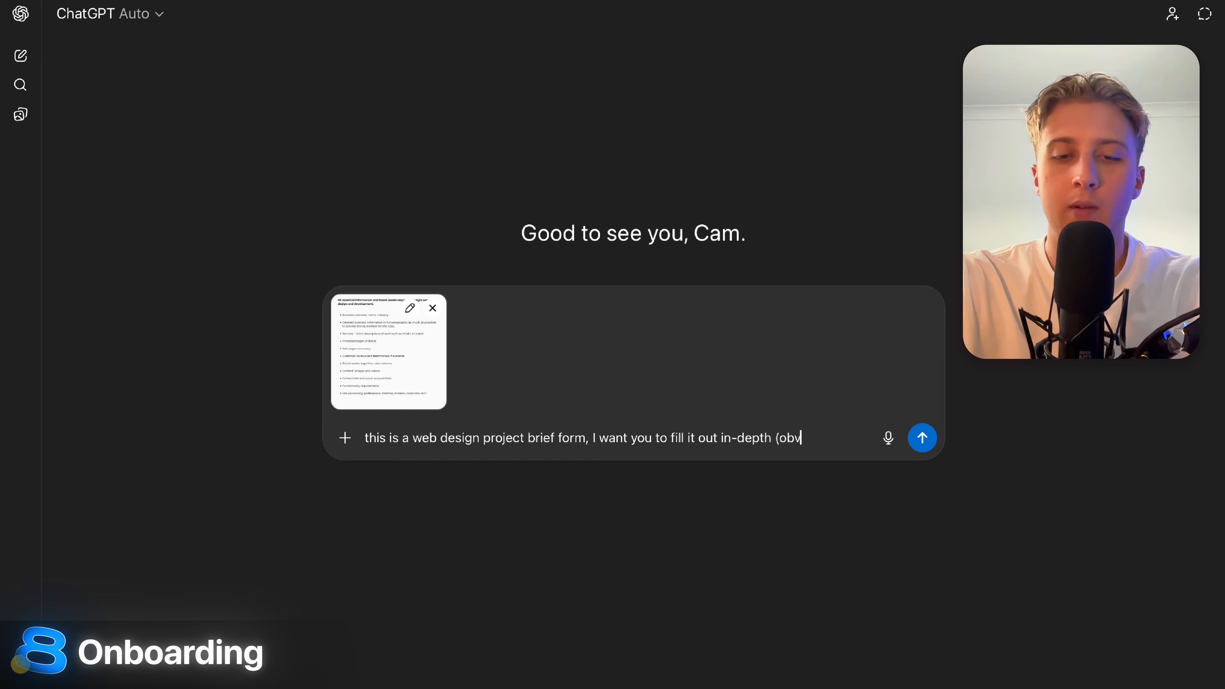
type("iously not comte")
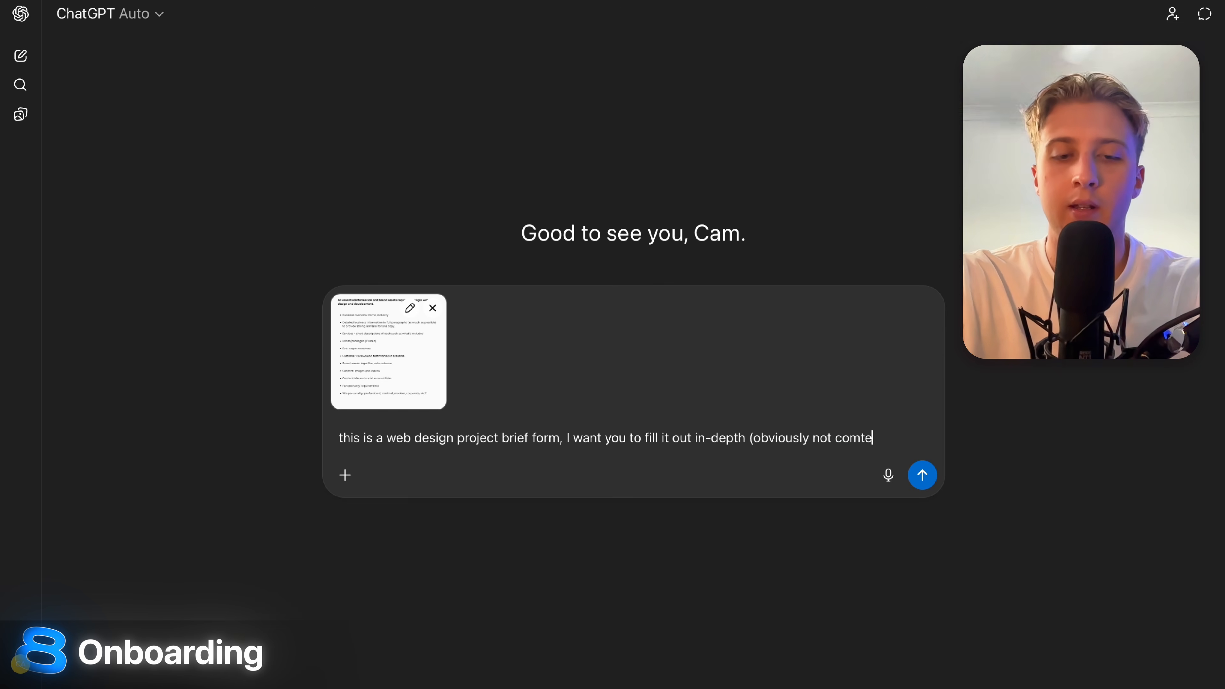
key("BackSpace")
key("BackSpace")
key("BackSpace")
type("ntent just text and copy")
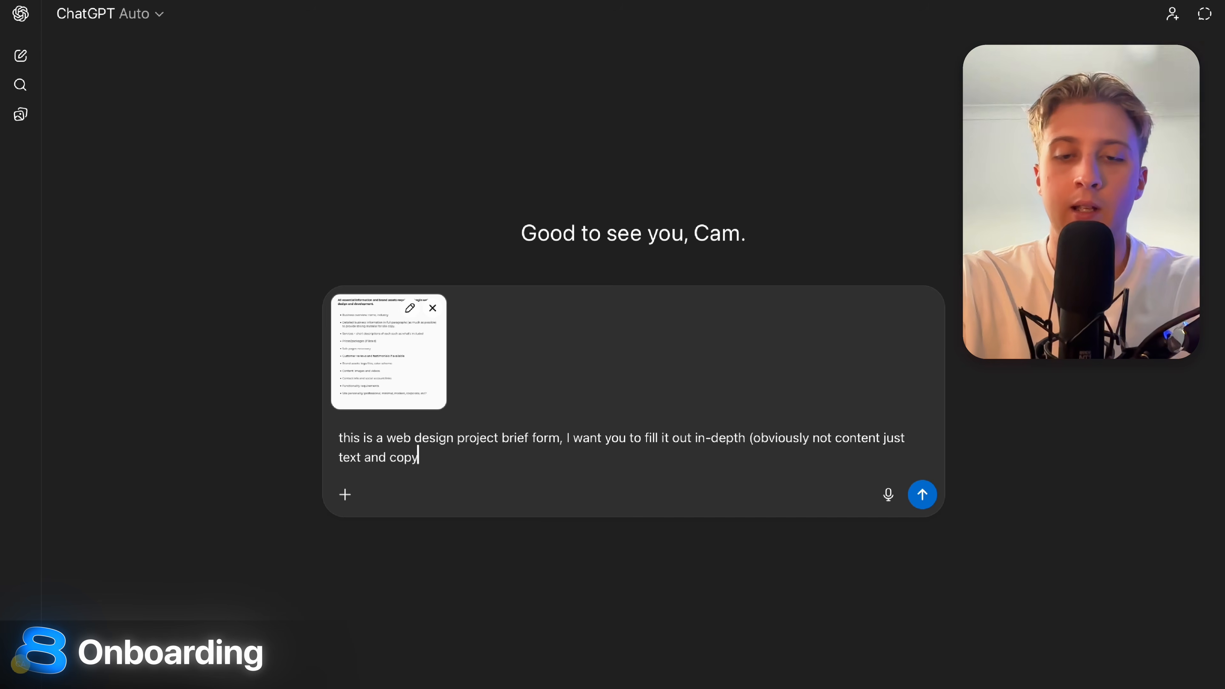
type(") ")
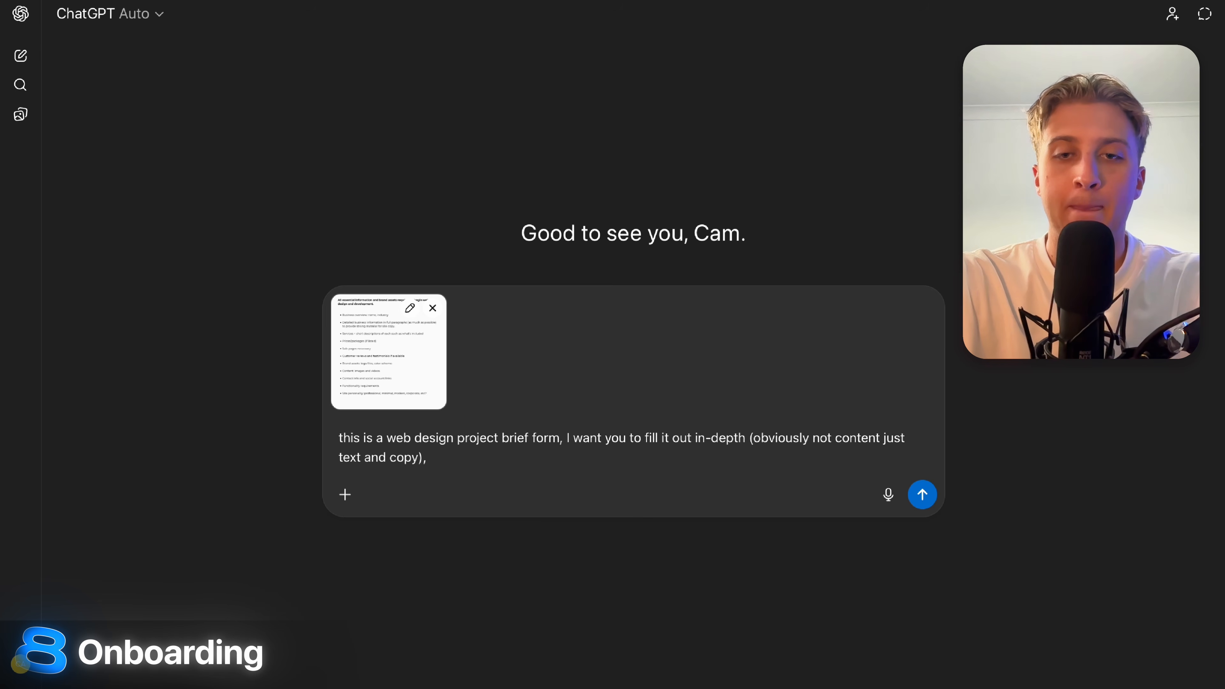
type("for a mockup")
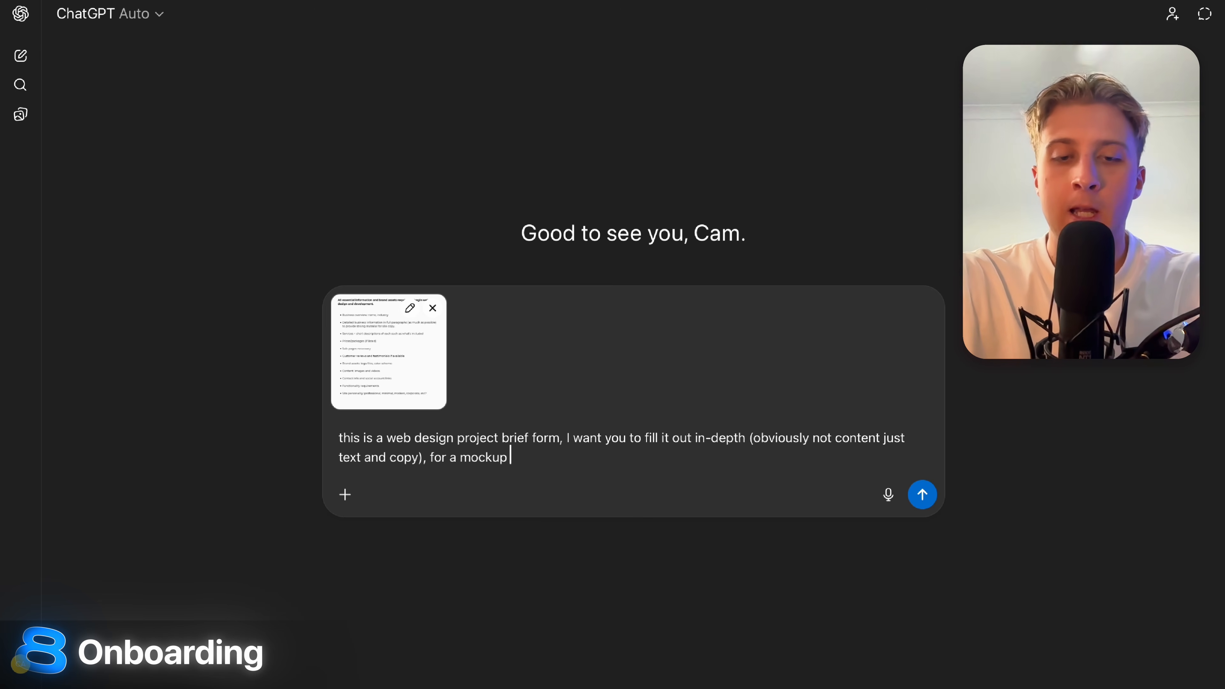
type(" business for a")
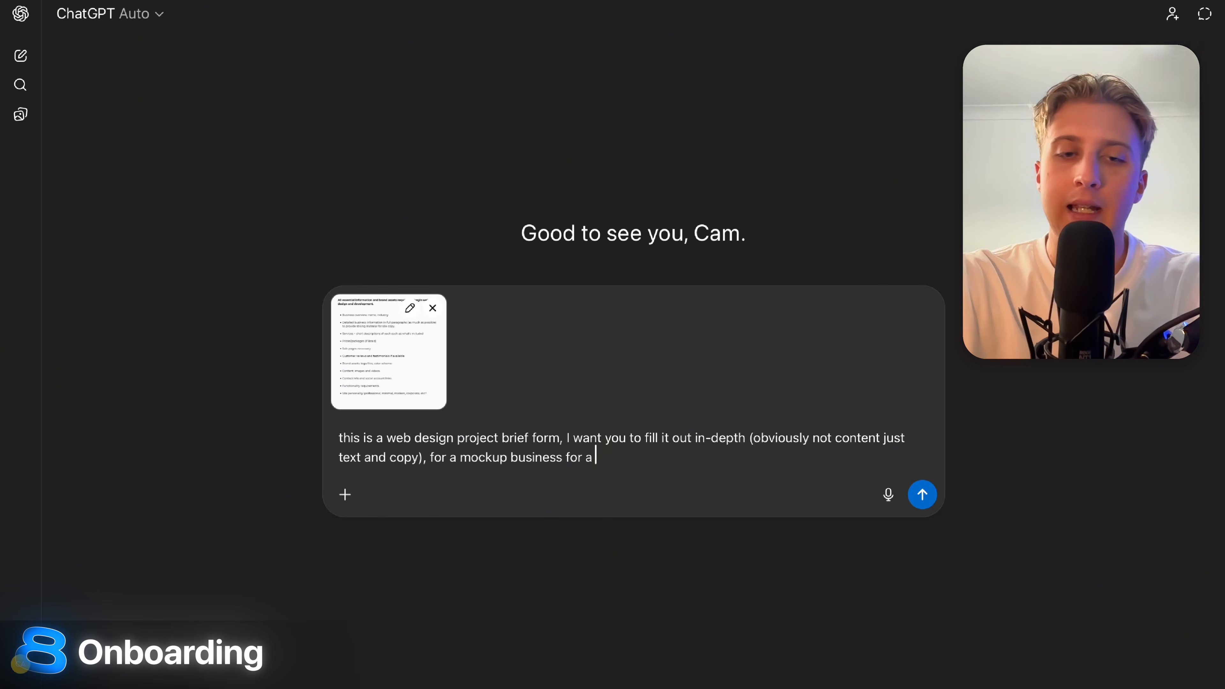
type(" house remodeling compa")
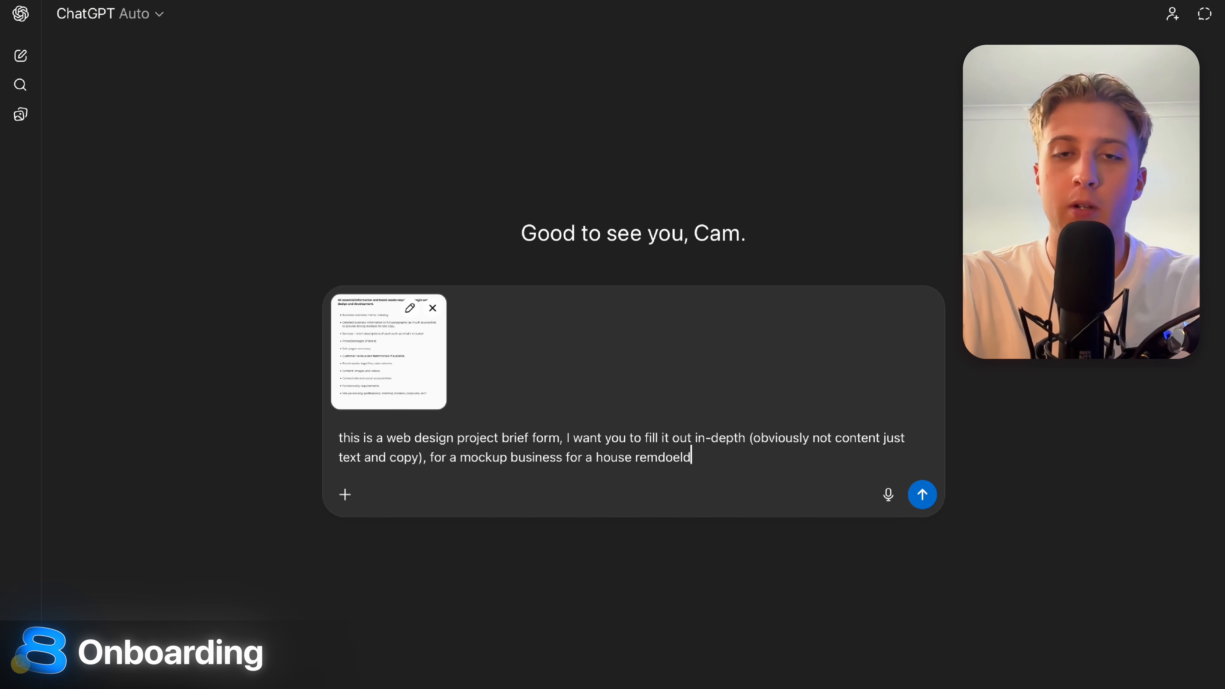
type("ny in Sydney")
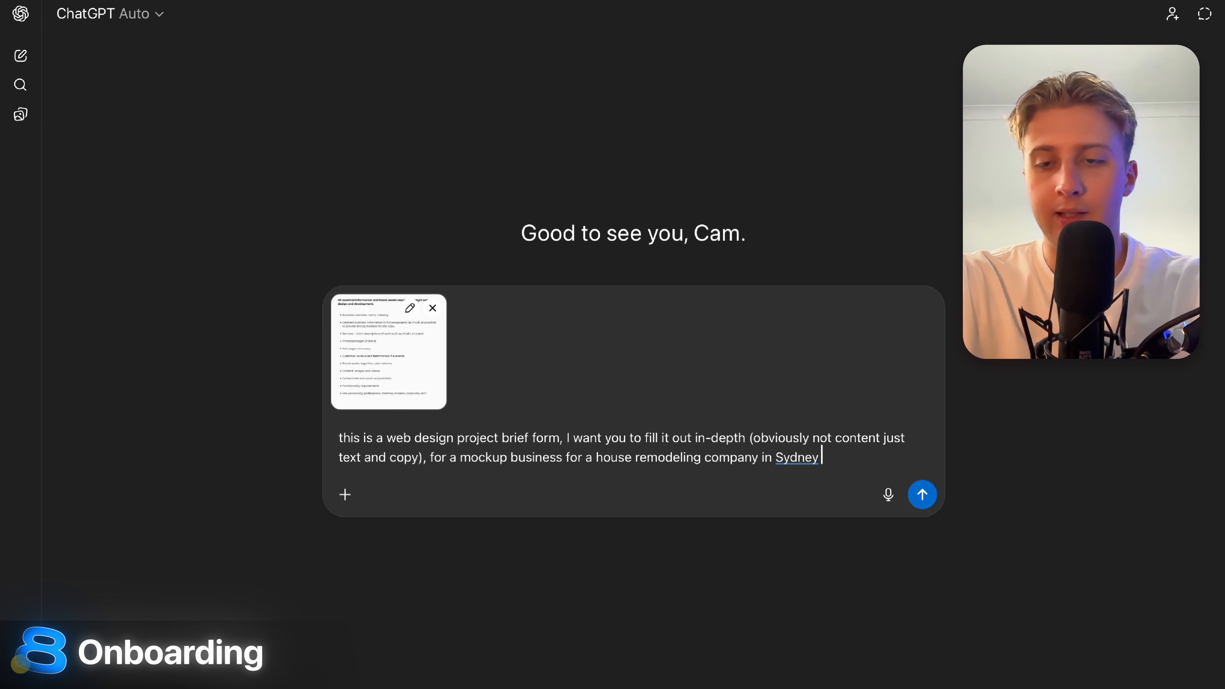
key("Return")
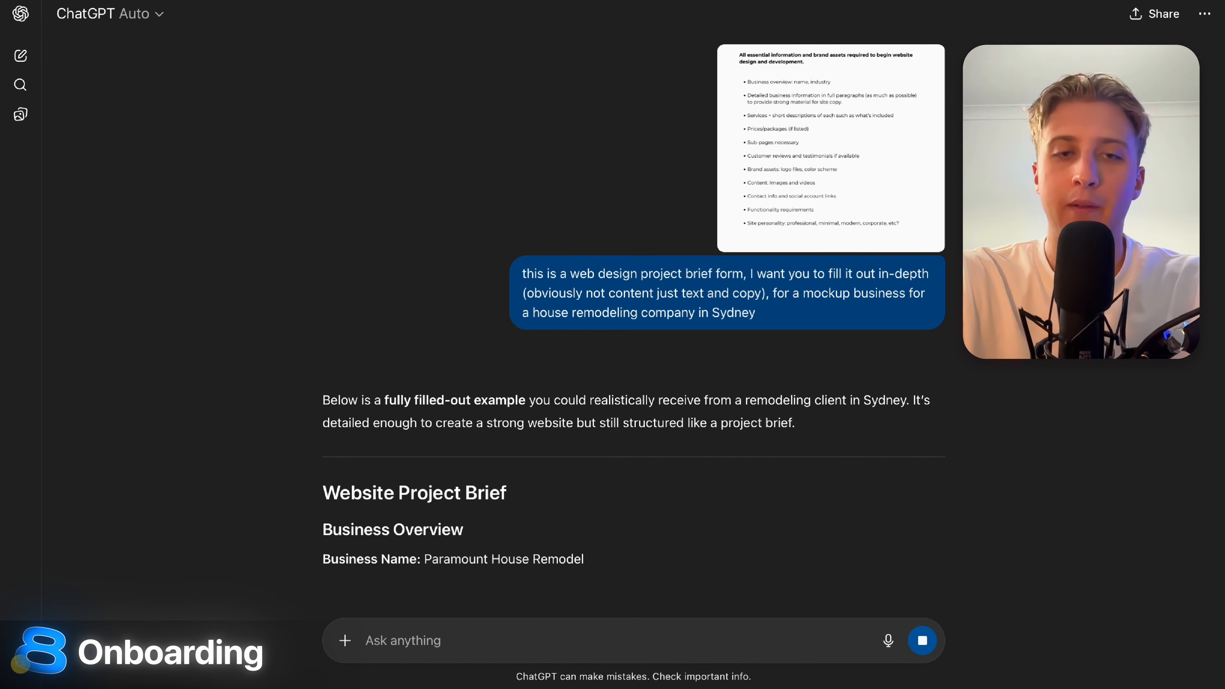
Read the brief's opening, highlighting the business name Paramount House Remodelling and its overview.
scroll(622, 554, "down", 2)
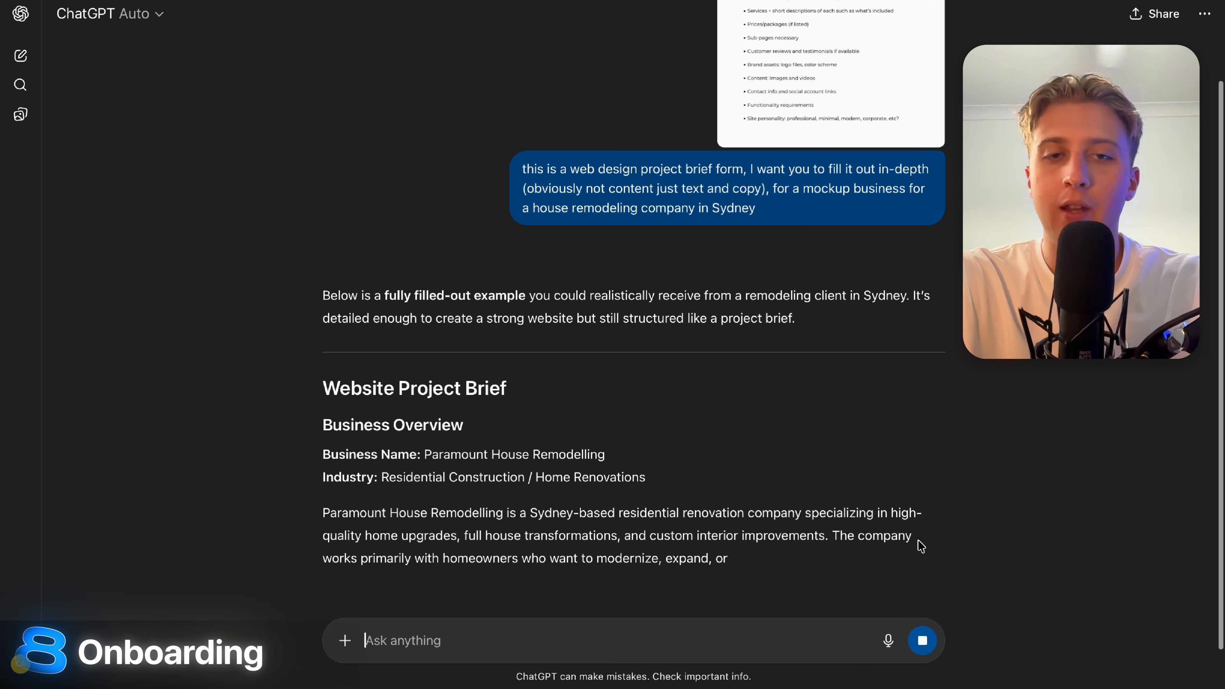
scroll(988, 564, "down", 2)
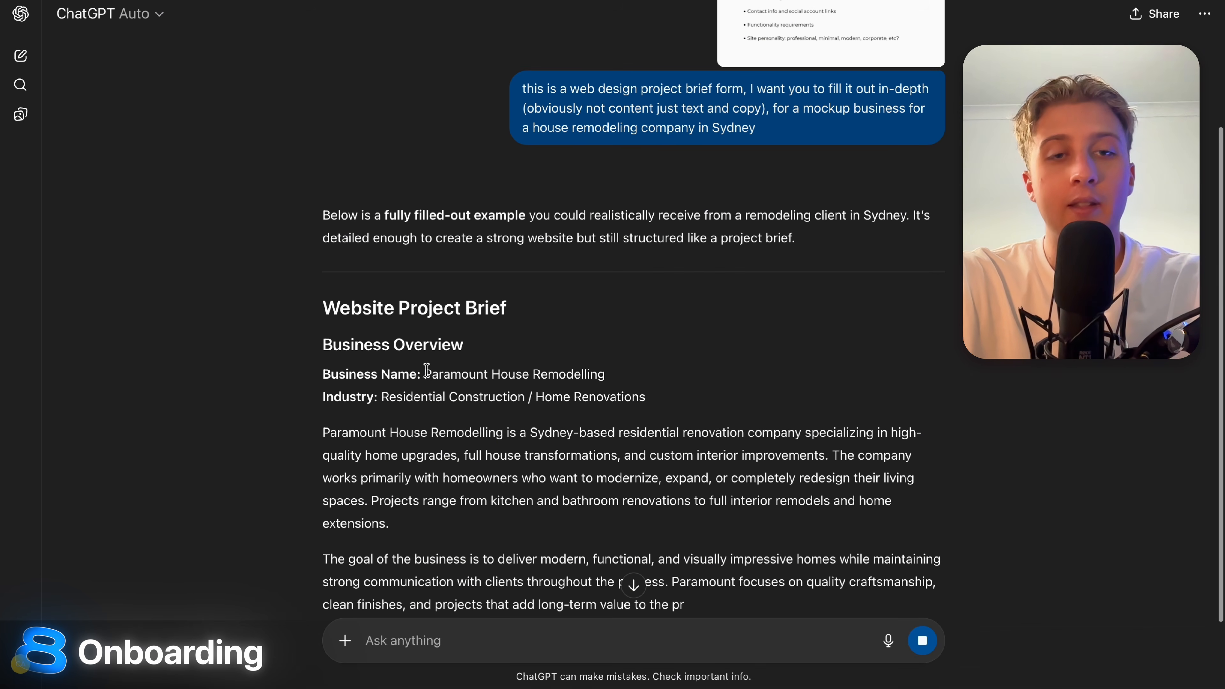
left_click_drag(422, 374, 678, 371)
left_click(680, 371)
left_click_drag(417, 374, 753, 368)
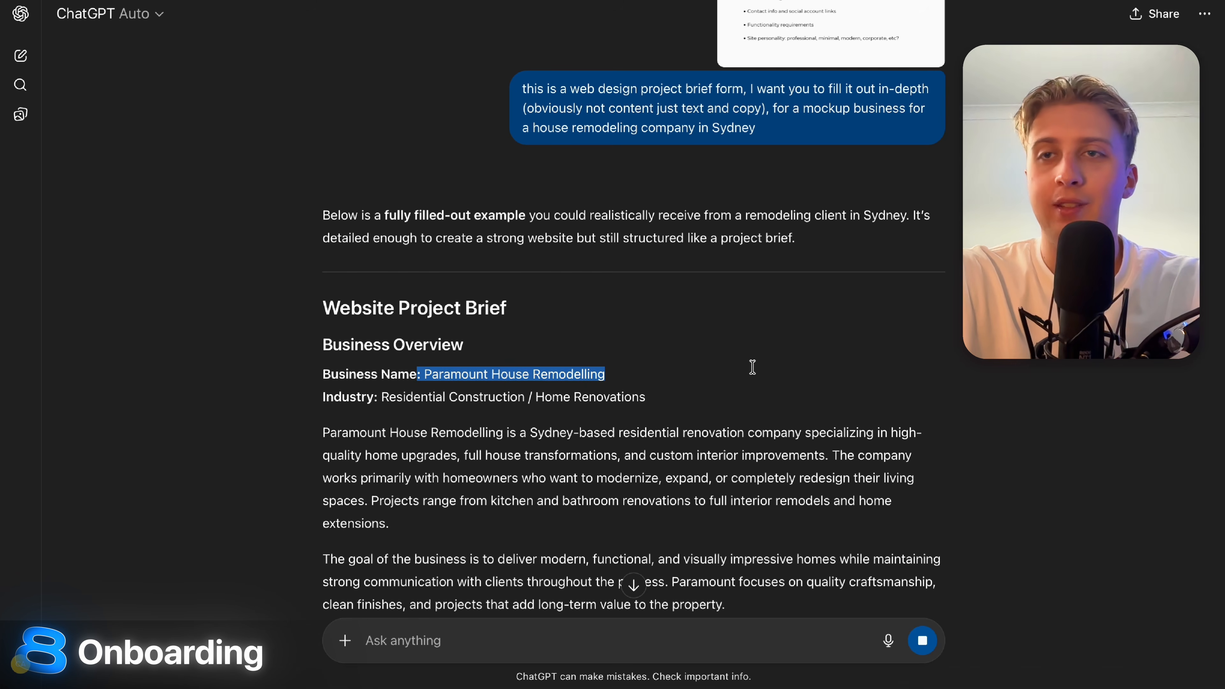
left_click(752, 367)
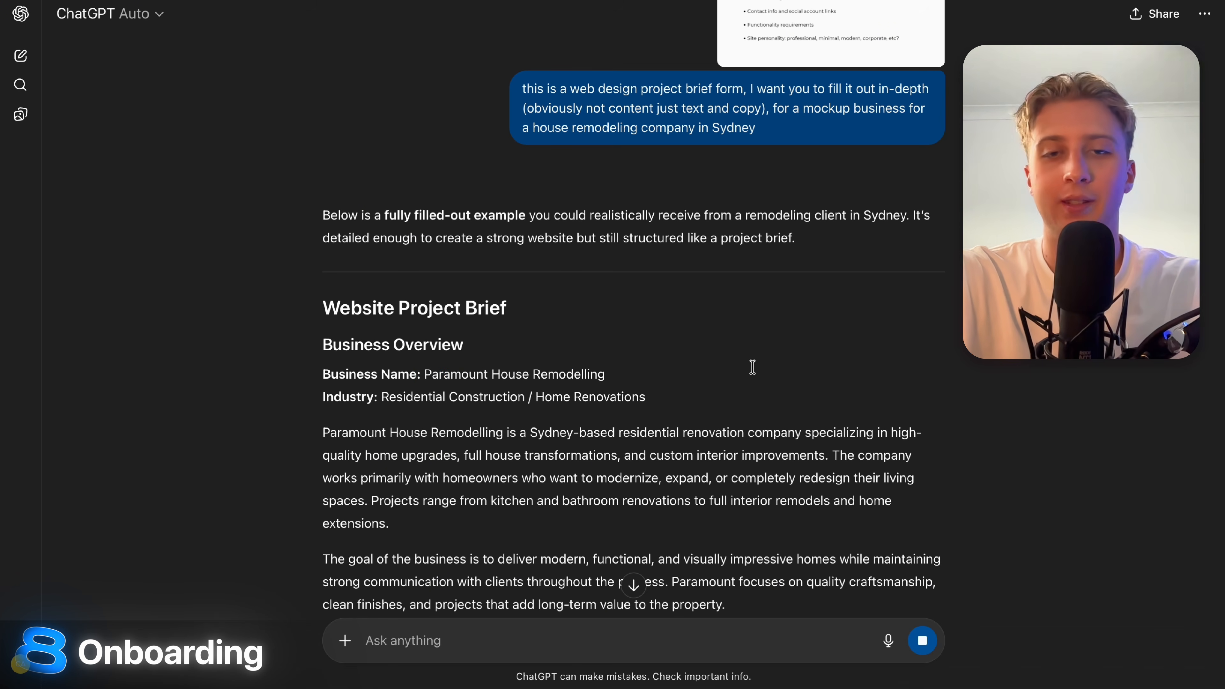
scroll(752, 367, "down", 3)
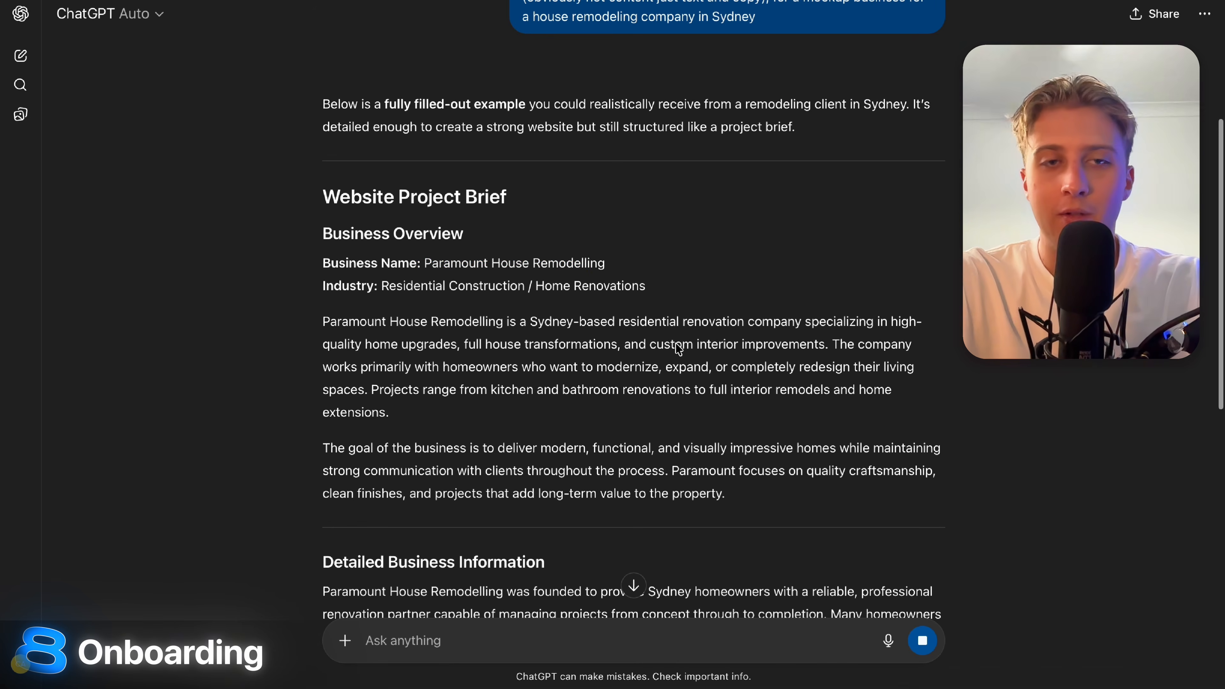
left_click_drag(417, 263, 697, 251)
left_click(697, 251)
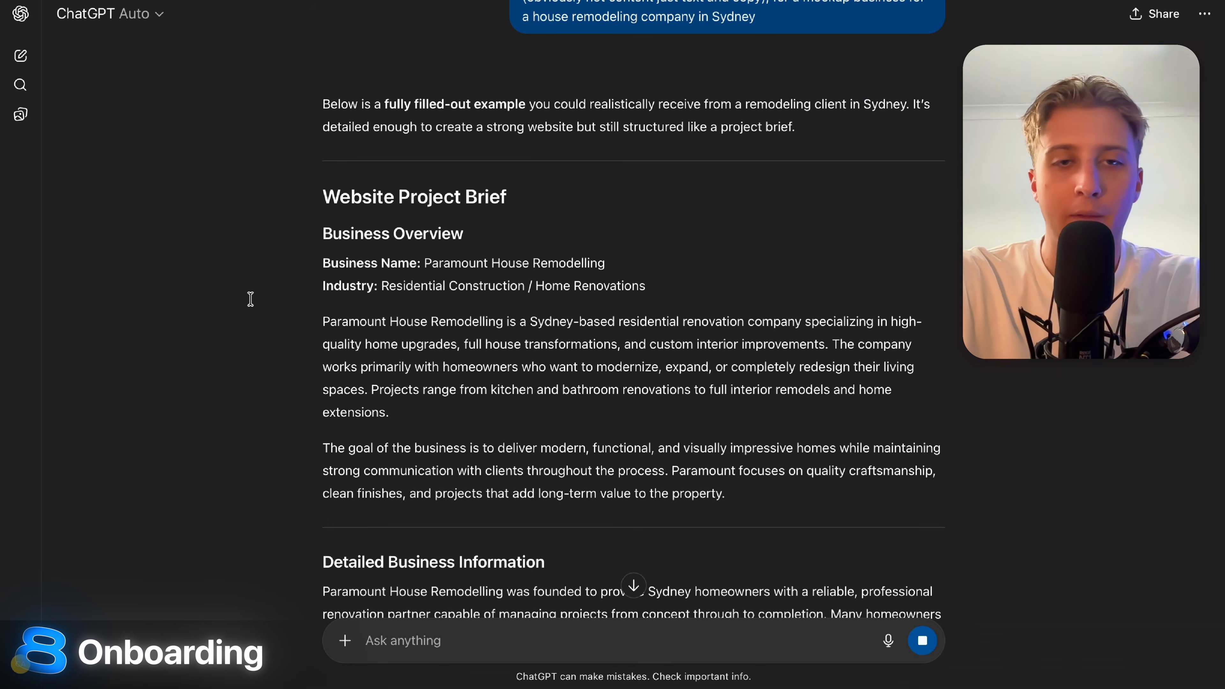
scroll(592, 408, "down", 2)
scroll(593, 411, "down", 1)
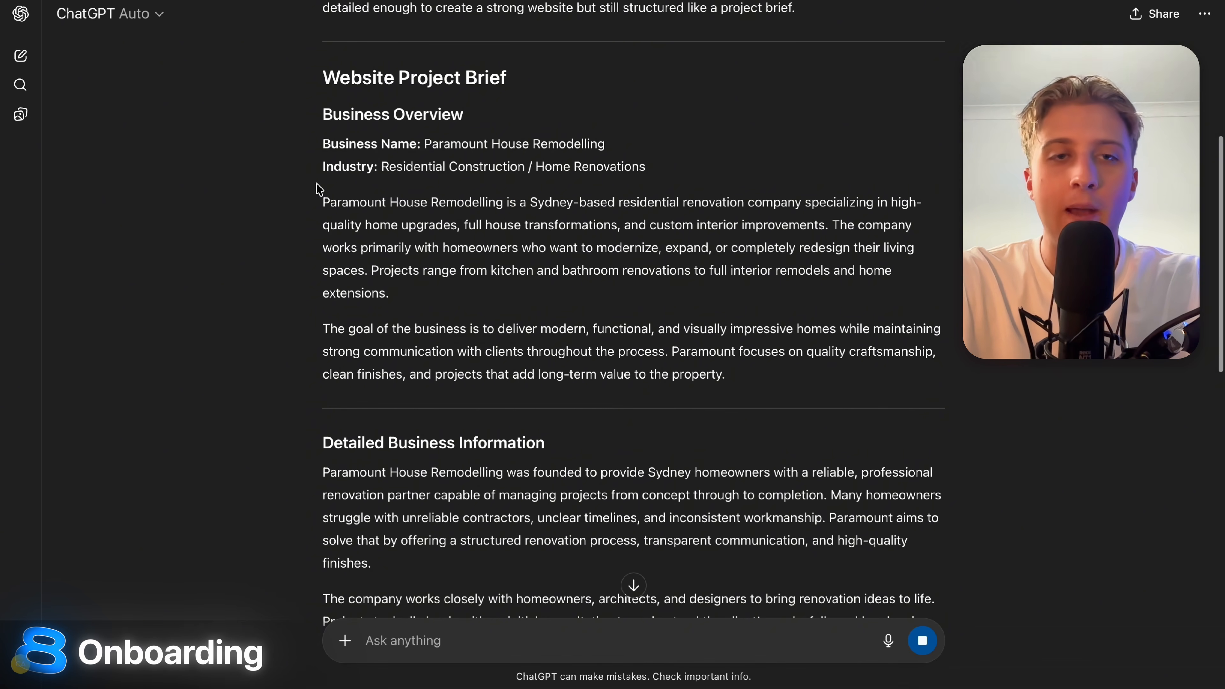
left_click_drag(320, 196, 551, 202)
left_click(581, 240)
left_click_drag(319, 195, 900, 197)
left_click(895, 197)
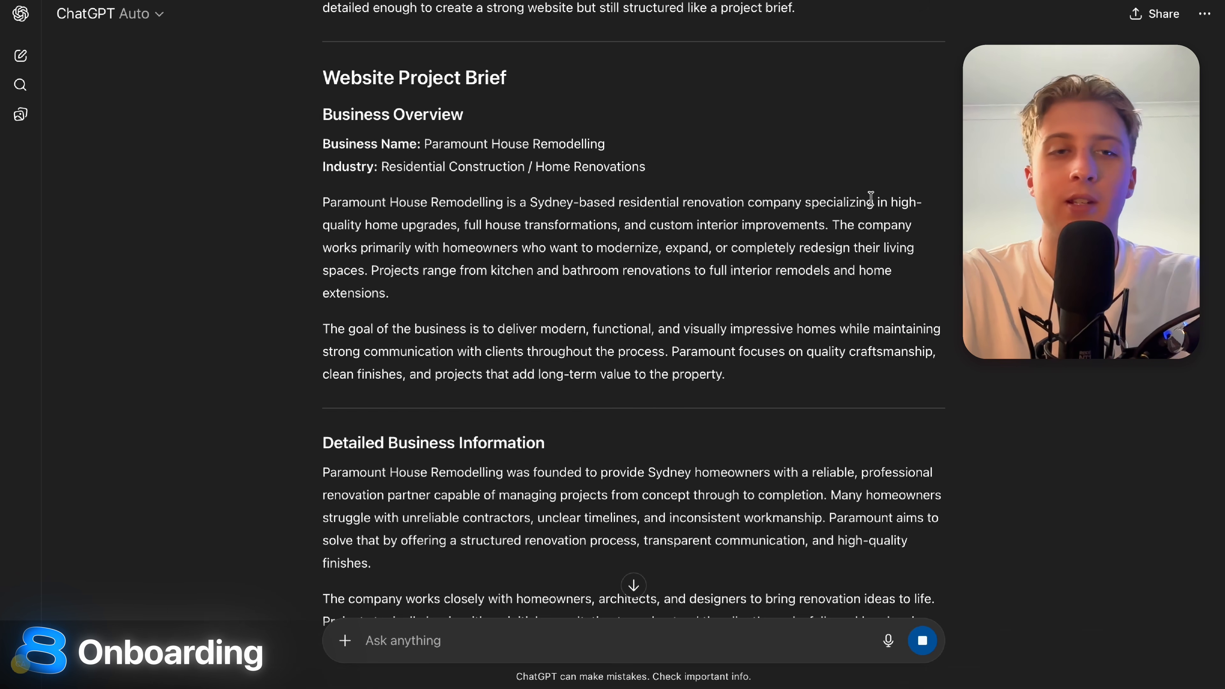
left_click_drag(300, 233, 521, 246)
left_click(557, 244)
left_click_drag(455, 223, 710, 241)
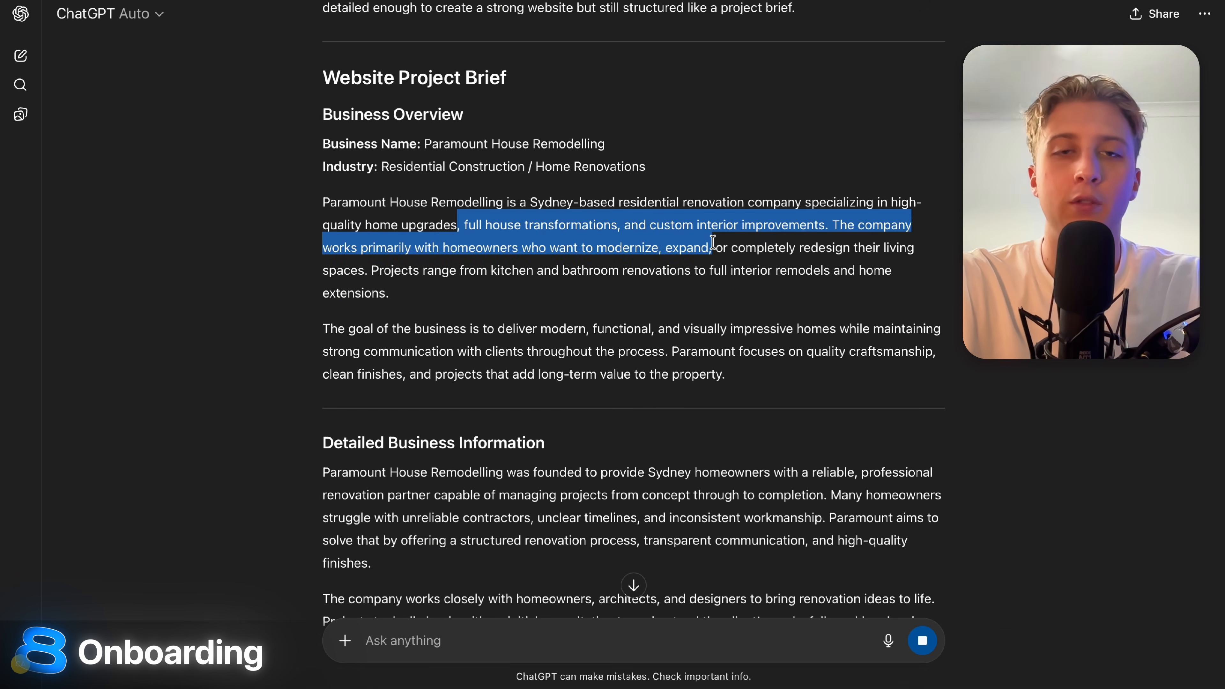
left_click(711, 240)
left_click_drag(640, 224, 833, 227)
left_click(833, 227)
Review the brief's services and pricing sections, highlighting key paragraphs and price lines.
scroll(833, 227, "down", 5)
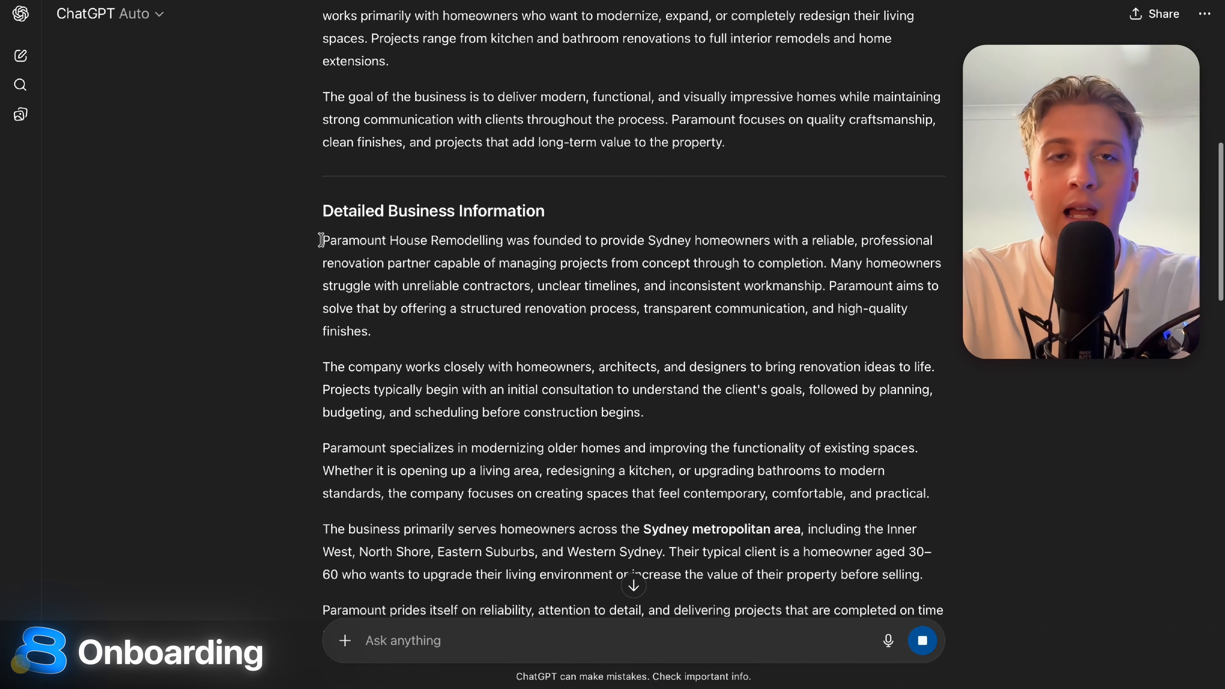
left_click_drag(321, 240, 690, 531)
scroll(632, 585, "down", 8)
left_click(374, 396)
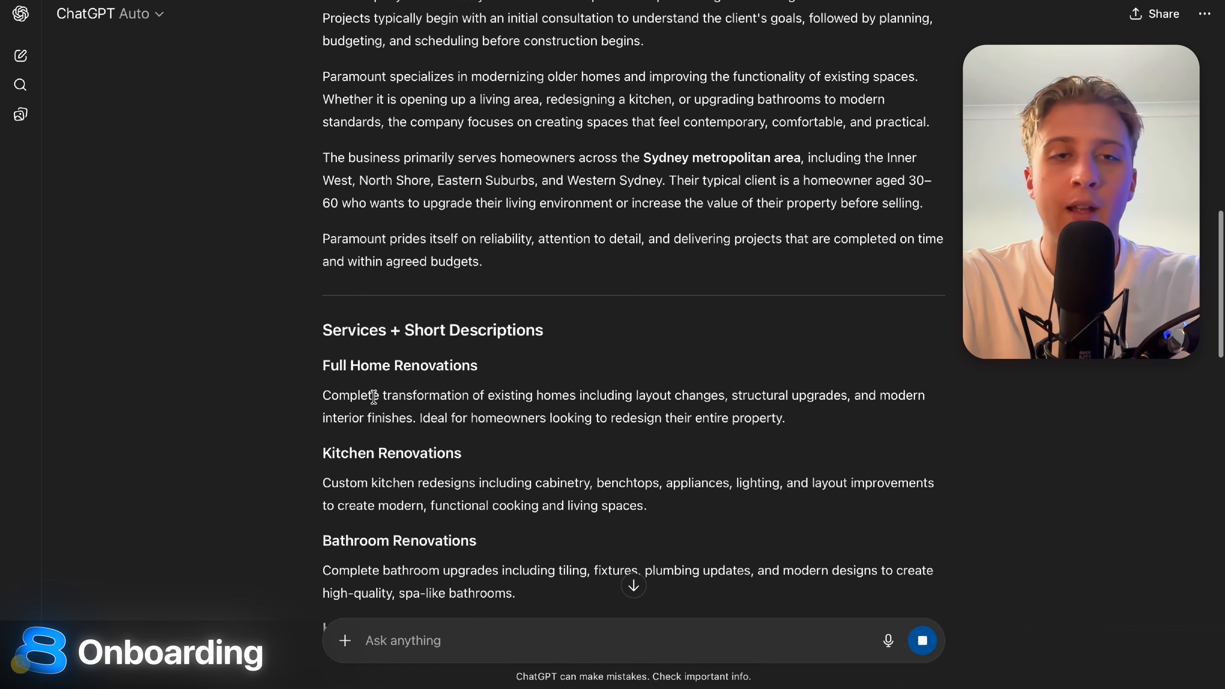
left_click_drag(325, 395, 960, 457)
left_click(960, 457)
scroll(535, 362, "down", 3)
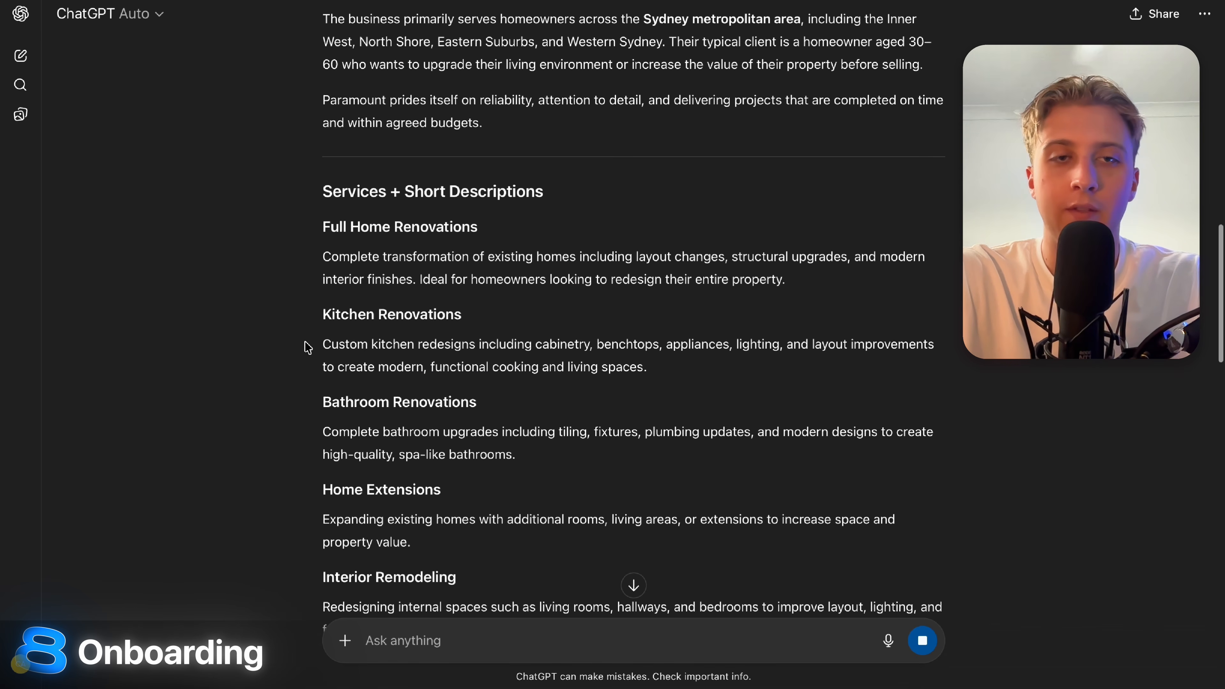
left_click_drag(307, 347, 697, 461)
scroll(697, 460, "down", 10)
left_click(698, 460)
left_click_drag(322, 283, 875, 290)
scroll(875, 293, "down", 4)
left_click(539, 312)
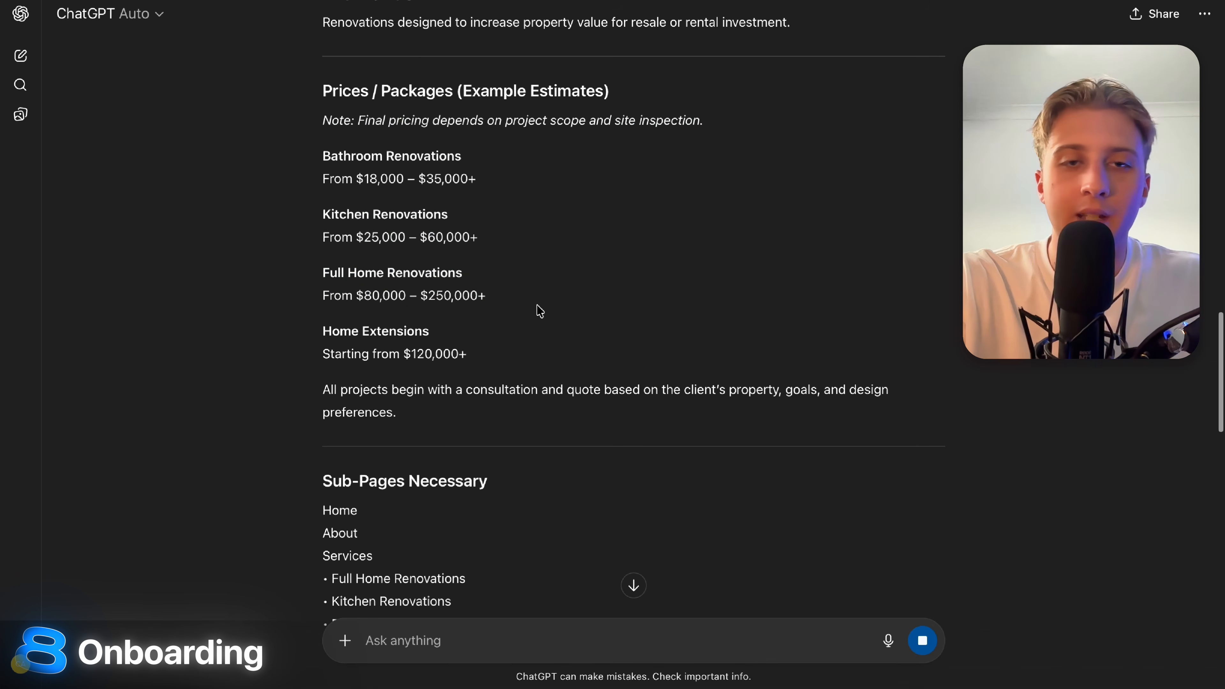
left_click_drag(278, 298, 690, 304)
left_click_drag(287, 345, 737, 359)
scroll(737, 359, "down", 6)
left_click(739, 360)
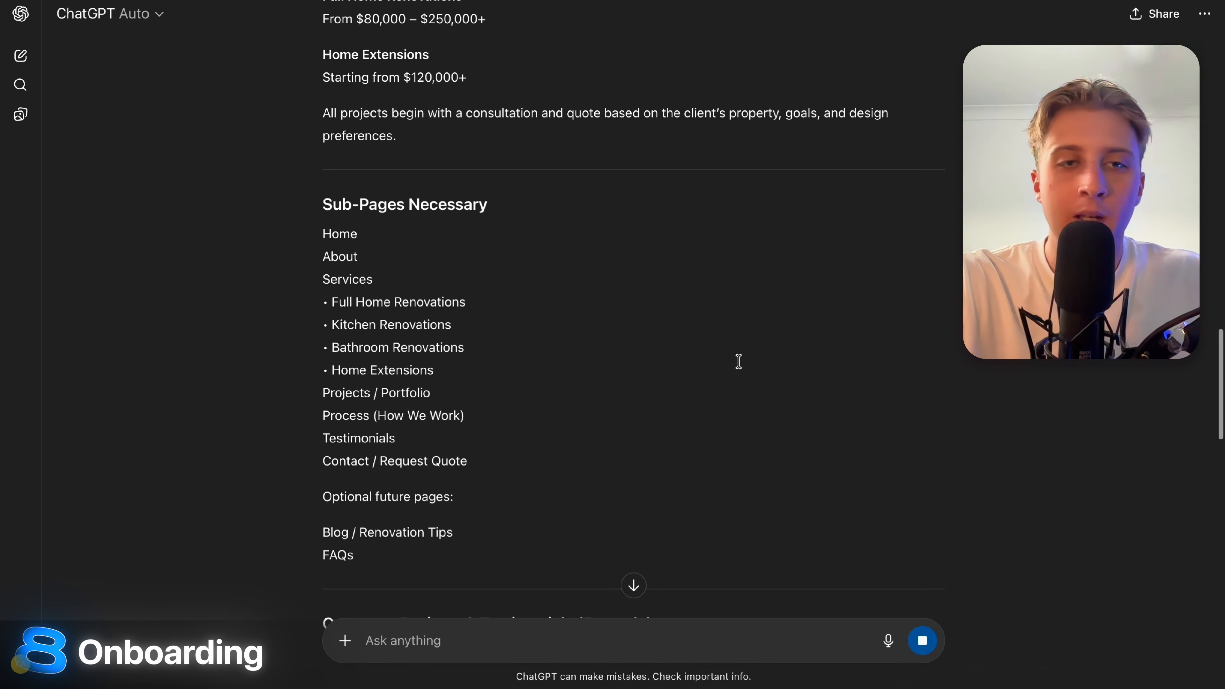
Go through the sub-pages list and customer testimonials to the end of the brief.
left_click_drag(300, 238, 551, 496)
left_click(551, 496)
scroll(550, 496, "down", 9)
left_click_drag(321, 256, 568, 410)
left_click(568, 411)
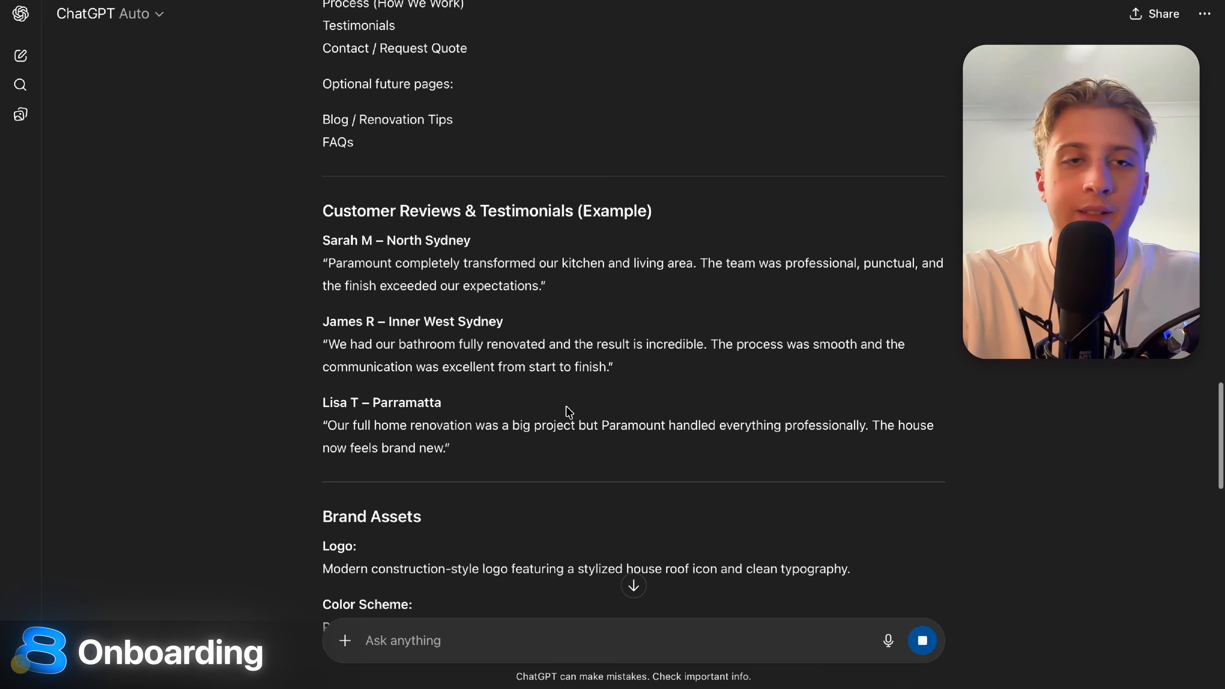
scroll(568, 409, "down", 3)
scroll(569, 412, "down", 14)
scroll(569, 413, "up", 11)
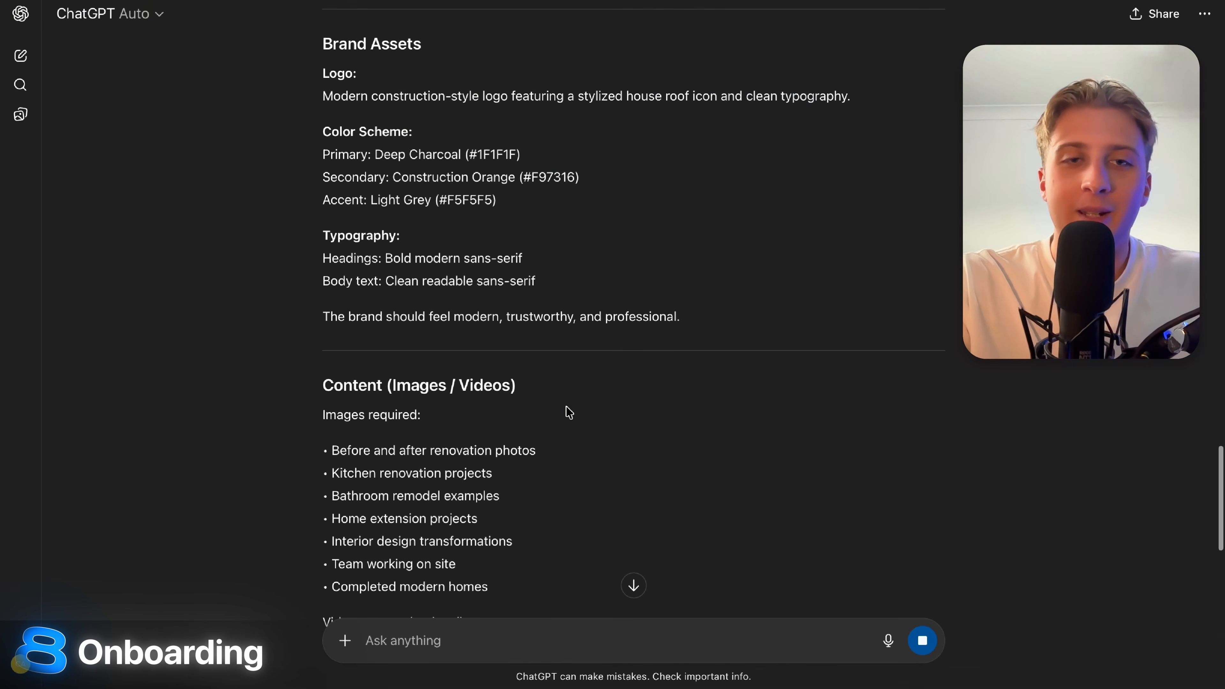
scroll(570, 412, "down", 7)
scroll(569, 413, "down", 20)
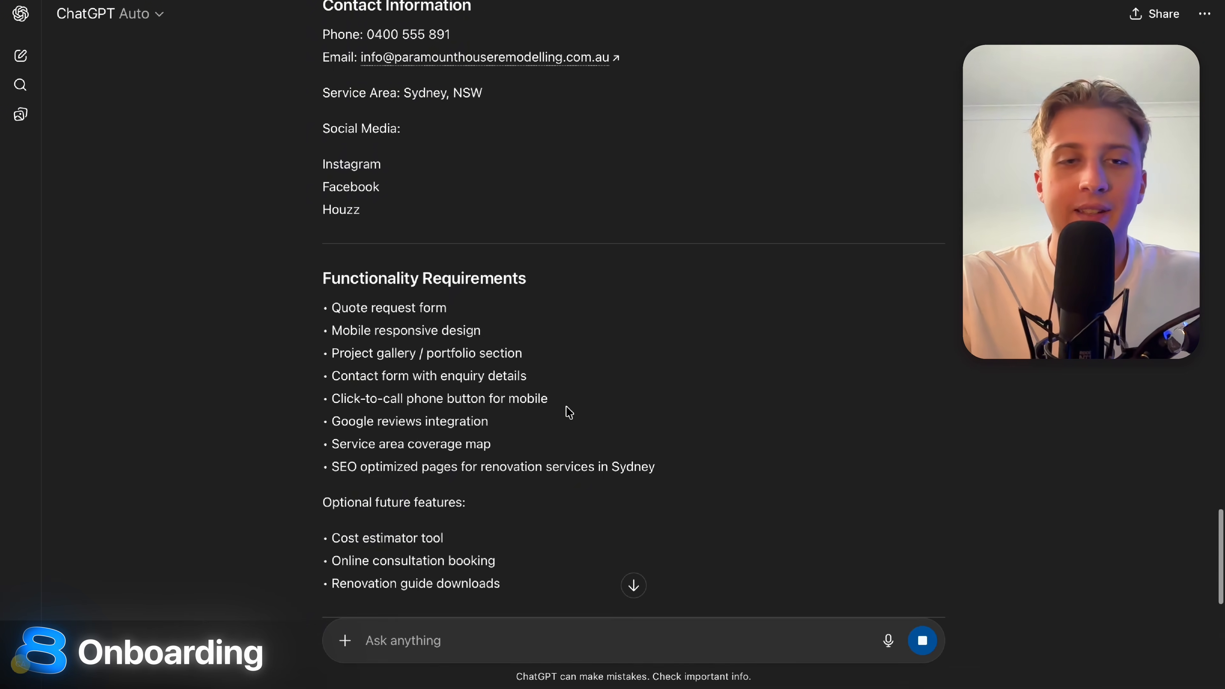
scroll(569, 413, "down", 7)
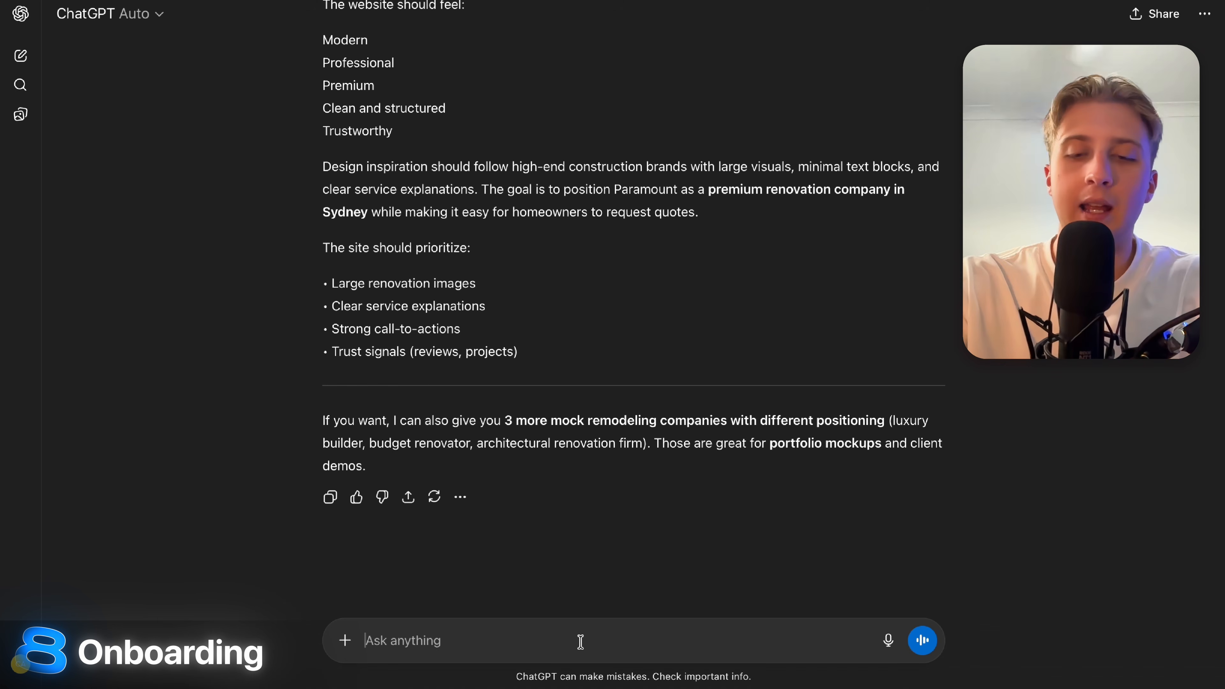
Request full in-depth copy for every page, including each CMS service sub-page, with clear section names.
type("q")
type("kay, ")
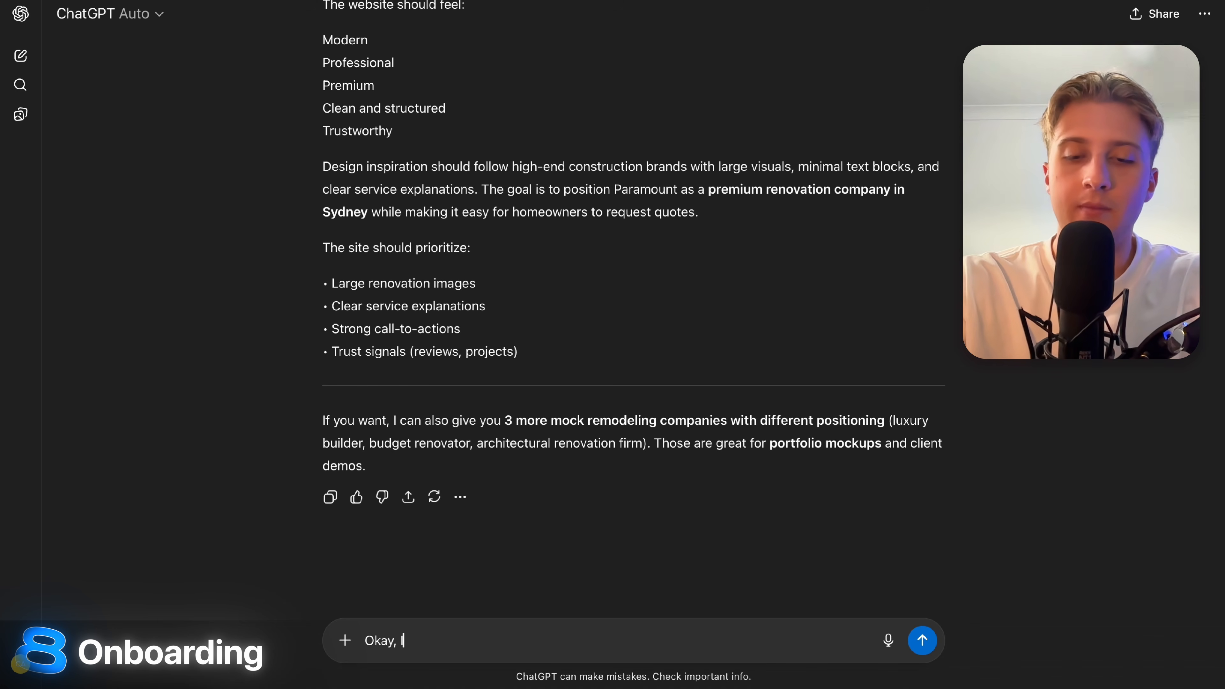
type("I'm starting to")
type("eir ")
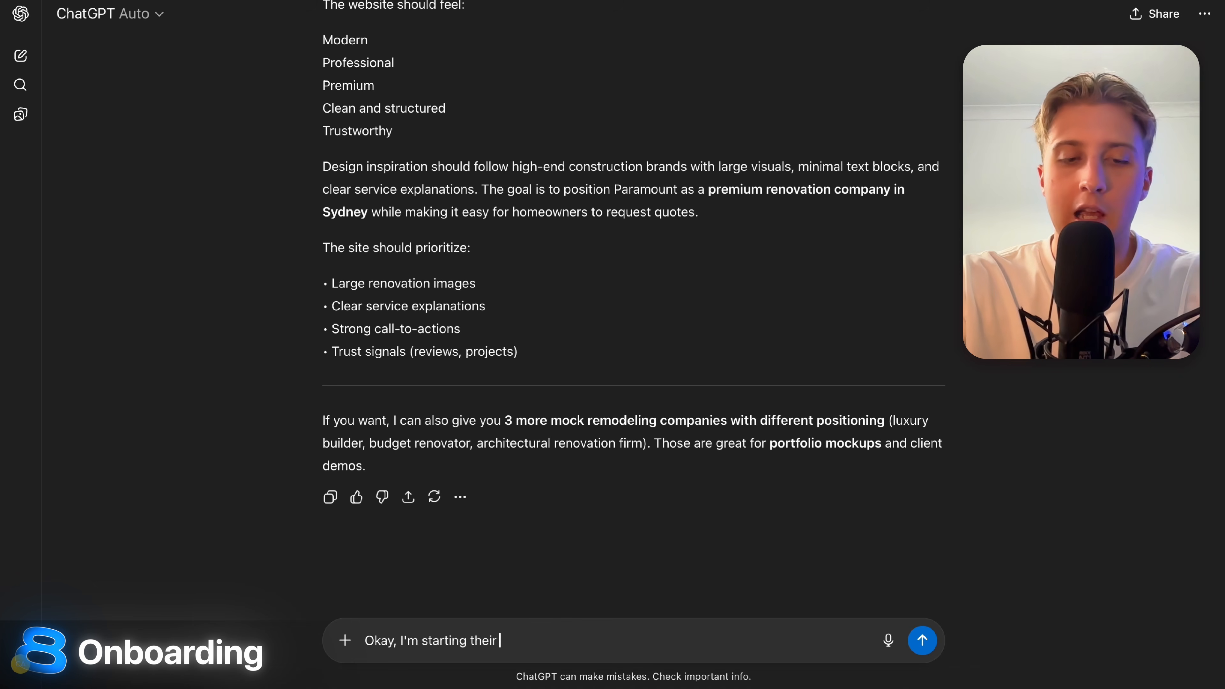
type("web design ")
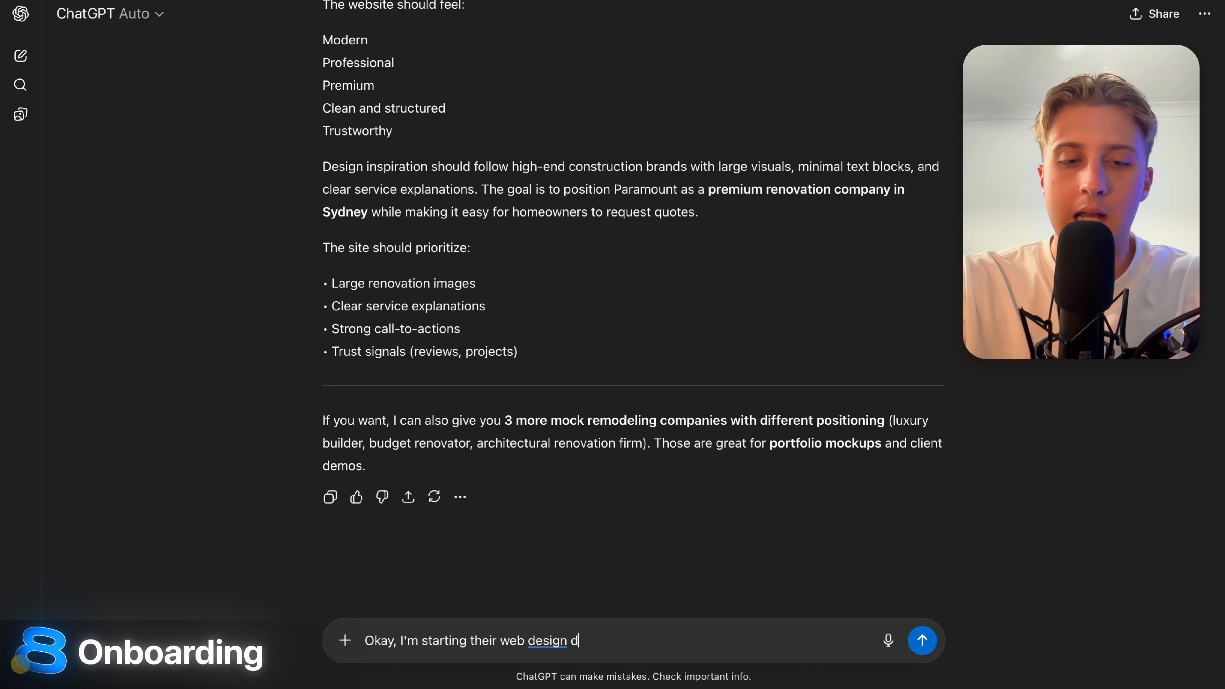
type("development")
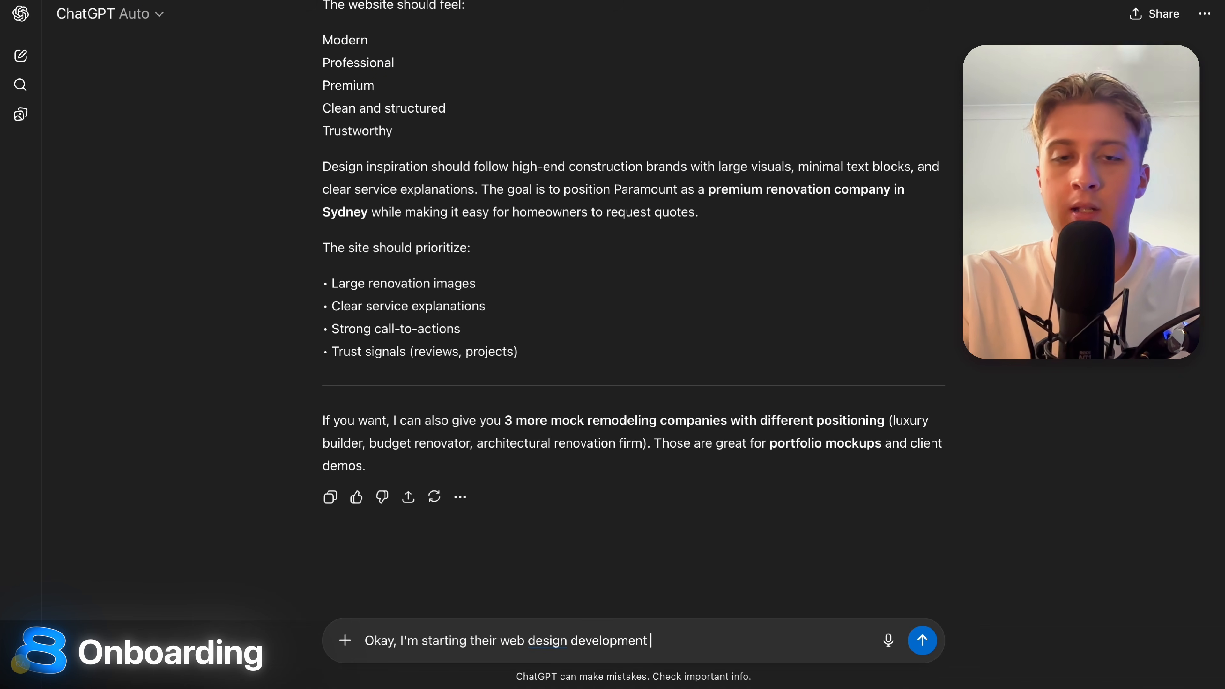
type(" now,")
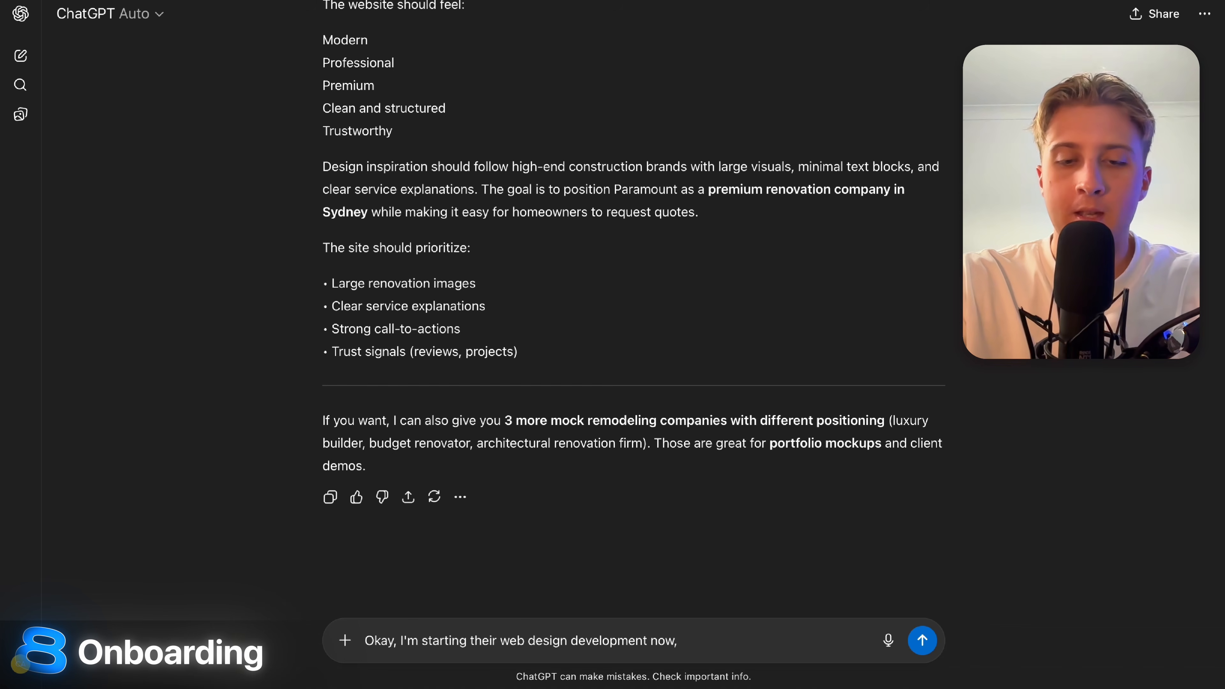
type(" I want you to give me (take your")
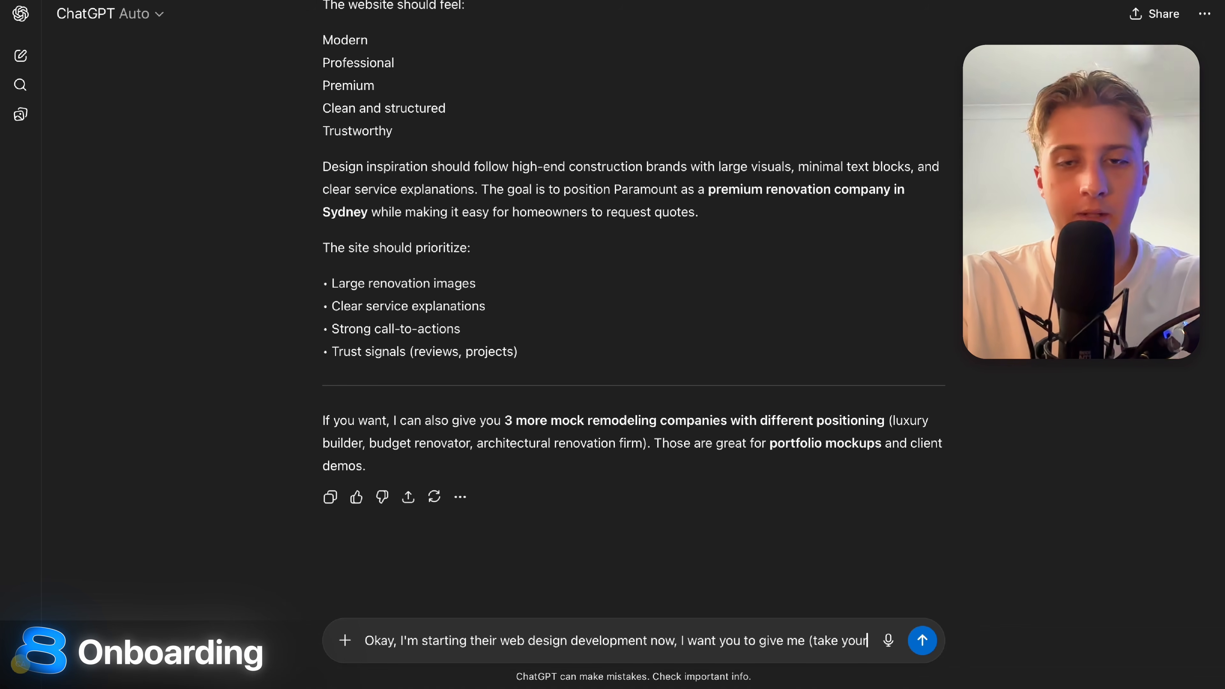
type(" time) the ful")
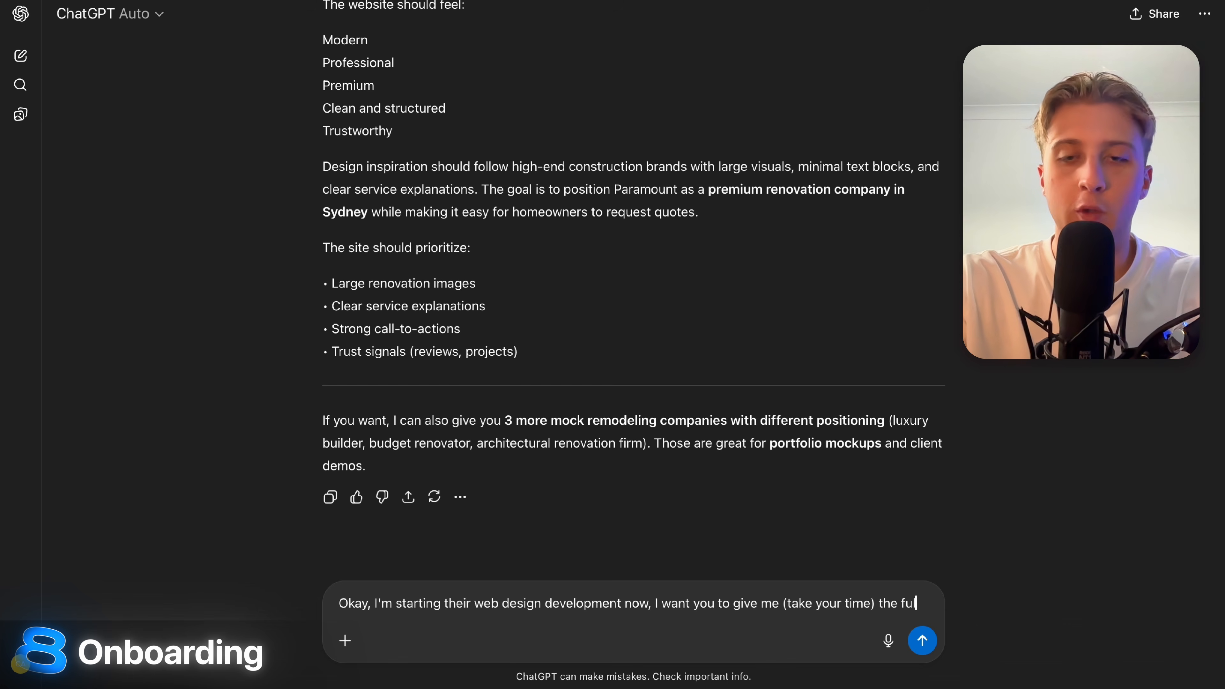
type("l in-deotjh cop")
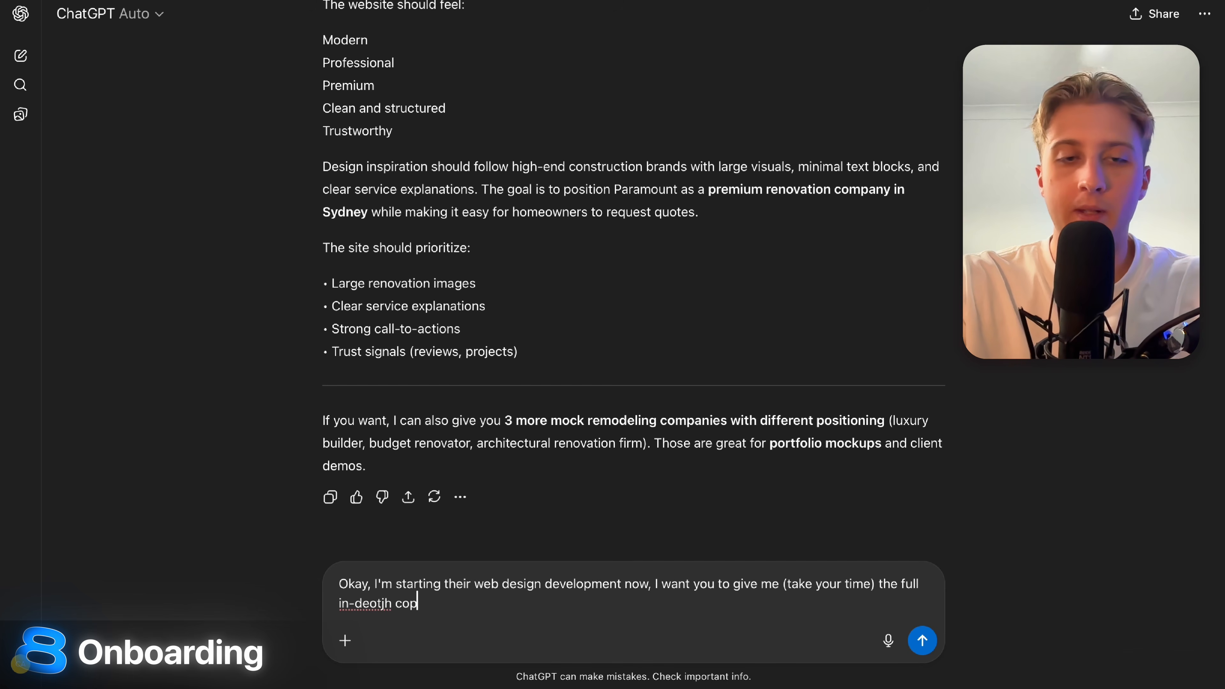
type("y for all pages.")
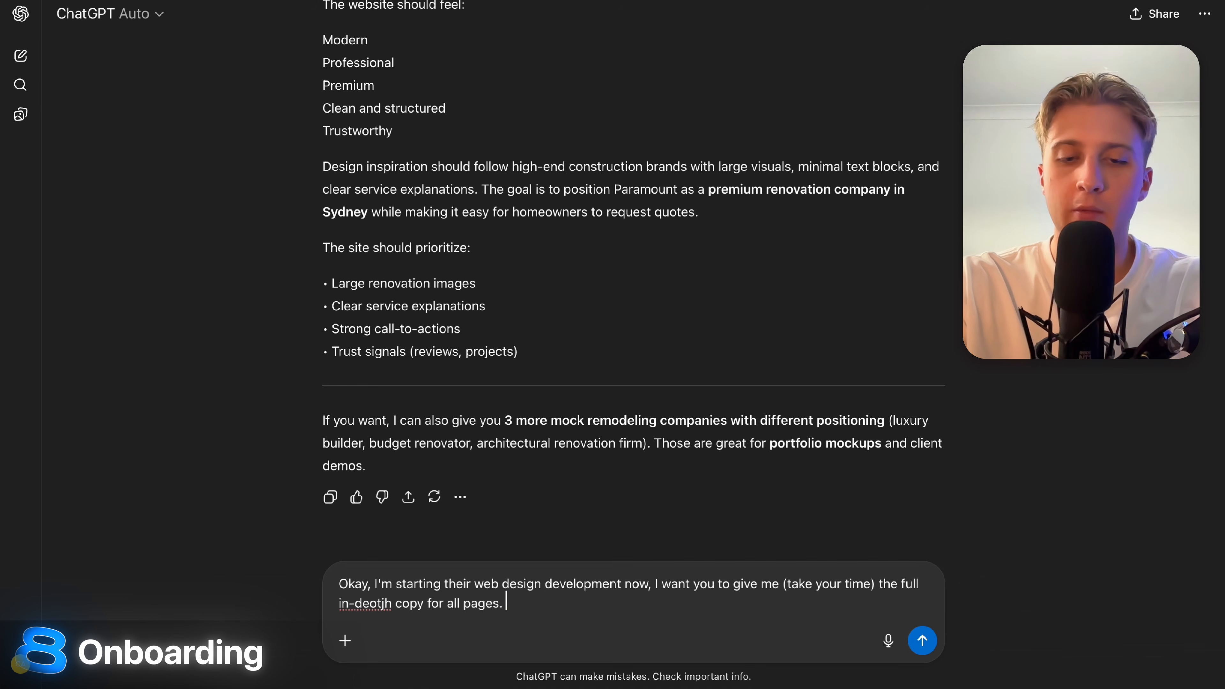
type(" Home, About")
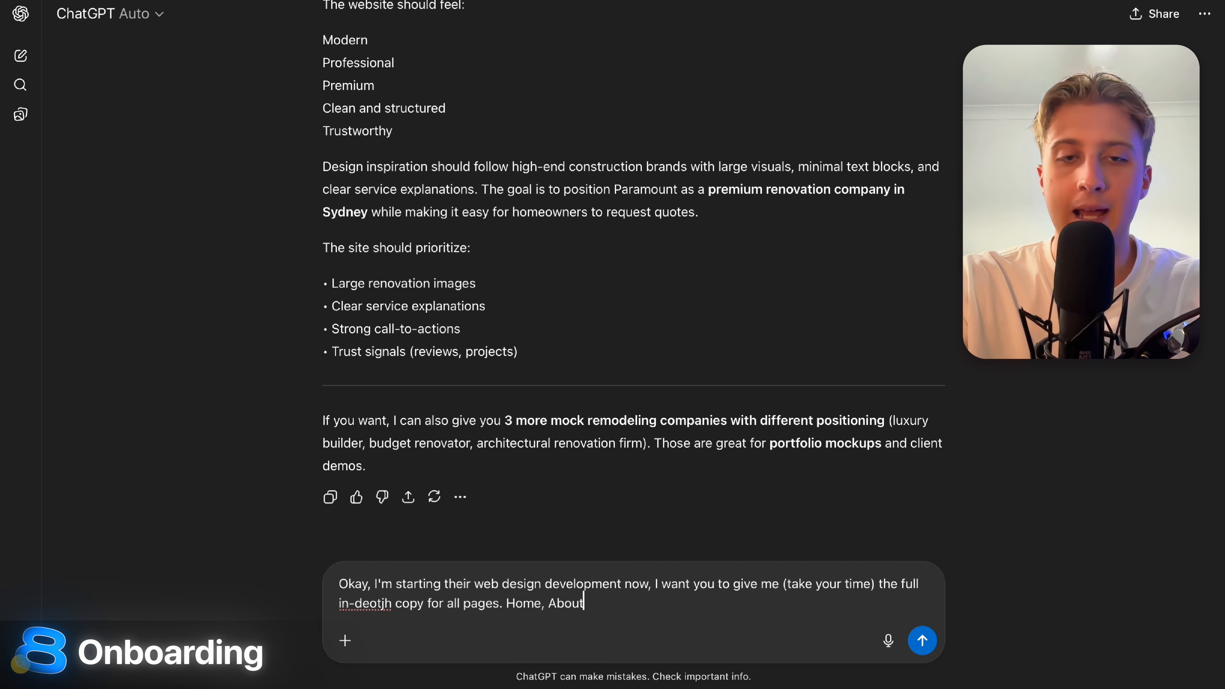
type(", Conta")
key("BackSpace")
key("BackSpace")
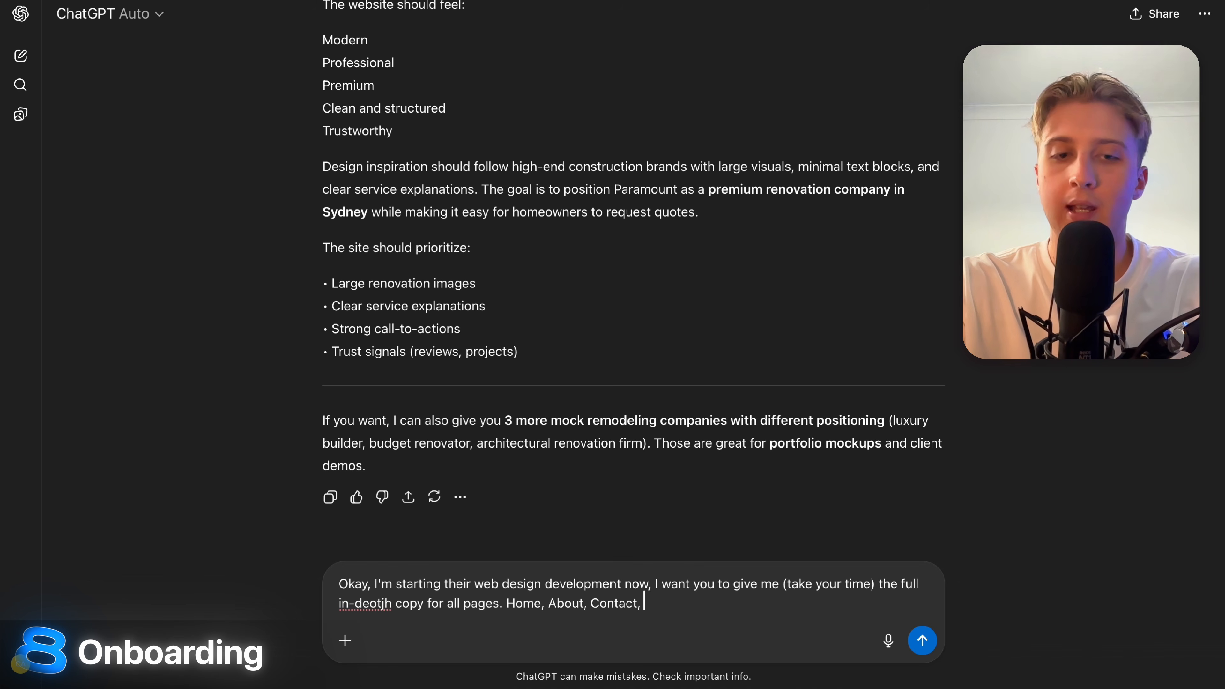
type("ct, Services (each")
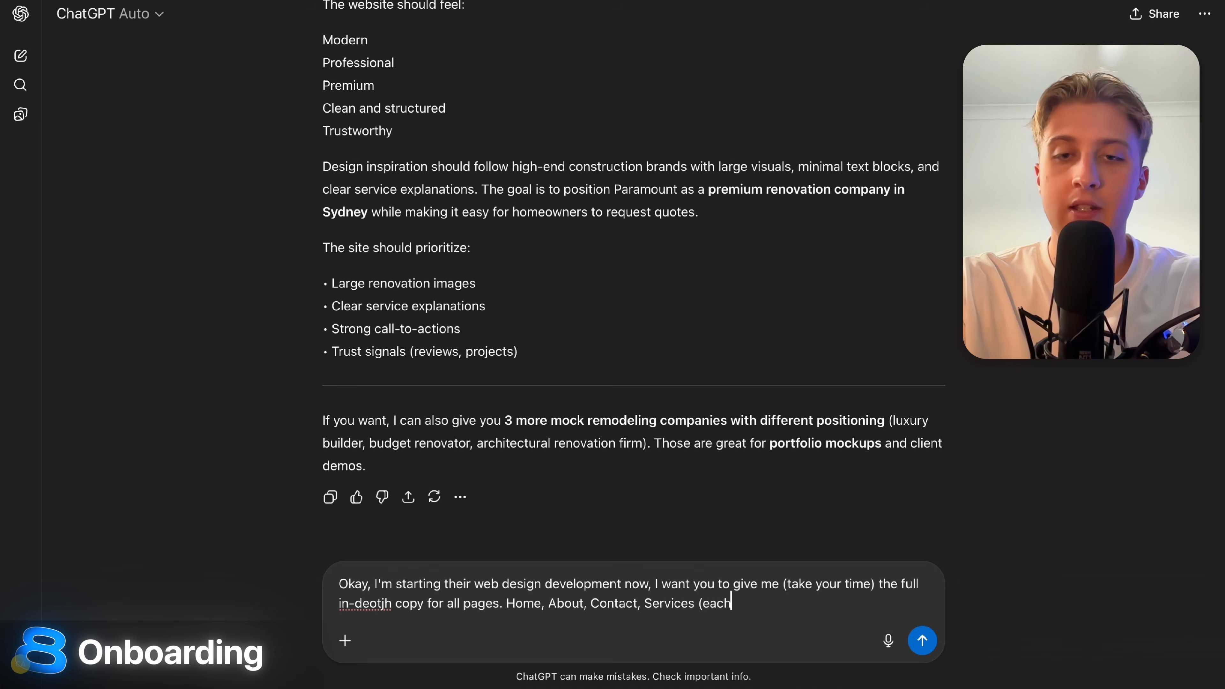
type(" sub service for C")
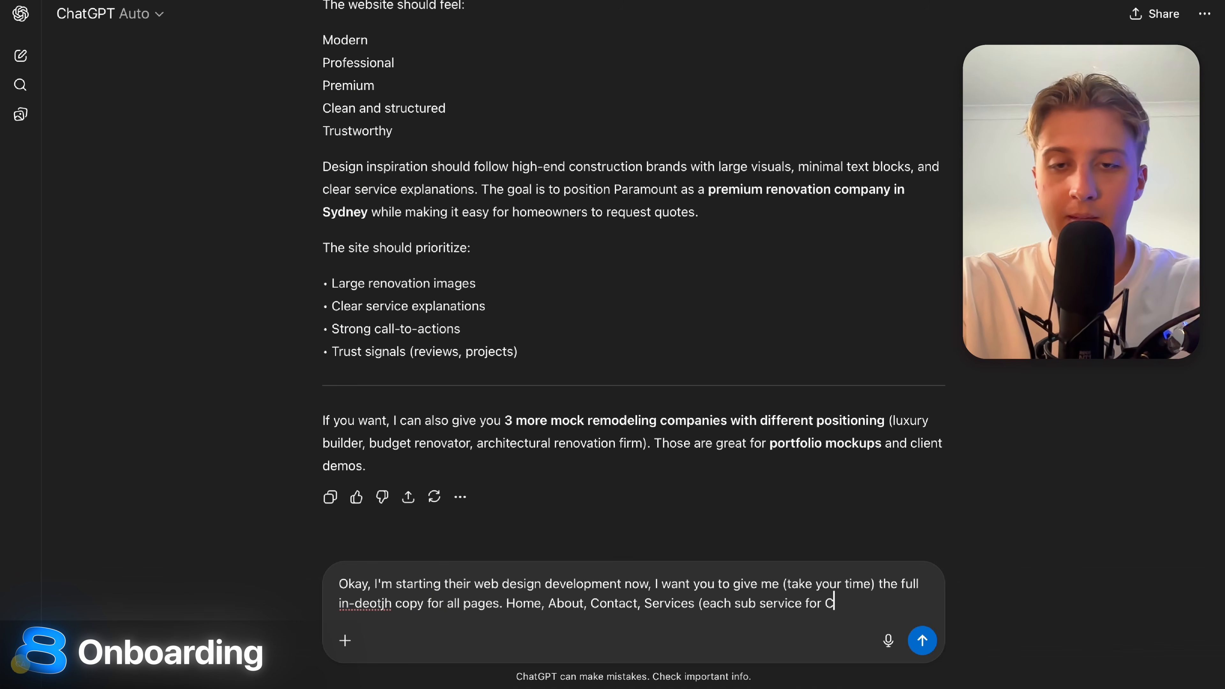
type("MS)z")
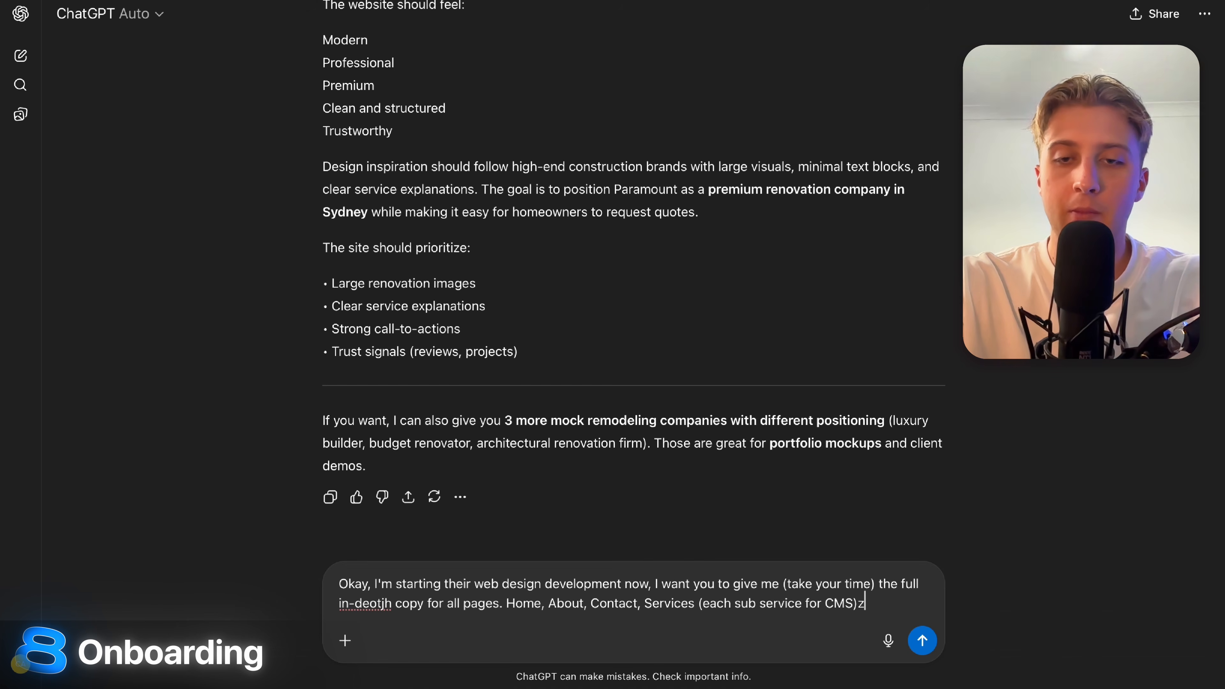
key("BackSpace")
type(". Ensure yo")
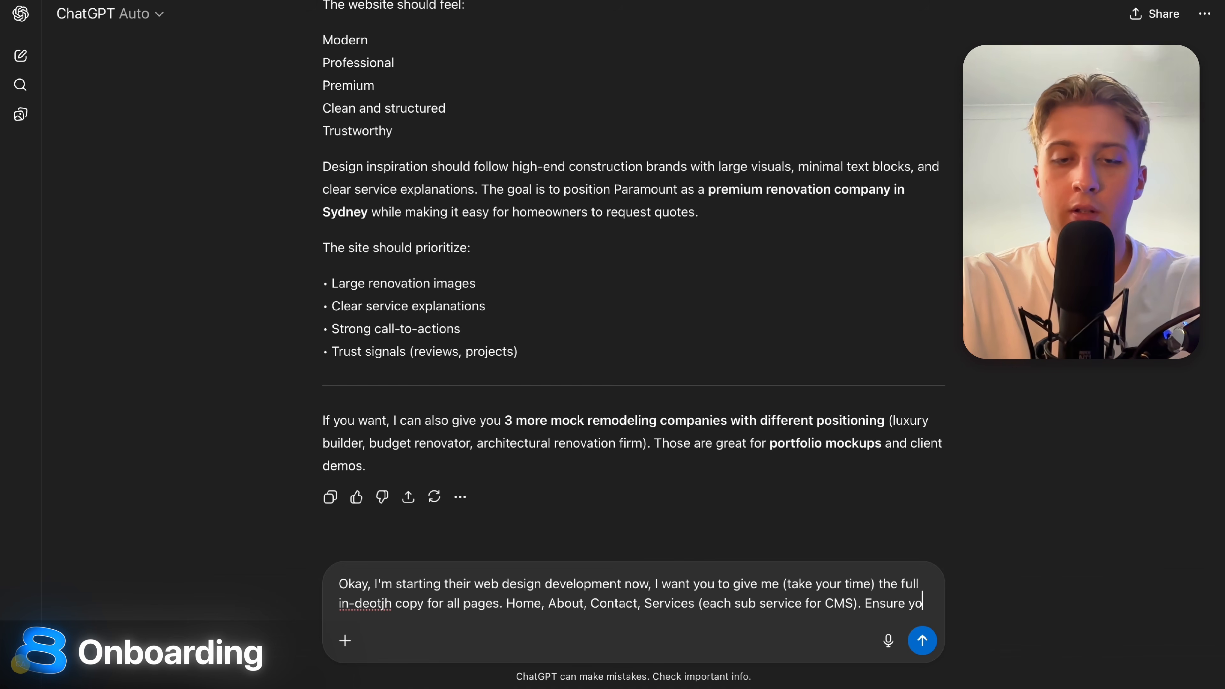
type("u are clear")
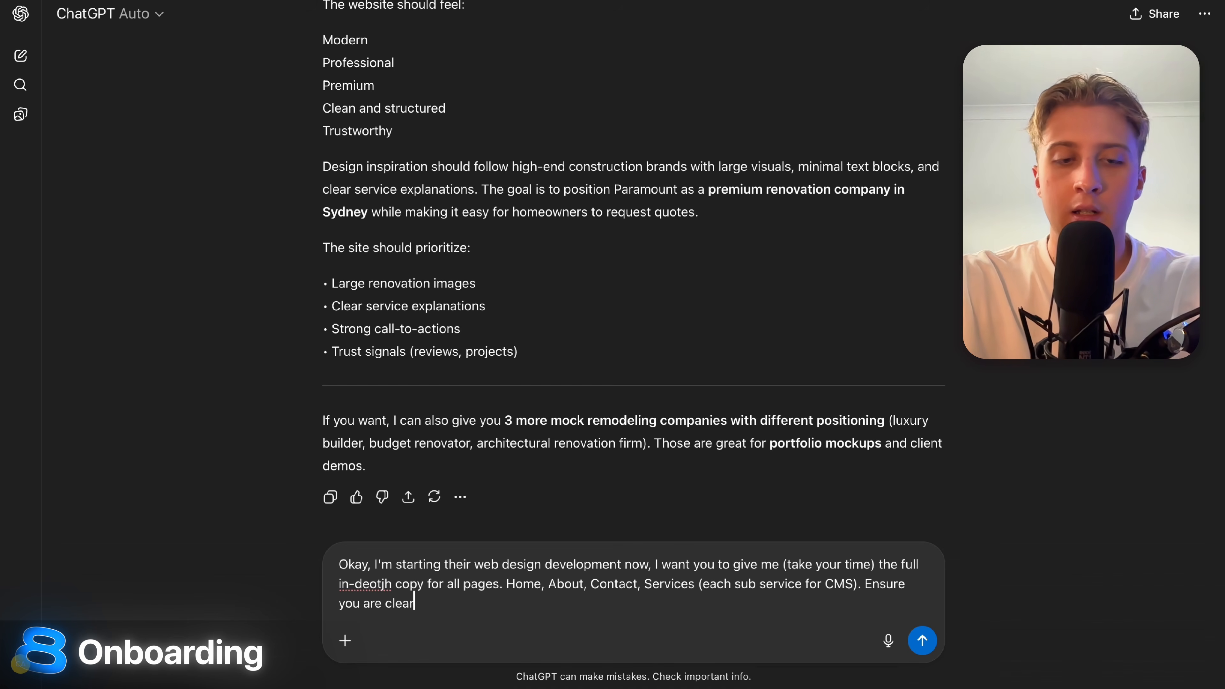
type(" with all t")
key("BackSpace")
type("the s")
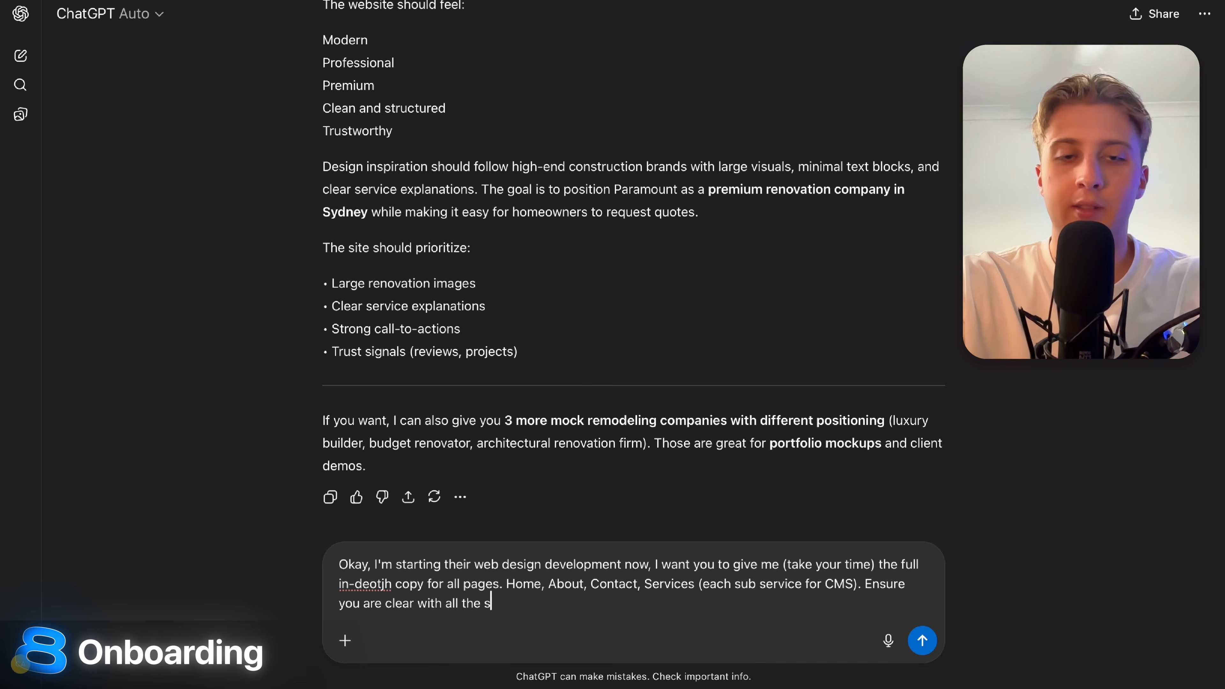
type("eections.")
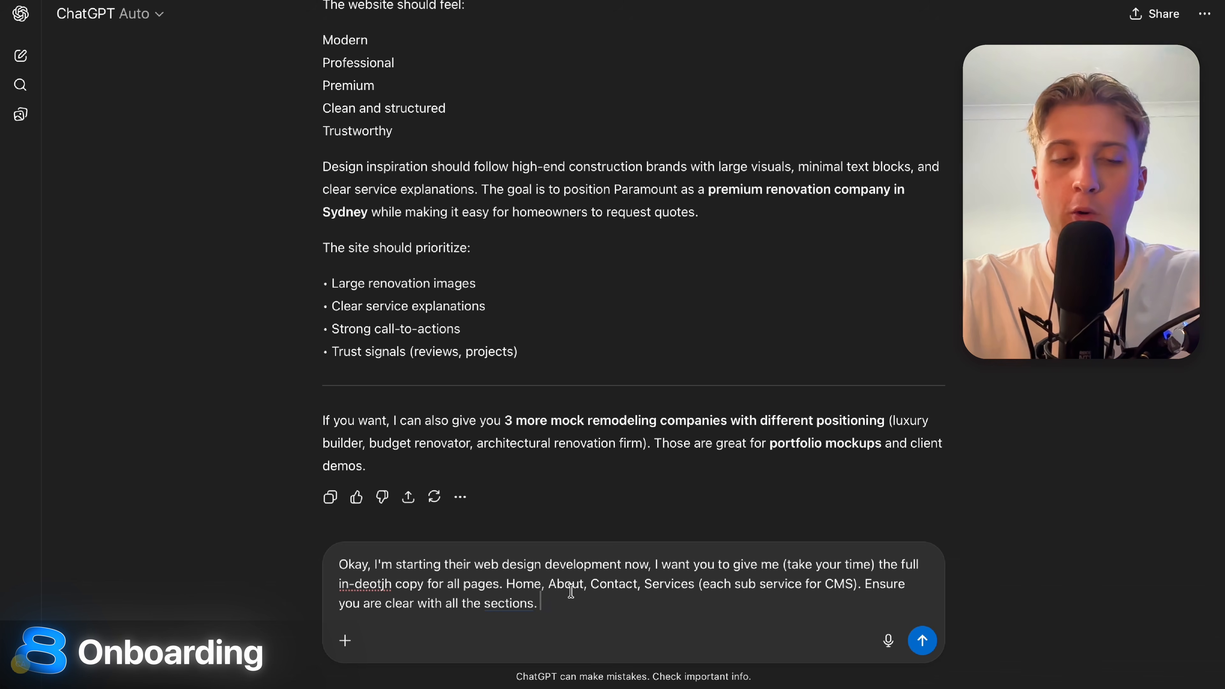
key("BackSpace")
type("names")
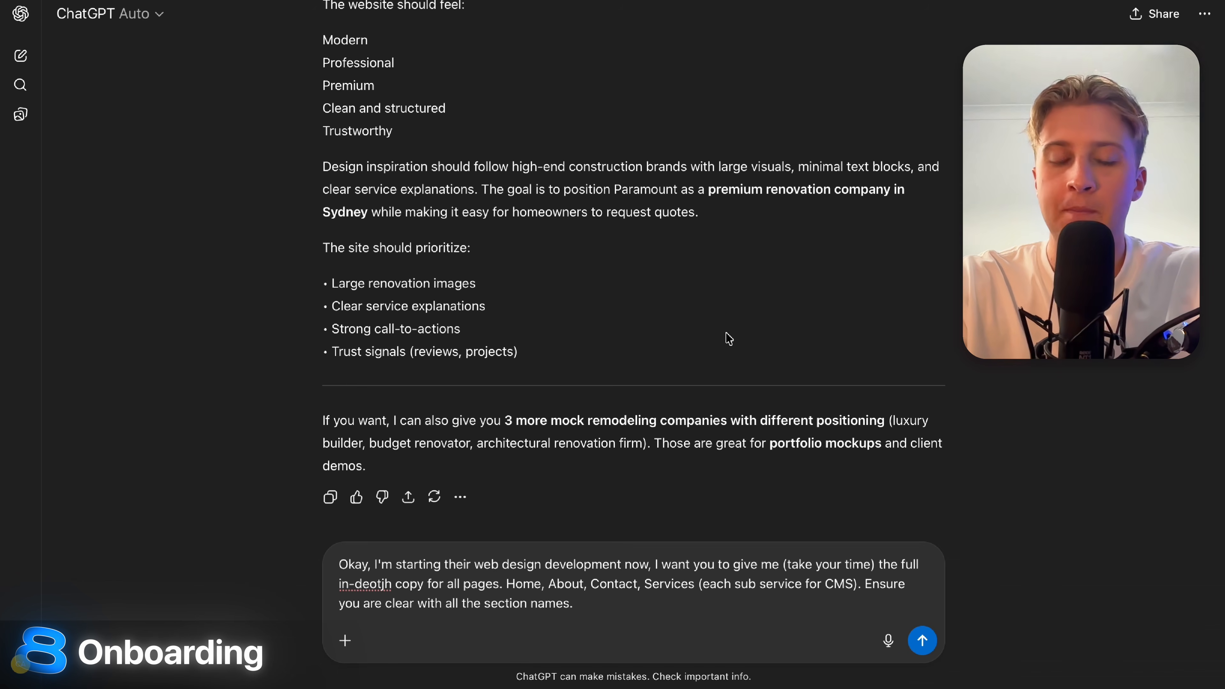
Add a request for primary, accent, button and CTA colour codes, then send.
scroll(728, 337, "up", 10)
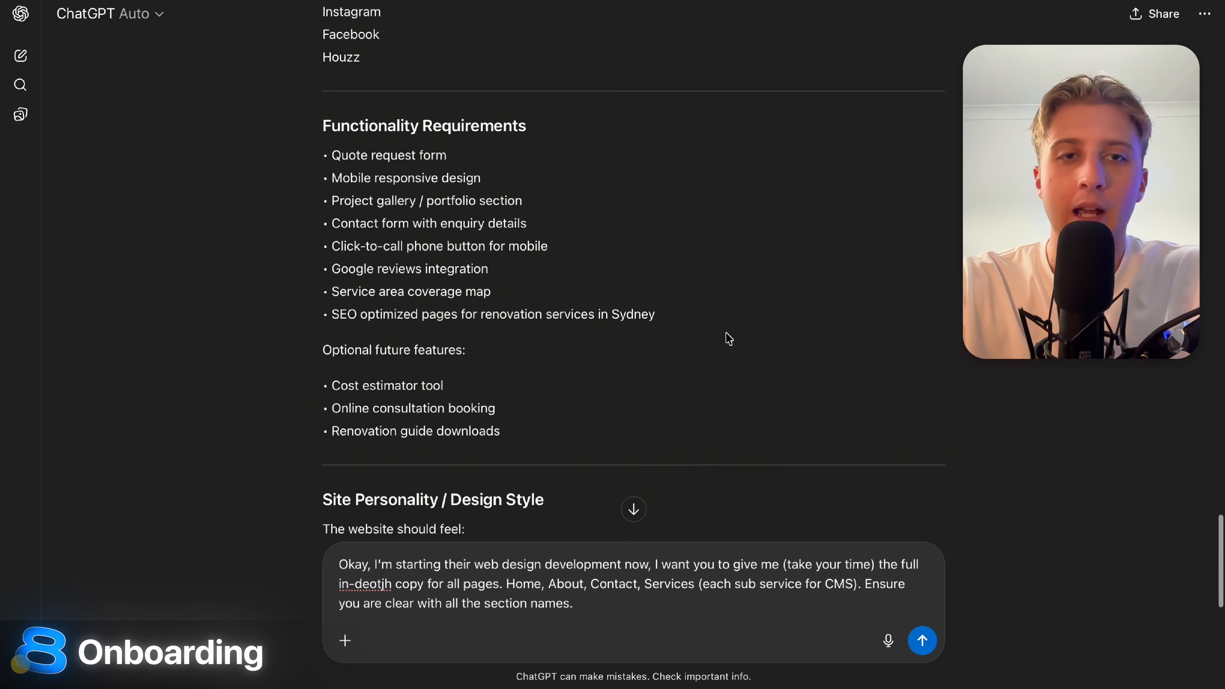
scroll(729, 338, "down", 12)
type("Giv")
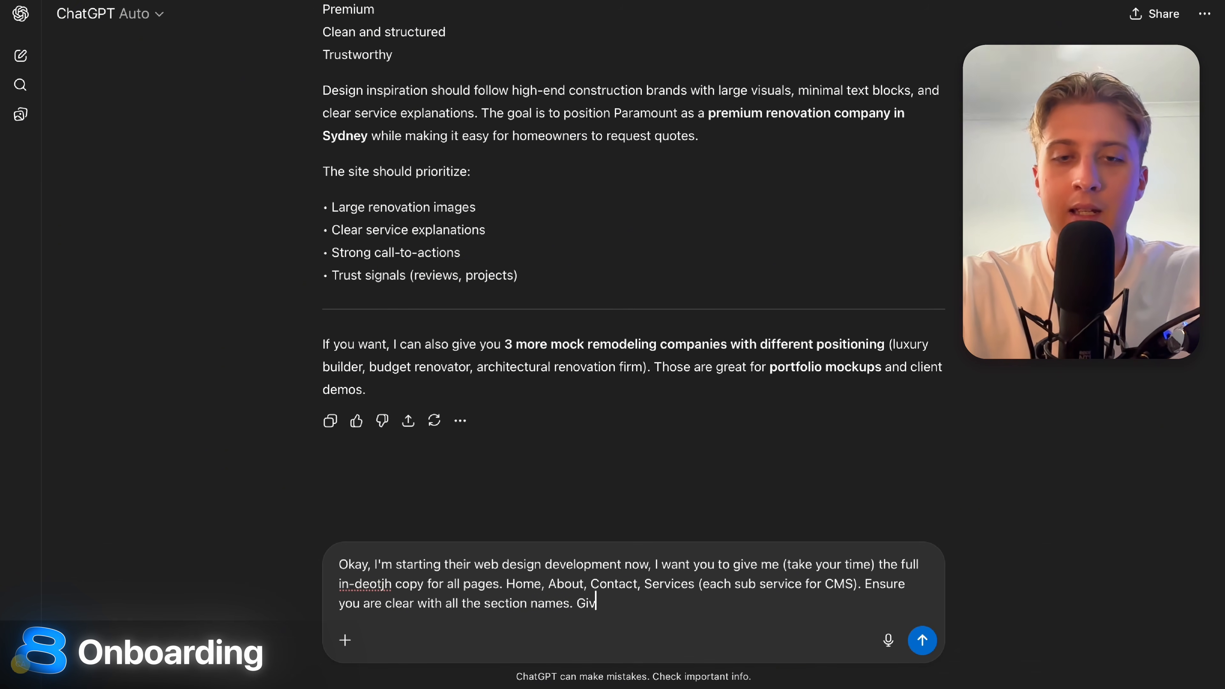
type("e me the color co")
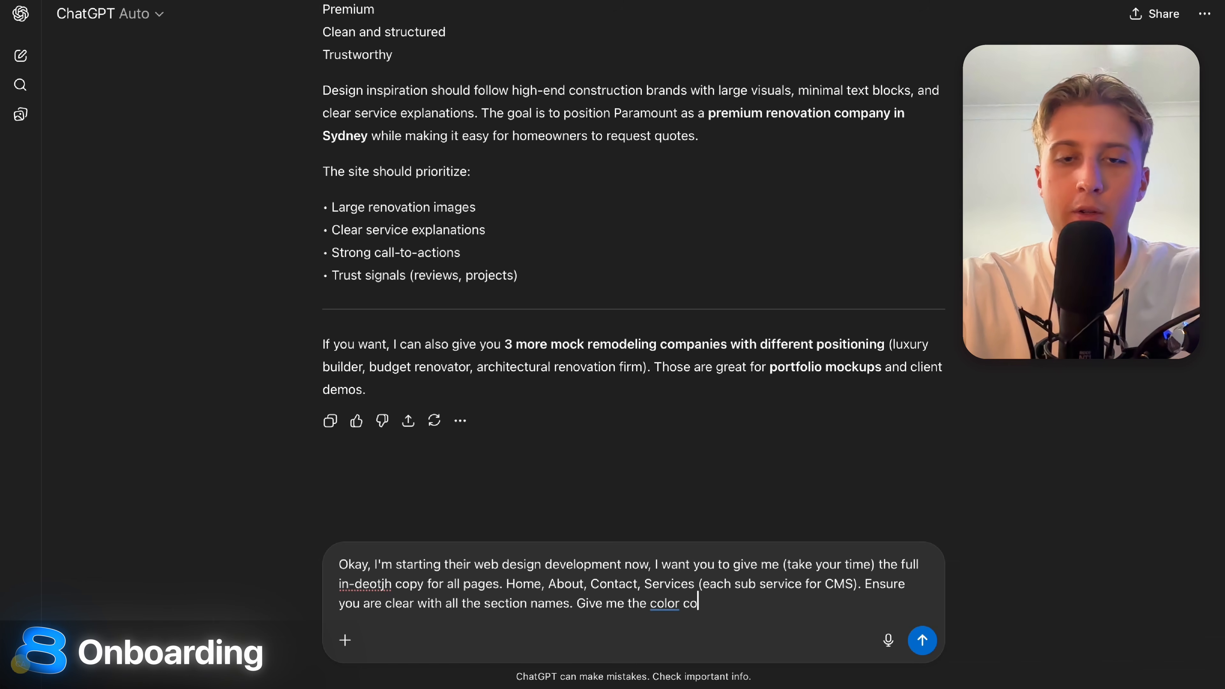
type("des for primary, ")
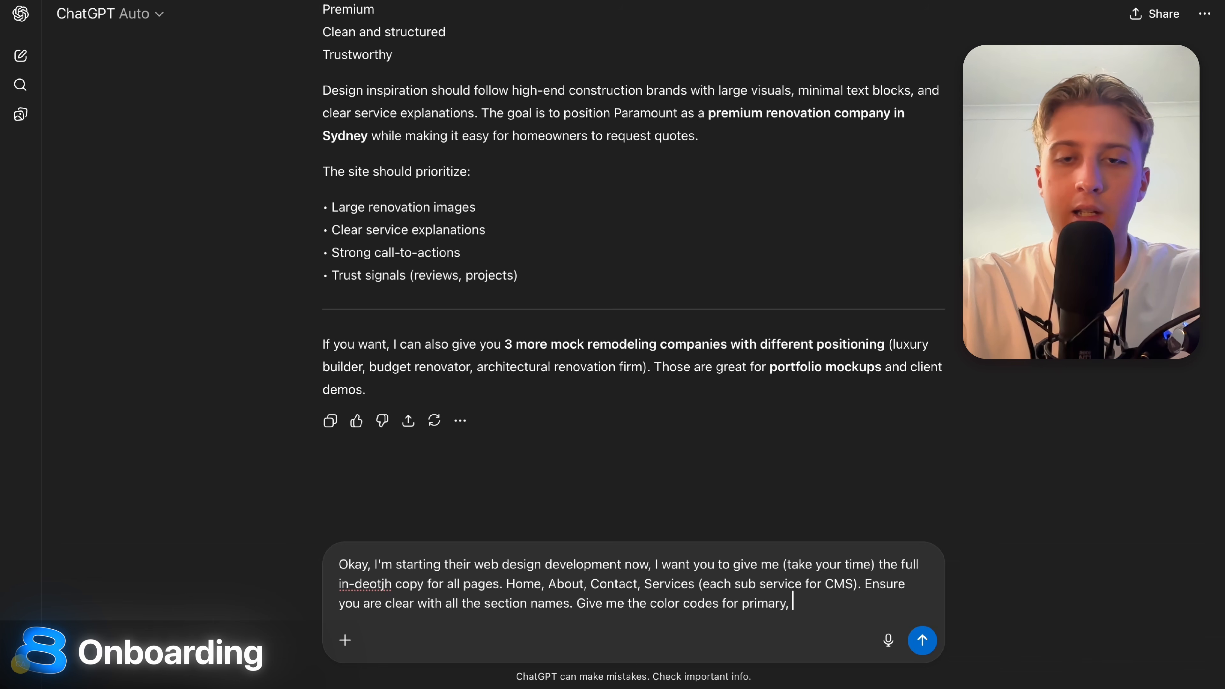
type("accents")
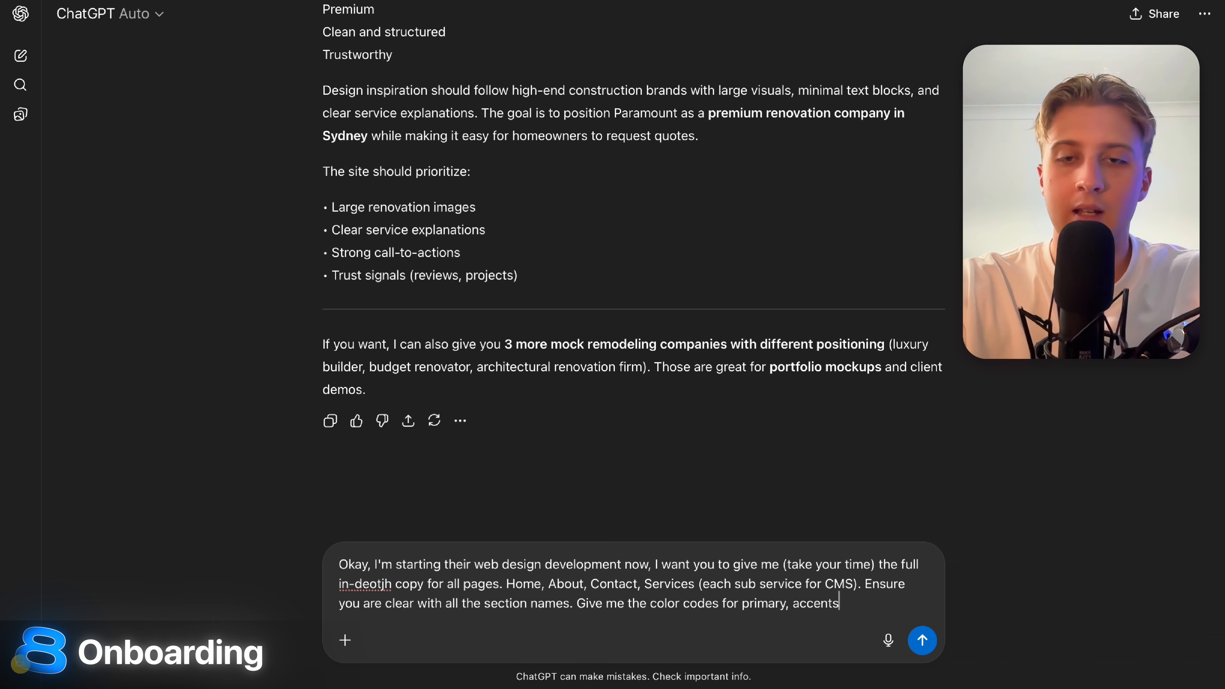
type(", everything to use for ")
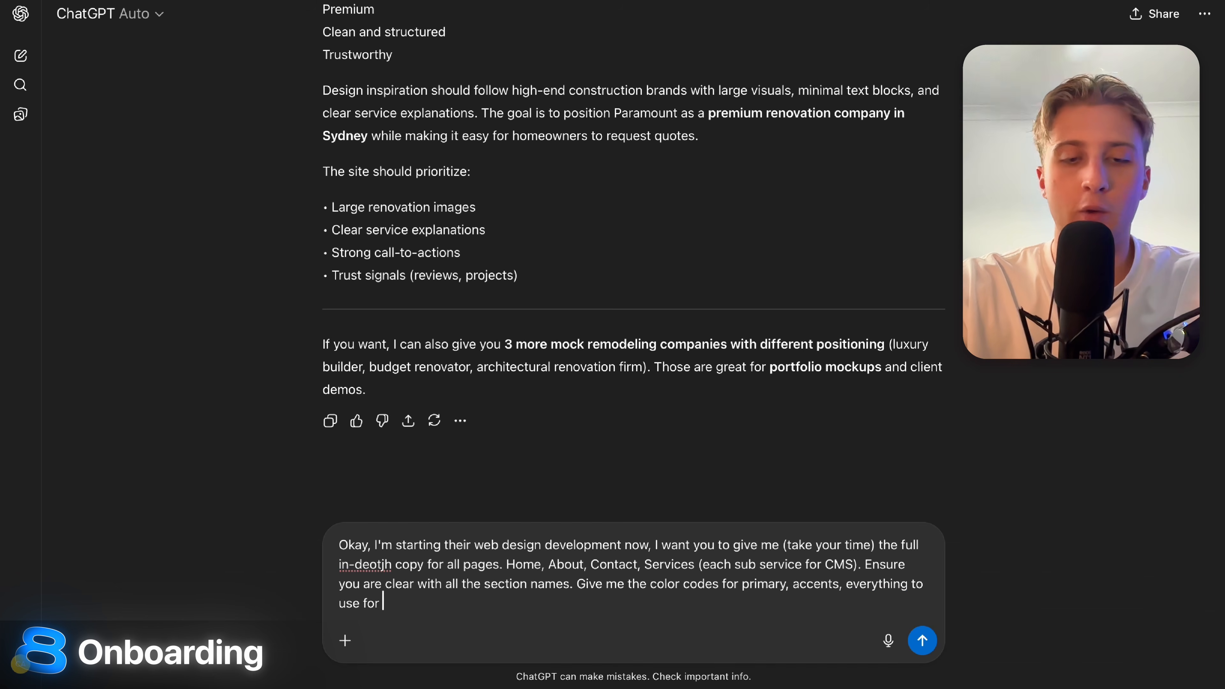
type("buttons, CTA")
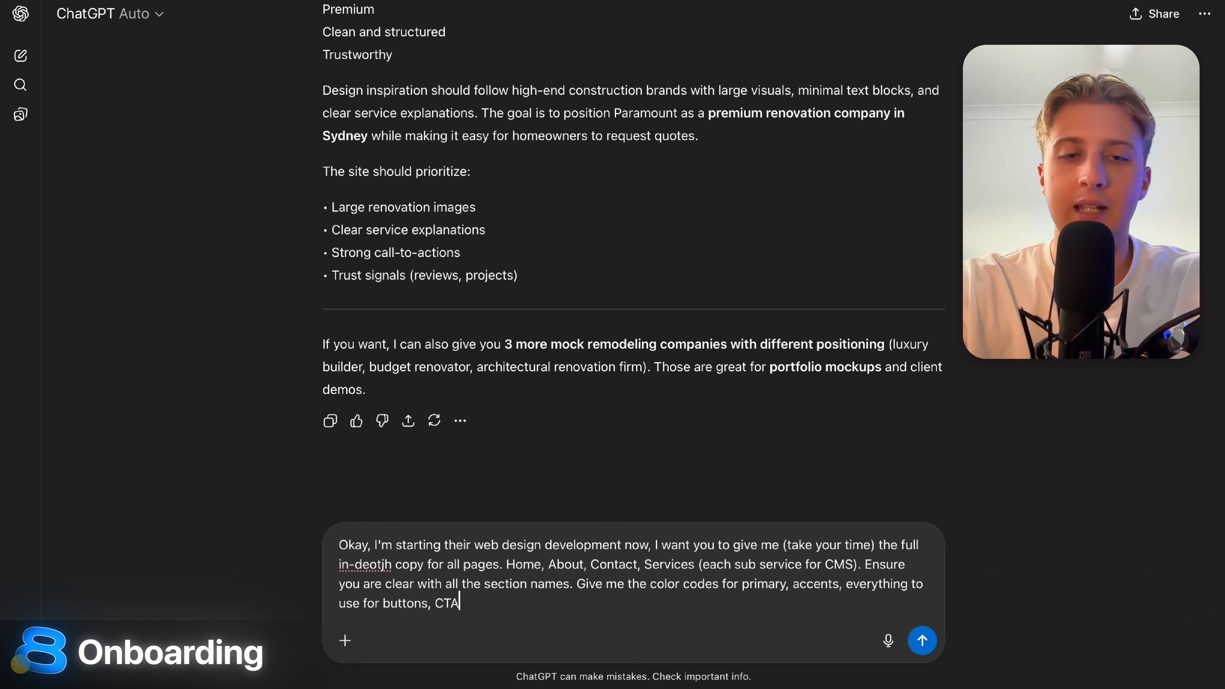
type(" line's")
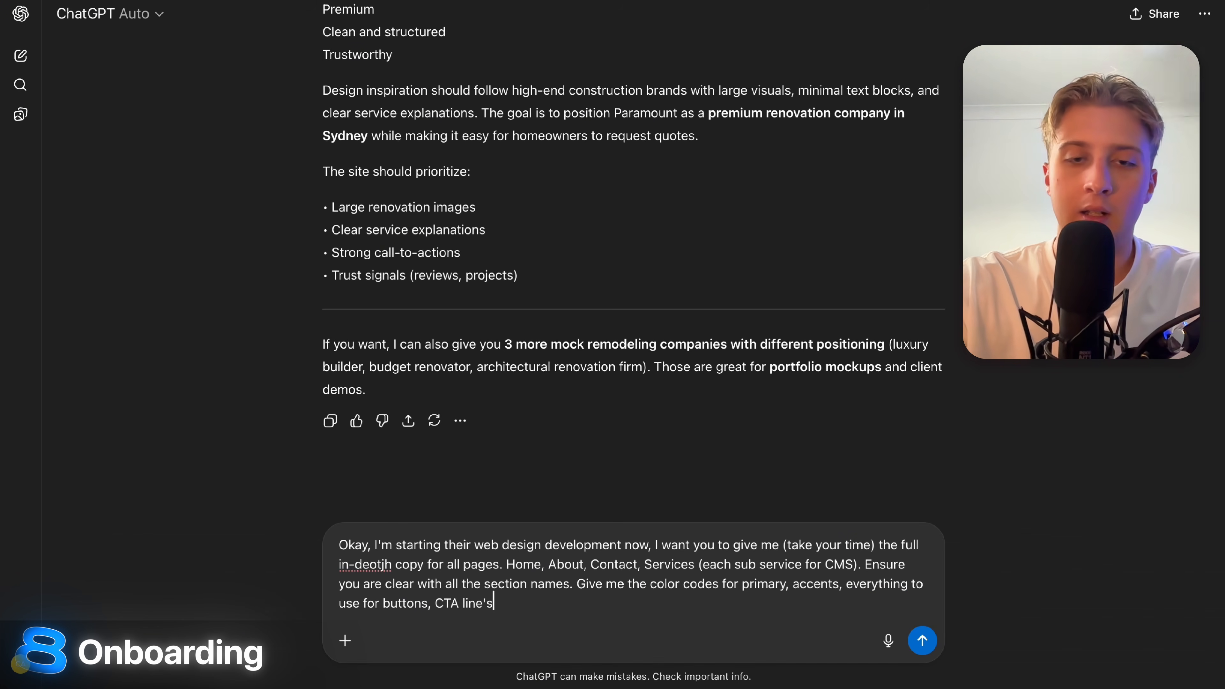
type(" etc. T")
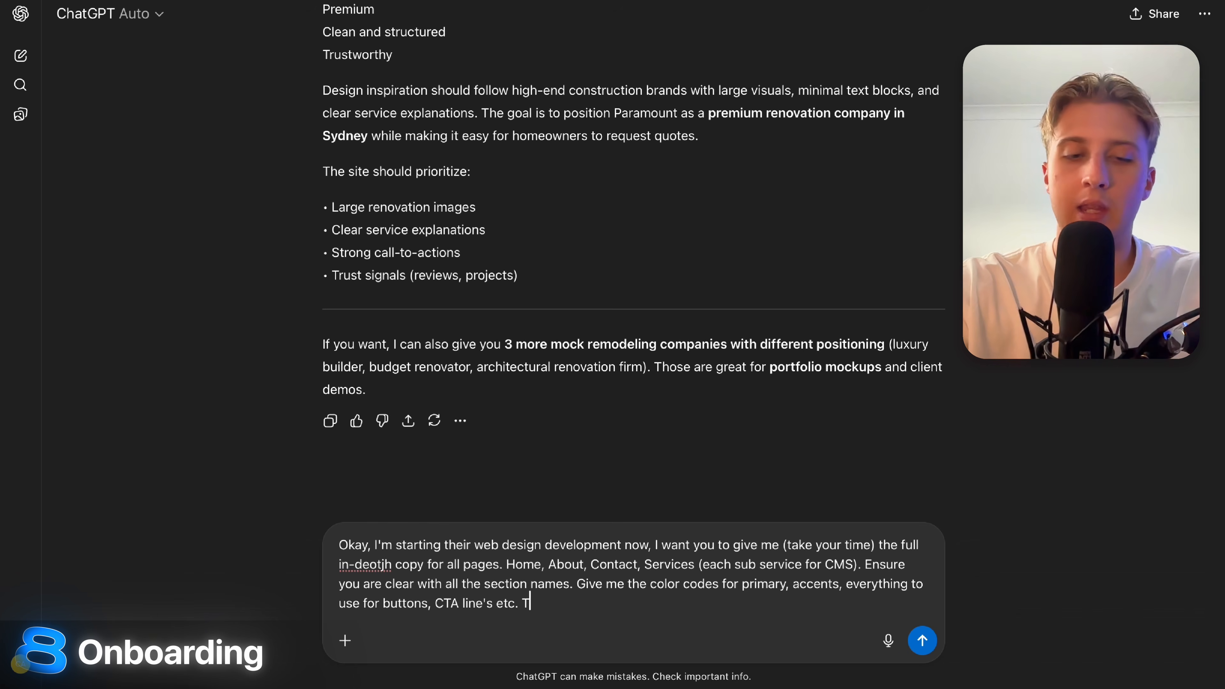
type("he full website dev breakdown")
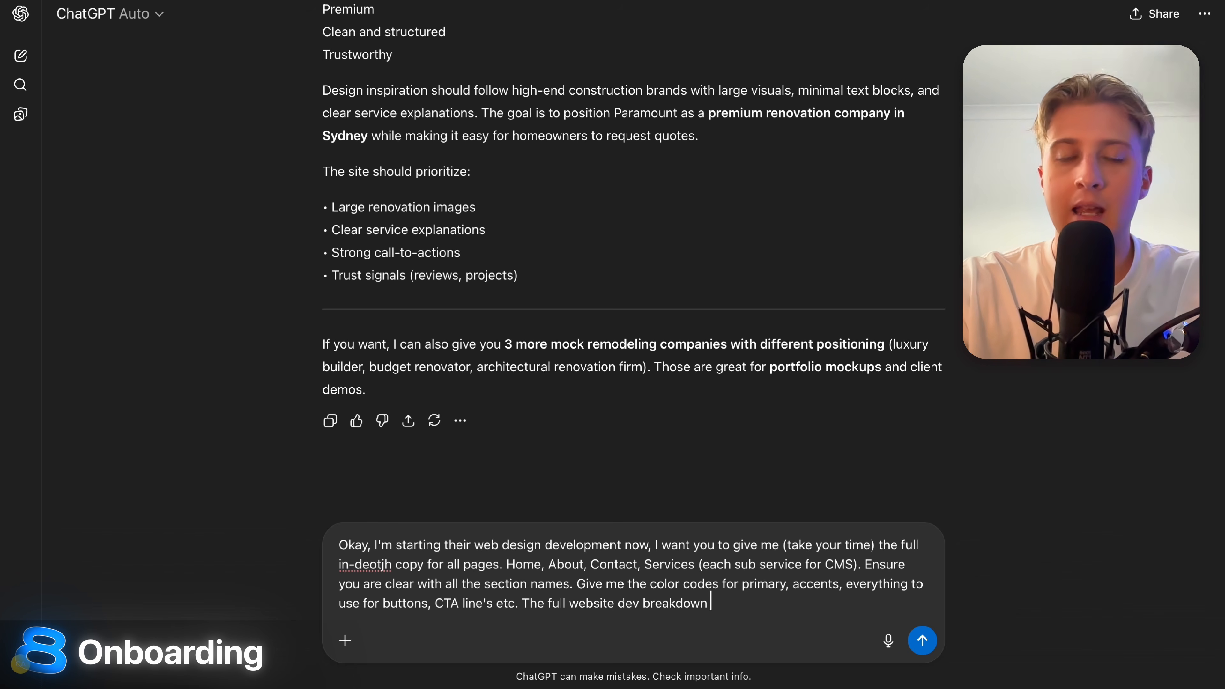
key("Return")
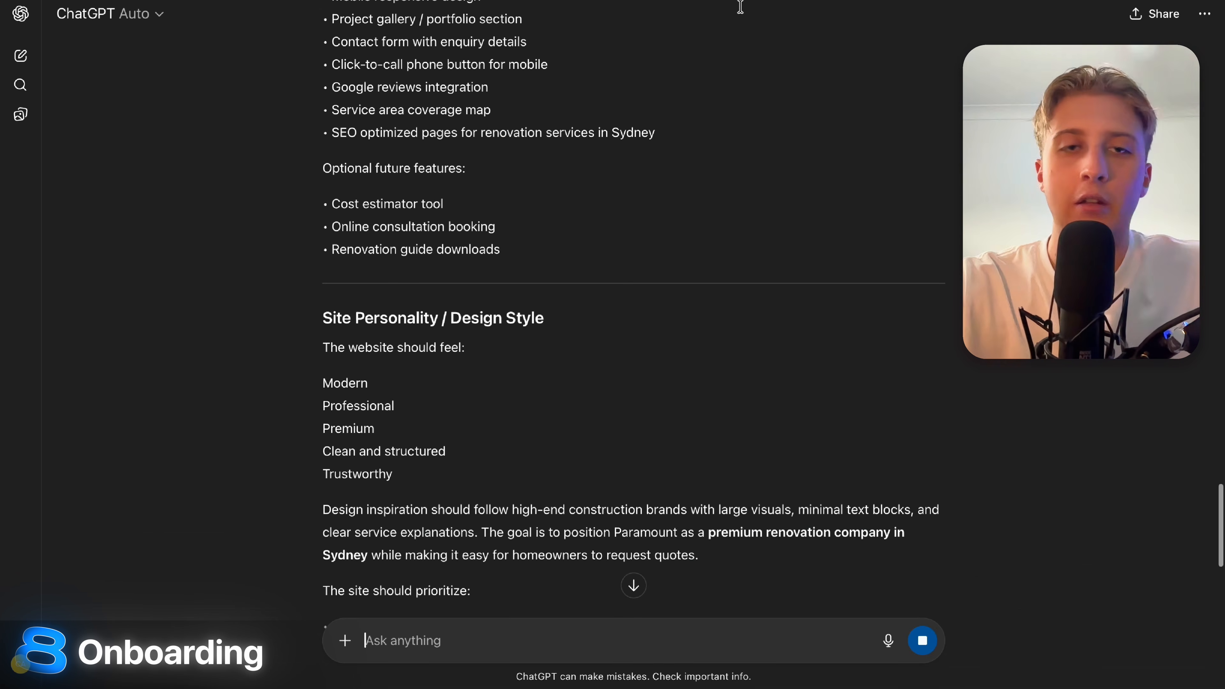
Review the reply's outline: page structure, section names, CMS service copy, CTA styling and dev notes.
scroll(795, 432, "up", 10)
scroll(799, 434, "up", 5)
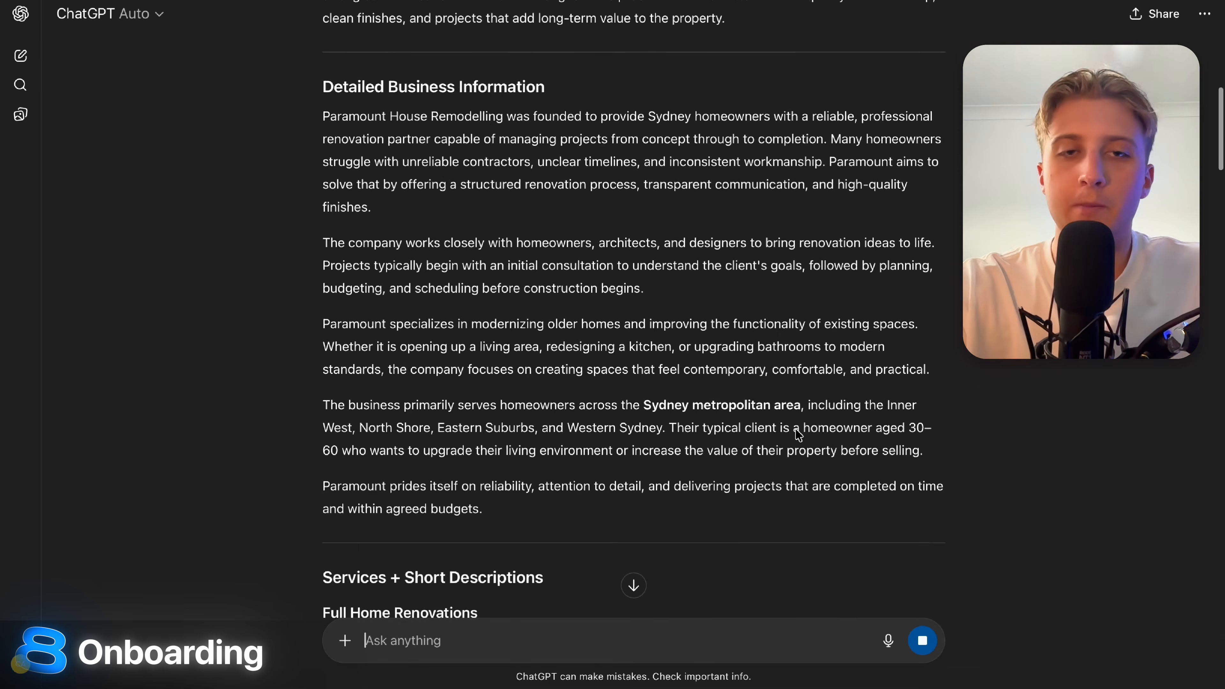
scroll(799, 434, "down", 15)
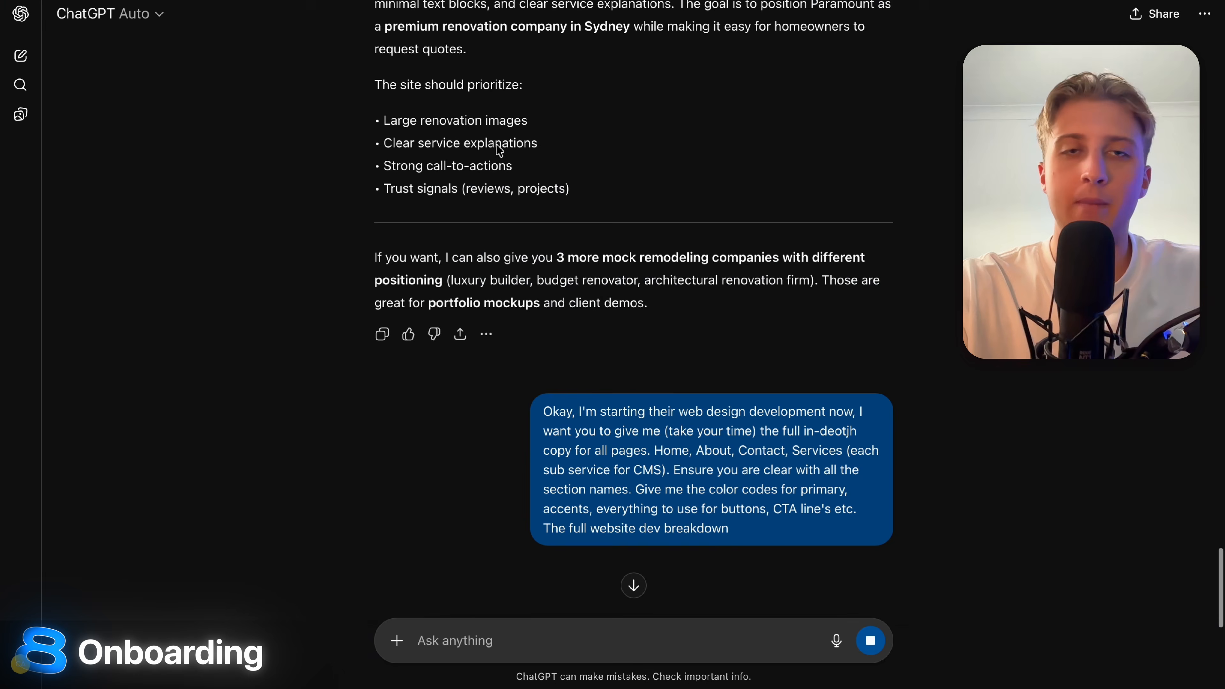
scroll(561, 239, "up", 15)
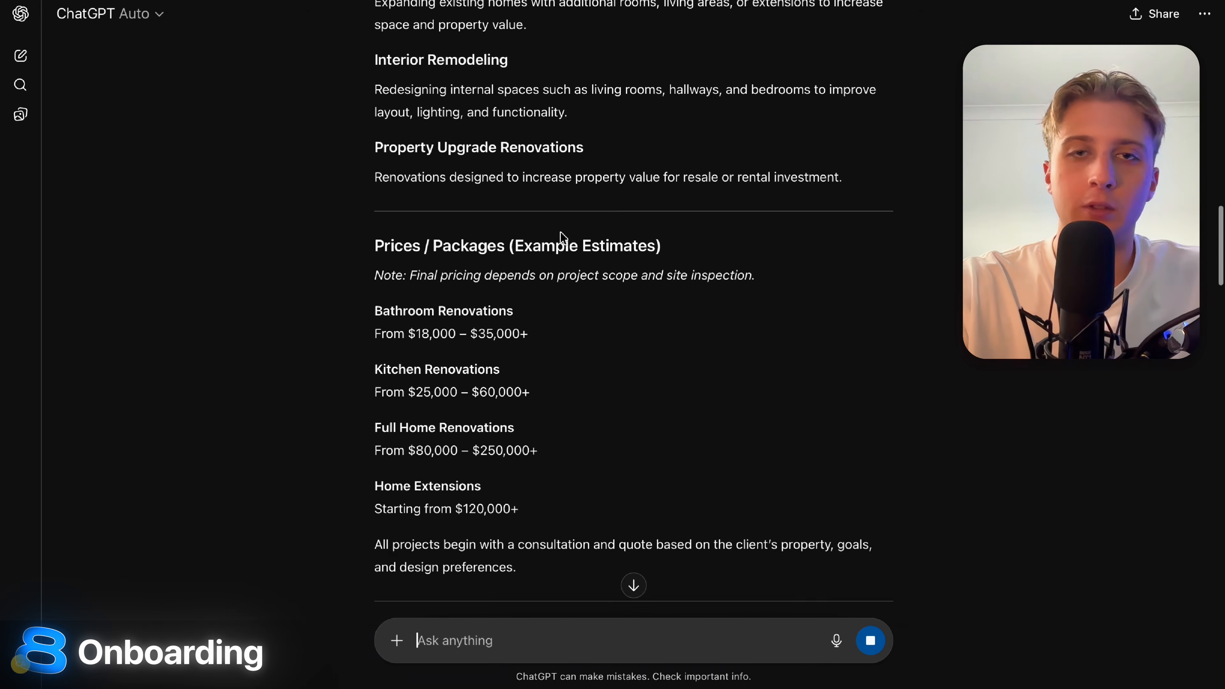
scroll(560, 231, "up", 10)
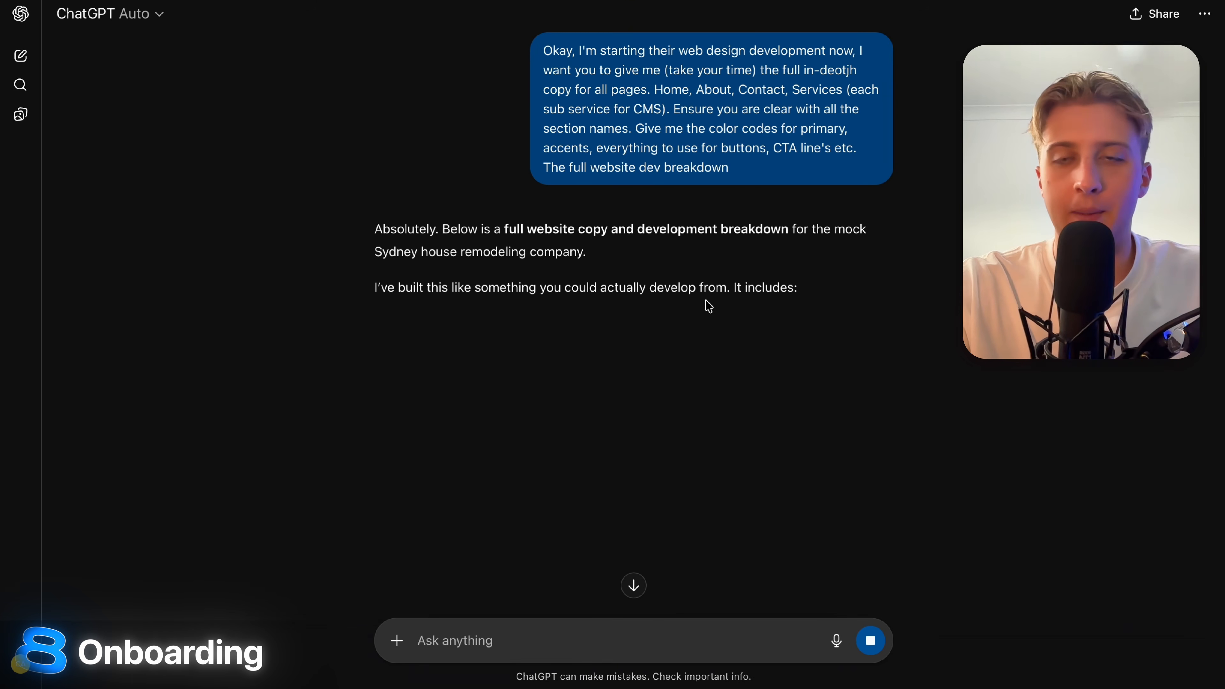
scroll(708, 307, "down", 3)
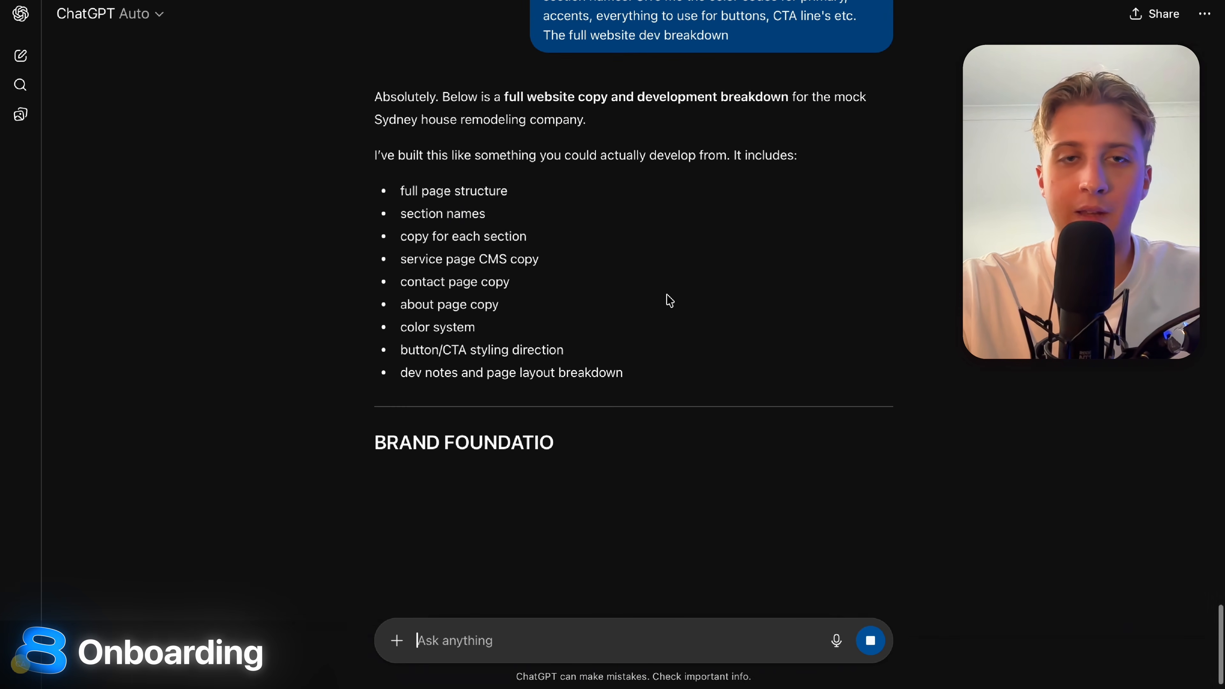
left_click_drag(404, 190, 539, 192)
left_click_drag(397, 213, 564, 224)
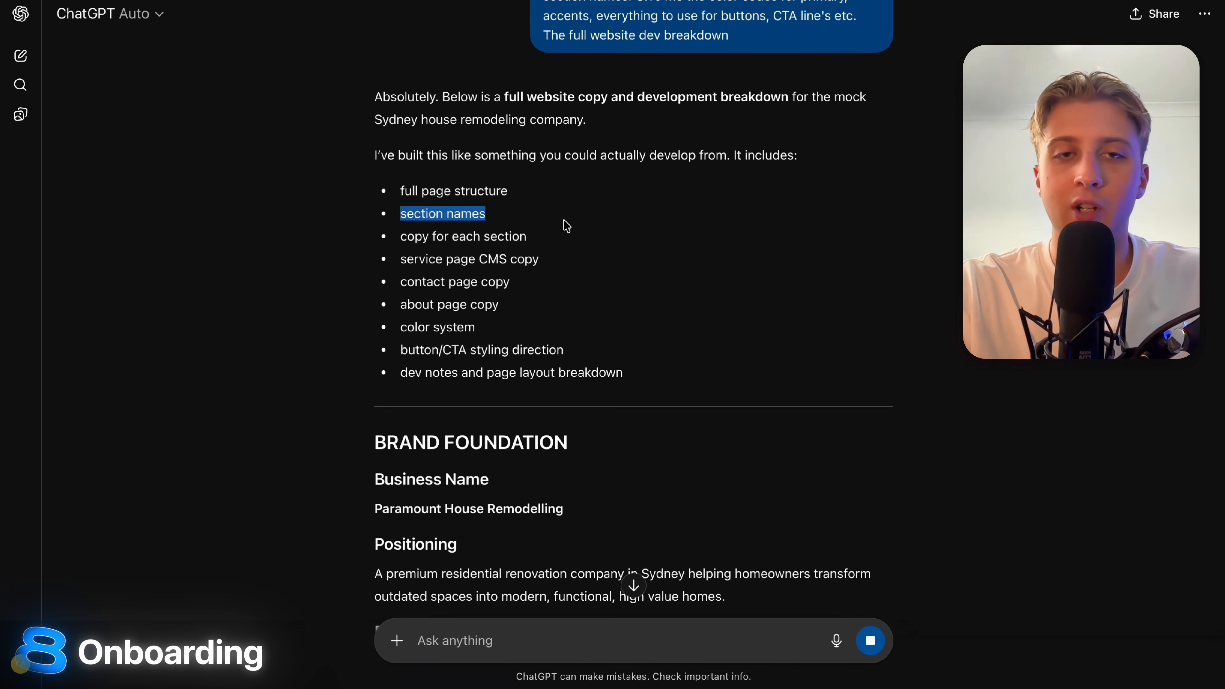
left_click_drag(394, 244, 652, 260)
left_click(638, 266)
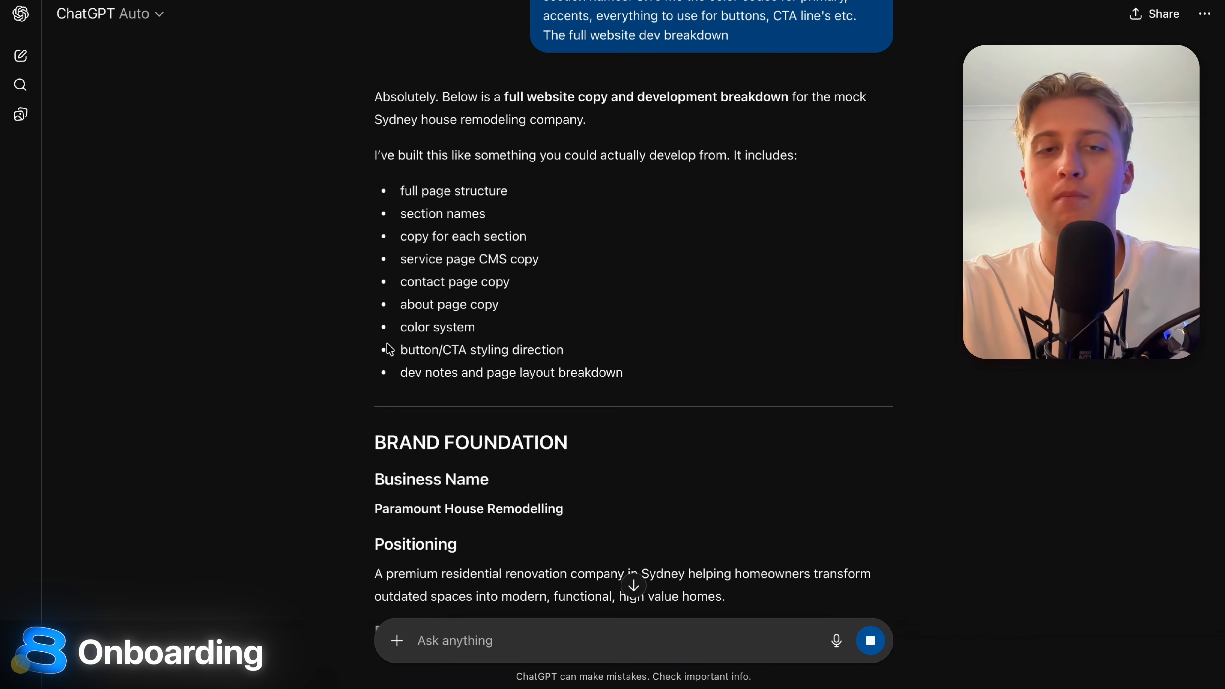
left_click_drag(390, 349, 824, 348)
left_click(824, 348)
left_click_drag(400, 372, 828, 376)
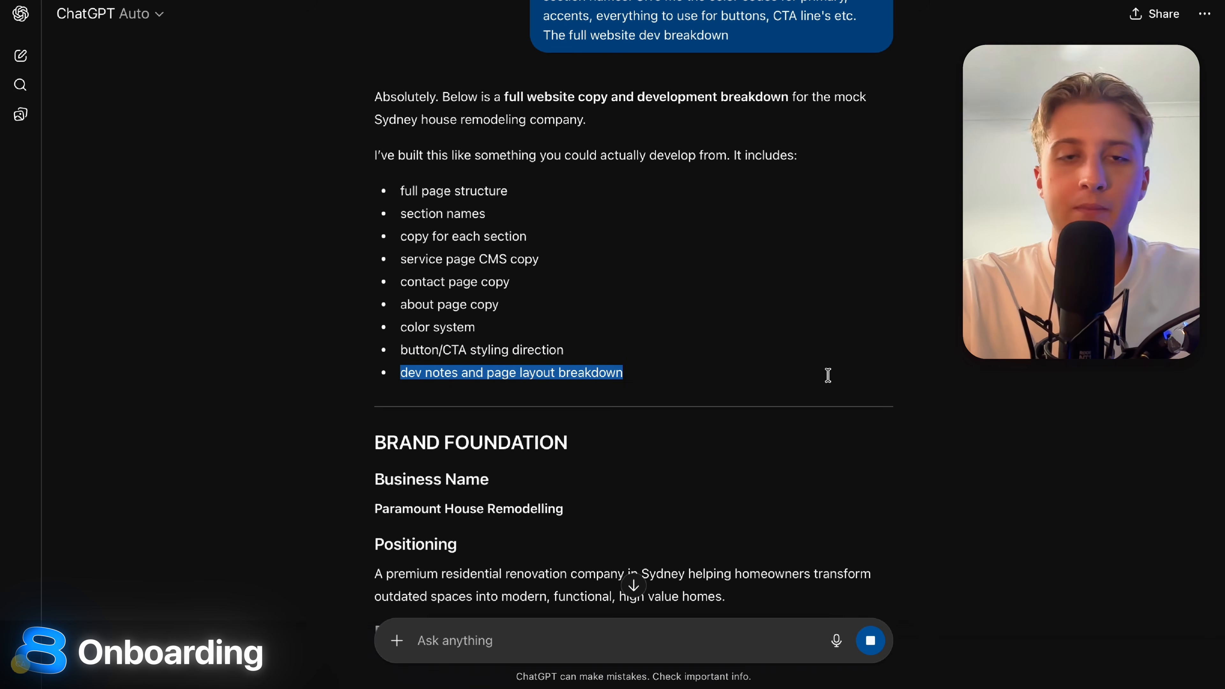
left_click(828, 375)
Read the Positioning and Brand Tone sections and select the Charcoal code #1F1F1F.
scroll(828, 375, "down", 5)
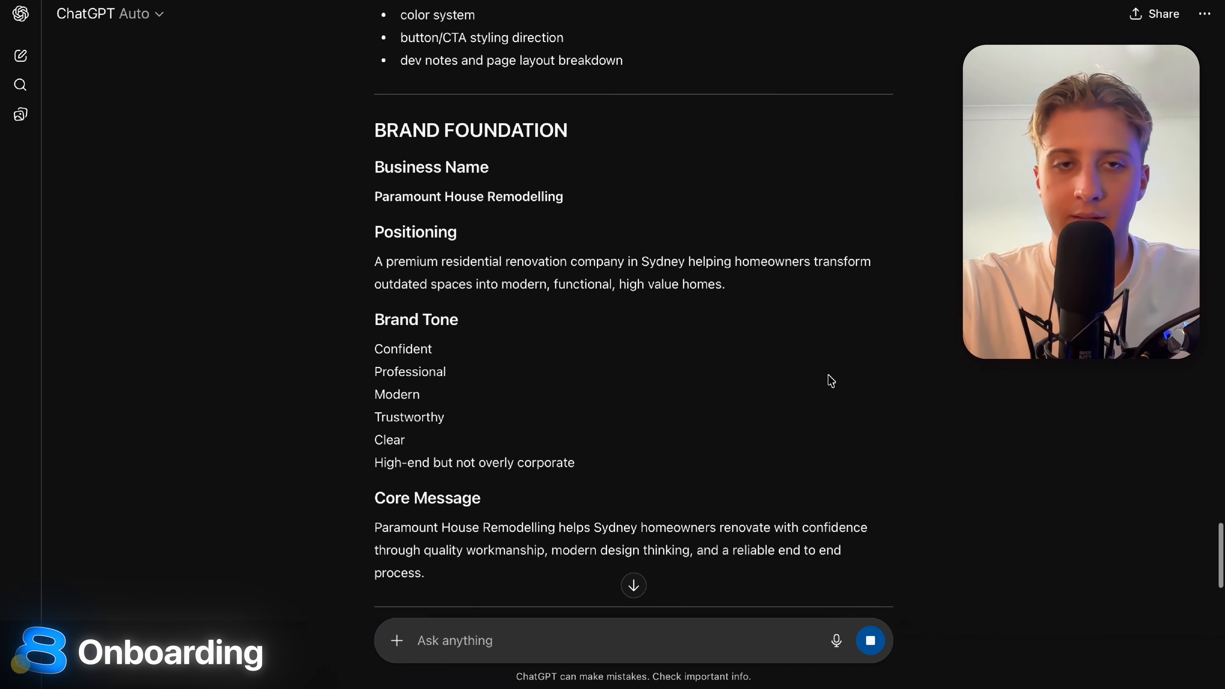
scroll(829, 381, "down", 2)
left_click_drag(354, 188, 852, 204)
left_click(852, 204)
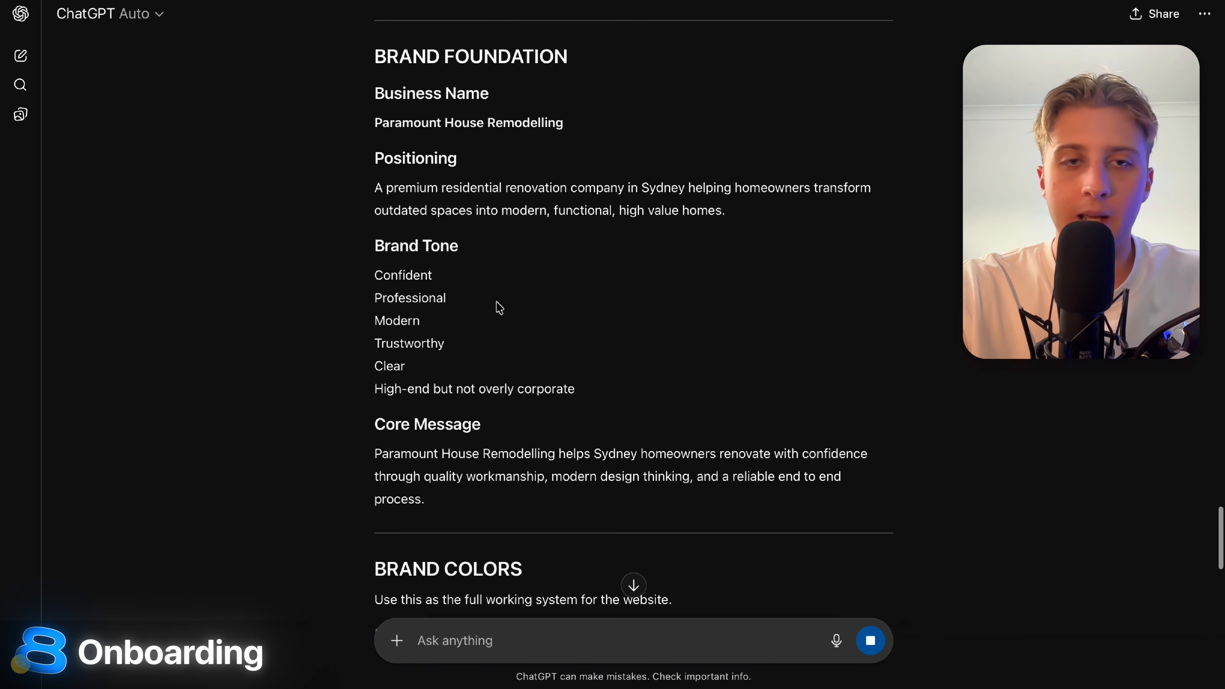
left_click_drag(369, 279, 612, 375)
left_click(613, 375)
scroll(614, 375, "down", 1)
scroll(613, 375, "down", 6)
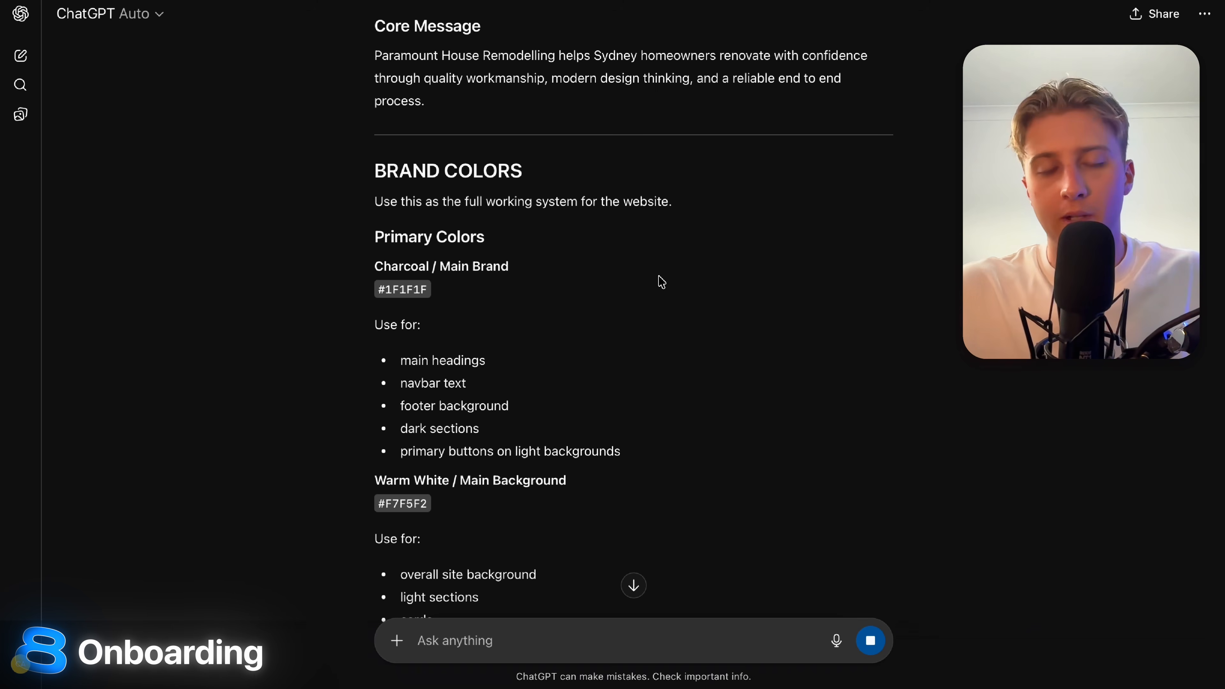
left_click_drag(389, 286, 258, 293)
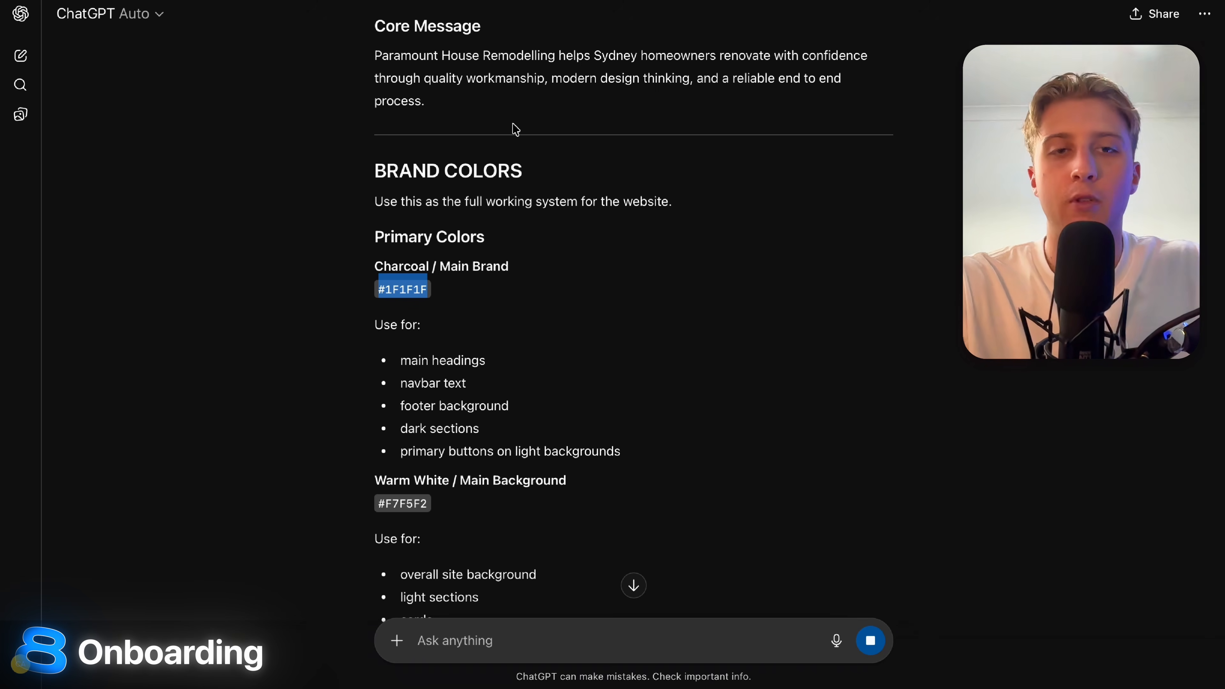
scroll(610, 397, "down", 3)
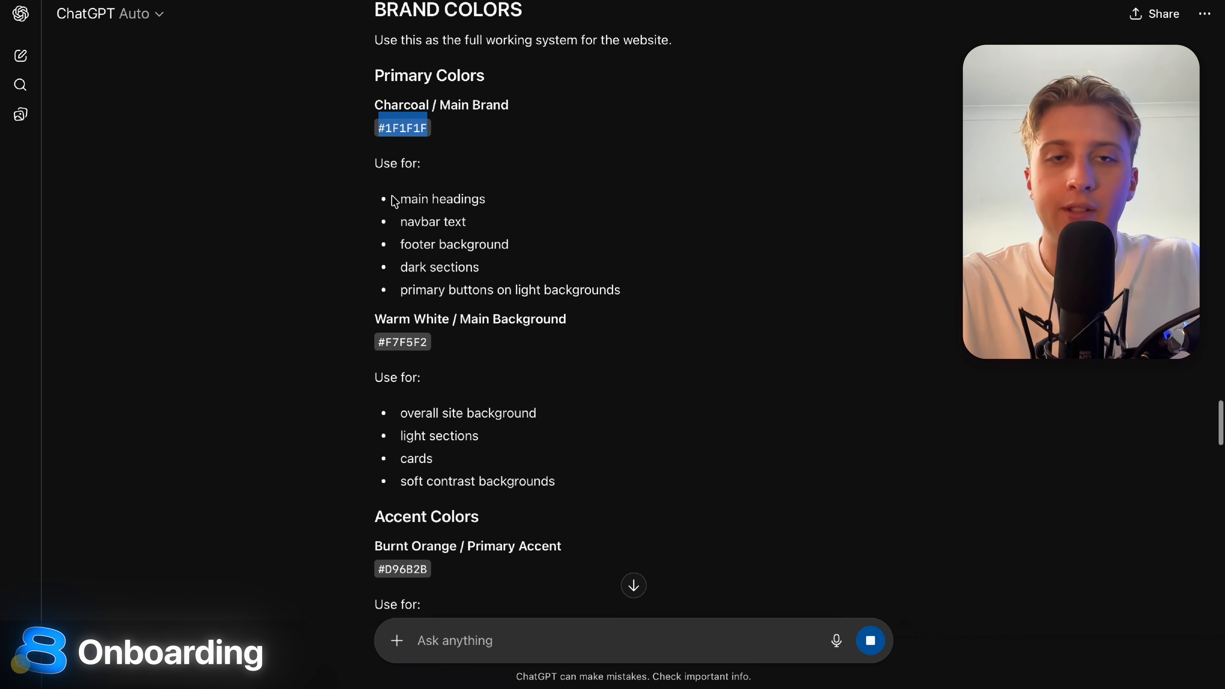
left_click_drag(395, 202, 580, 265)
left_click(579, 268)
scroll(579, 269, "down", 1)
left_click_drag(350, 277, 547, 273)
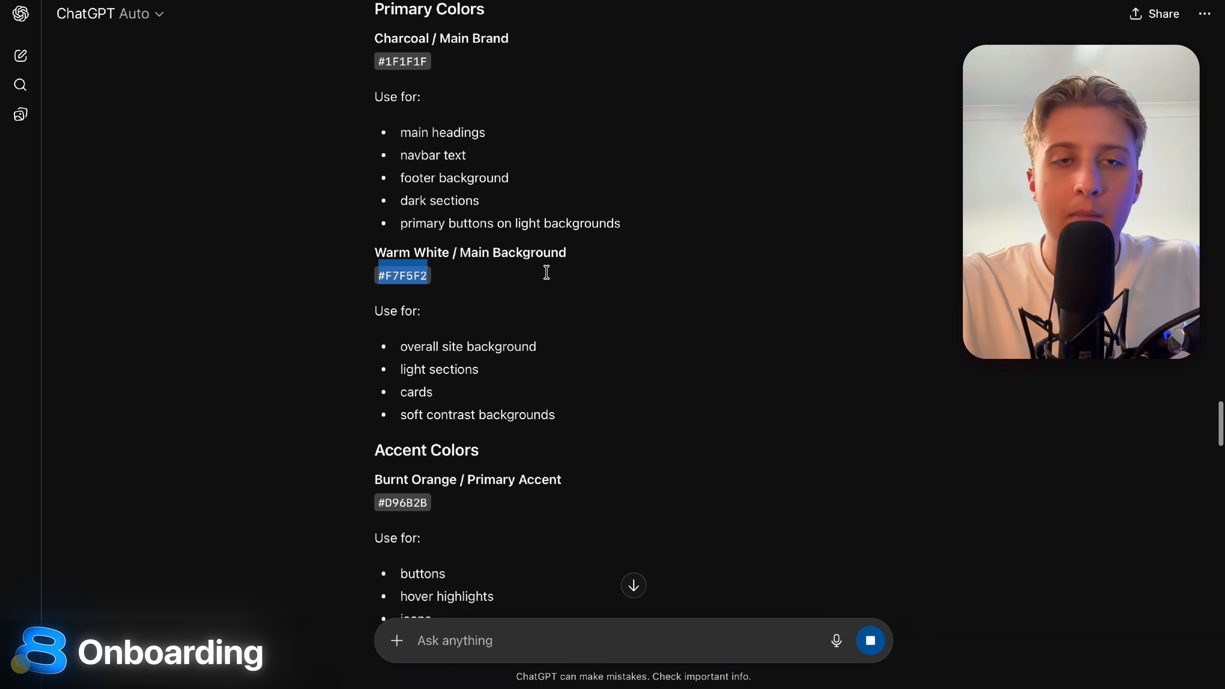
left_click(547, 273)
left_click_drag(478, 223, 681, 227)
left_click(681, 227)
scroll(681, 227, "down", 3)
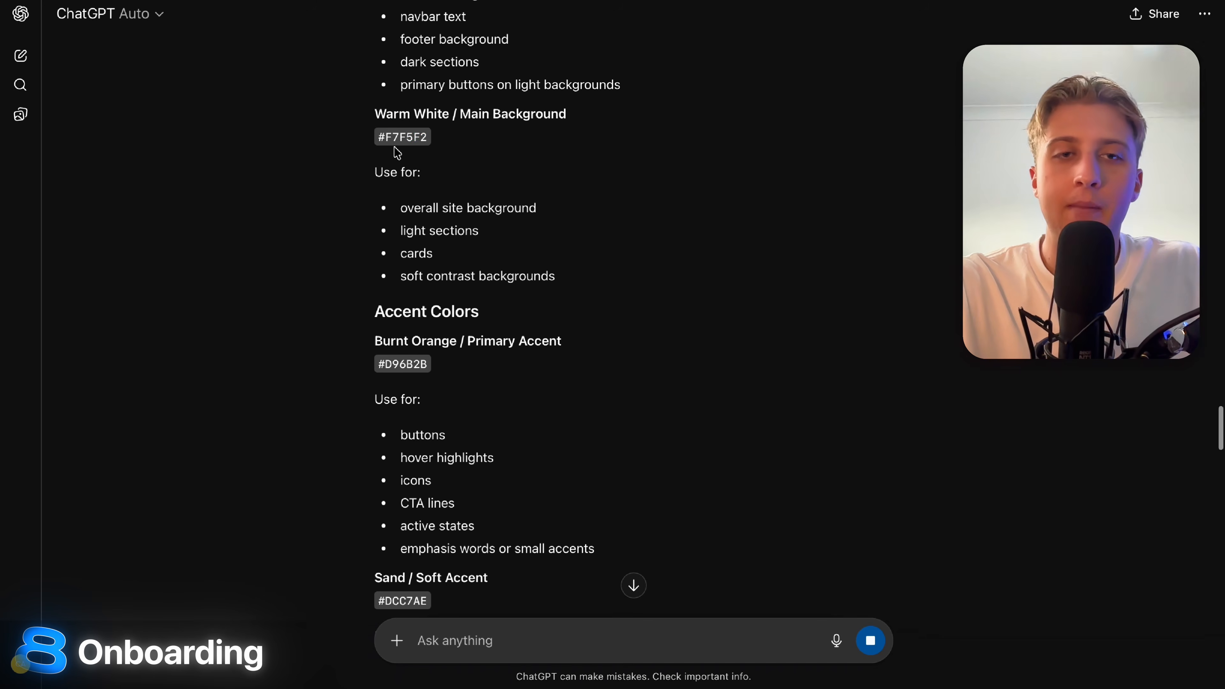
left_click_drag(361, 145, 552, 132)
left_click_drag(335, 361, 588, 361)
left_click(588, 361)
scroll(588, 360, "down", 5)
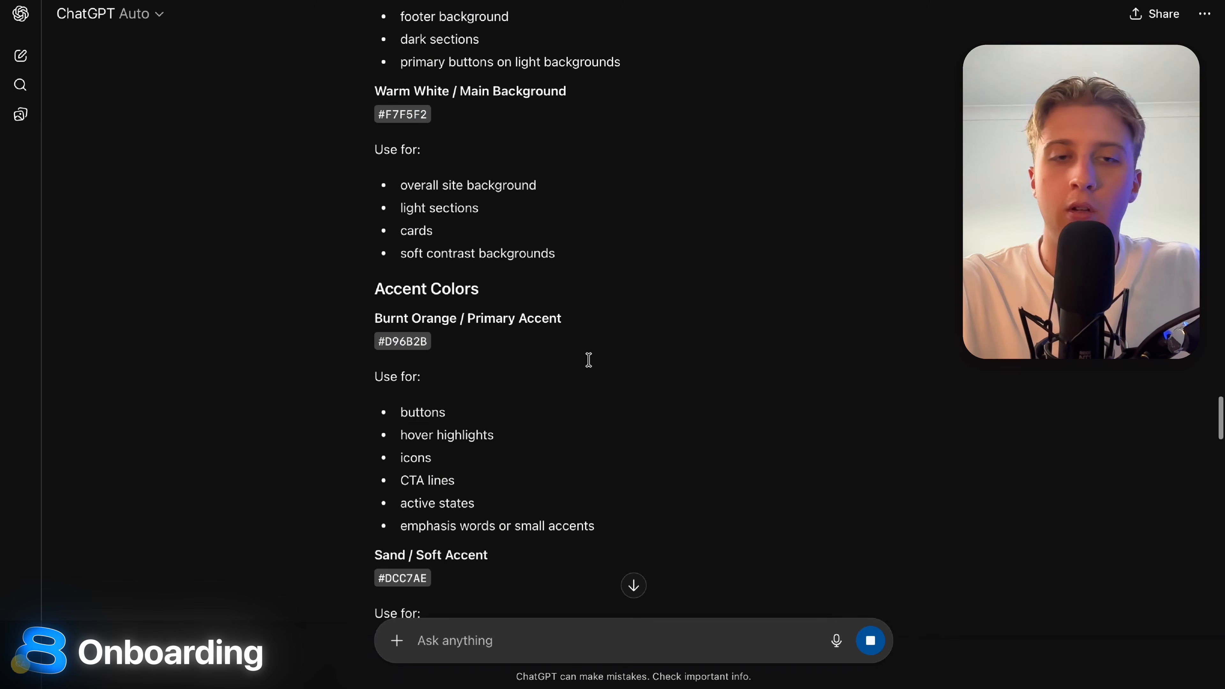
left_click_drag(342, 371, 555, 361)
left_click(554, 360)
scroll(555, 361, "down", 20)
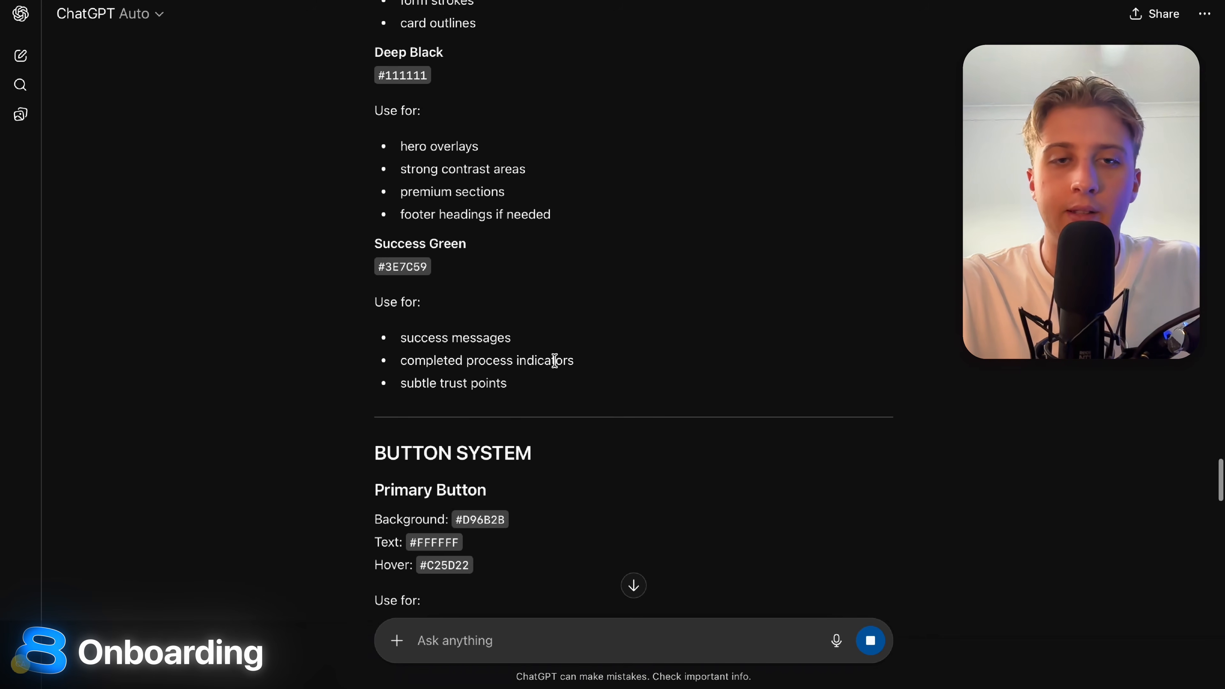
scroll(466, 198, "down", 2)
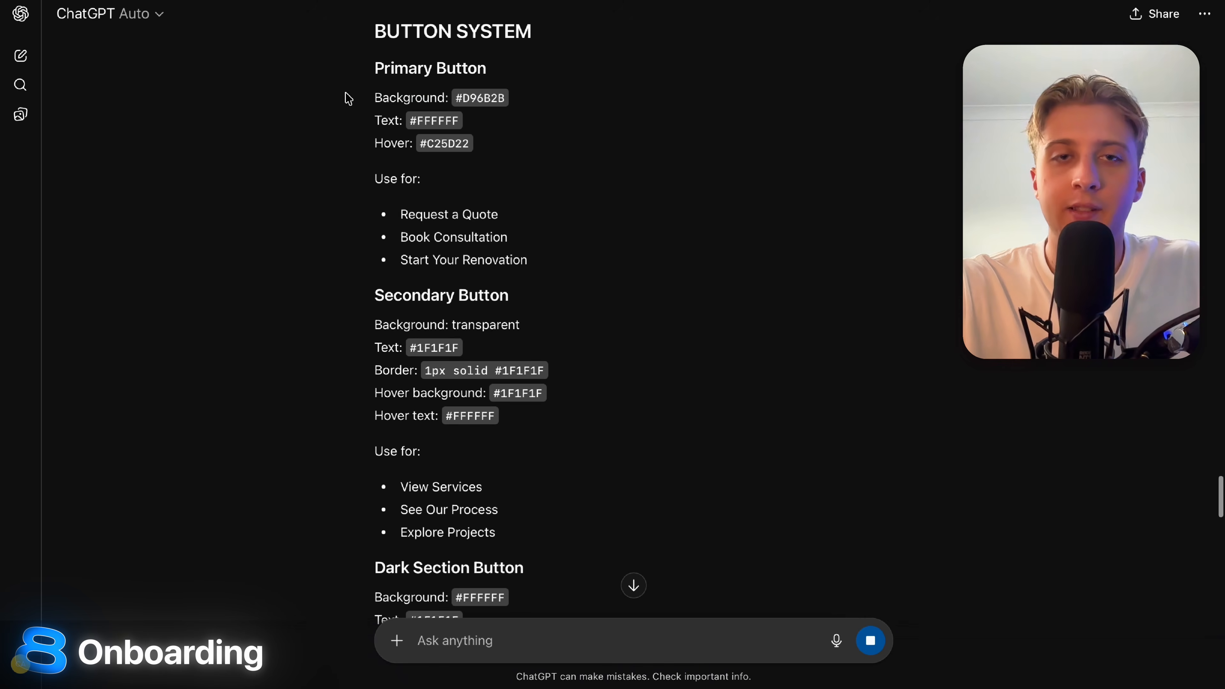
left_click_drag(348, 98, 650, 104)
left_click(651, 103)
scroll(549, 145, "down", 8)
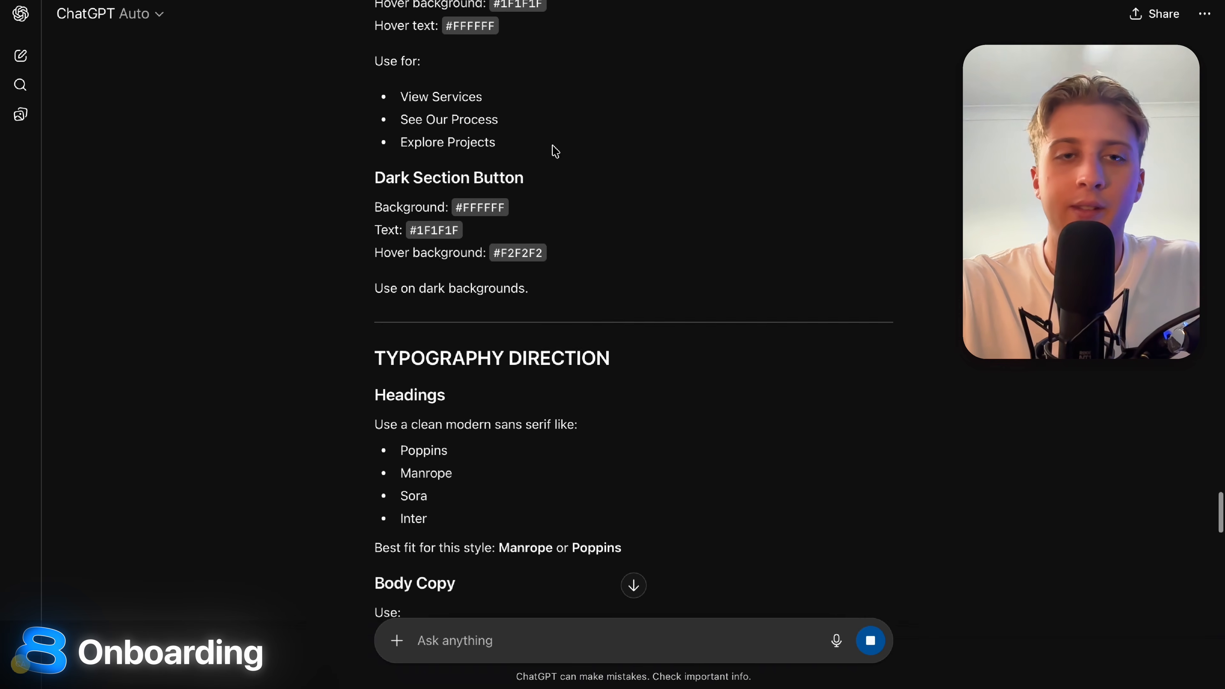
scroll(555, 152, "down", 2)
left_click_drag(349, 136, 646, 131)
left_click_drag(348, 137, 548, 137)
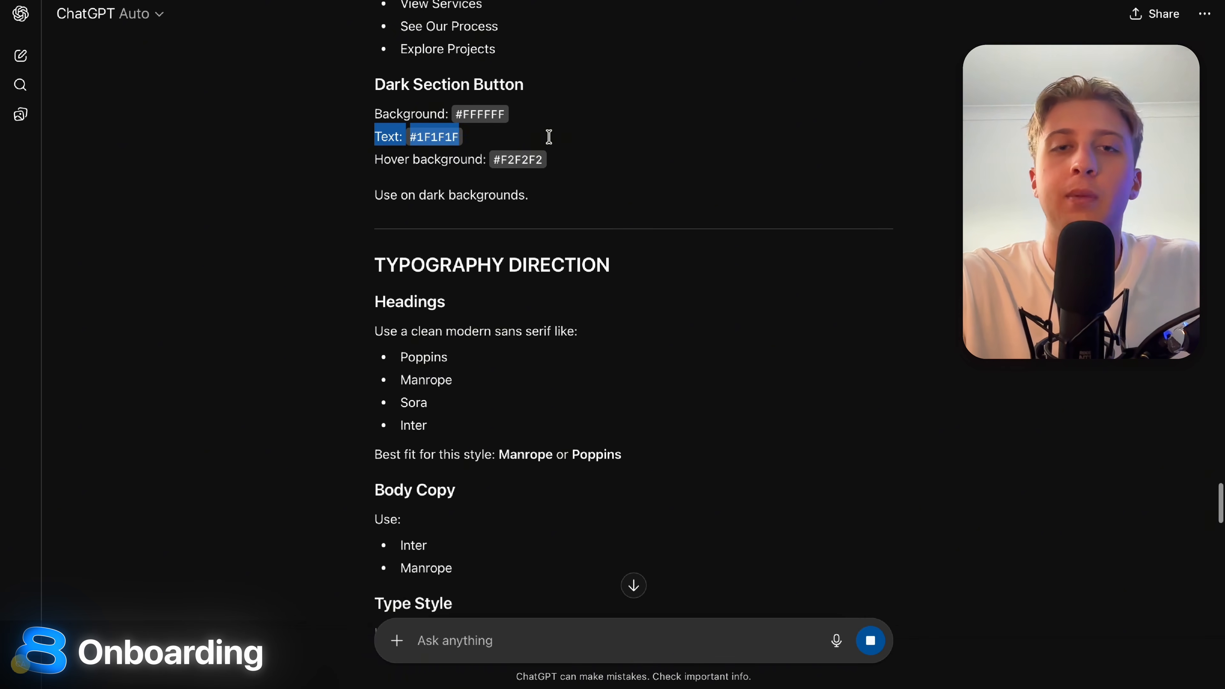
left_click(548, 136)
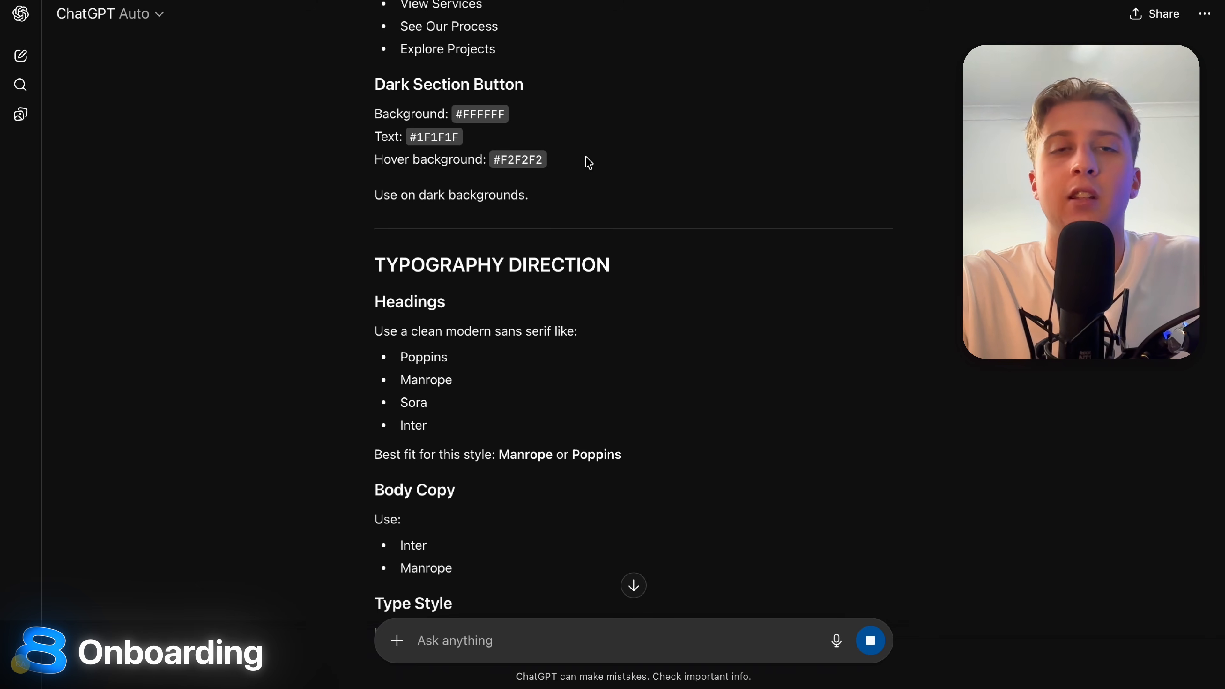
scroll(588, 163, "down", 3)
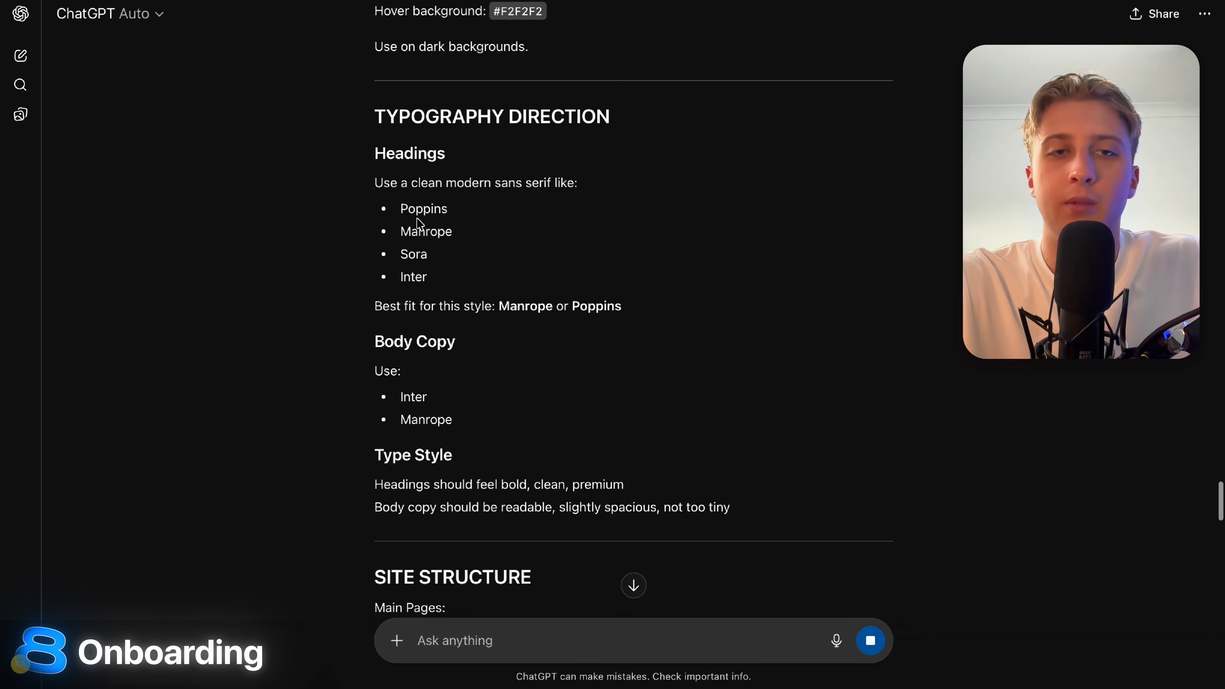
left_click(448, 210)
left_click_drag(402, 205, 492, 209)
left_click(504, 209)
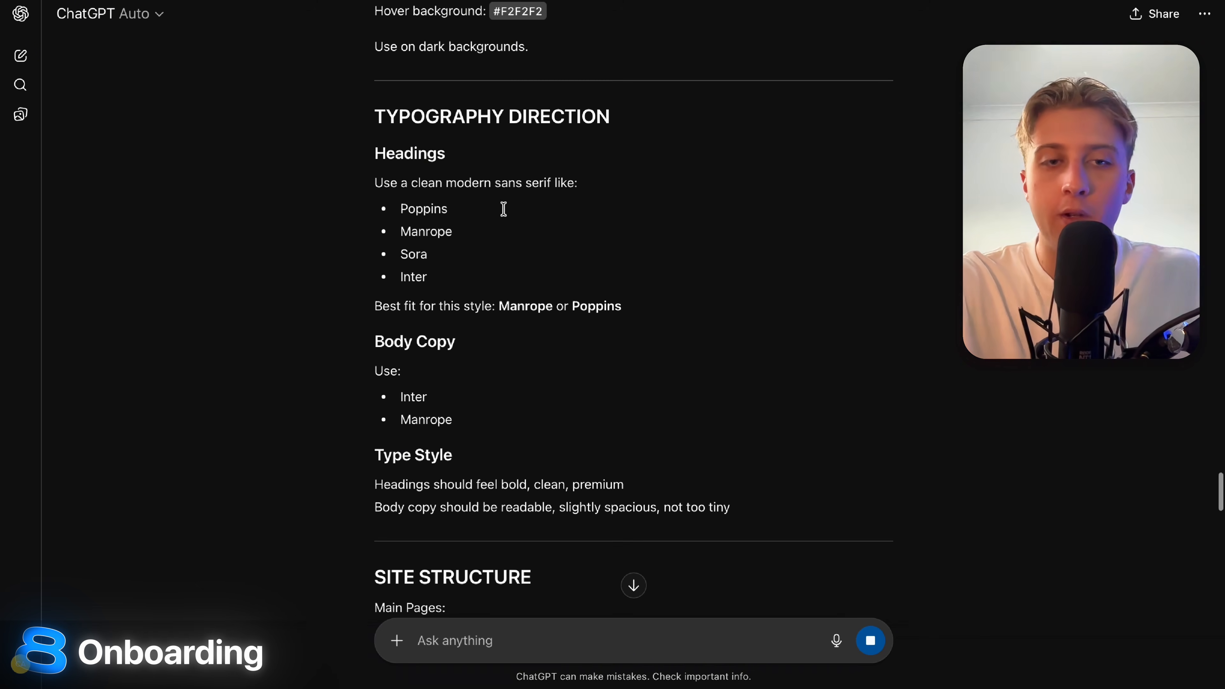
left_click_drag(376, 397, 428, 397)
left_click_drag(393, 182, 598, 219)
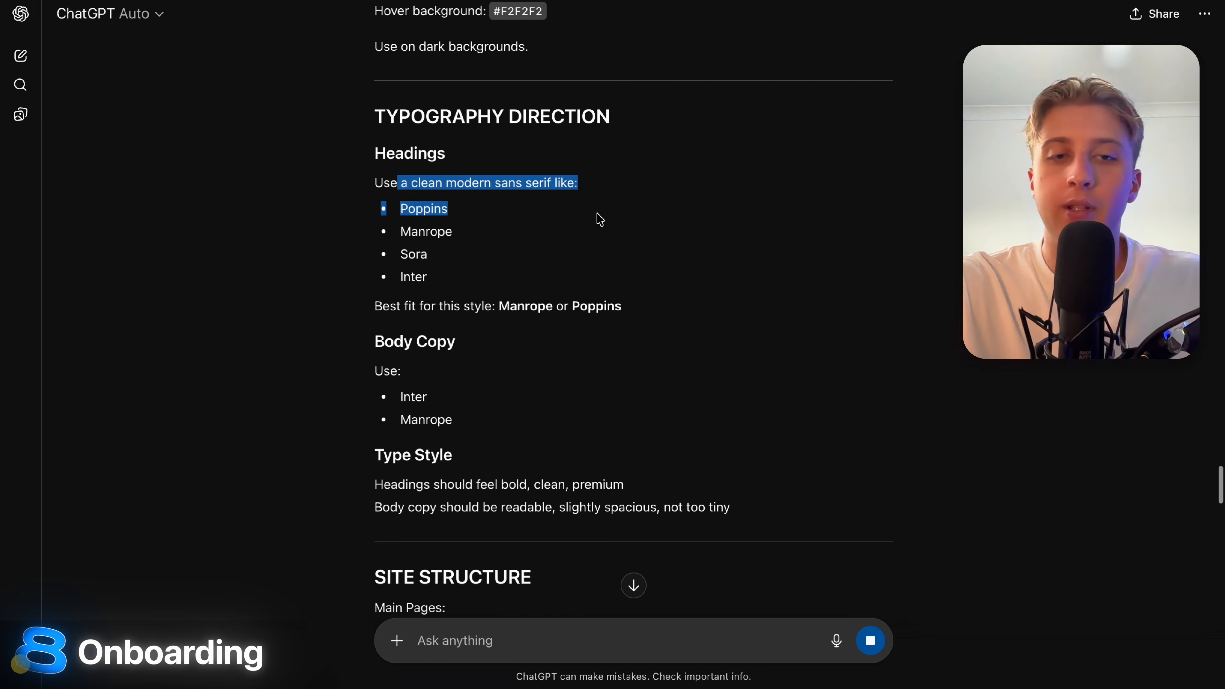
scroll(598, 218, "down", 6)
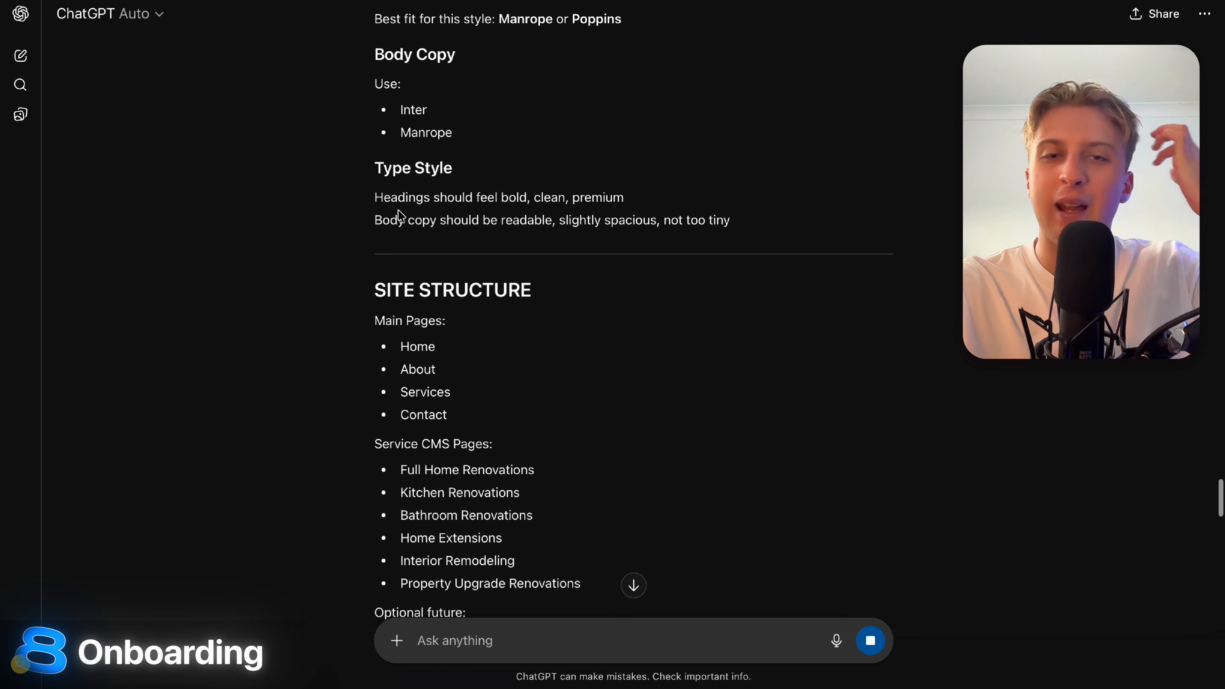
scroll(399, 215, "down", 4)
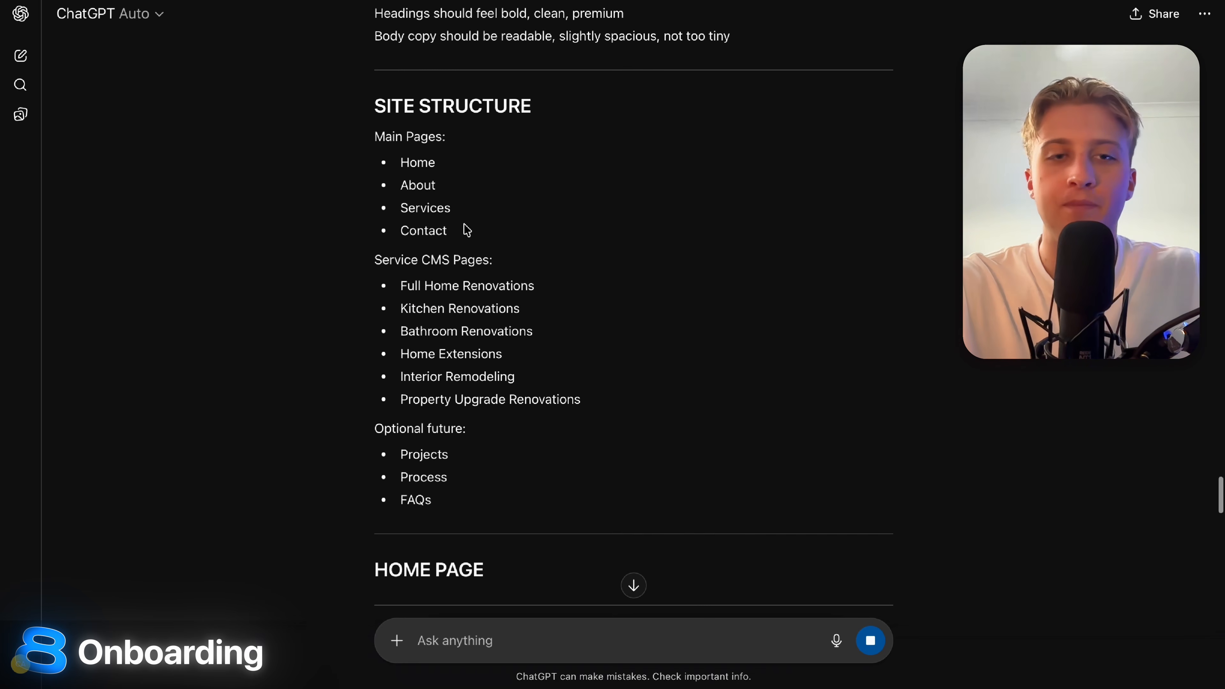
scroll(466, 230, "down", 2)
left_click_drag(402, 200, 731, 358)
left_click(731, 359)
scroll(569, 287, "down", 3)
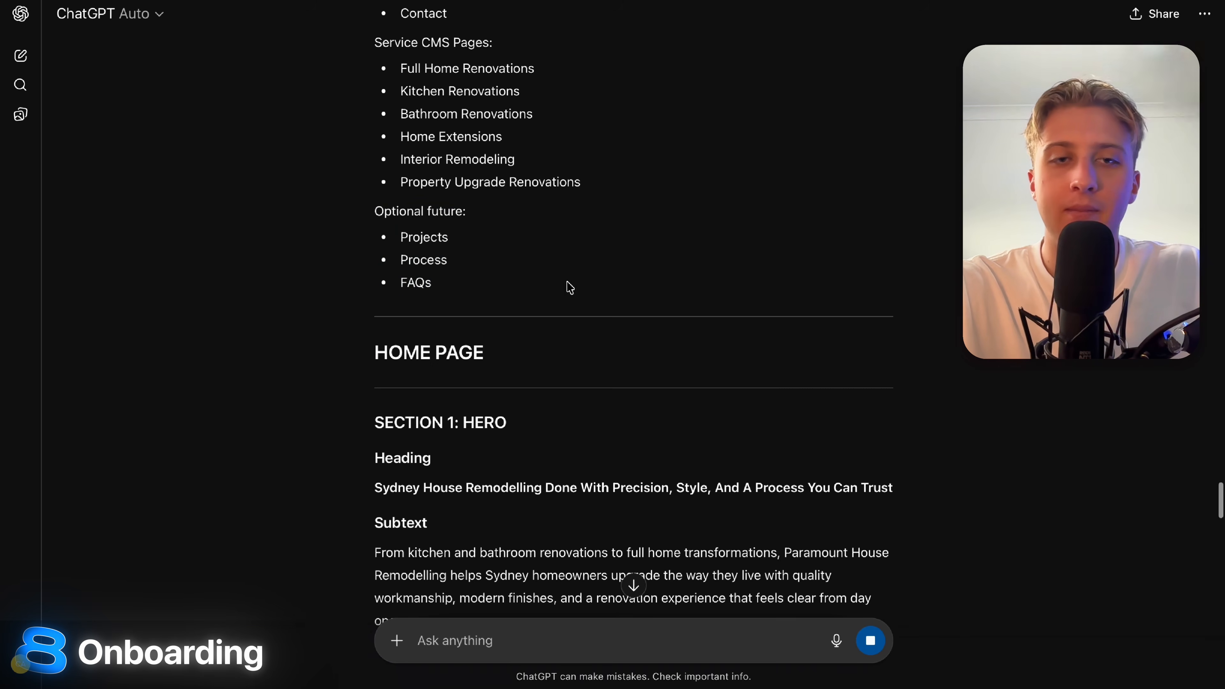
left_click_drag(374, 208, 484, 287)
left_click(484, 287)
scroll(484, 287, "down", 3)
left_click_drag(385, 64, 489, 126)
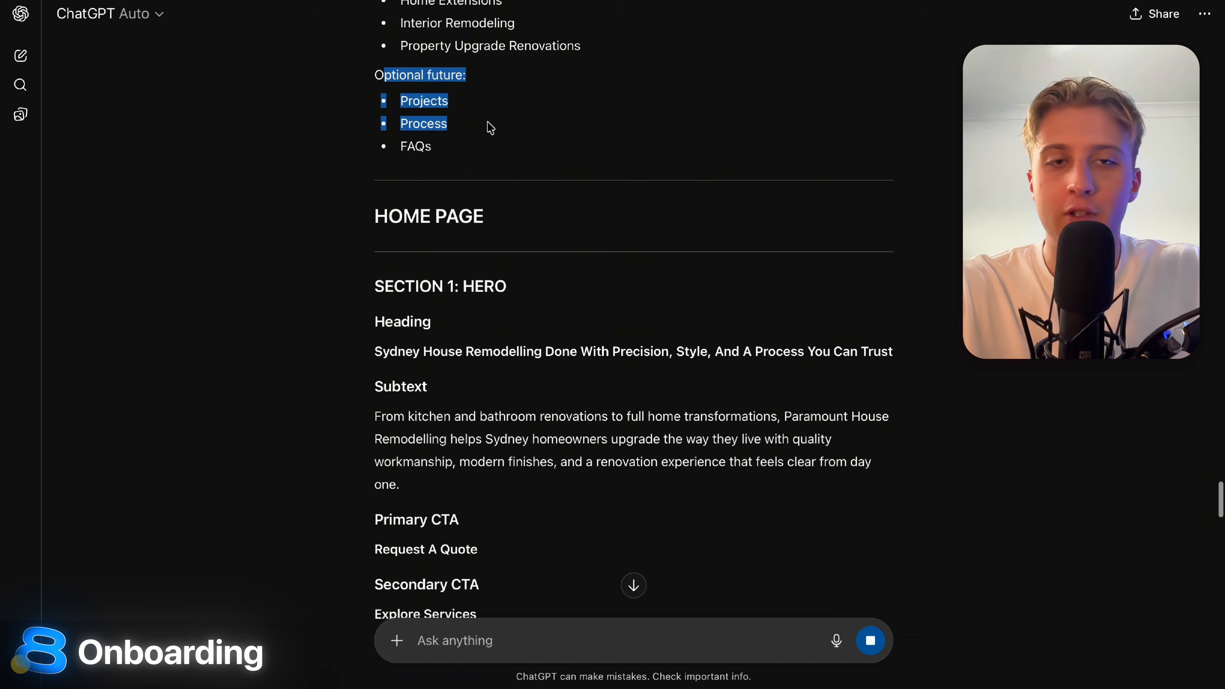
scroll(490, 126, "down", 11)
scroll(490, 126, "up", 7)
scroll(500, 165, "up", 1)
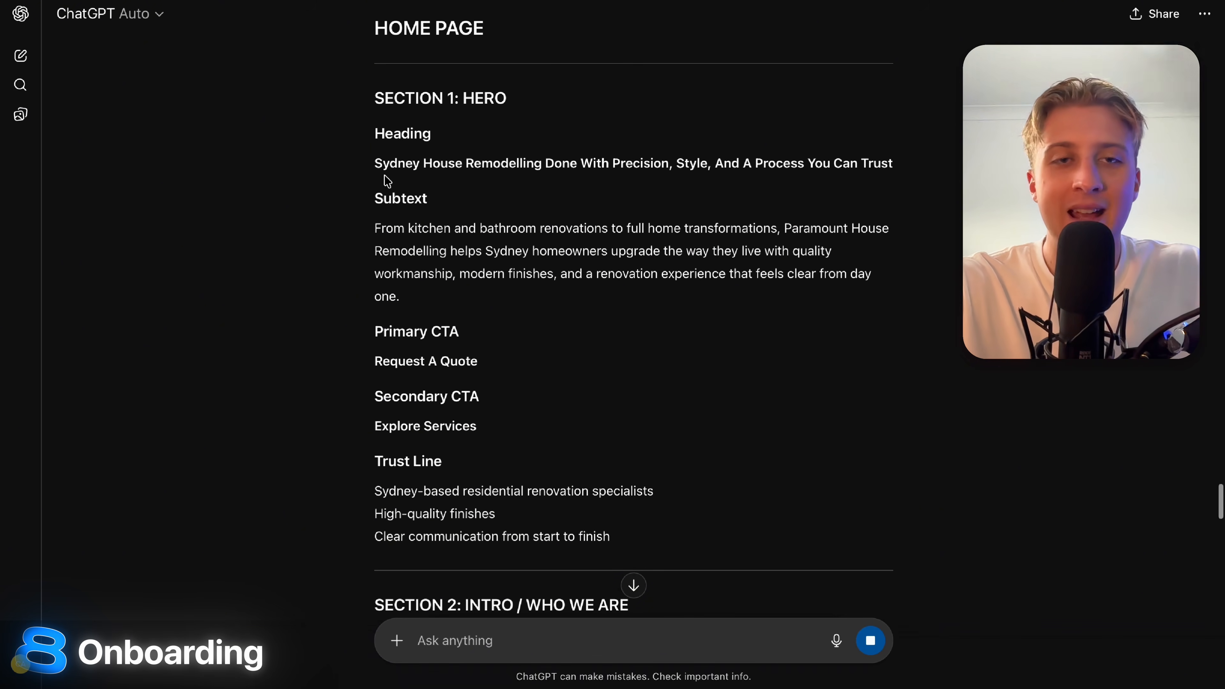
left_click_drag(376, 174, 893, 164)
left_click(786, 185)
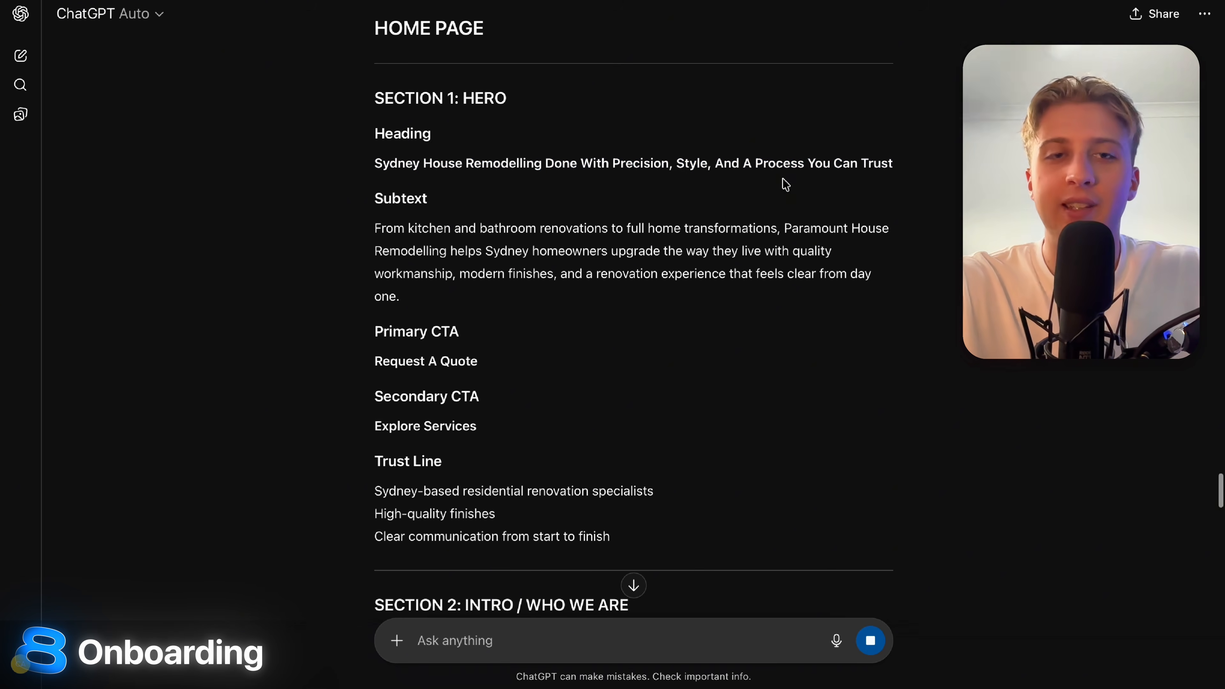
left_click_drag(355, 224, 466, 296)
key("ctrl+c")
left_click(522, 649)
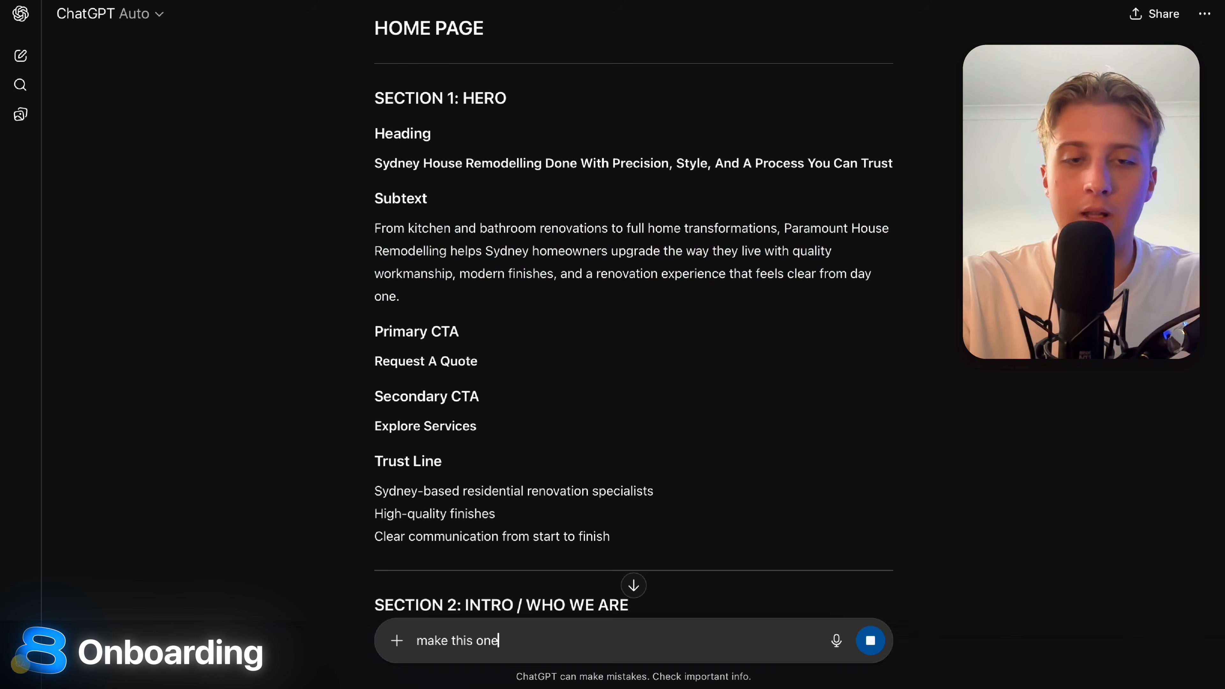
key("ctrl+v")
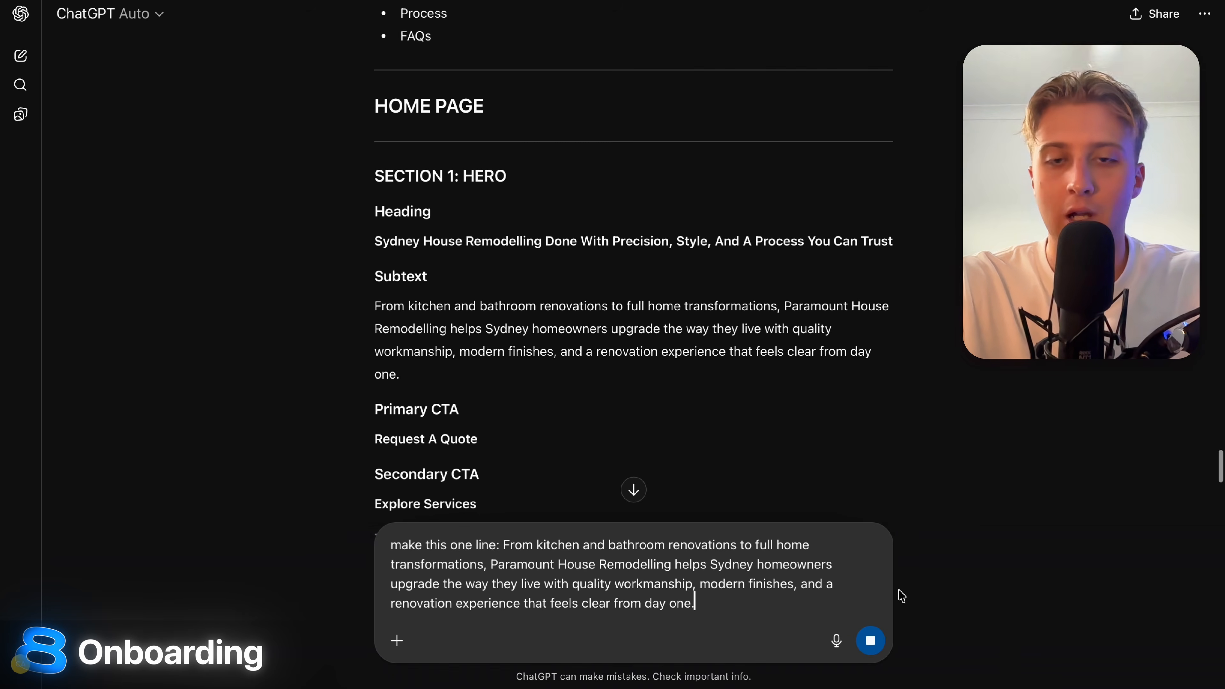
scroll(1039, 416, "up", 2)
scroll(1037, 414, "down", 10)
scroll(539, 184, "down", 15)
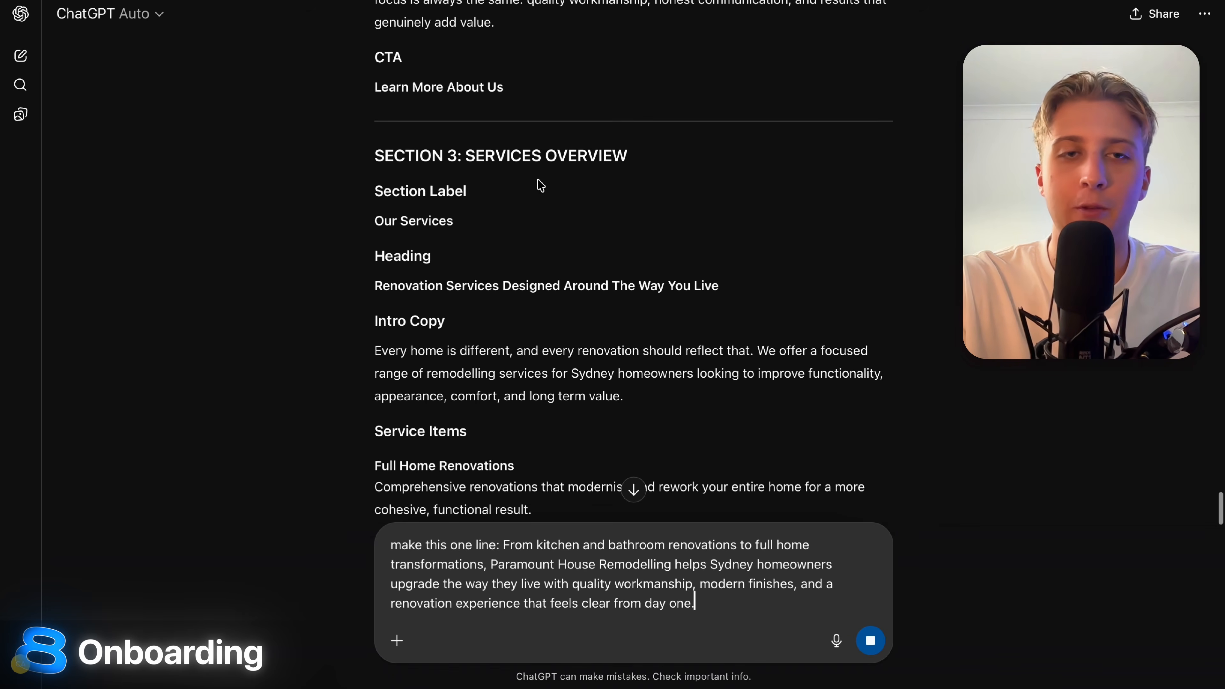
scroll(539, 185, "down", 3)
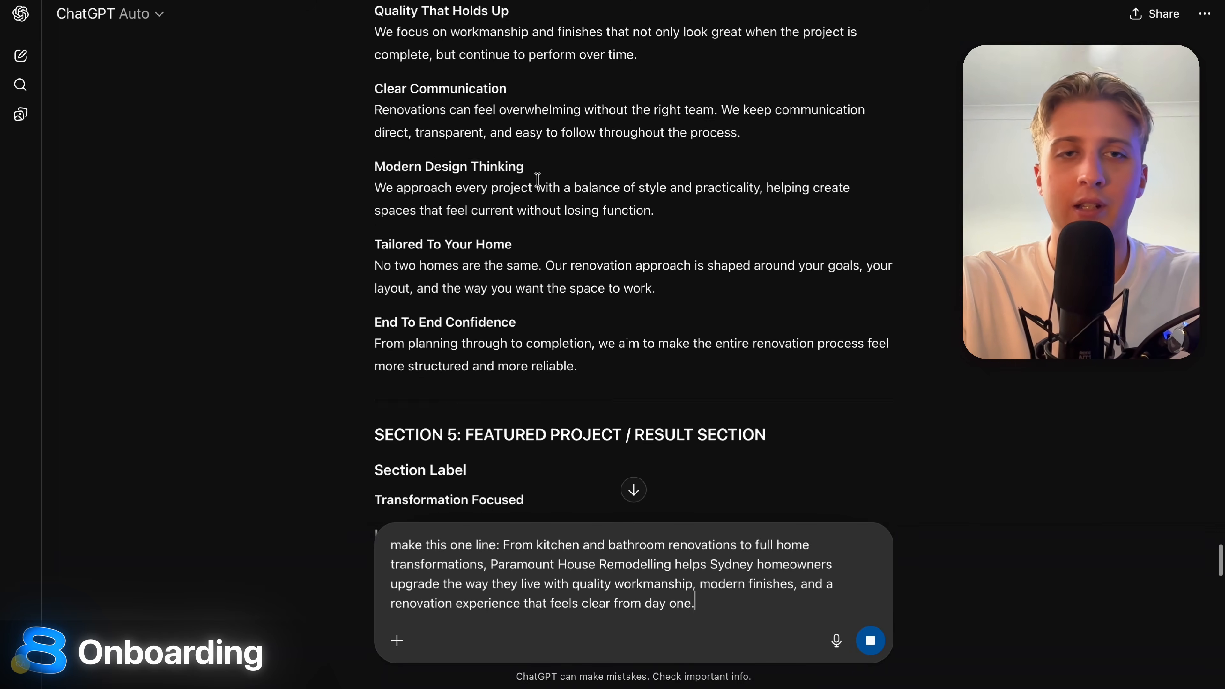
scroll(504, 149, "up", 5)
left_click_drag(361, 220, 659, 227)
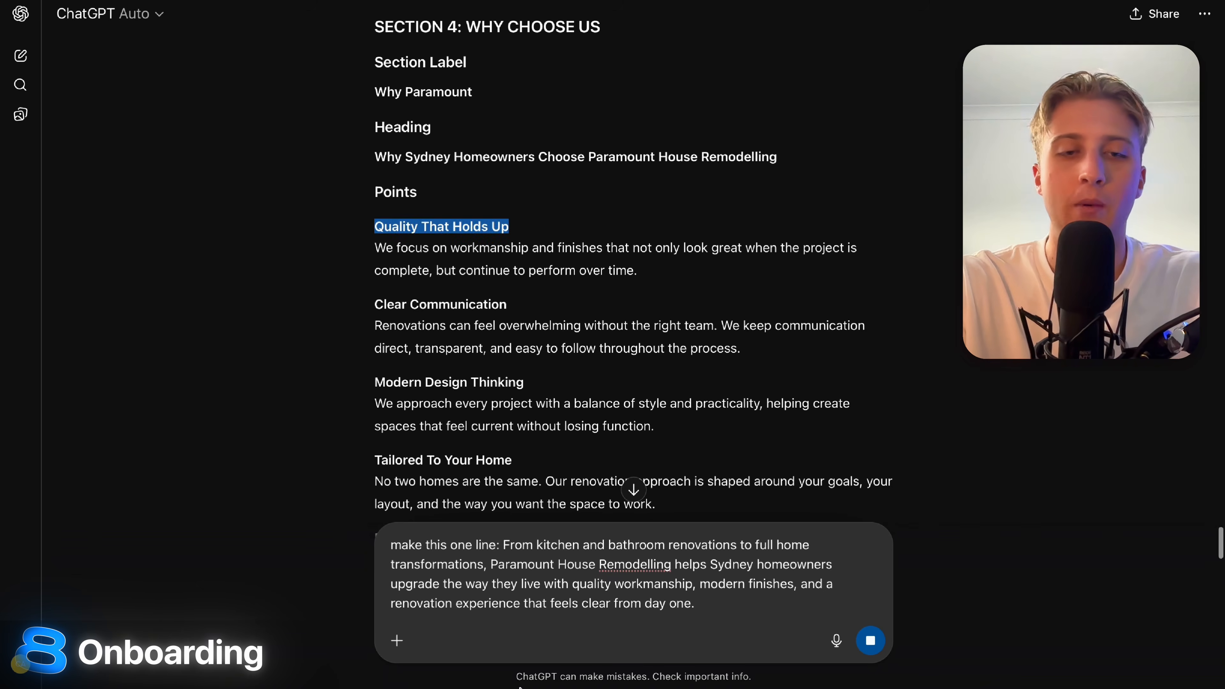
triple_click(394, 538)
key("BackSpace")
scroll(603, 502, "down", 10)
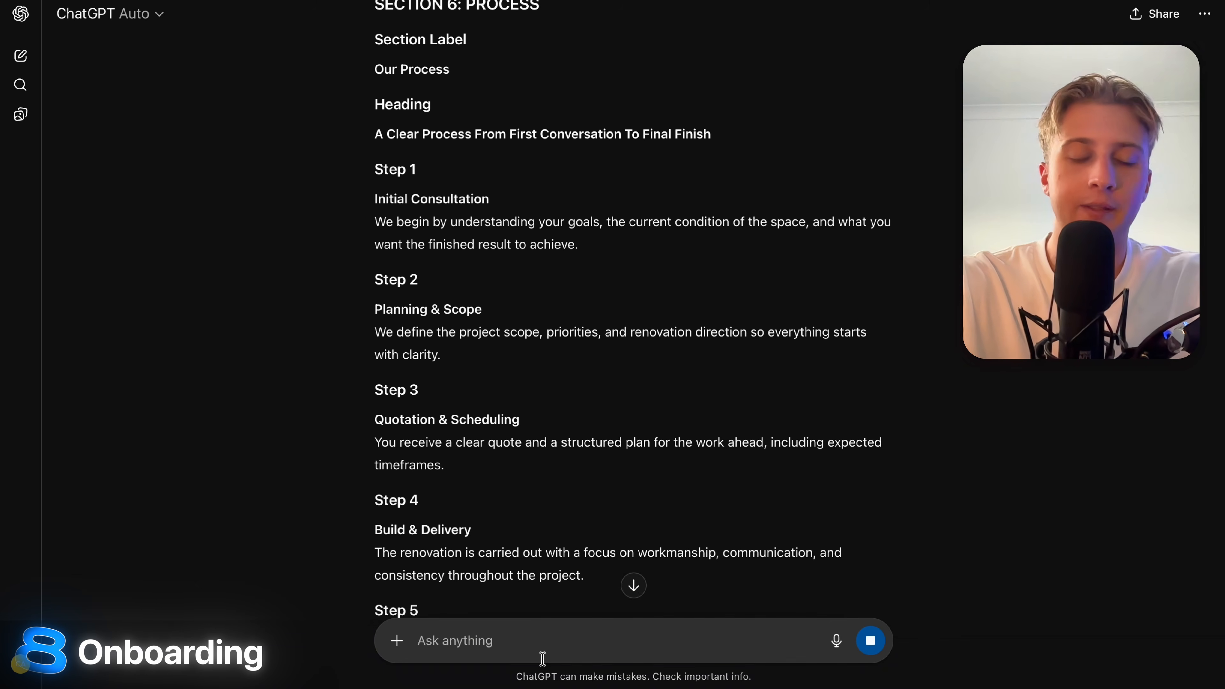
type("thats great, make each")
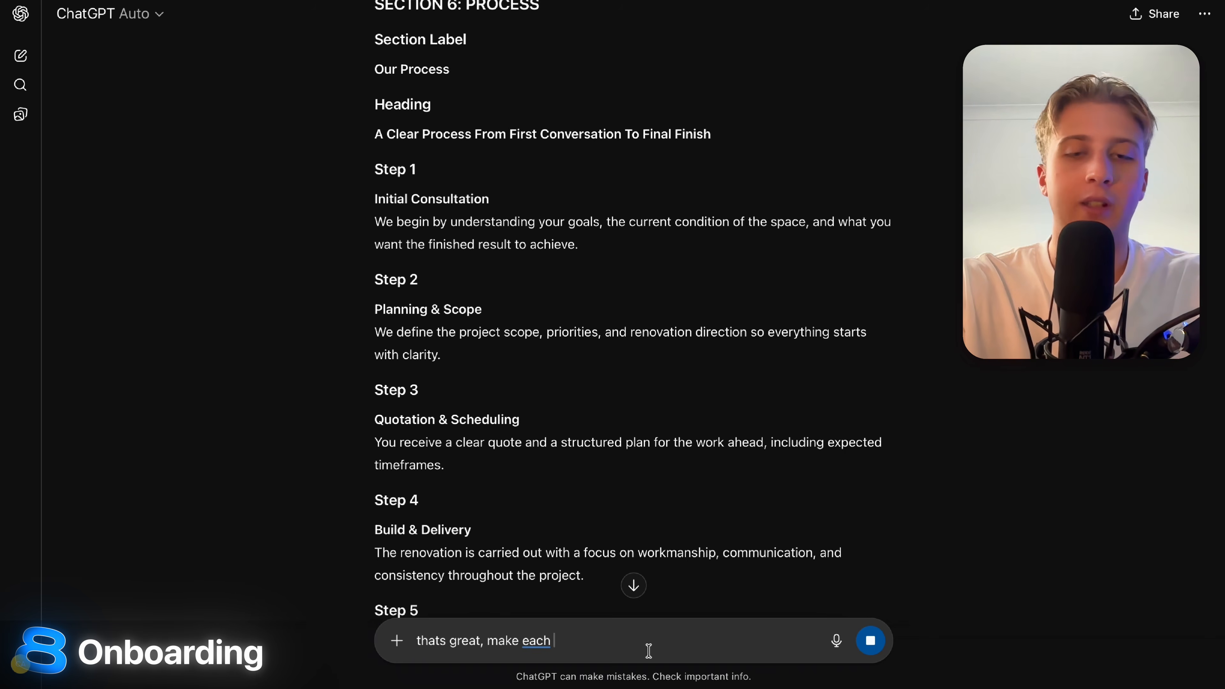
key("ctrl+a")
key("BackSpace")
scroll(306, 479, "down", 8)
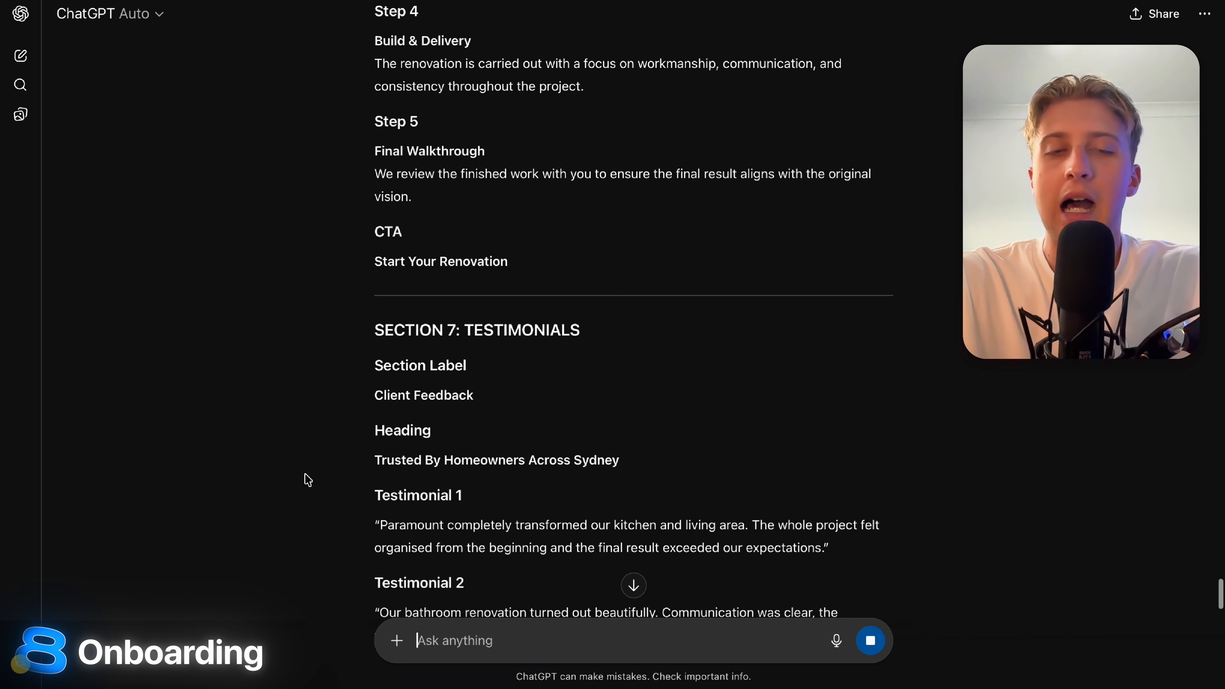
scroll(307, 479, "down", 10)
scroll(307, 479, "down", 20)
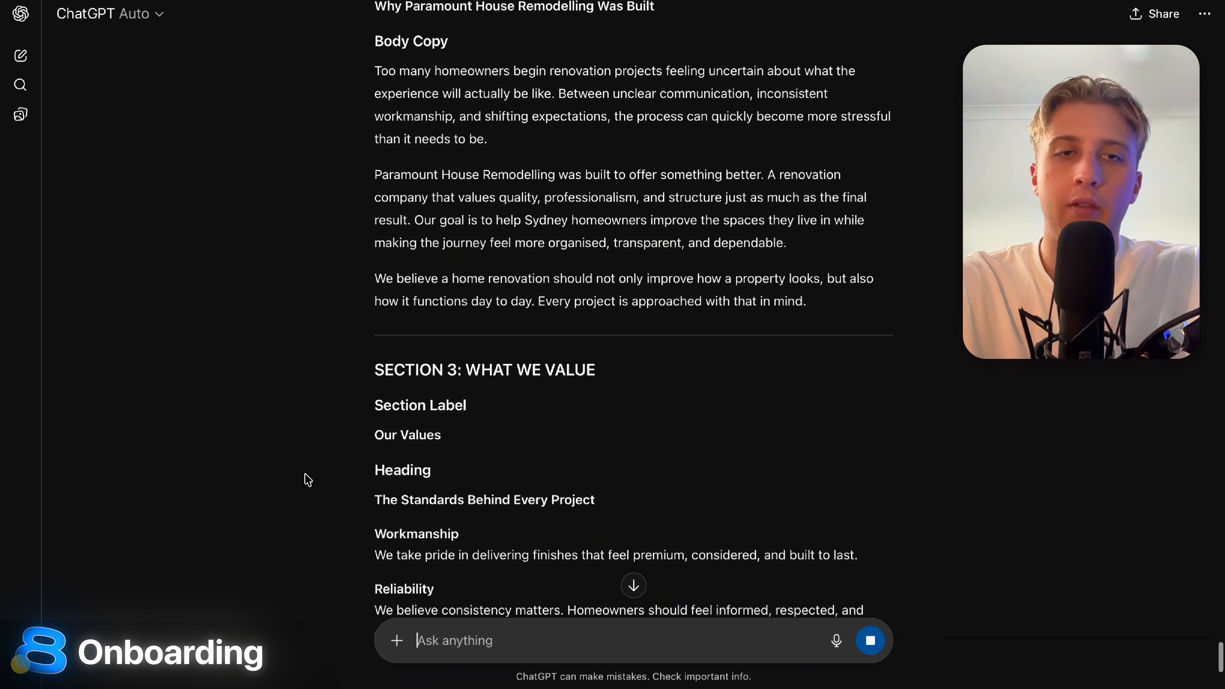
scroll(313, 449, "up", 4)
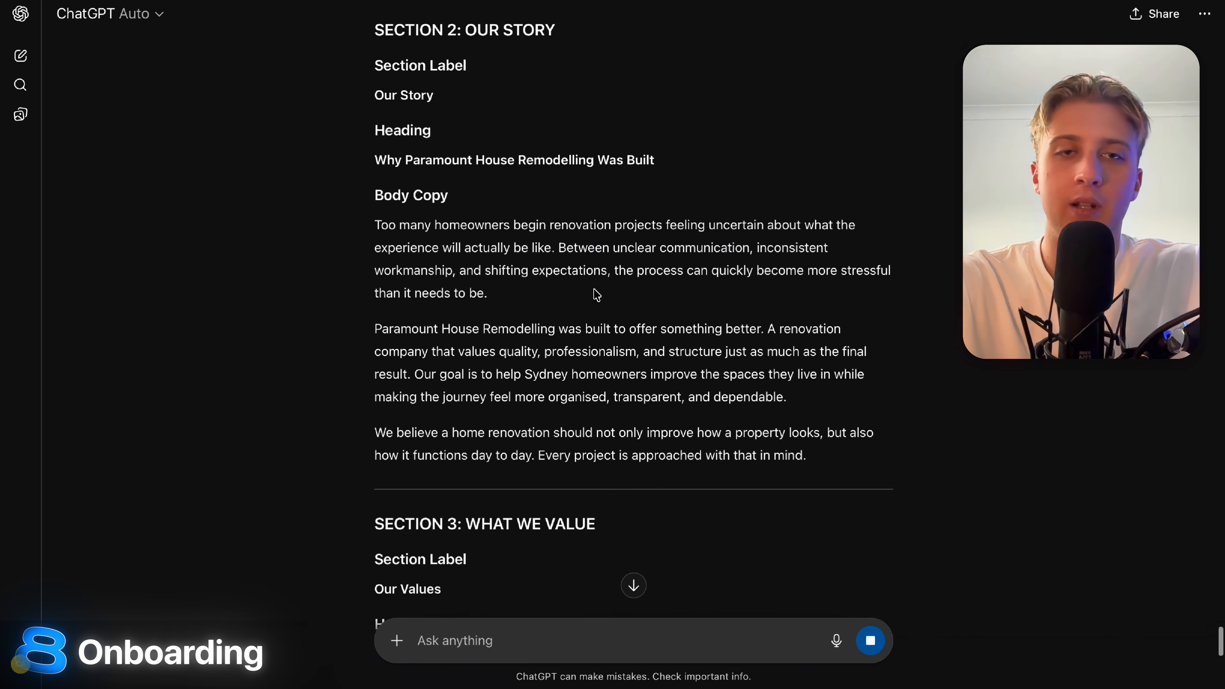
left_click_drag(356, 96, 601, 91)
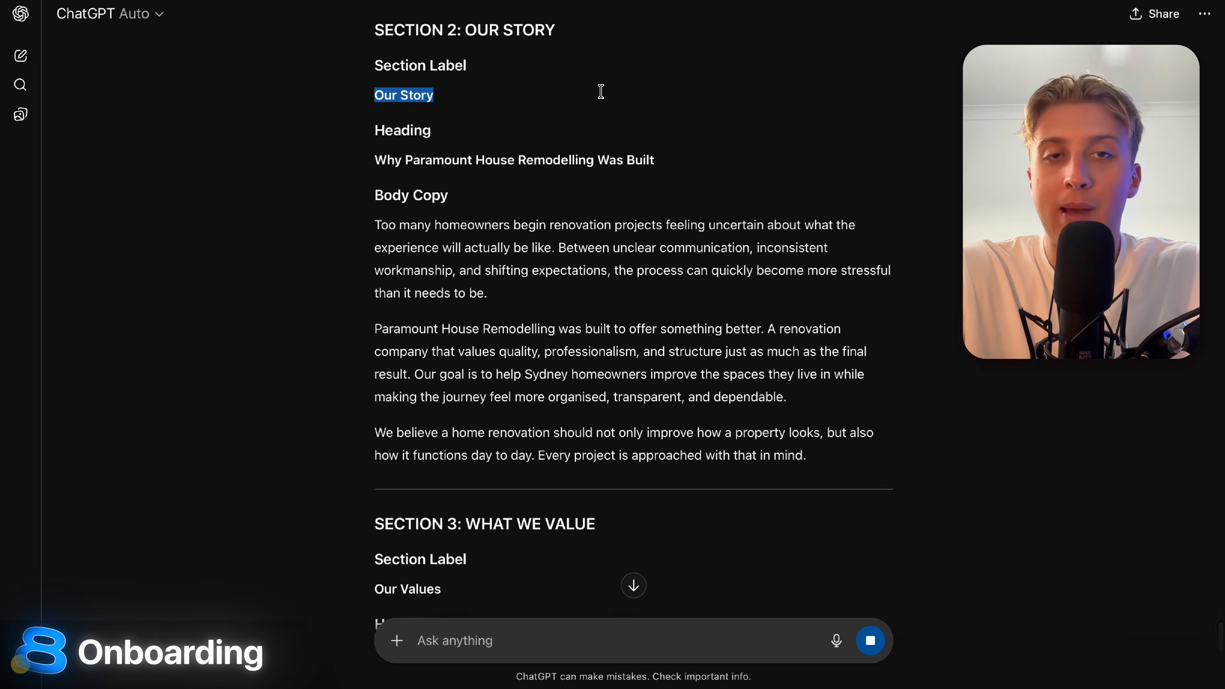
left_click(601, 90)
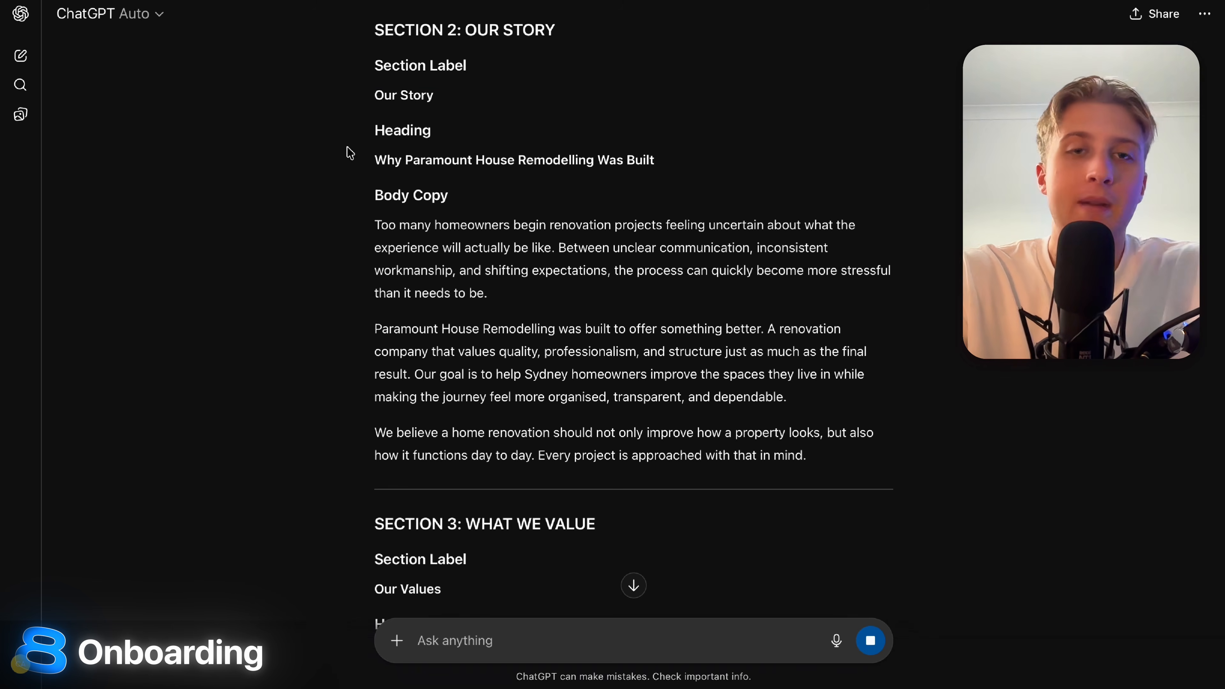
left_click_drag(348, 158, 925, 153)
left_click(925, 153)
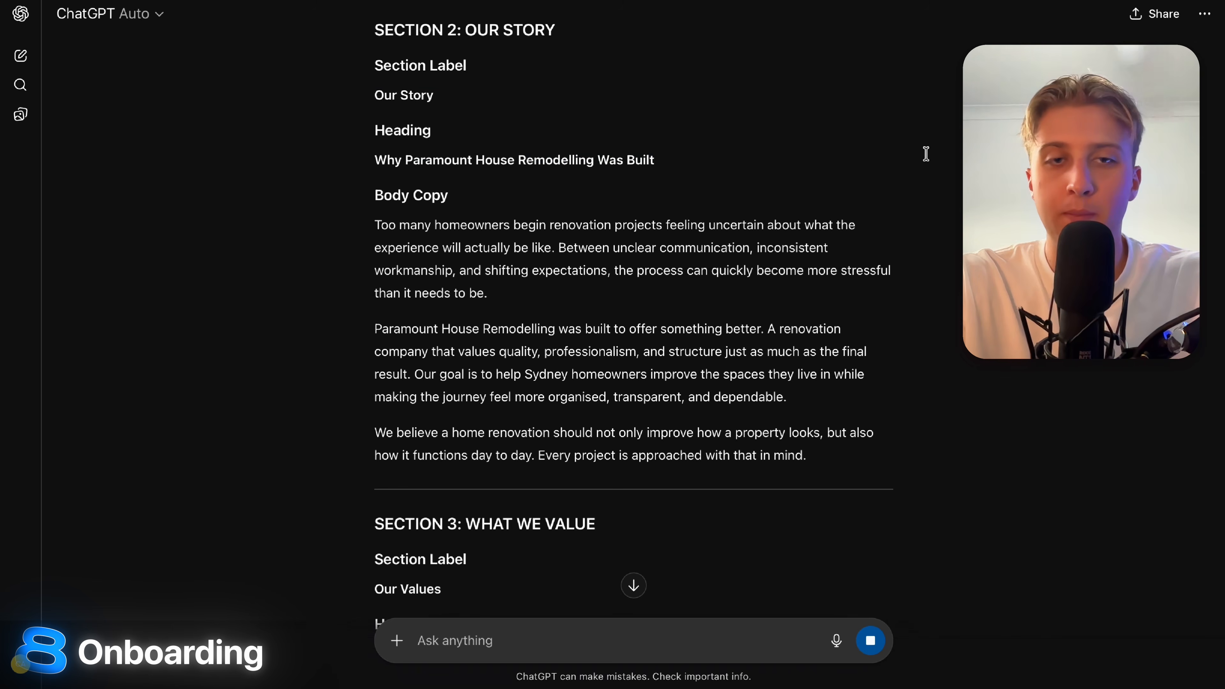
left_click_drag(377, 226, 546, 278)
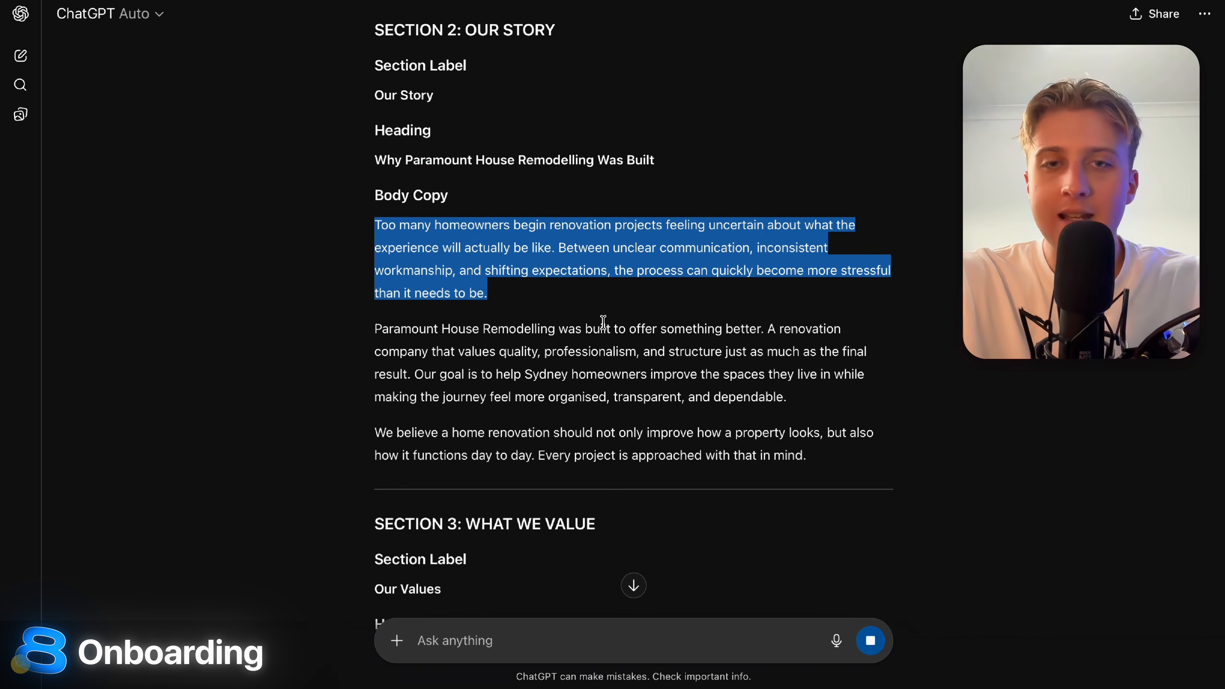
left_click_drag(603, 322, 841, 457)
scroll(841, 456, "down", 8)
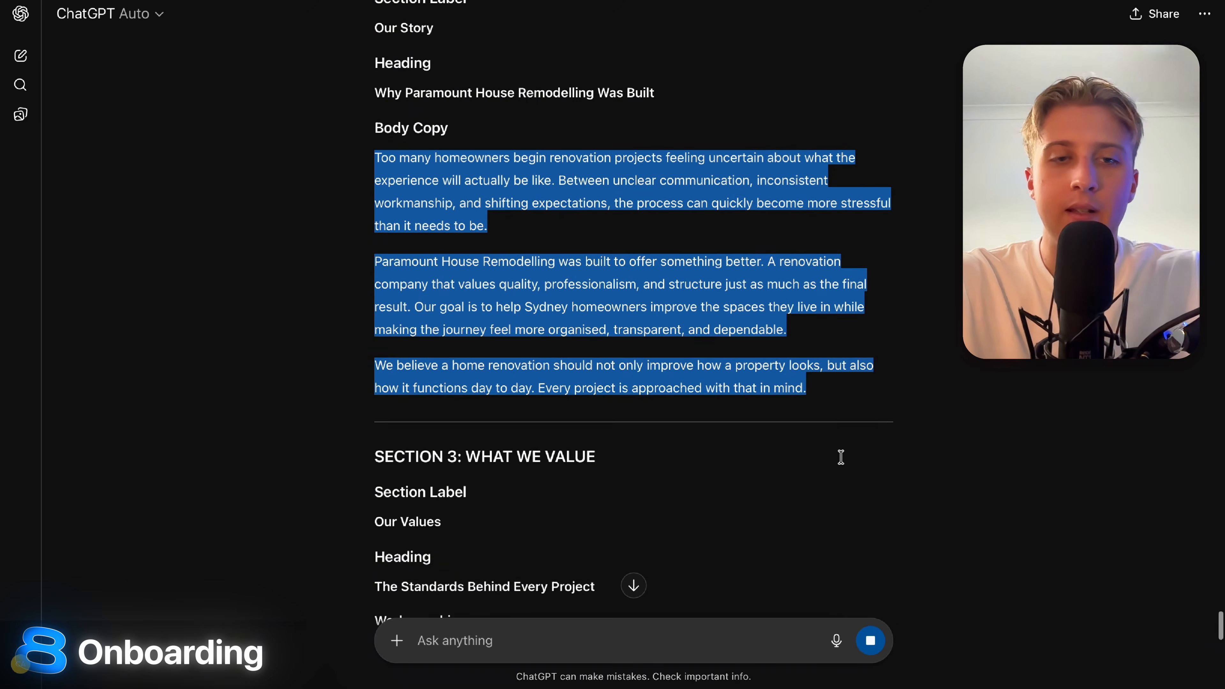
left_click_drag(370, 296, 629, 583)
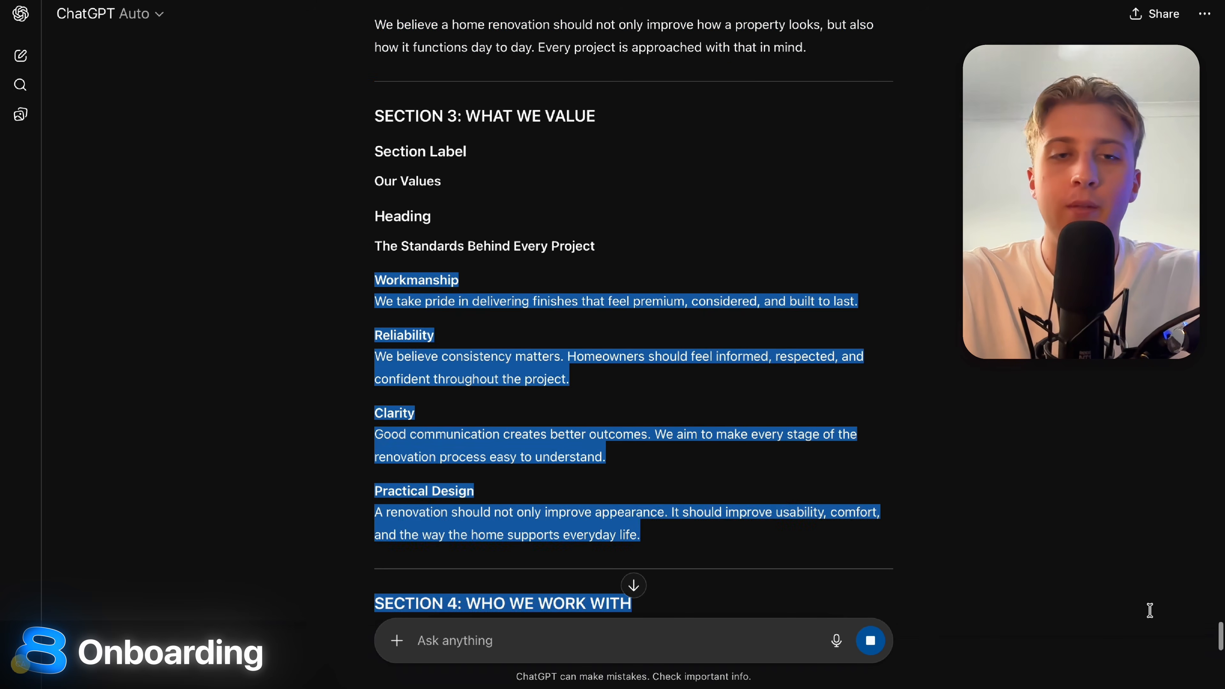
scroll(629, 583, "down", 7)
double_click(623, 410)
scroll(623, 410, "down", 15)
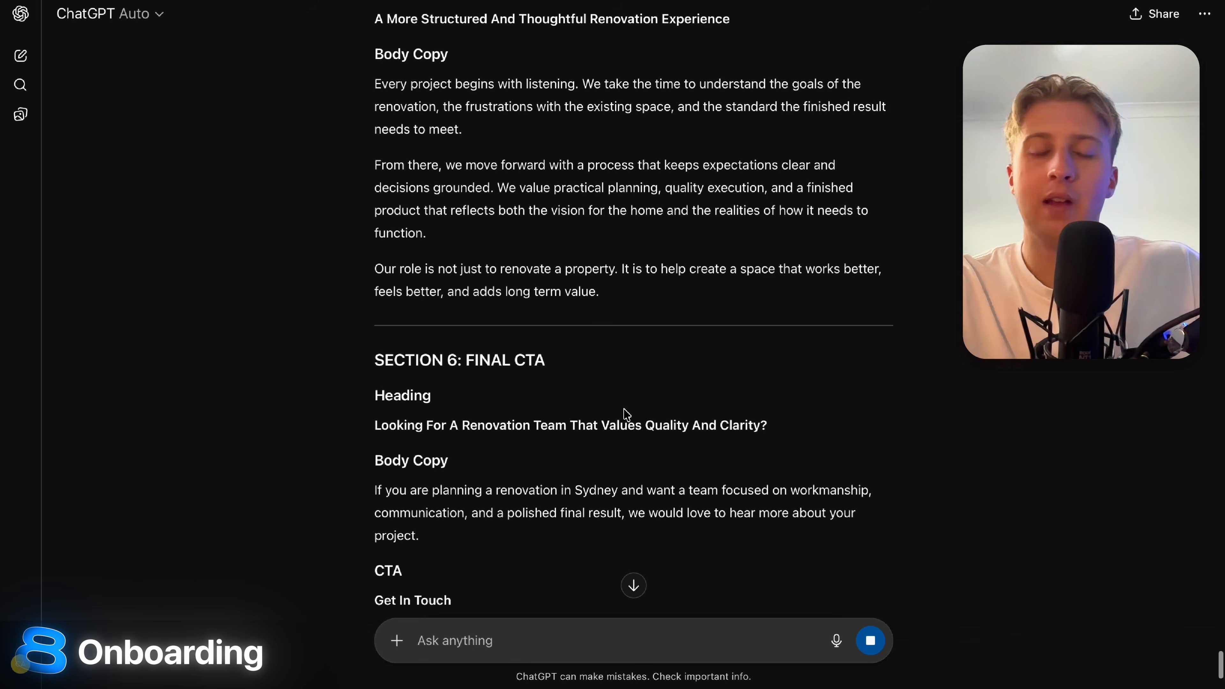
scroll(626, 415, "down", 4)
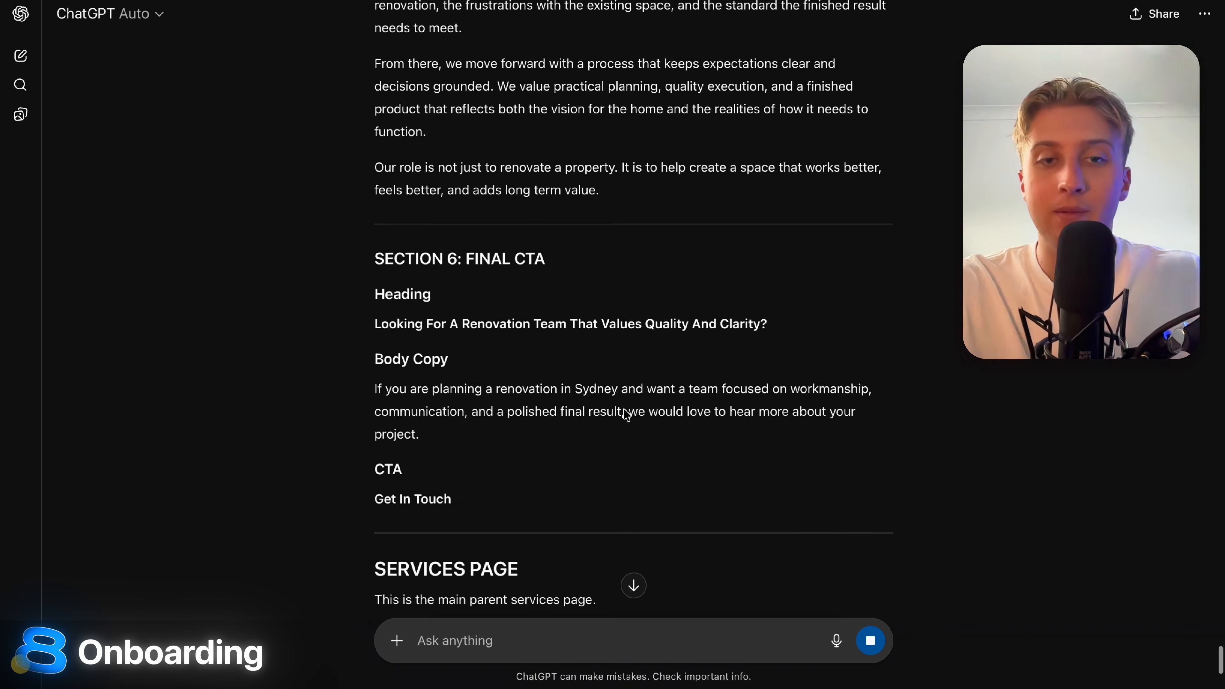
left_click_drag(337, 246, 767, 261)
left_click(301, 342)
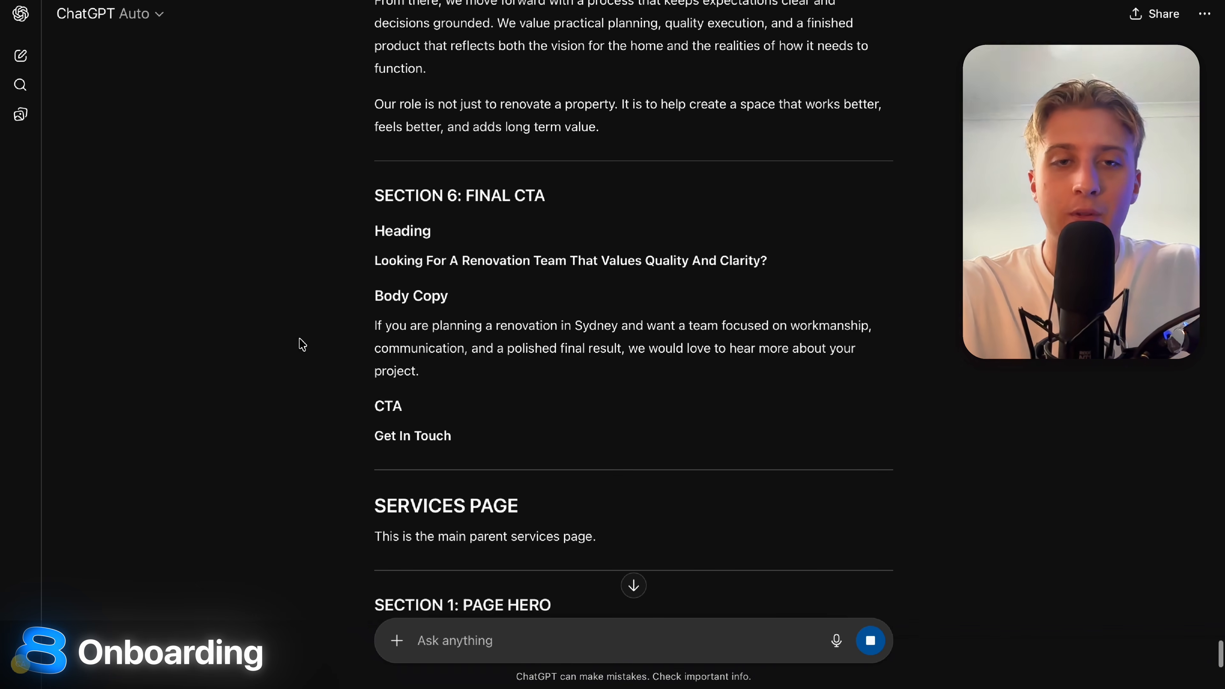
scroll(539, 405, "down", 5)
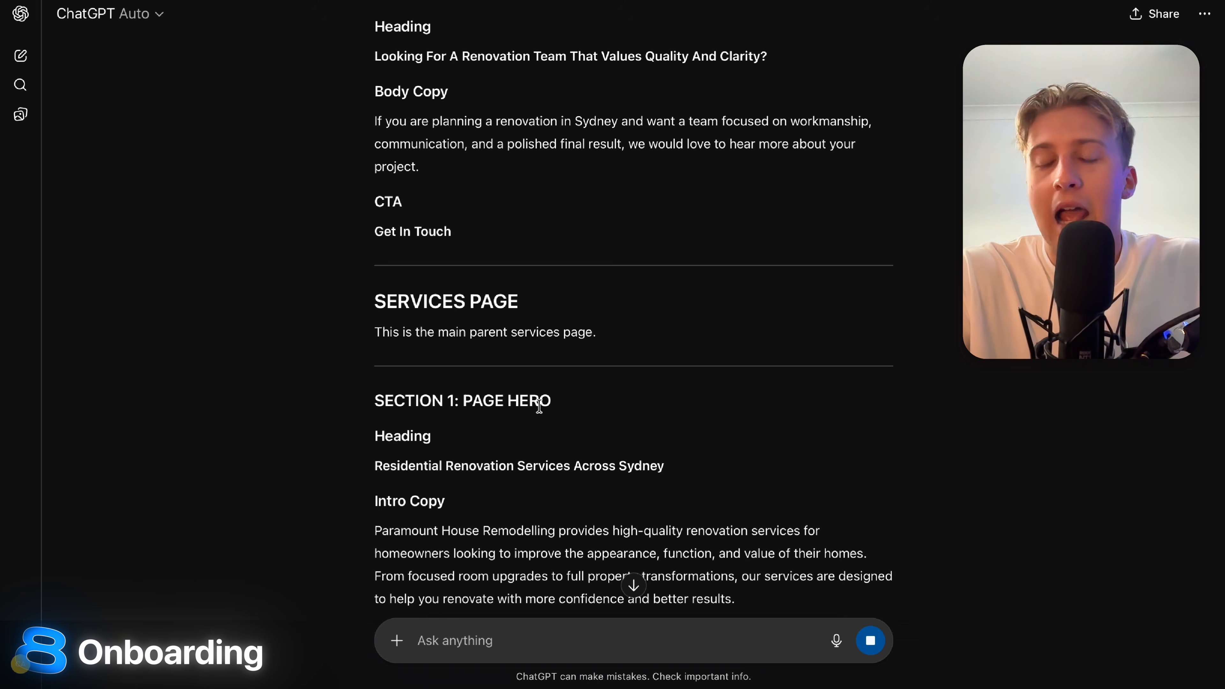
scroll(539, 406, "down", 6)
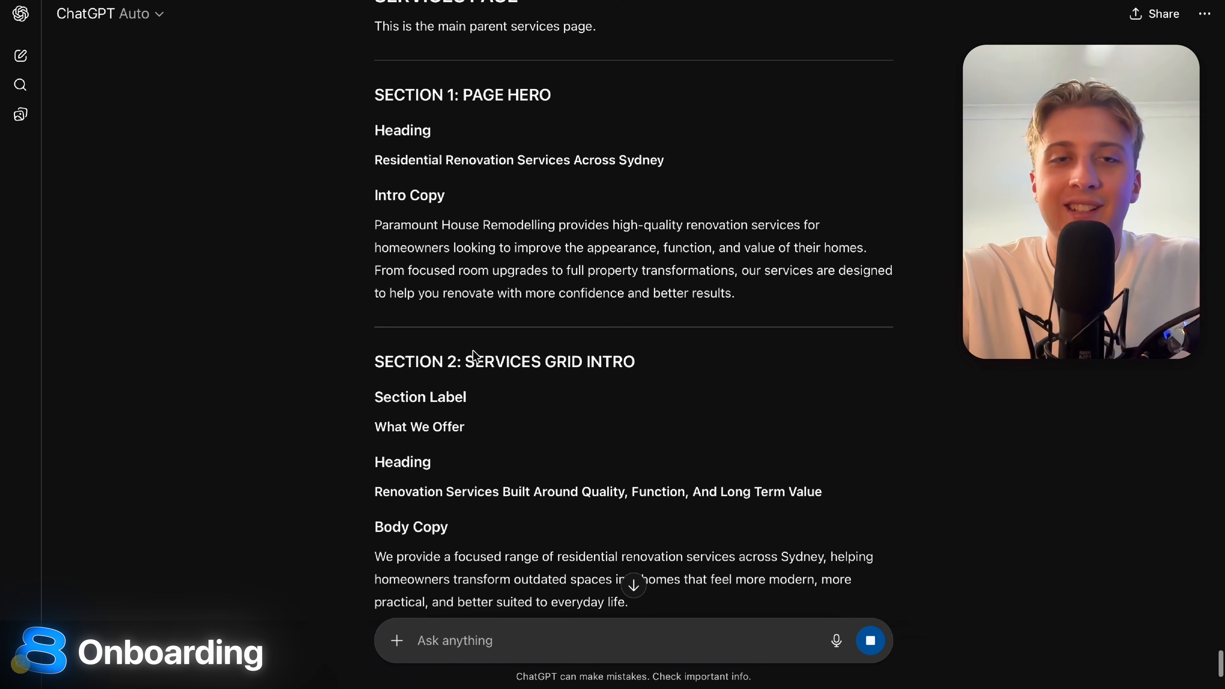
left_click_drag(370, 238, 227, 268)
left_click(779, 306)
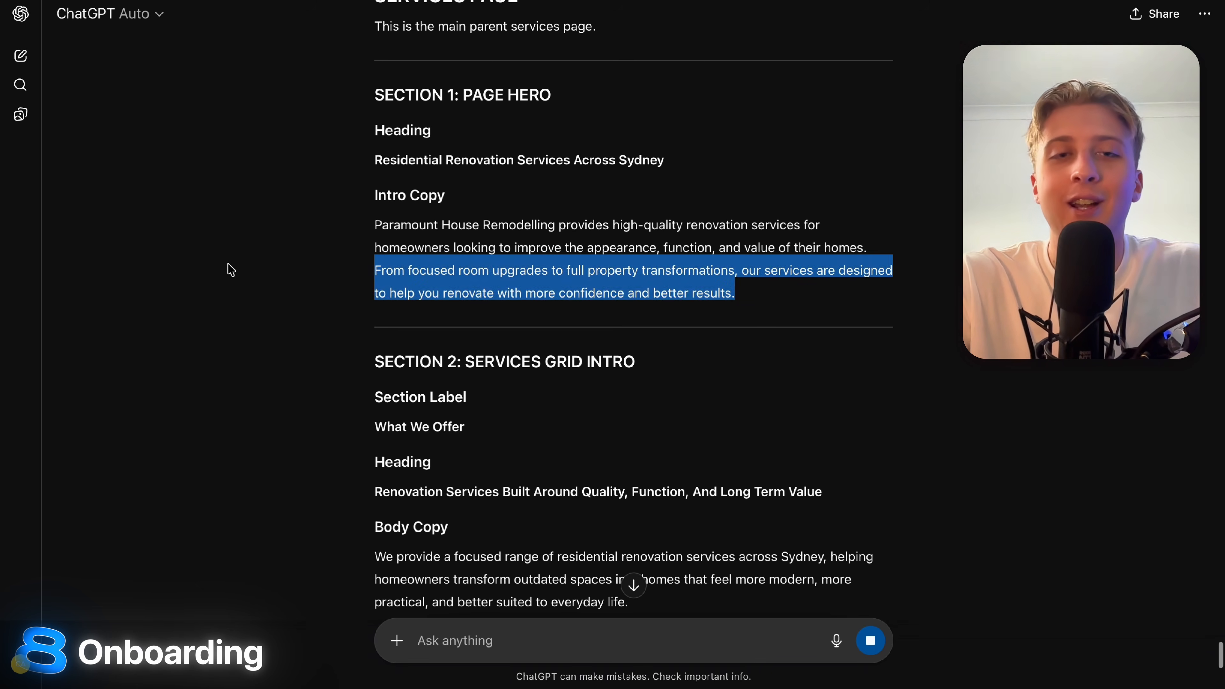
left_click(230, 269)
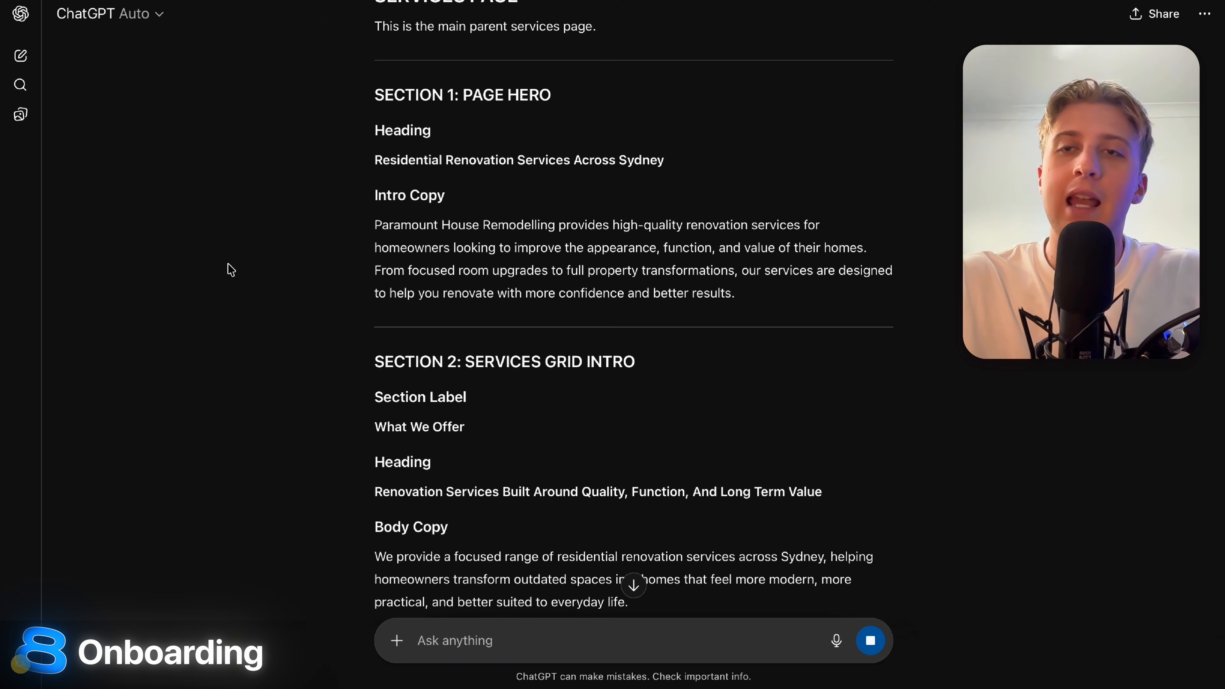
Follow the streaming reply through the CMS service pages to the 'Ready To Reimagine Your Entire Home?' CTA.
scroll(230, 269, "down", 6)
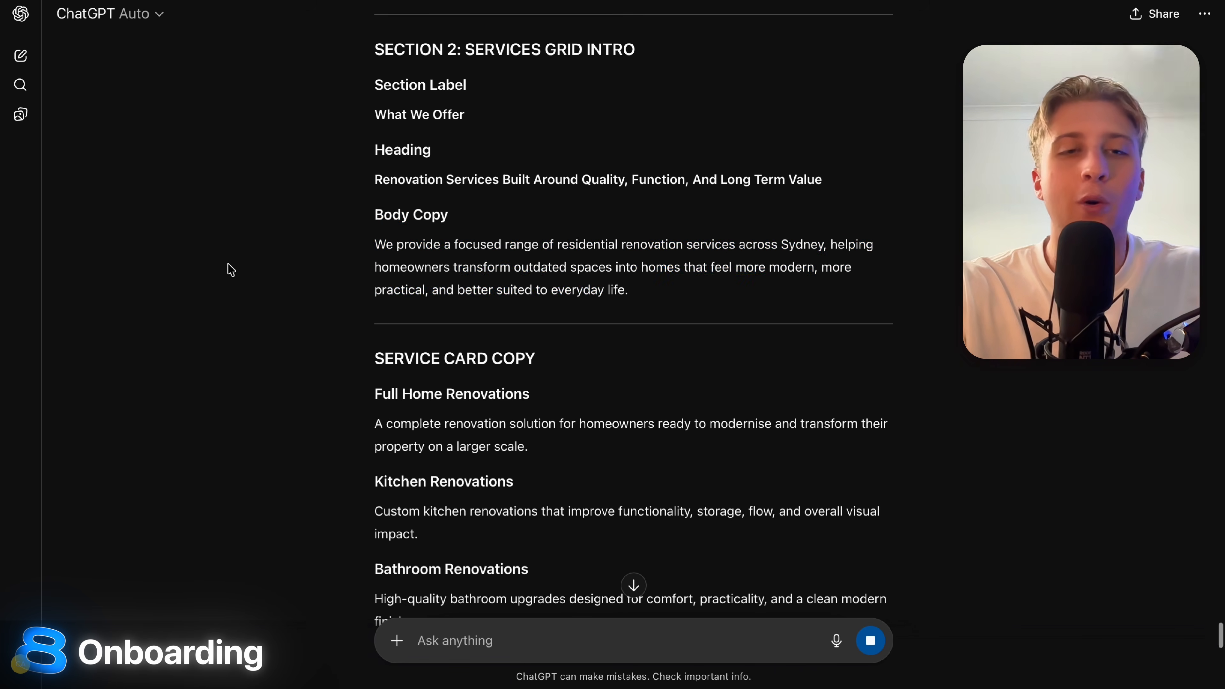
scroll(772, 304, "down", 4)
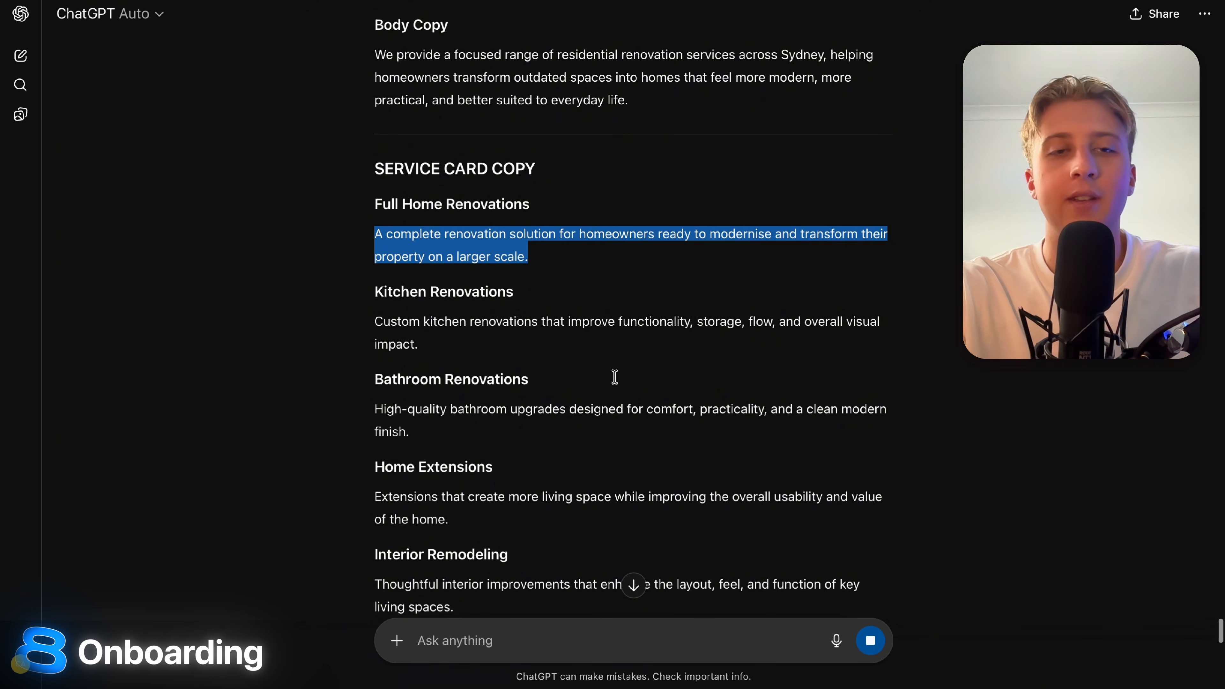
left_click_drag(364, 251, 606, 304)
scroll(606, 304, "down", 4)
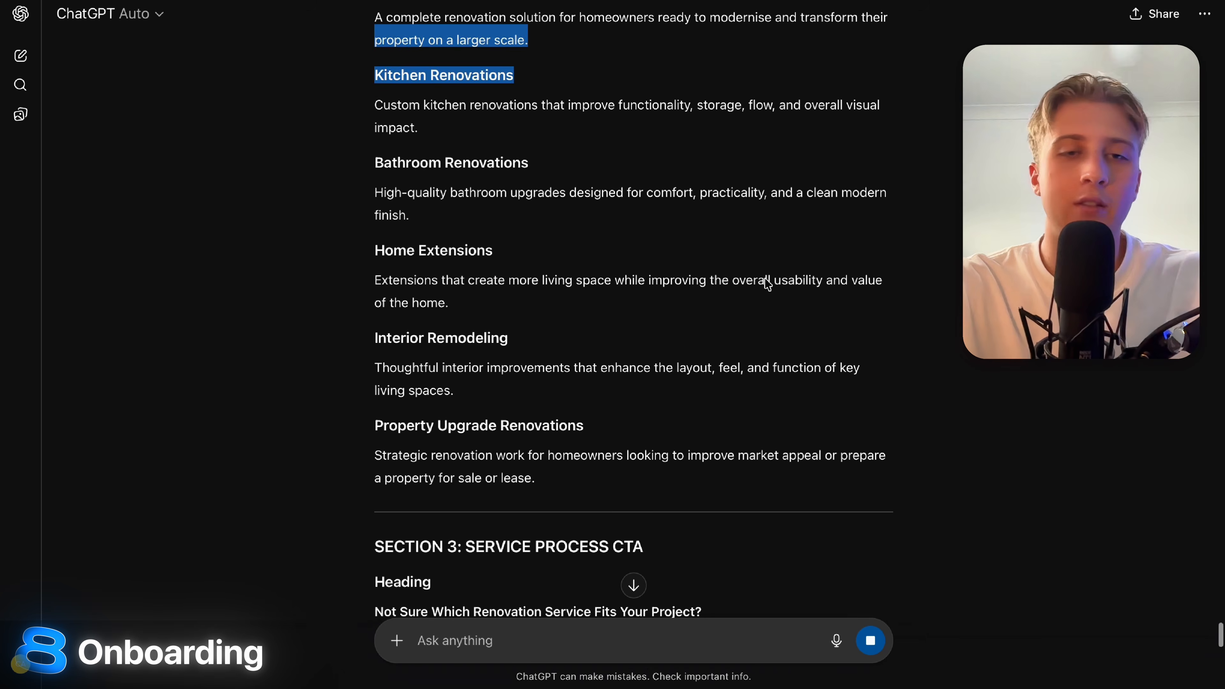
left_click(601, 269)
scroll(603, 268, "down", 12)
scroll(611, 263, "up", 4)
scroll(610, 262, "down", 15)
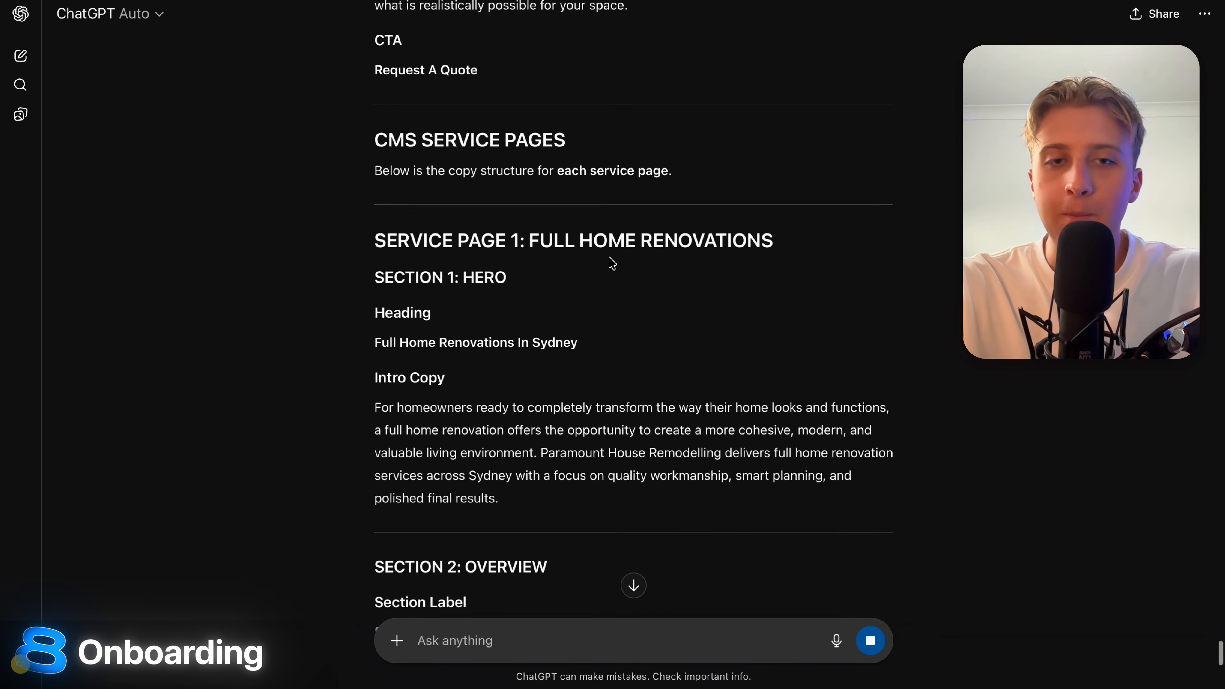
scroll(609, 261, "down", 4)
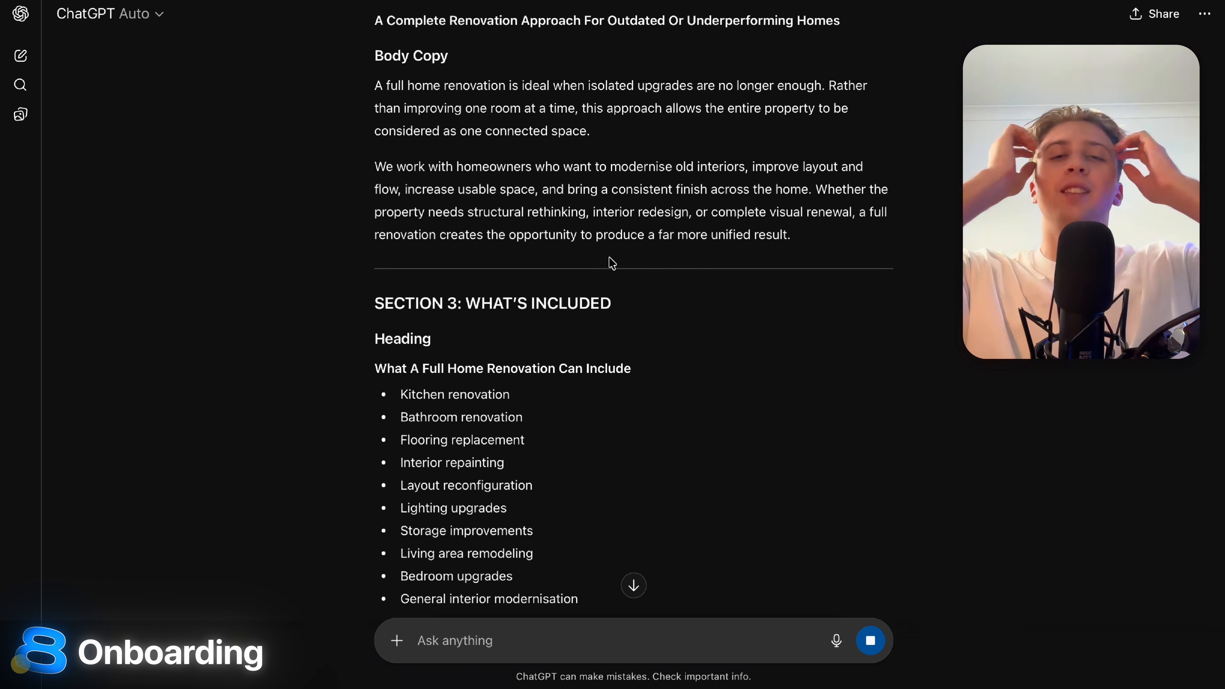
scroll(611, 264, "down", 2)
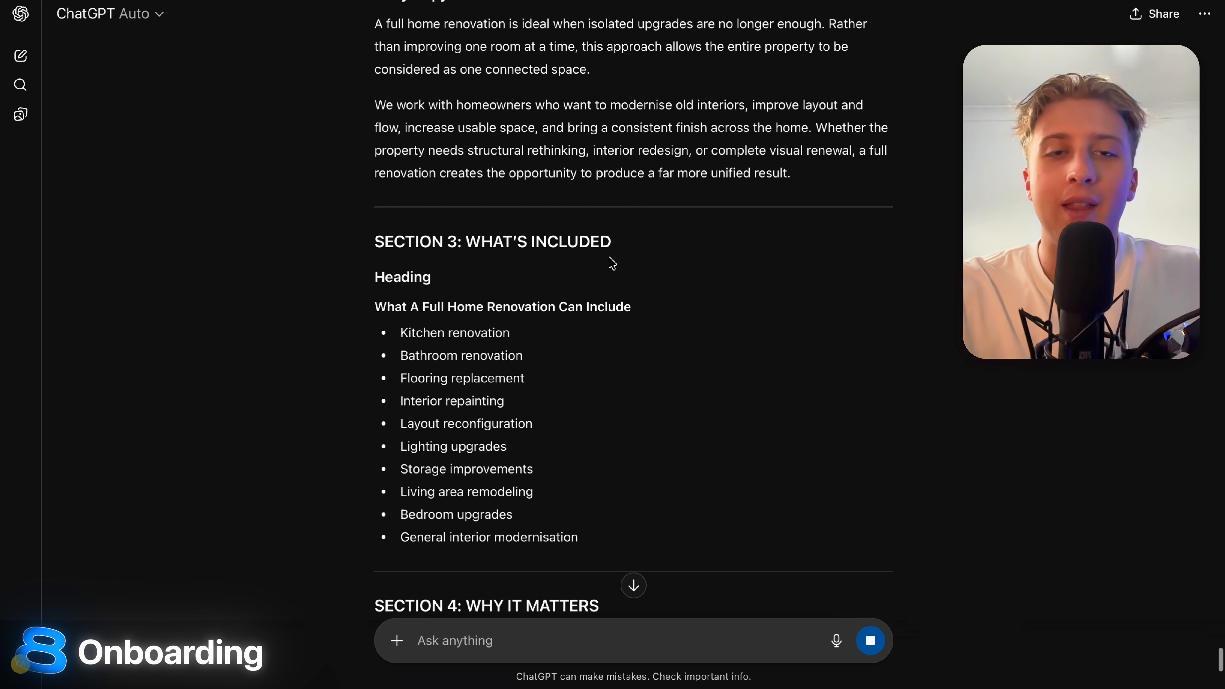
left_click_drag(355, 303, 883, 307)
scroll(884, 310, "down", 7)
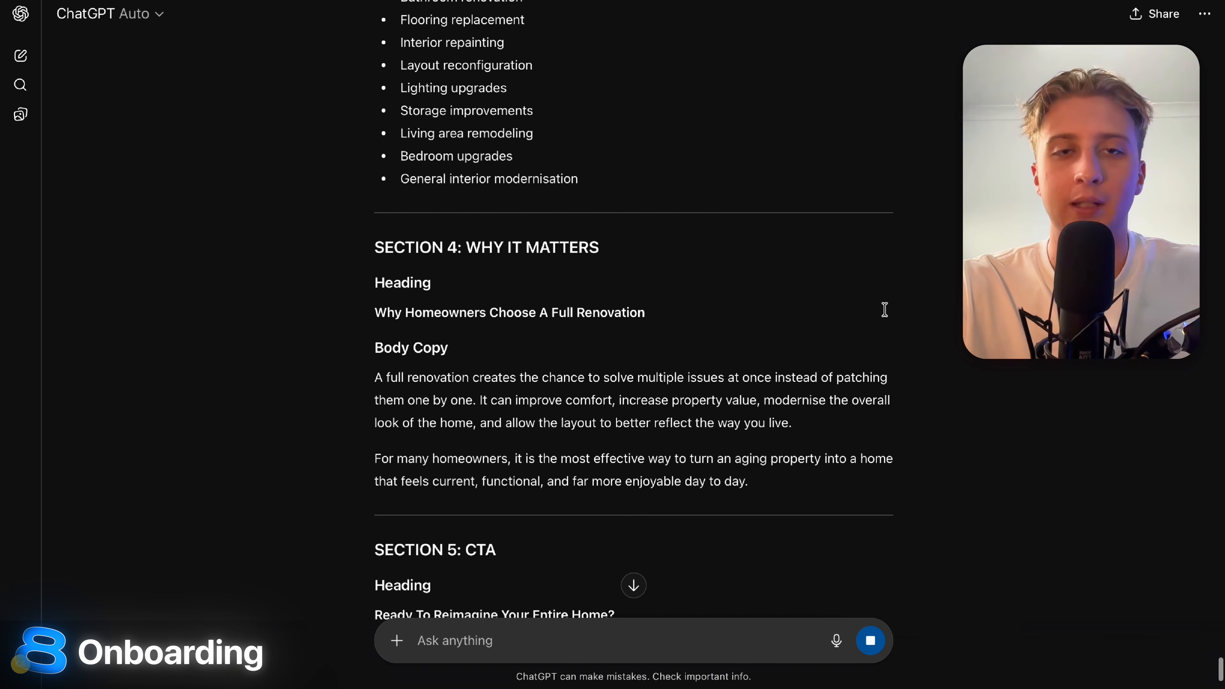
left_click_drag(355, 249, 763, 287)
left_click(766, 288)
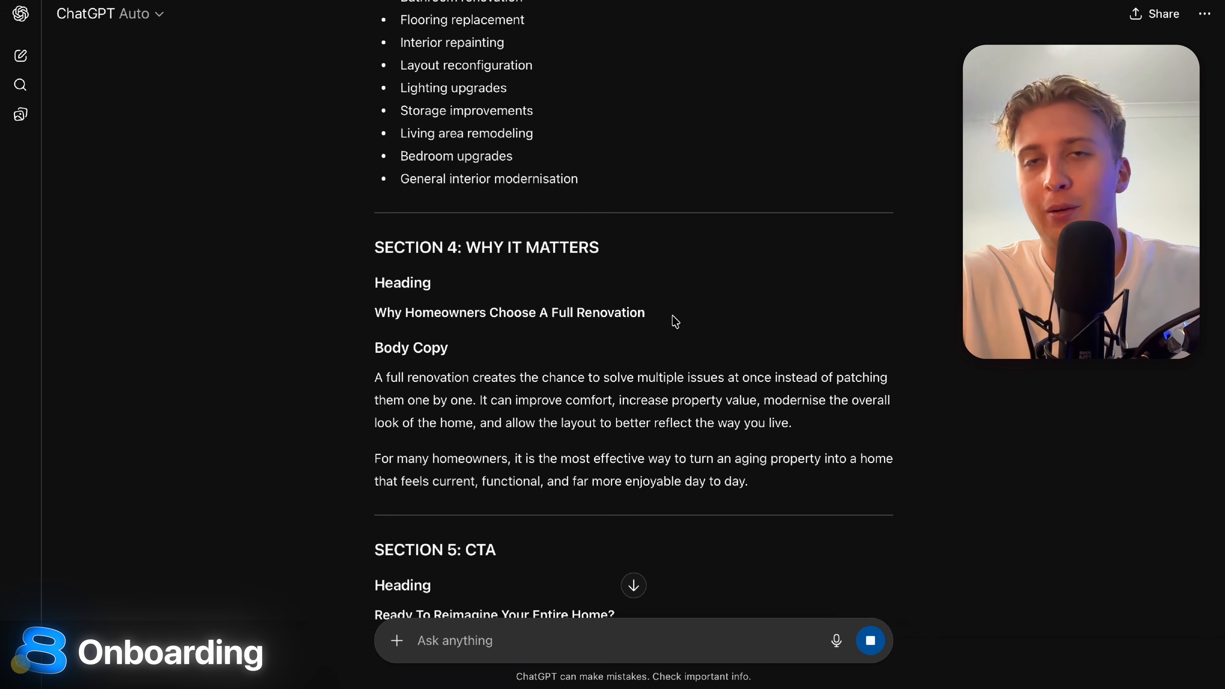
scroll(675, 322, "down", 7)
left_click_drag(358, 276, 850, 273)
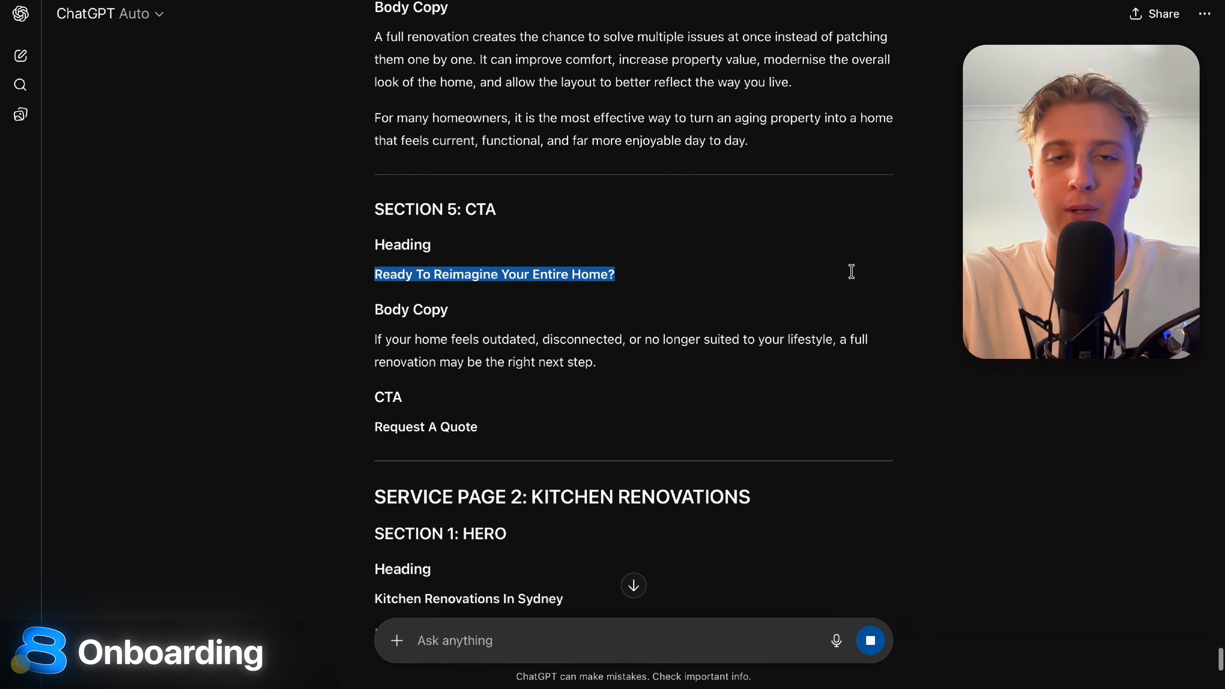
left_click(852, 272)
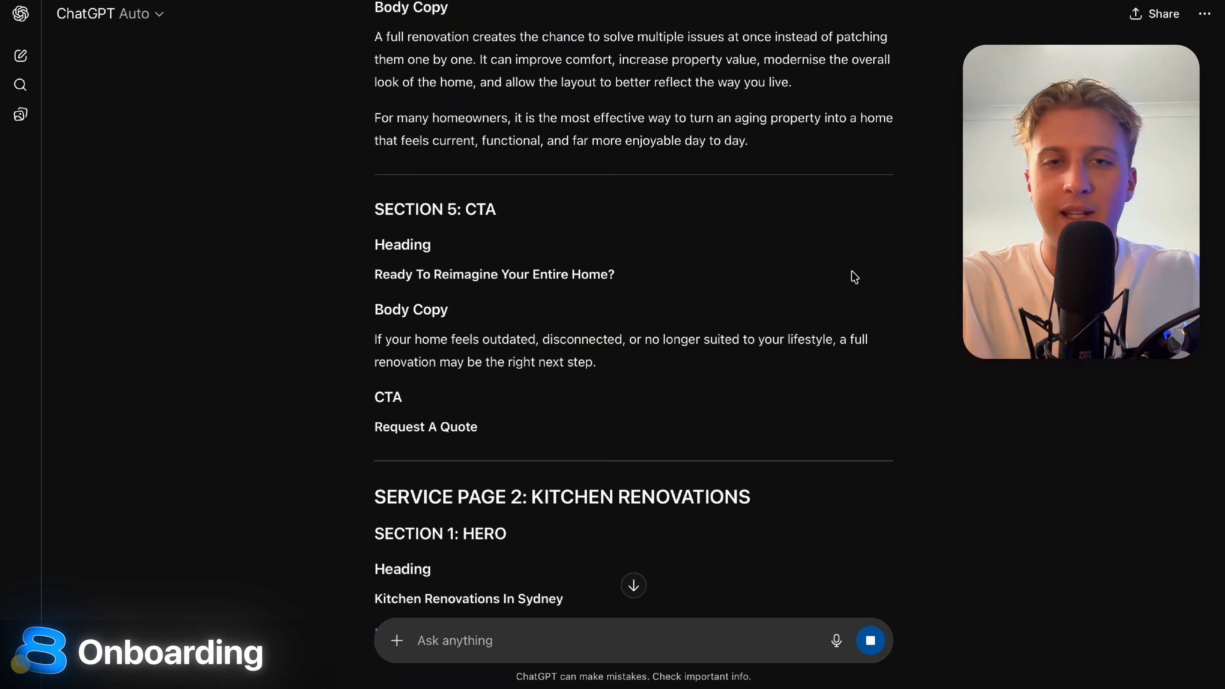
Read to the Kitchen Renovations page's final CTA, then scroll back up toward Brand Colors.
scroll(853, 276, "down", 3)
scroll(854, 276, "up", 3)
scroll(853, 276, "down", 14)
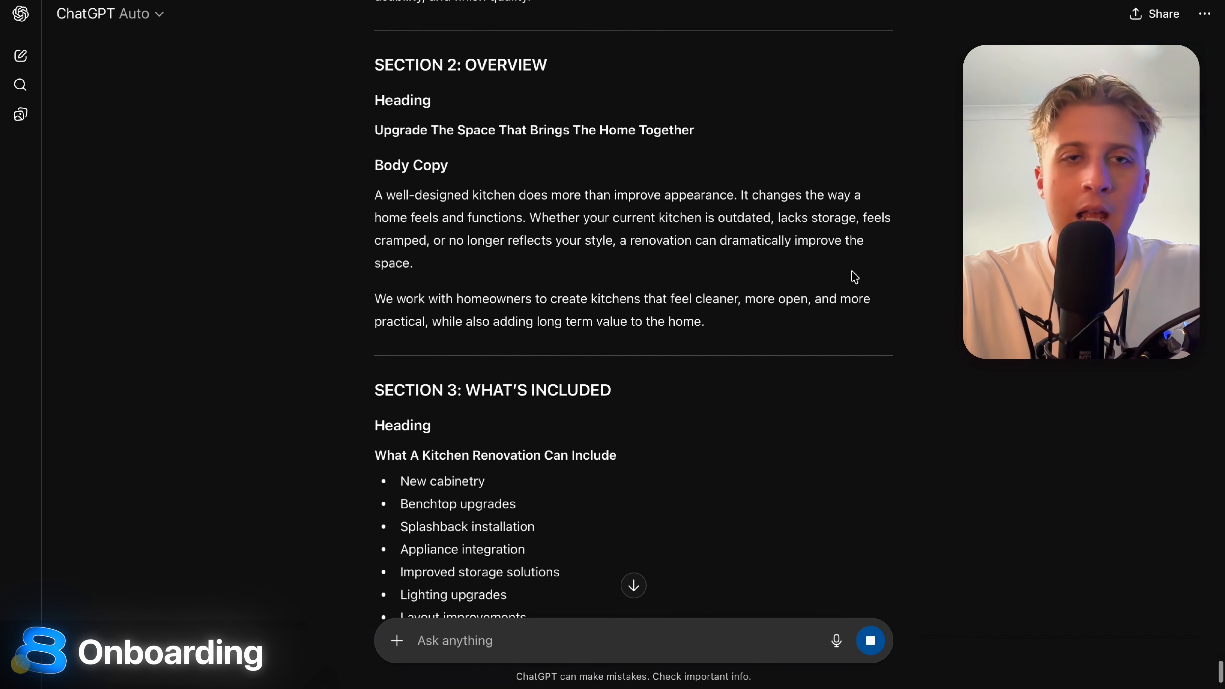
scroll(405, 210, "down", 8)
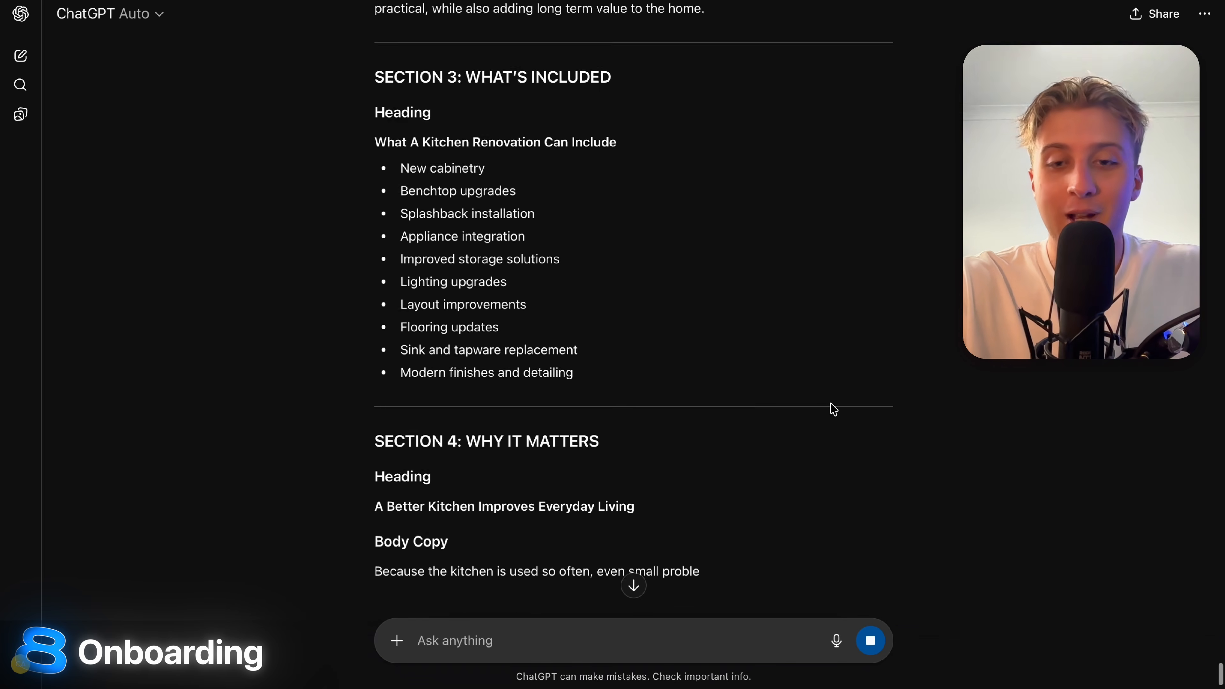
scroll(902, 192, "down", 4)
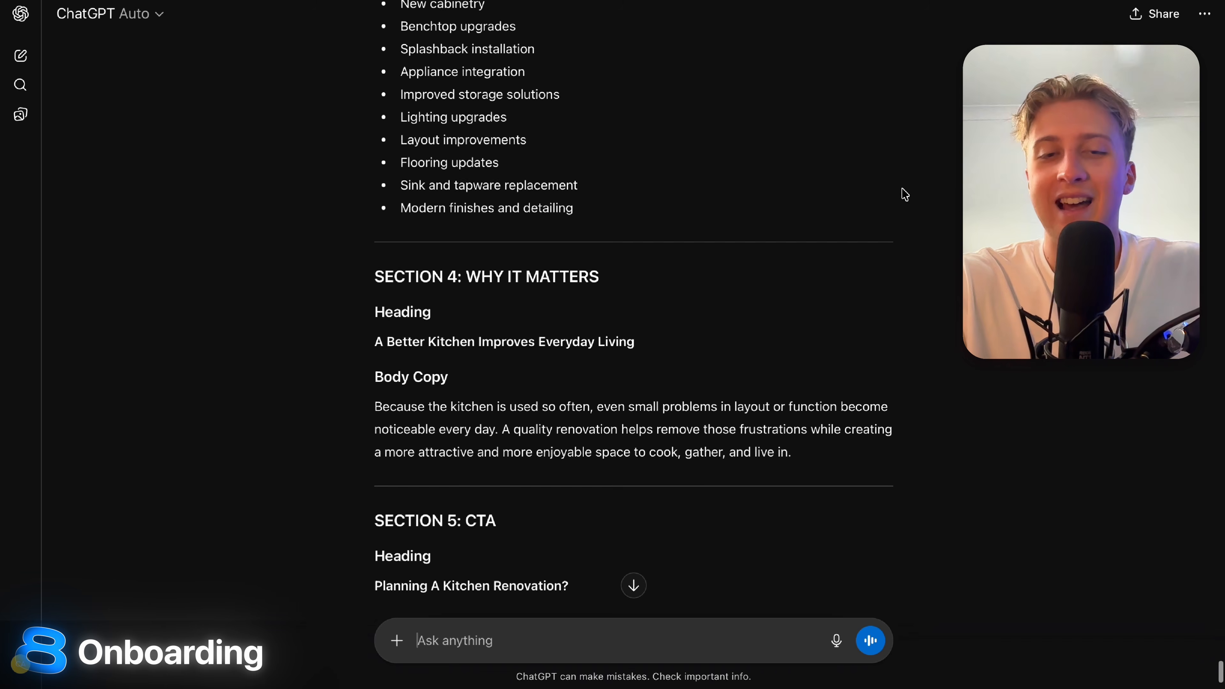
scroll(307, 251, "up", 1)
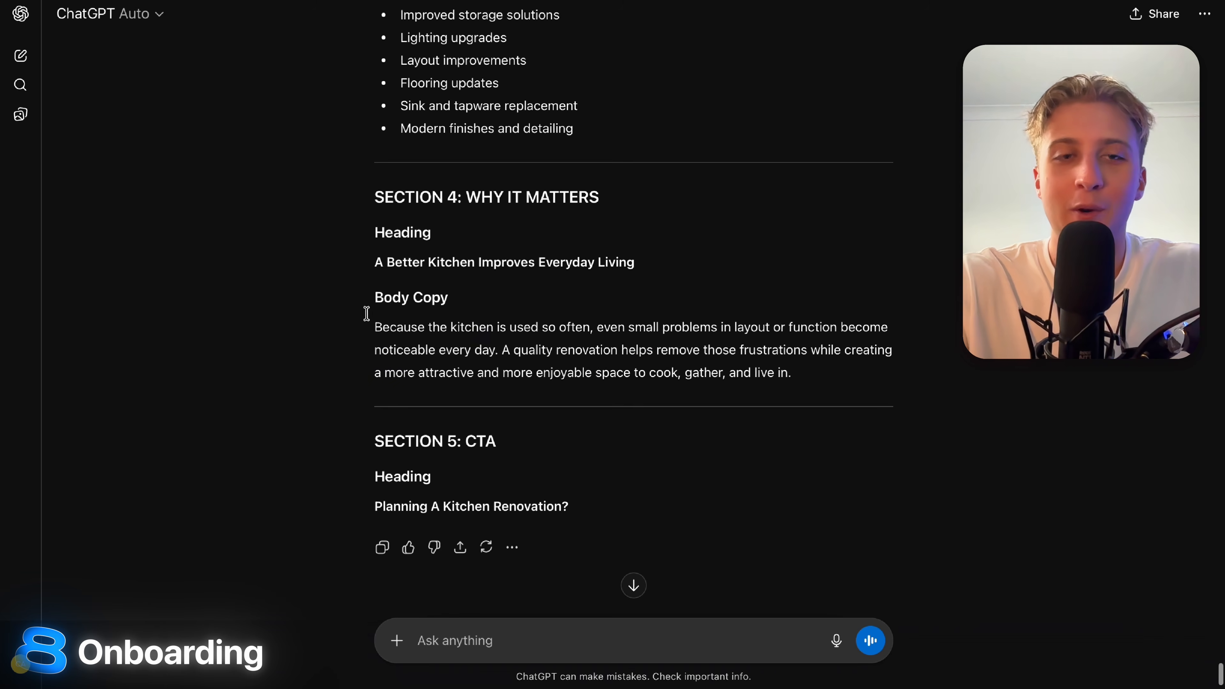
left_click_drag(367, 313, 703, 383)
scroll(704, 386, "up", 20)
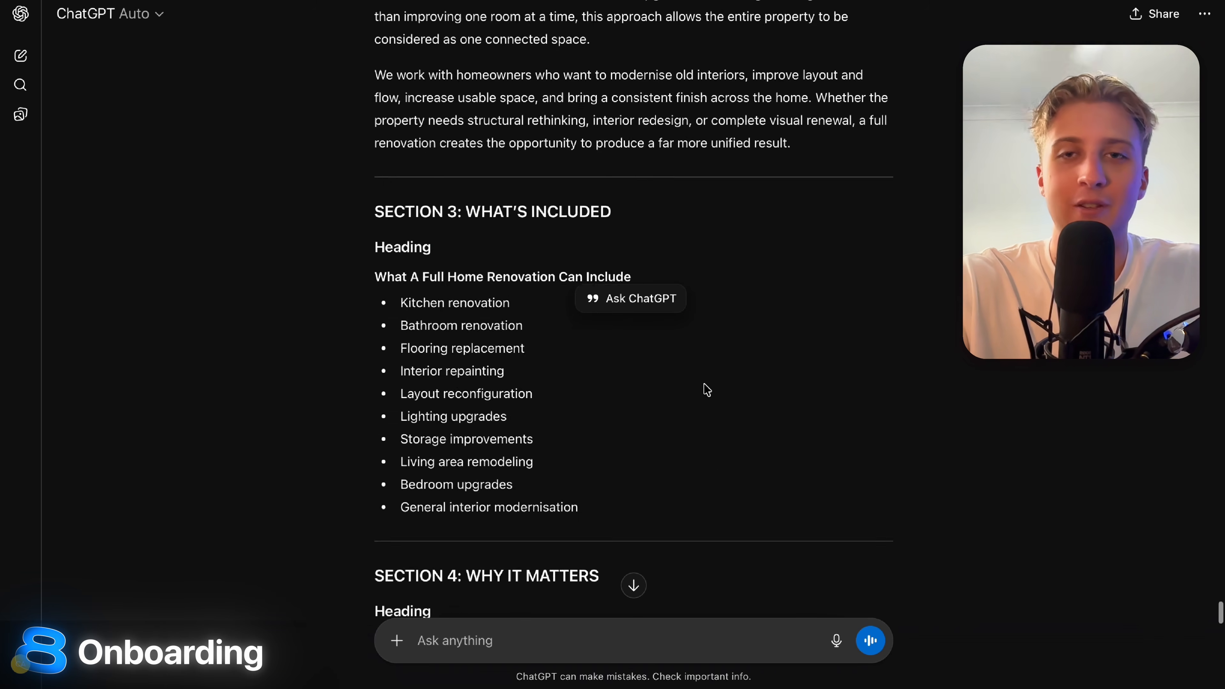
scroll(707, 389, "up", 20)
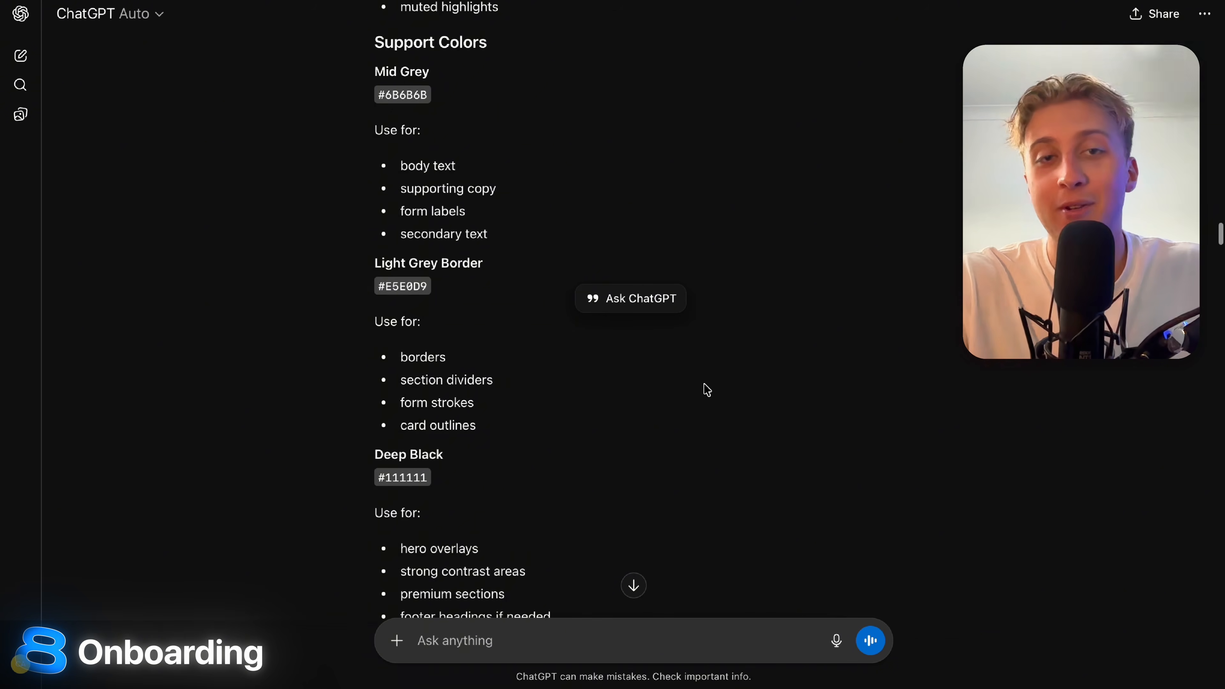
scroll(707, 389, "up", 12)
scroll(705, 388, "up", 10)
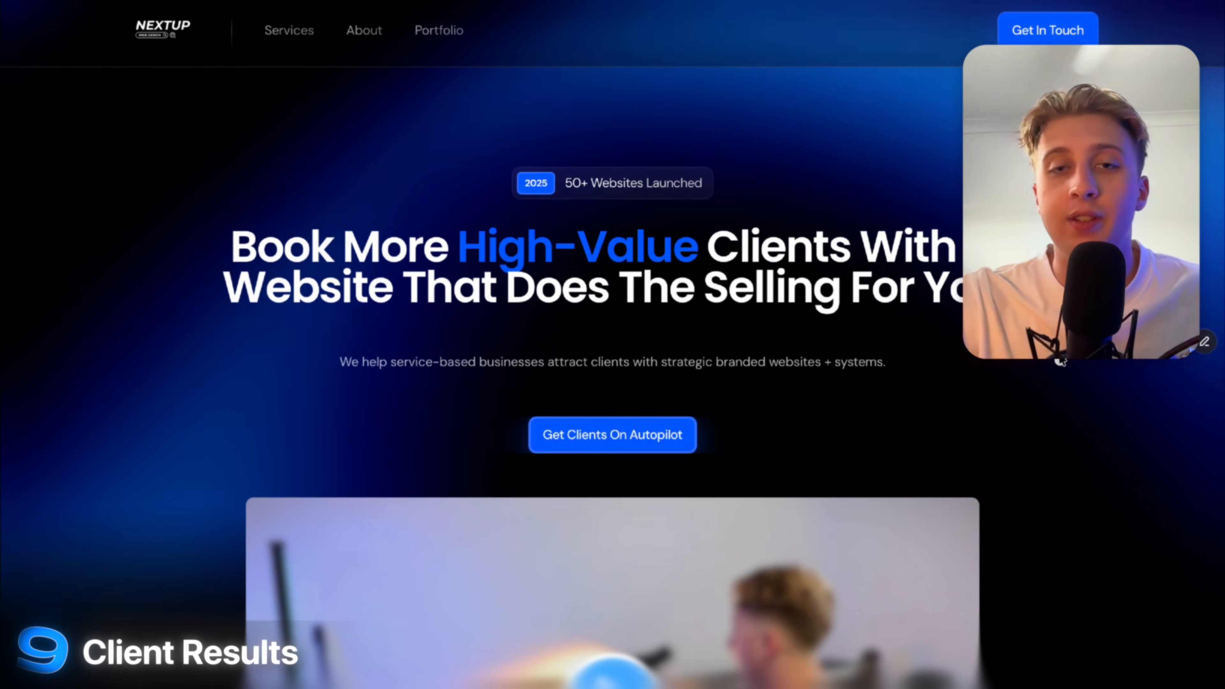
Scroll the NEXTUP site down to the Results testimonials section and back to the hero.
scroll(1061, 361, "down", 2)
scroll(1060, 360, "down", 10)
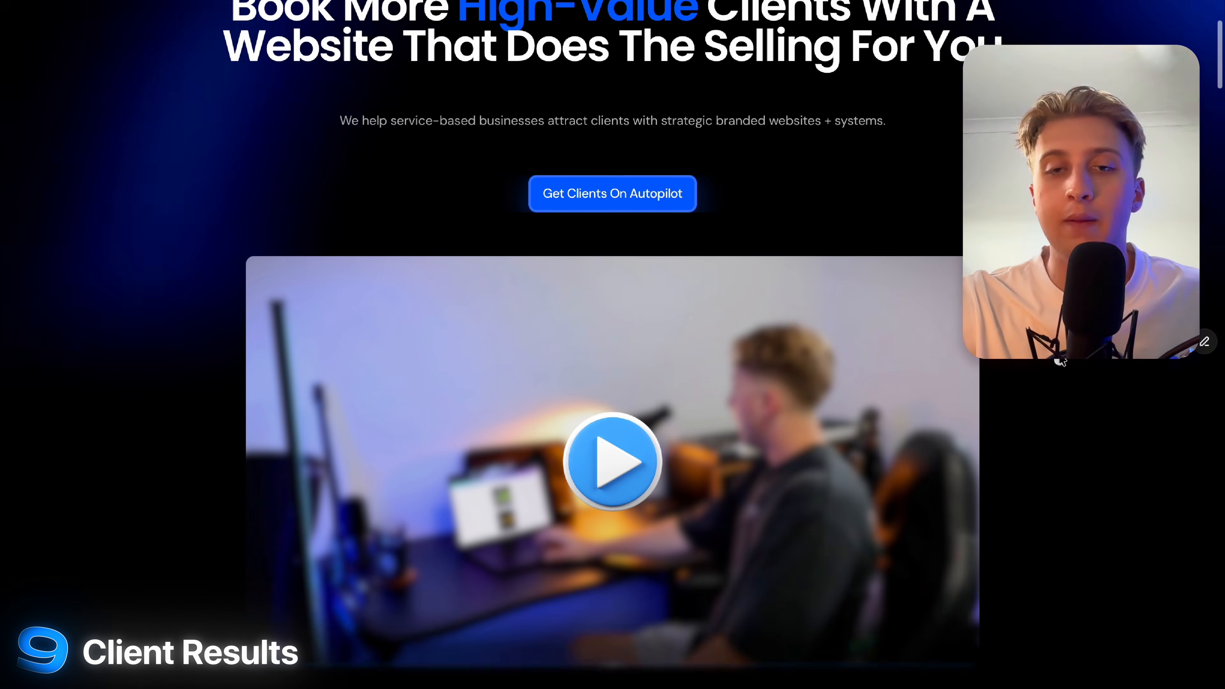
scroll(1062, 367, "up", 15)
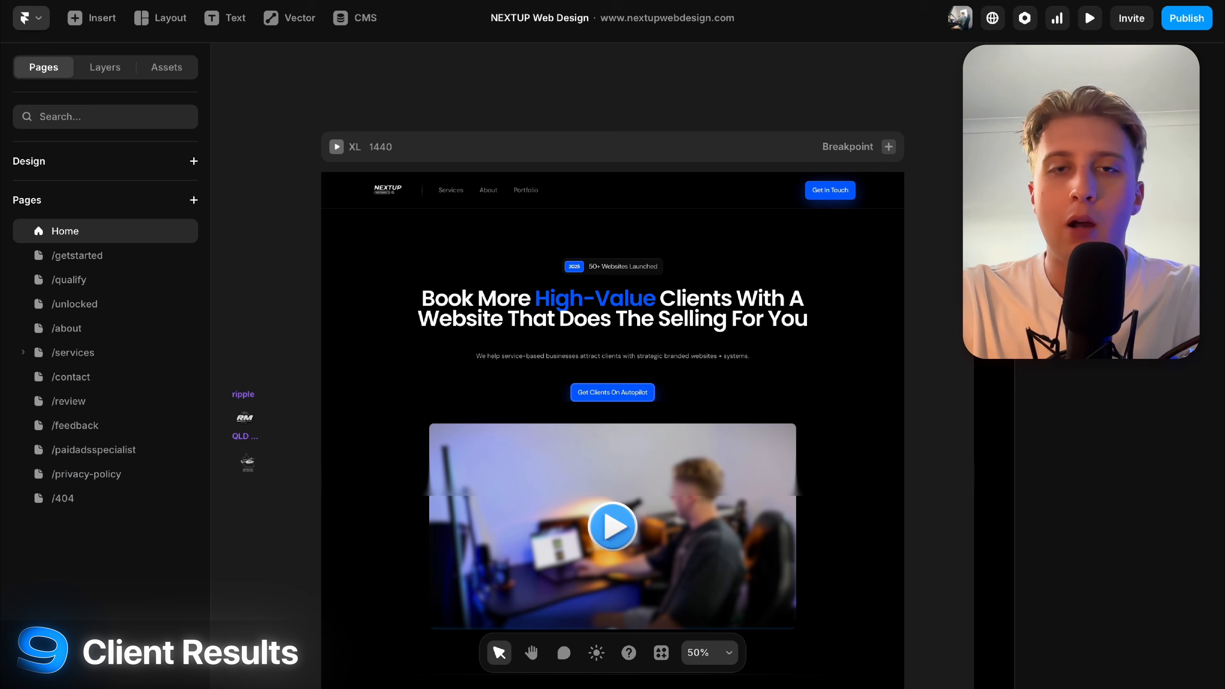
scroll(761, 531, "down", 5)
scroll(760, 531, "up", 5)
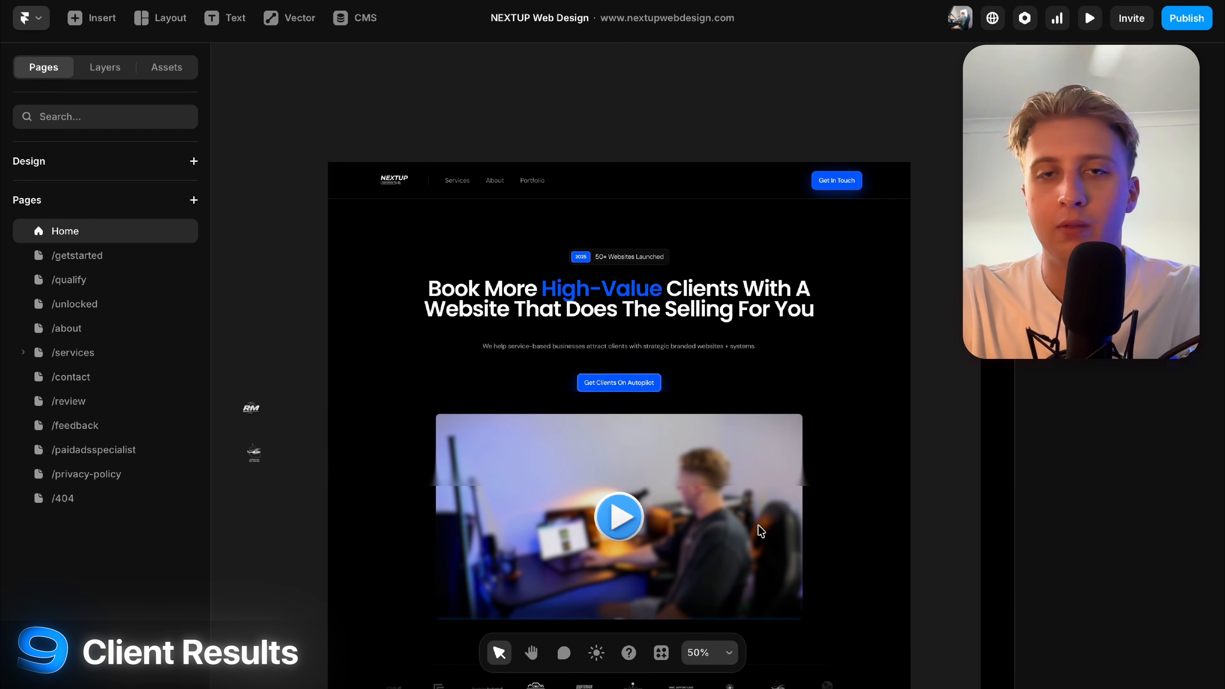
scroll(761, 531, "down", 3)
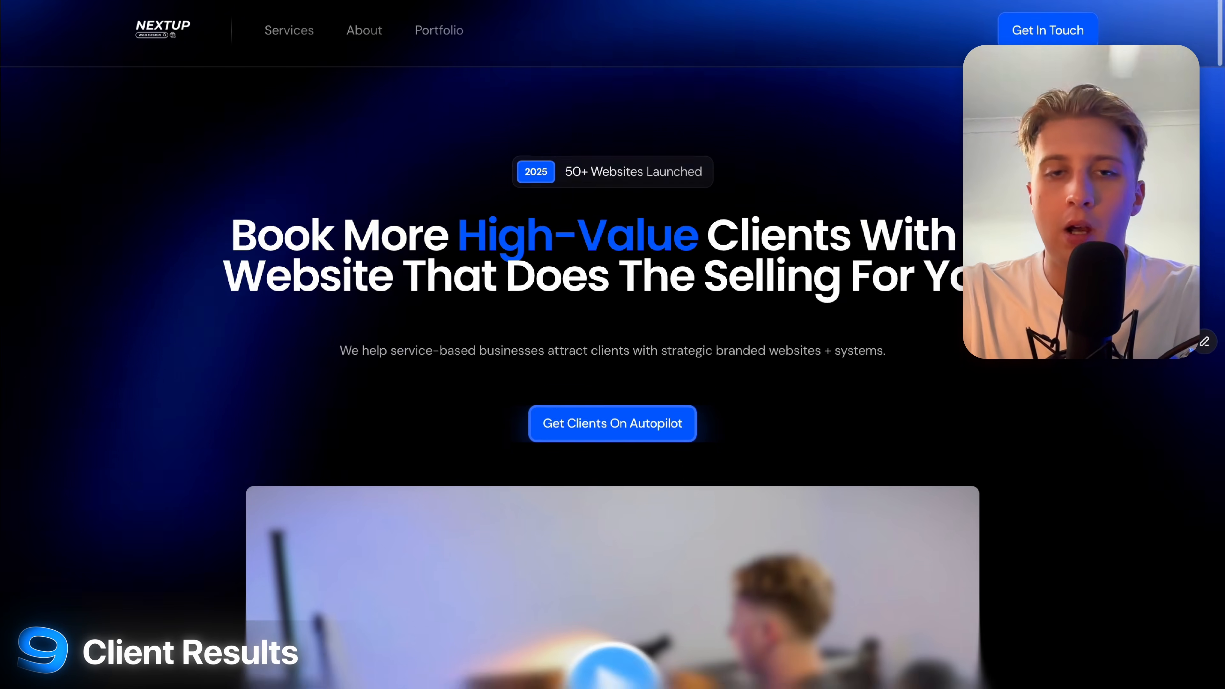
scroll(612, 345, "down", 10)
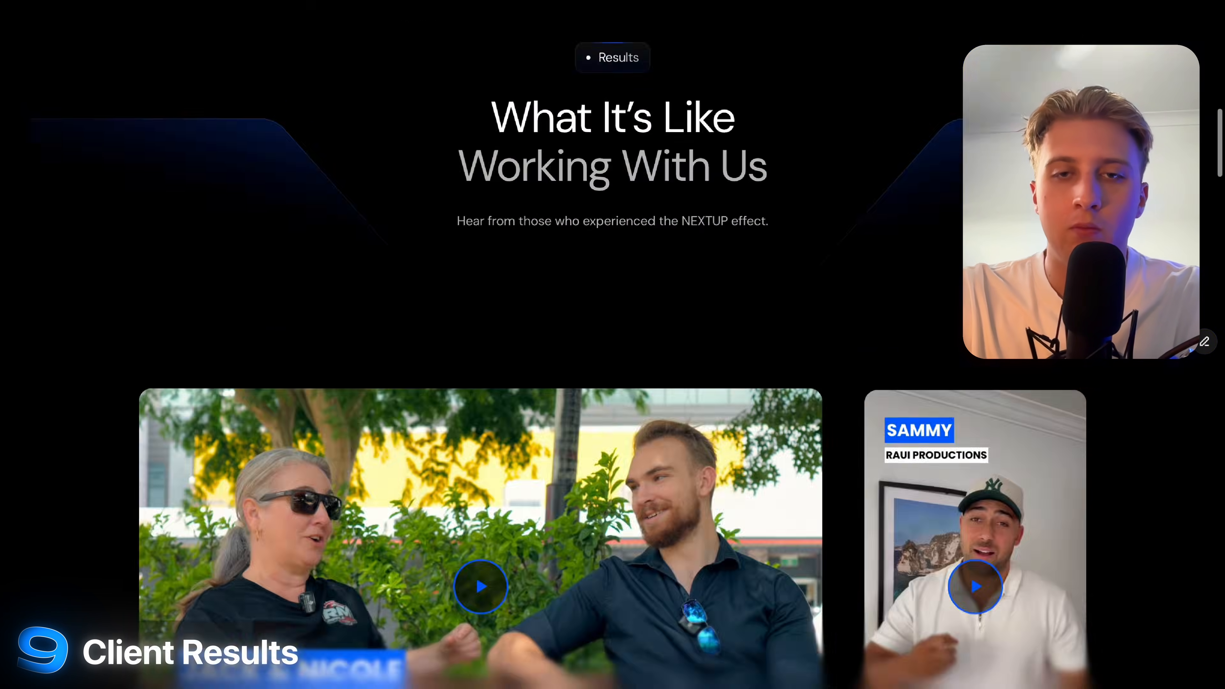
scroll(613, 345, "down", 15)
scroll(612, 345, "up", 10)
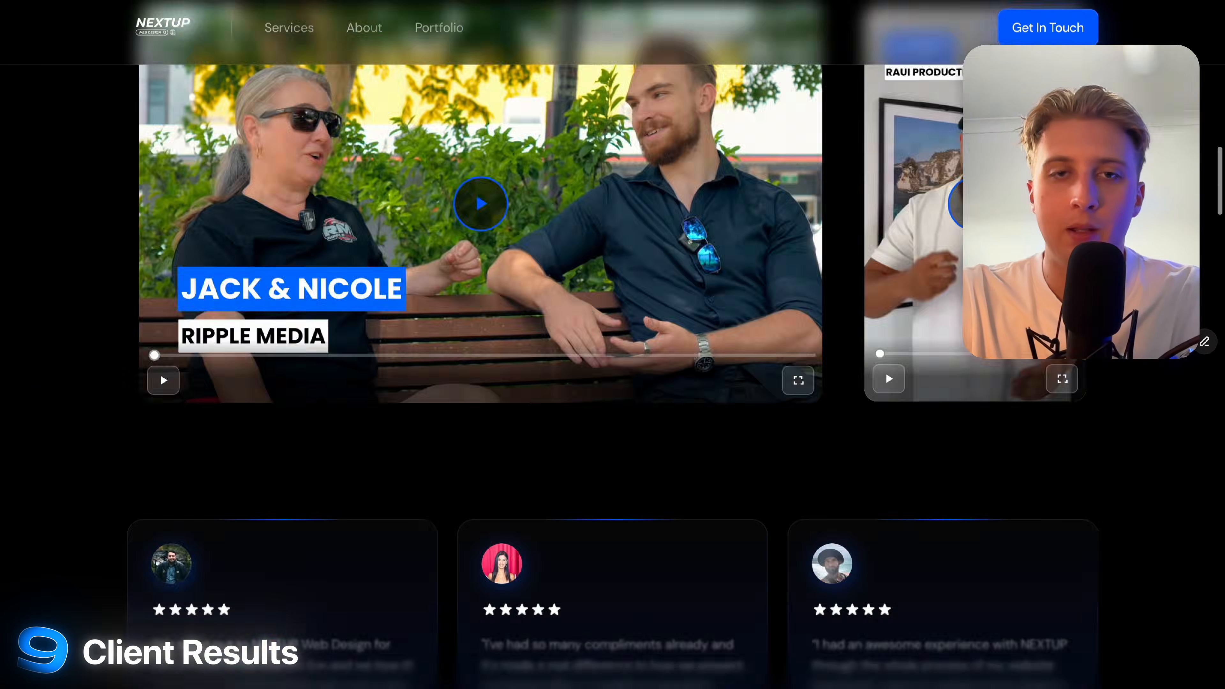
scroll(714, 223, "up", 10)
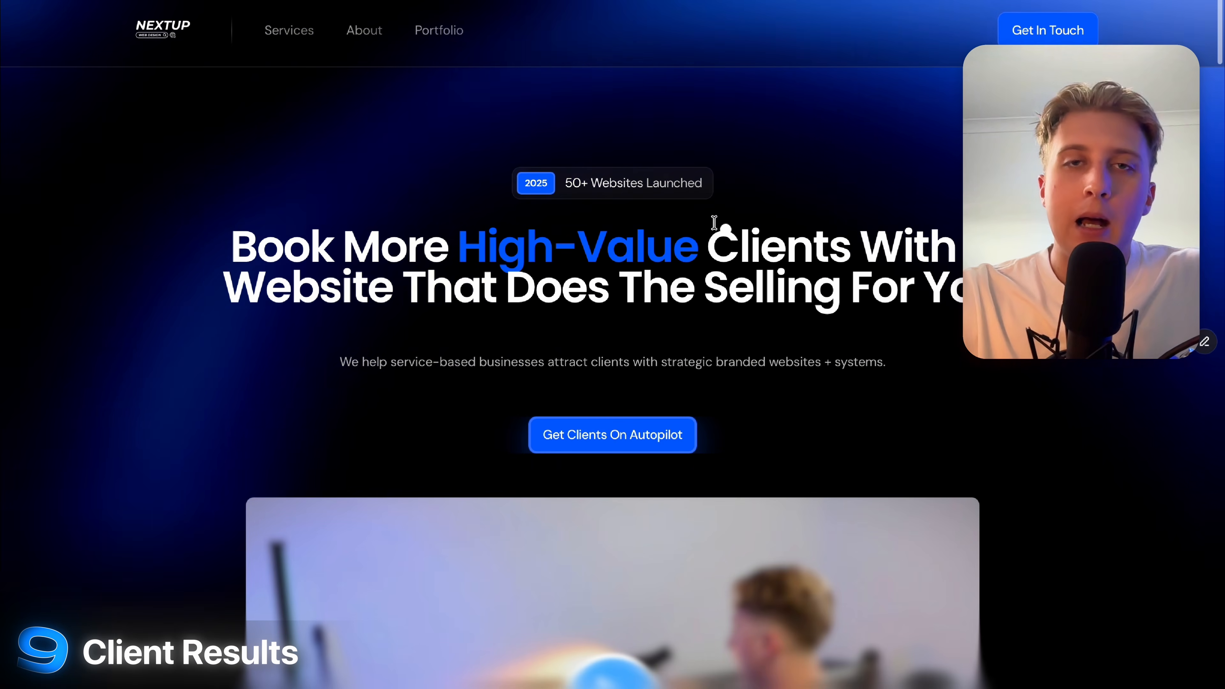
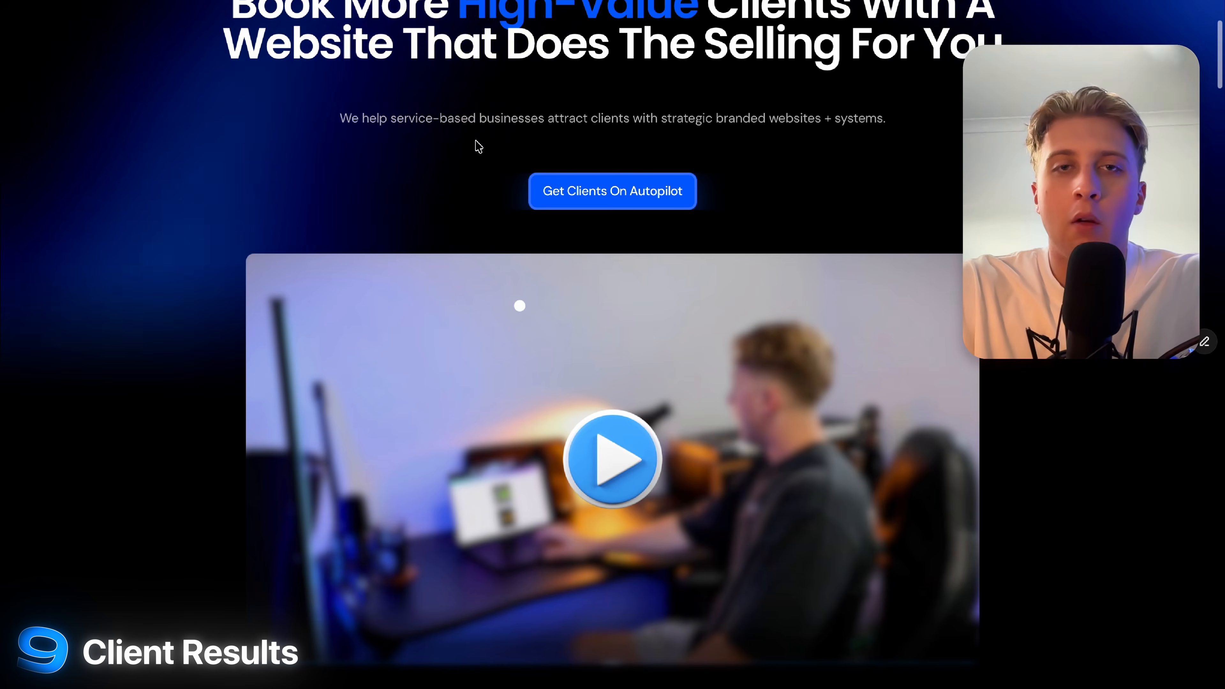
Scroll up the NEXTUP Home page to its hero and 'Get Clients On Autopilot' button.
scroll(479, 193, "up", 5)
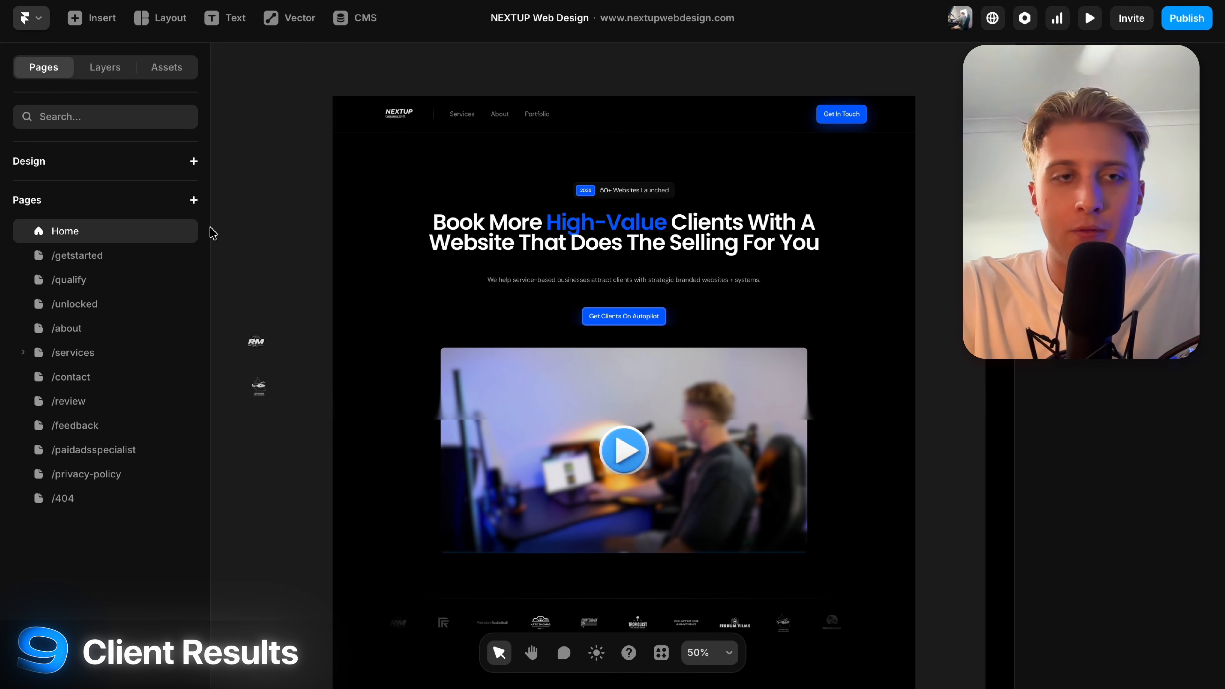
Review /getstarted's video, locked booking and client results steps, then move to /qualify.
left_click(90, 256)
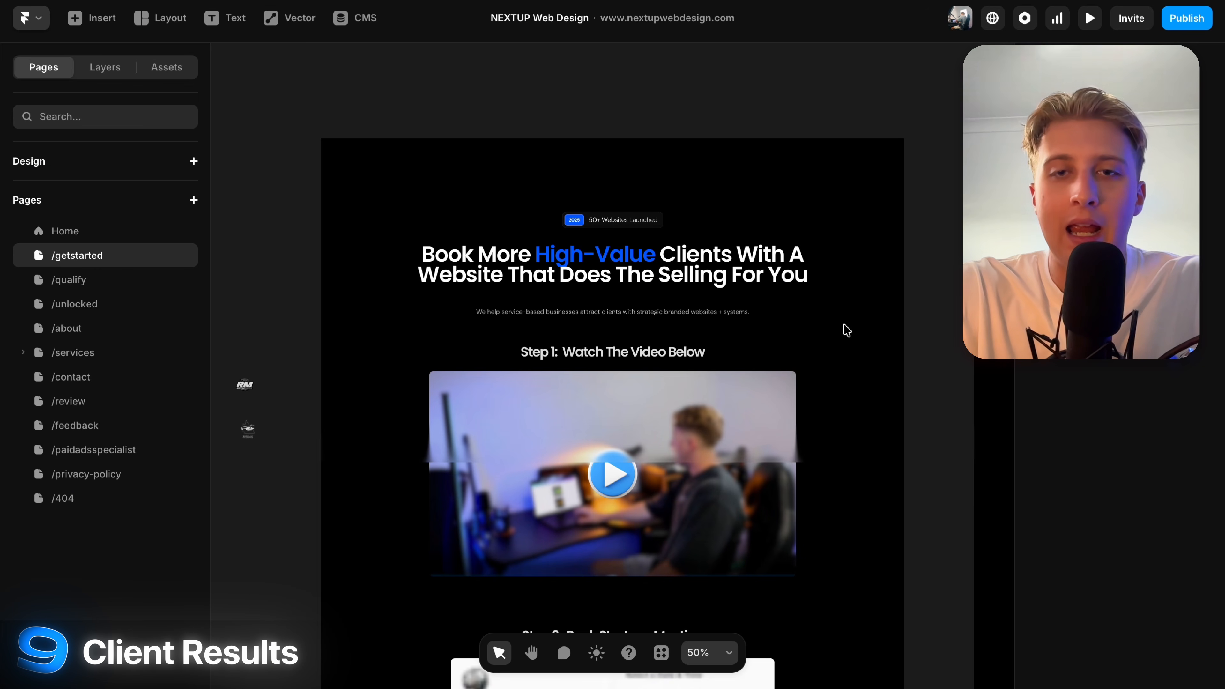
scroll(761, 379, "down", 10)
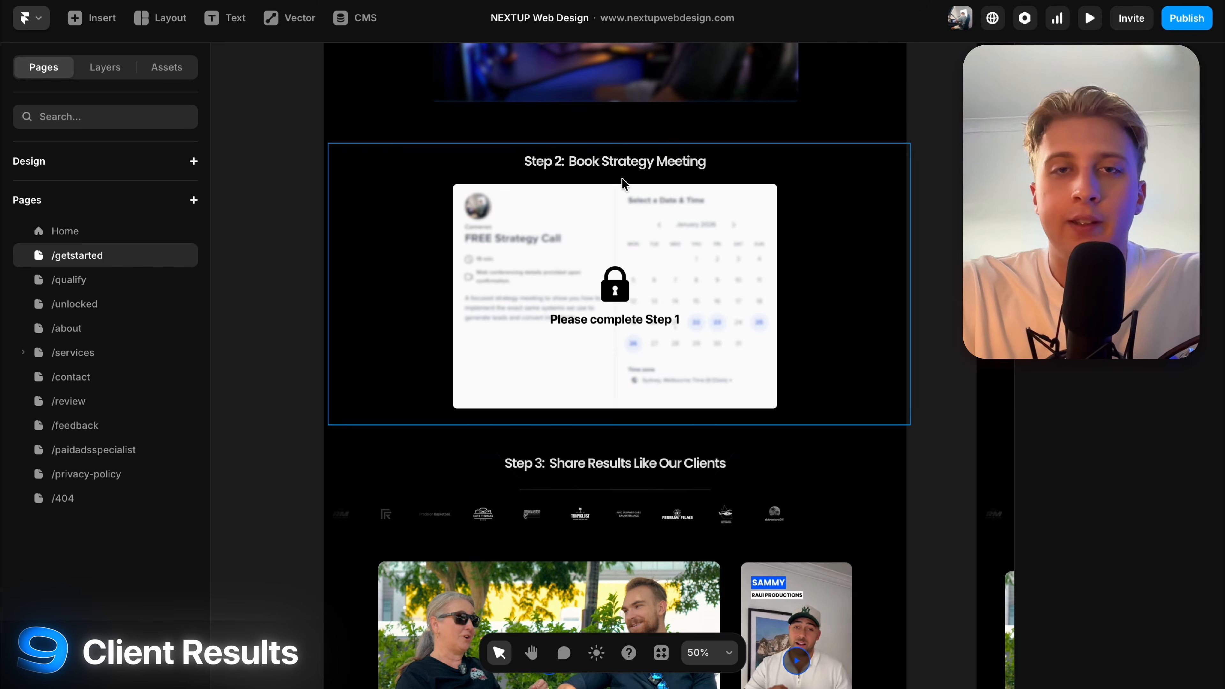
scroll(625, 185, "left", 1)
scroll(625, 185, "up", 6)
scroll(625, 185, "right", 2)
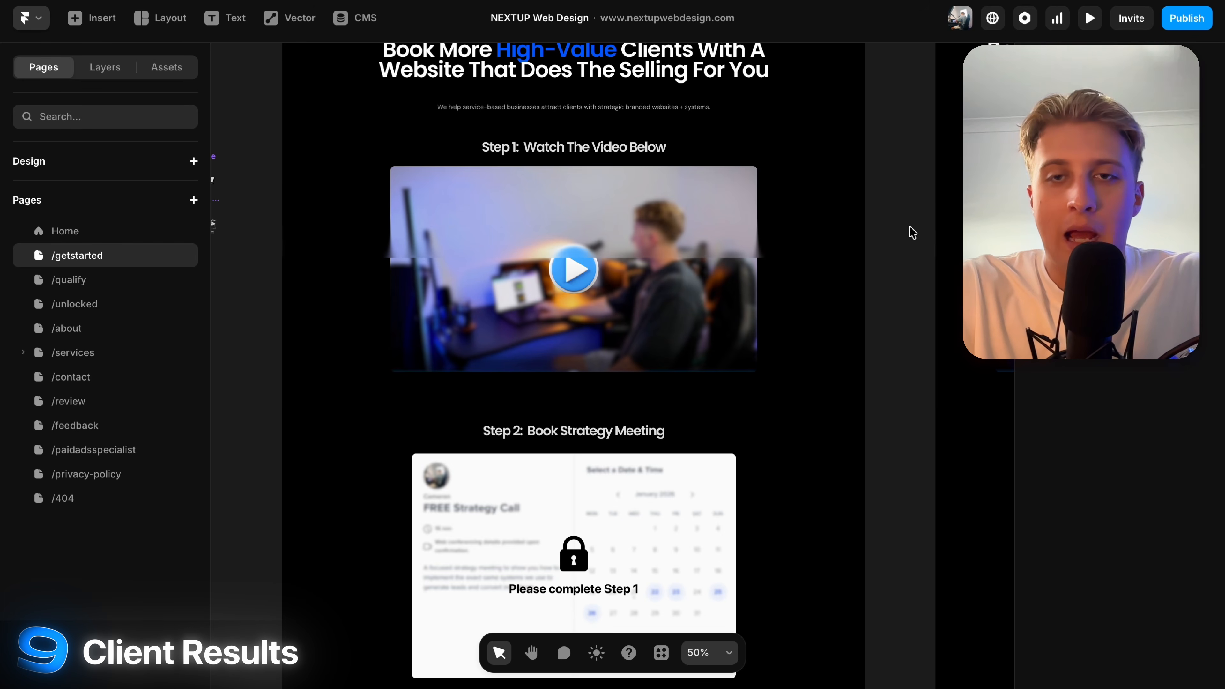
scroll(911, 229, "down", 5)
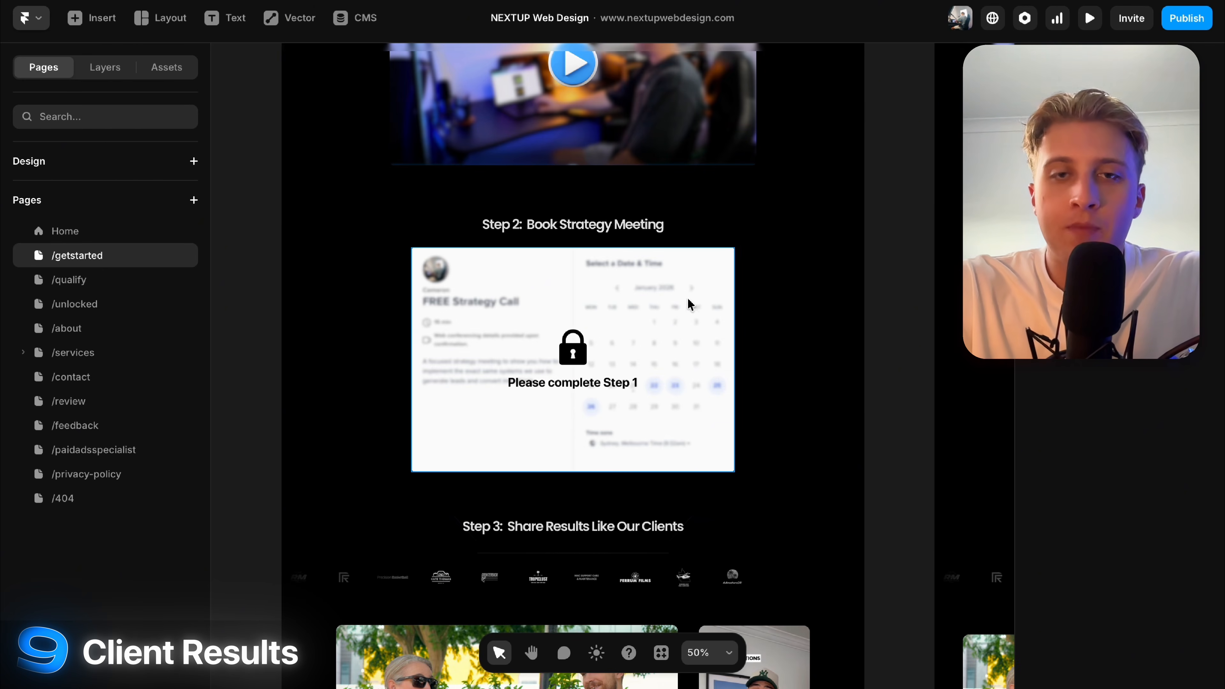
scroll(779, 314, "down", 6)
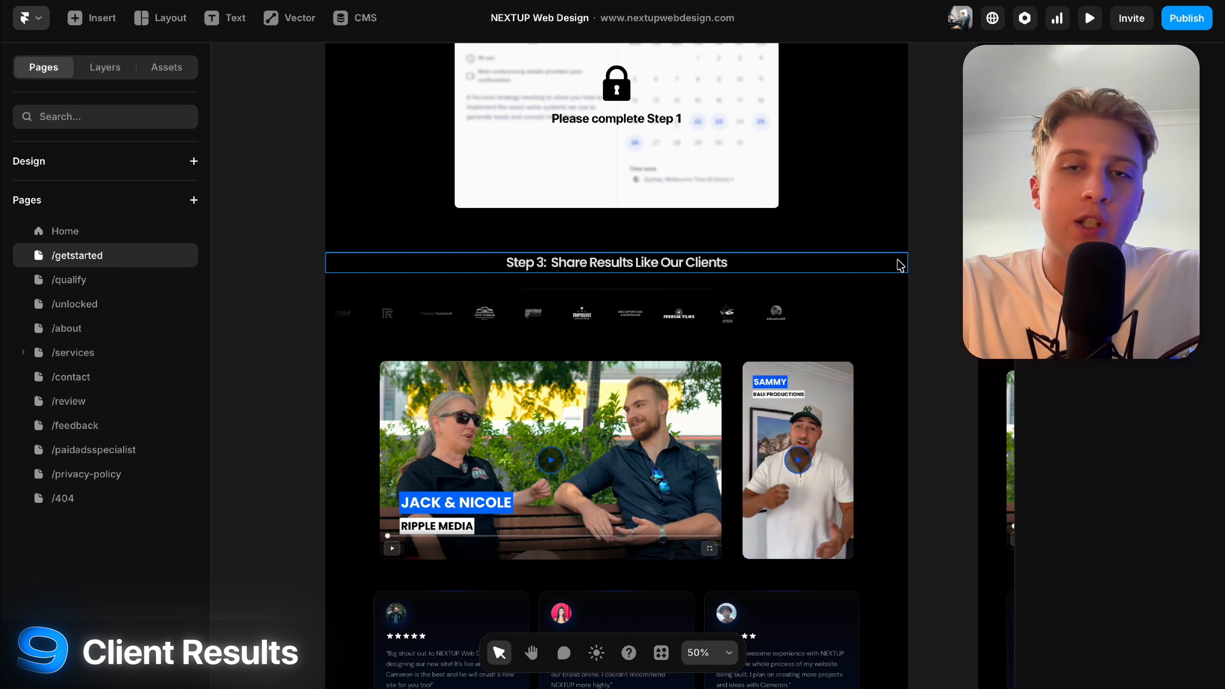
scroll(949, 322, "down", 8)
scroll(950, 324, "up", 6)
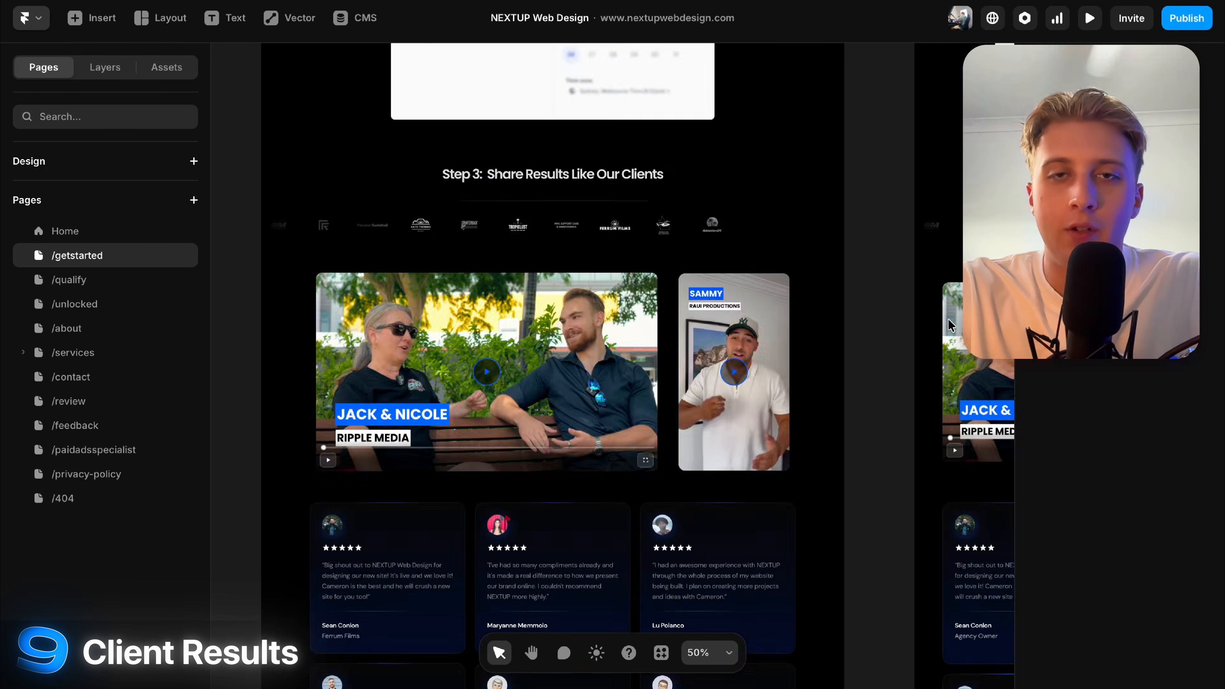
scroll(950, 324, "up", 15)
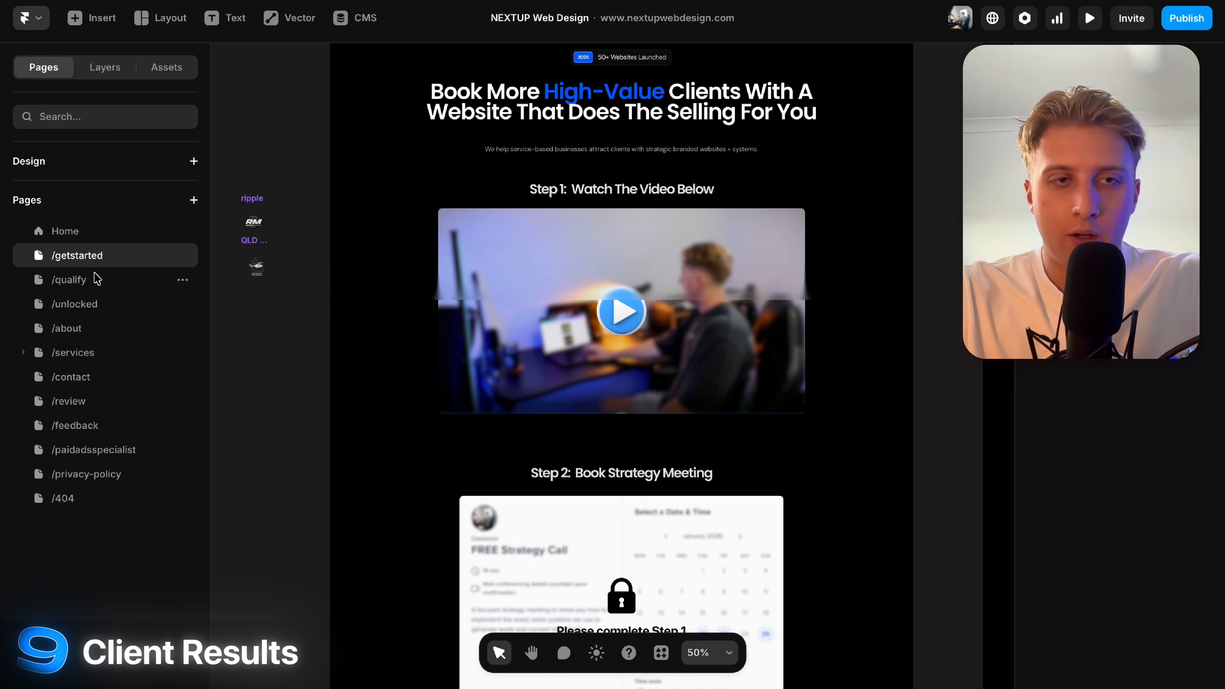
left_click(97, 278)
Check the /unlocked page, return to /getstarted, and bring up the live NEXTUP homepage.
left_click(104, 305)
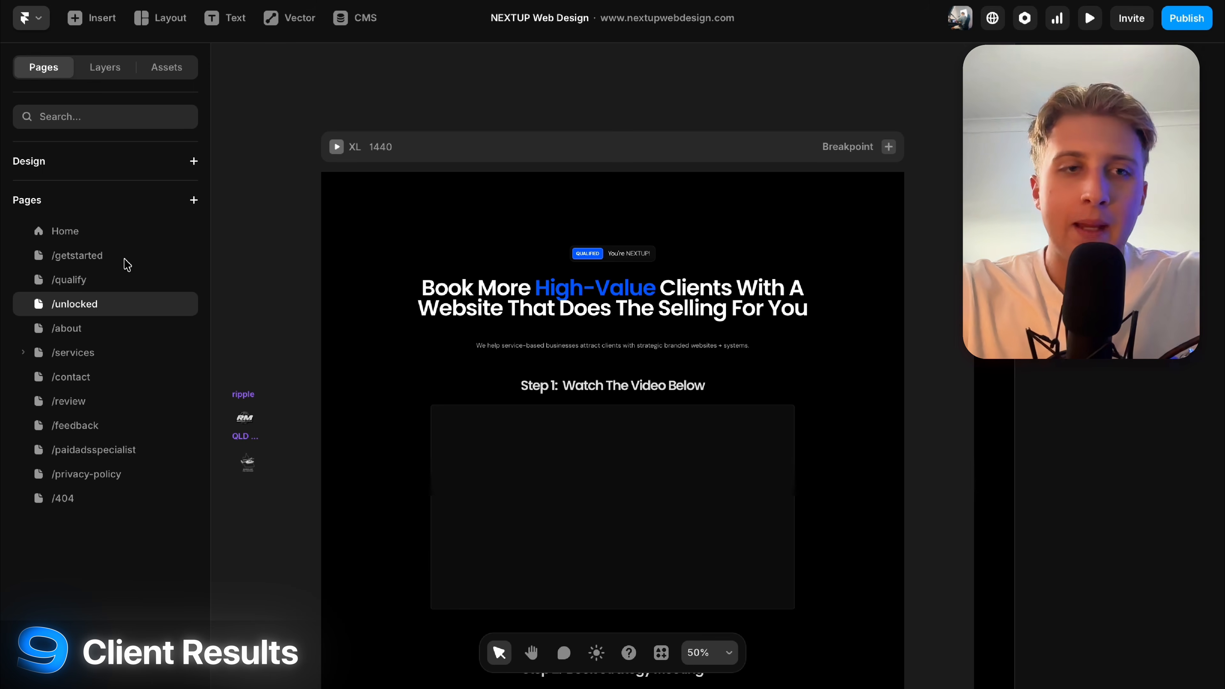
left_click(127, 264)
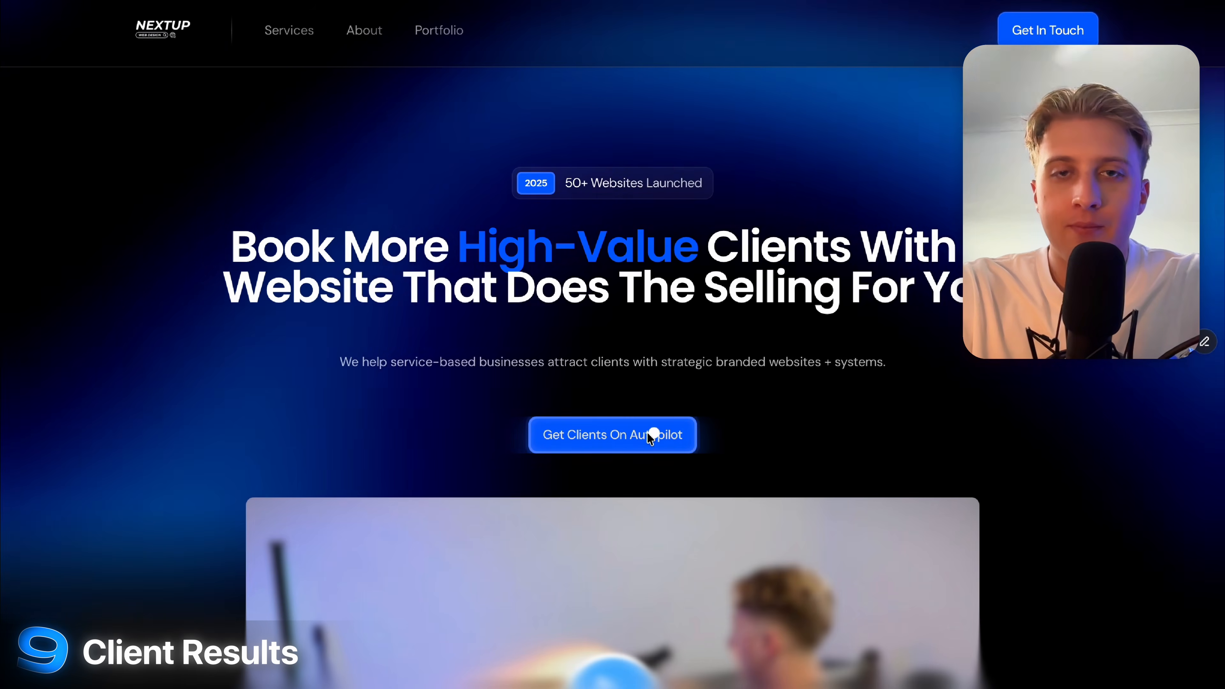
left_click(651, 435)
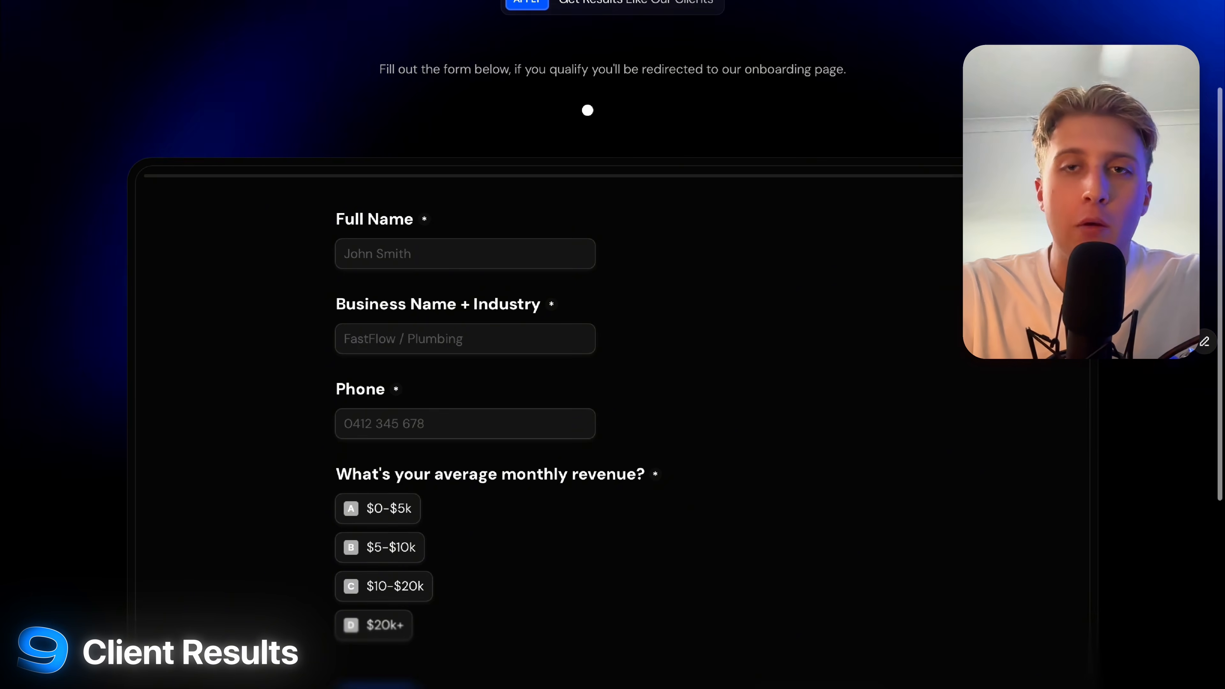
Scroll through the 'Get Results Like Our Clients' form's name, business, phone and revenue questions.
scroll(588, 109, "up", 3)
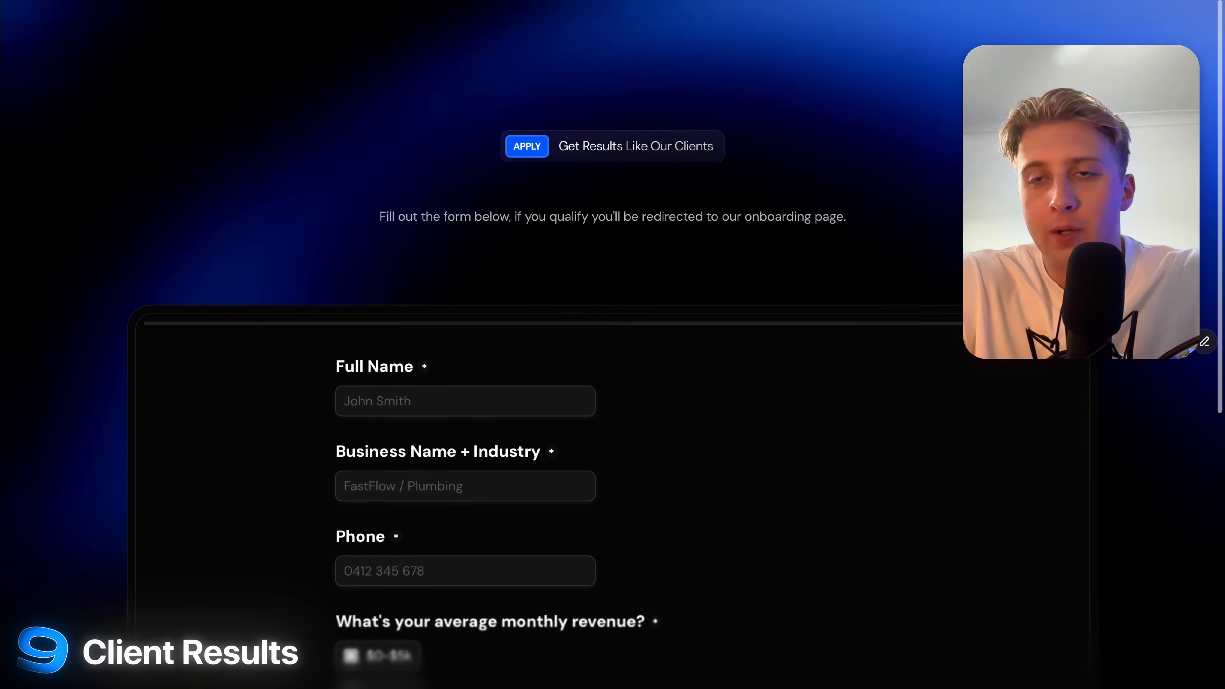
scroll(358, 312, "down", 4)
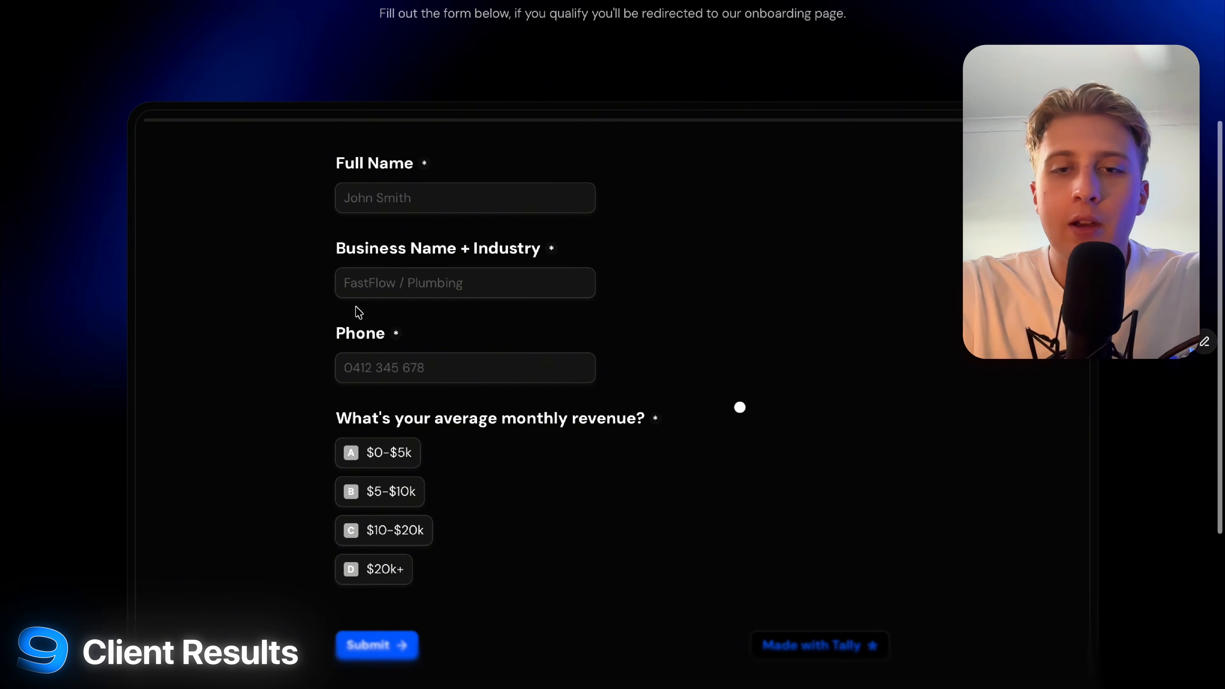
scroll(952, 506, "down", 5)
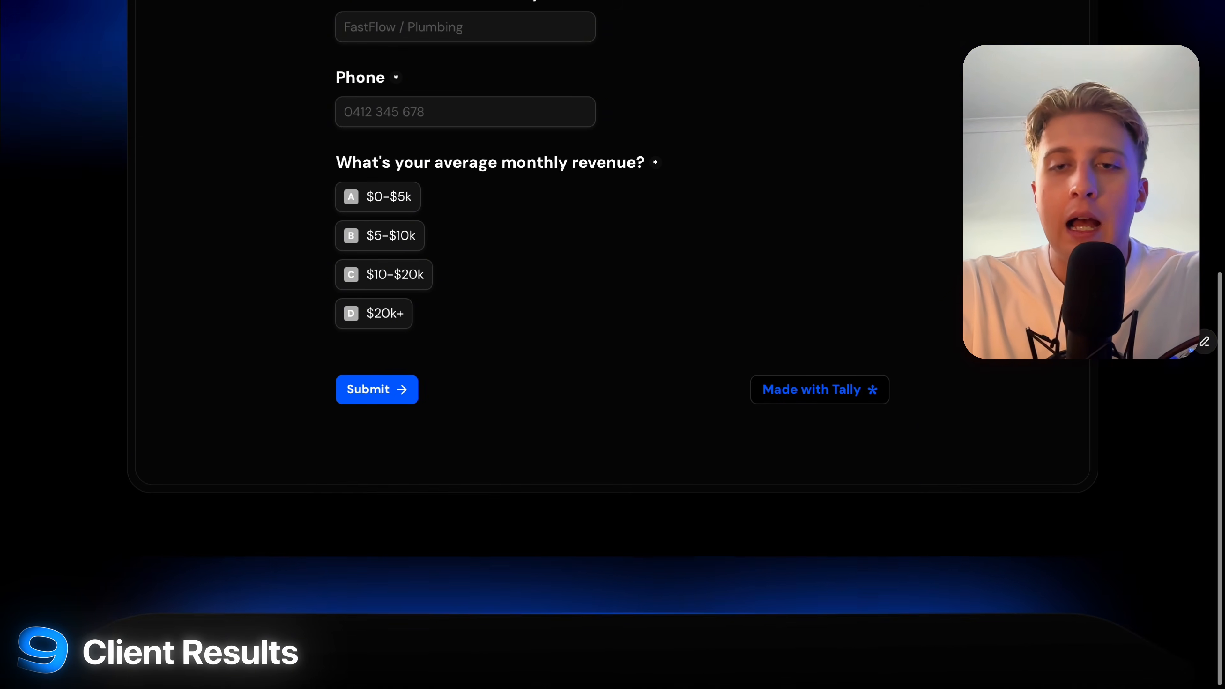
scroll(544, 310, "up", 8)
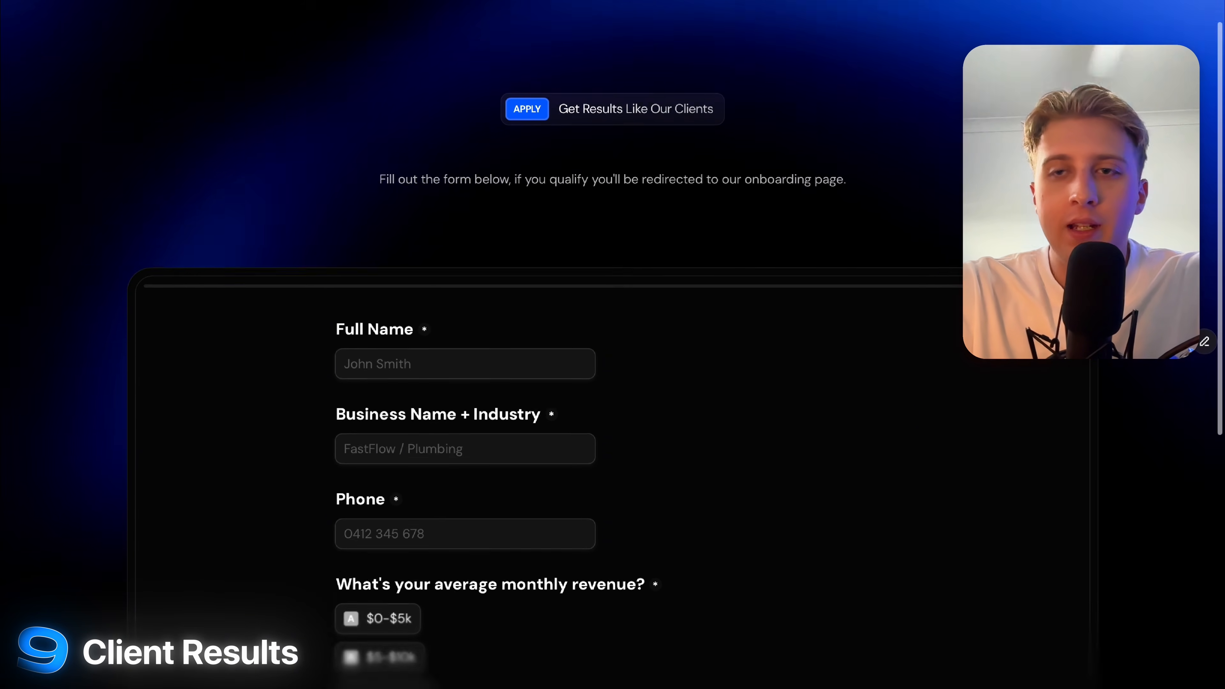
scroll(544, 310, "up", 1)
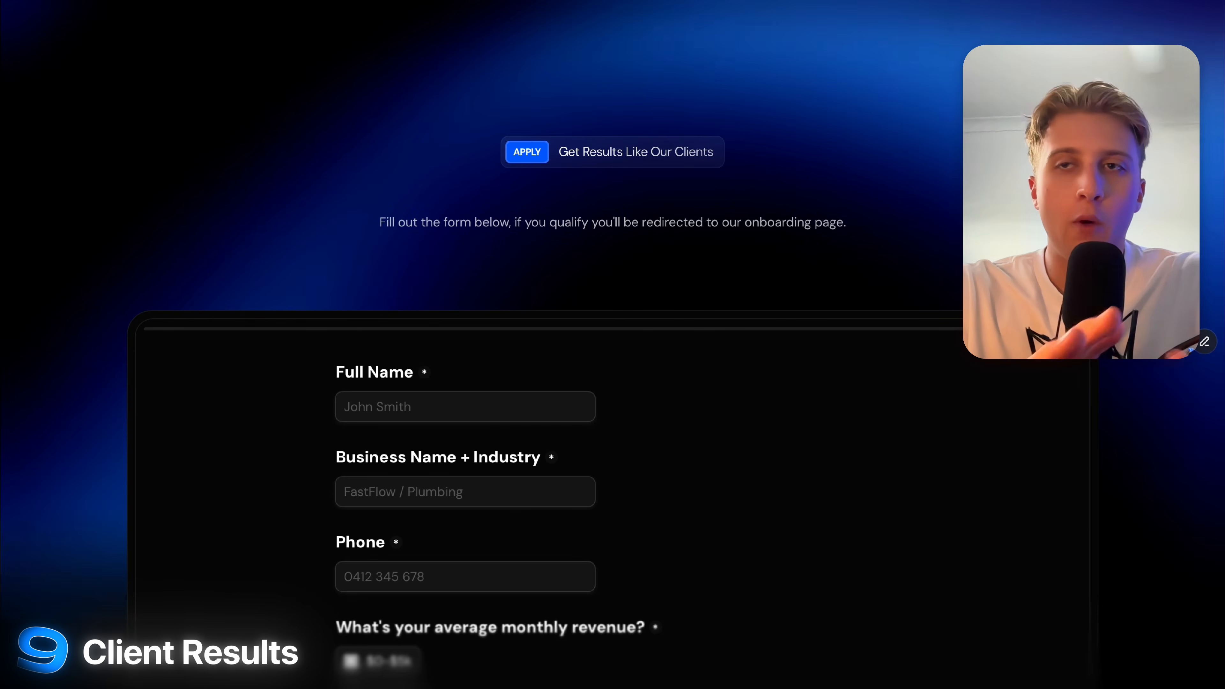
scroll(427, 257, "down", 5)
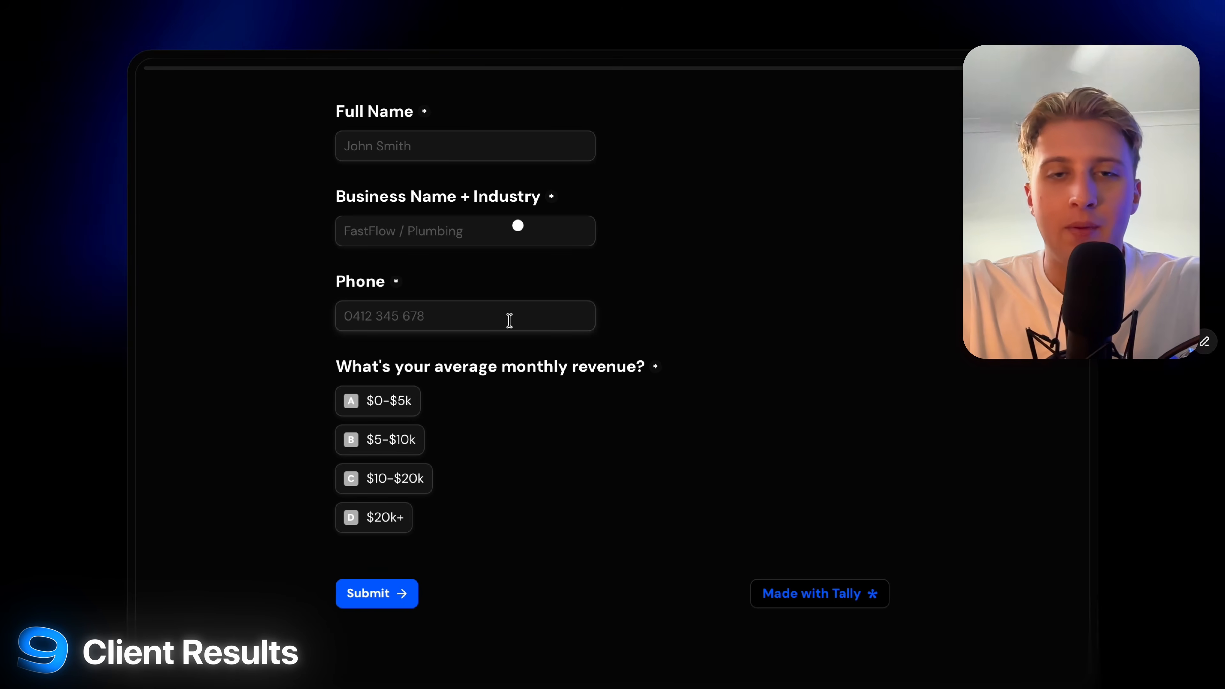
scroll(509, 320, "down", 2)
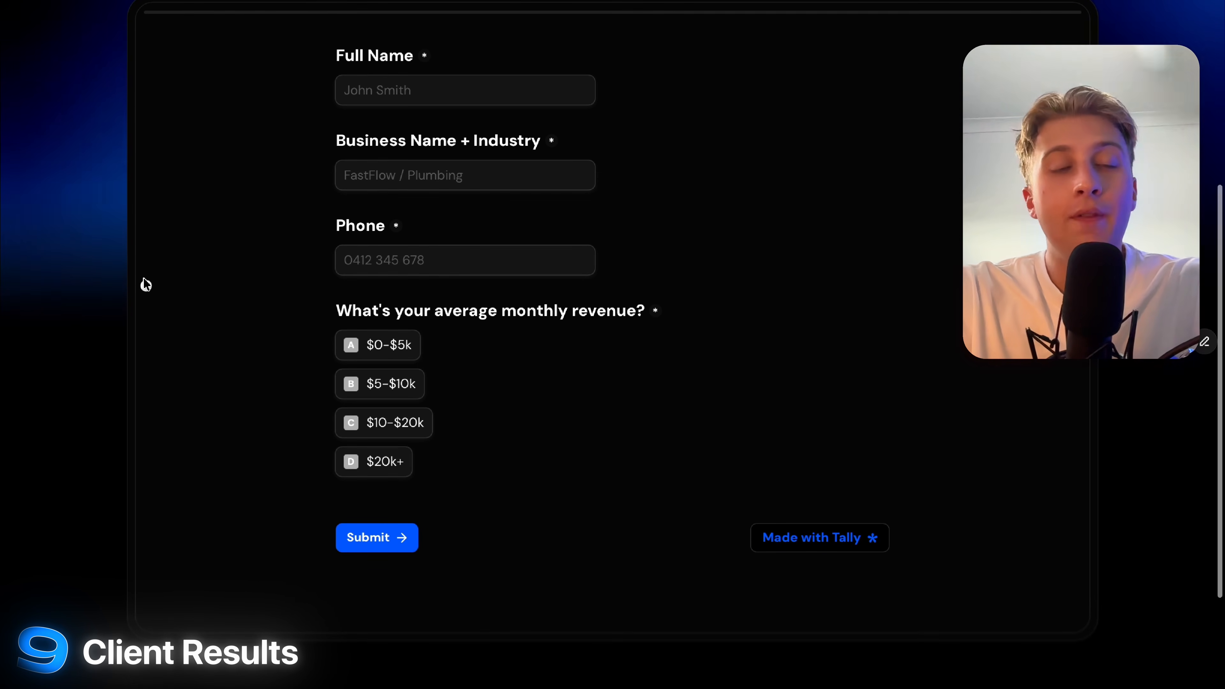
scroll(965, 277, "up", 1)
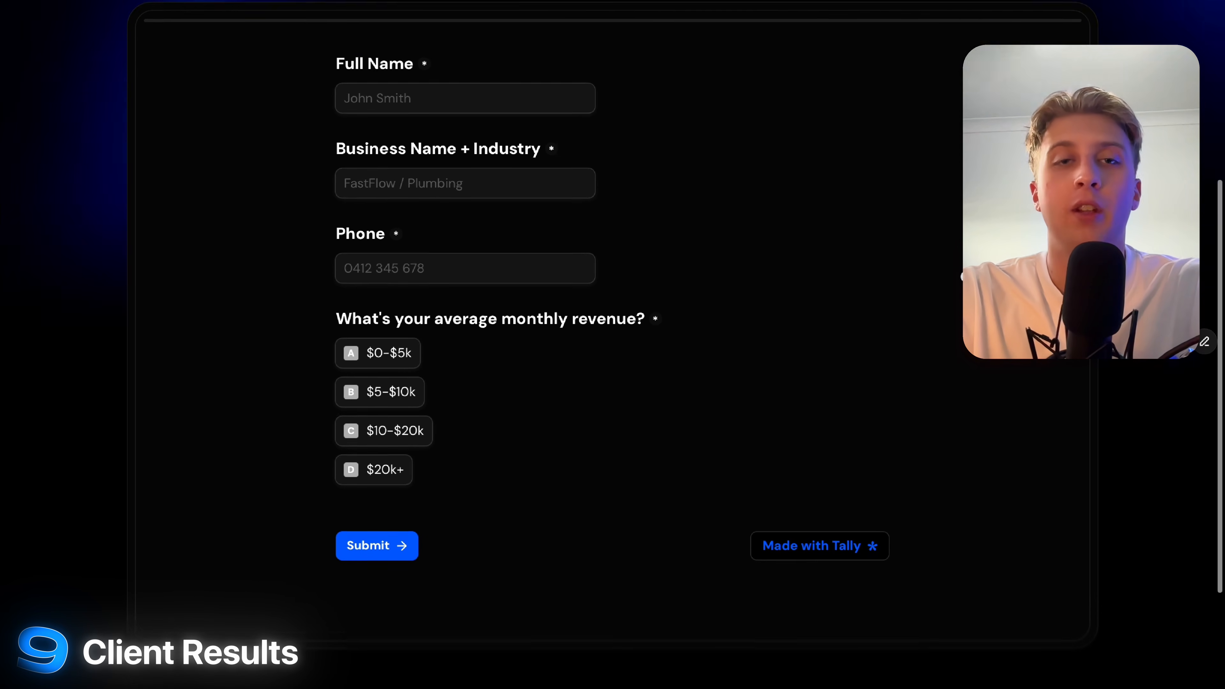
scroll(962, 277, "up", 2)
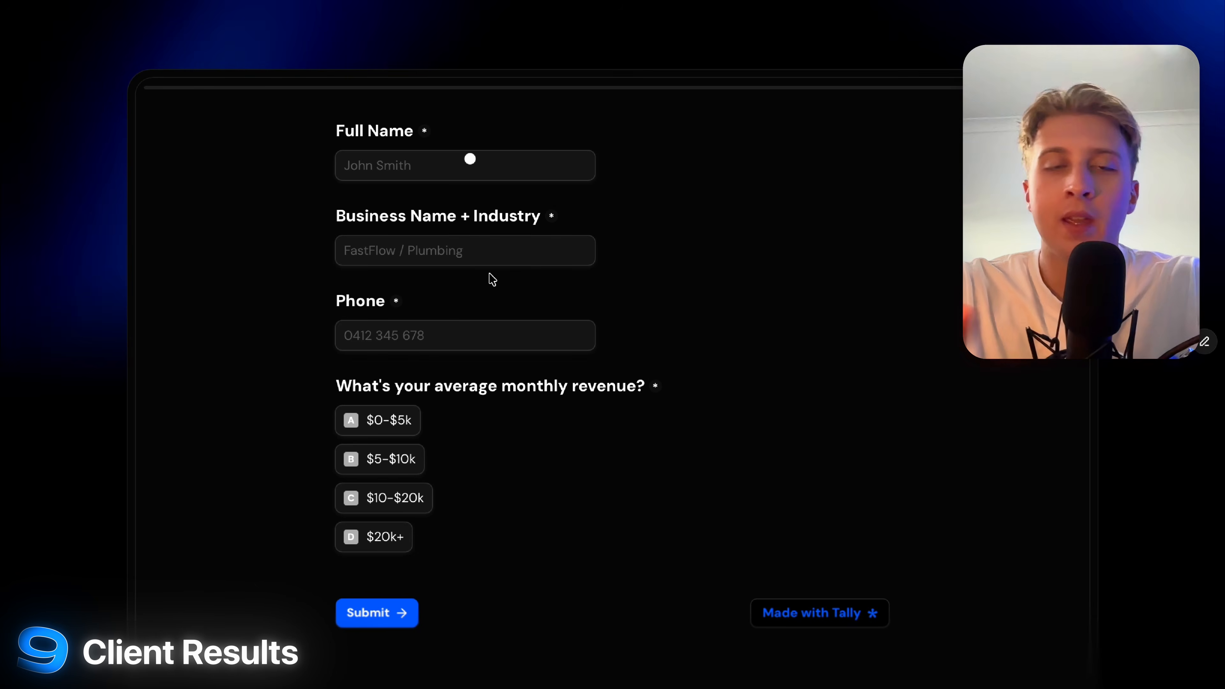
Enter the applicant's first name and 'FastFlow / Plumbing' as business name and industry.
left_click(437, 160)
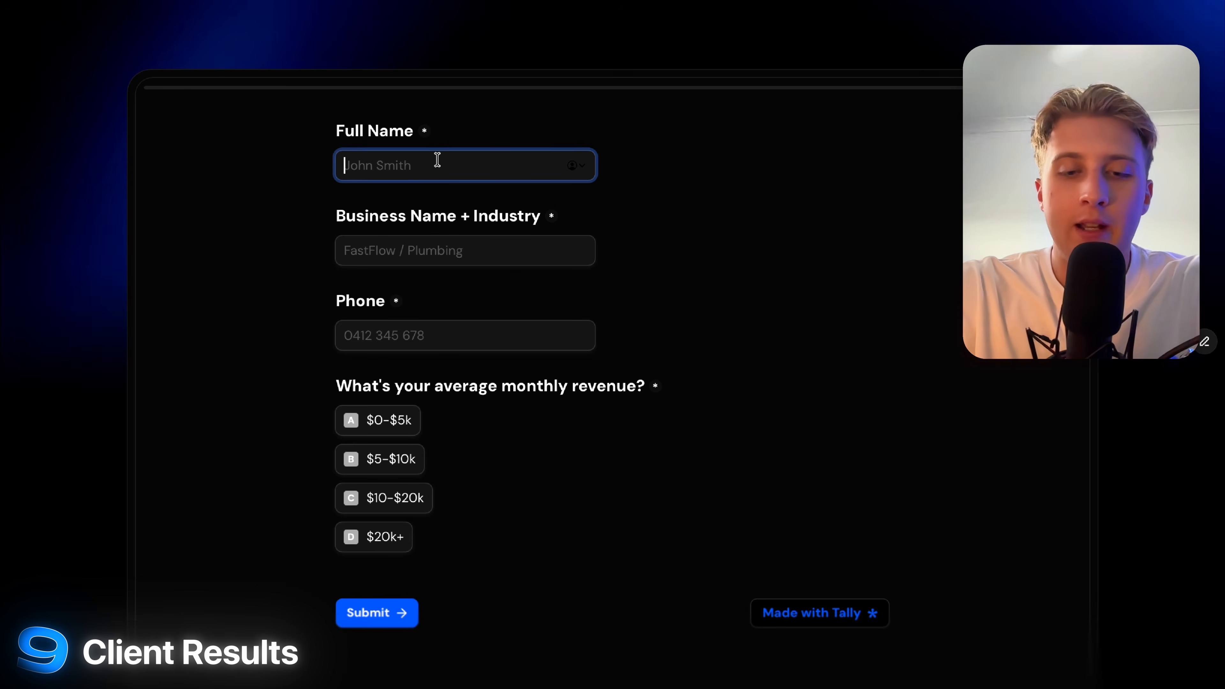
type("John")
key("Tab")
type("FastF")
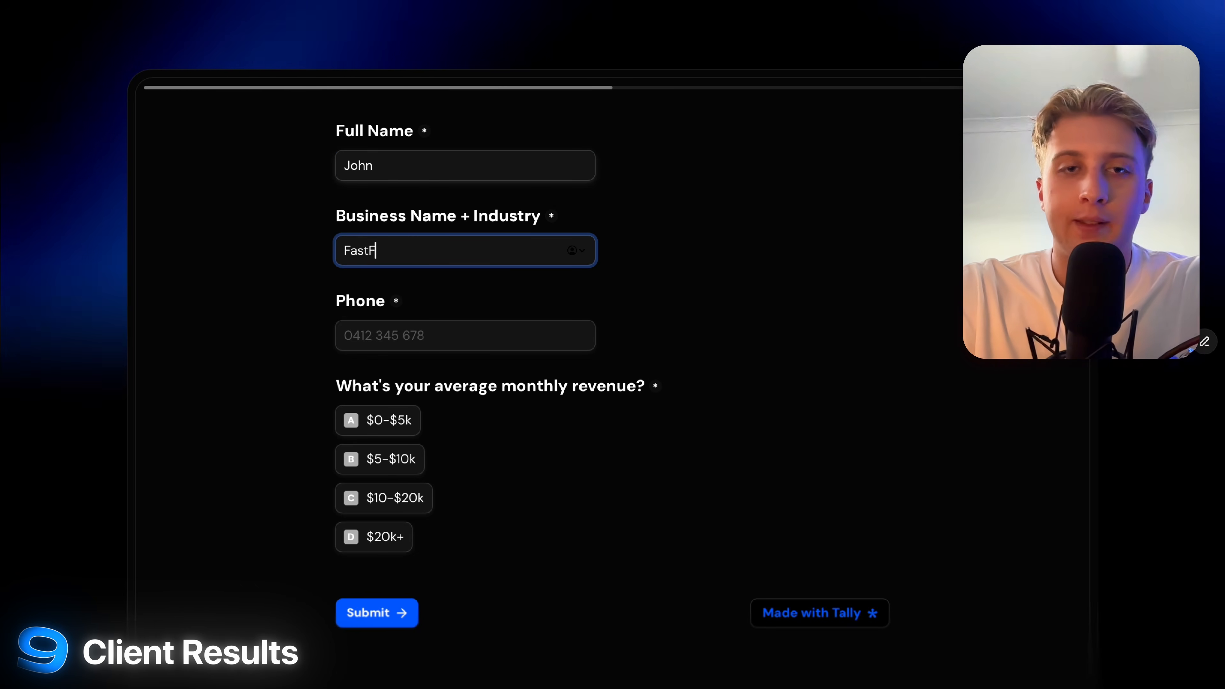
type("low / Plu")
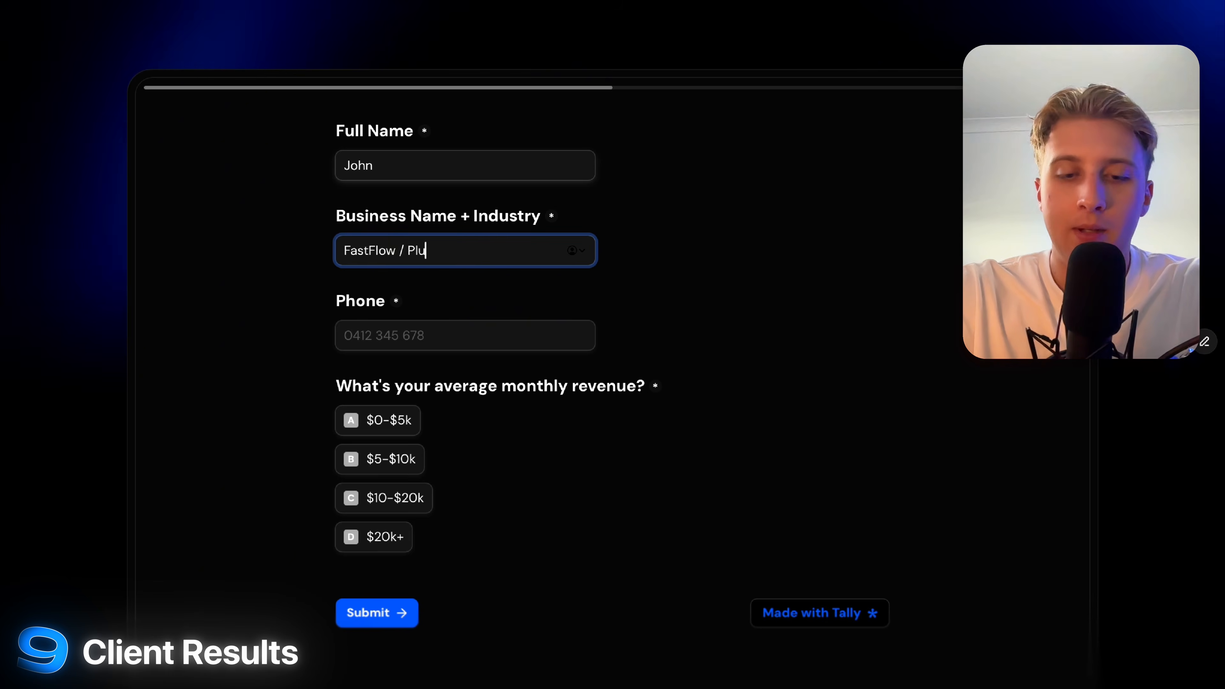
type("mbing")
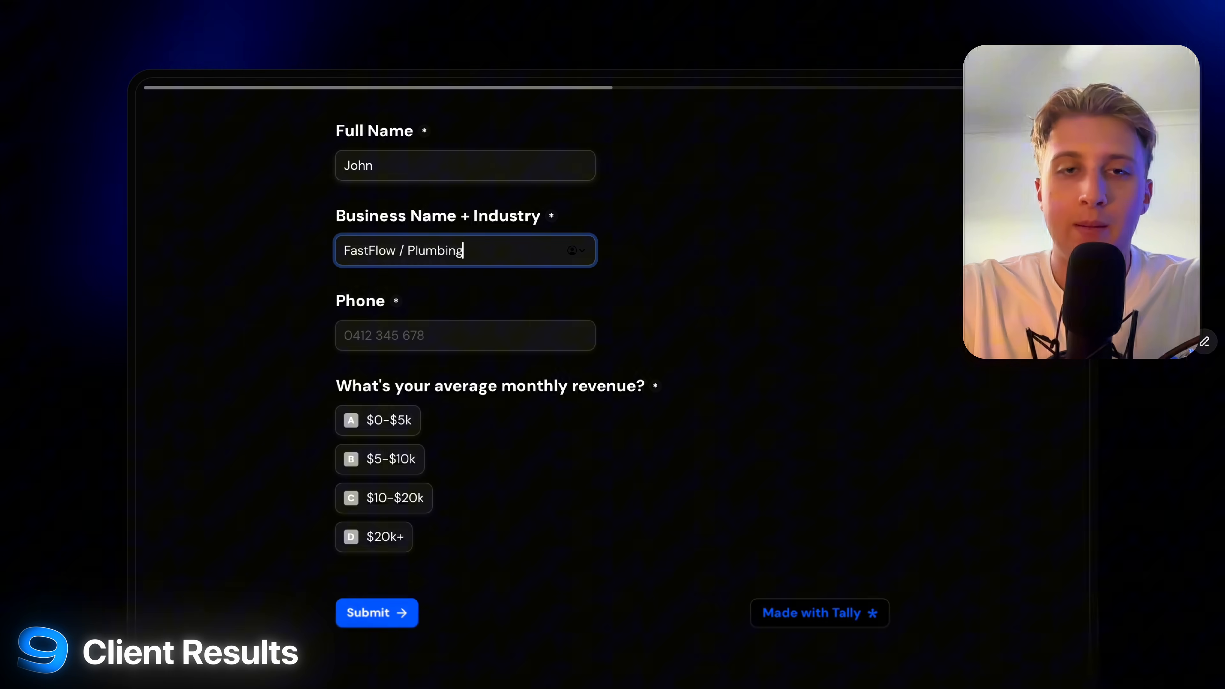
Add a phone number, choose $0-$5k monthly revenue, and submit the application.
left_click(579, 337)
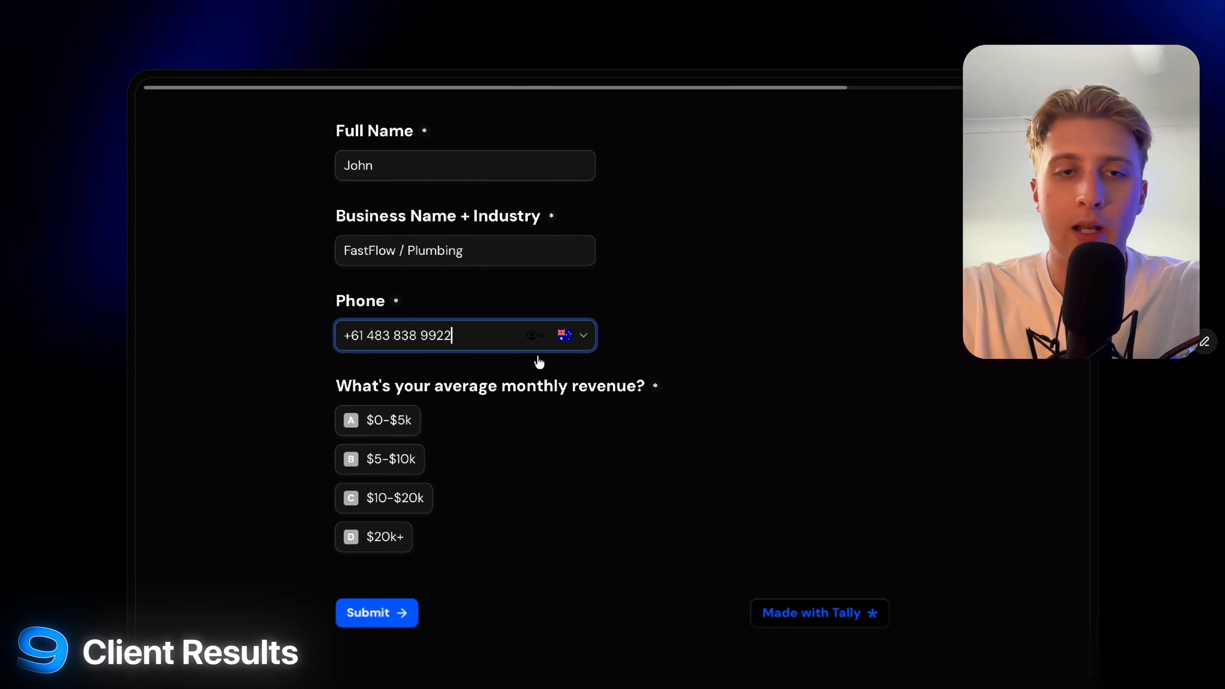
left_click(269, 277)
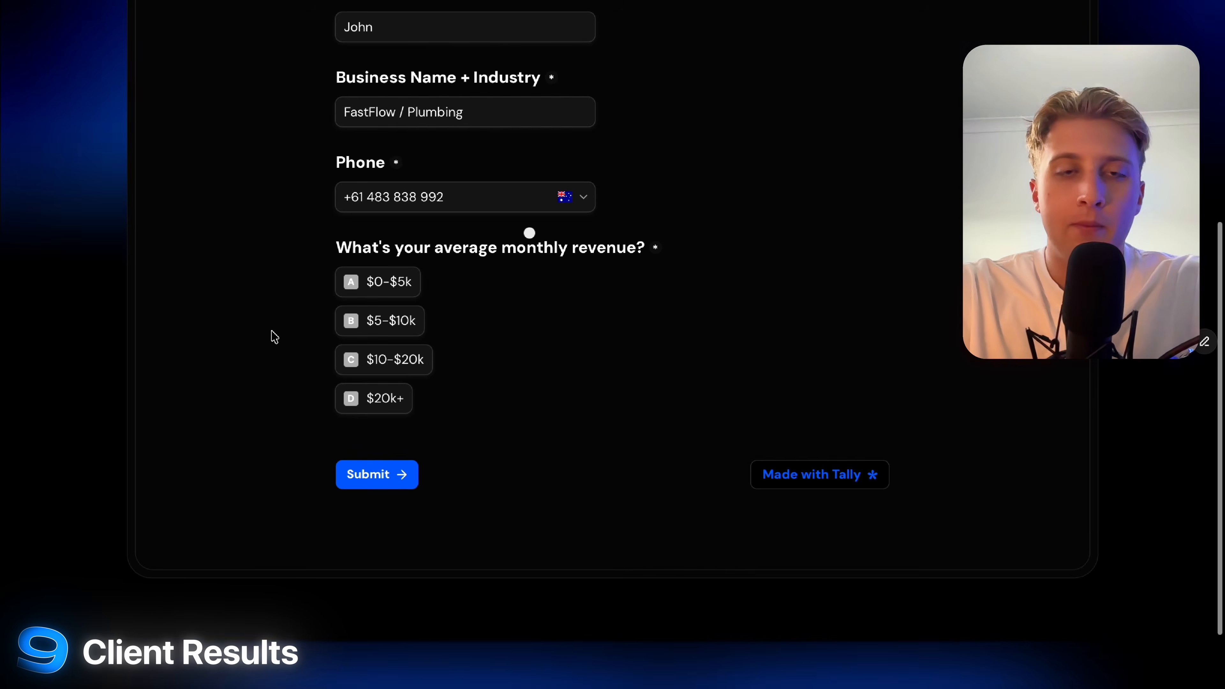
left_click(410, 282)
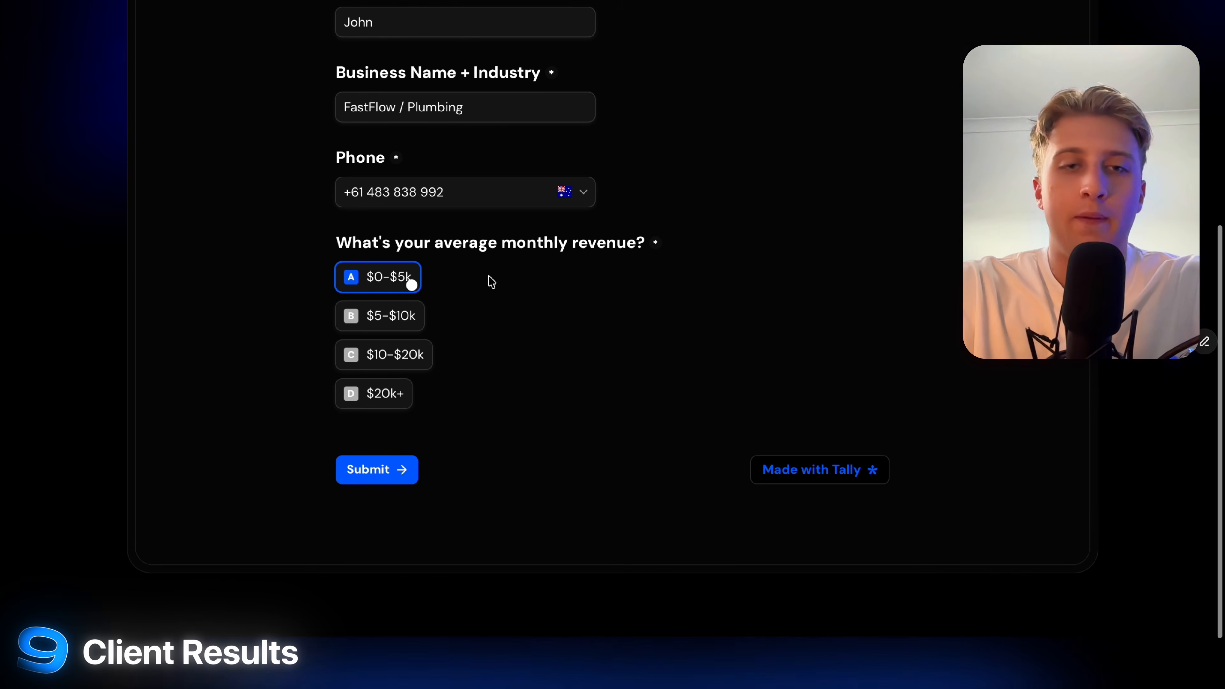
left_click(406, 469)
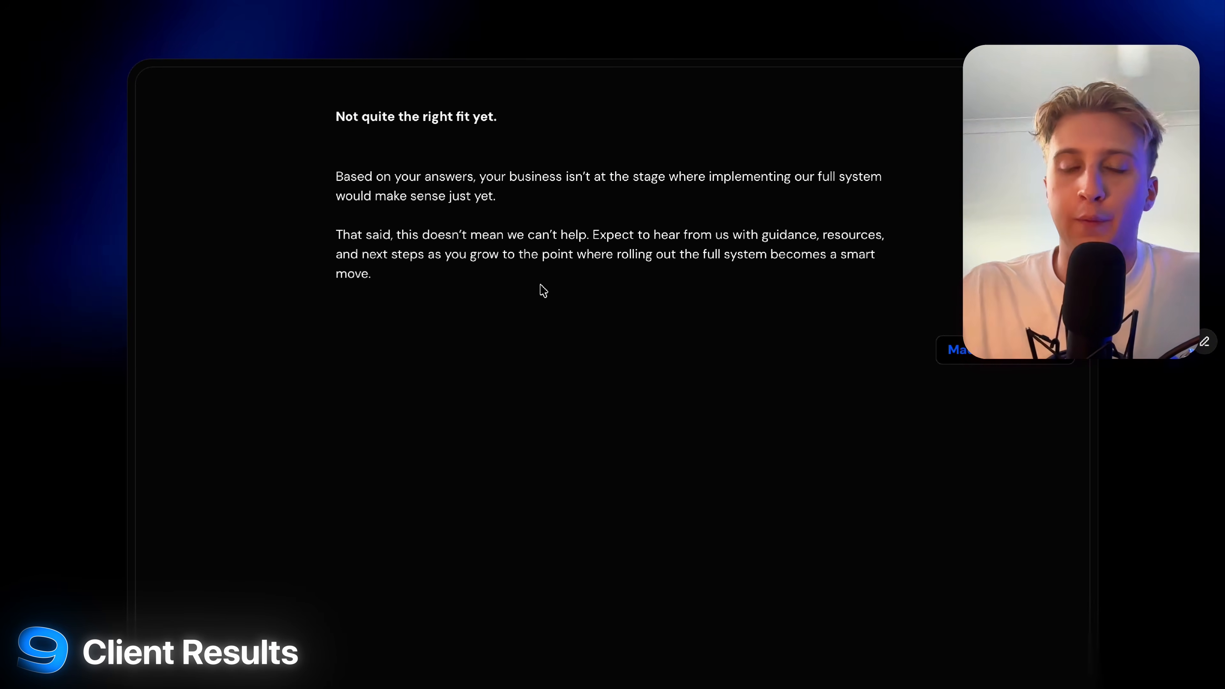
Scroll through the 'Not quite the right fit yet' result message.
scroll(689, 124, "down", 3)
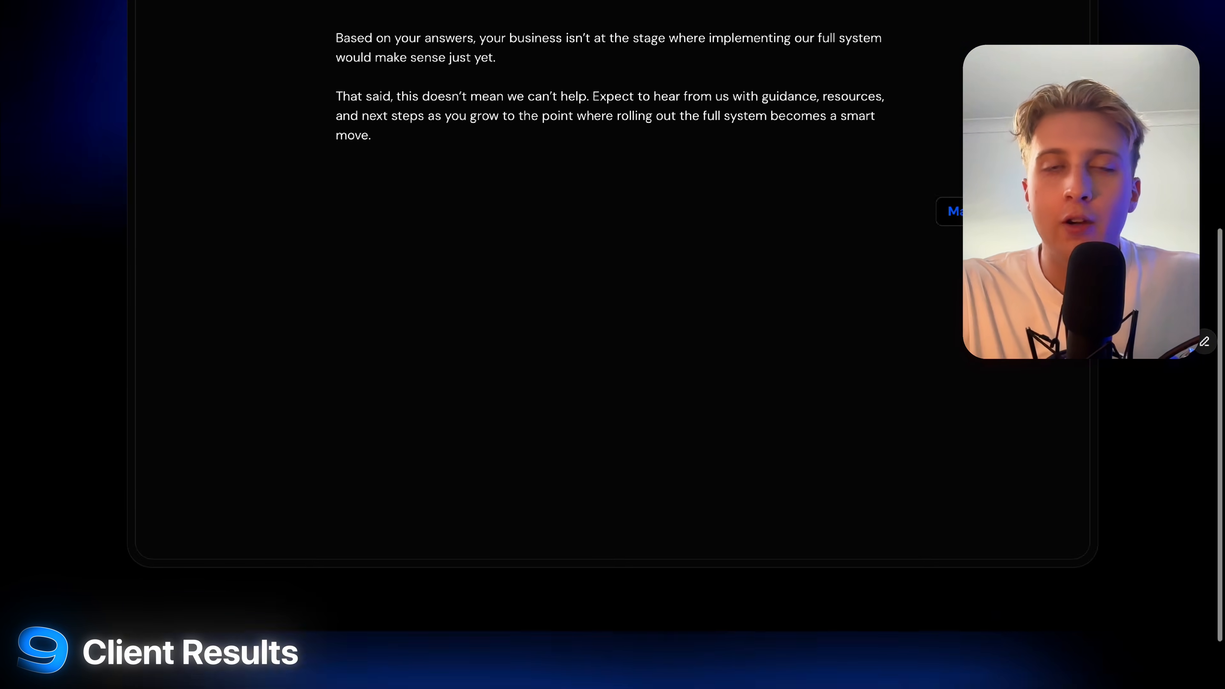
scroll(555, 65, "up", 6)
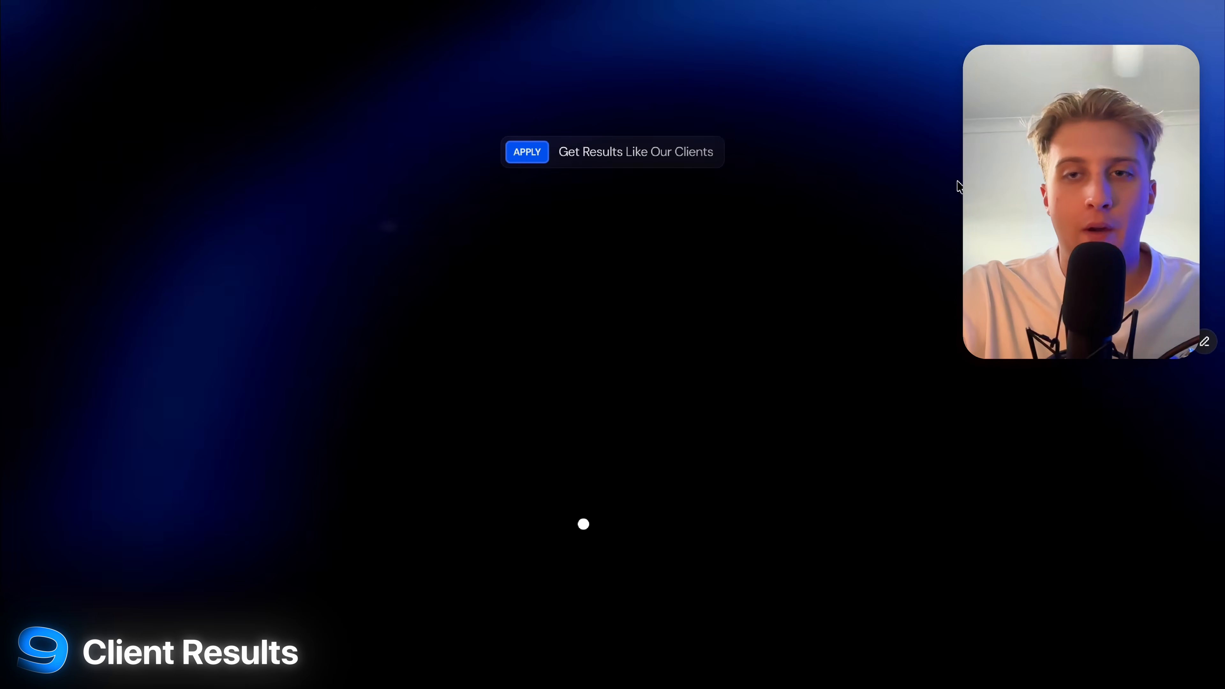
Enter the applicant's first name and 'NETXUP /' as the business name.
scroll(298, 280, "down", 3)
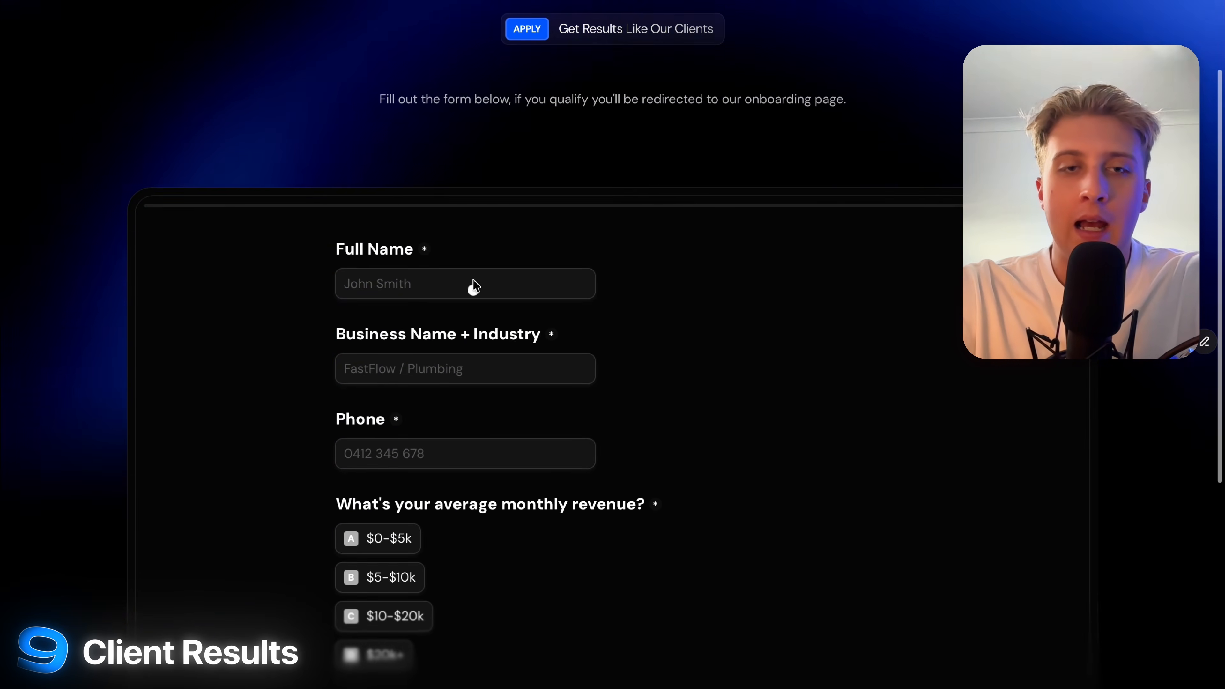
left_click(379, 285)
type("Jason")
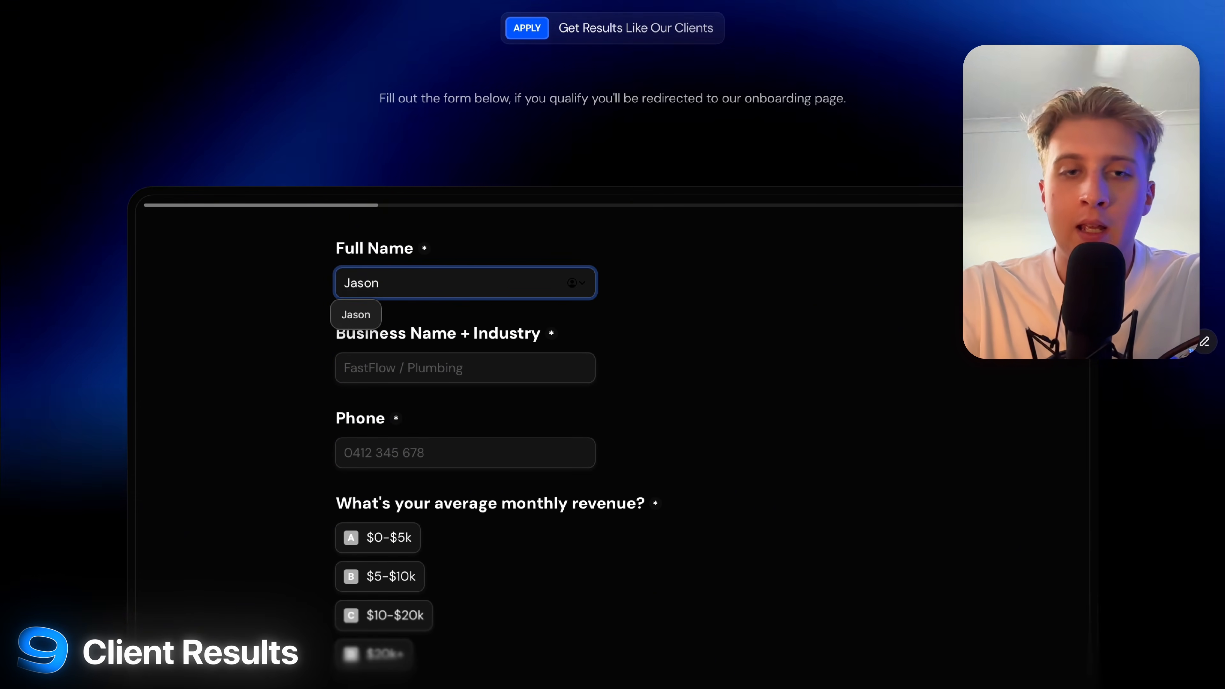
key("Tab")
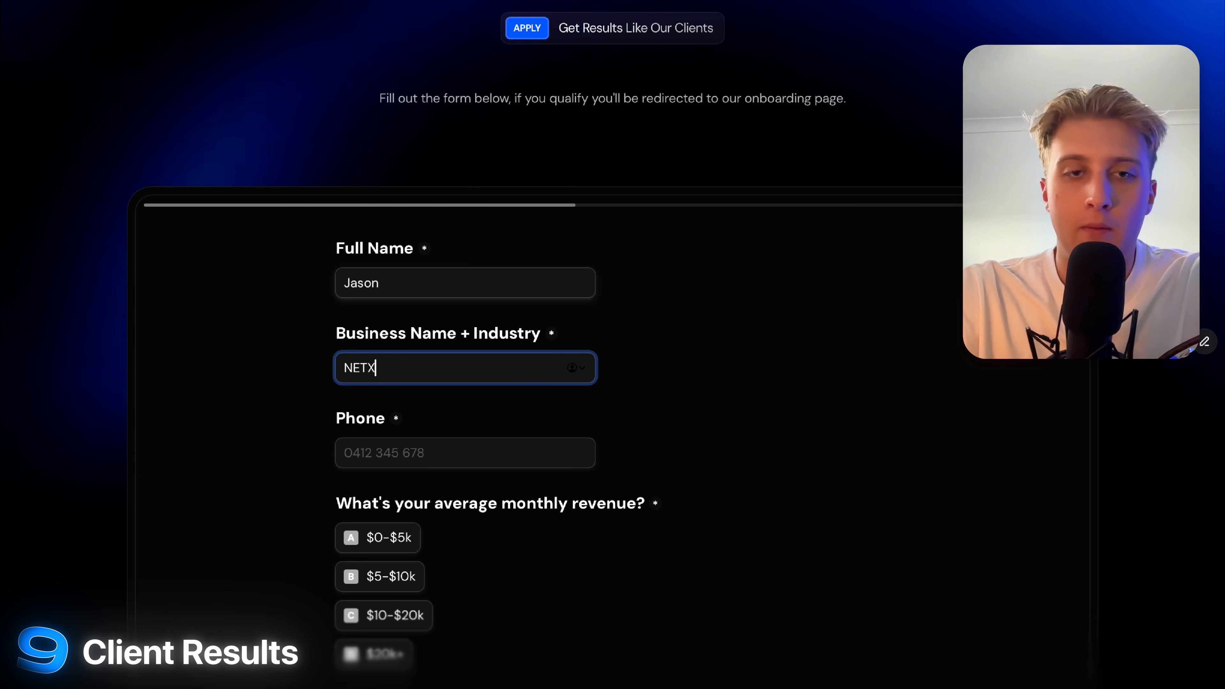
type("NETXUP / Roofer")
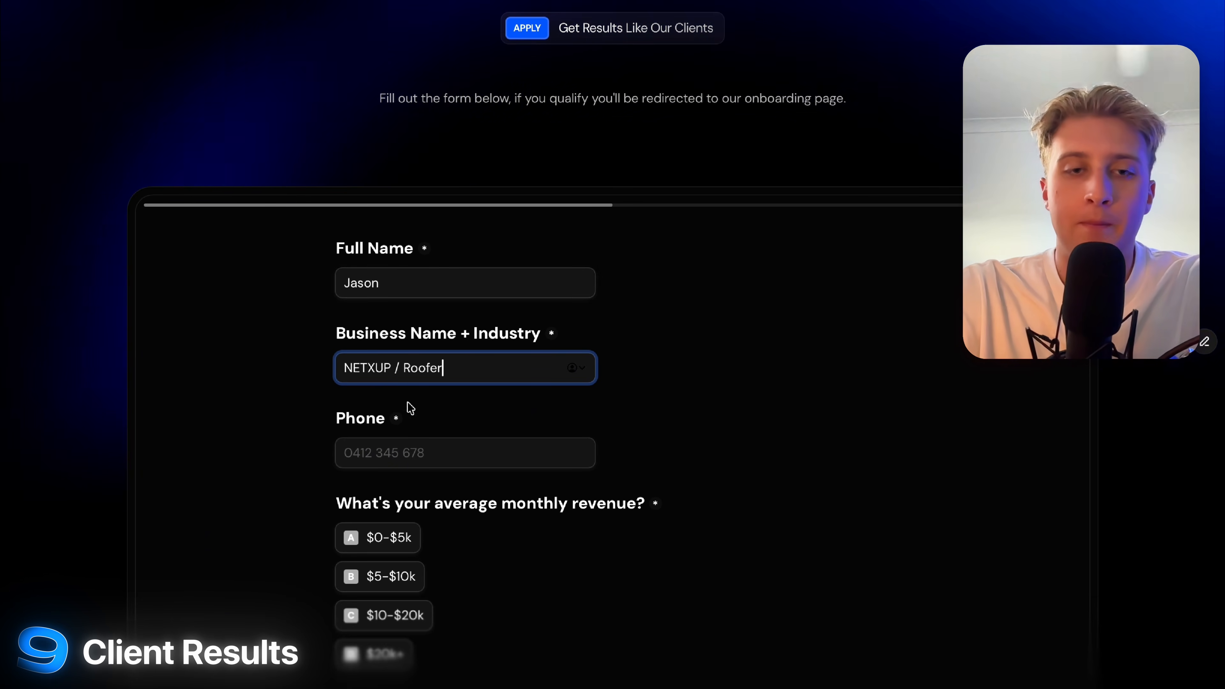
Enter a phone number, choose $20k+ monthly revenue, and submit the application.
left_click(394, 447)
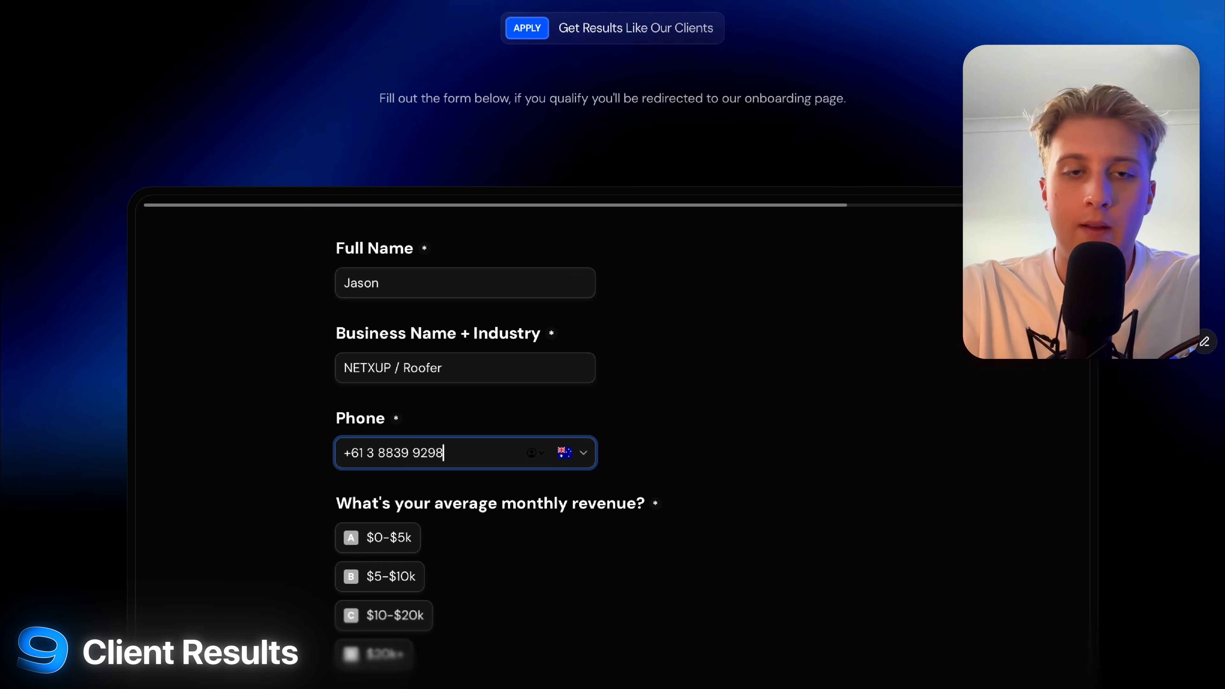
left_click(257, 431)
scroll(256, 431, "down", 4)
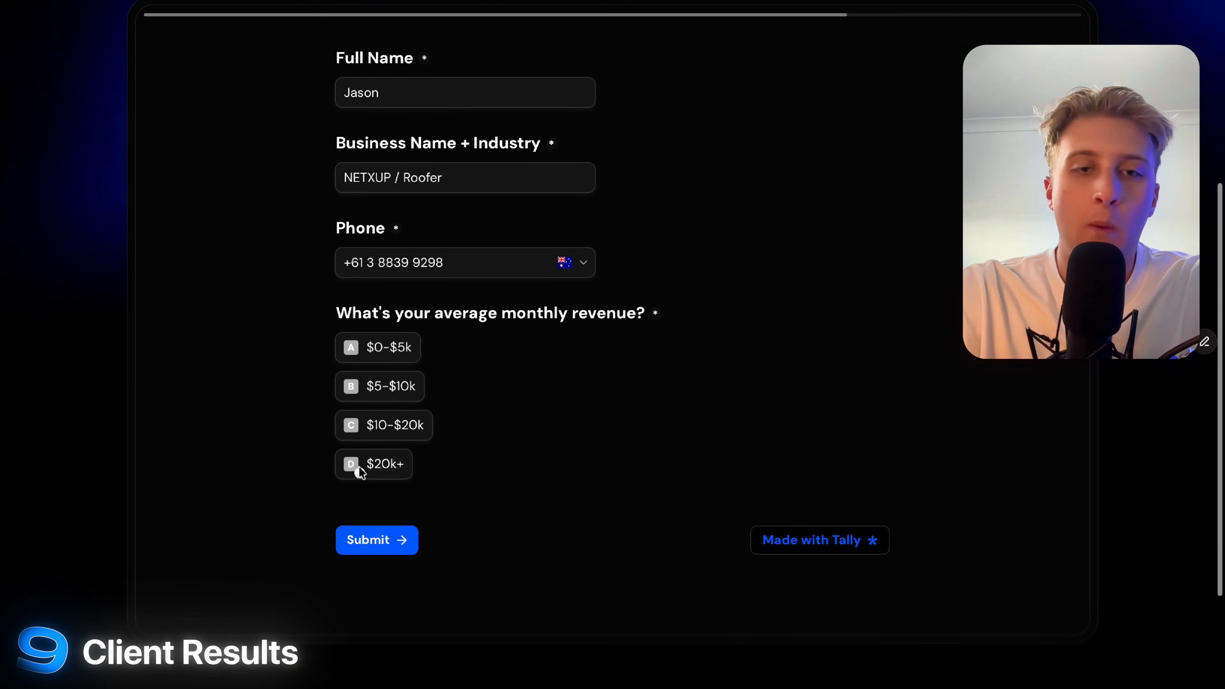
left_click(377, 466)
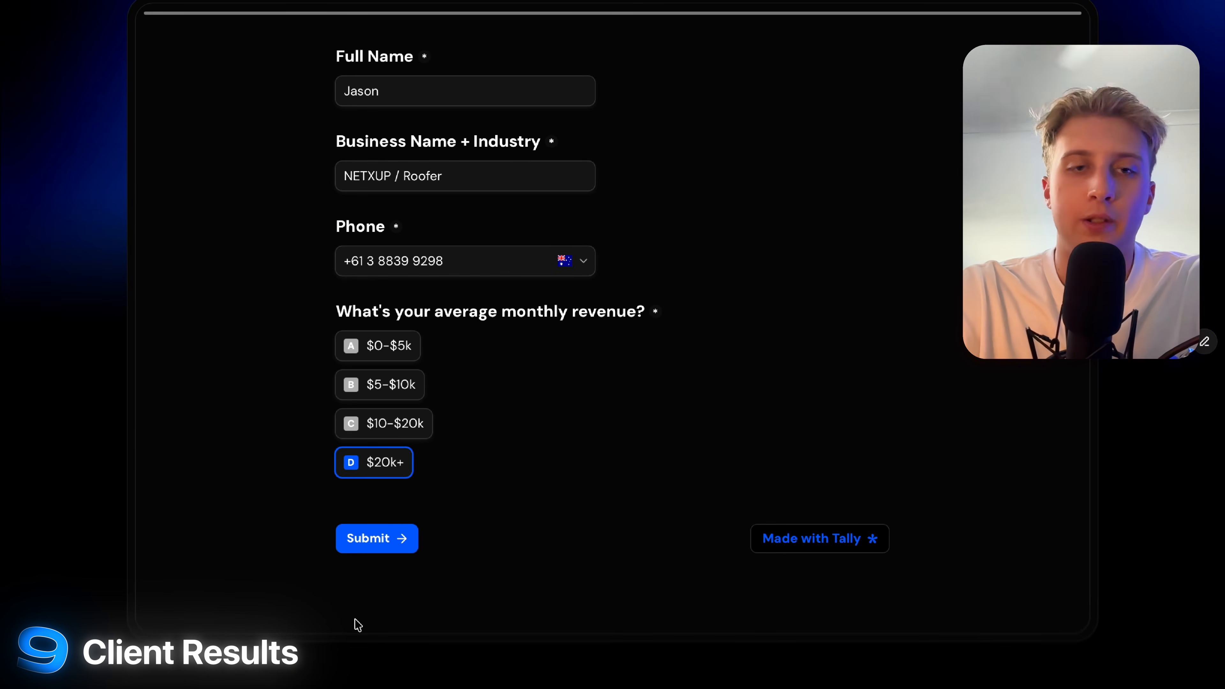
left_click(379, 537)
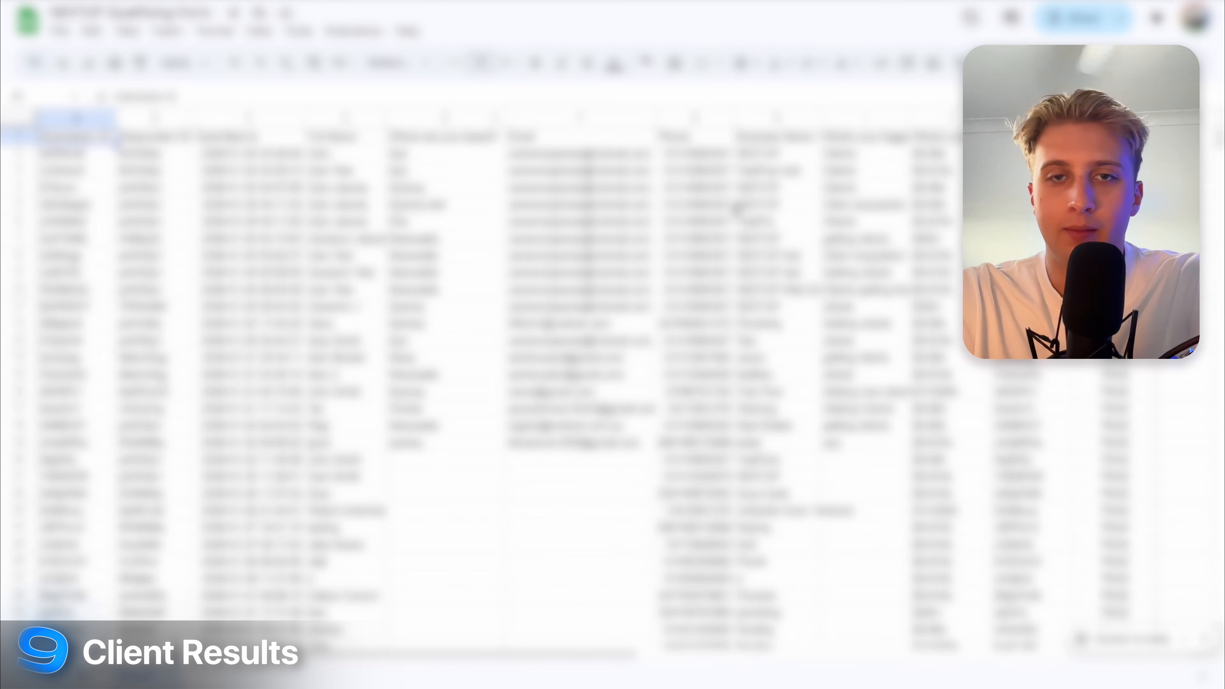
Check the phone number logged in row 4 of the responses spreadsheet.
left_click(733, 208)
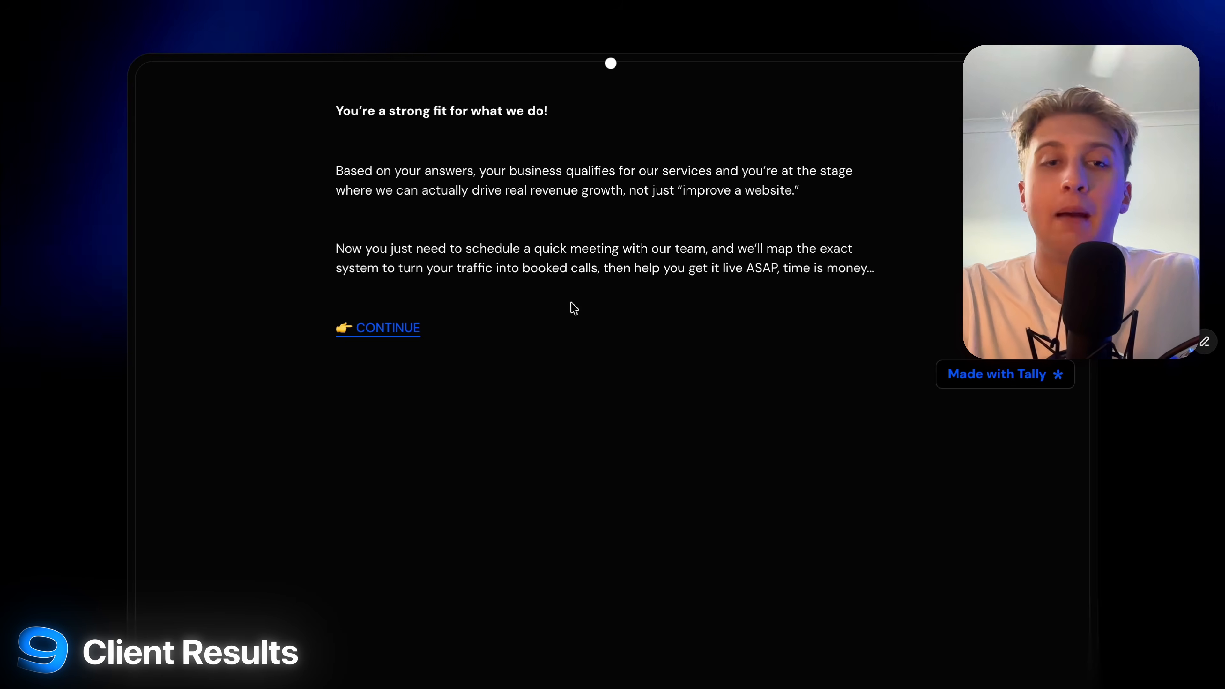
Continue to the booking page and pick Friday, March 13 in the Book Strategy Meeting calendar.
left_click(416, 327)
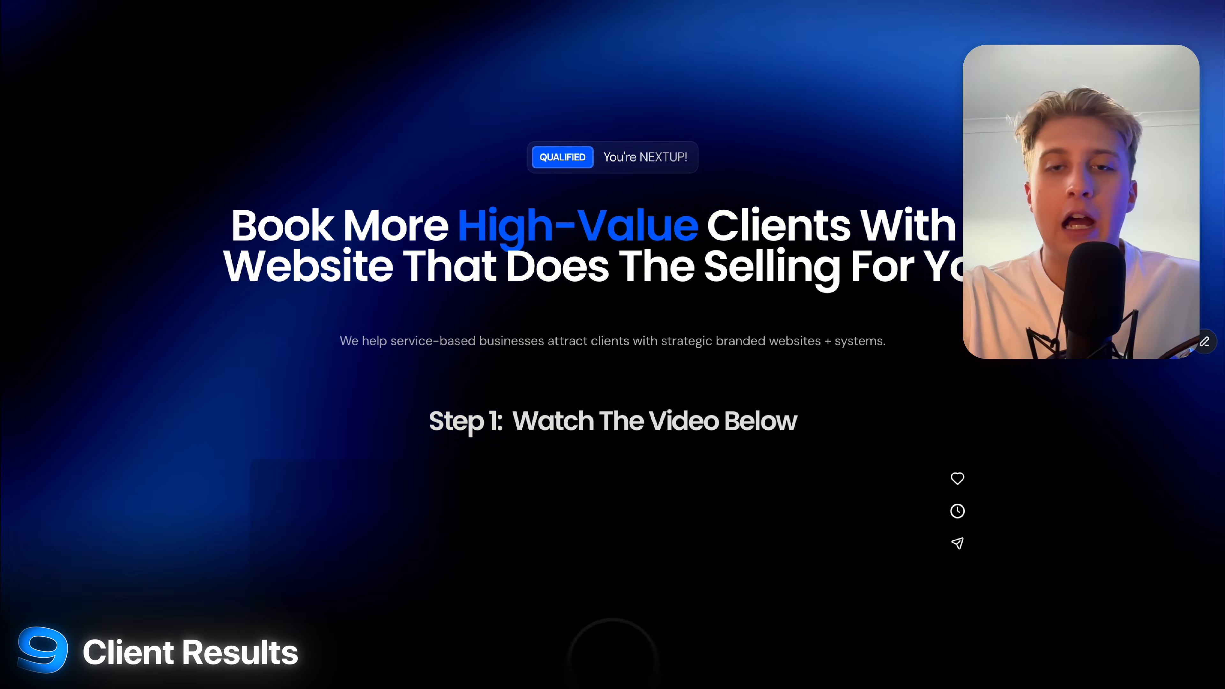
scroll(659, 386, "down", 7)
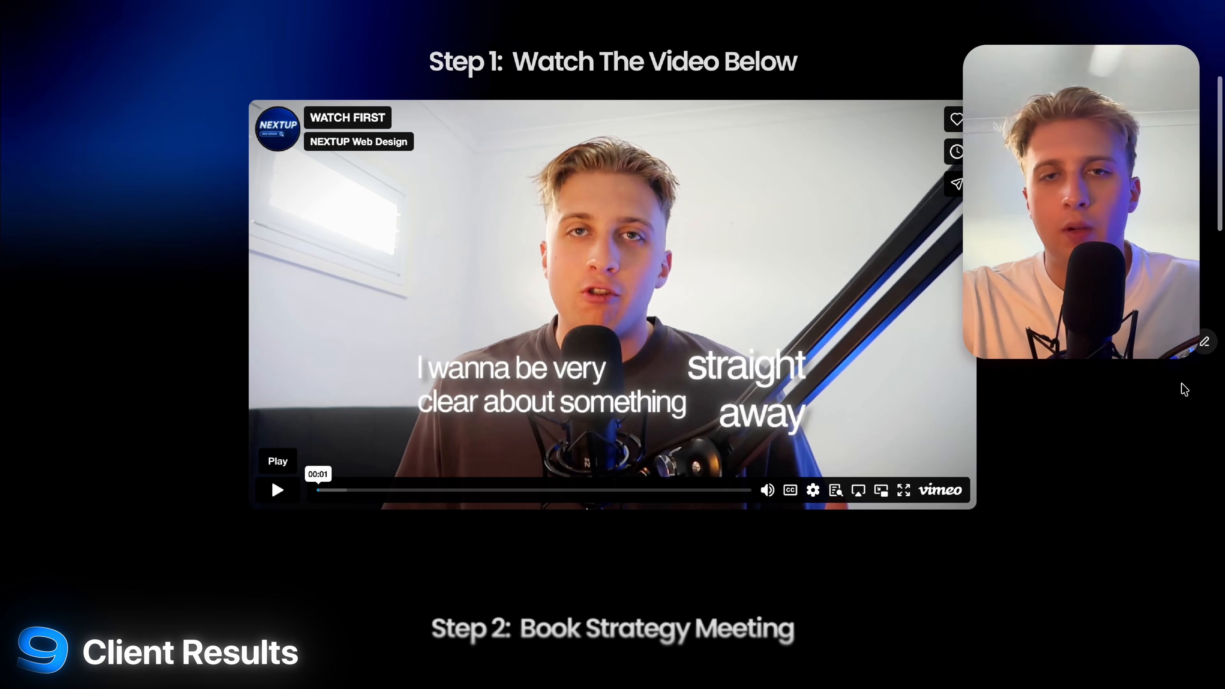
scroll(1190, 366, "up", 10)
scroll(1189, 366, "down", 9)
scroll(1107, 483, "down", 10)
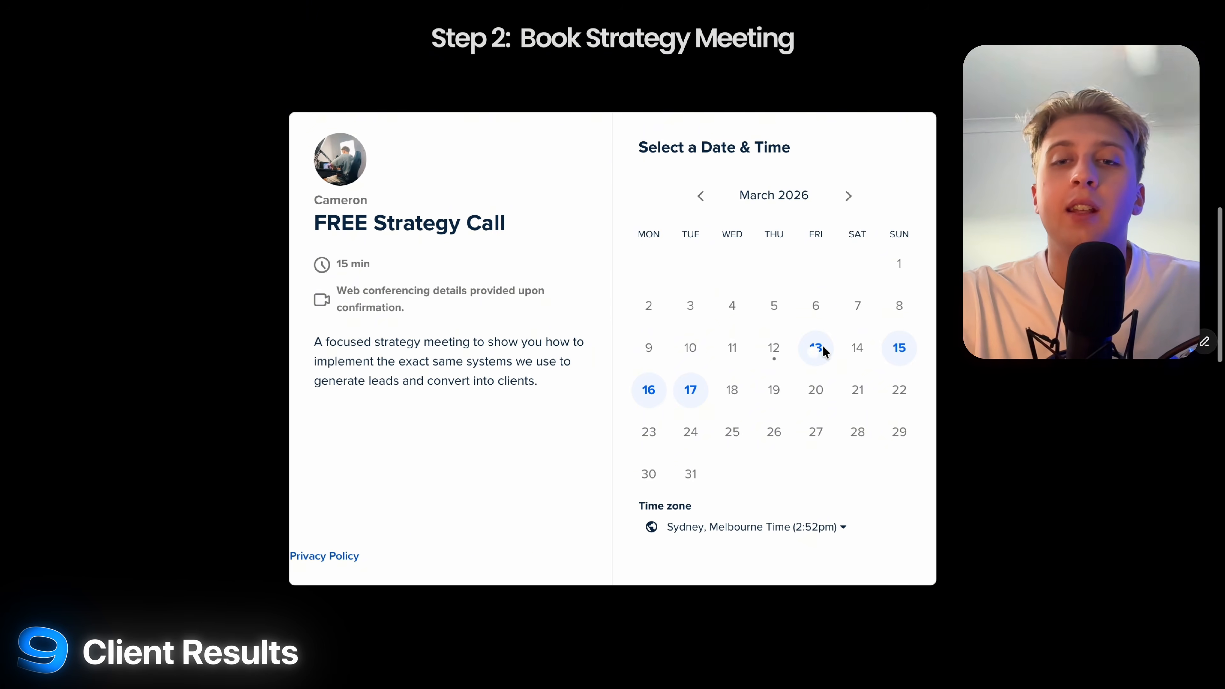
left_click(814, 346)
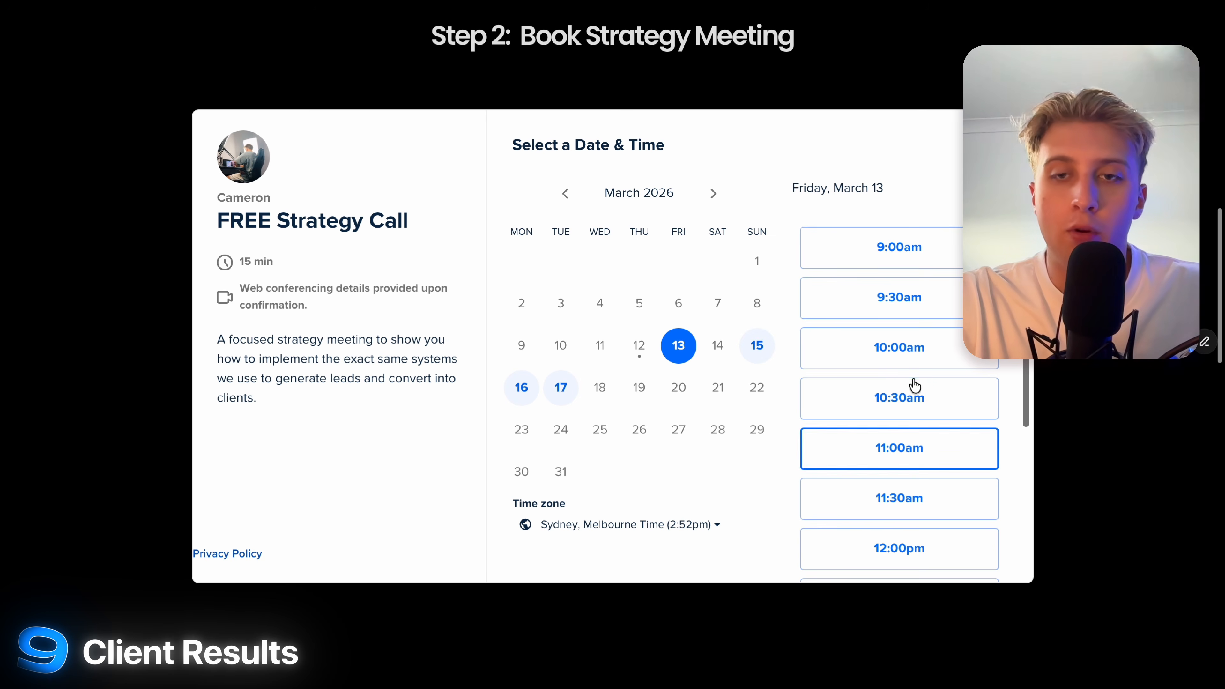
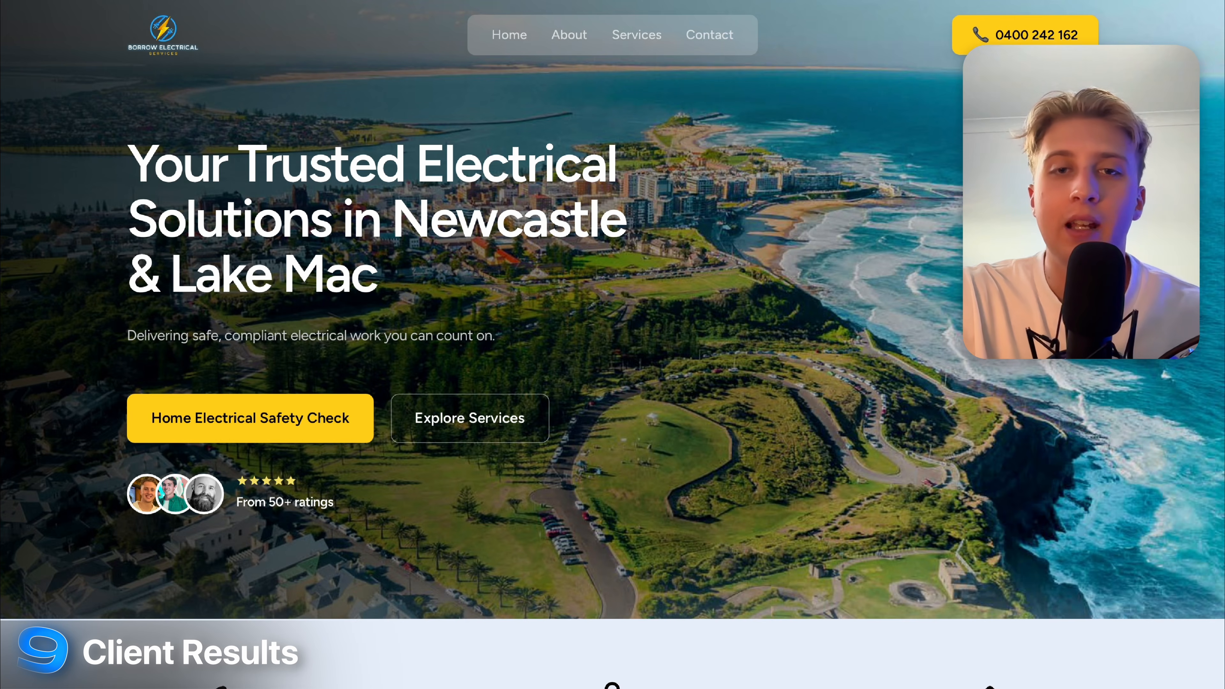
Open the Home Electrical Safety Check page from the Borrow Electrical home page.
scroll(613, 344, "down", 20)
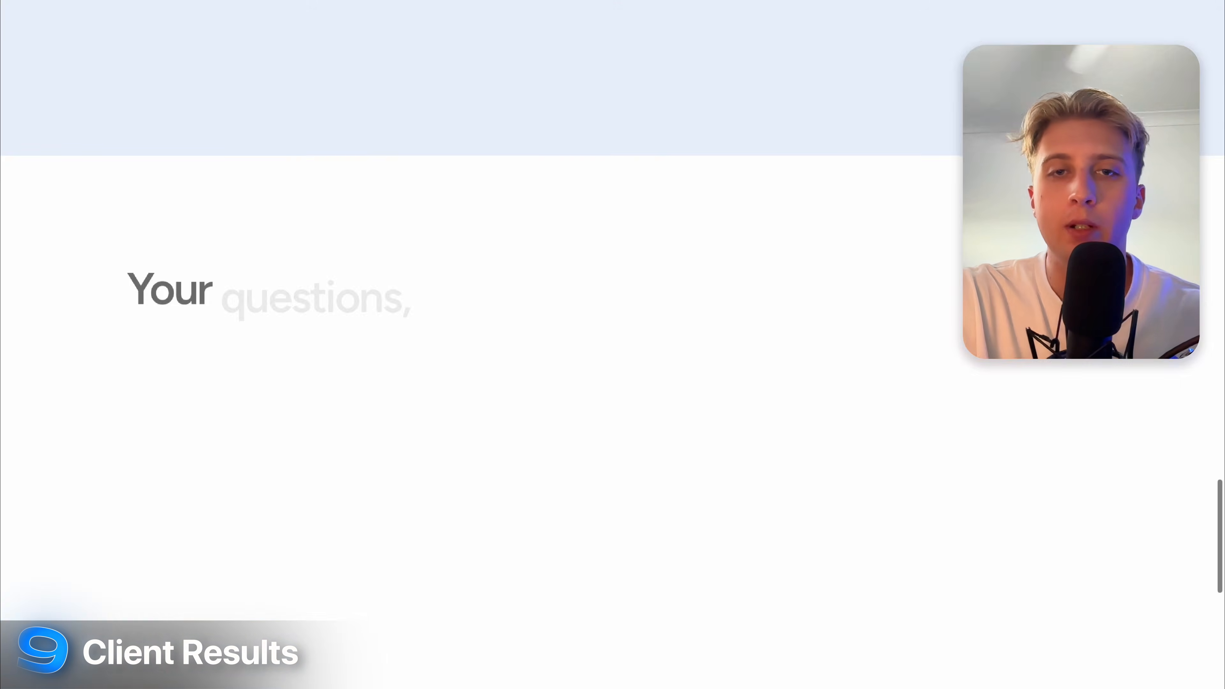
scroll(613, 344, "up", 10)
scroll(302, 403, "up", 15)
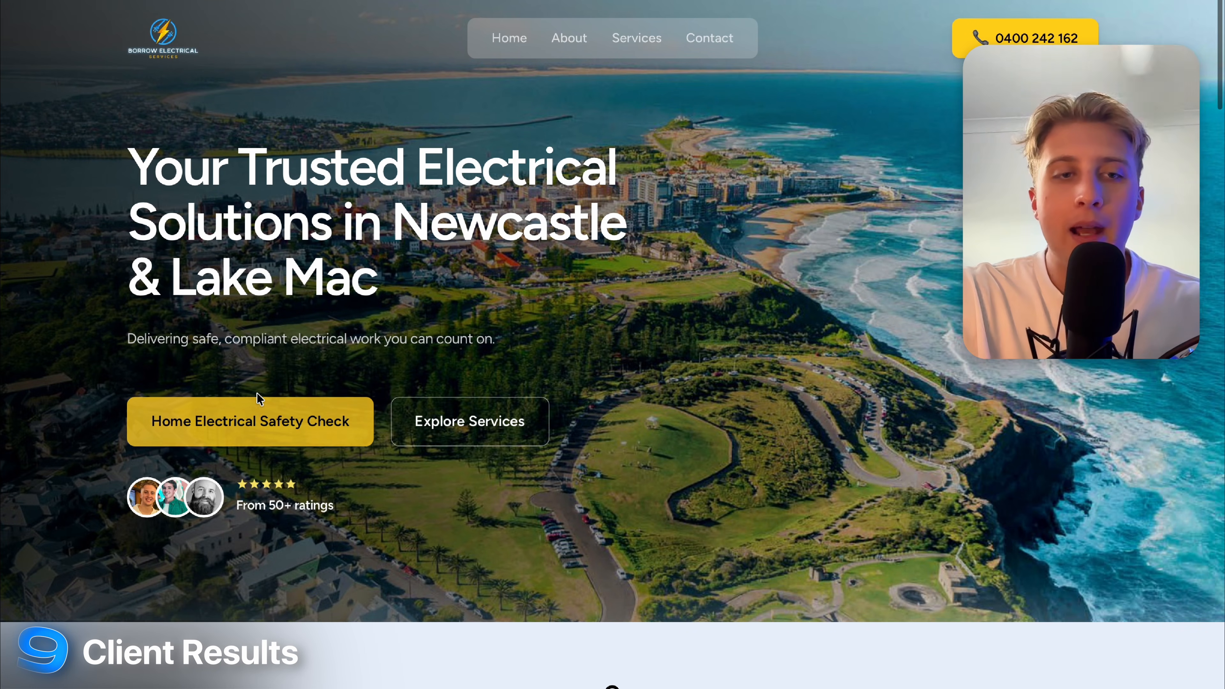
left_click(307, 440)
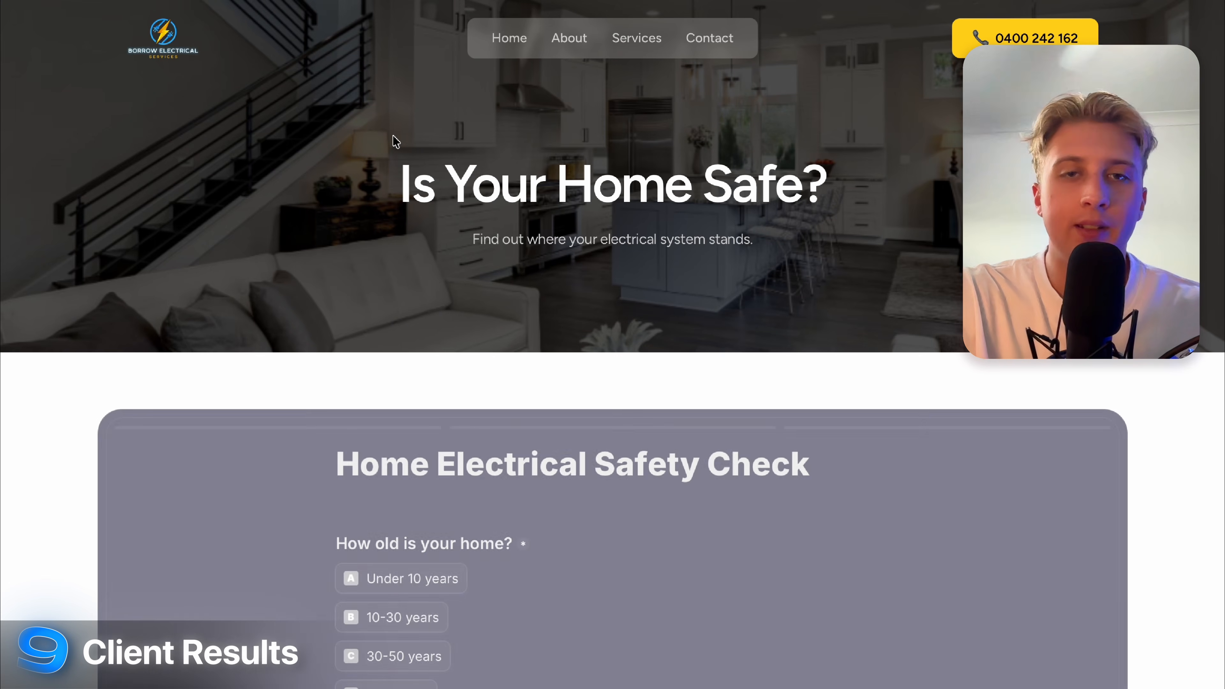
left_click_drag(451, 238, 820, 237)
left_click(820, 237)
Highlight the Home Electrical Safety Check title and scroll to the first question.
scroll(822, 242, "down", 1)
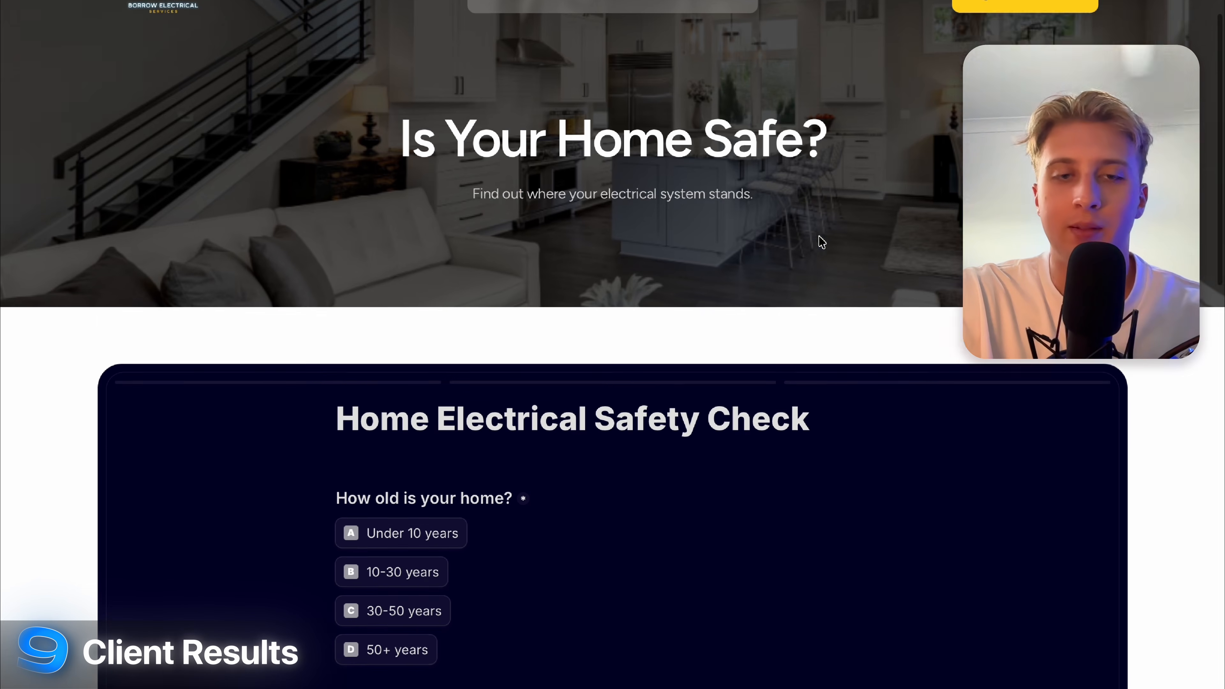
scroll(822, 242, "down", 6)
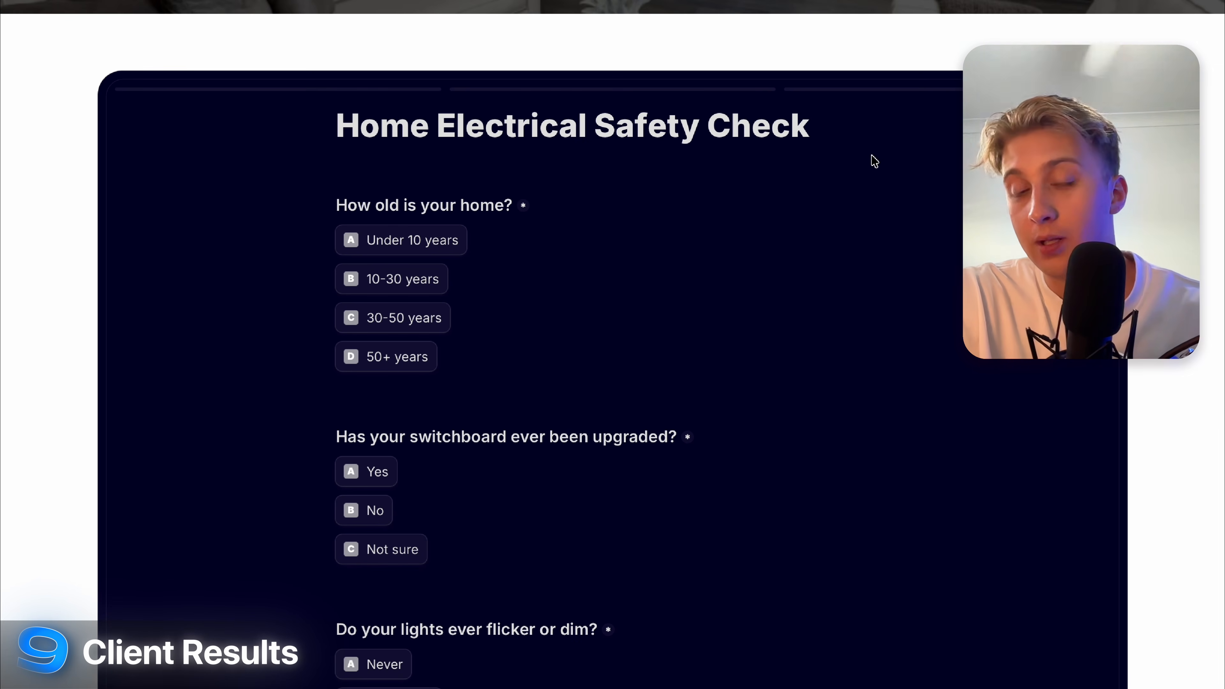
left_click_drag(333, 110, 856, 115)
left_click(856, 115)
left_click_drag(322, 144, 810, 143)
left_click(803, 143)
scroll(650, 79, "down", 6)
scroll(626, 99, "up", 7)
scroll(626, 99, "down", 1)
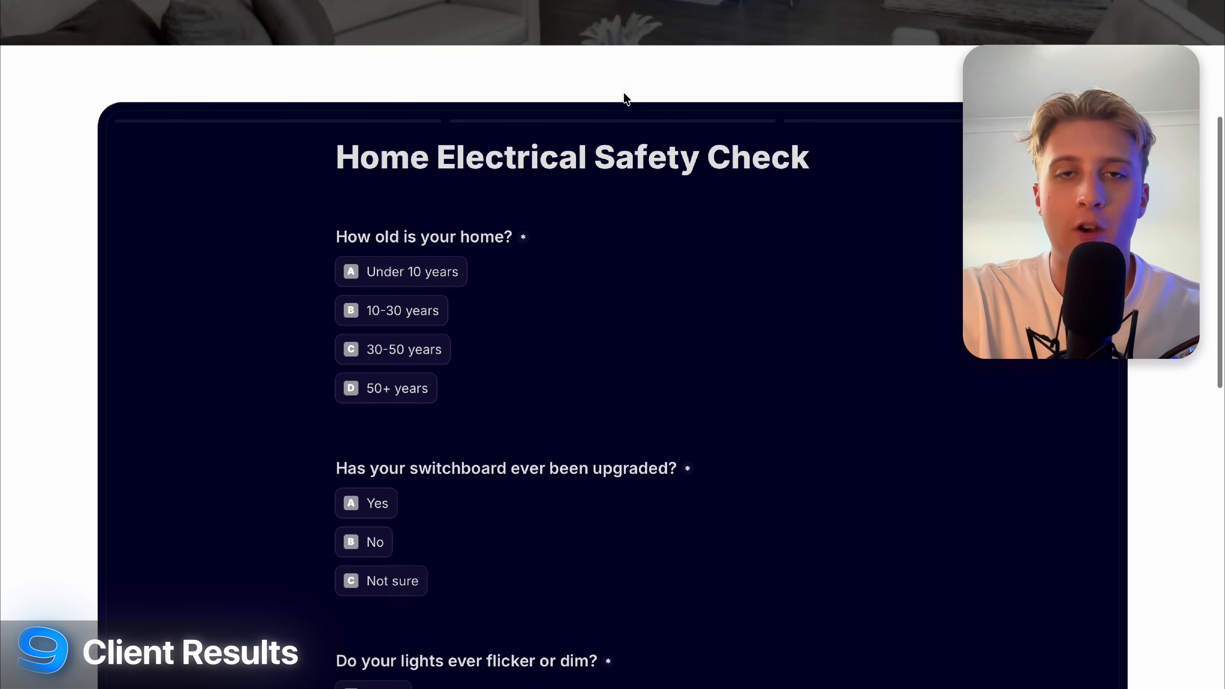
scroll(626, 99, "down", 3)
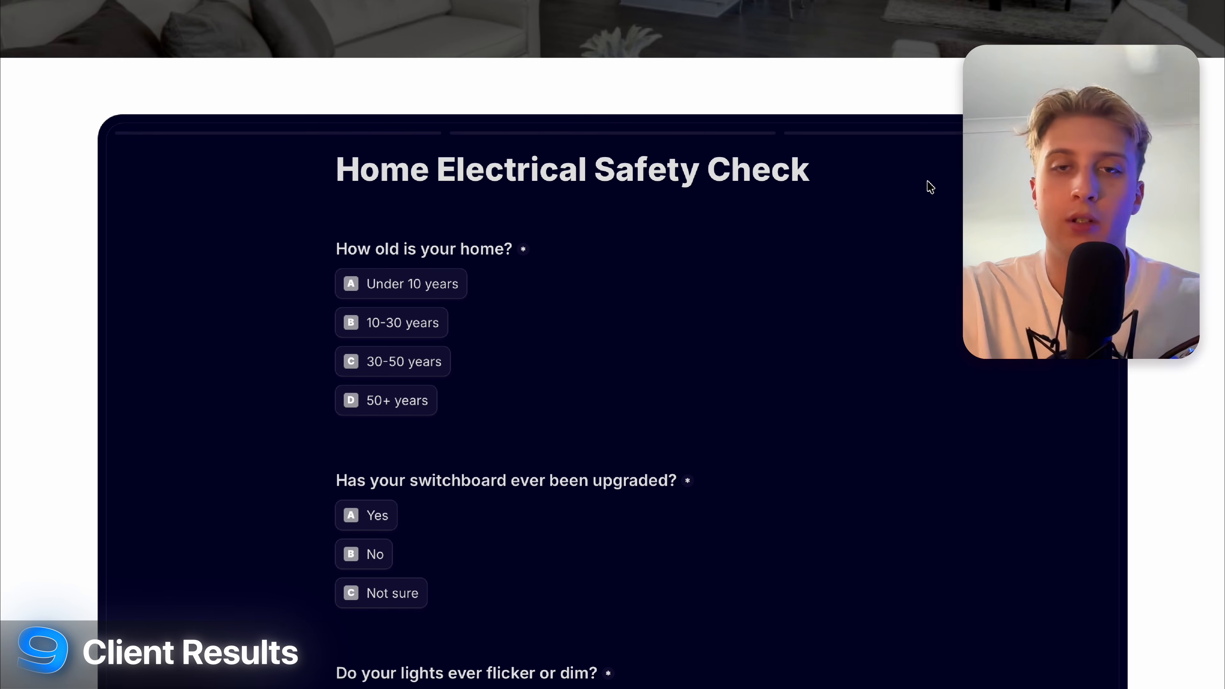
Answer page one: home 10-30 years old, switchboard never upgraded, lights sometimes flicker.
left_click(392, 247)
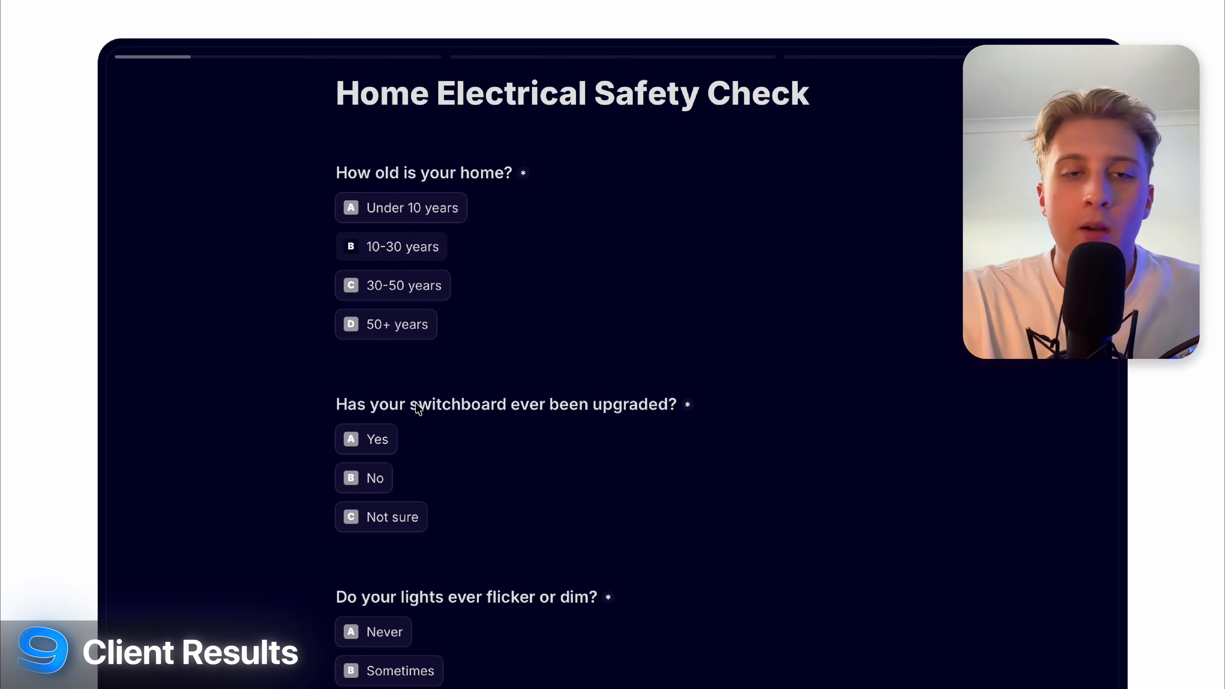
scroll(452, 529, "down", 3)
left_click(359, 362)
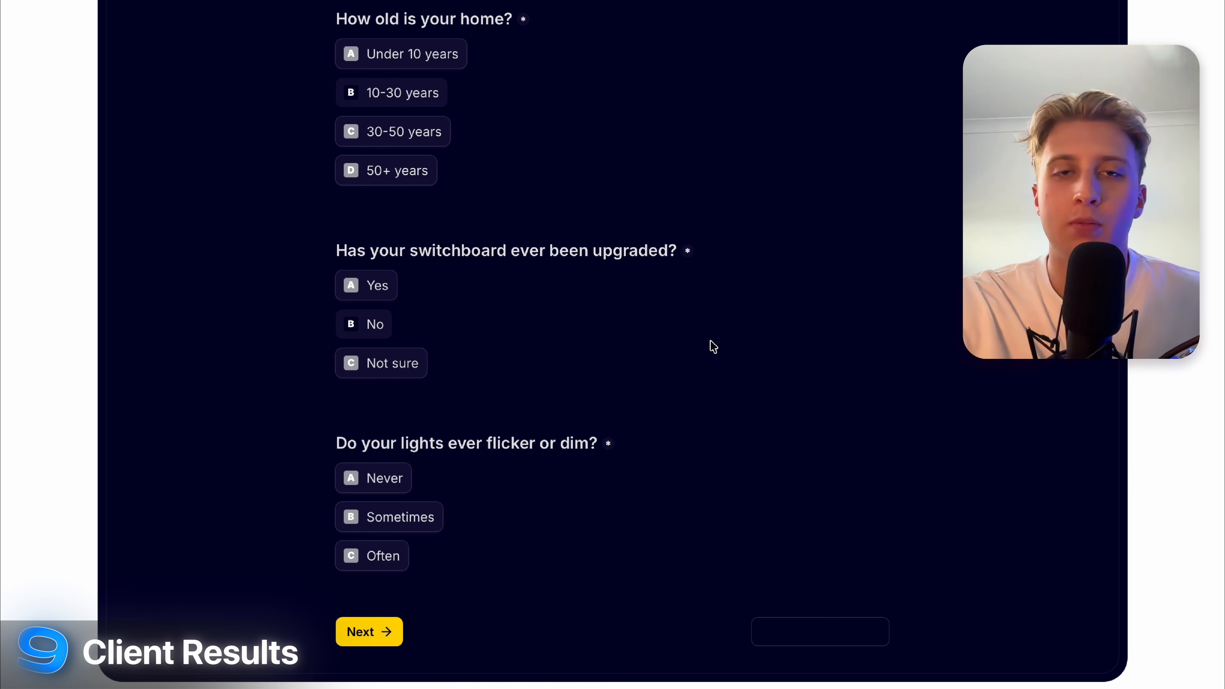
scroll(713, 346, "down", 3)
left_click(350, 359)
left_click(355, 474)
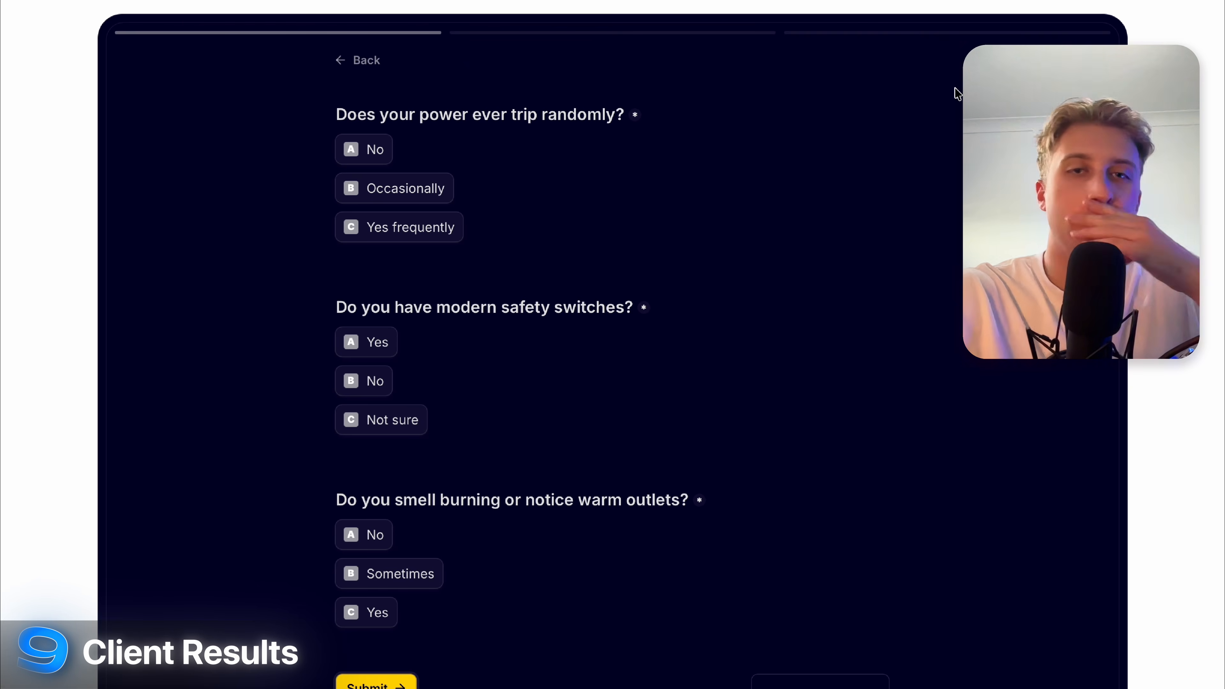
Answer power occasionally trips, no safety switches, burning smell yes, and submit the quiz.
left_click(405, 187)
left_click(374, 382)
left_click(374, 619)
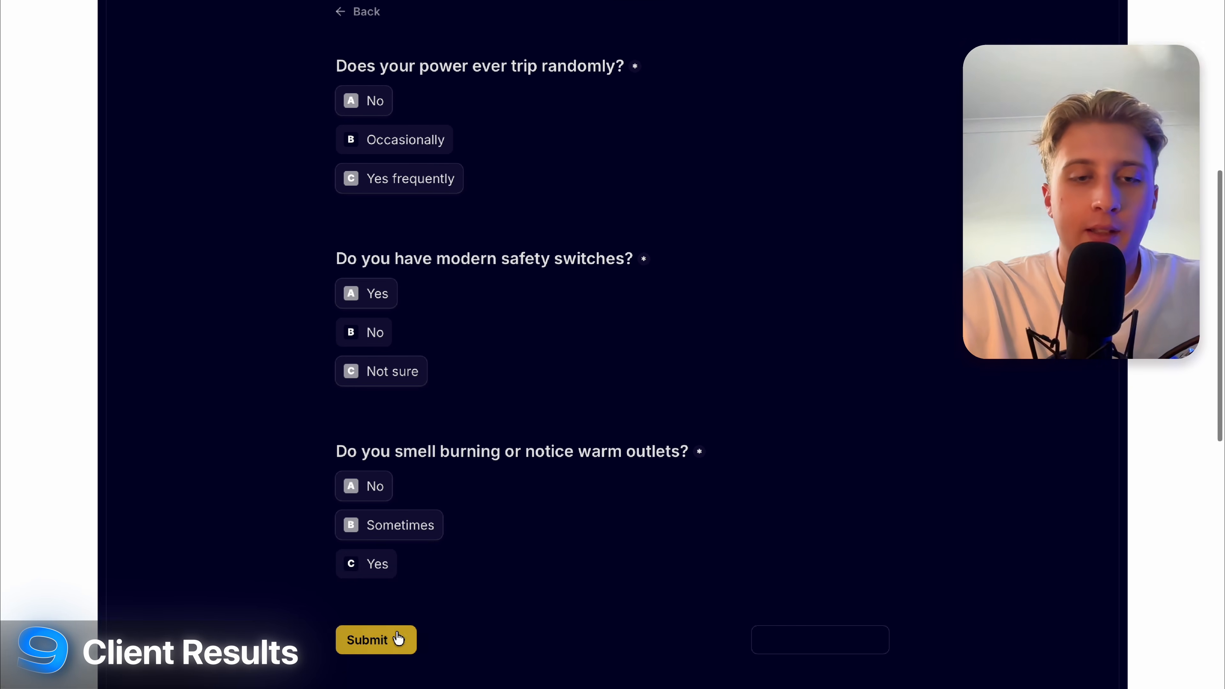
left_click(396, 685)
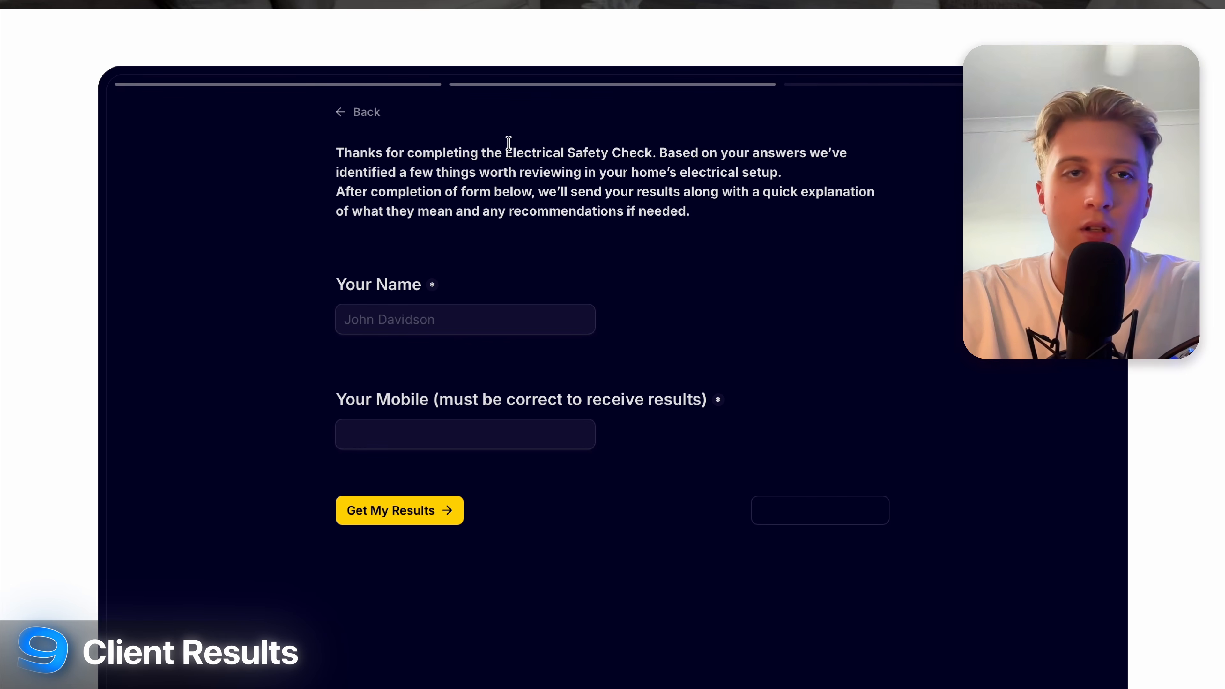
Enter a test name and a mobile number, then submit with Get My Results.
left_click(421, 320)
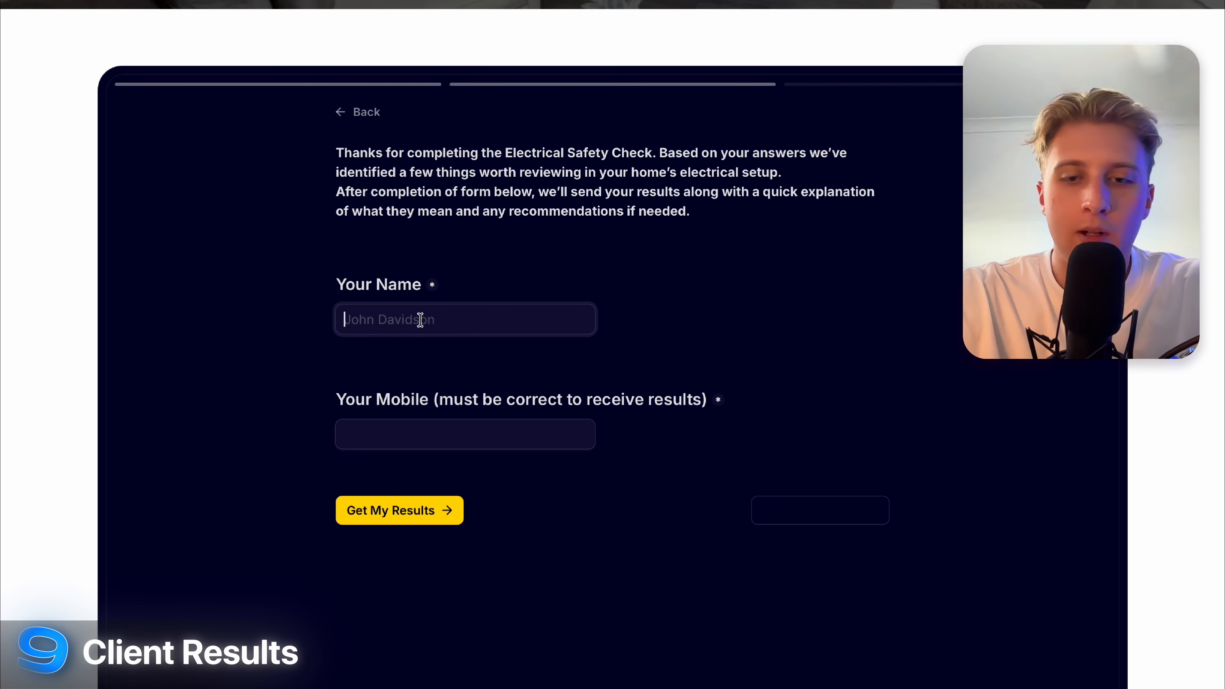
type("VCam")
key("BackSpace")
key("BackSpace")
key("BackSpace")
key("BackSpace")
type("Cam")
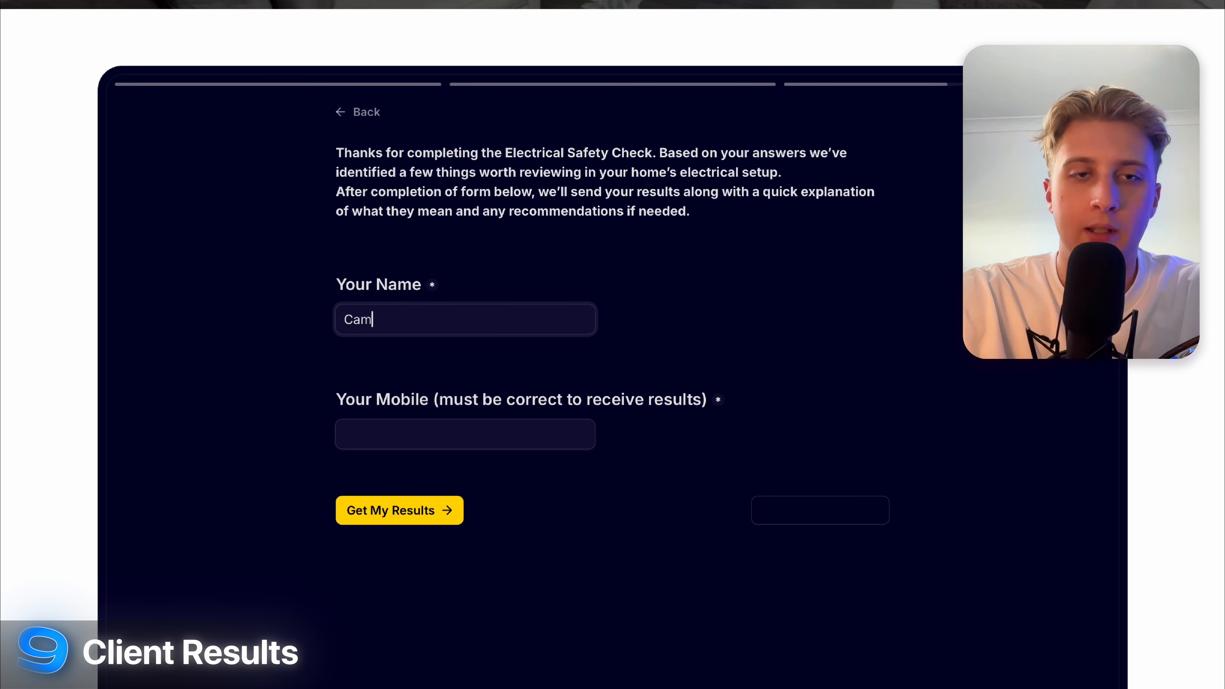
type(" Test")
left_click(402, 425)
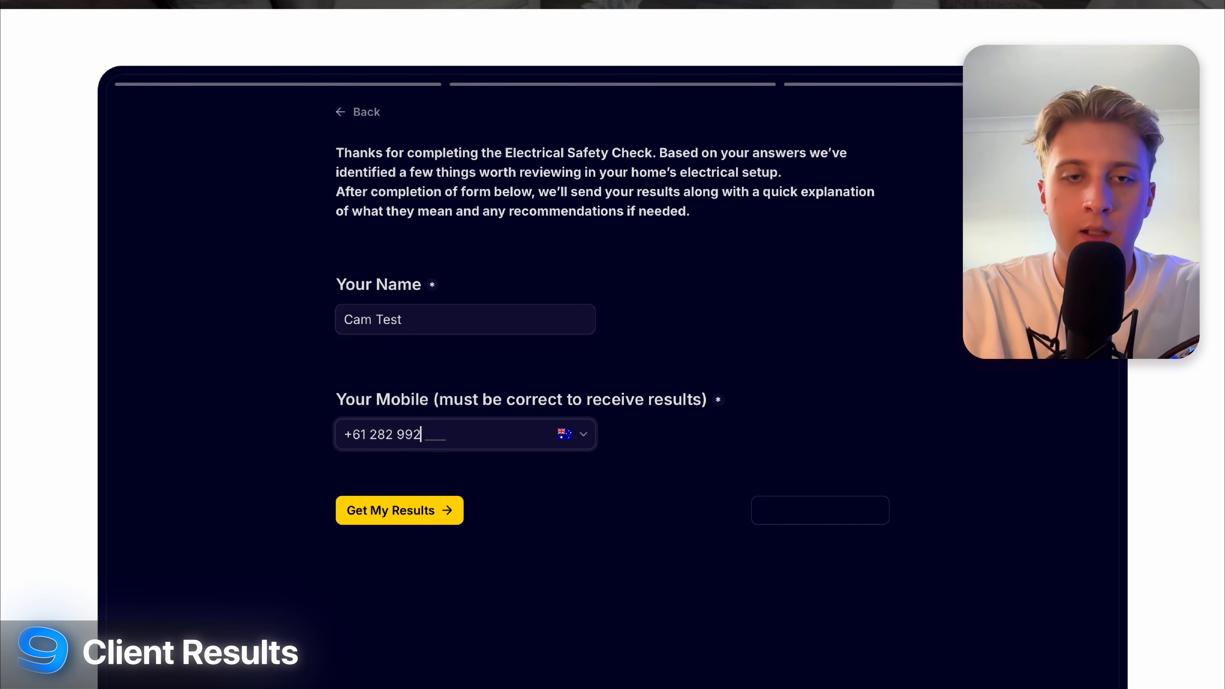
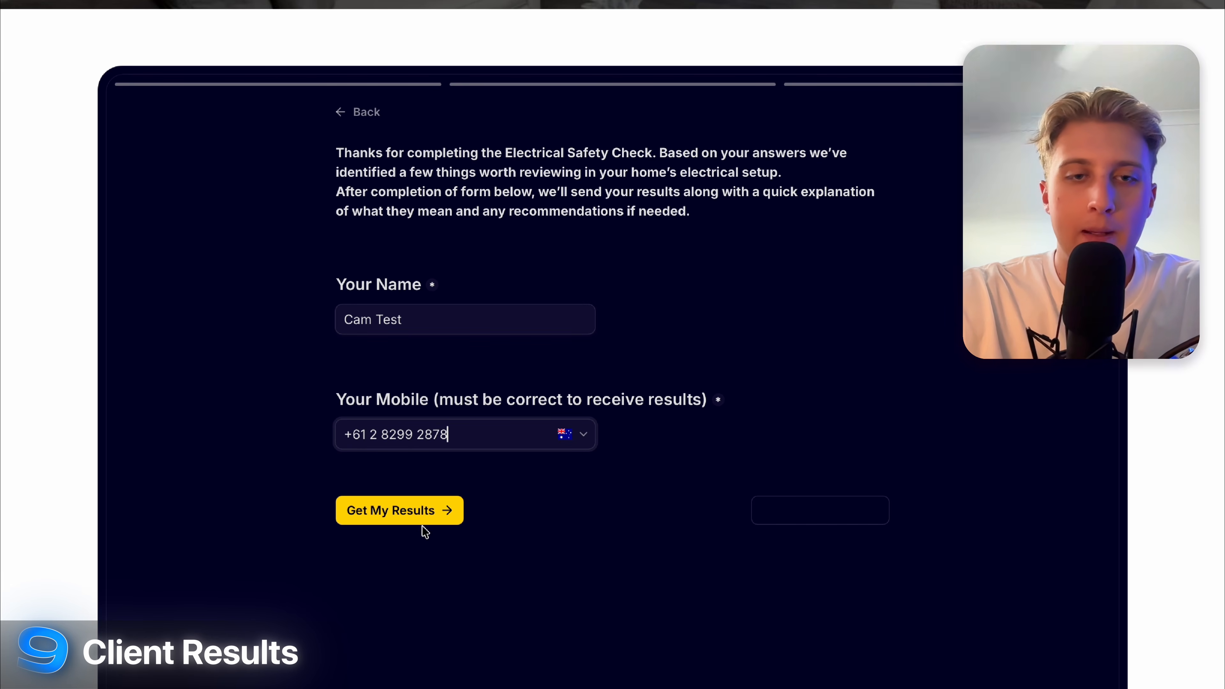
left_click(410, 511)
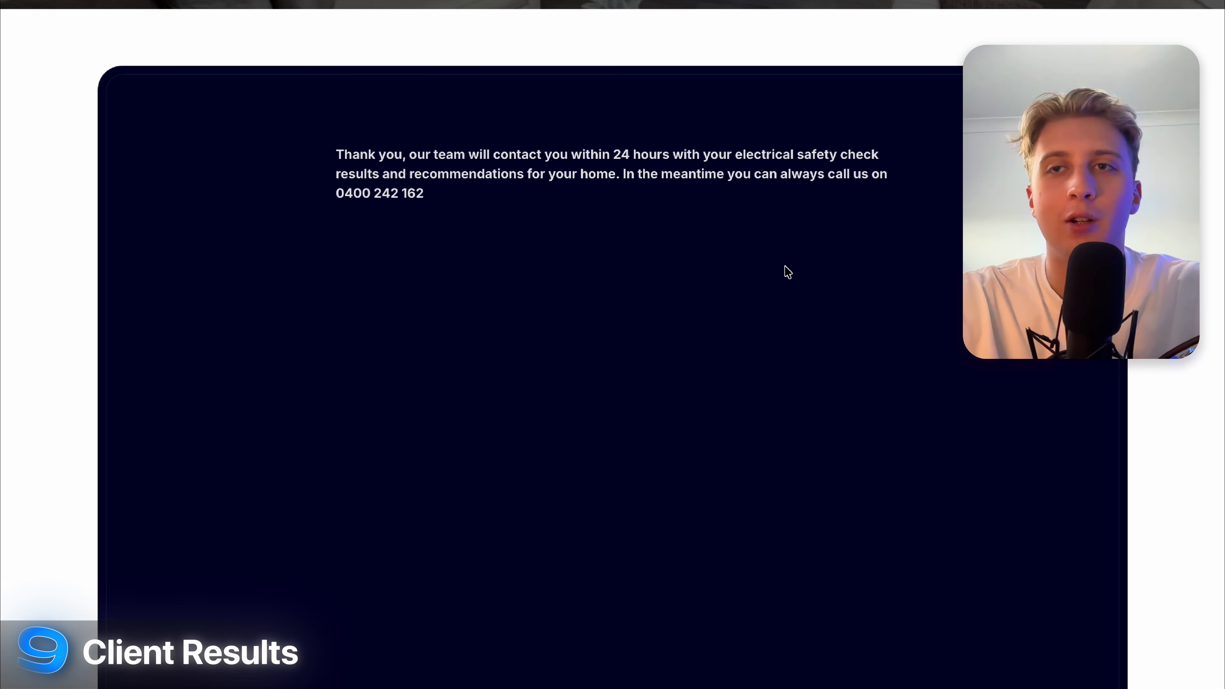
Return to the Borrow Electrical home page via the logo and highlight the hero heading.
scroll(795, 281, "up", 10)
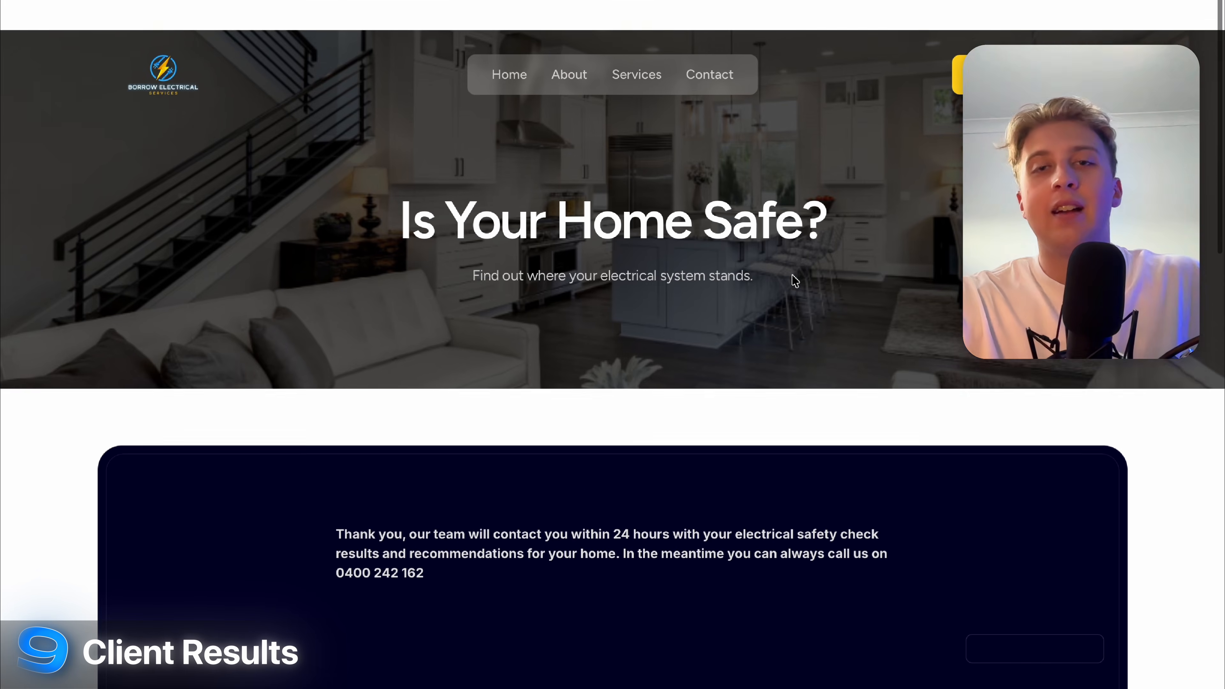
left_click(141, 35)
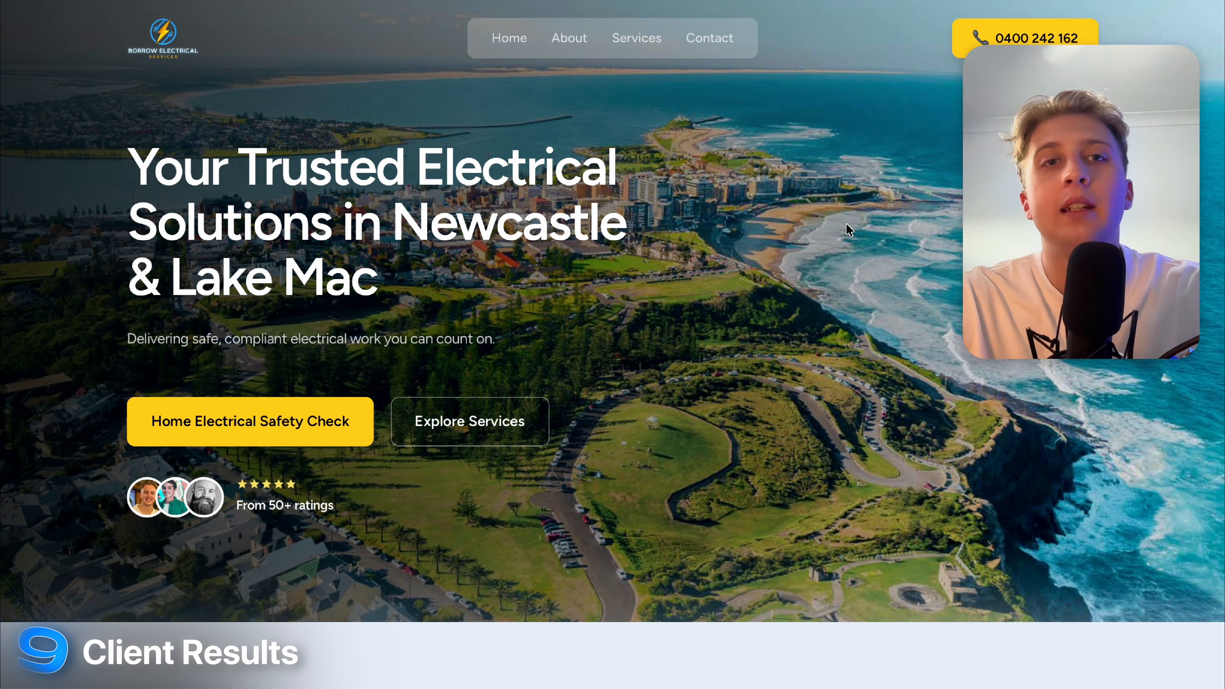
left_click_drag(131, 155, 552, 261)
left_click(551, 261)
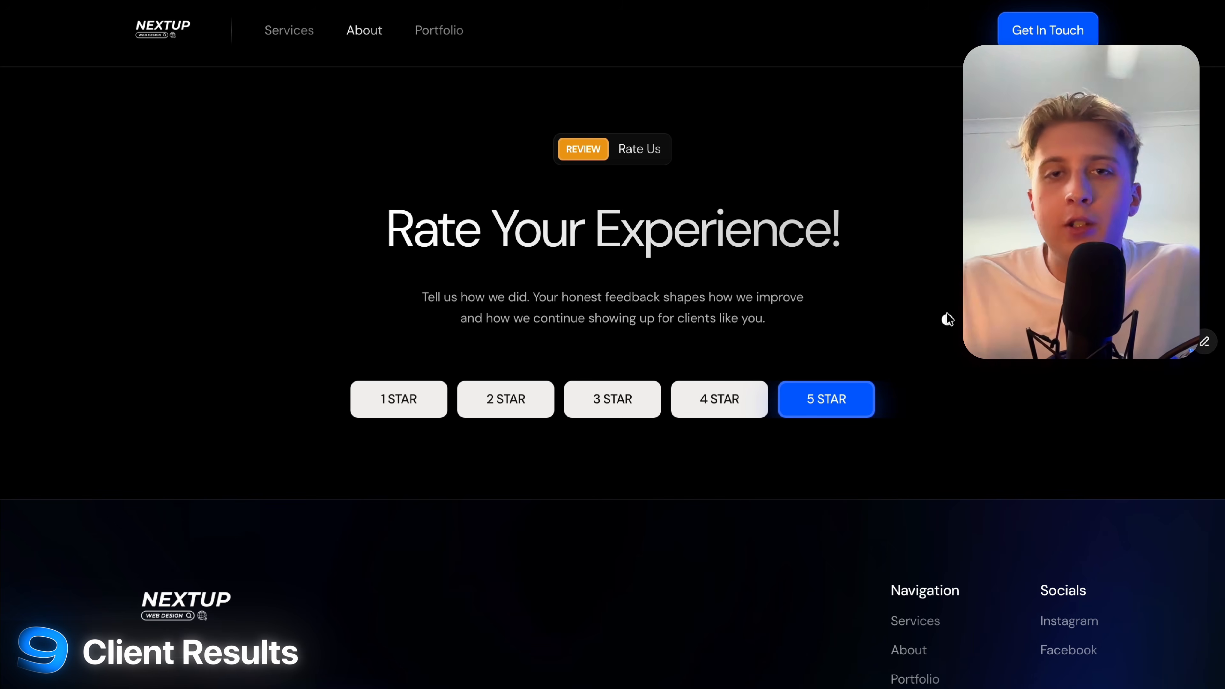
Highlight the Rate Your Experience! heading and paragraph, then choose the 1 STAR rating.
left_click_drag(369, 209, 959, 231)
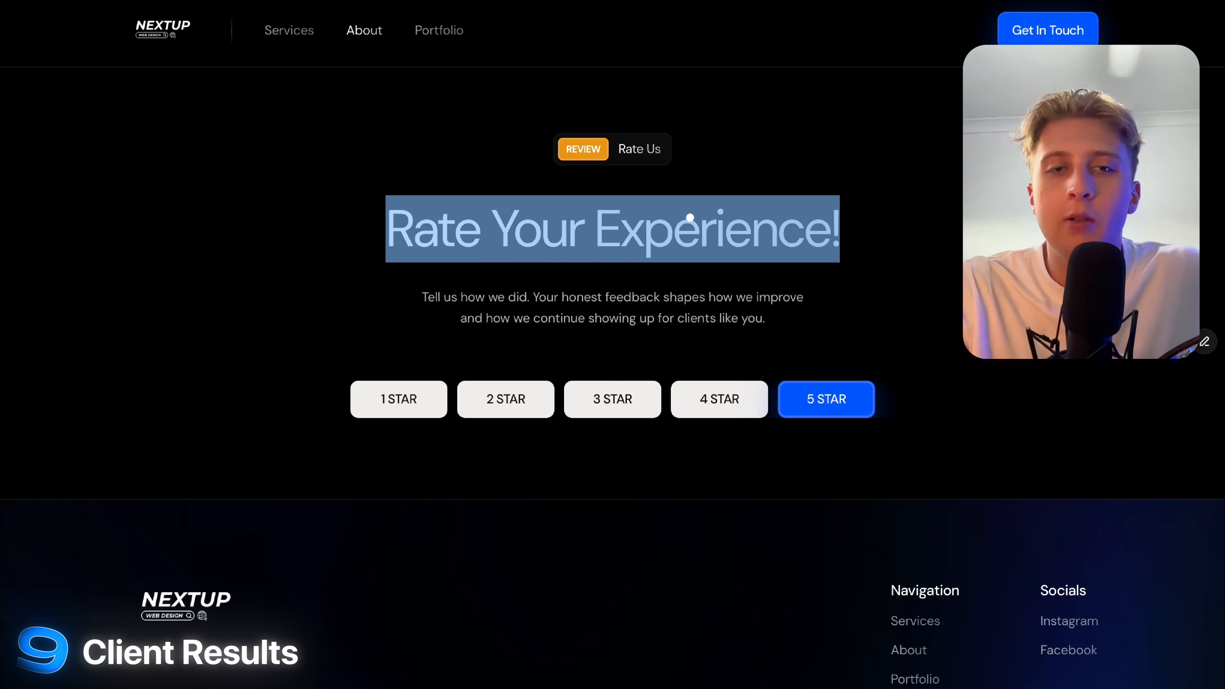
left_click(959, 230)
left_click_drag(420, 292, 827, 325)
left_click(842, 324)
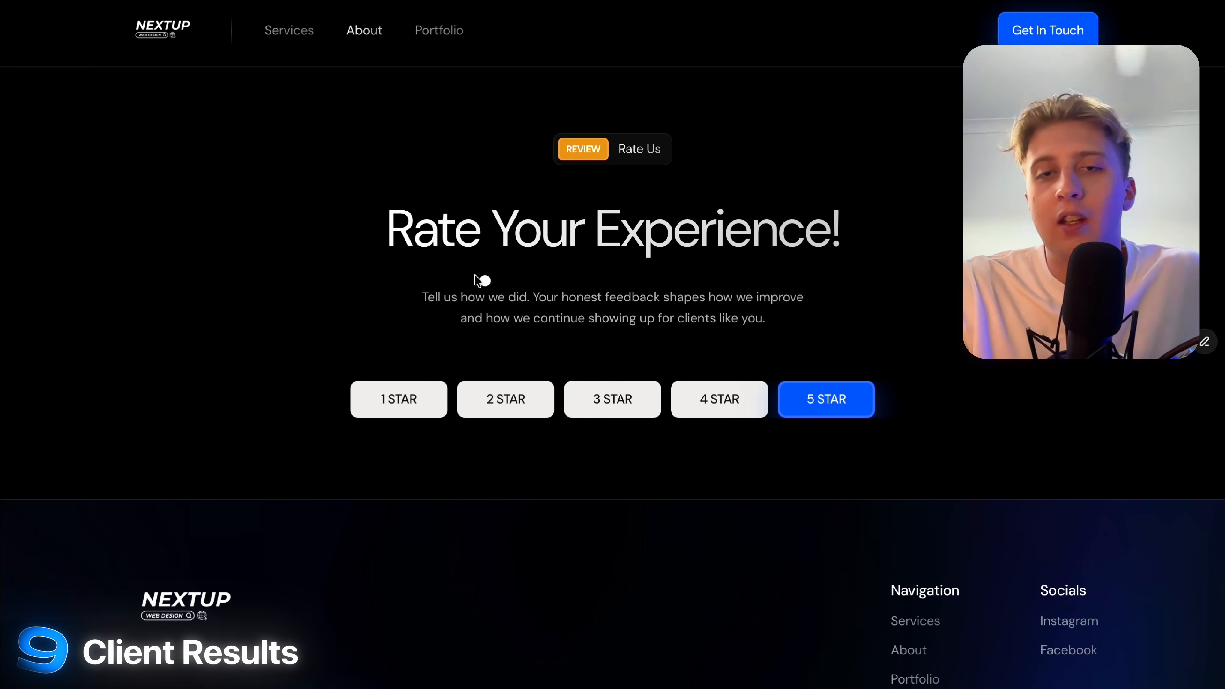
left_click_drag(479, 279, 897, 367)
left_click(898, 368)
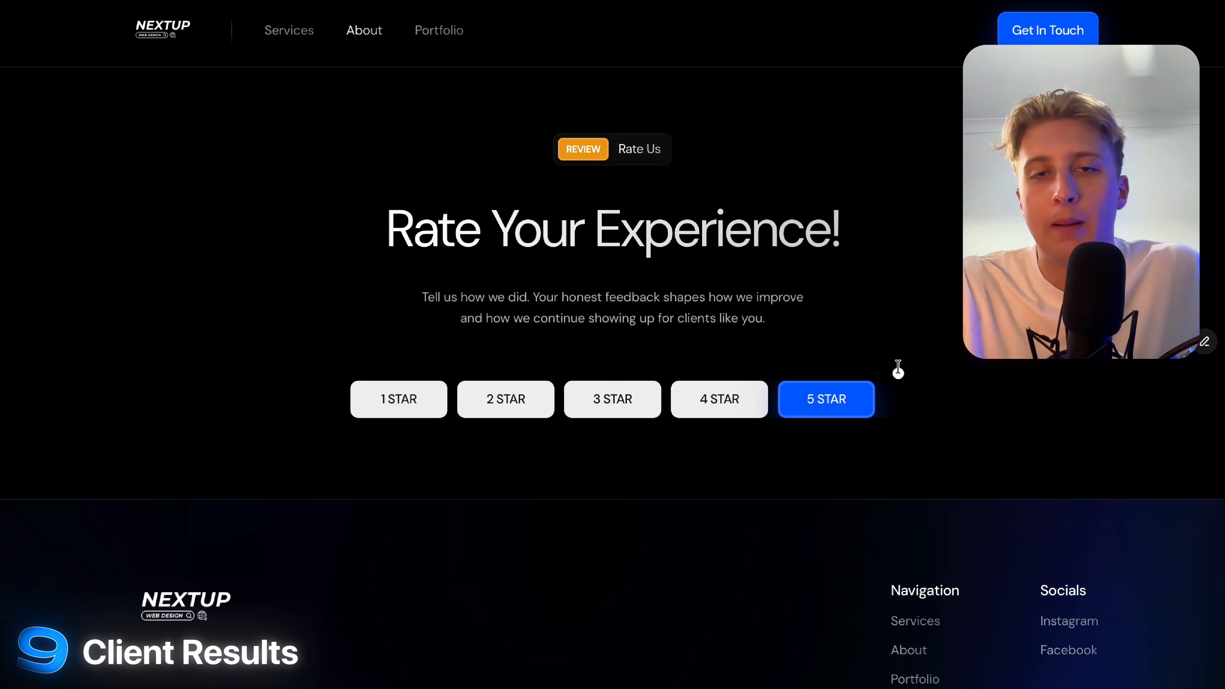
left_click_drag(411, 293, 862, 309)
left_click(818, 321)
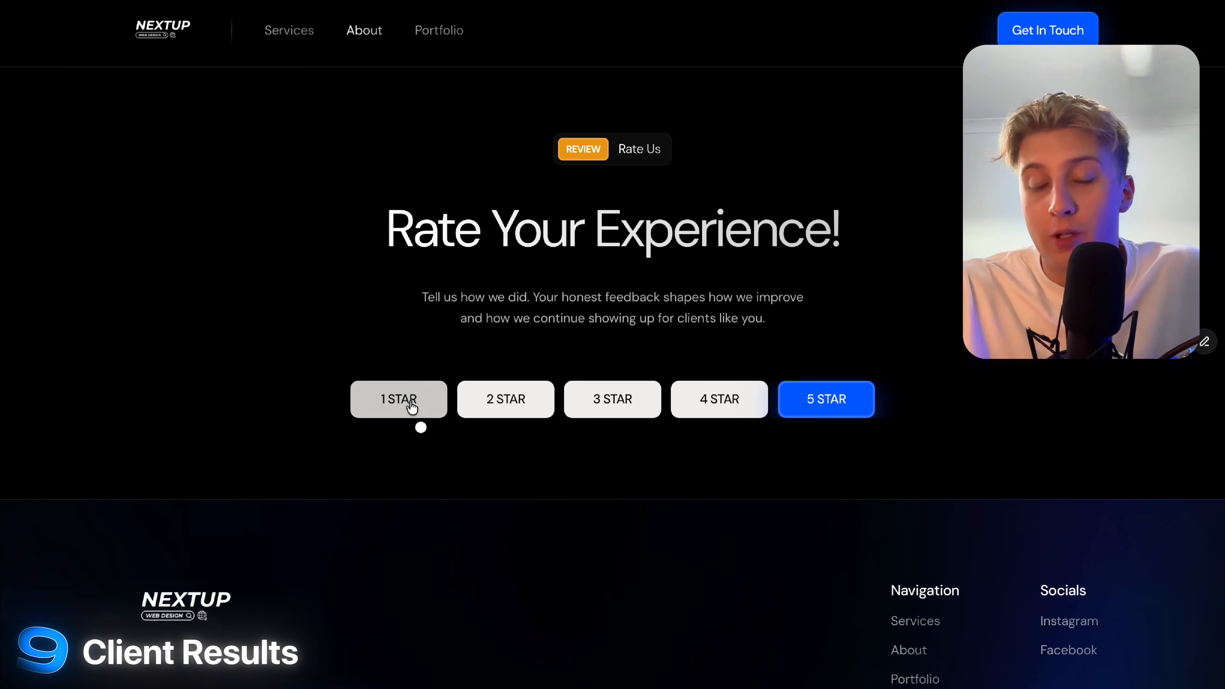
left_click(401, 399)
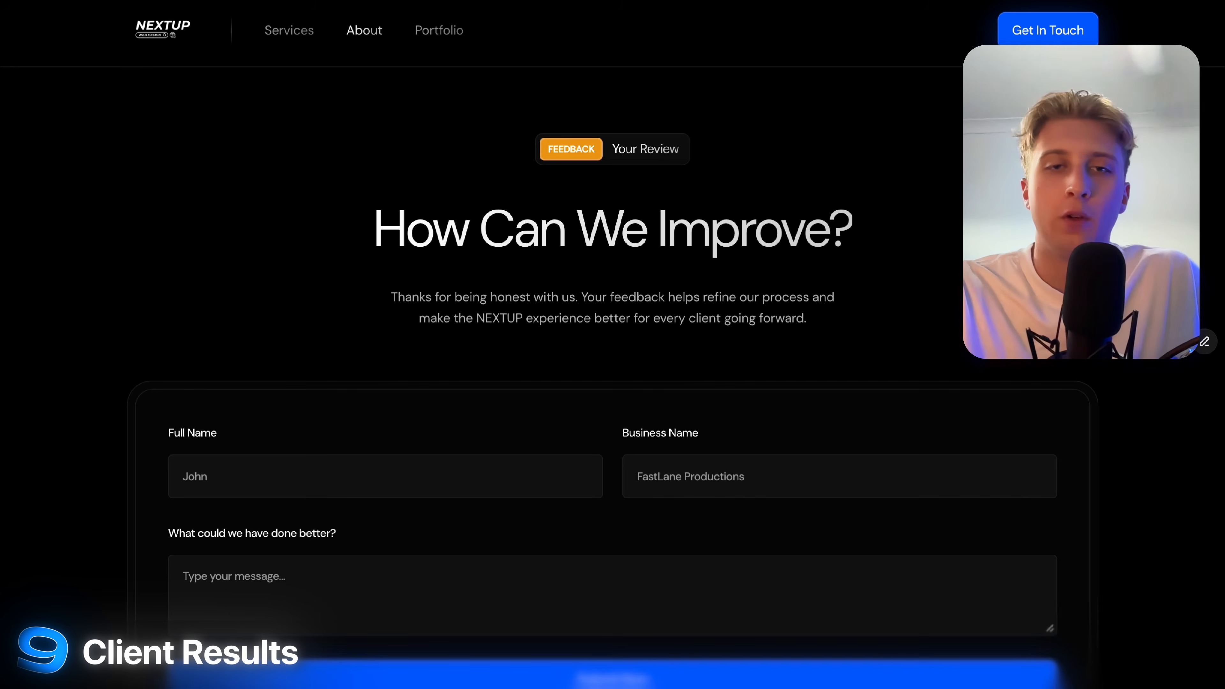
Highlight the How Can We Improve? heading and thank-you paragraph on the feedback form.
left_click_drag(336, 241, 852, 245)
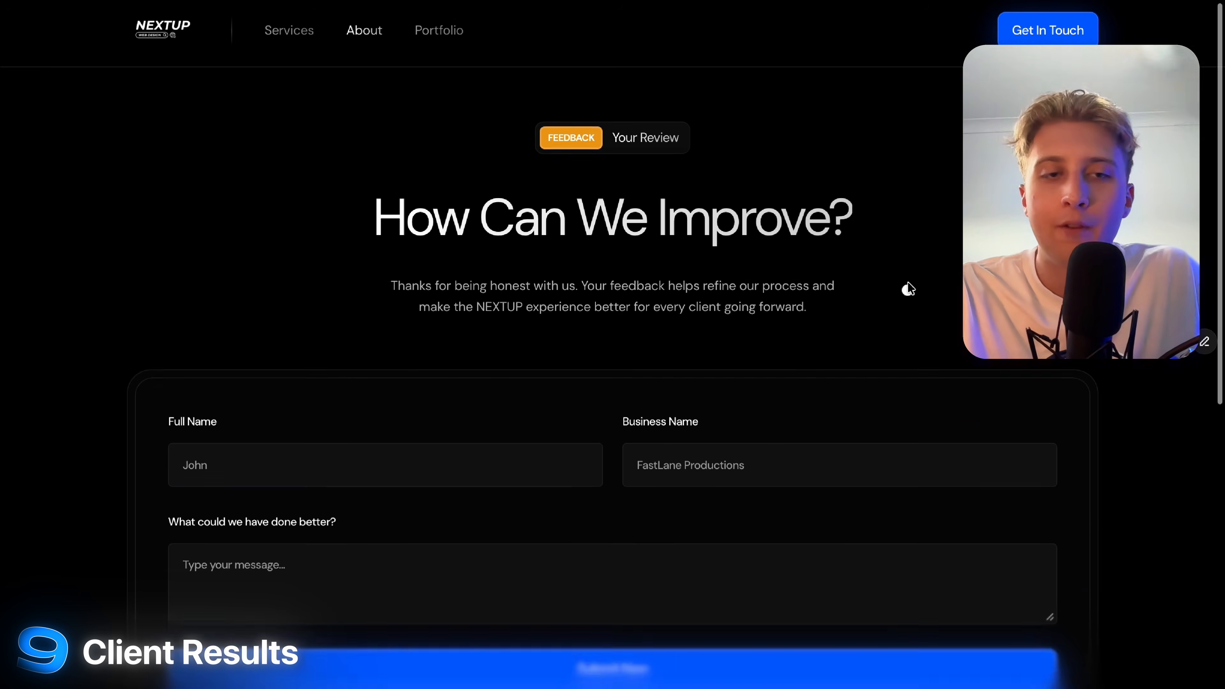
scroll(443, 257, "down", 5)
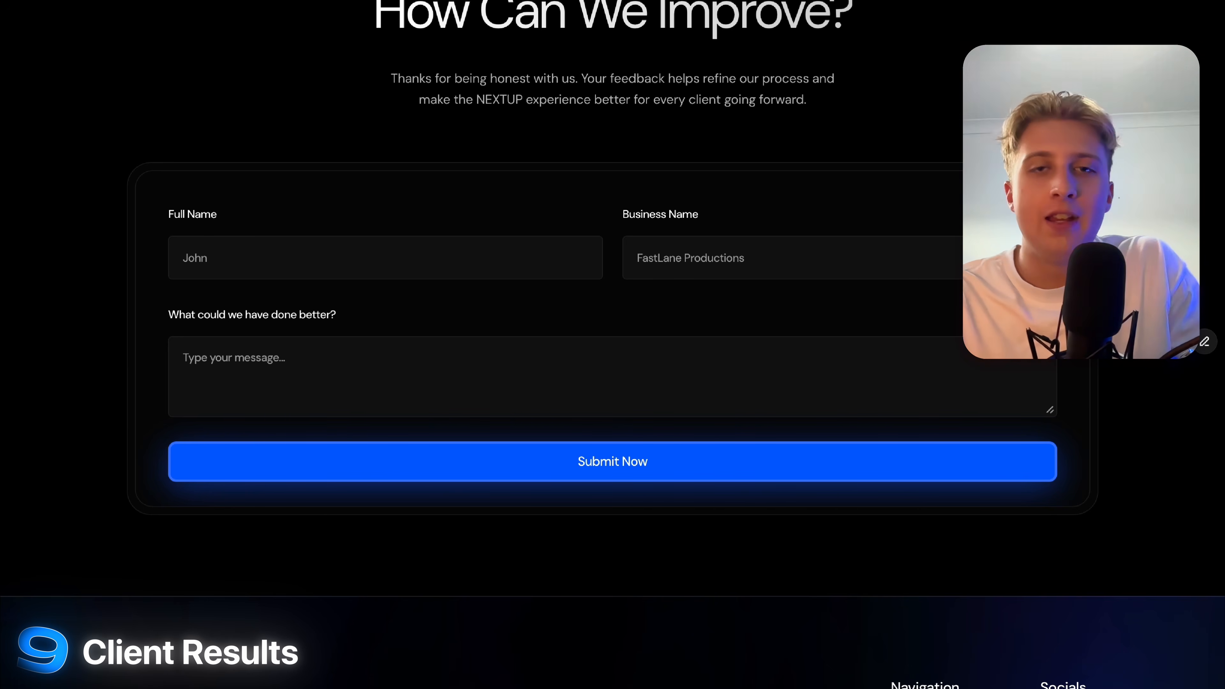
scroll(613, 345, "up", 4)
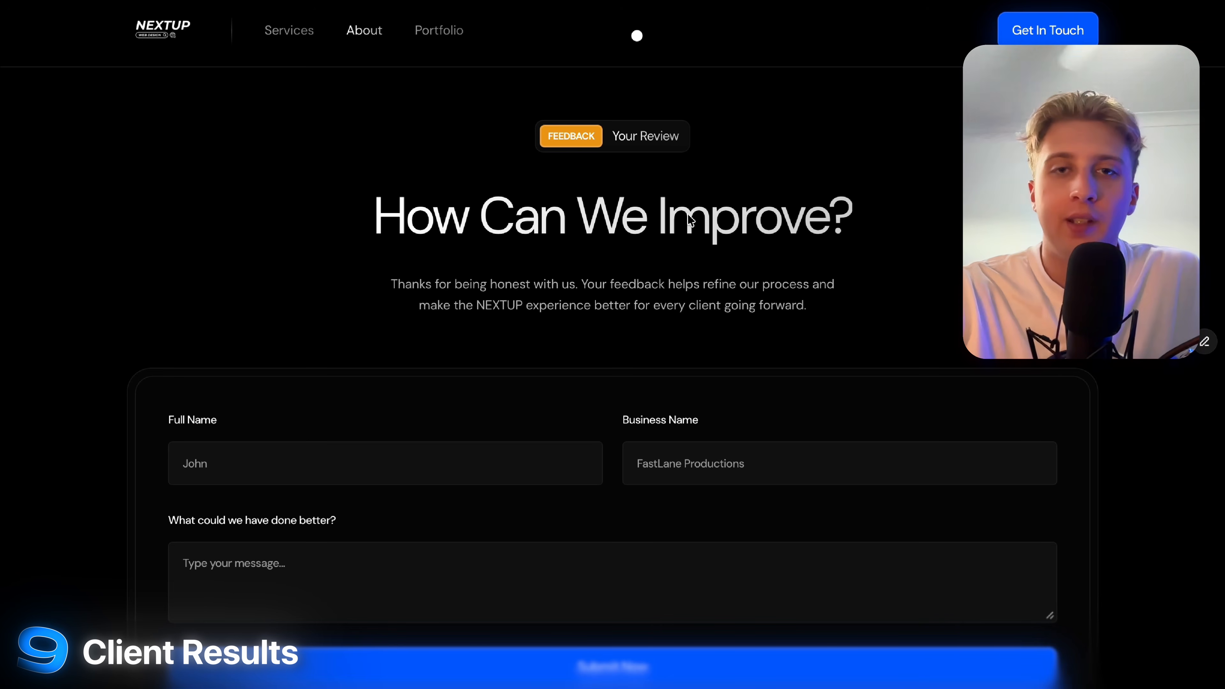
left_click_drag(361, 225, 878, 237)
left_click(875, 246)
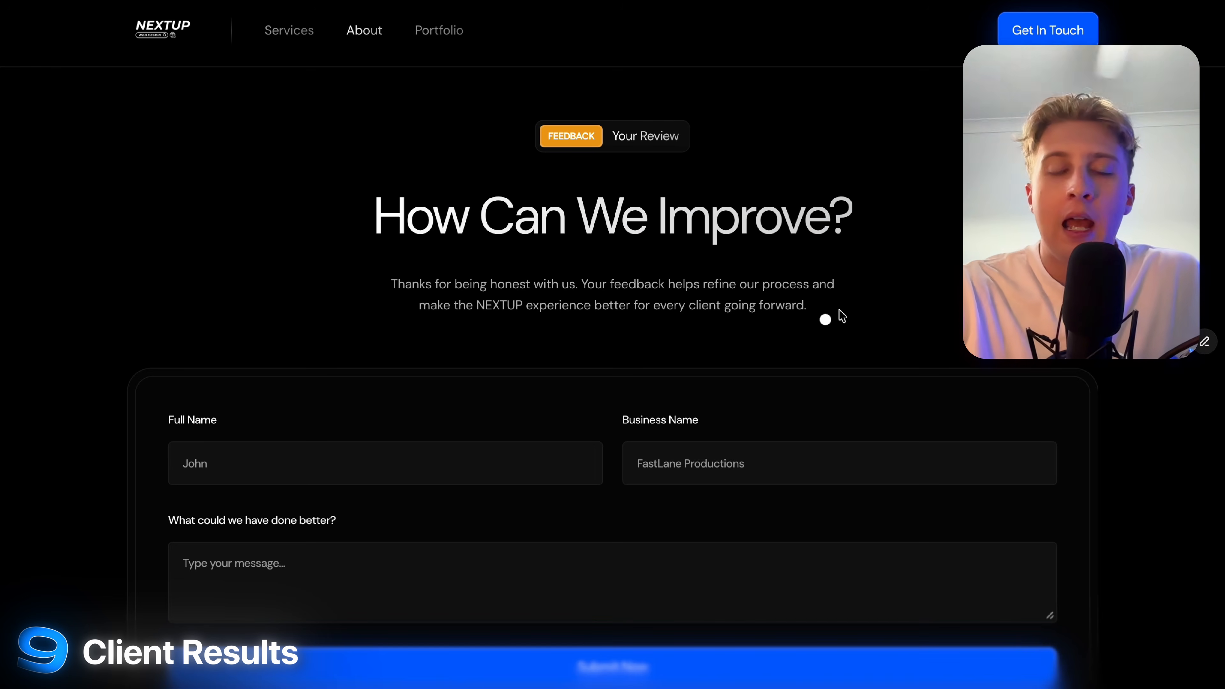
left_click_drag(842, 316, 400, 285)
left_click(400, 284)
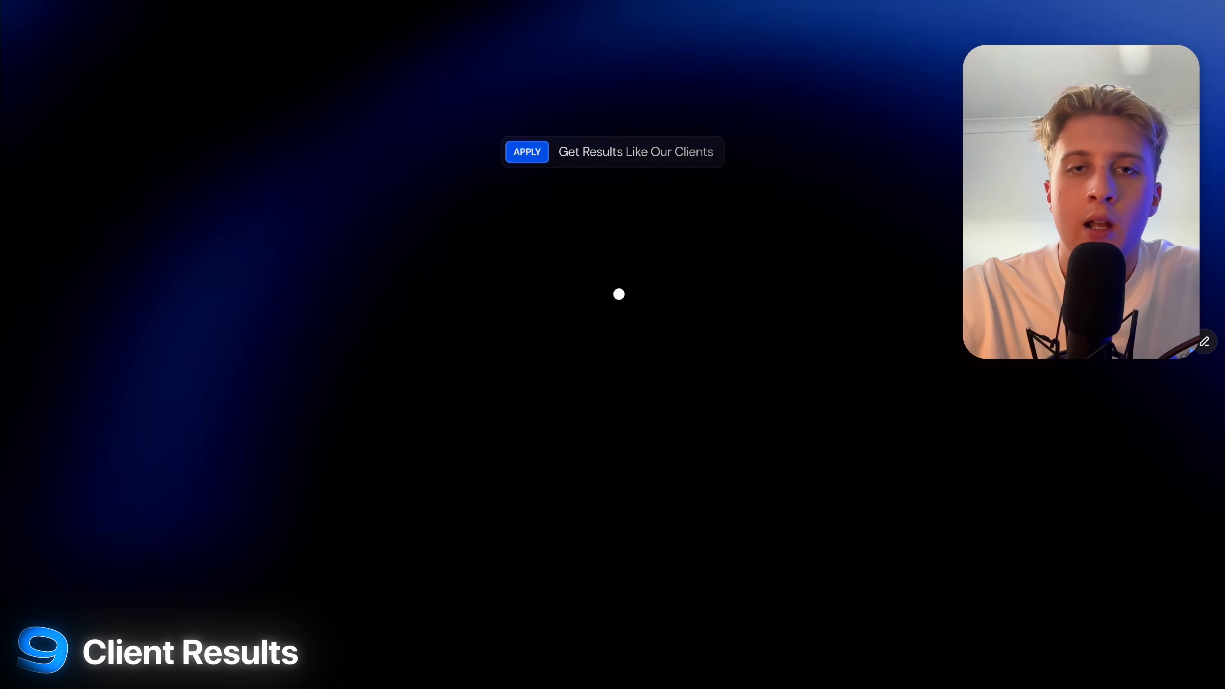
Scroll through the apply page's embedded Tally qualifying form.
scroll(433, 123, "down", 7)
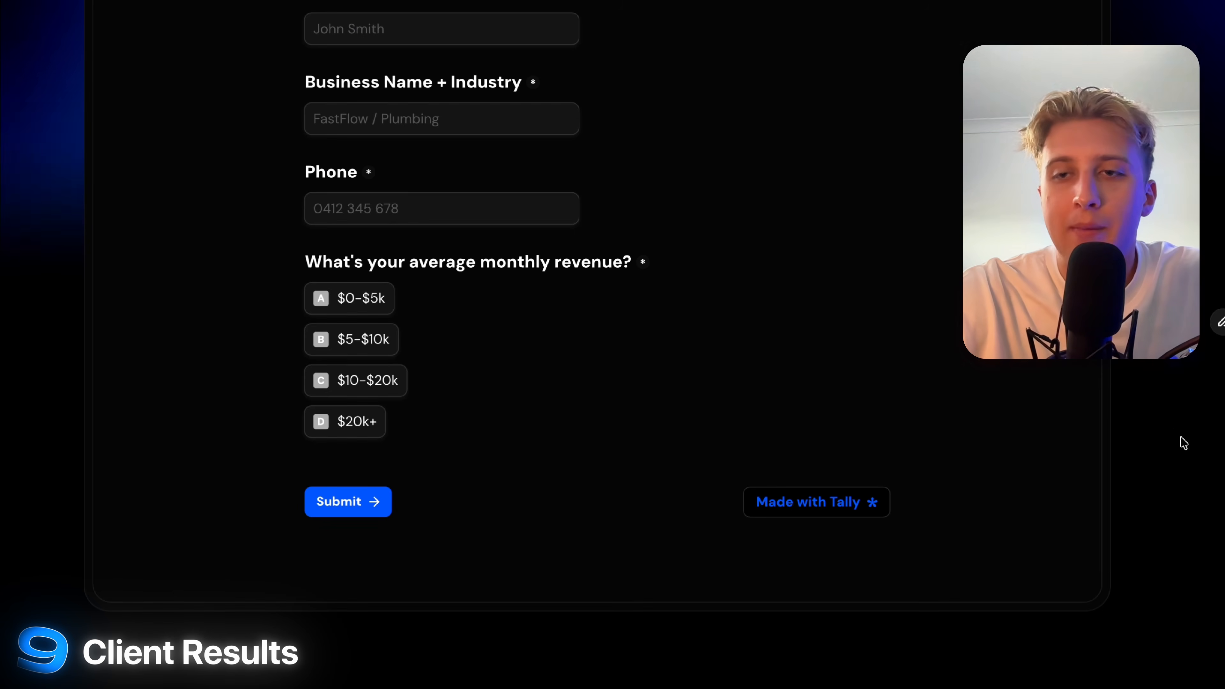
scroll(1162, 433, "up", 3)
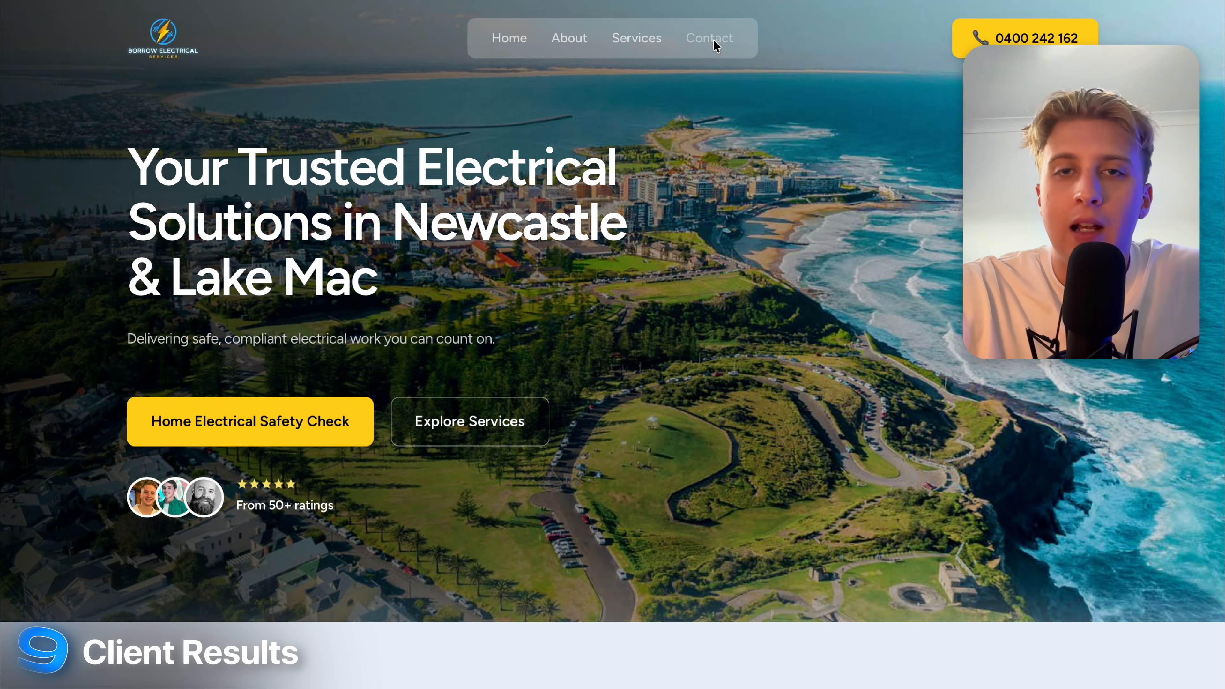
Show the Borrow Electrical Contact page quote form's service list and message box, then switch to the Tally form.
left_click(713, 40)
scroll(691, 416, "down", 5)
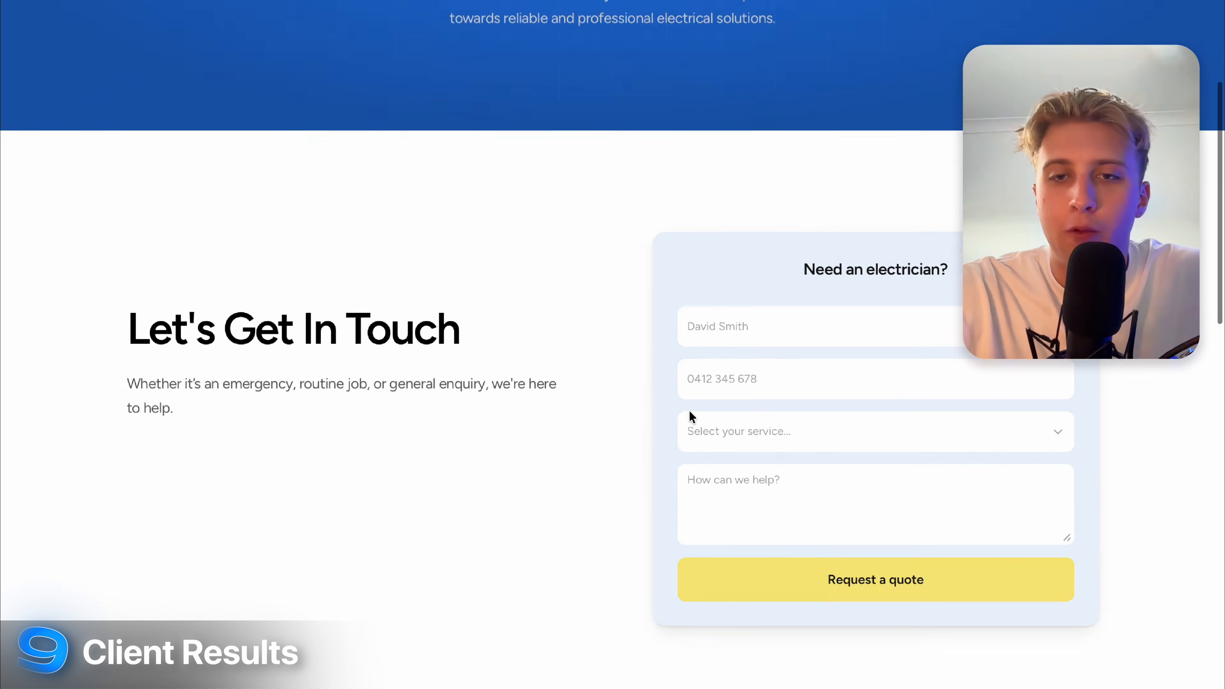
left_click(694, 378)
left_click(1224, 390)
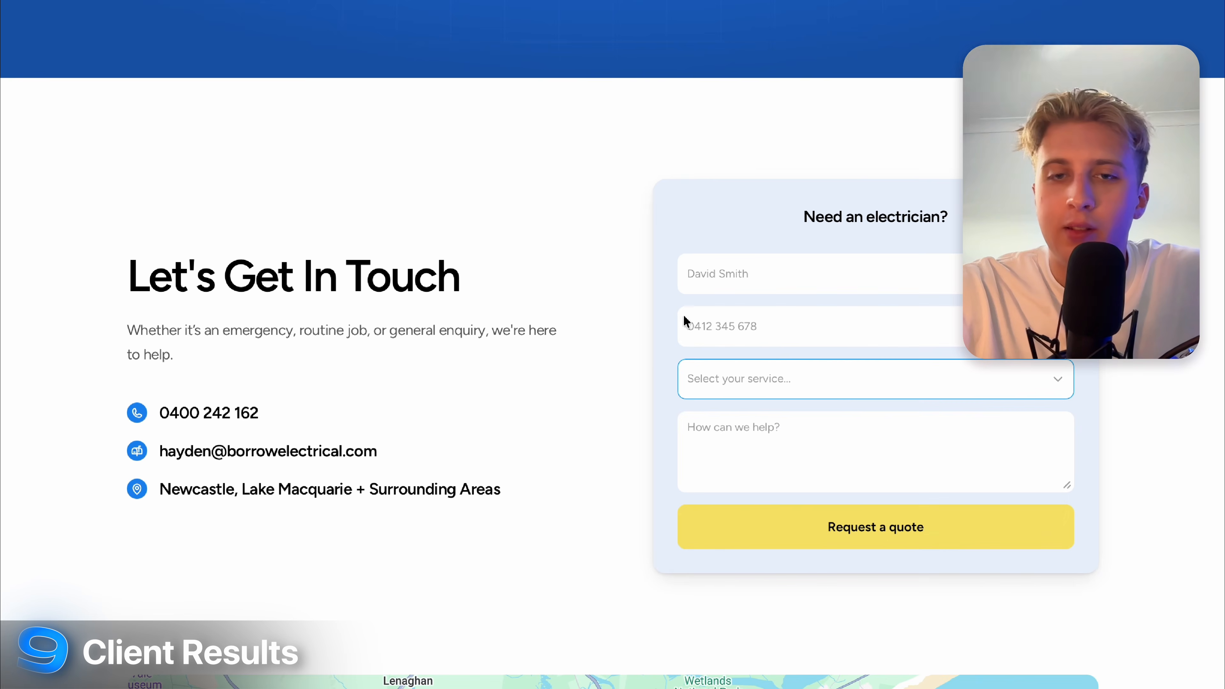
left_click(754, 437)
left_click(954, 406)
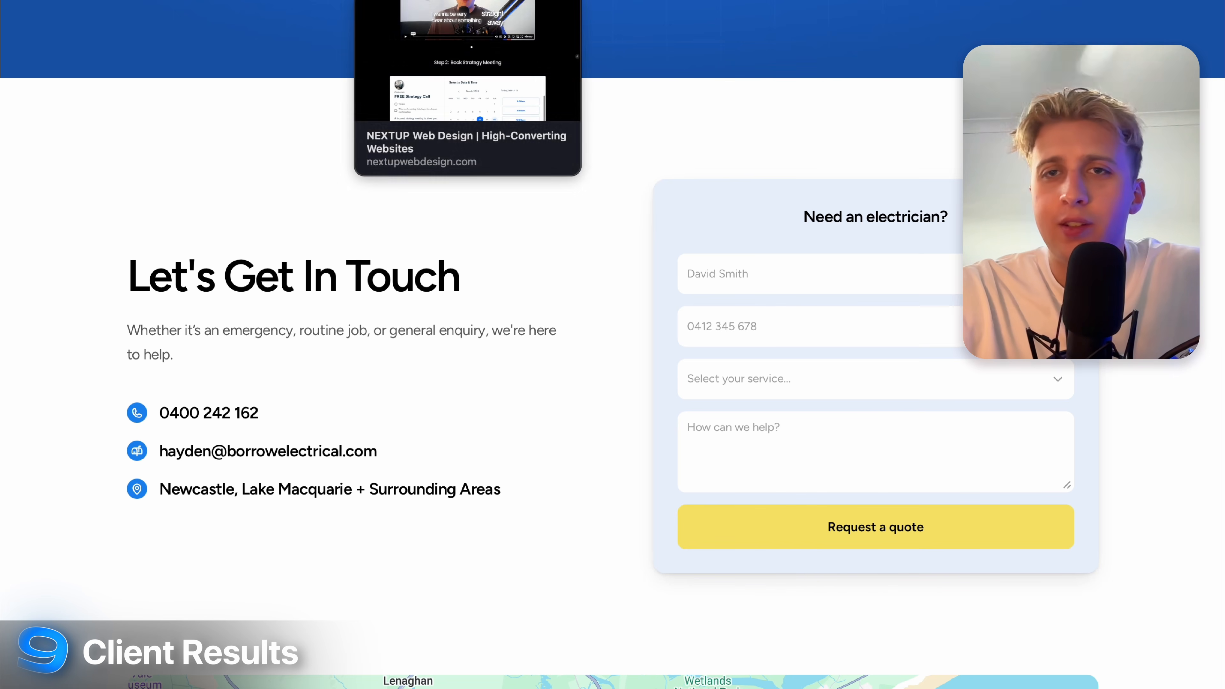
left_click(815, 1)
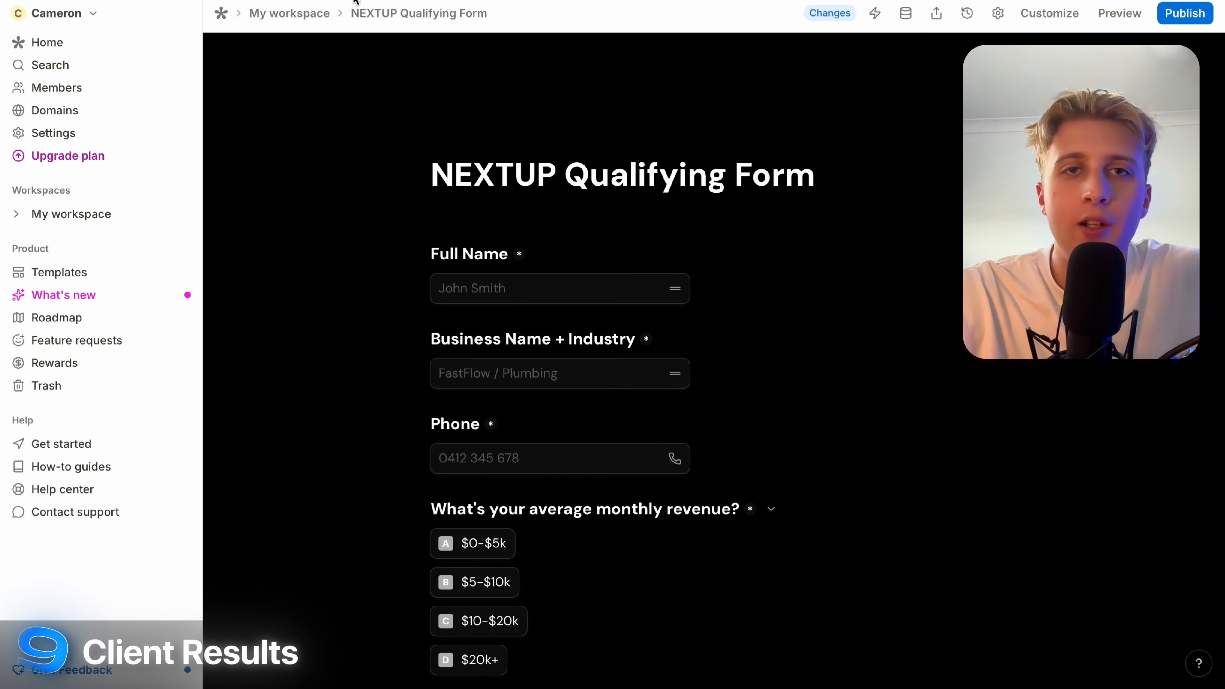
mouse_move(674, 140)
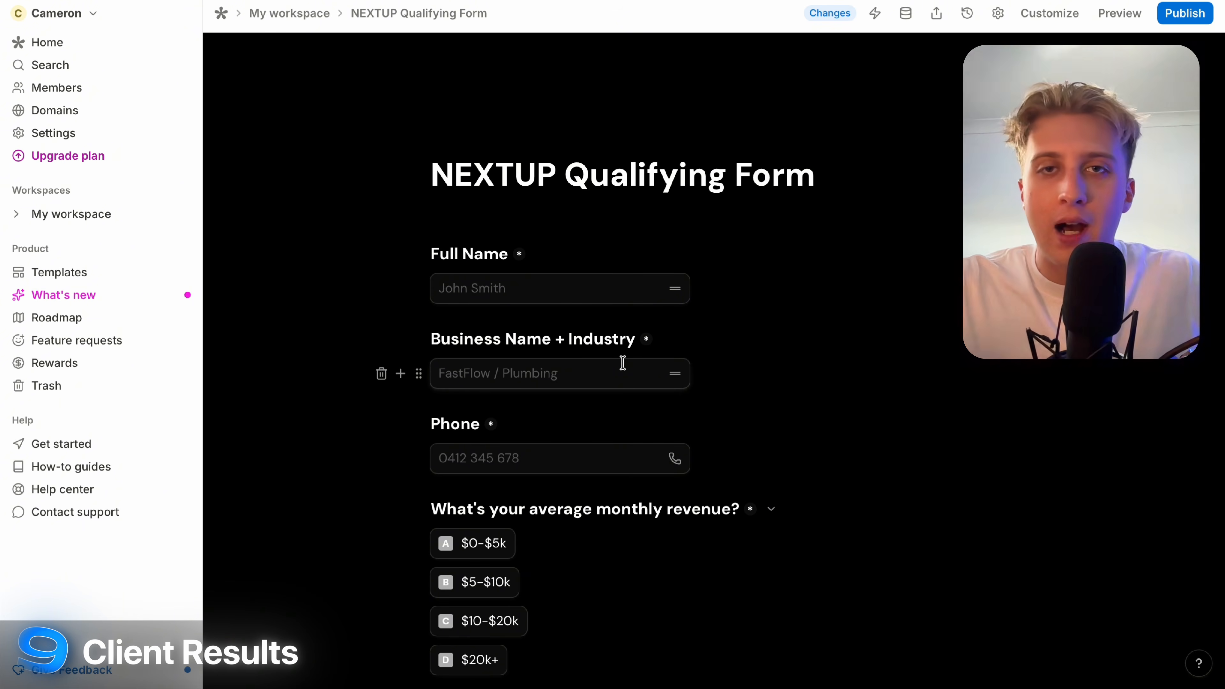
scroll(622, 363, "down", 5)
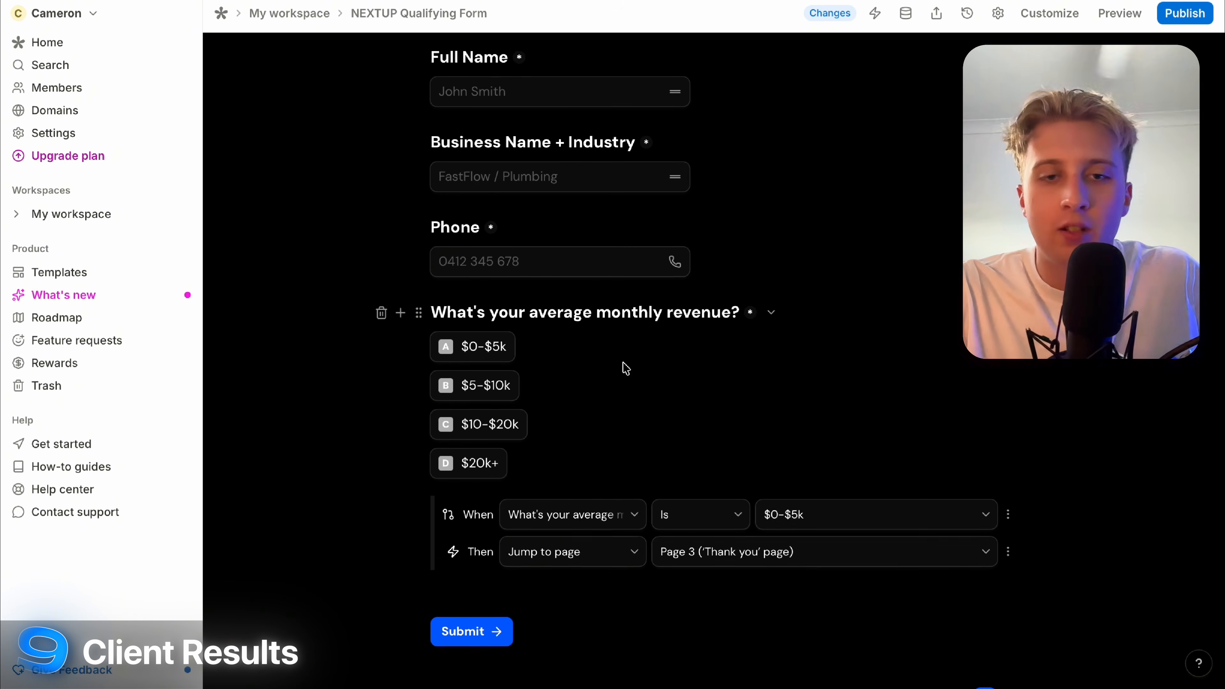
left_click(526, 509)
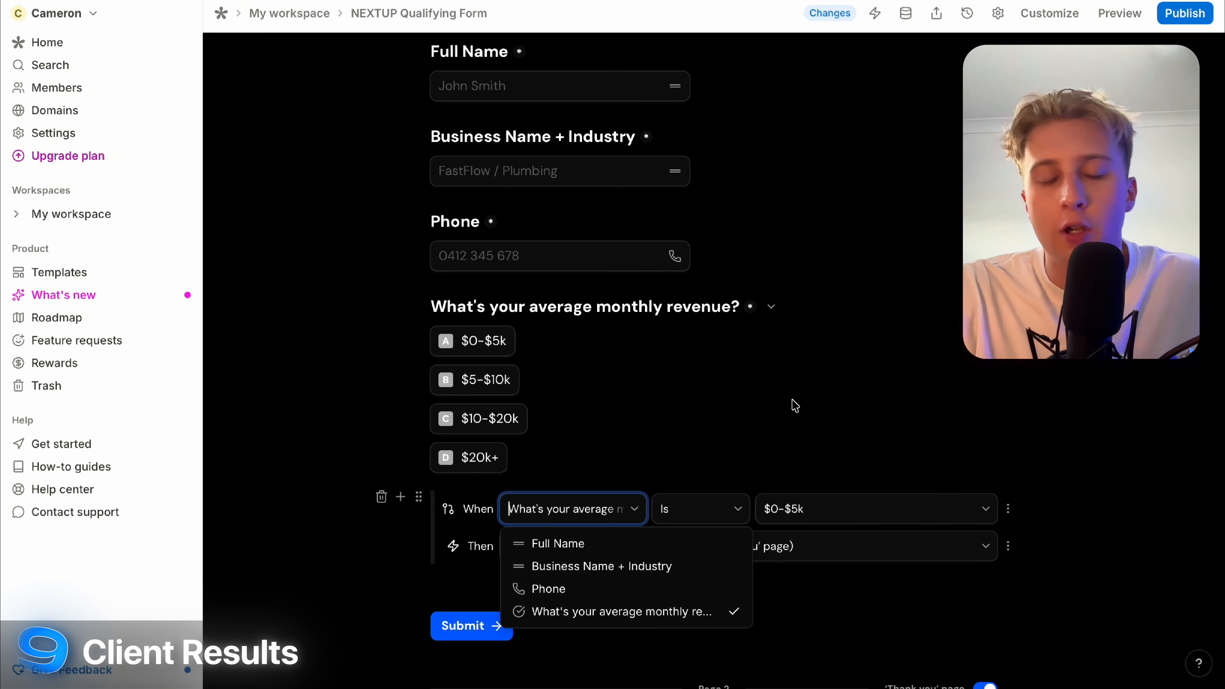
key("Escape")
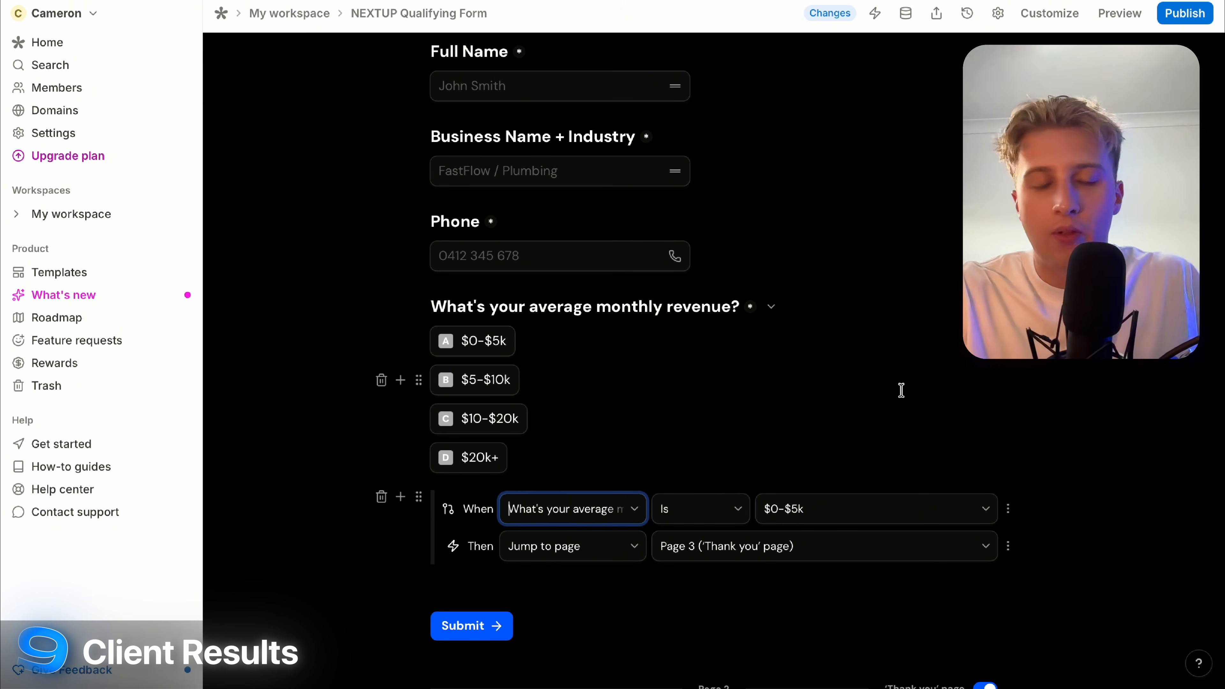
scroll(851, 178, "up", 5)
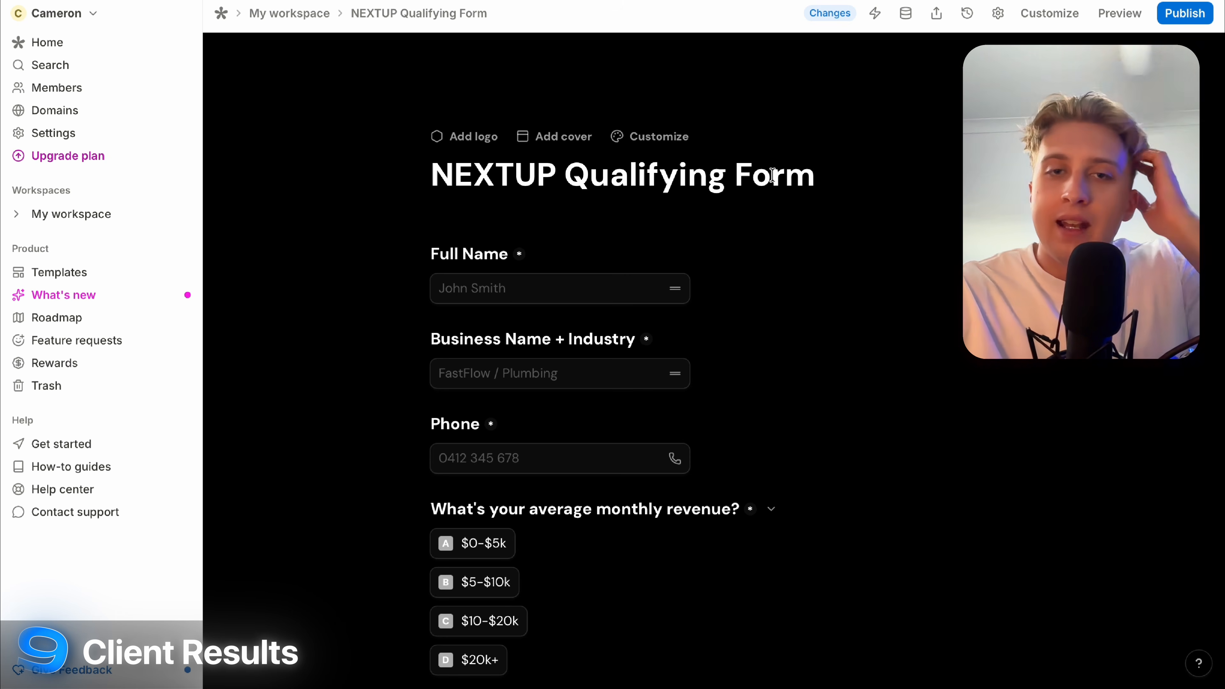
scroll(772, 175, "down", 2)
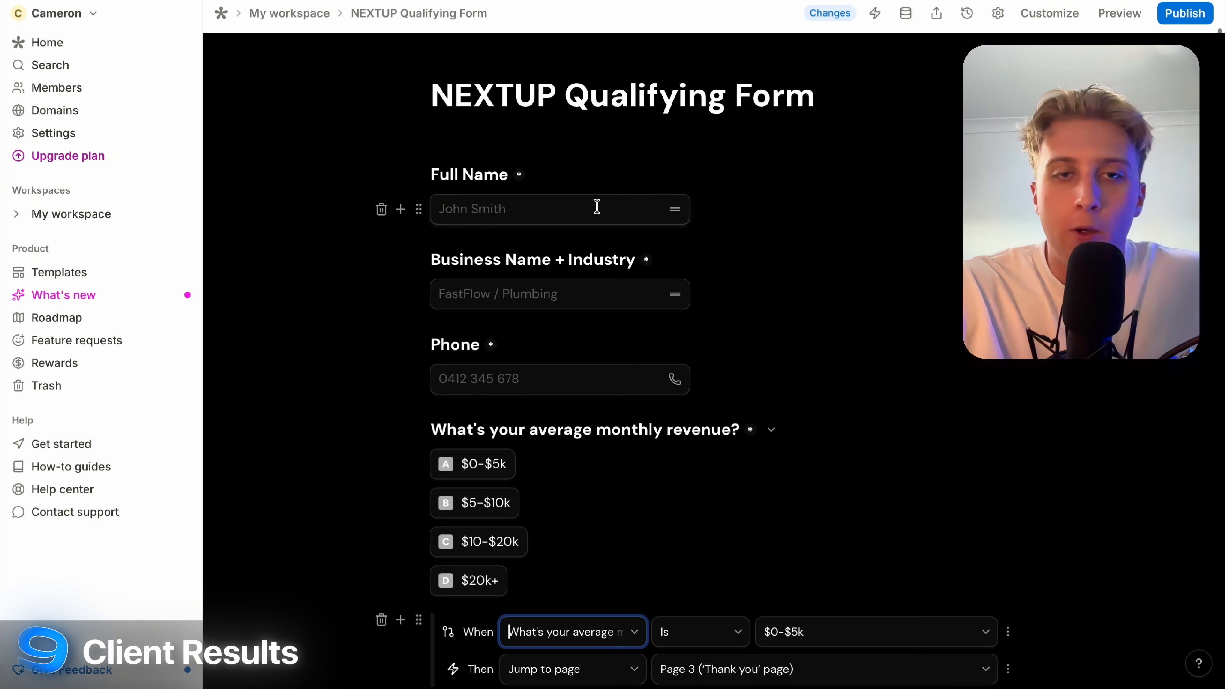
scroll(600, 294, "down", 5)
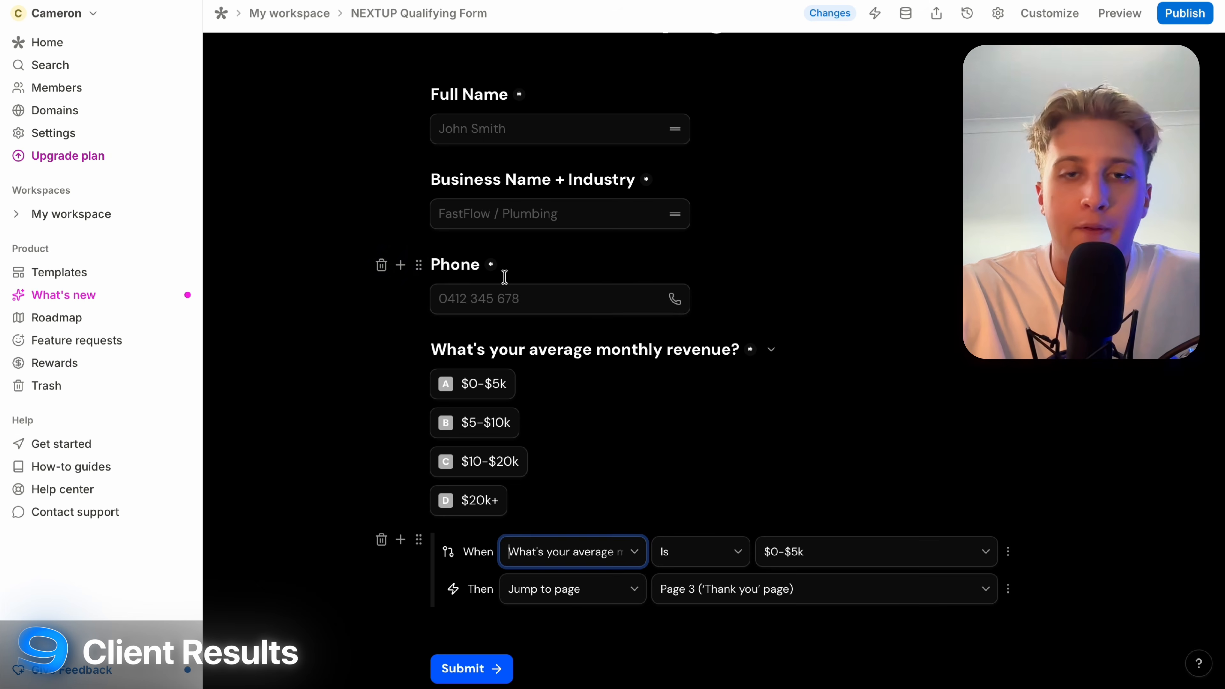
left_click(742, 231)
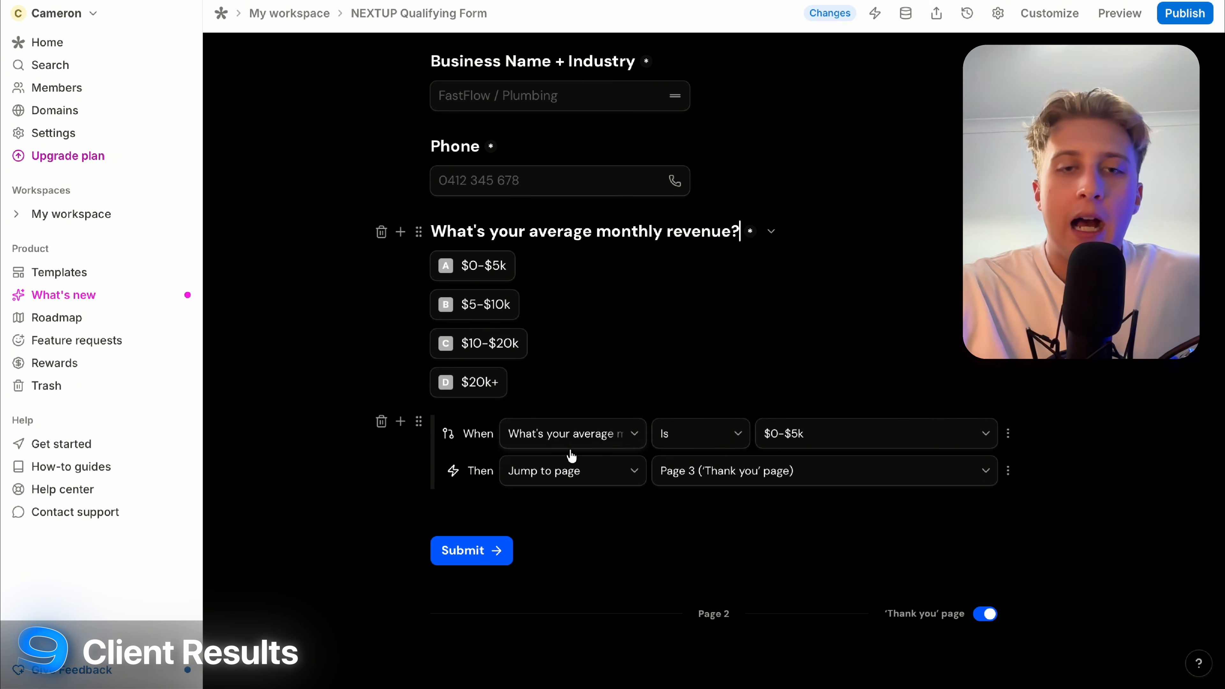
scroll(568, 457, "down", 3)
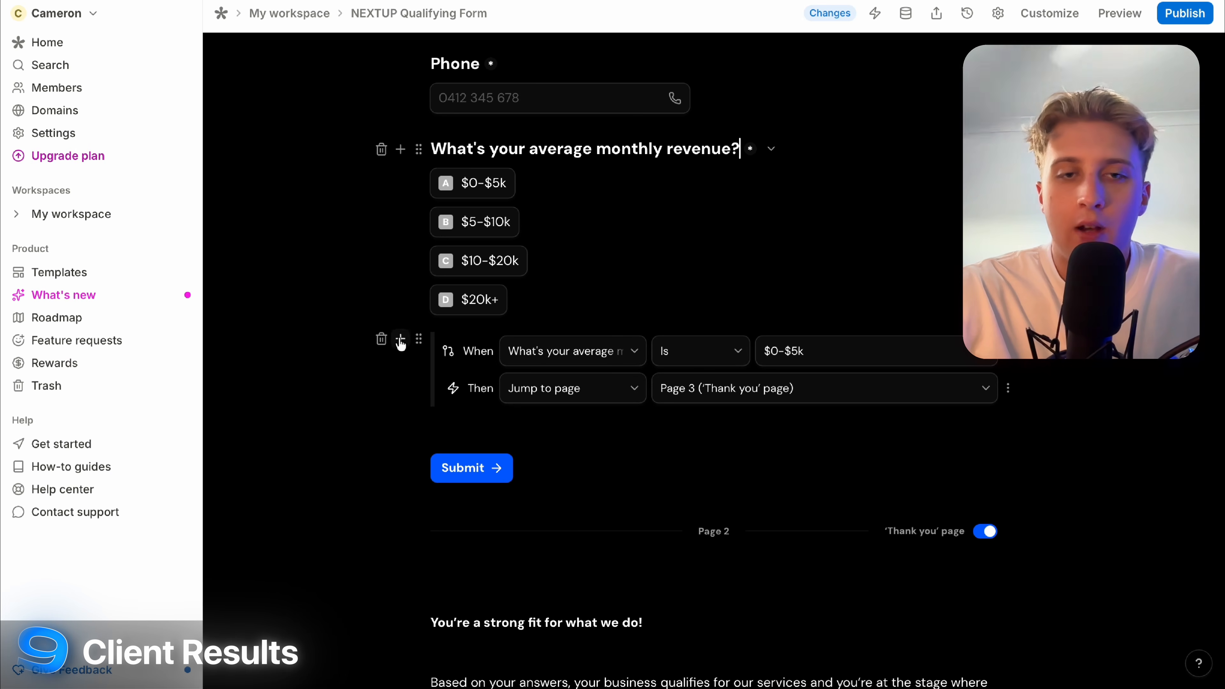
left_click(400, 149)
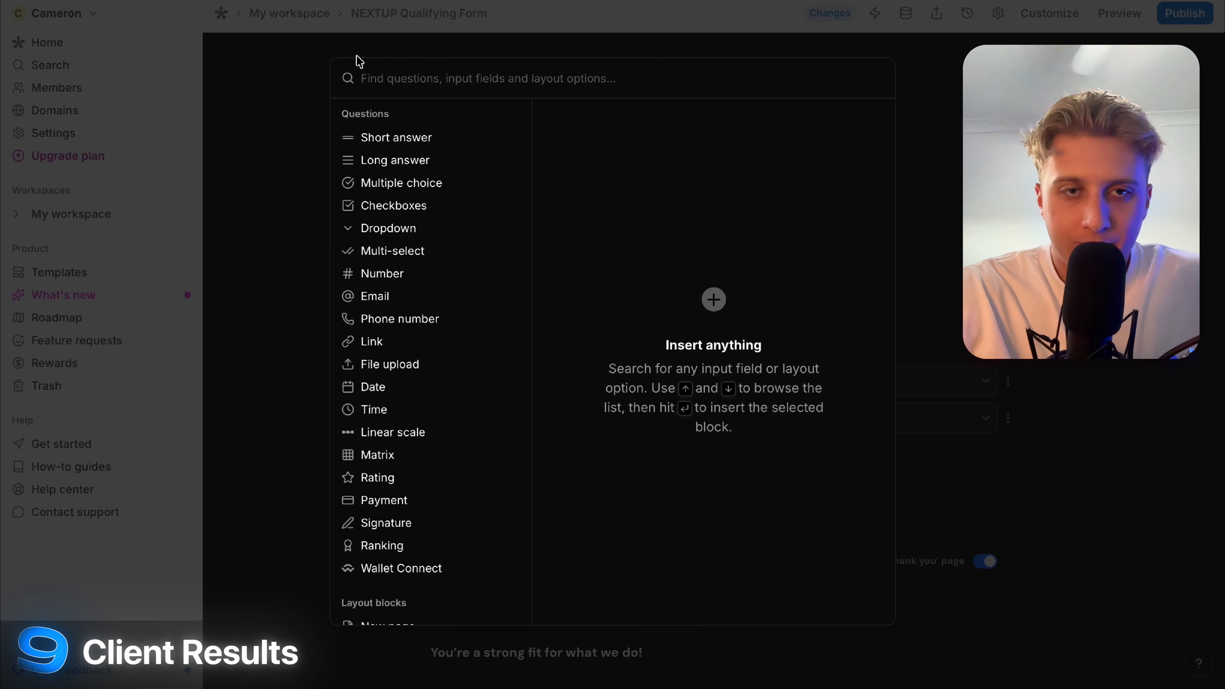
scroll(424, 225, "down", 12)
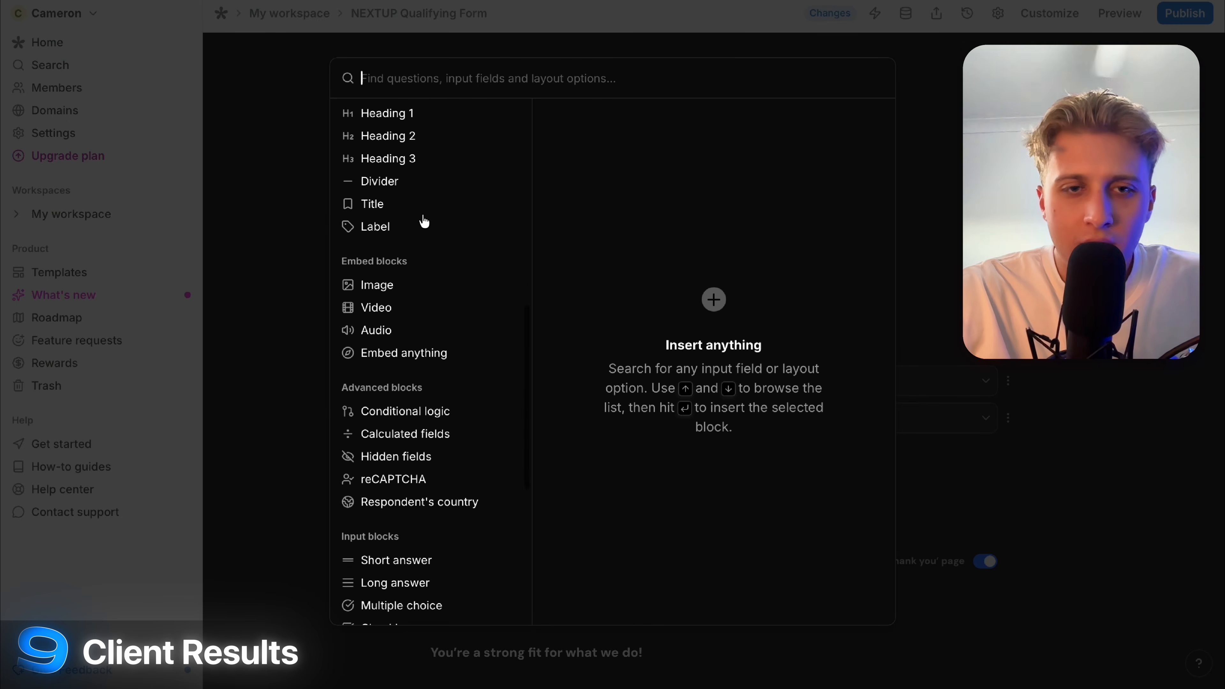
left_click(244, 358)
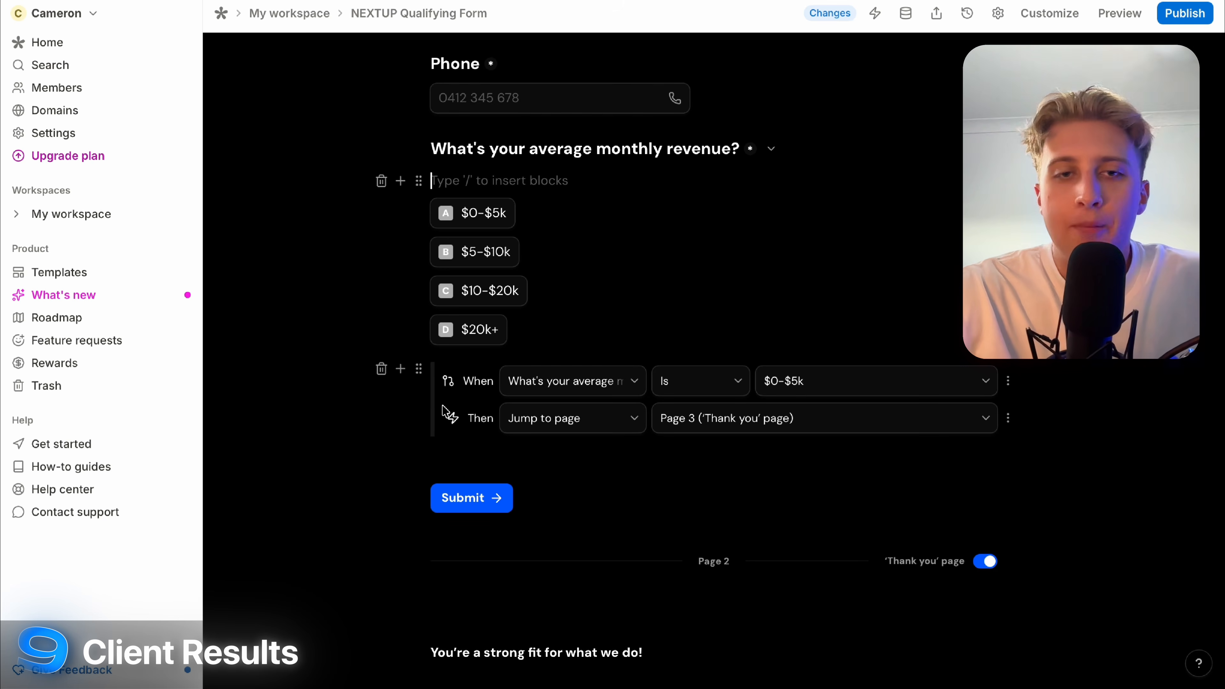
left_click(596, 393)
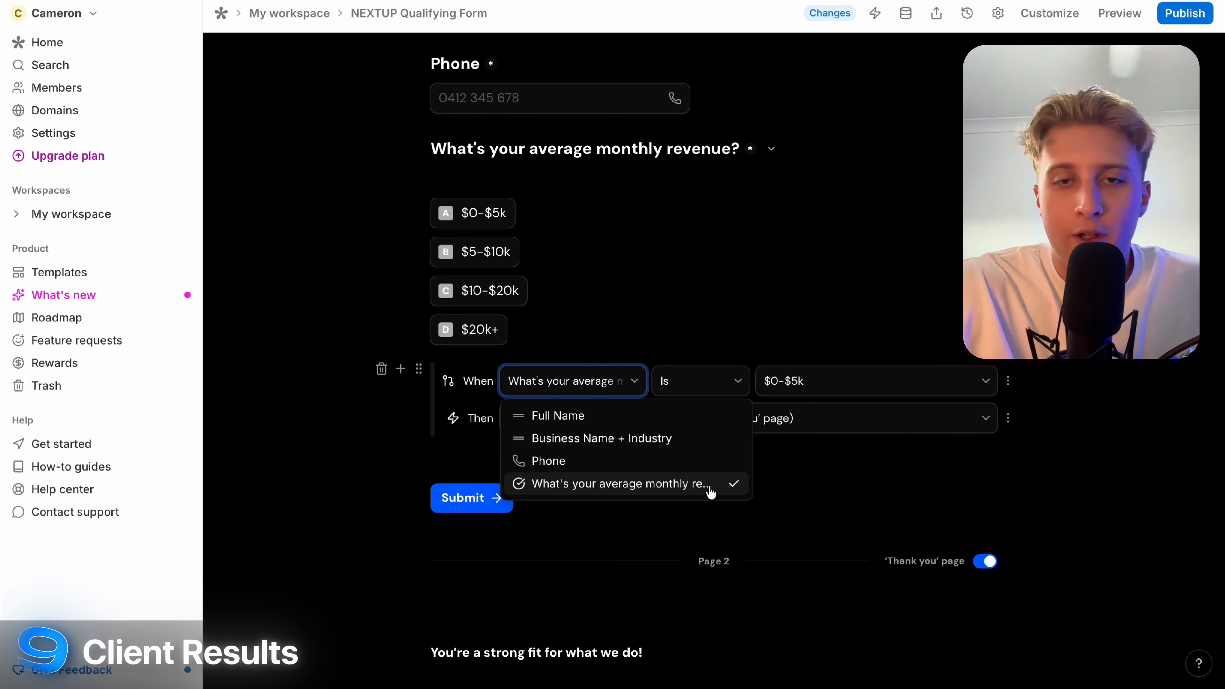
left_click(842, 498)
left_click(689, 391)
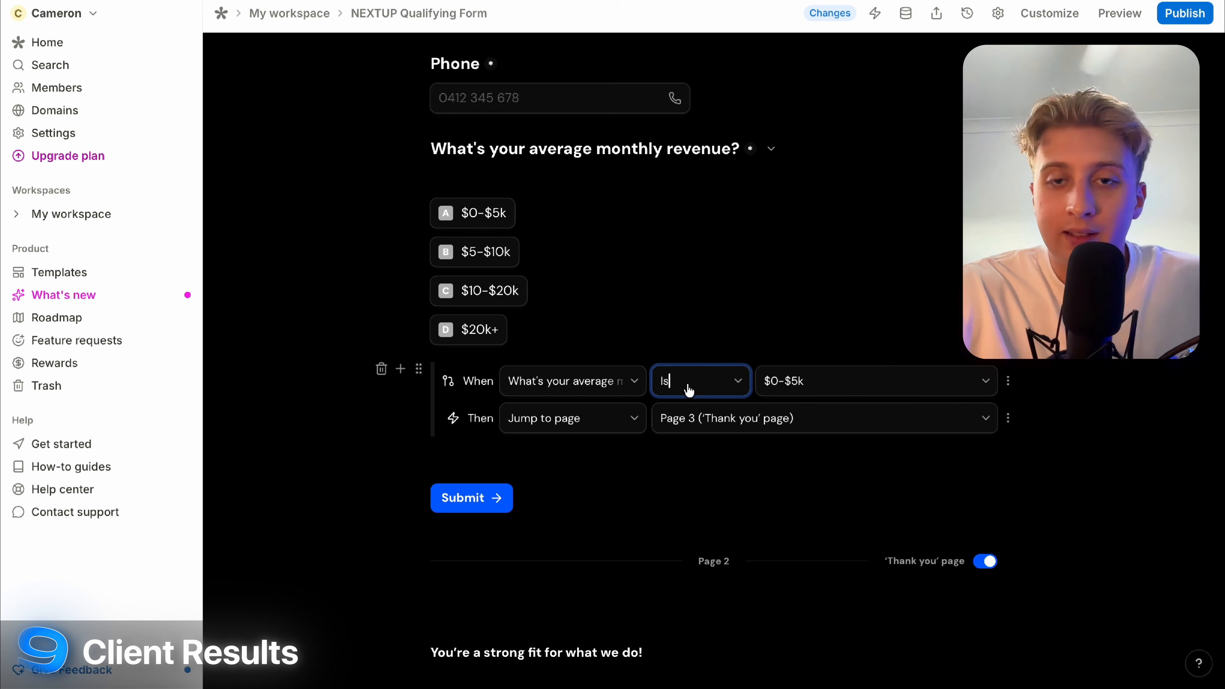
left_click(864, 390)
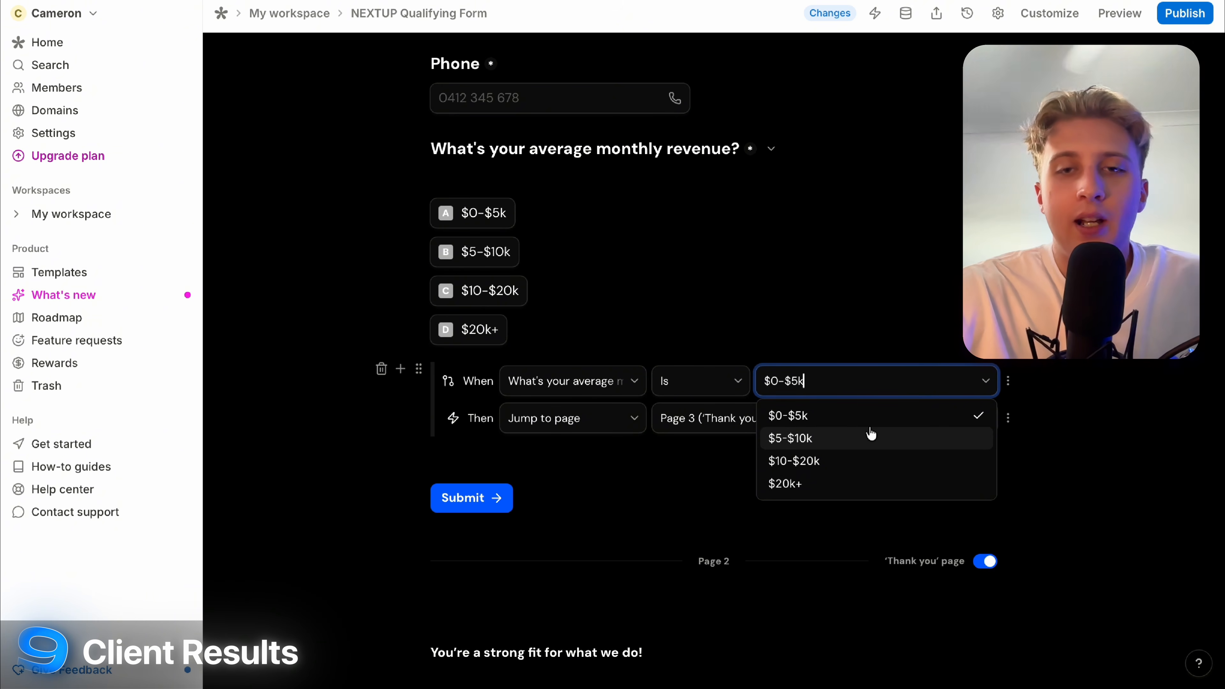
left_click(672, 474)
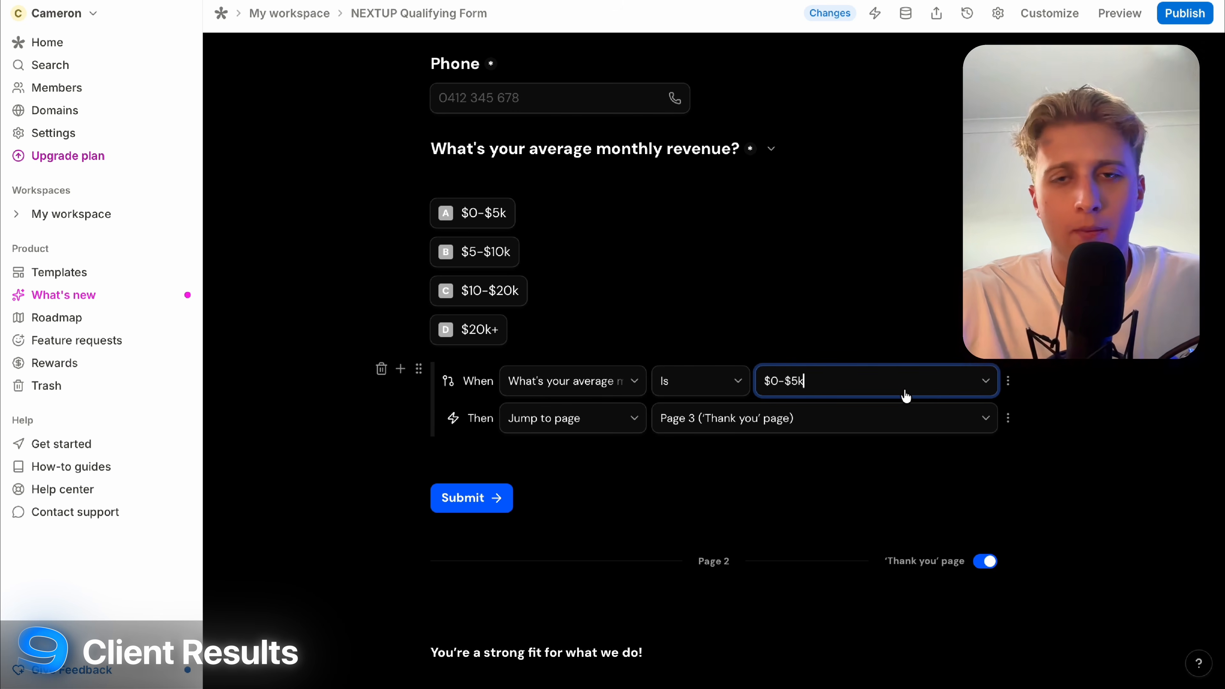
left_click(608, 426)
left_click(781, 418)
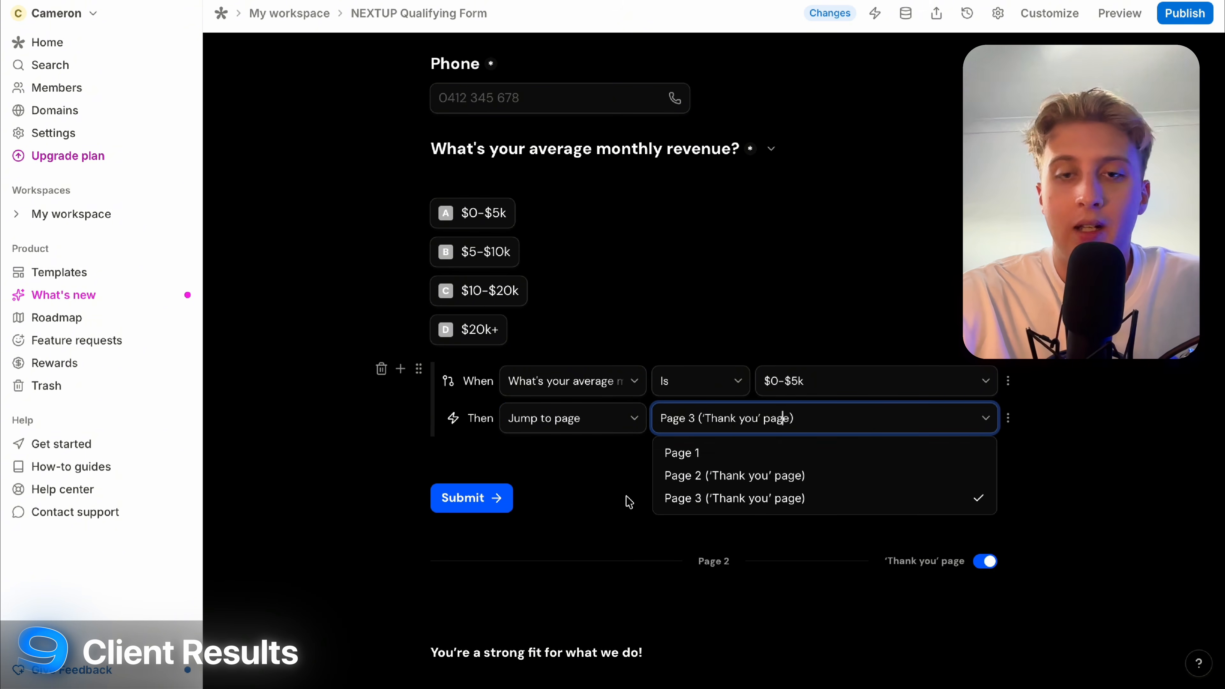
left_click(598, 525)
scroll(595, 524, "down", 15)
scroll(594, 523, "up", 6)
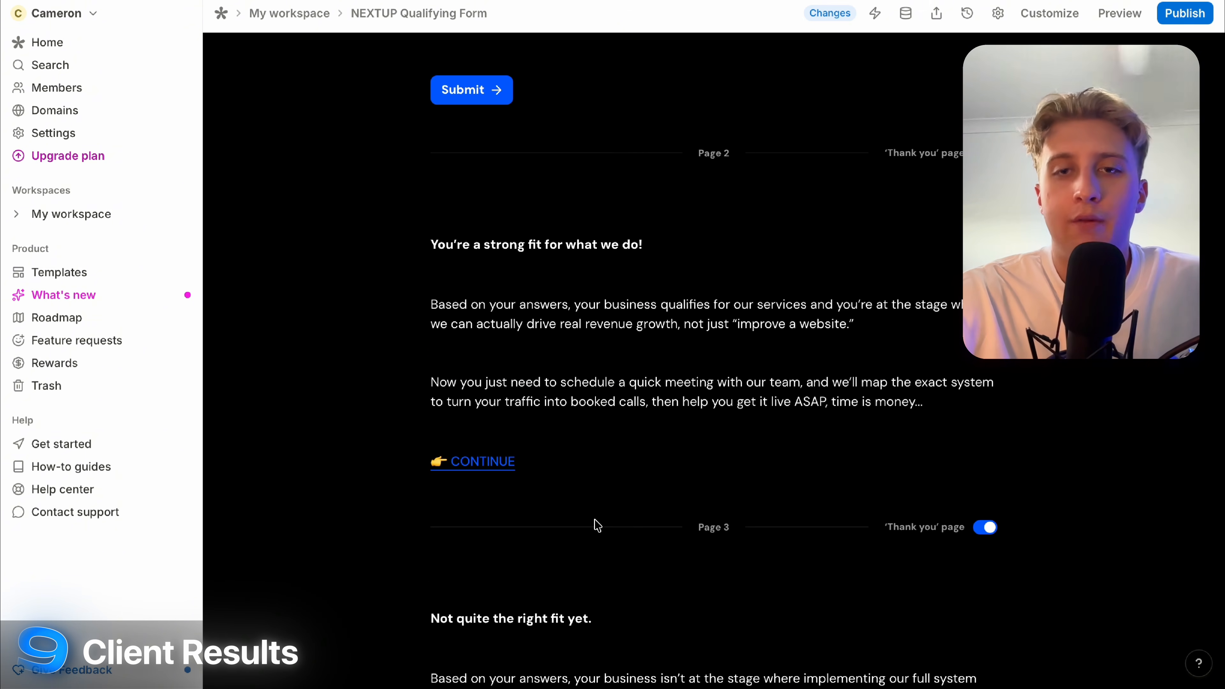
scroll(1208, 396, "down", 6)
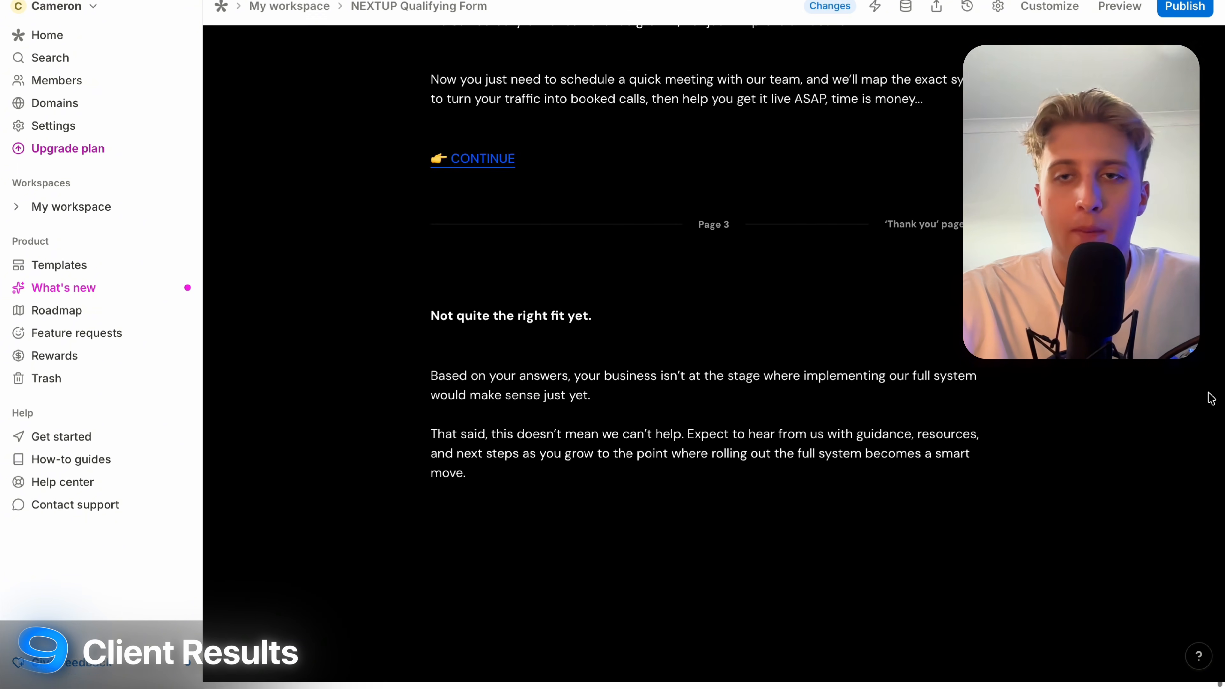
scroll(1211, 399, "up", 7)
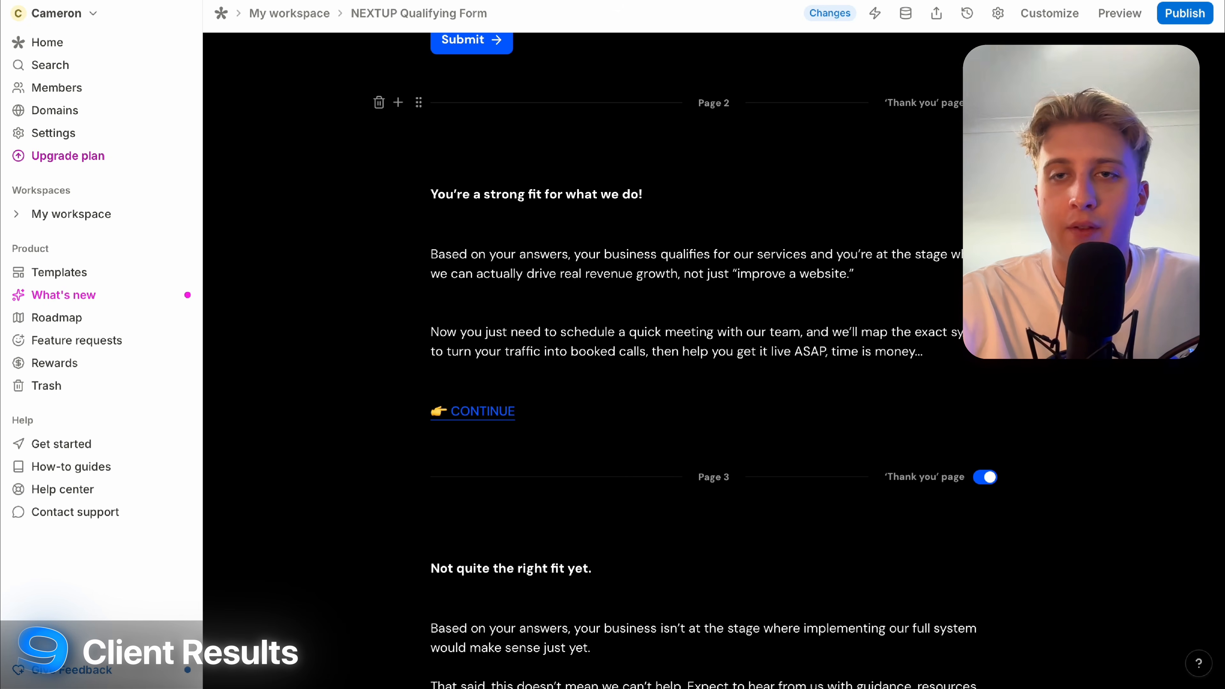
scroll(1011, 481, "down", 2)
scroll(1011, 481, "up", 8)
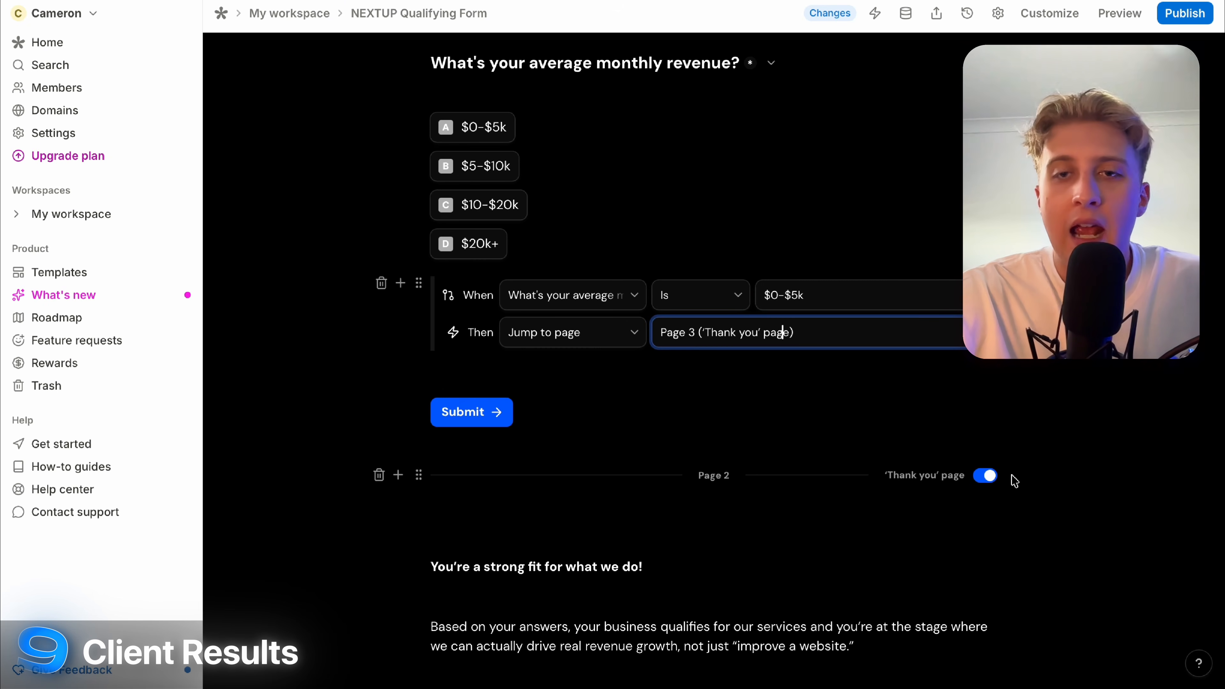
left_click(484, 413)
scroll(539, 283, "down", 13)
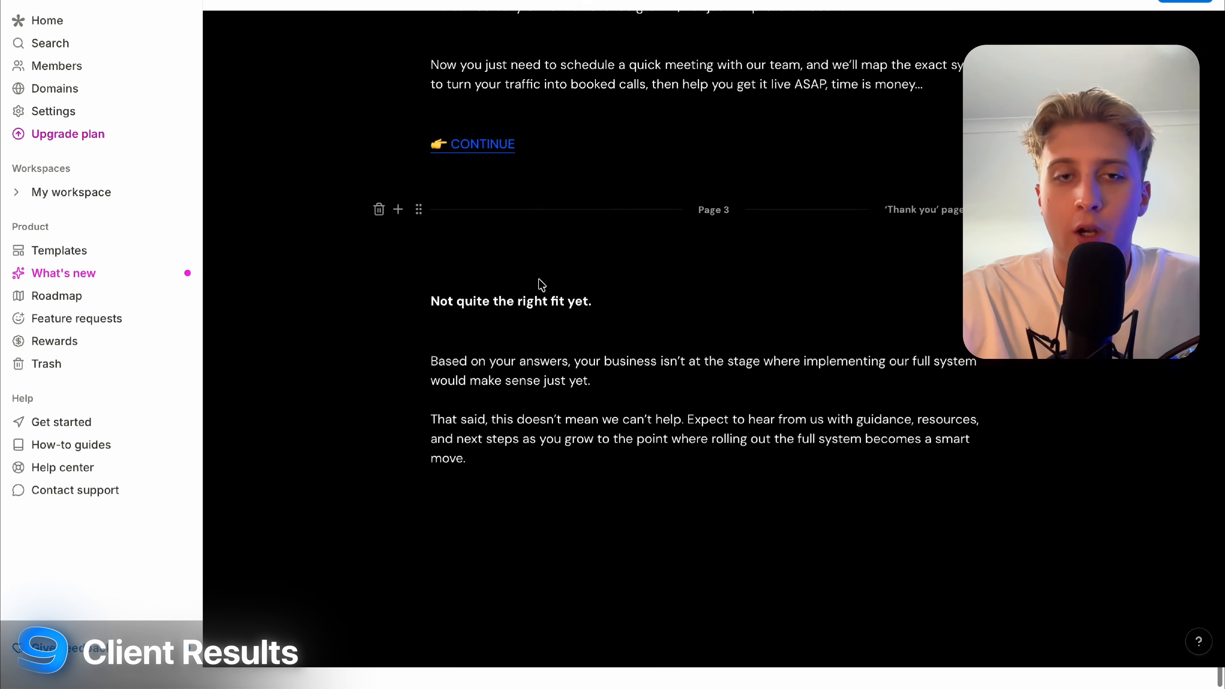
scroll(559, 348, "up", 7)
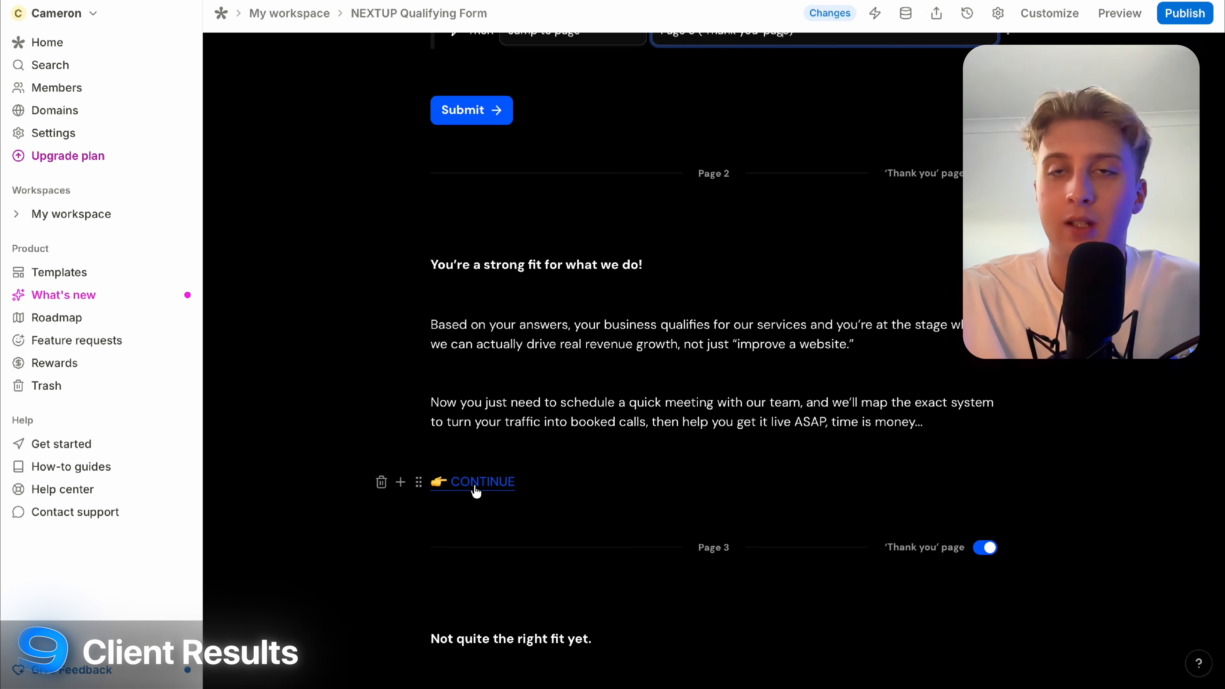
scroll(475, 485, "down", 5)
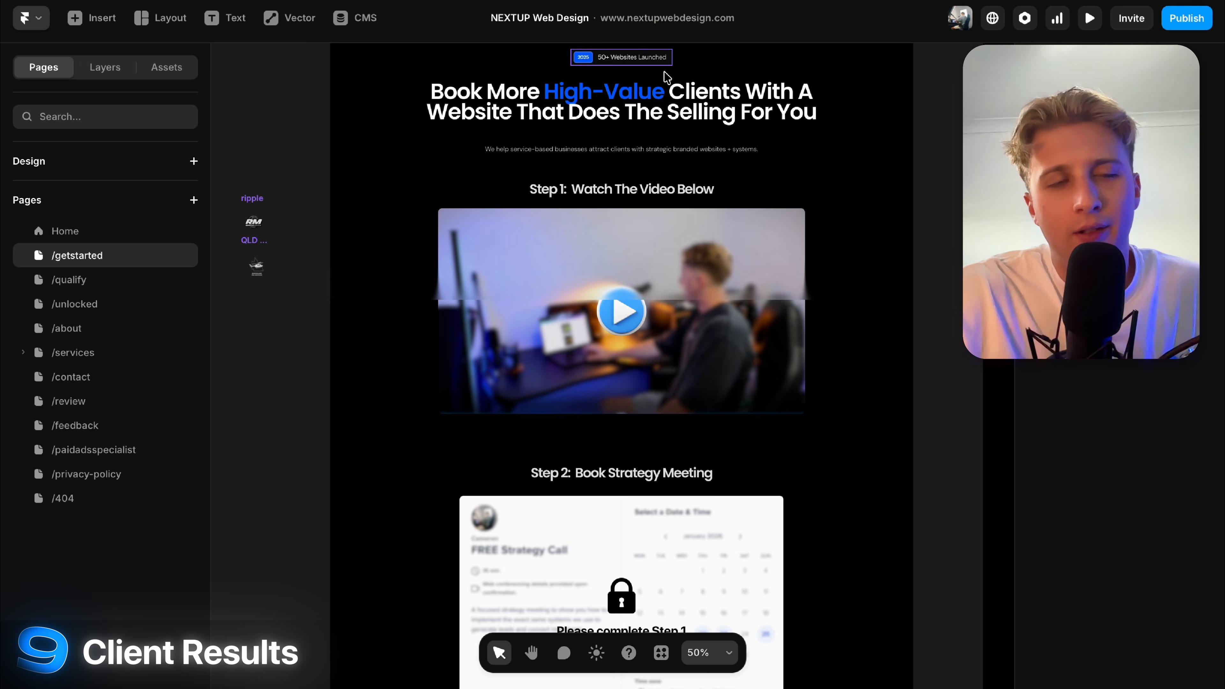
View /qualify then /unlocked on the canvas and open the /unlocked page options.
left_click(113, 290)
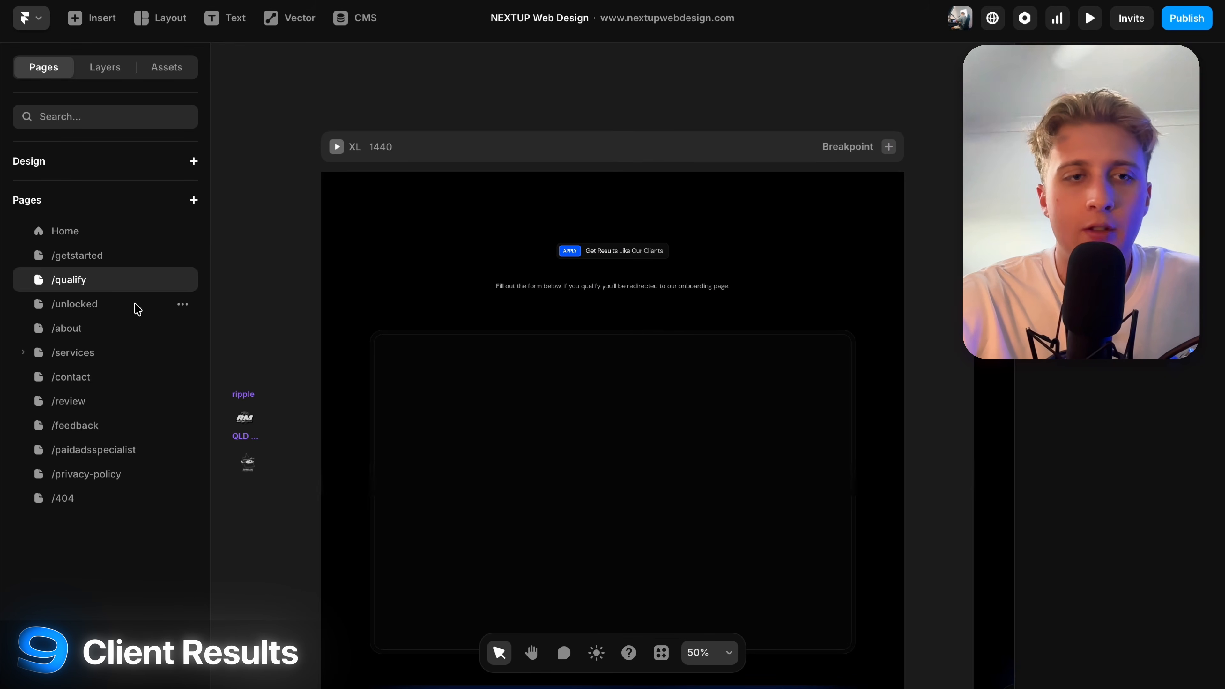
left_click(119, 308)
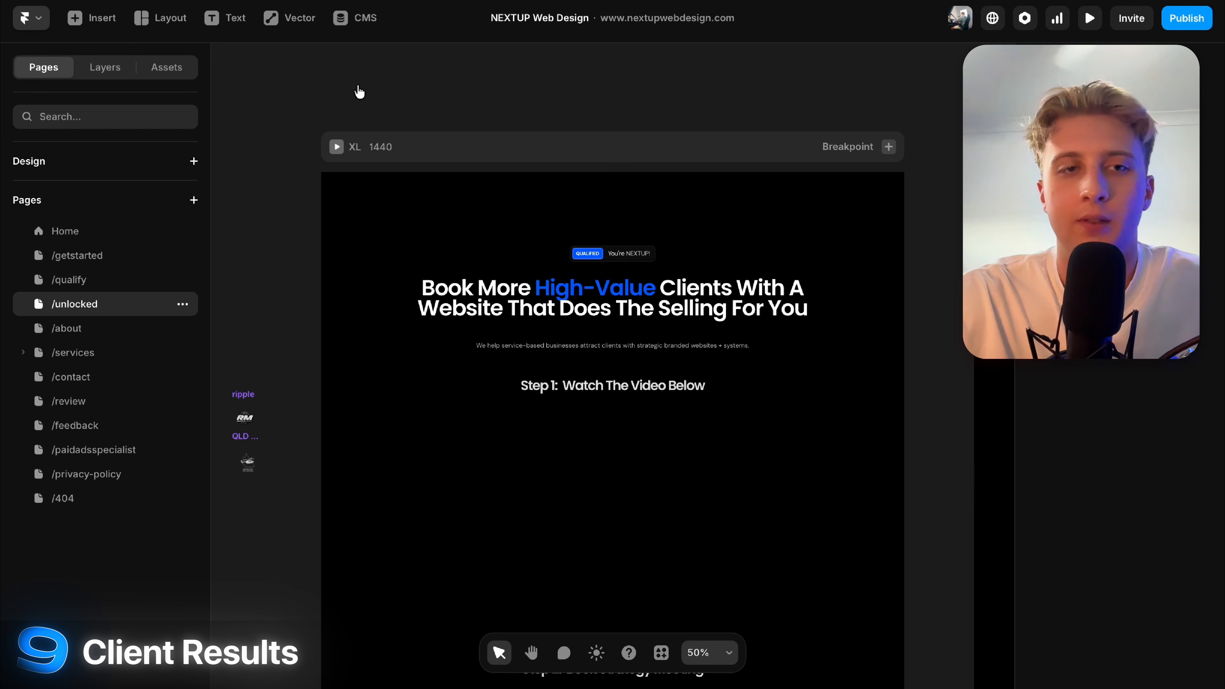
left_click(182, 305)
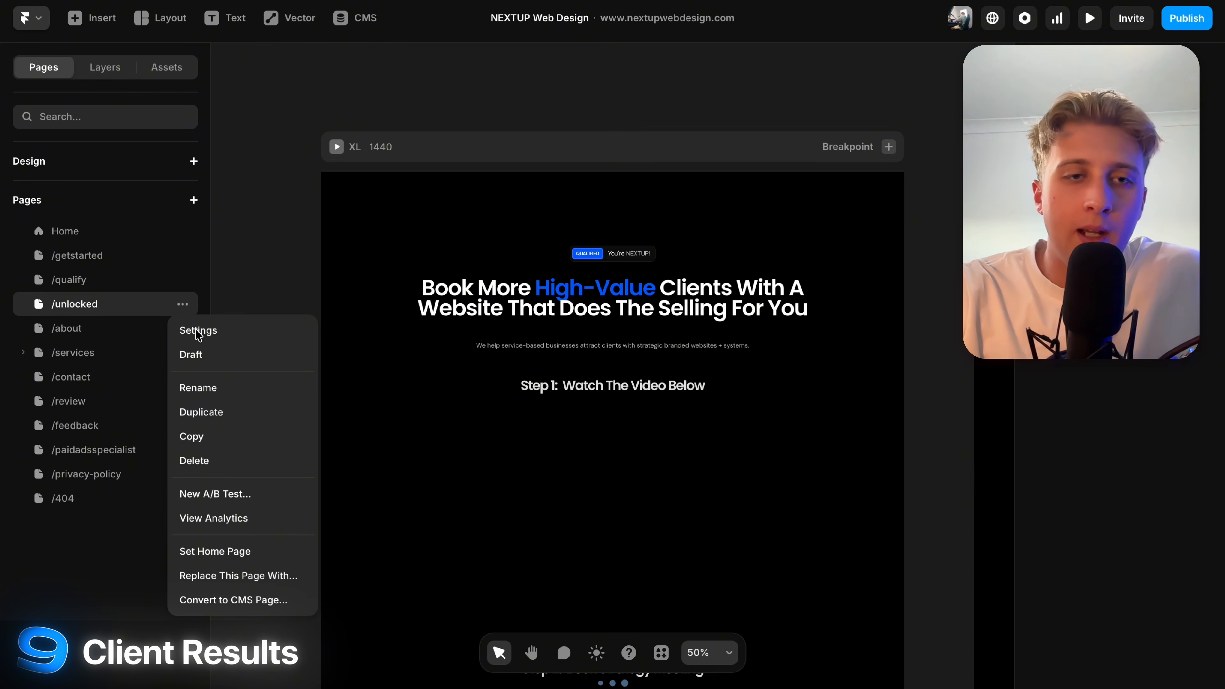
Turn off 'Show page in search engines' in the page settings and go back to the canvas.
left_click(216, 328)
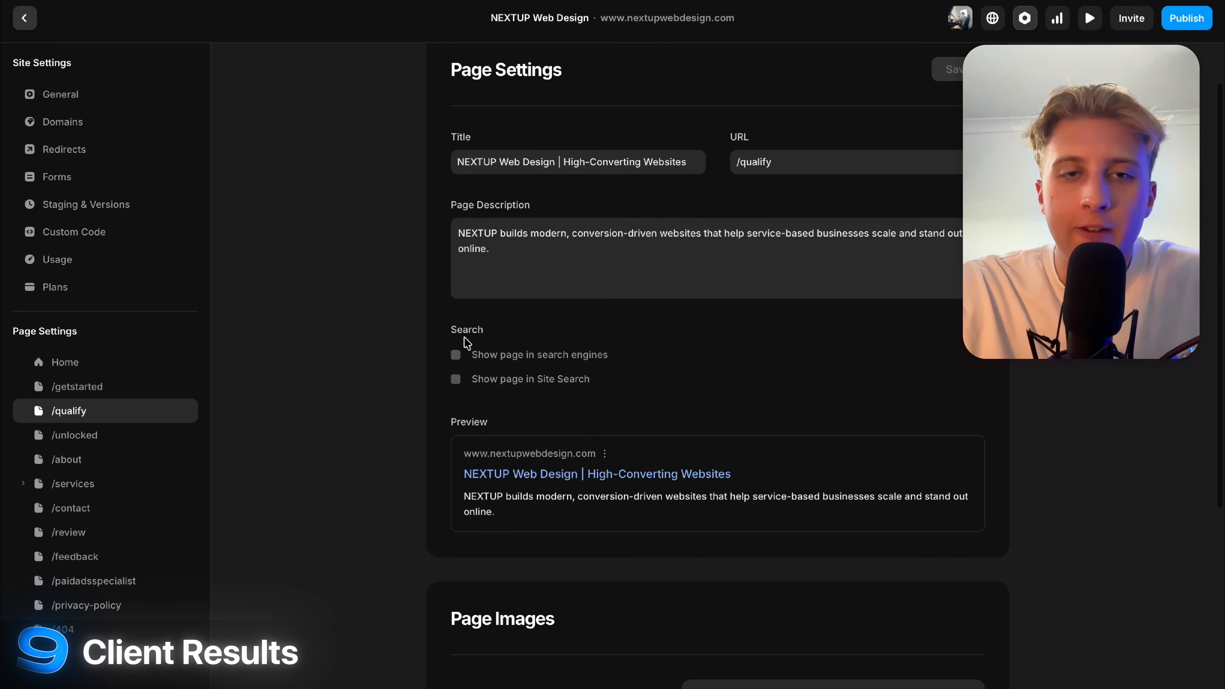
left_click(579, 355)
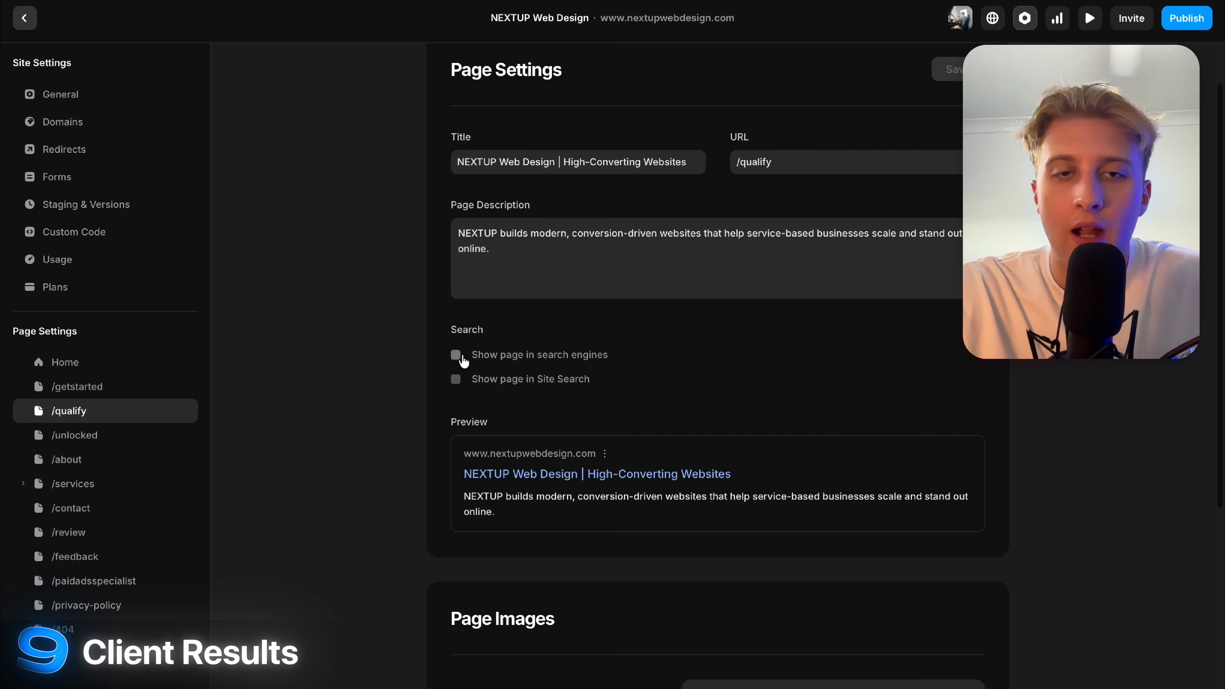
scroll(555, 364, "up", 3)
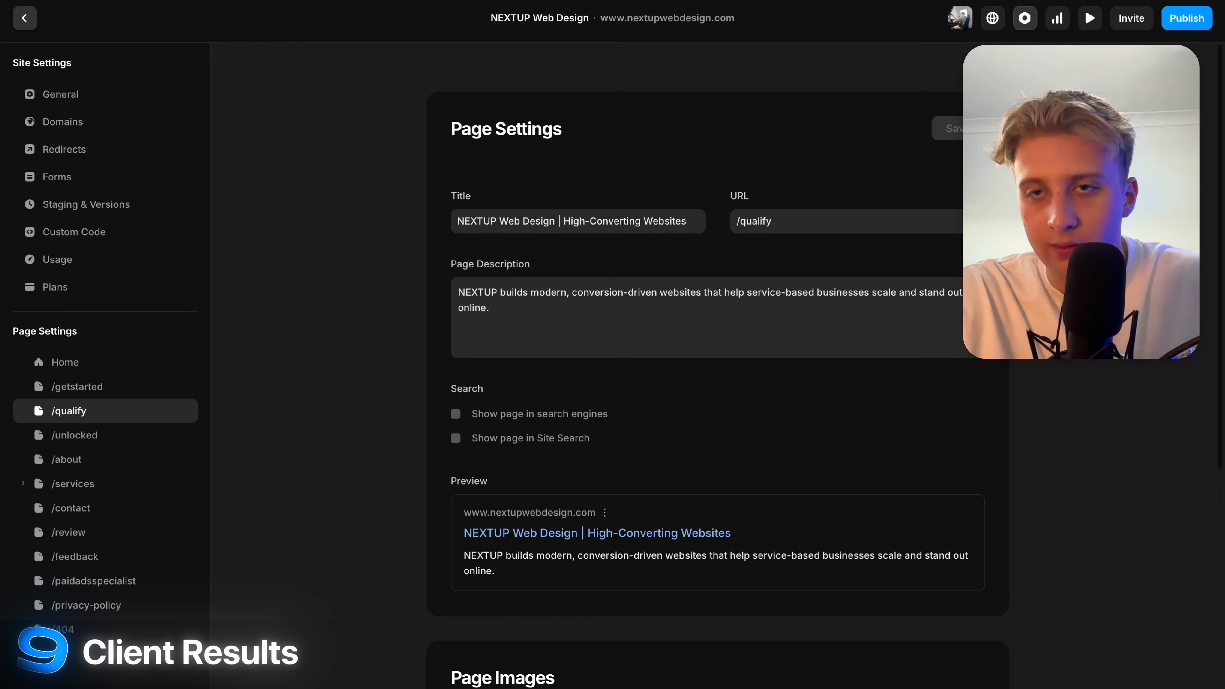
left_click(24, 20)
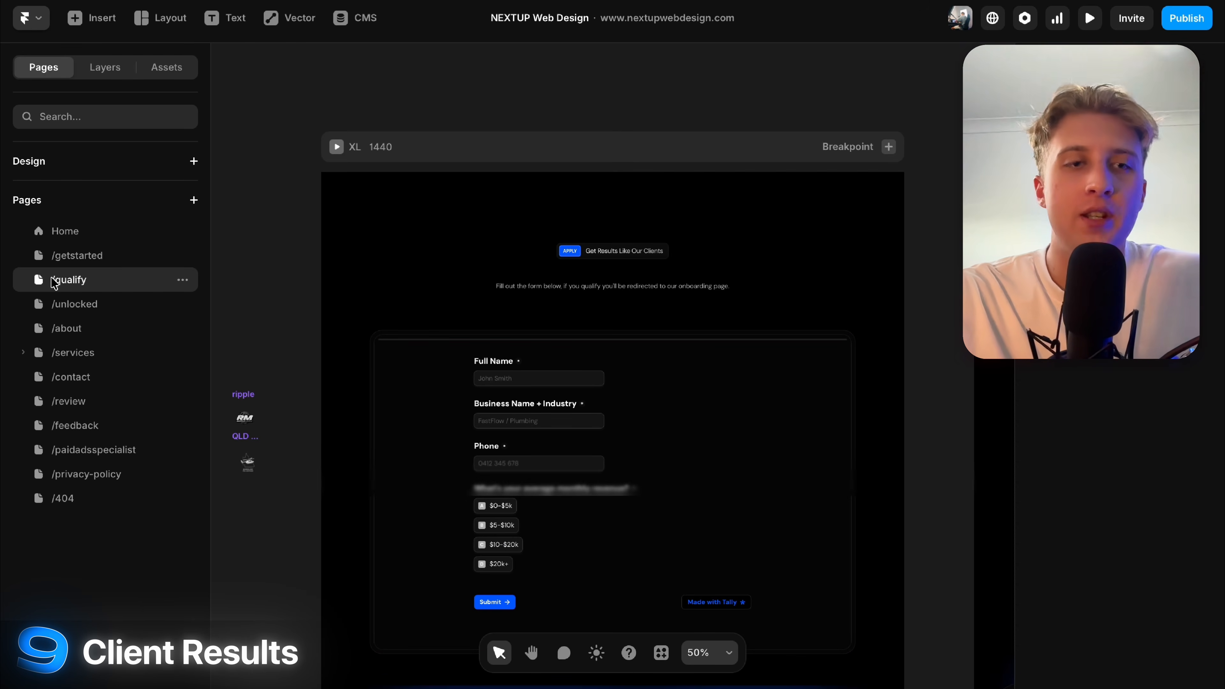
Show the /getstarted page on the canvas from the Pages panel.
left_click(67, 261)
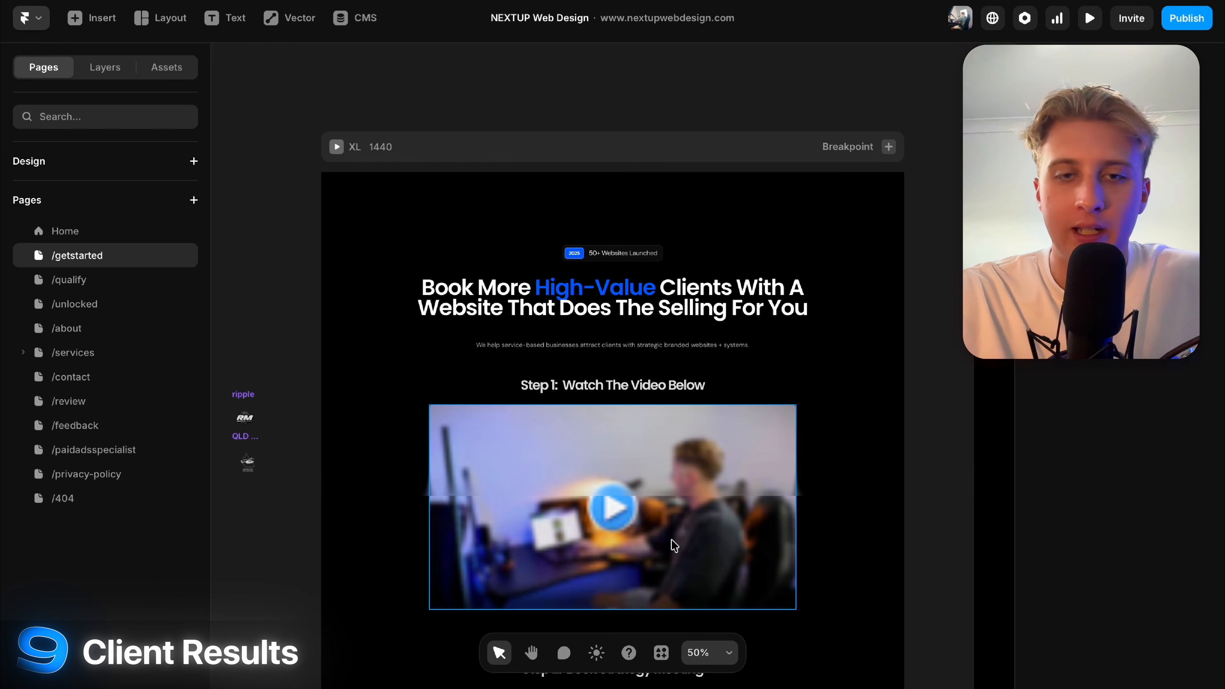